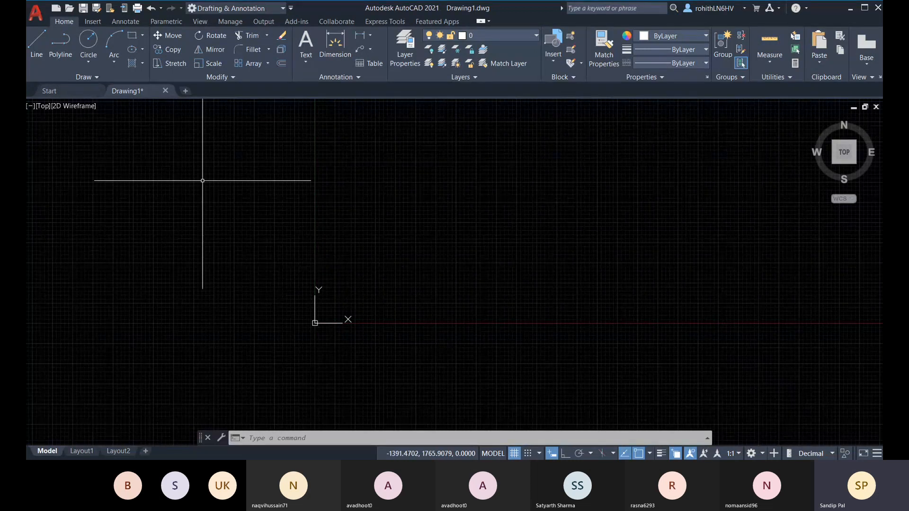
Step: Switch to Layout1 and delete the default viewport from its sheet
middle_drag(346, 176, 349, 190)
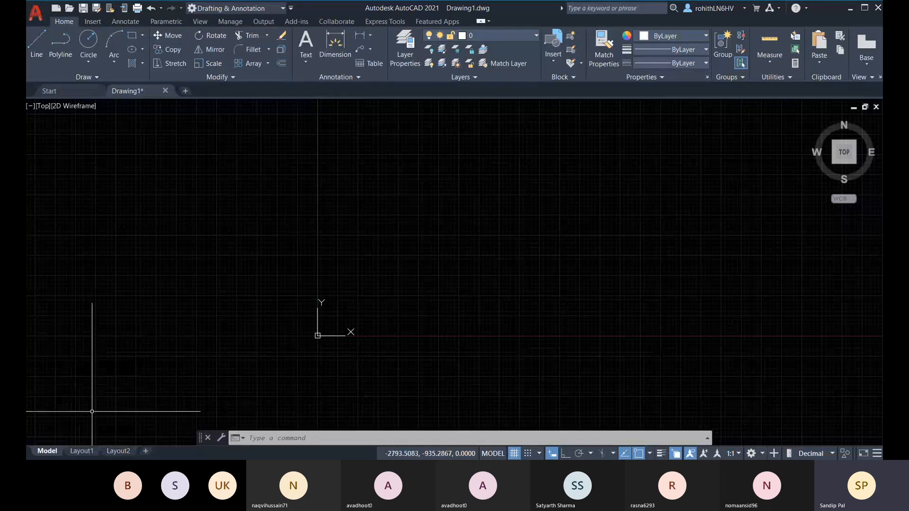
click(81, 453)
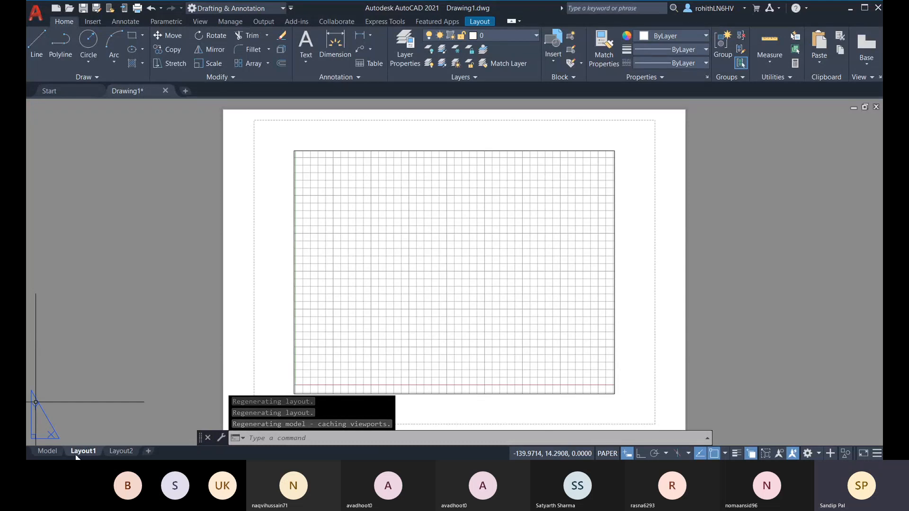
mouse_move(111, 451)
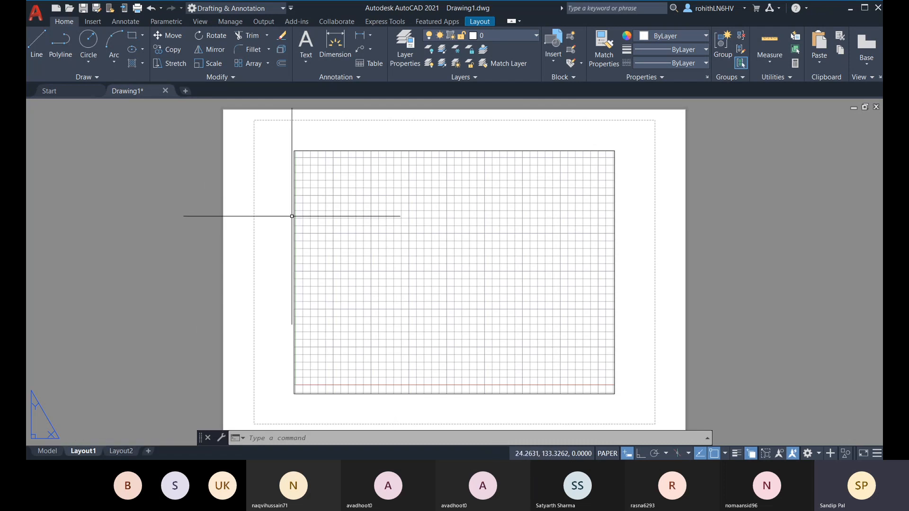
scroll(283, 169, down, 2)
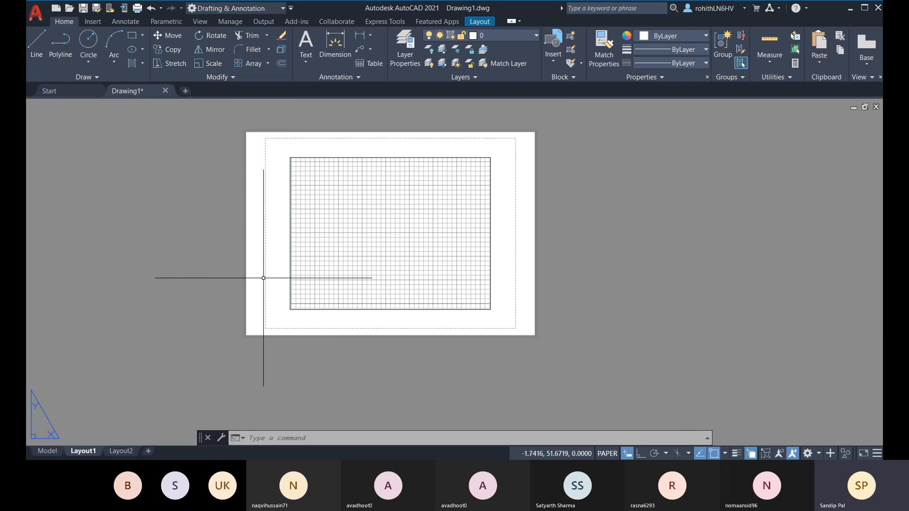
middle_drag(263, 278, 297, 282)
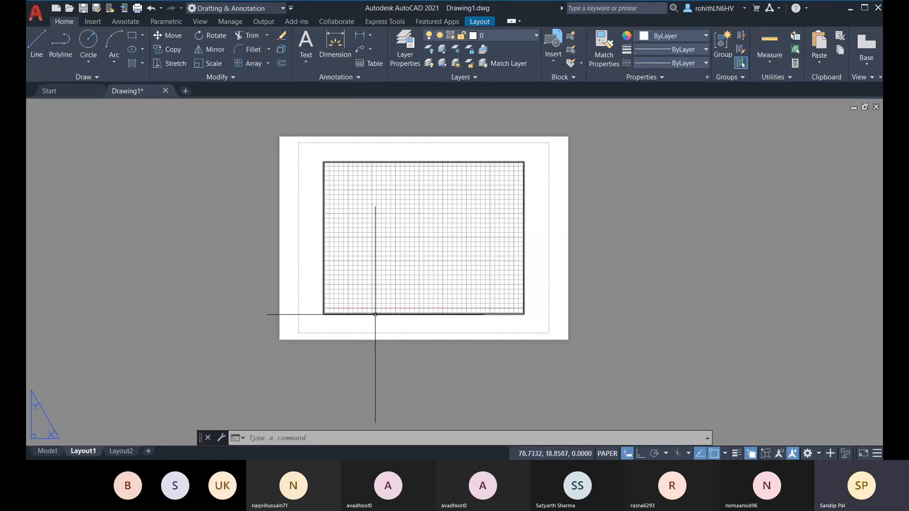
click(376, 315)
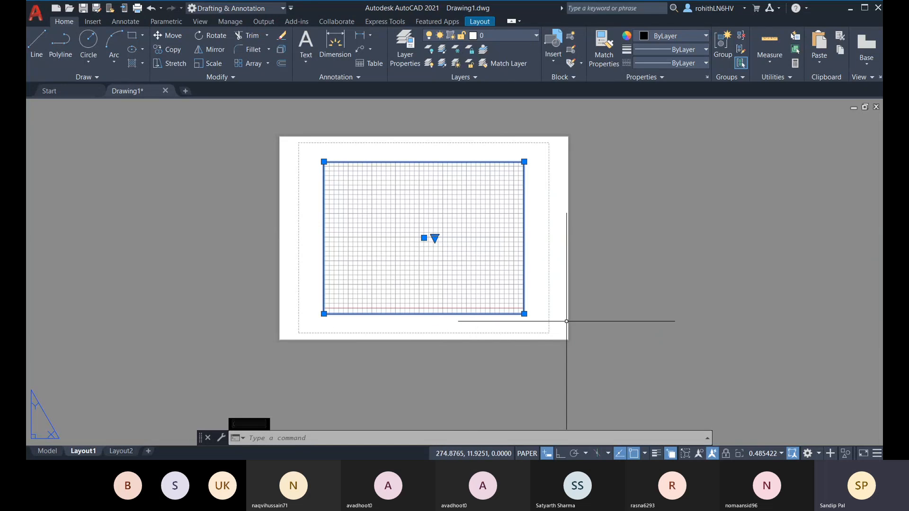
key(Delete)
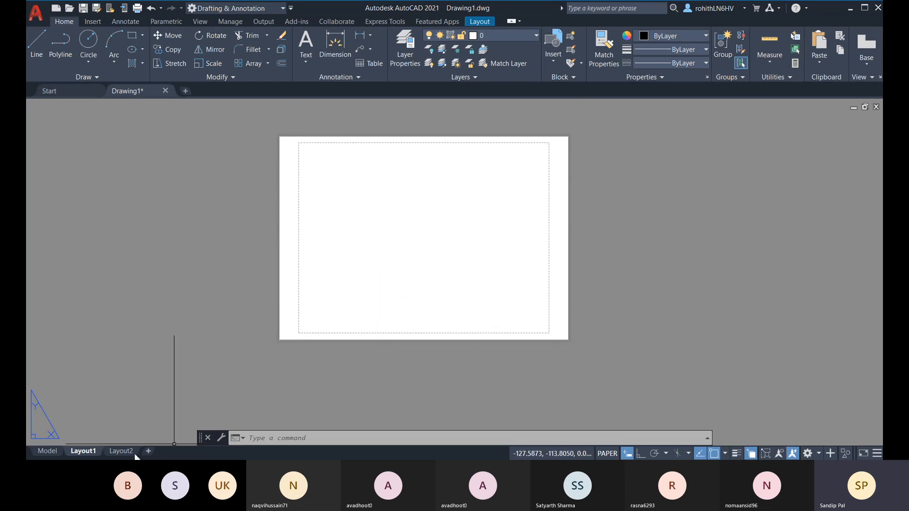
Step: Preview the tutorial templates and insert the ISO A1 Layout from the Tutorial-mArch.dwt template into the drawing
right_click(81, 454)
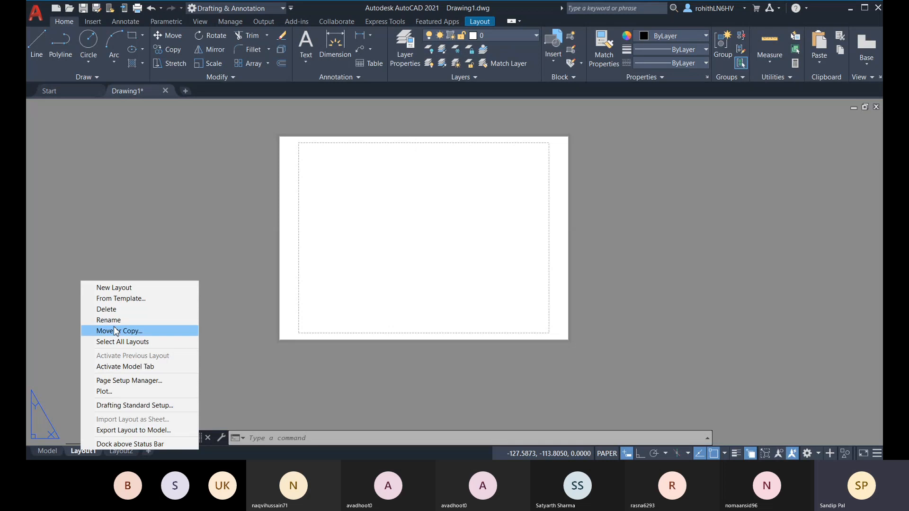
click(194, 458)
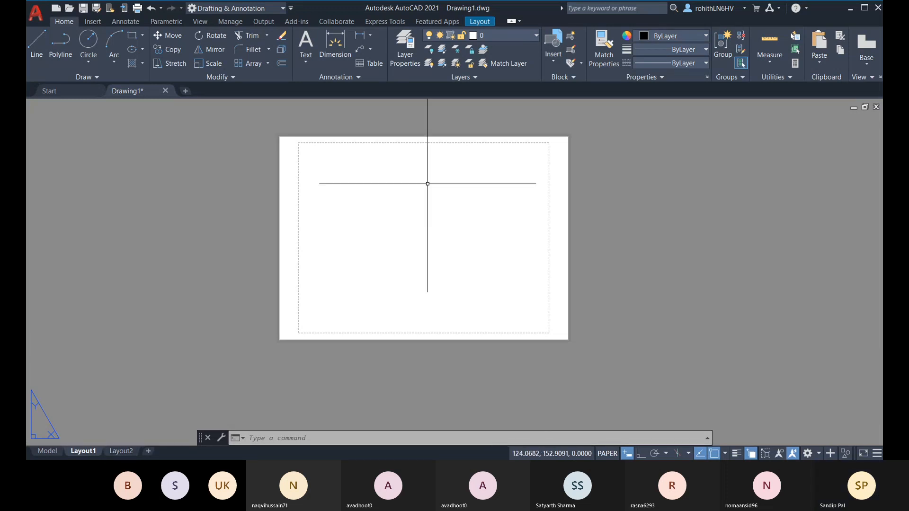
right_click(83, 452)
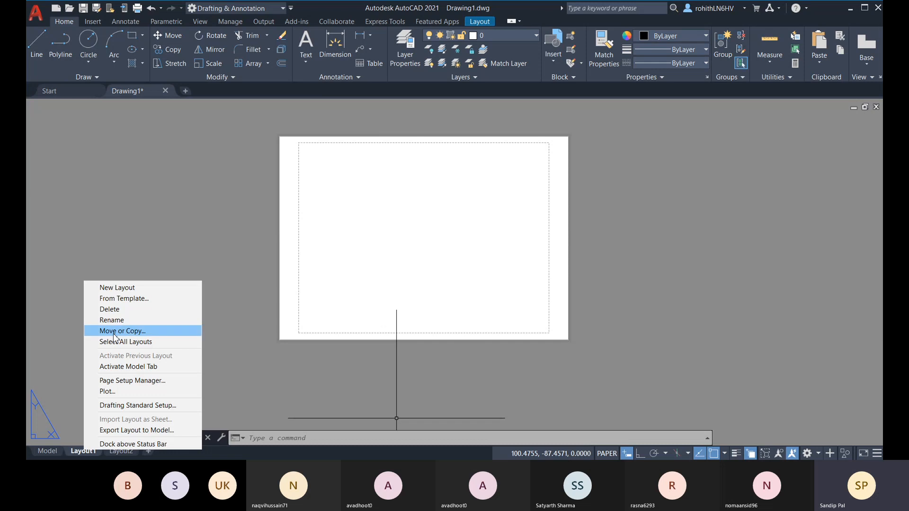
click(121, 300)
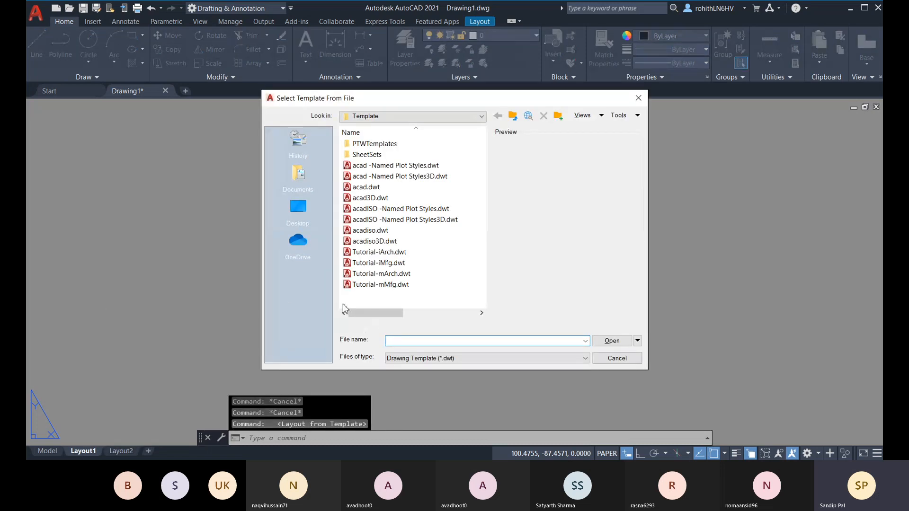
click(387, 286)
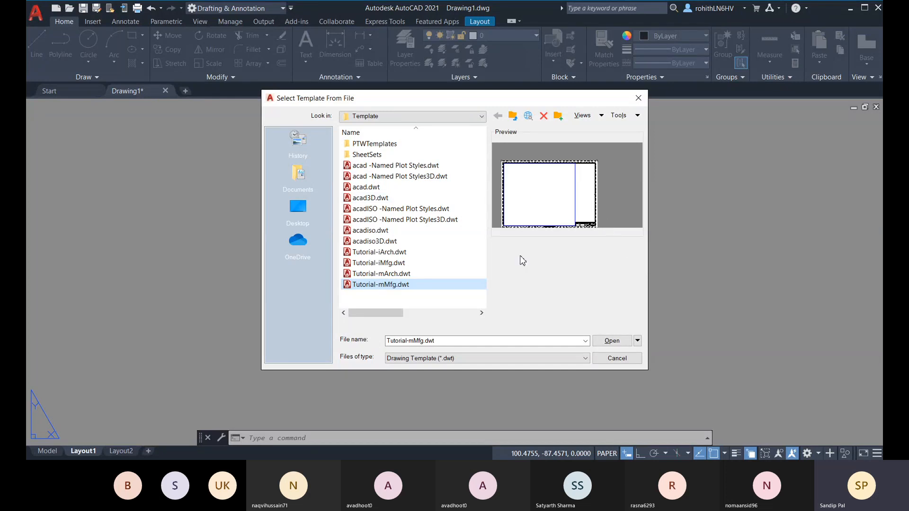
click(382, 242)
click(382, 252)
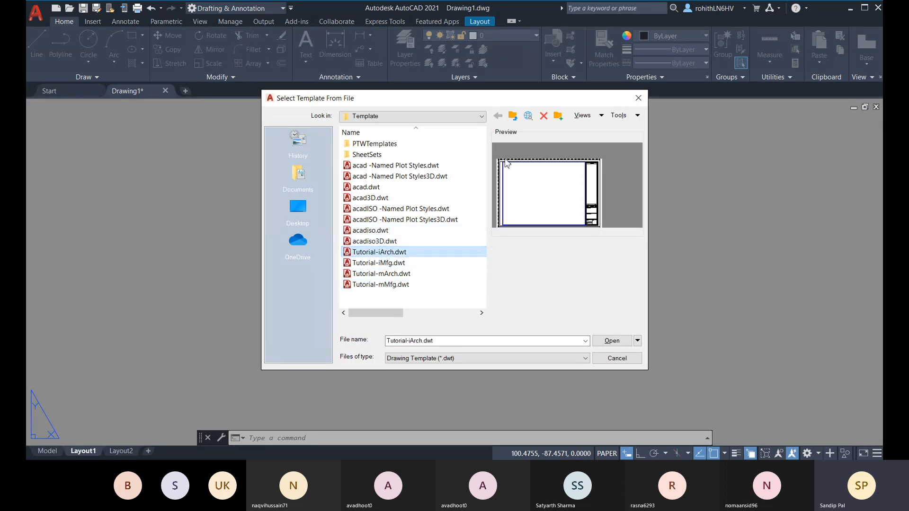
click(398, 263)
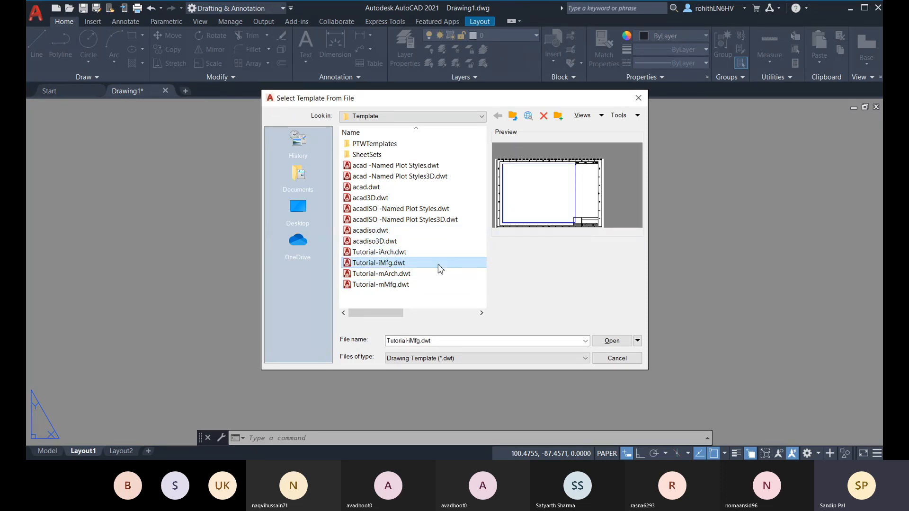
click(398, 285)
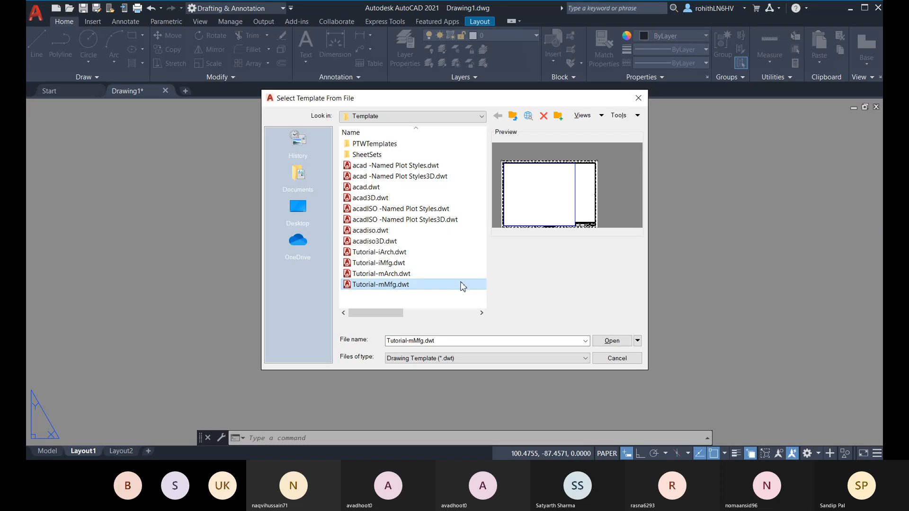
click(398, 274)
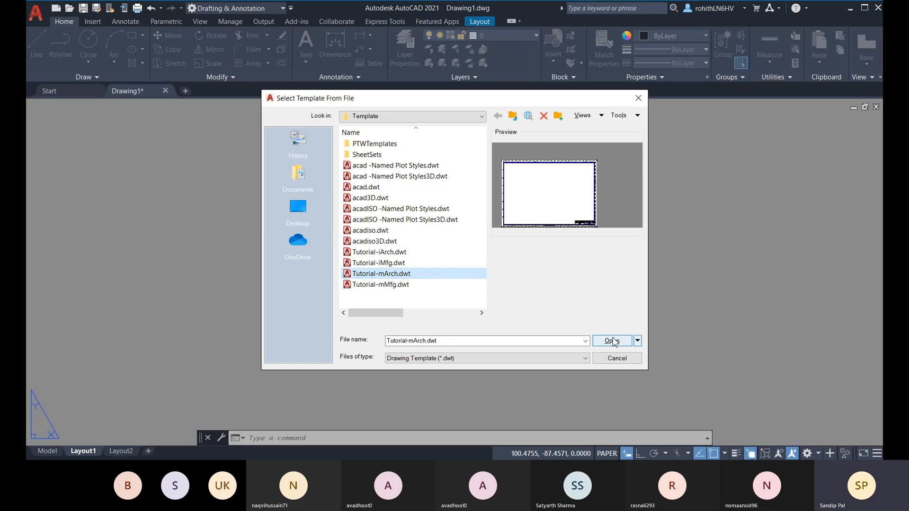
click(613, 341)
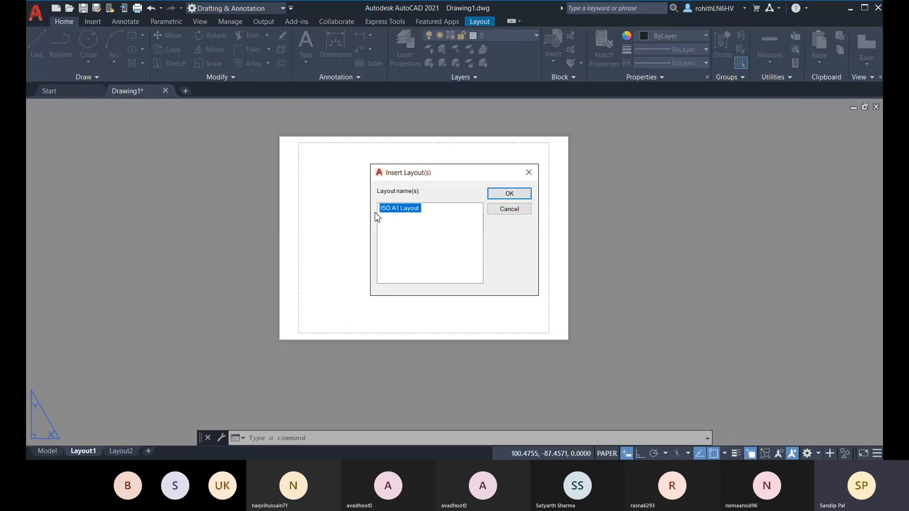
click(510, 193)
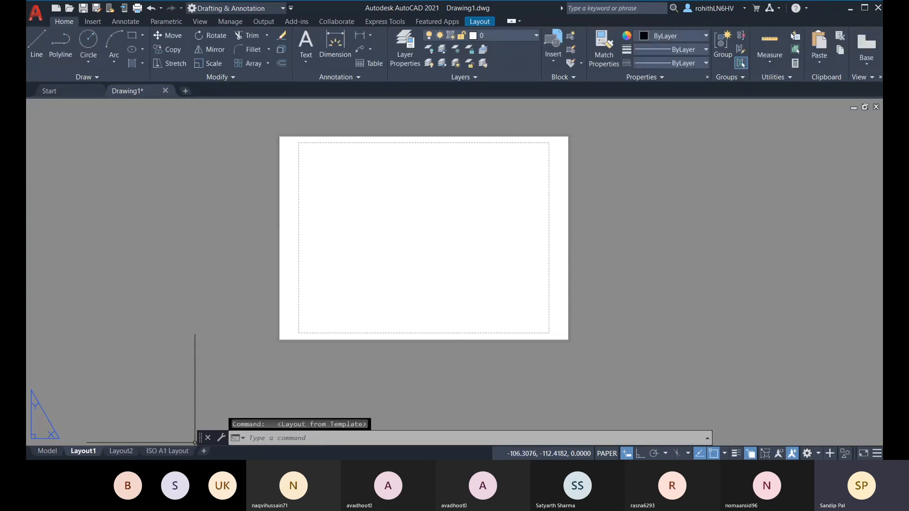
Step: Switch to the ISO A1 Layout and inspect the fields of its title block reference
mouse_move(161, 455)
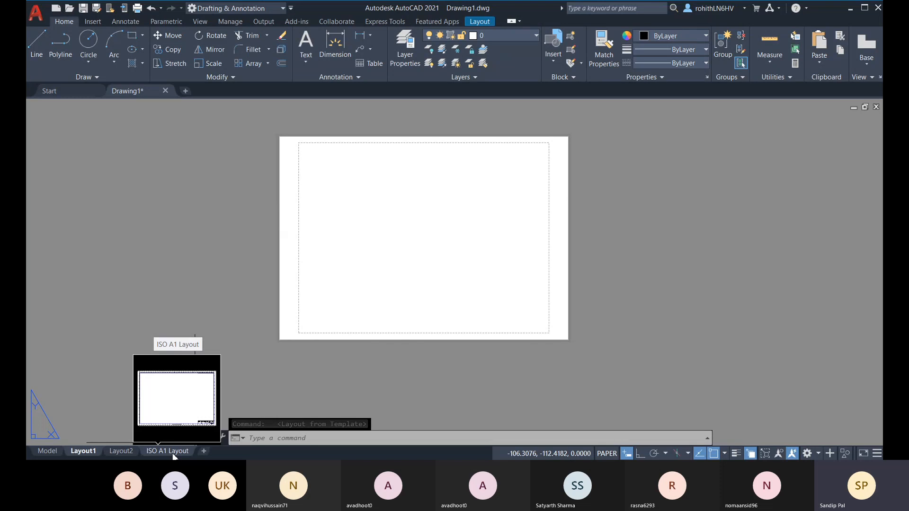
click(174, 456)
middle_drag(347, 280, 483, 182)
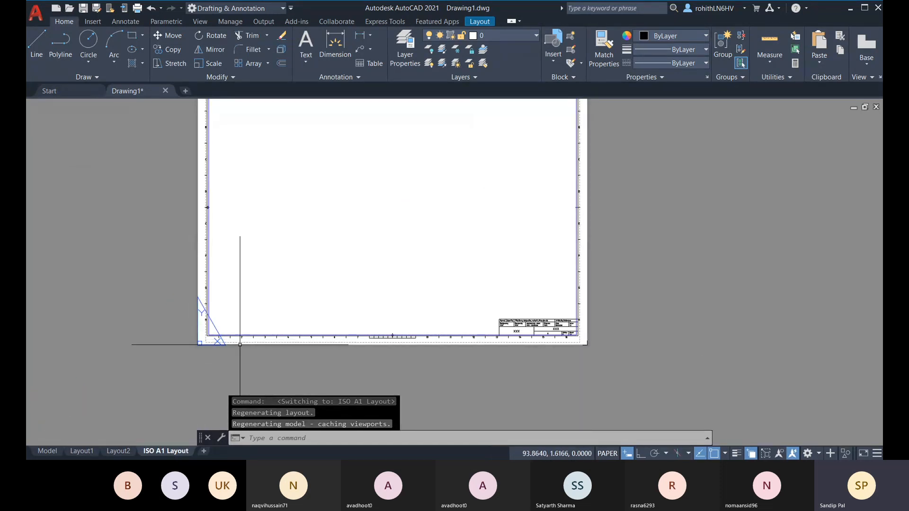
scroll(240, 345, up, 2)
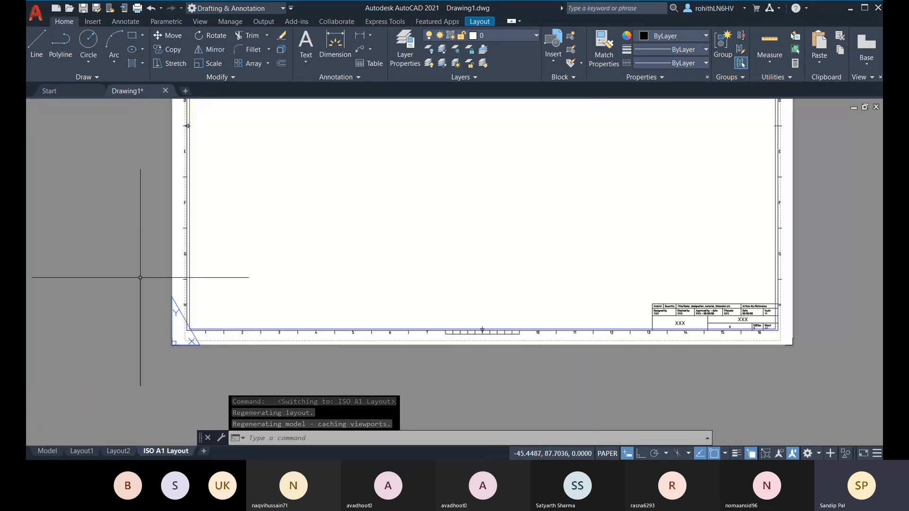
click(552, 327)
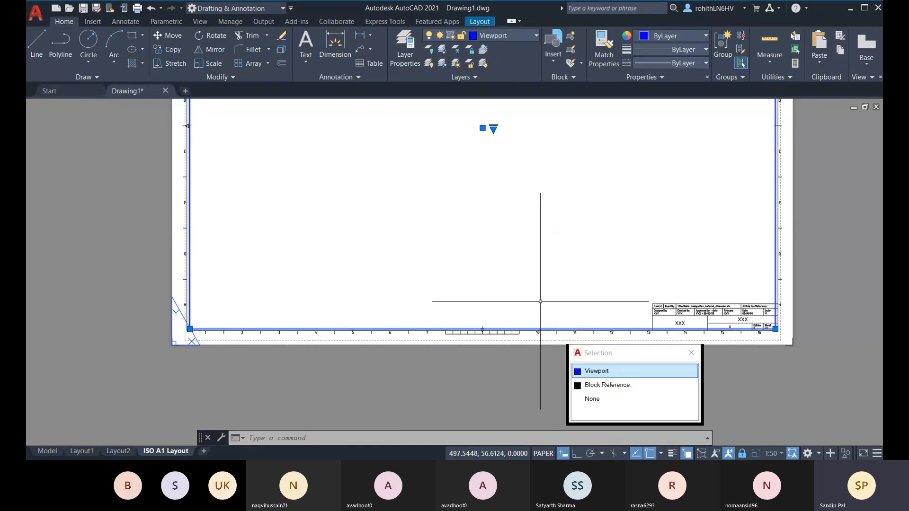
click(632, 385)
scroll(591, 381, down, 2)
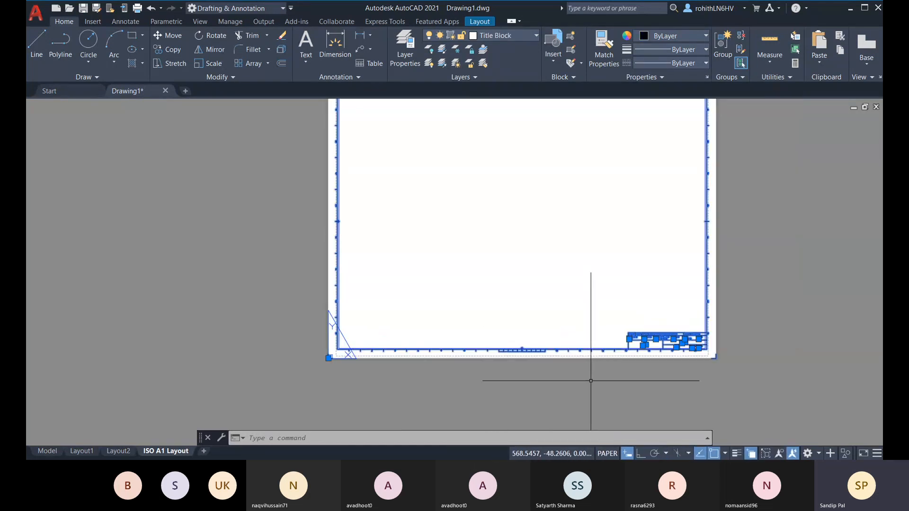
middle_drag(592, 381, 434, 378)
scroll(498, 360, up, 6)
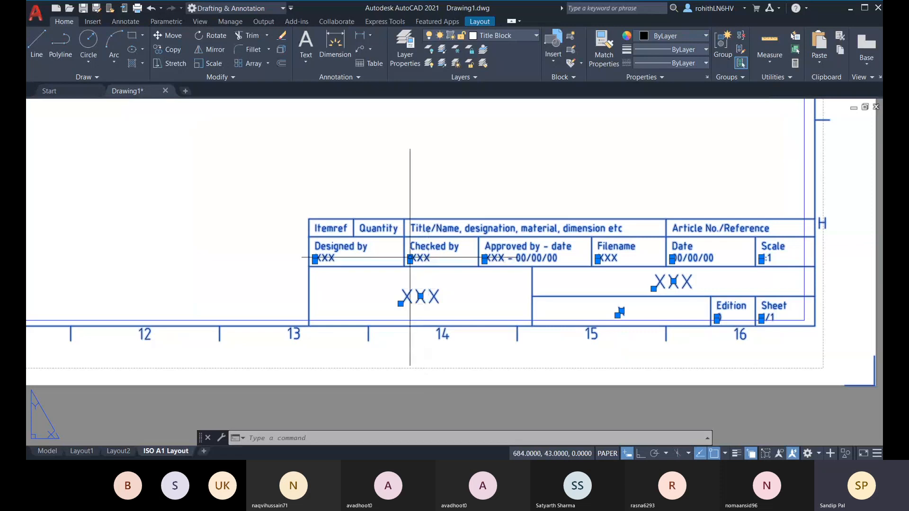
key(Escape)
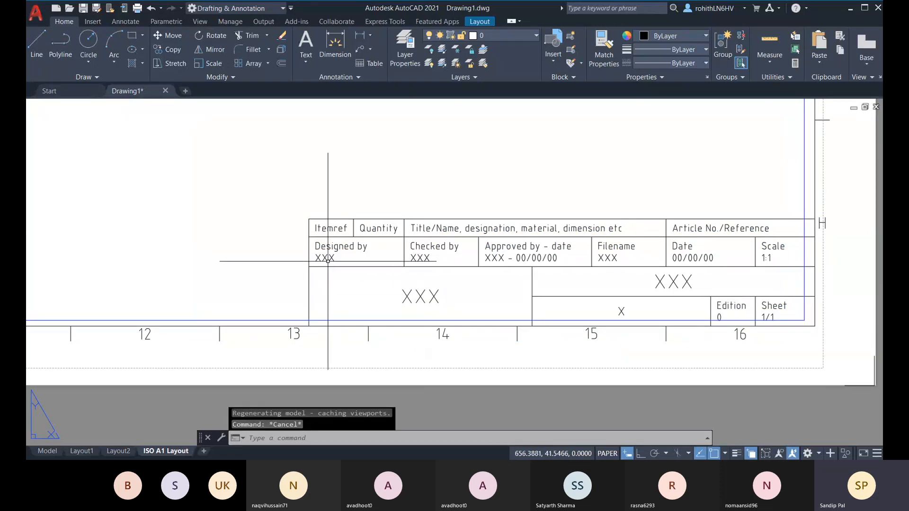
Step: Set the title block's Designed by attribute to the designer's name
double_click(328, 261)
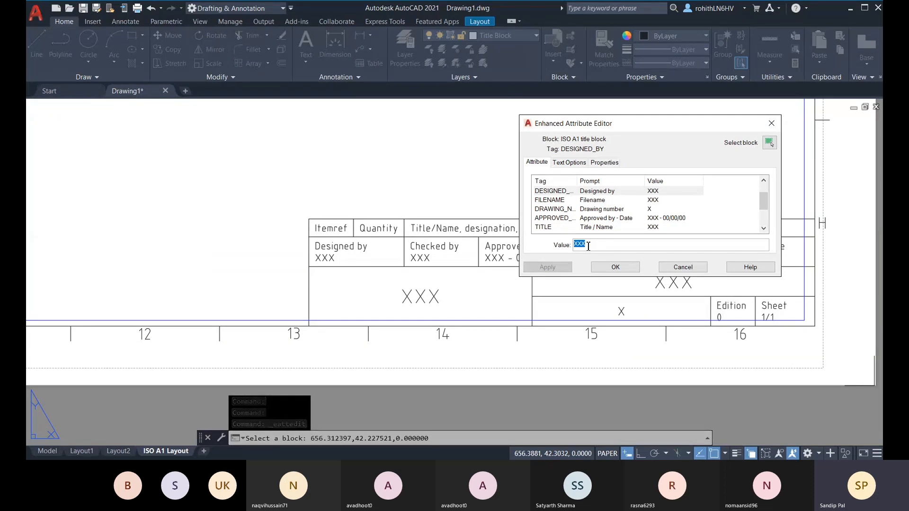
text(Avadhoot)
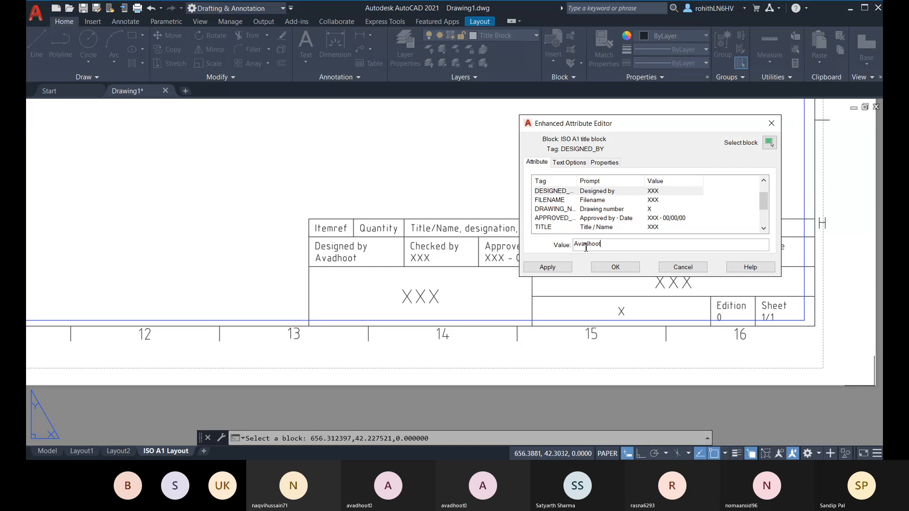
click(612, 270)
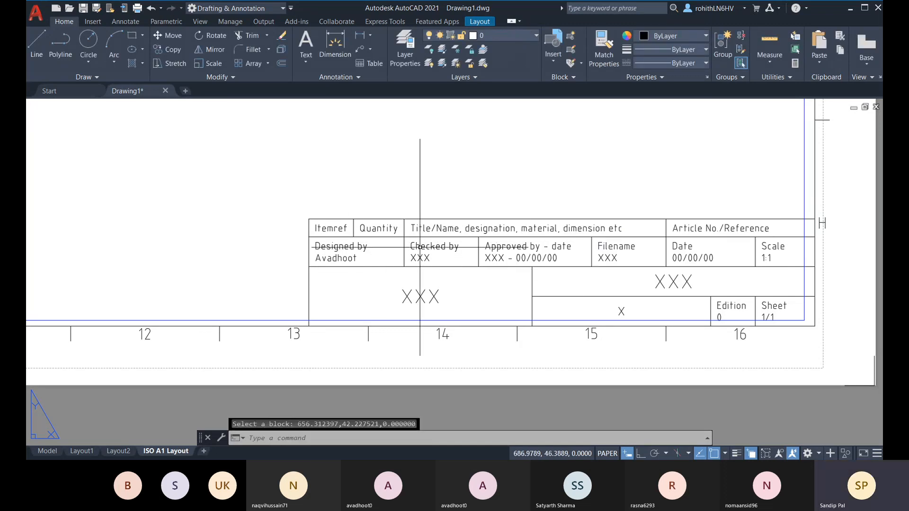
Step: Examine the extent of the title block and border across the whole ISO A1 sheet
scroll(696, 226, down, 5)
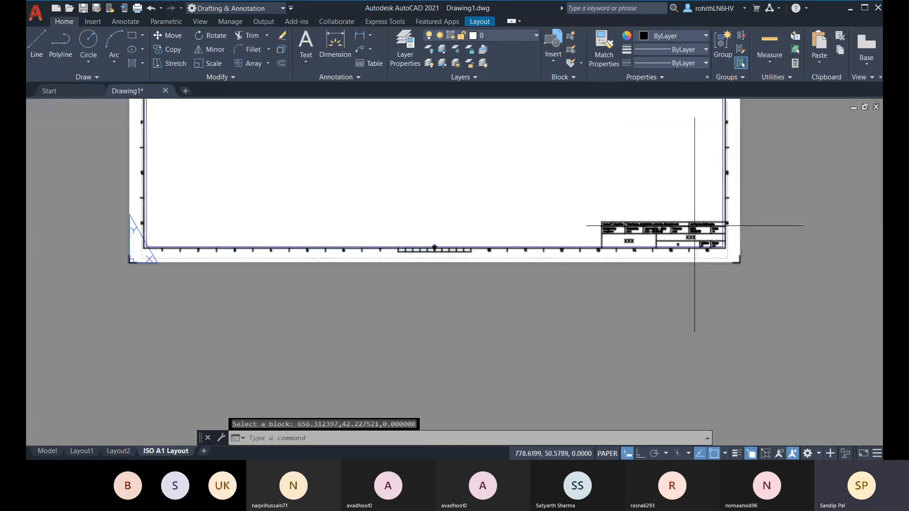
middle_drag(694, 226, 647, 305)
click(646, 304)
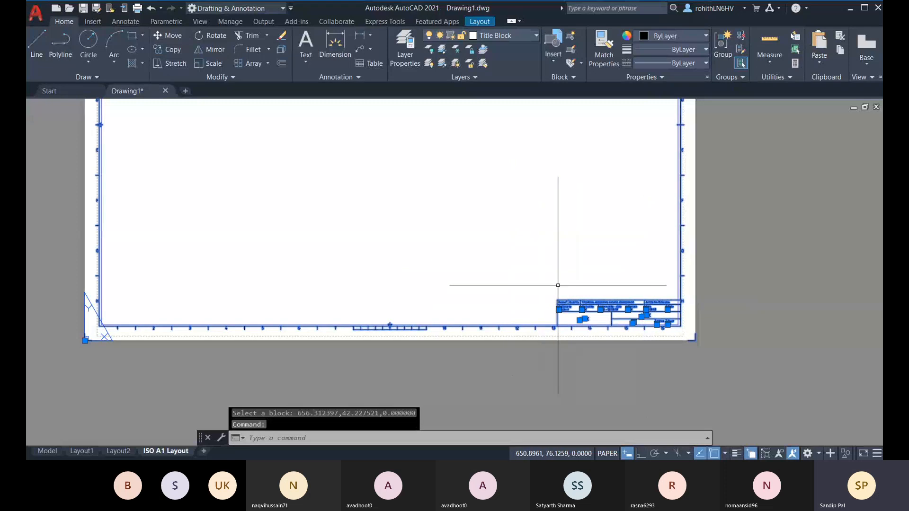
middle_drag(558, 284, 583, 324)
scroll(437, 325, down, 3)
middle_drag(437, 310, 408, 327)
scroll(475, 286, up, 2)
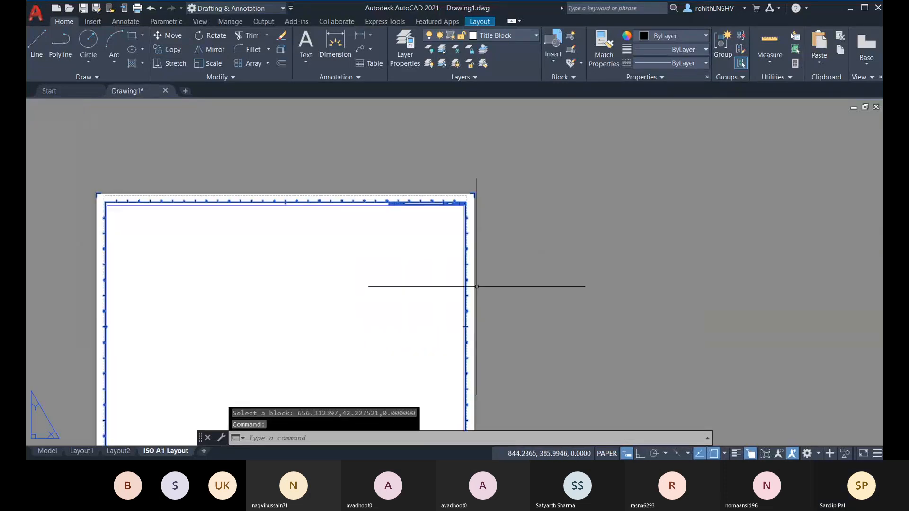
middle_drag(322, 355, 421, 306)
key(Escape)
click(83, 452)
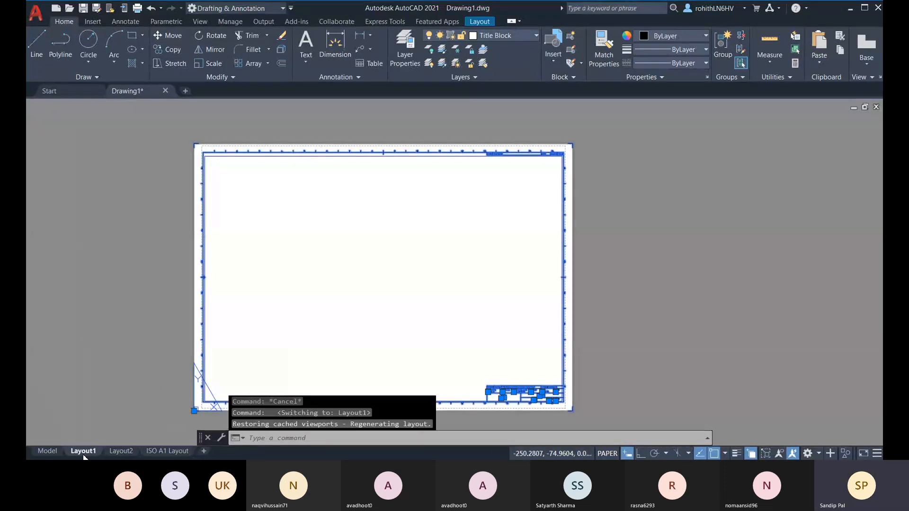
right_click(84, 453)
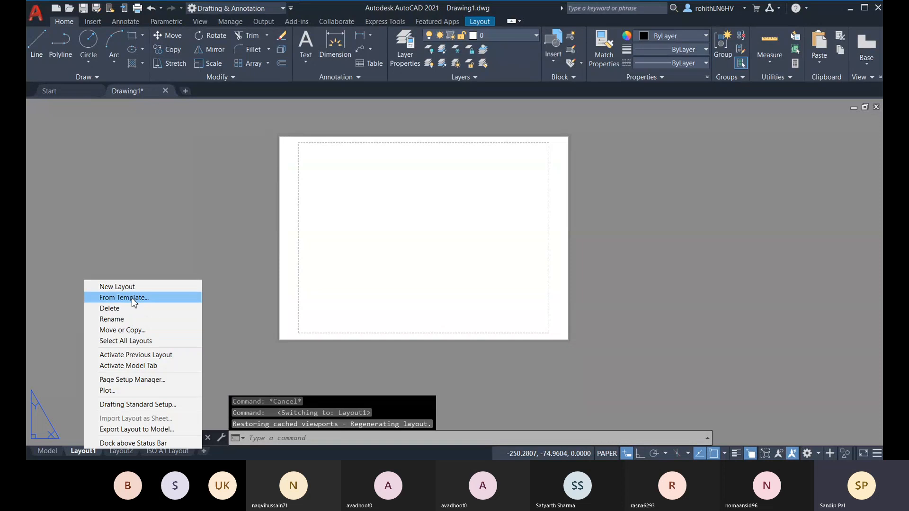
click(164, 453)
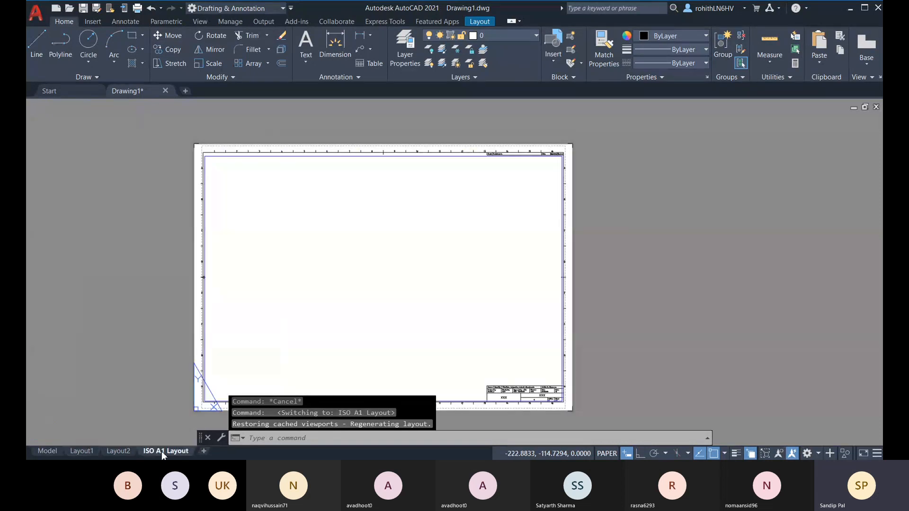
right_click(163, 454)
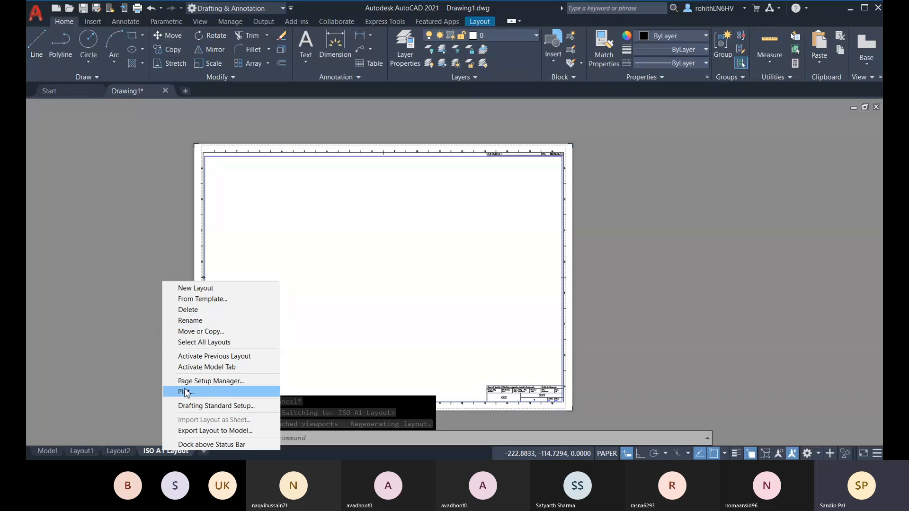
click(290, 454)
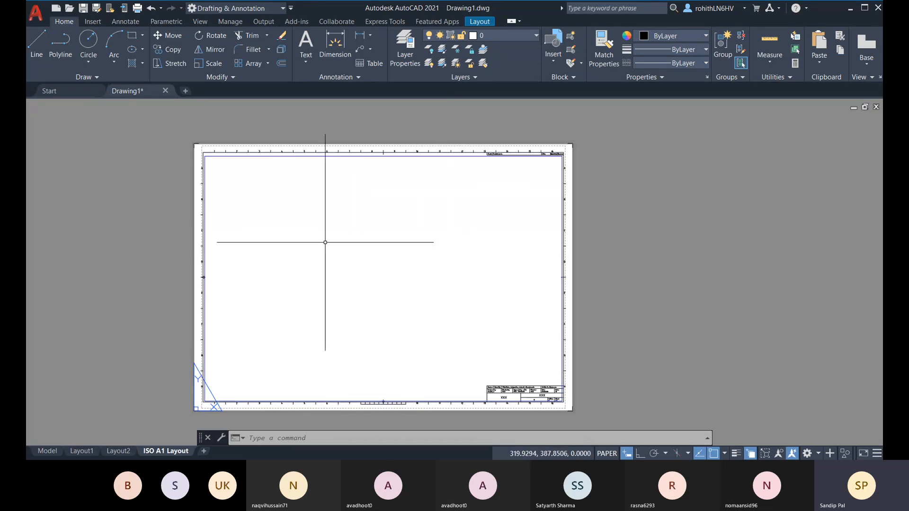
right_click(173, 456)
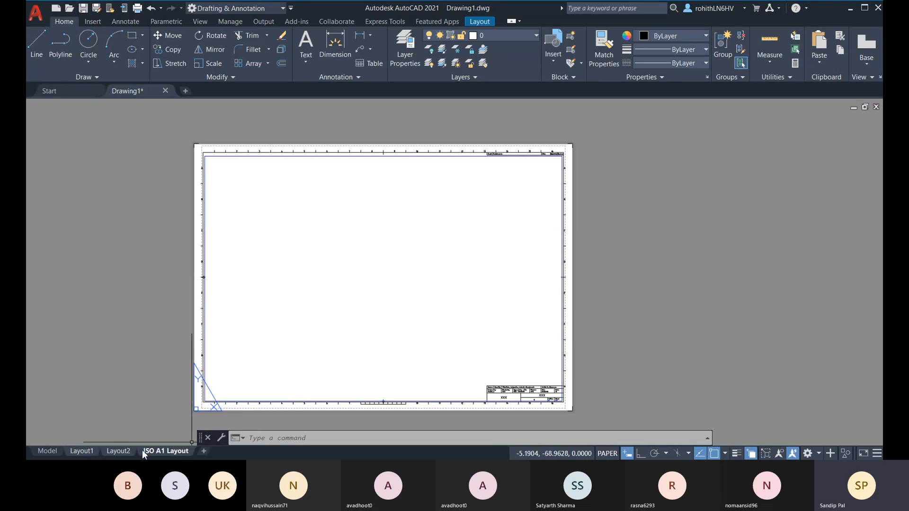
Step: Activate model space from the ISO A1 Layout, and return to that layout by activating the previous layout
right_click(167, 453)
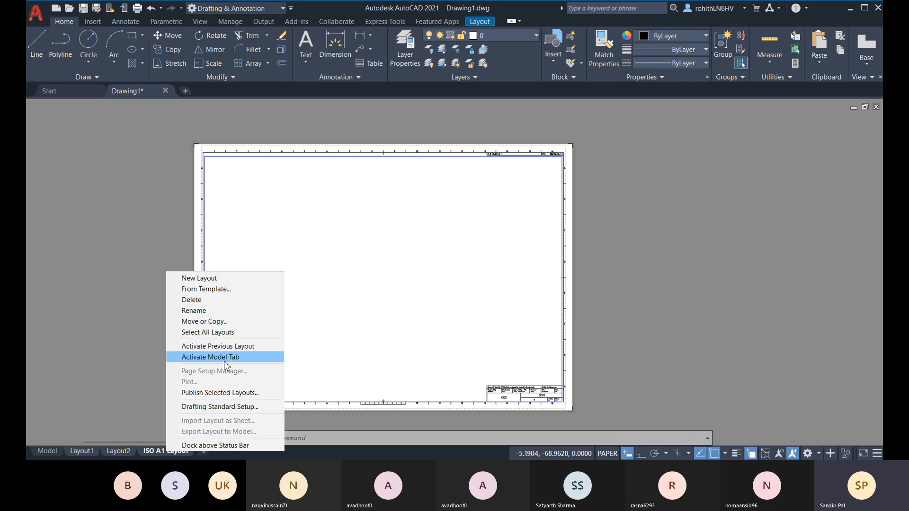
click(199, 359)
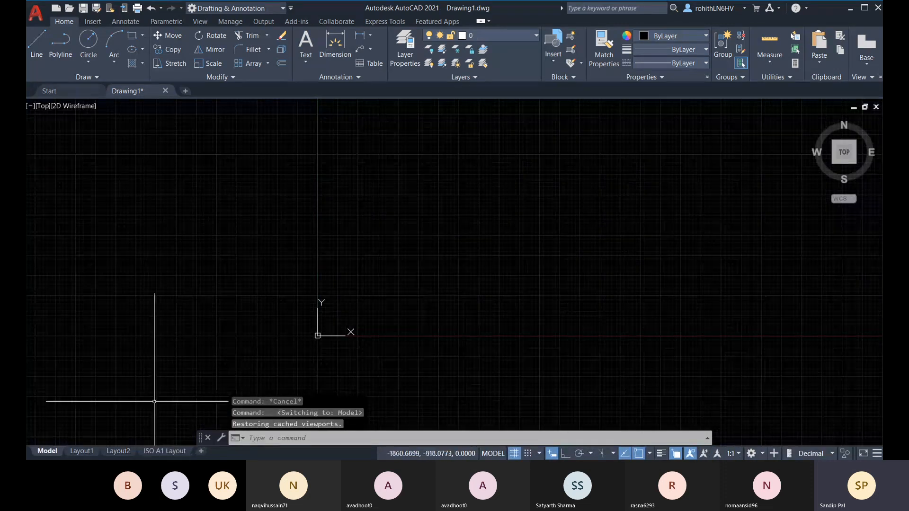
mouse_move(159, 456)
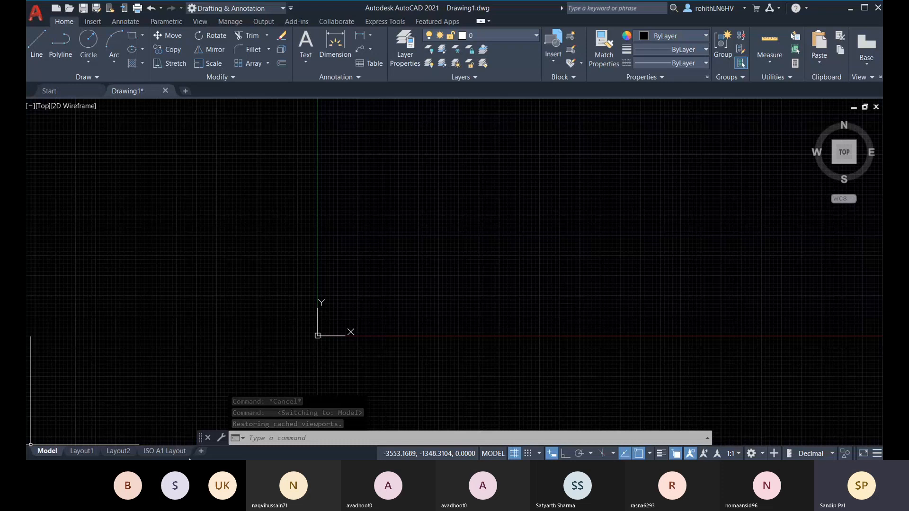
right_click(161, 453)
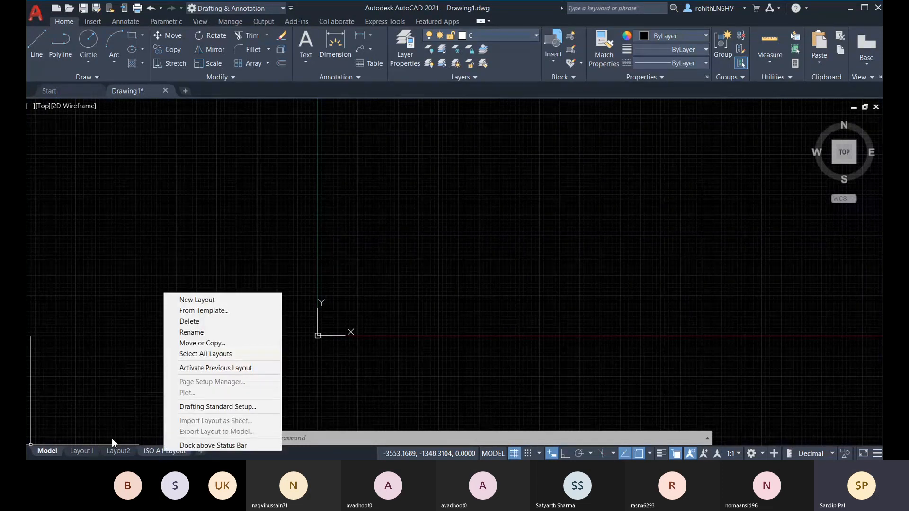
click(229, 370)
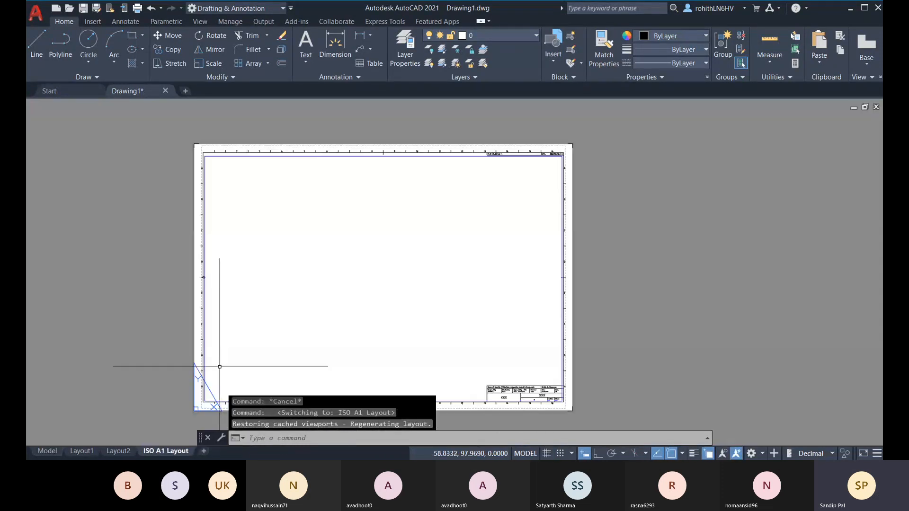
Step: Set the drafting standard's projection type for new drawing views to third angle
right_click(114, 452)
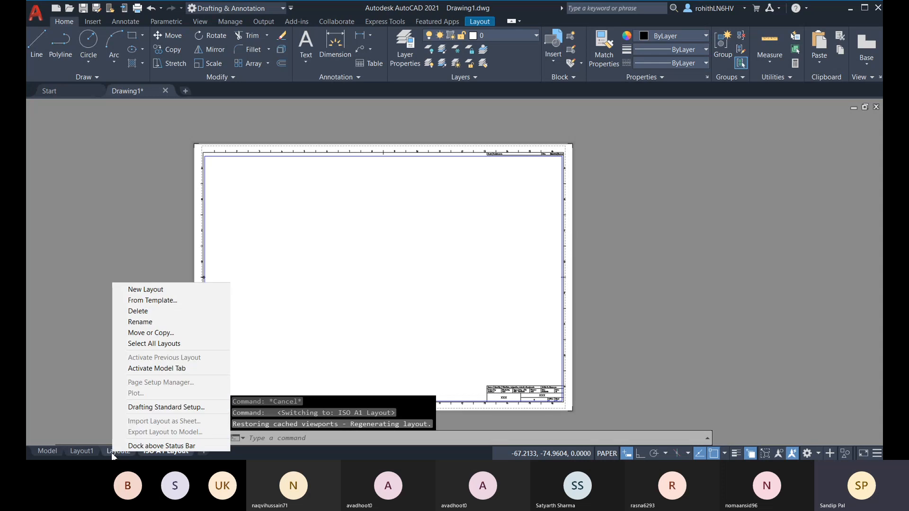
click(159, 409)
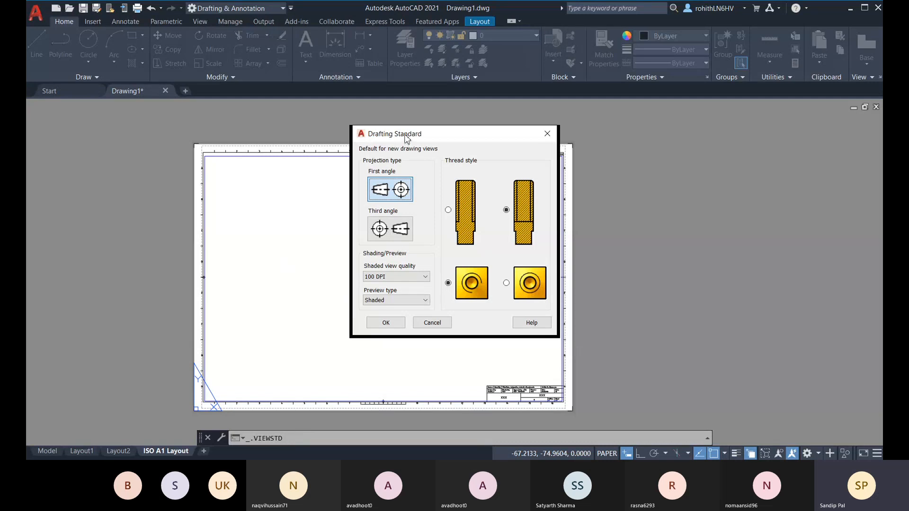
drag(406, 137, 317, 162)
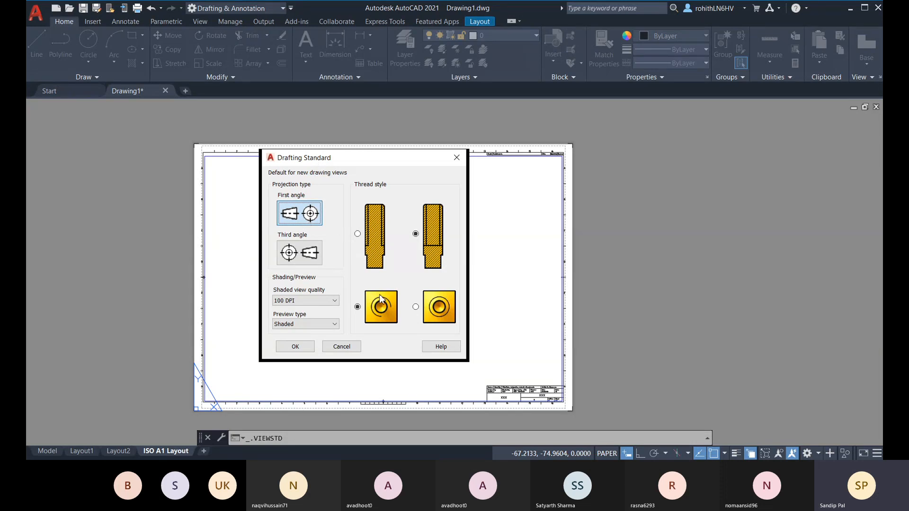
click(300, 258)
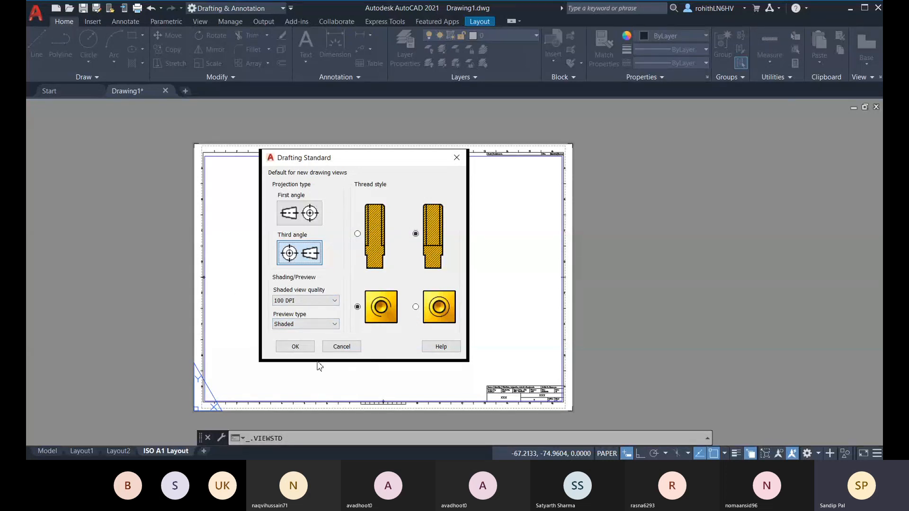
click(295, 347)
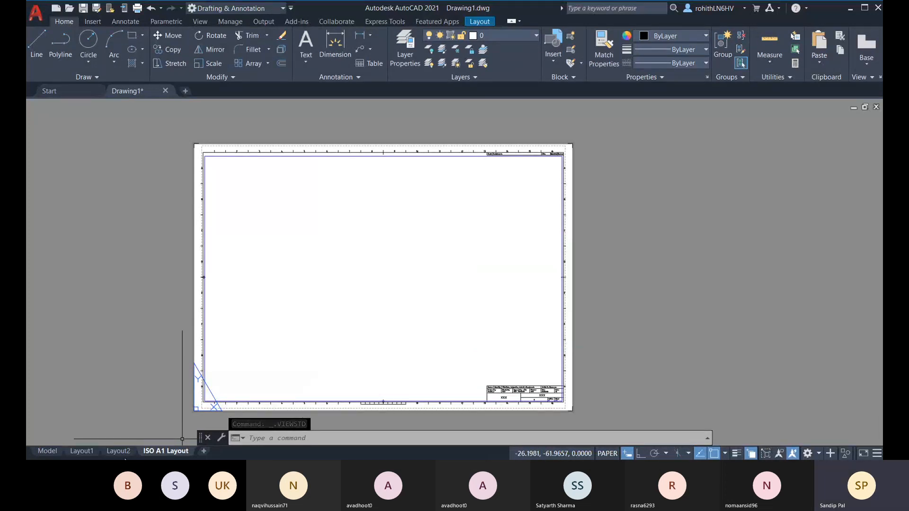
Step: Dock the layout tabs above the status bar, and restore them to their place in line with it
right_click(122, 455)
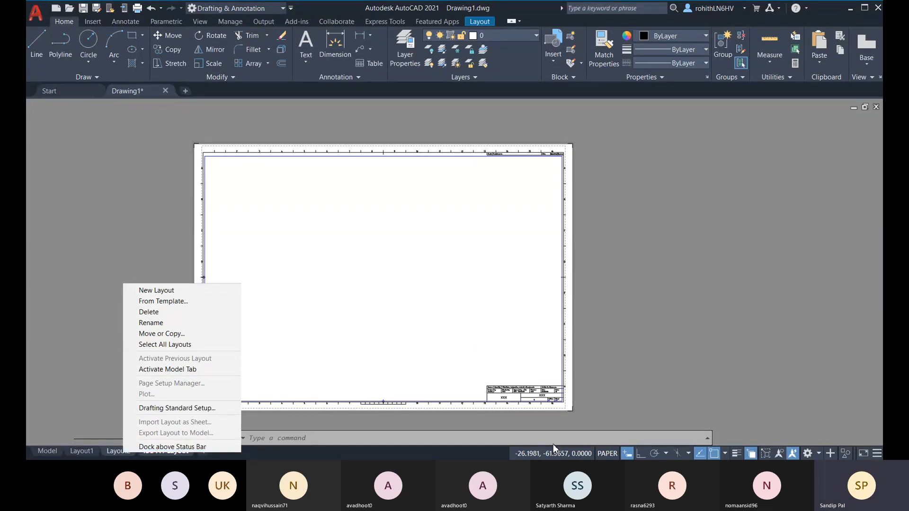
click(189, 447)
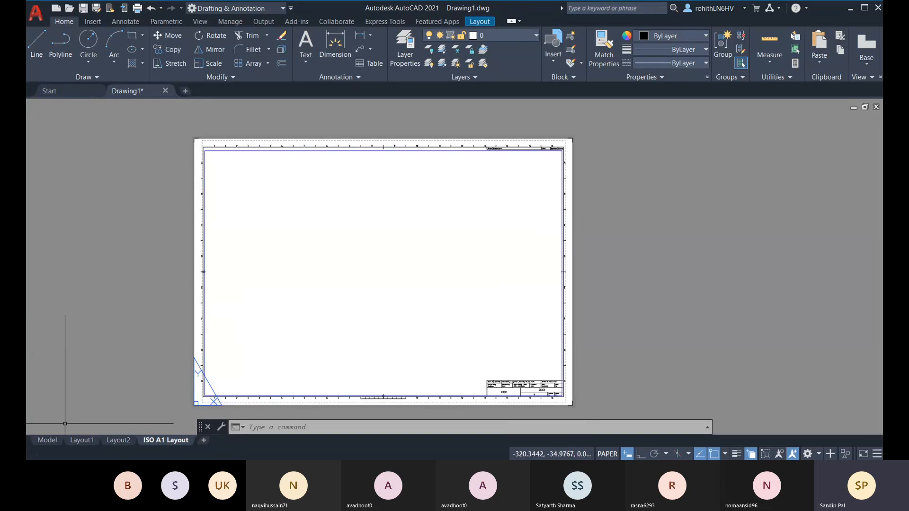
right_click(163, 441)
click(191, 434)
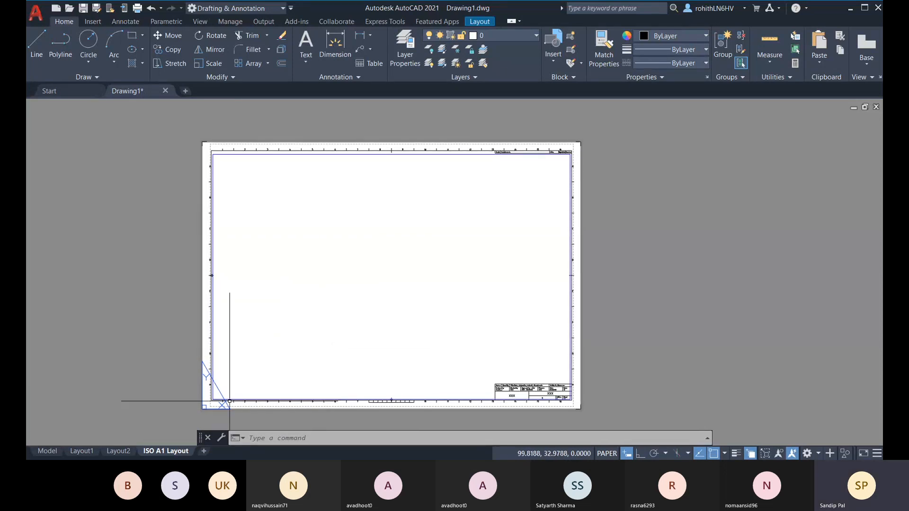
right_click(89, 454)
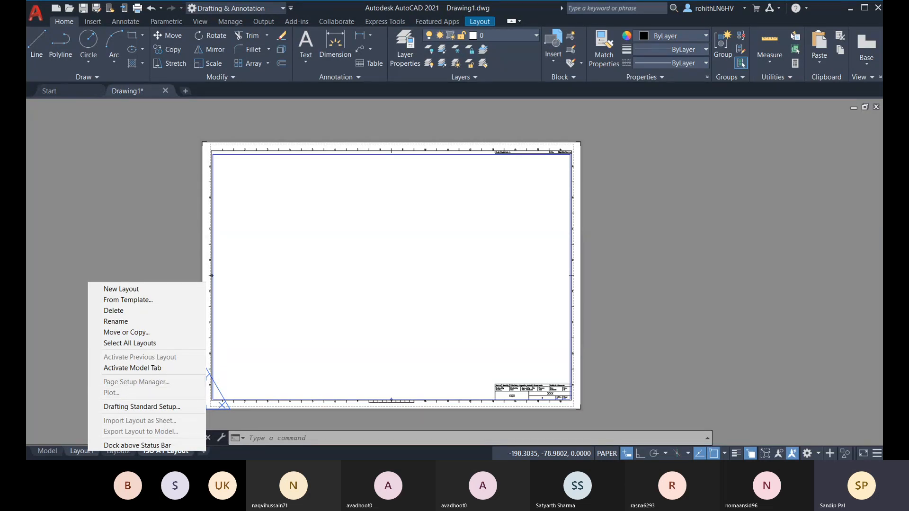
click(81, 451)
right_click(85, 451)
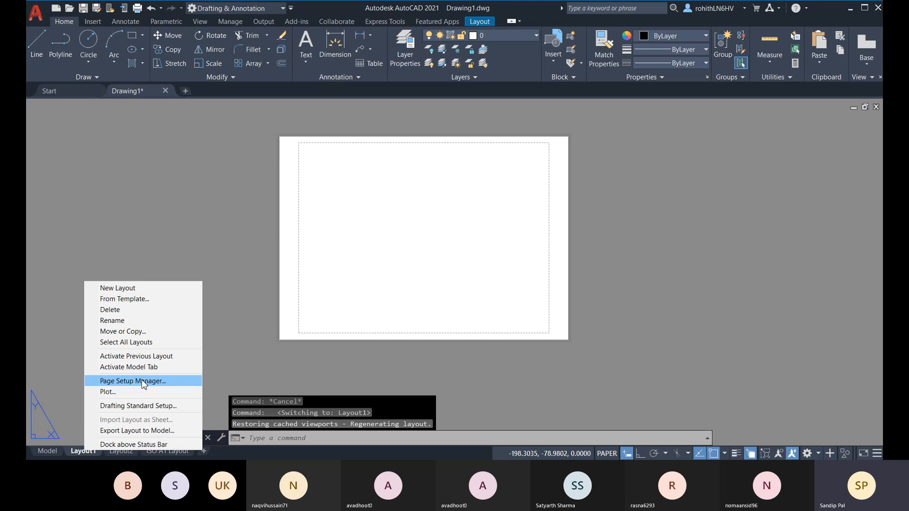
click(164, 452)
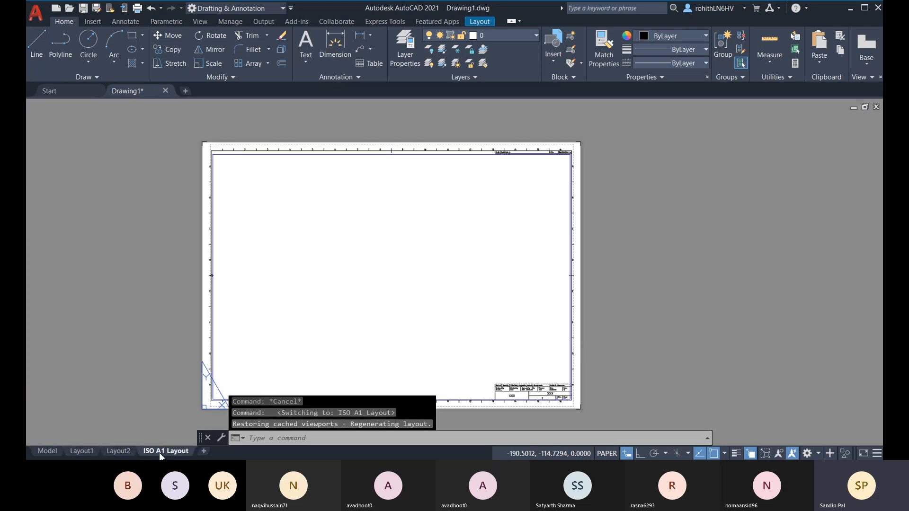
right_click(158, 454)
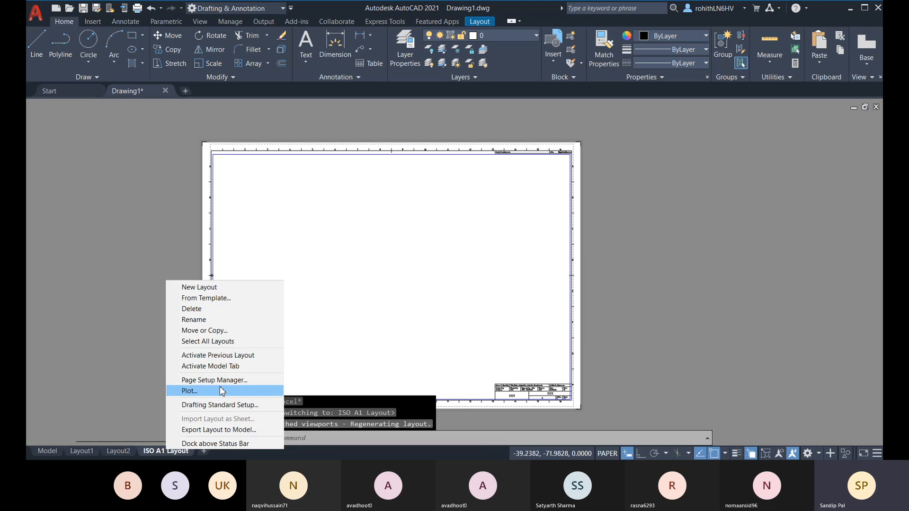
Step: Try to start the PAGESETUP command for the ISO A1 Layout
click(347, 438)
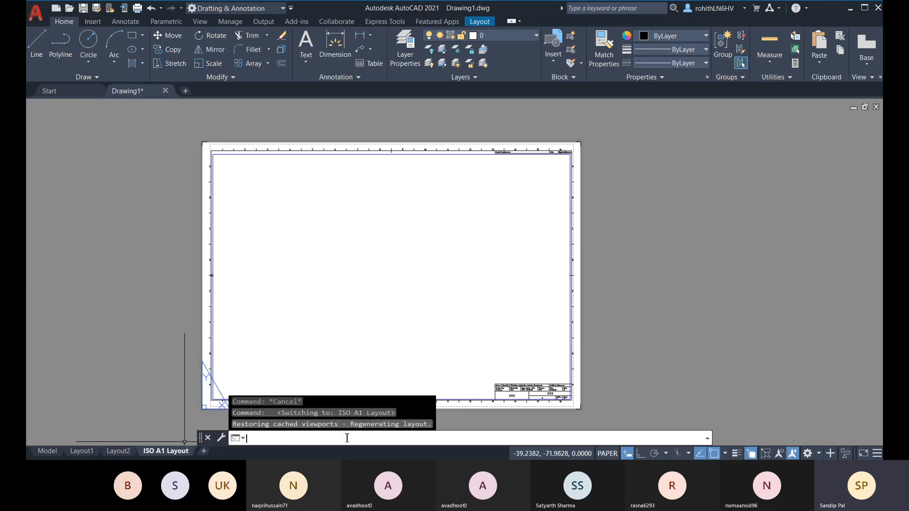
click(319, 441)
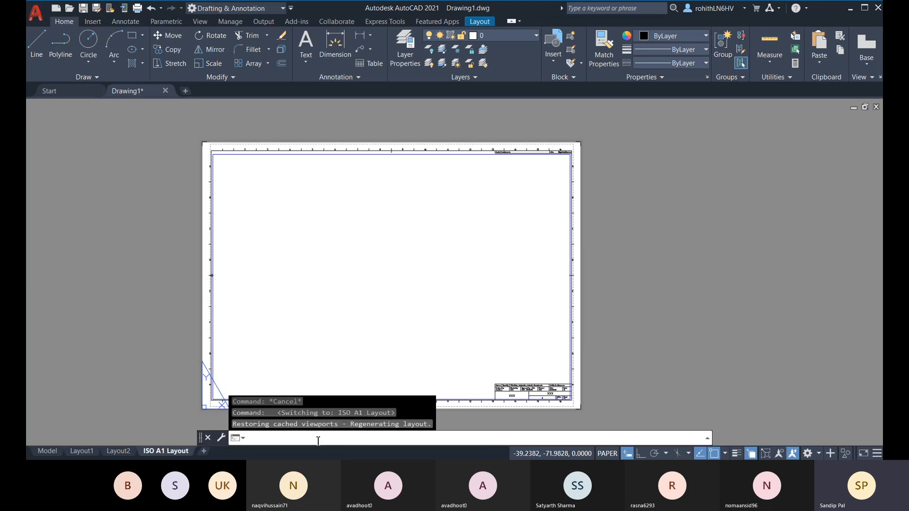
text(PAGE)
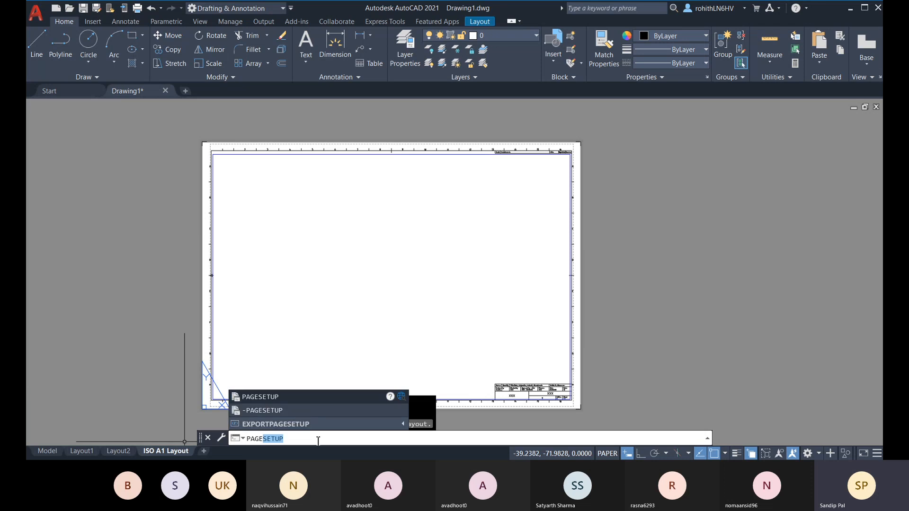
click(288, 396)
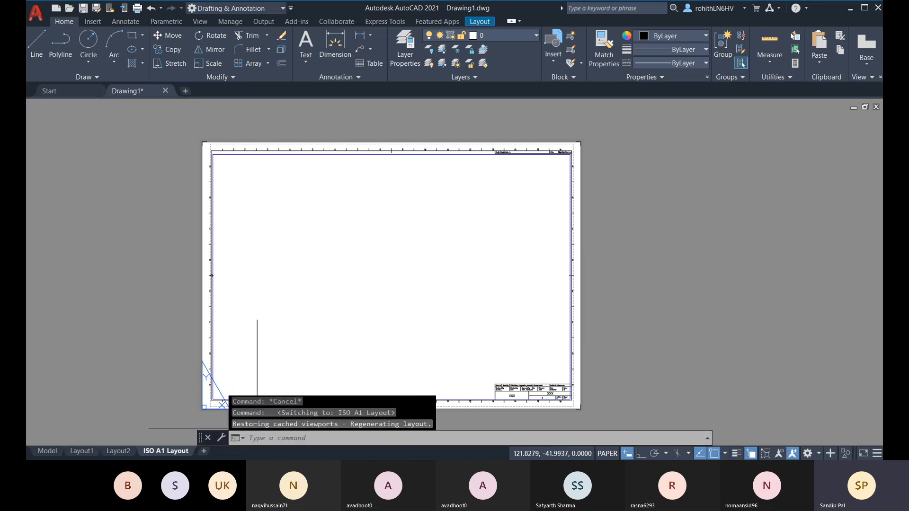
right_click(90, 451)
click(171, 455)
right_click(171, 455)
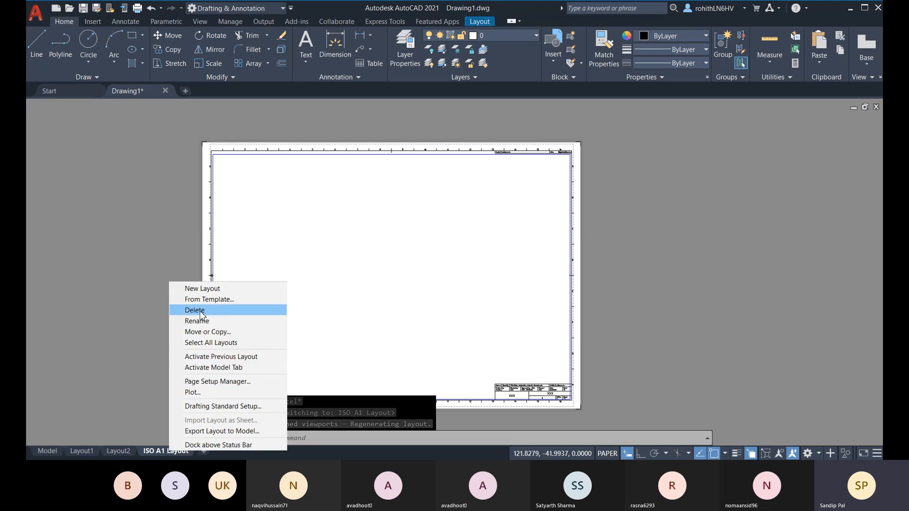
Step: Switch to Layout1 and open its page setup for modification from the Page Setup Manager
click(90, 453)
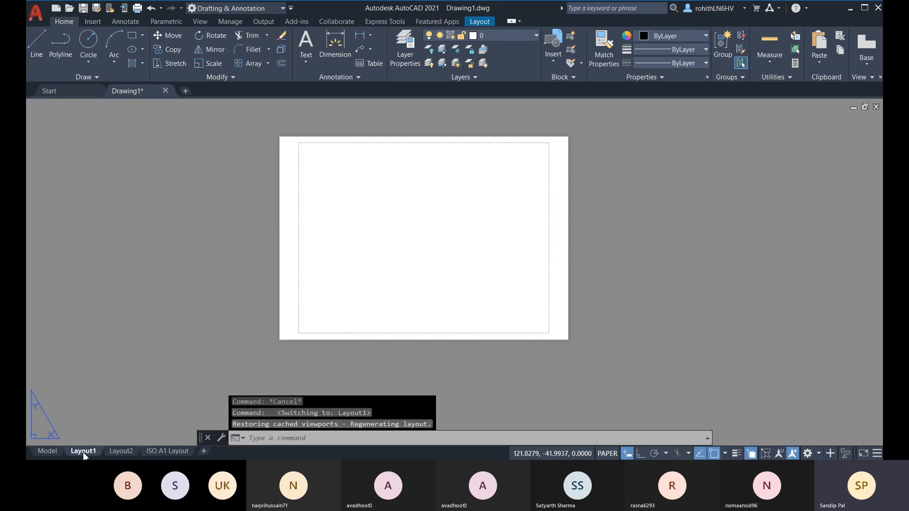
right_click(85, 453)
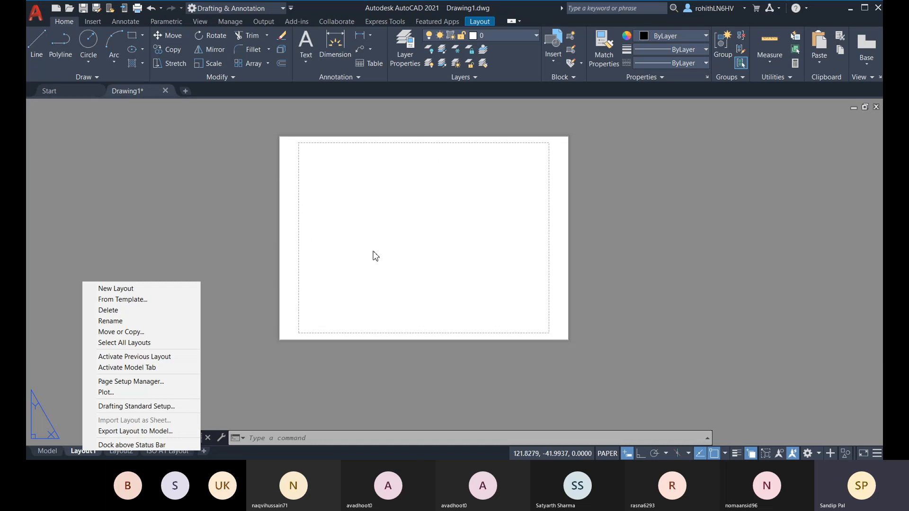
click(129, 385)
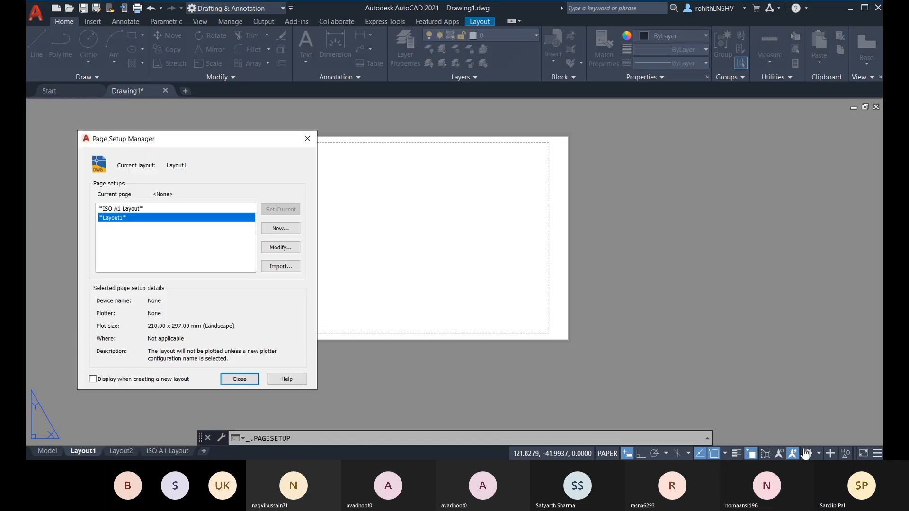
click(794, 439)
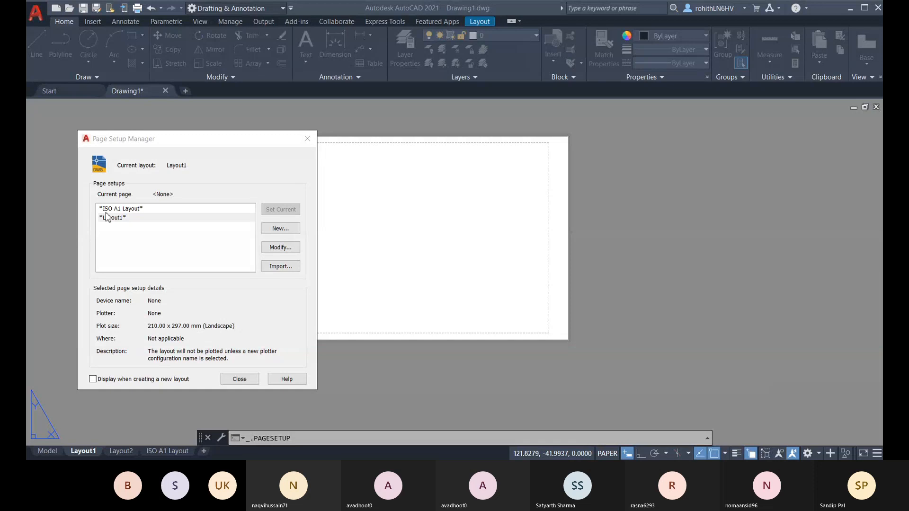
click(121, 219)
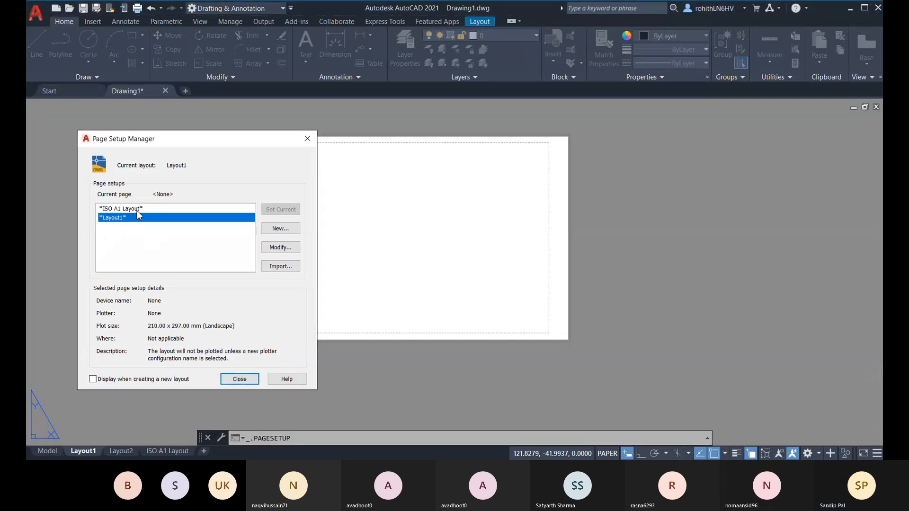
click(279, 247)
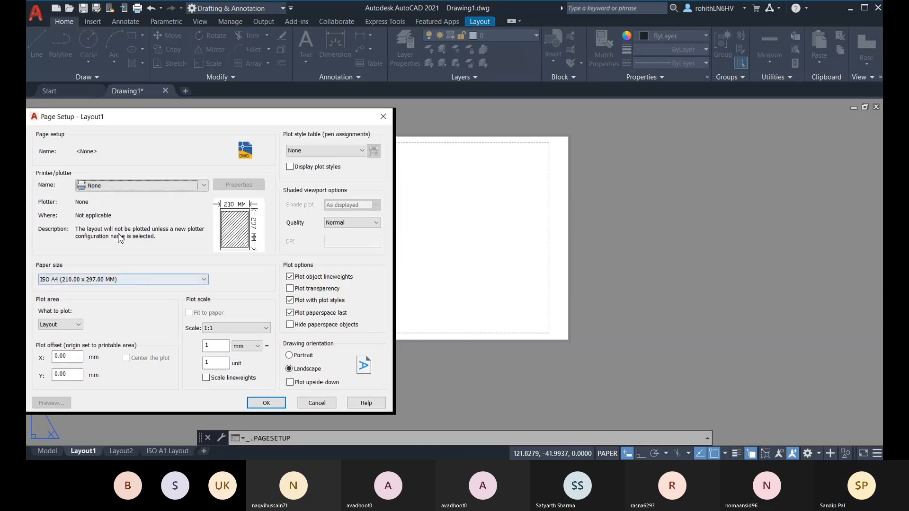
Step: Set the printer/plotter in Layout1's page setup to DWG To PDF.pc3
click(97, 186)
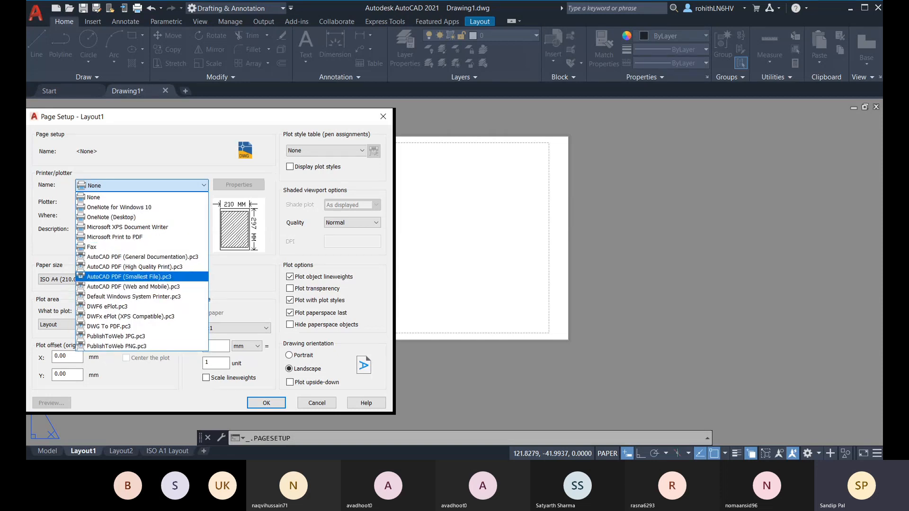
click(108, 258)
click(159, 185)
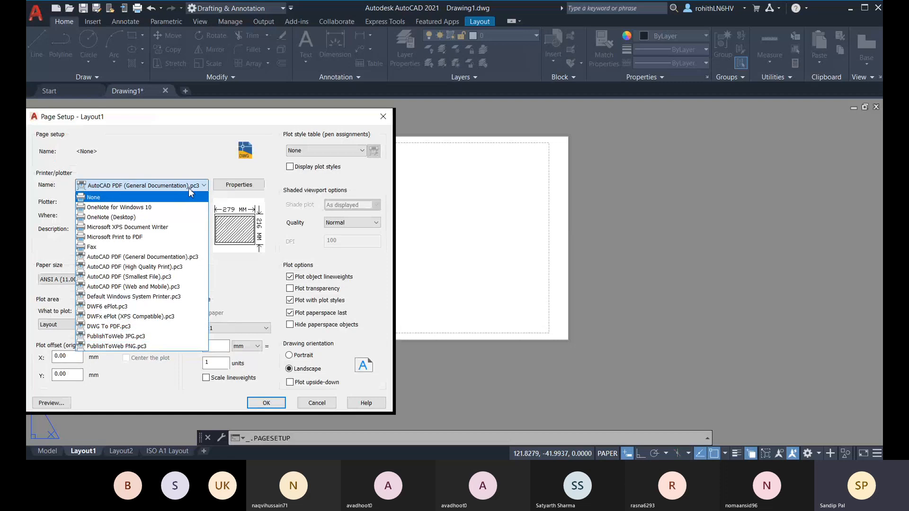
click(161, 326)
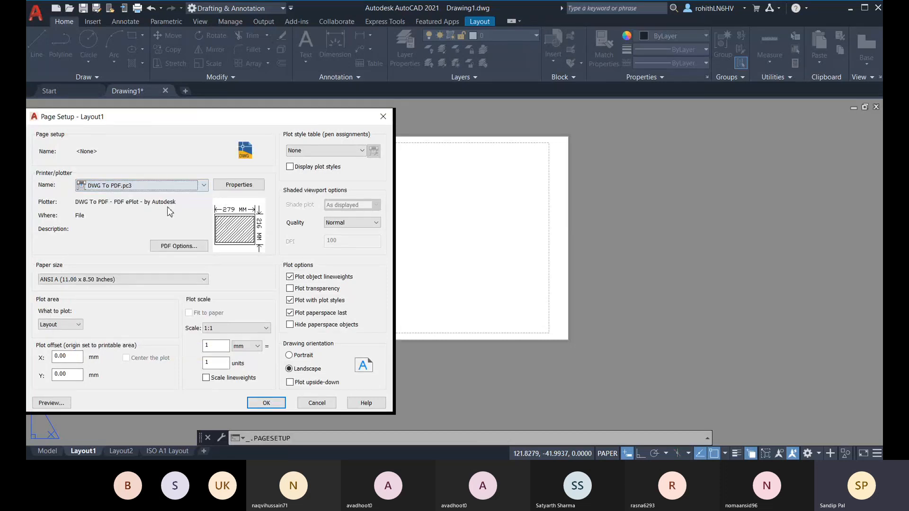
Step: Open the DWG To PDF plotter's properties and display its custom paper sizes
click(235, 186)
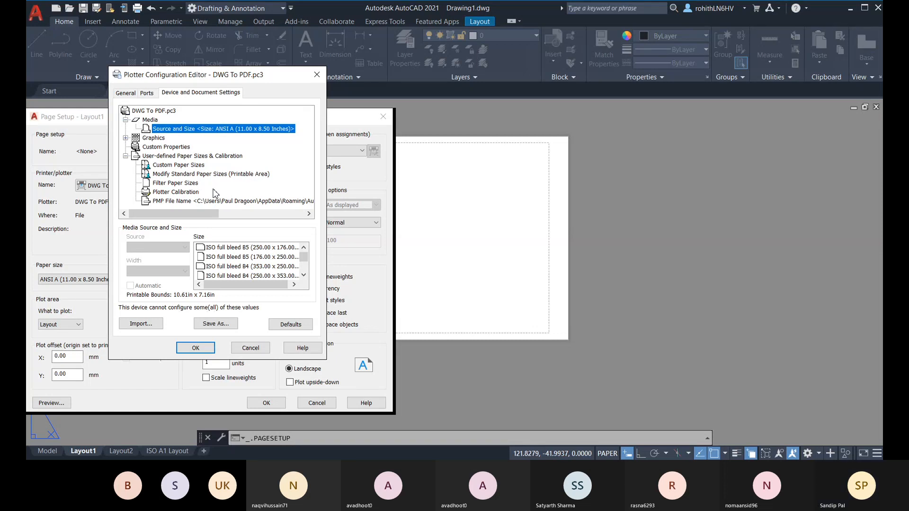
click(180, 165)
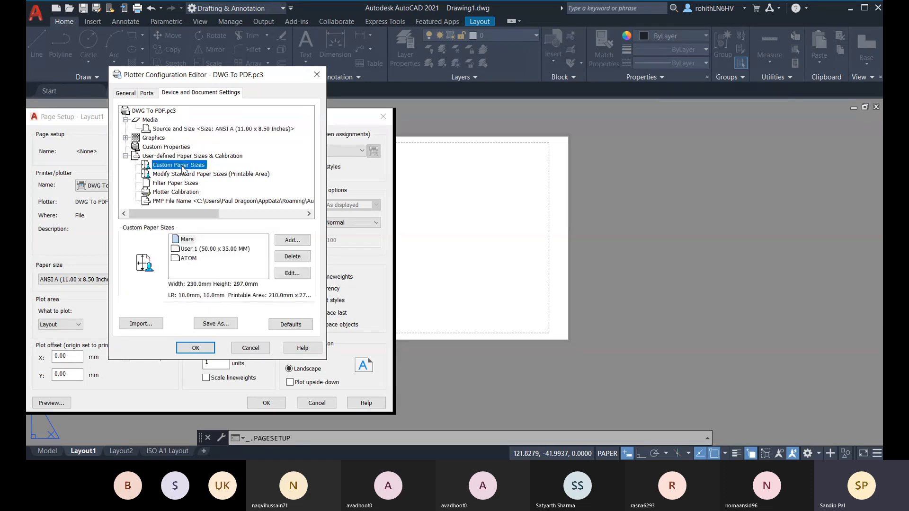
click(145, 111)
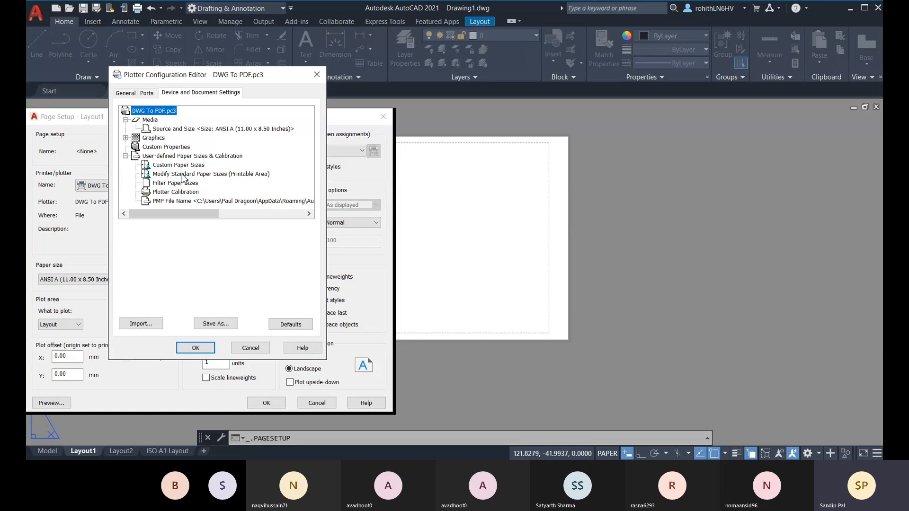
click(155, 175)
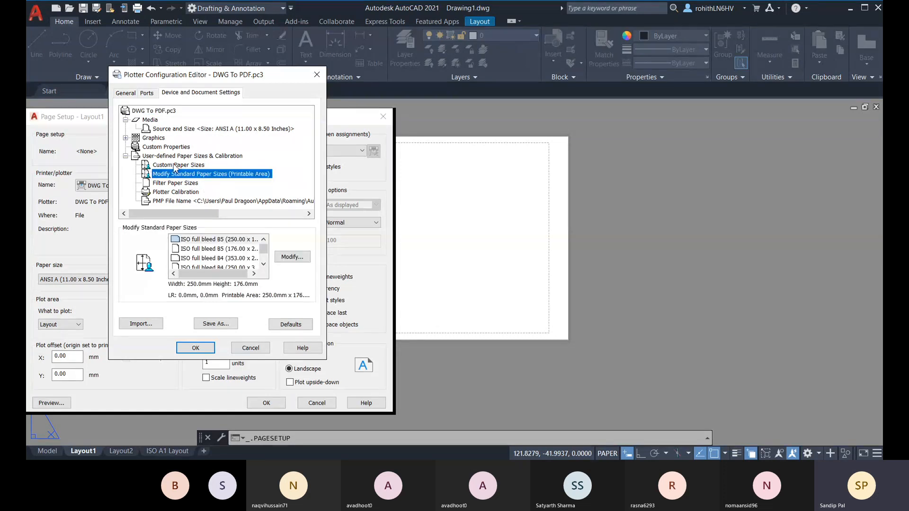
click(175, 166)
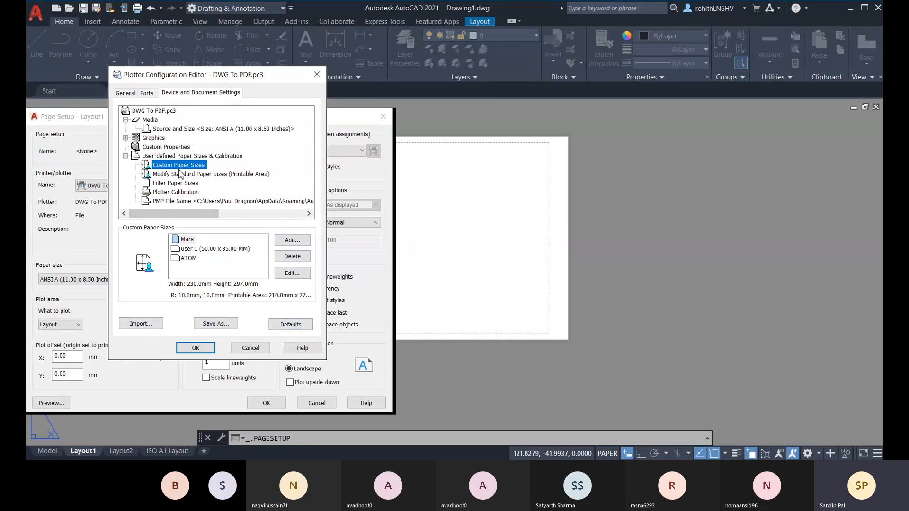
Step: Add a new custom paper size based on the existing ISO A1 (841.00 x 594.00 MM) size
click(293, 242)
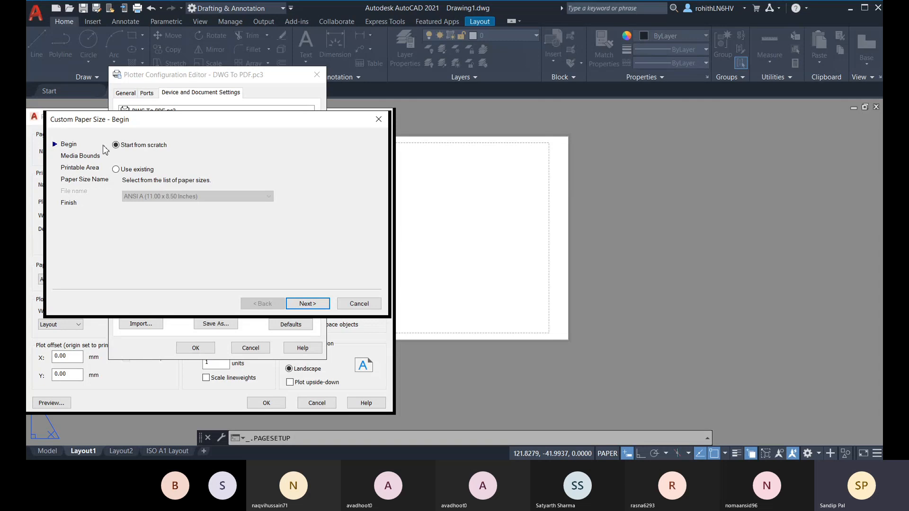
click(116, 170)
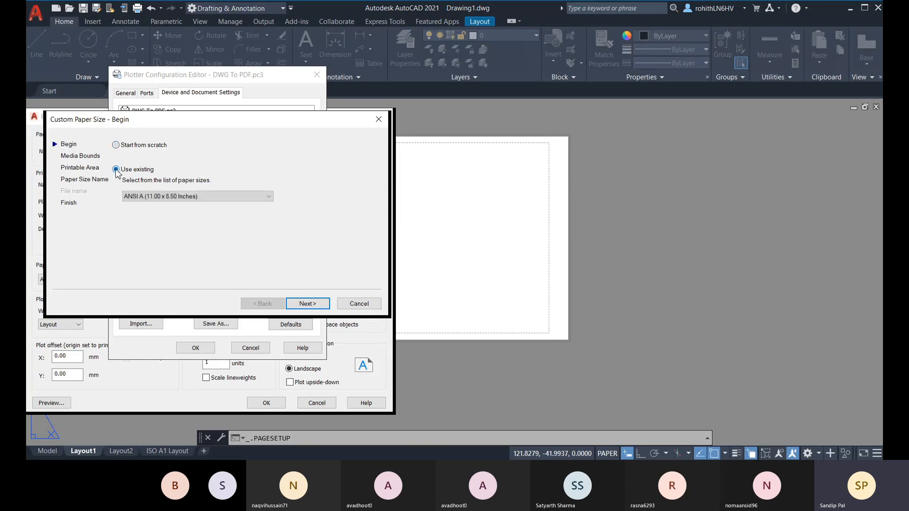
click(148, 198)
scroll(147, 314, down, 6)
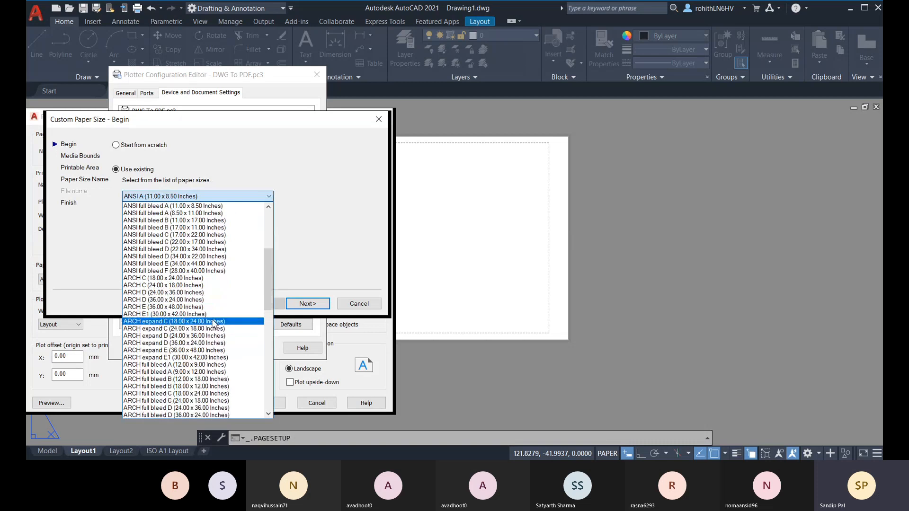
scroll(186, 366, down, 4)
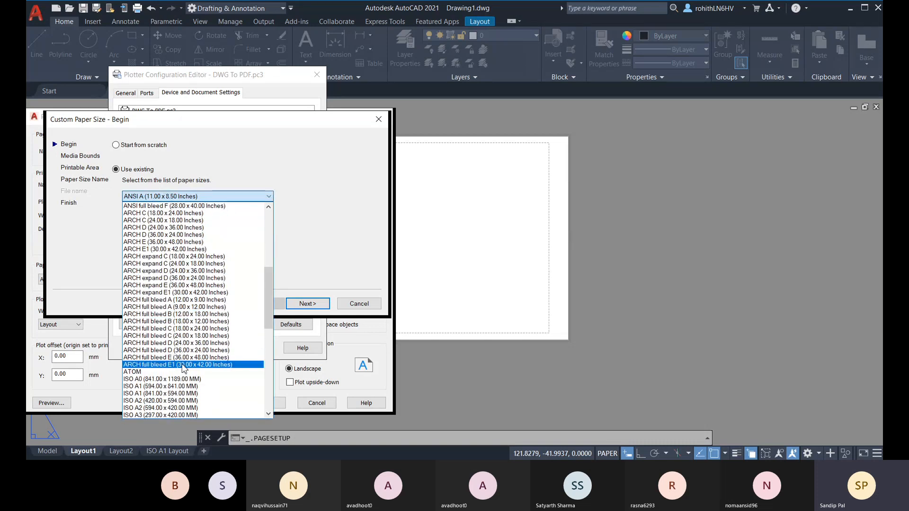
click(170, 364)
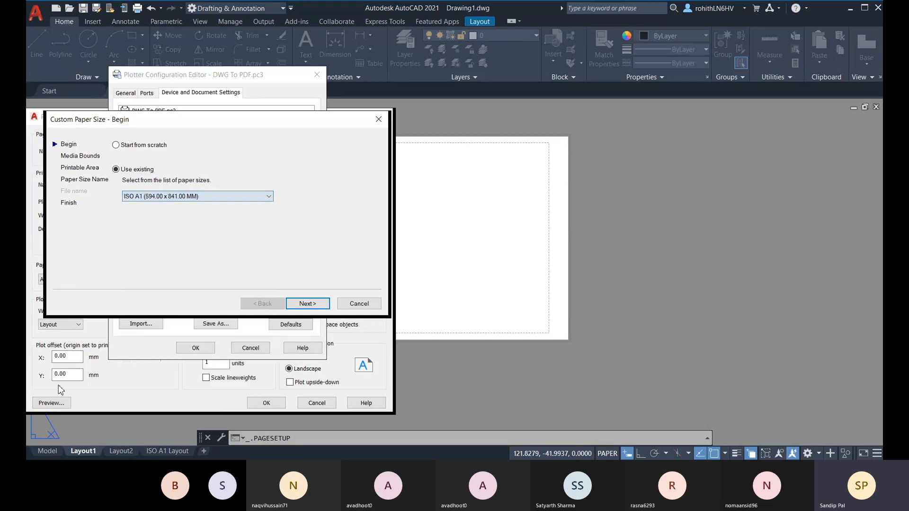
click(197, 197)
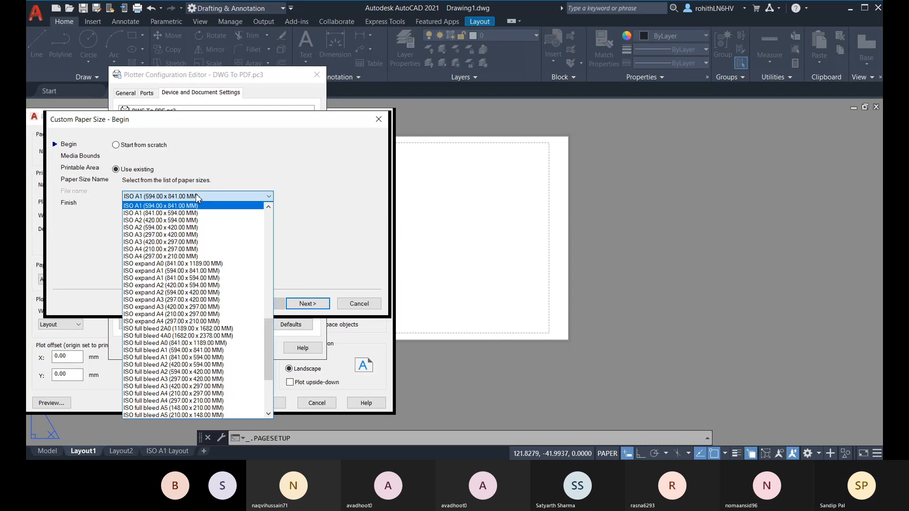
click(184, 213)
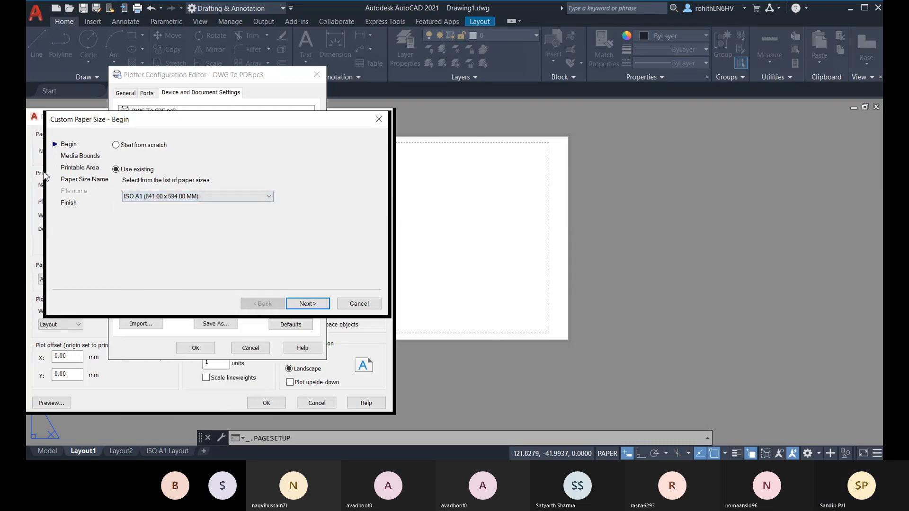
click(318, 305)
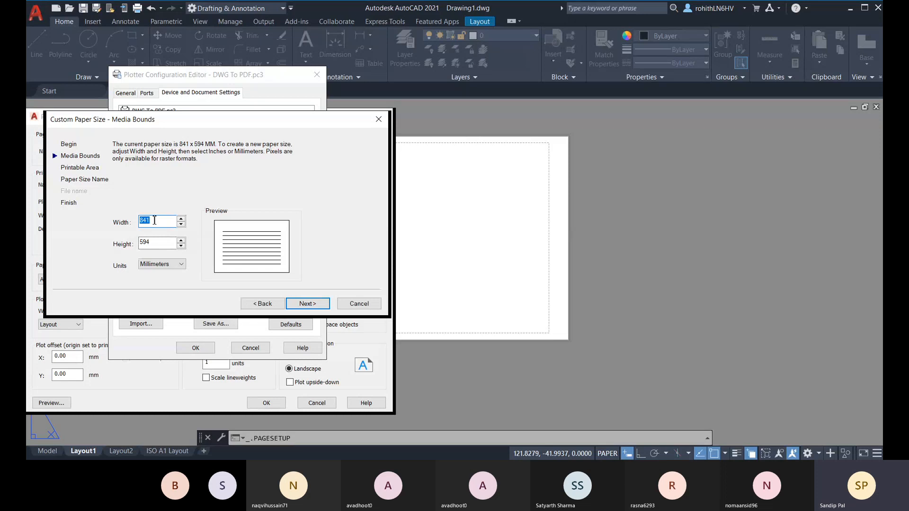
Step: Set the custom paper size's media bounds to 850 mm wide and 600 mm high
drag(154, 220, 145, 222)
text(50)
drag(160, 244, 138, 244)
text(600)
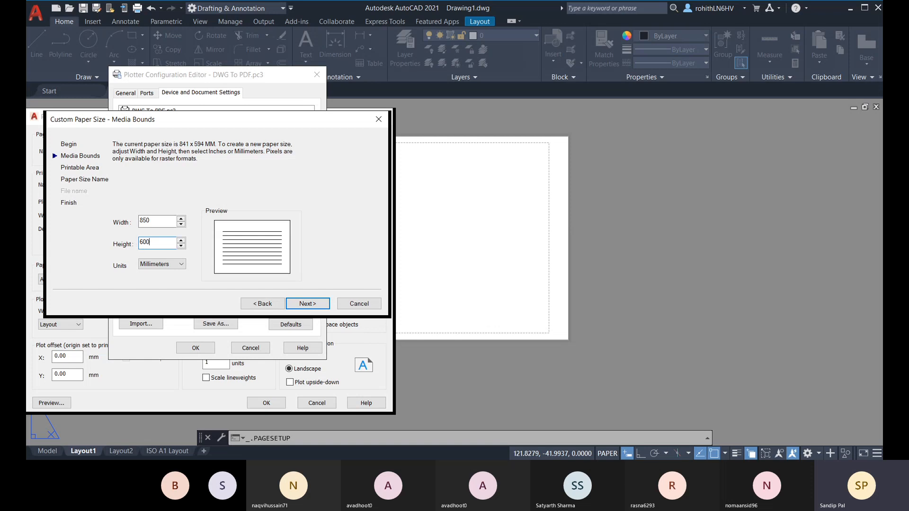
click(308, 304)
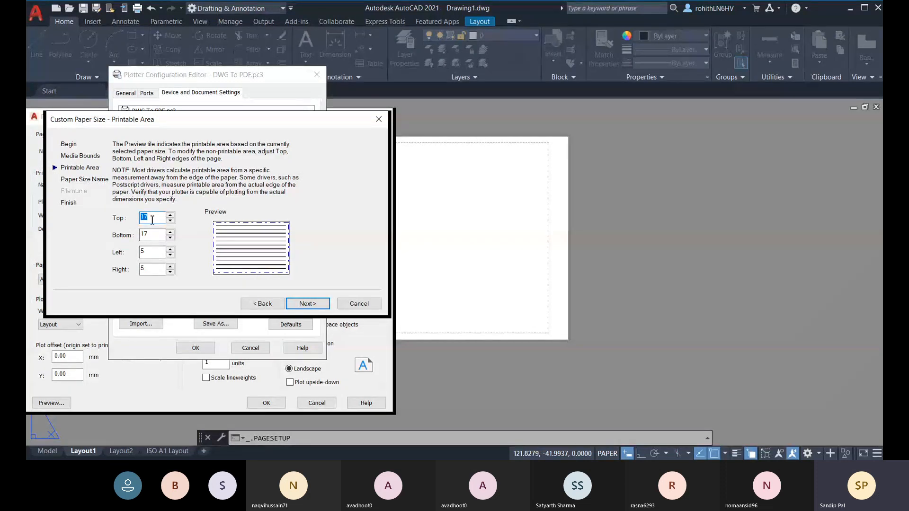
Step: Set the printable area margins to 5 for the top and bottom and 10 for the left and right
text(5)
key(Tab)
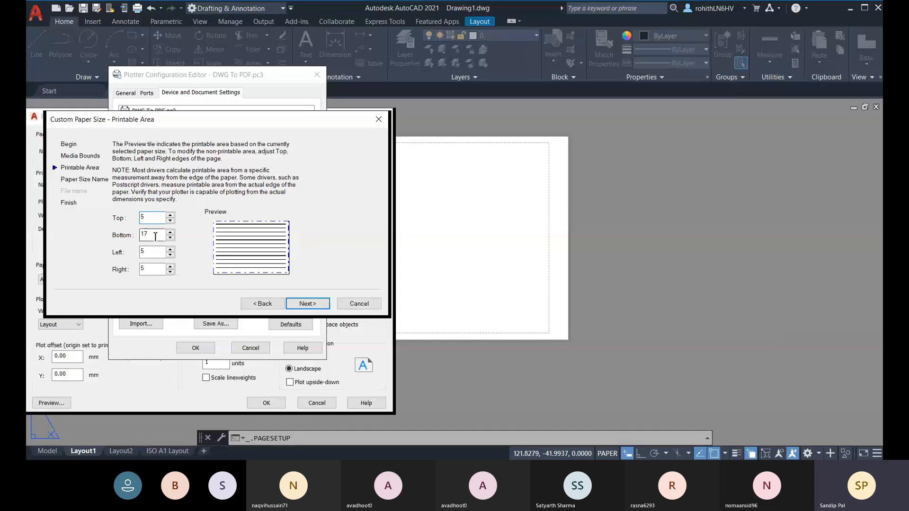
text(5)
key(Tab)
text(10)
key(Tab)
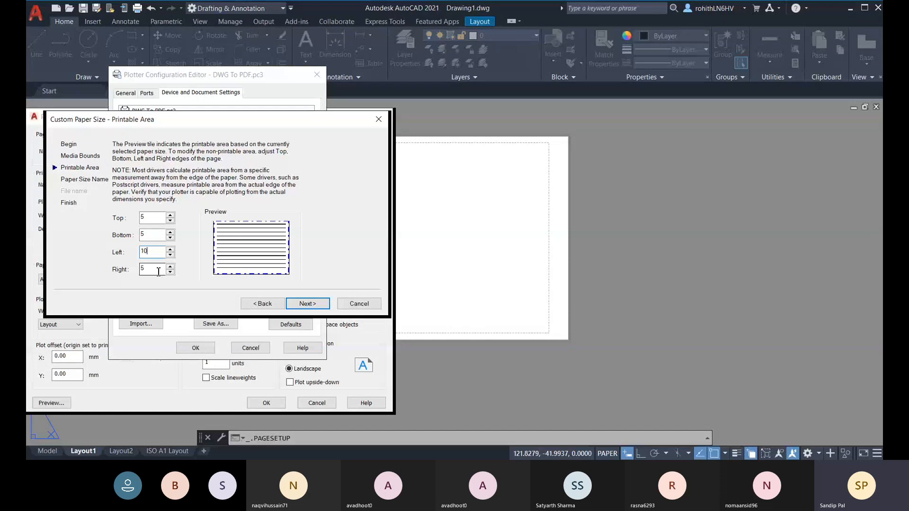
text(10)
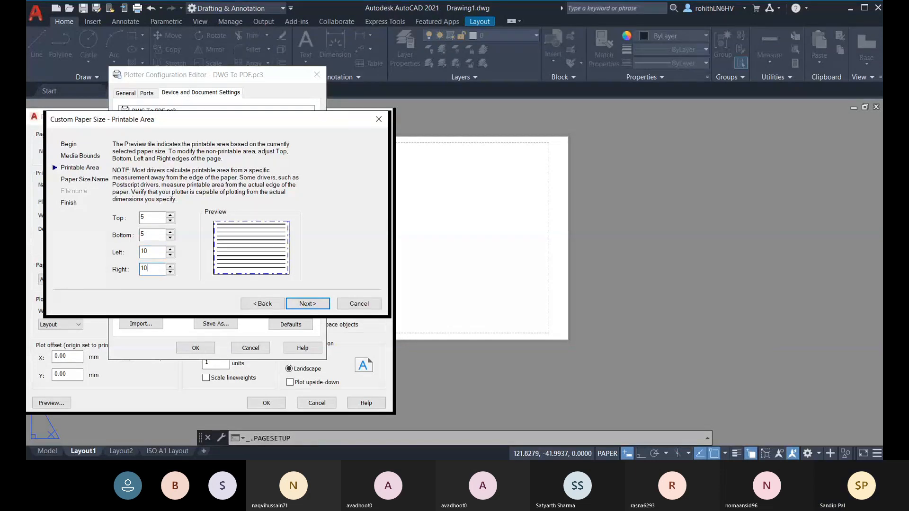
click(152, 239)
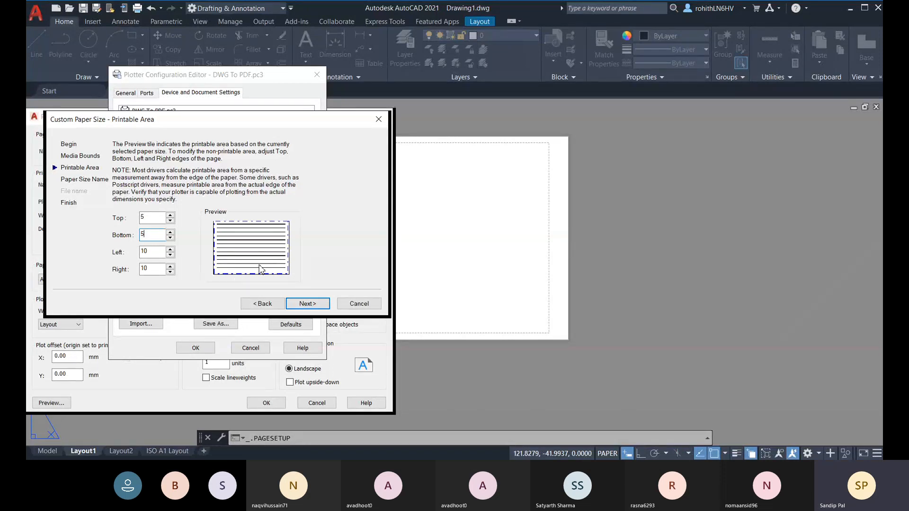
click(271, 305)
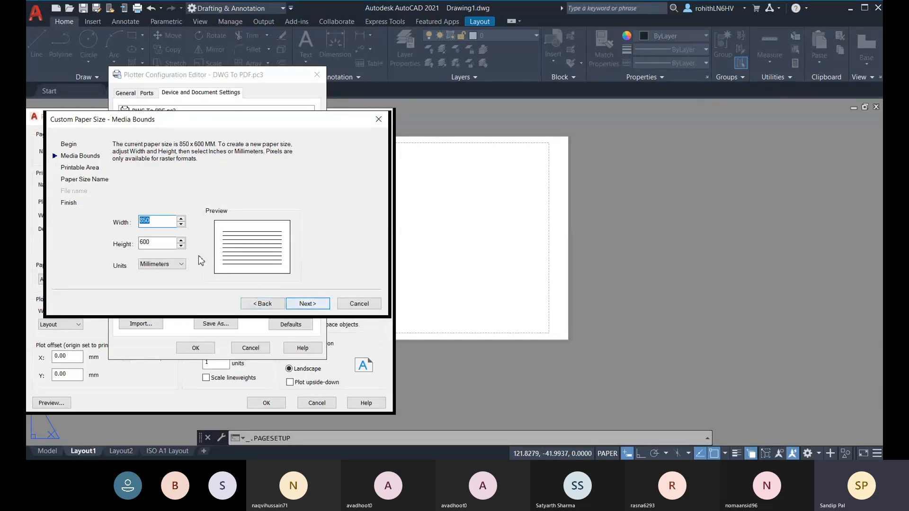
click(307, 304)
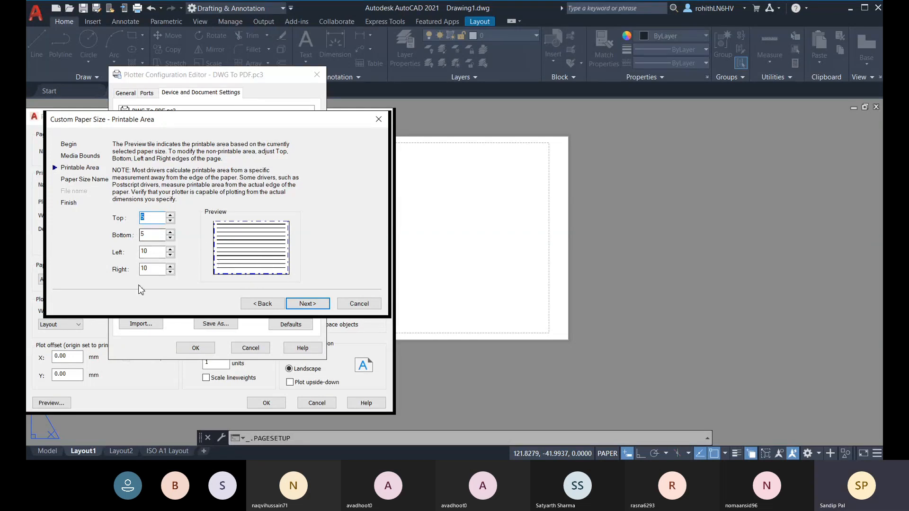
click(307, 303)
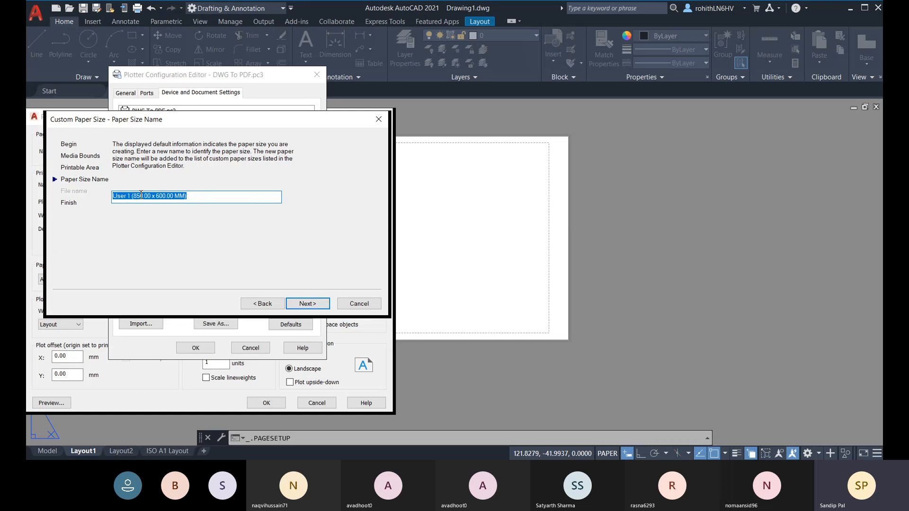
Step: Name the new custom paper size BATCH and proceed to the wizard's final page
drag(133, 195, 100, 200)
text(BATCH)
click(320, 308)
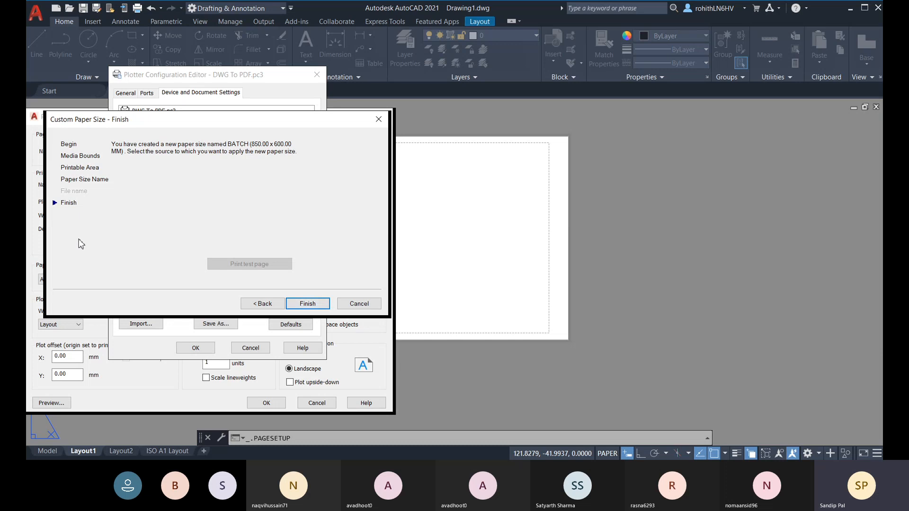
Step: Review the custom paper size's printable area and media bounds, and return to the wizard's final page
click(262, 304)
click(262, 303)
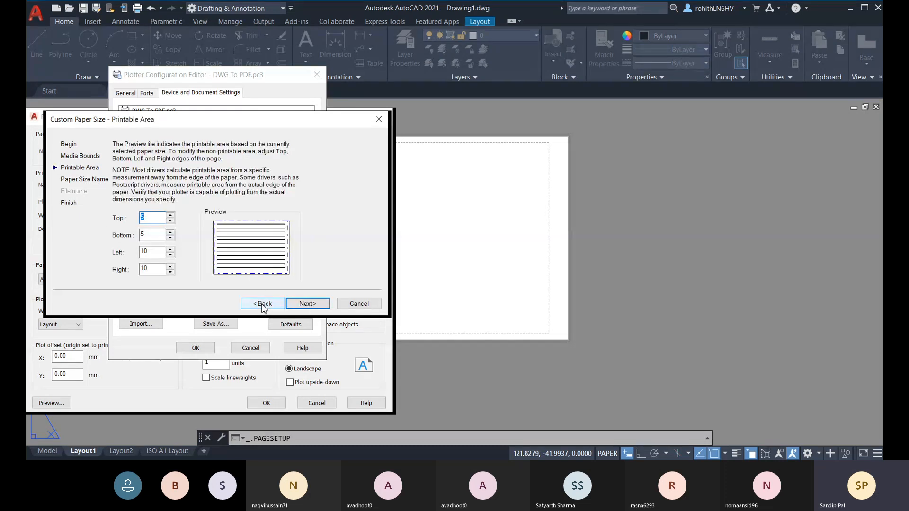
click(262, 303)
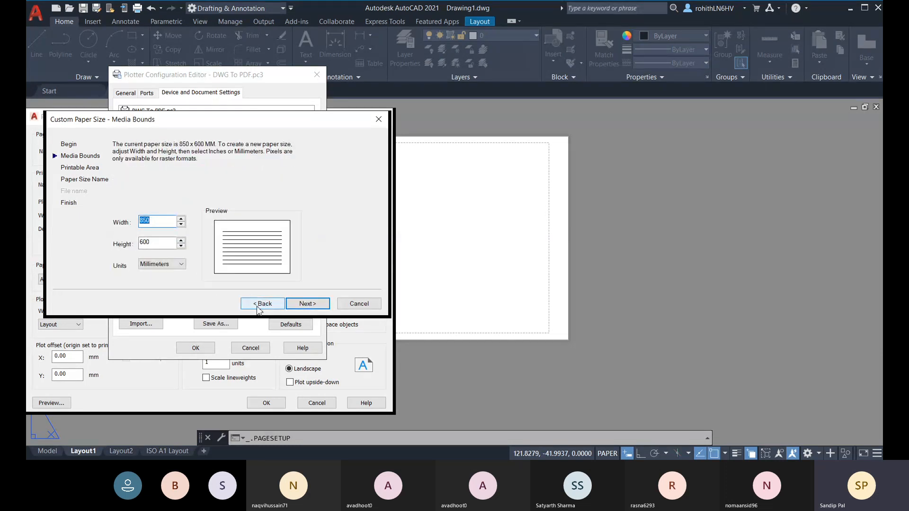
click(308, 304)
click(308, 304)
click(307, 304)
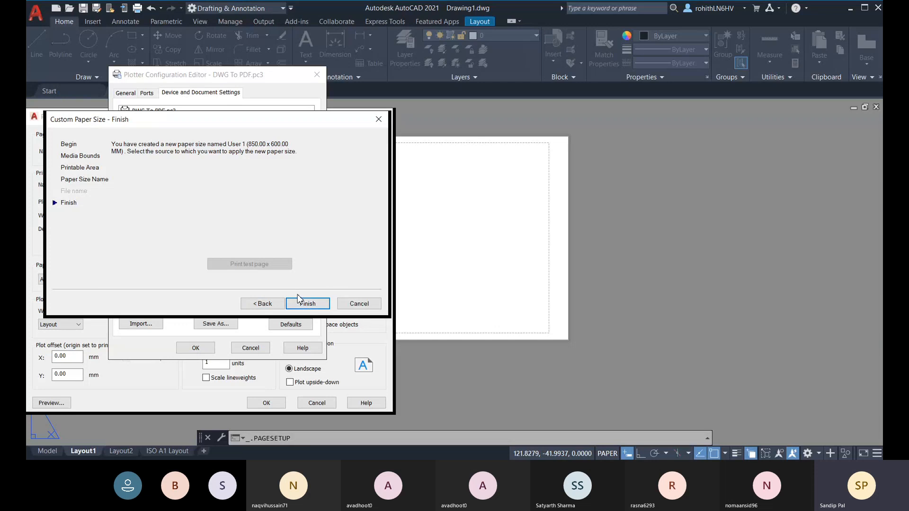
Step: Finish creating the 850 x 600 mm custom paper size, and reopen it for editing up to its paper size name
click(308, 303)
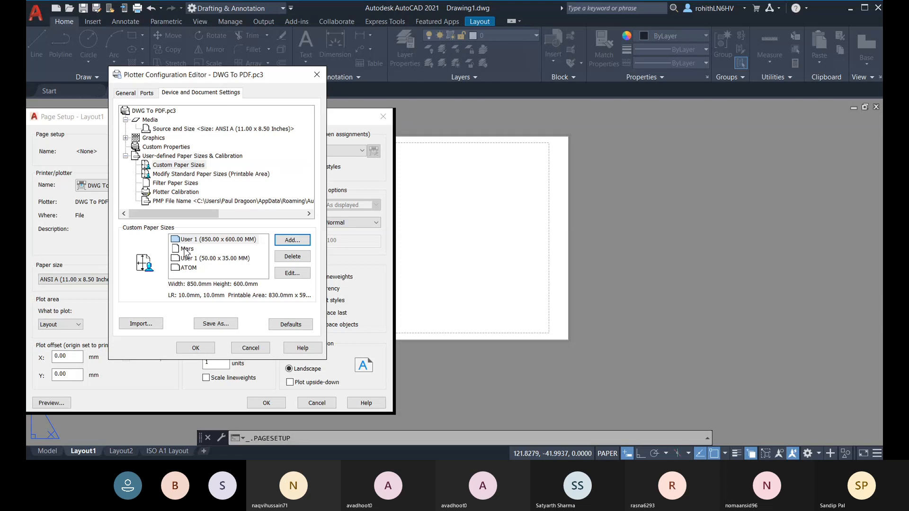
click(225, 240)
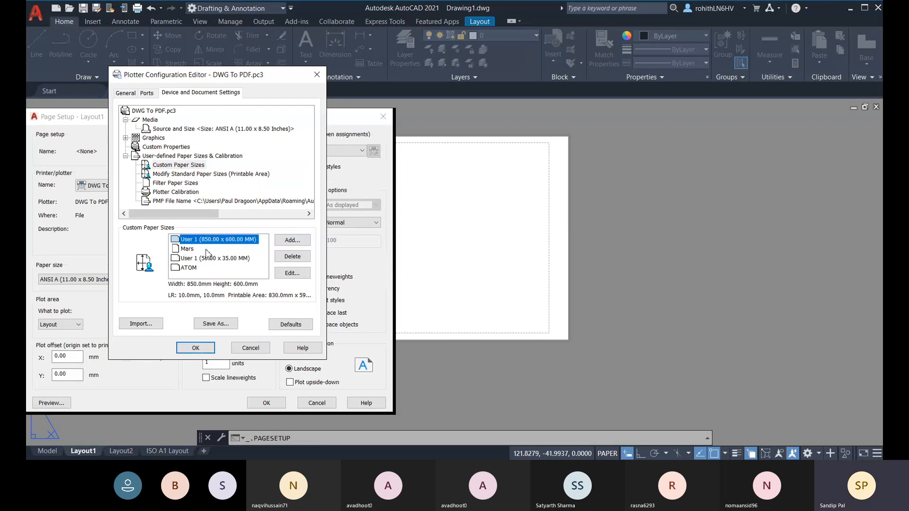
click(283, 275)
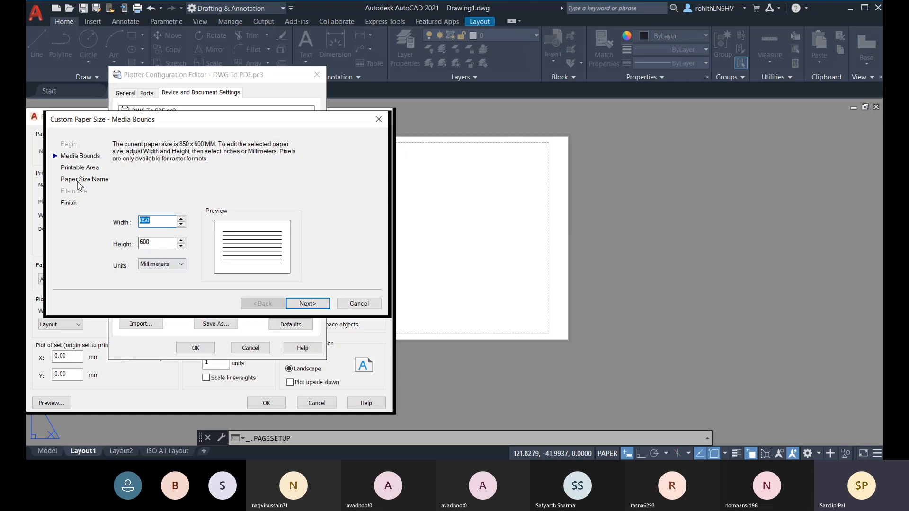
click(306, 303)
click(303, 304)
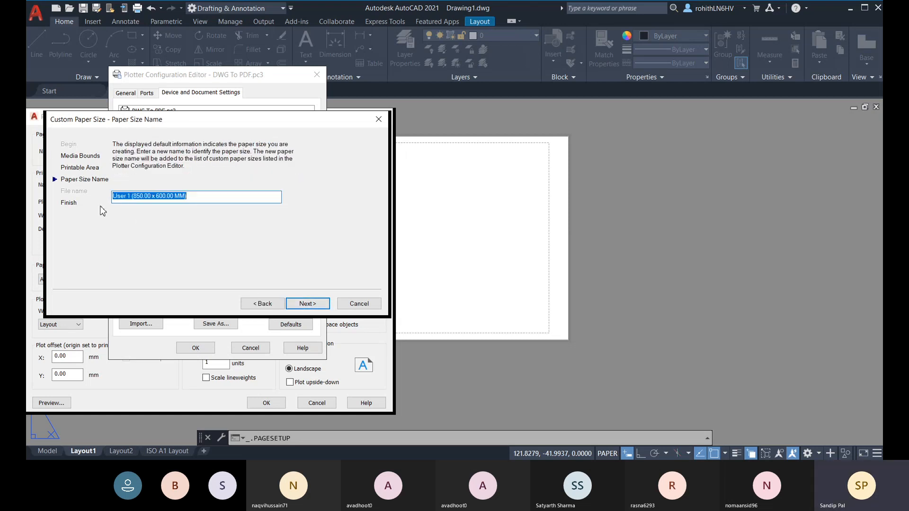
Step: Try to rename the custom paper size as BATCH SUN (850.00 x 600.00 MM)
click(133, 197)
drag(133, 197, 87, 198)
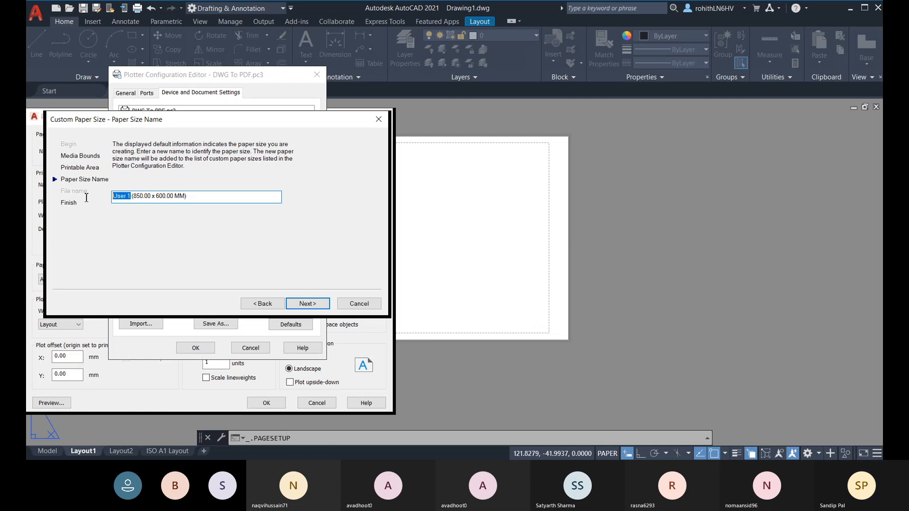
text(B)
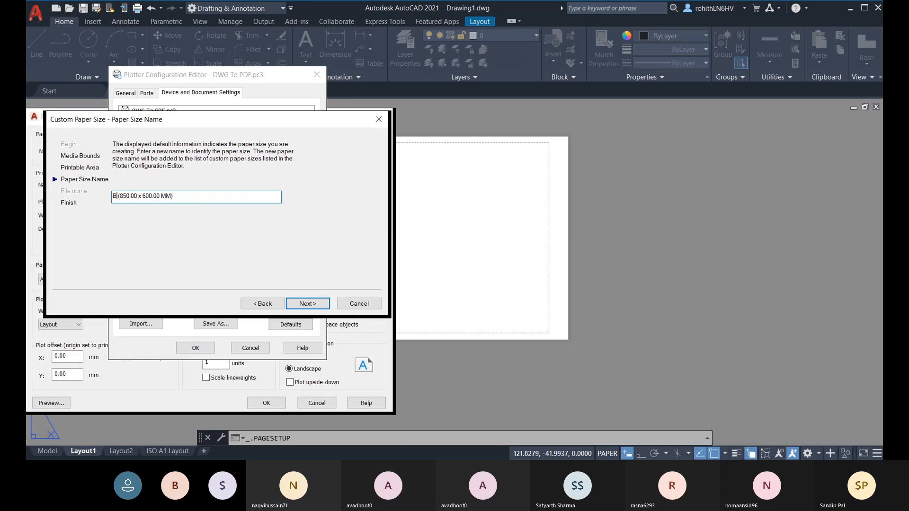
text(ATCH SUN)
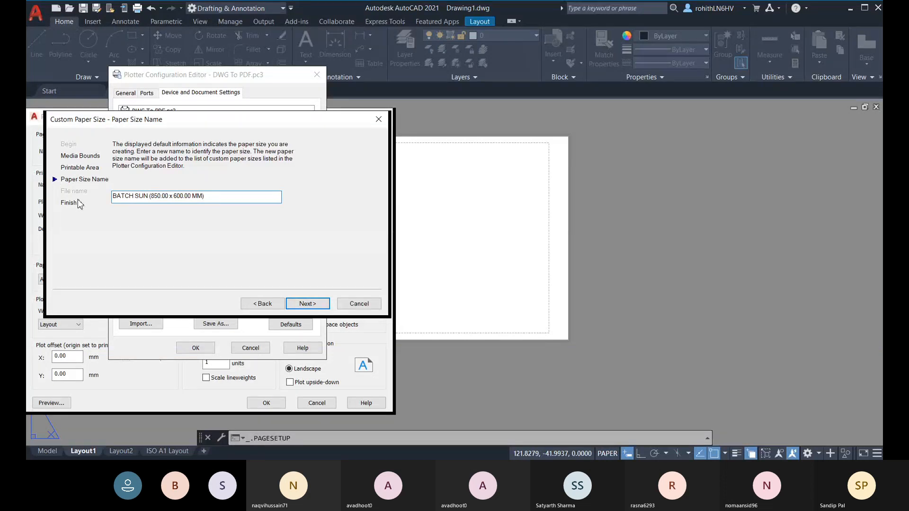
key(Return)
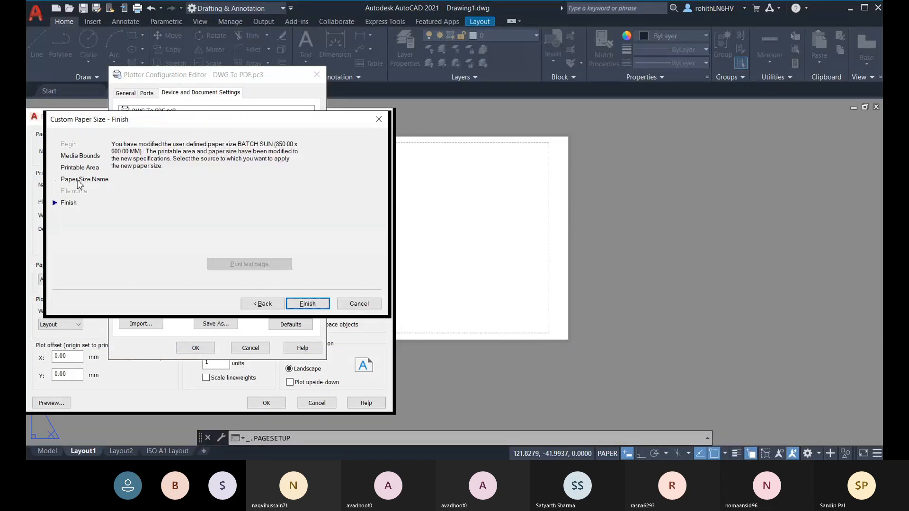
Step: Return to the paper size name and try to replace it entirely with Batch SUN
click(261, 304)
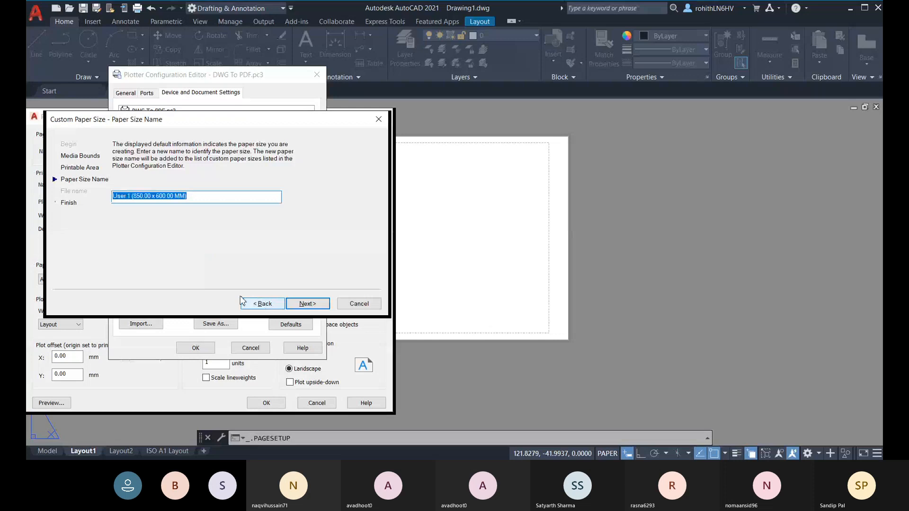
click(131, 196)
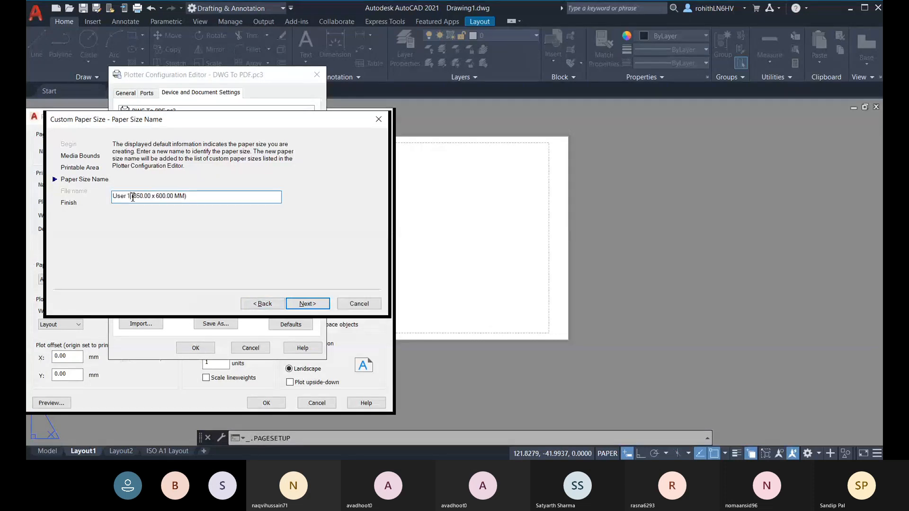
drag(188, 196, 95, 191)
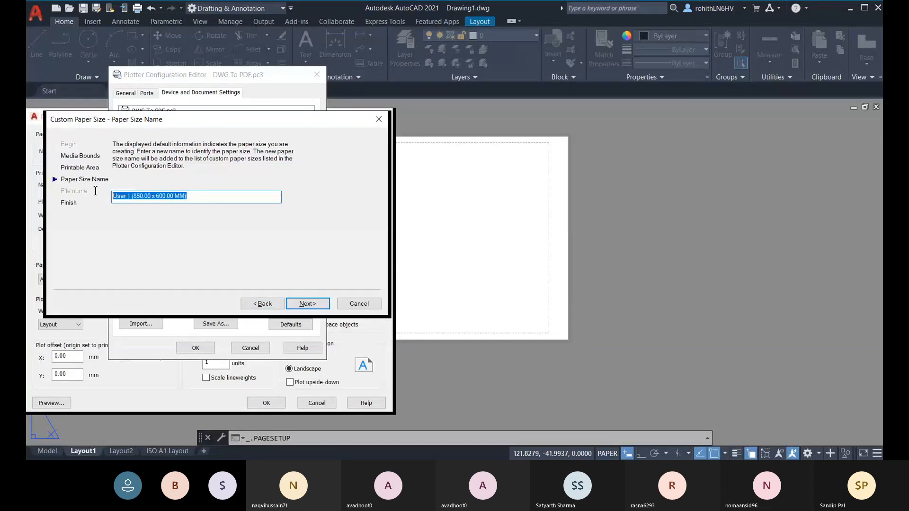
text(B)
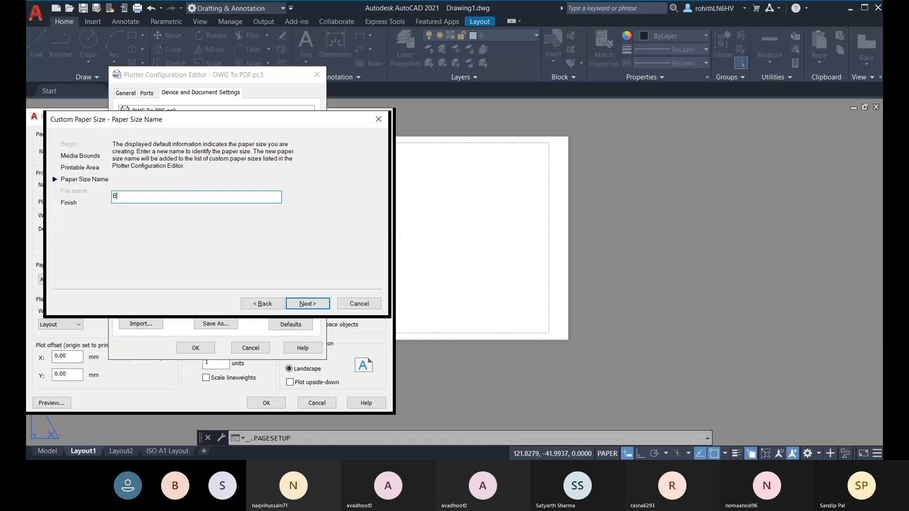
text(atch SUN)
click(302, 306)
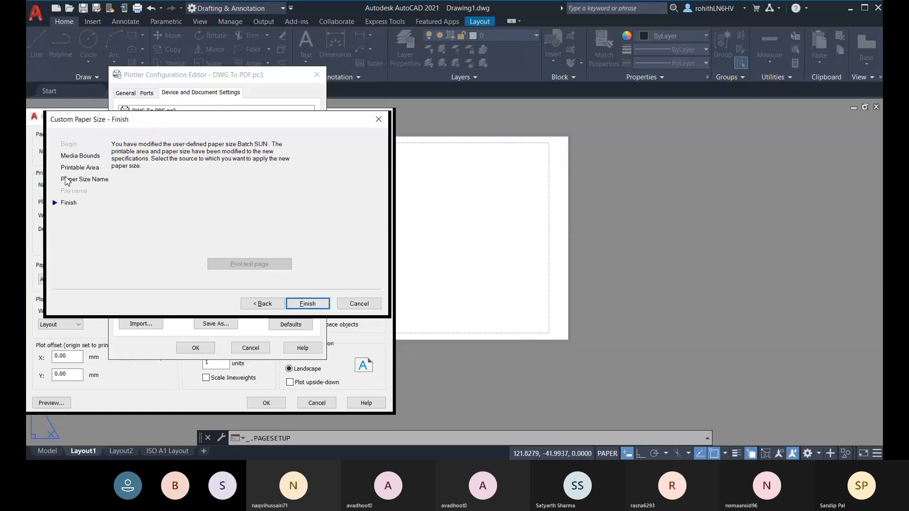
Step: Complete the paper size edit with the name User 1 (850.00 x 600.00 MM) and accept the plotter configuration
click(260, 304)
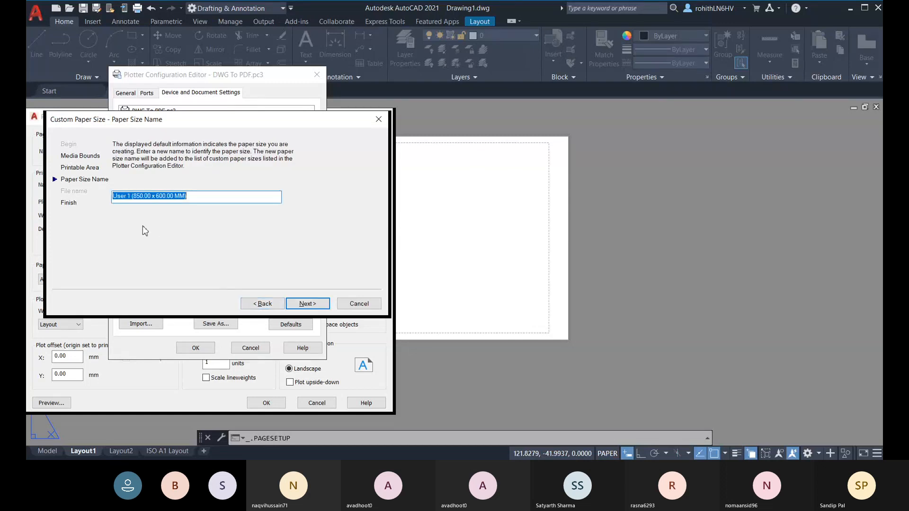
click(308, 305)
click(313, 306)
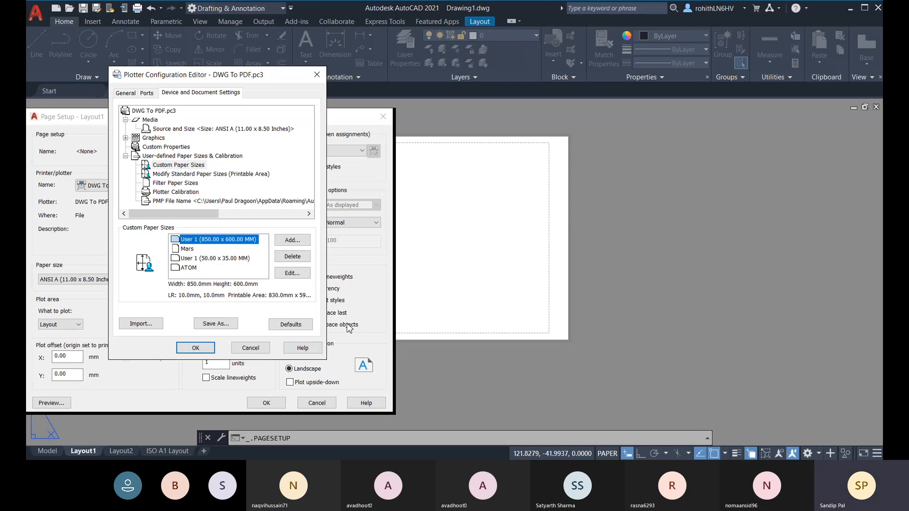
click(196, 348)
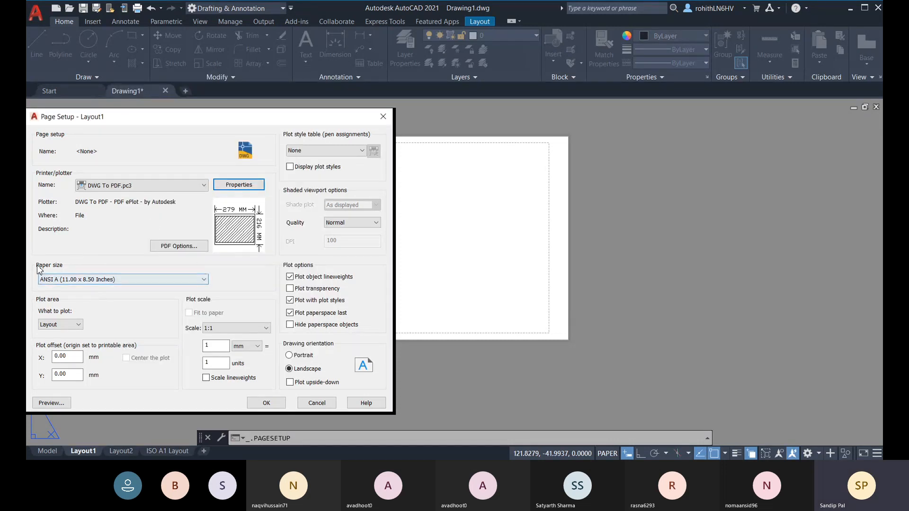
Step: Set Layout1's paper size to User 1 (850.00 x 600.00 MM), and view the PDF options without editing them
click(116, 280)
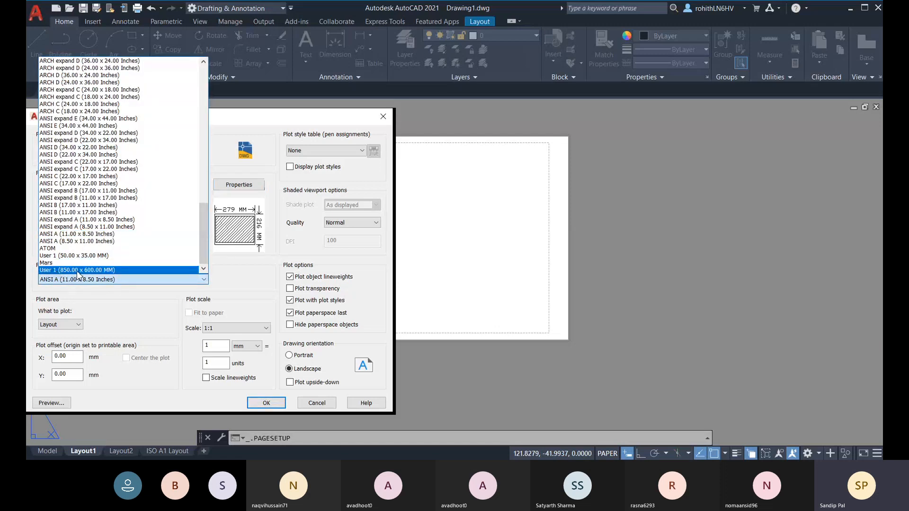
click(78, 271)
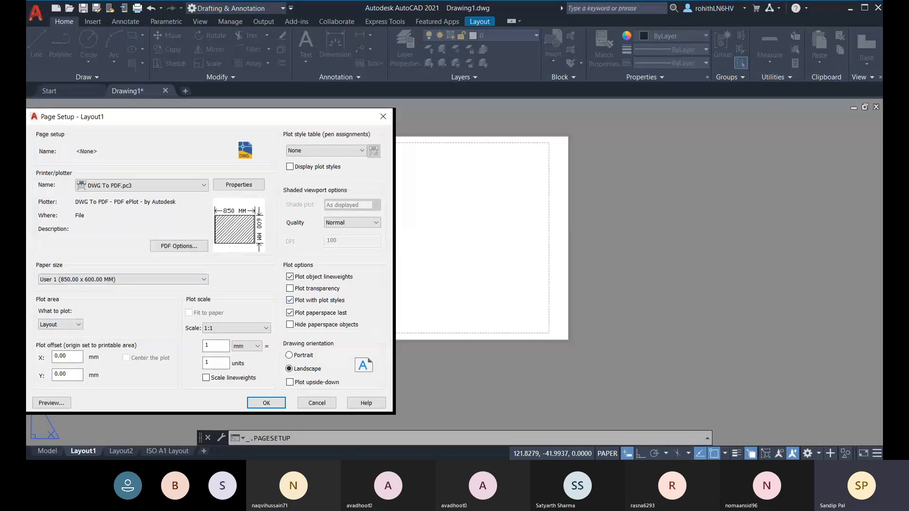
click(171, 247)
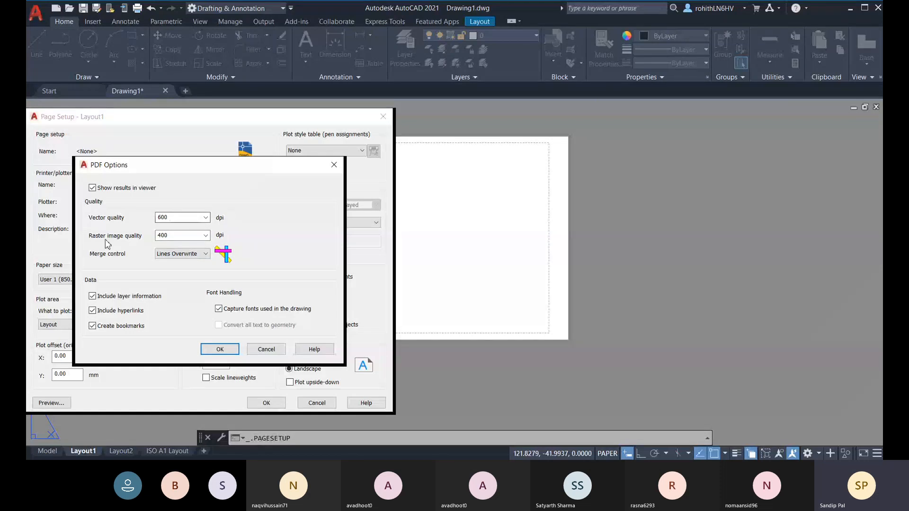
click(267, 350)
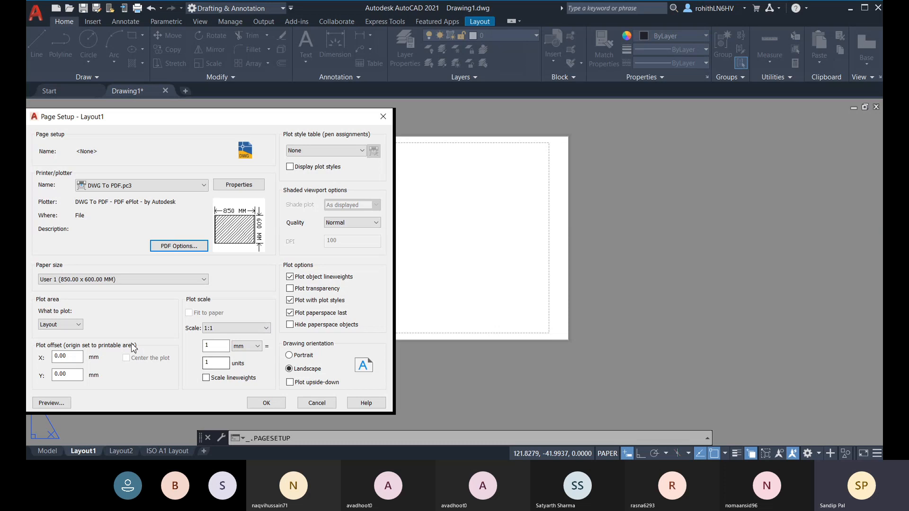
Step: Switch the plot area to Display and back to Layout
click(66, 327)
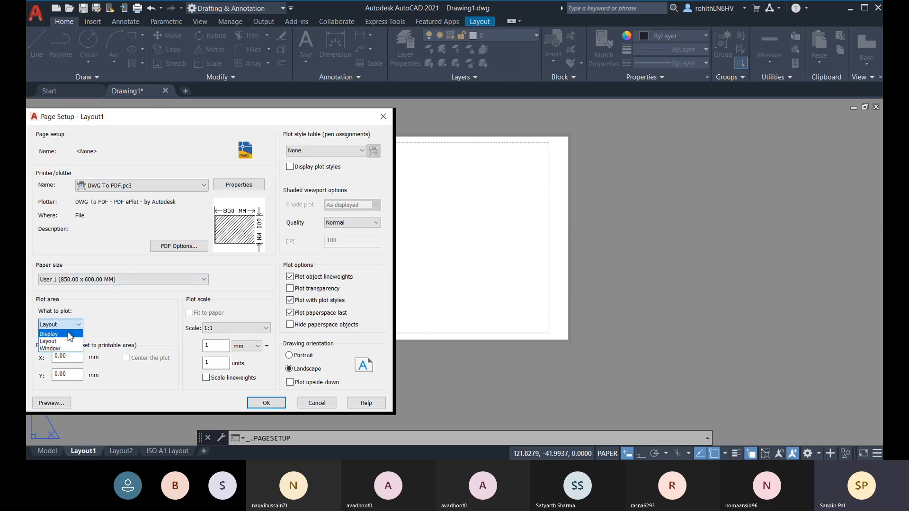
click(70, 335)
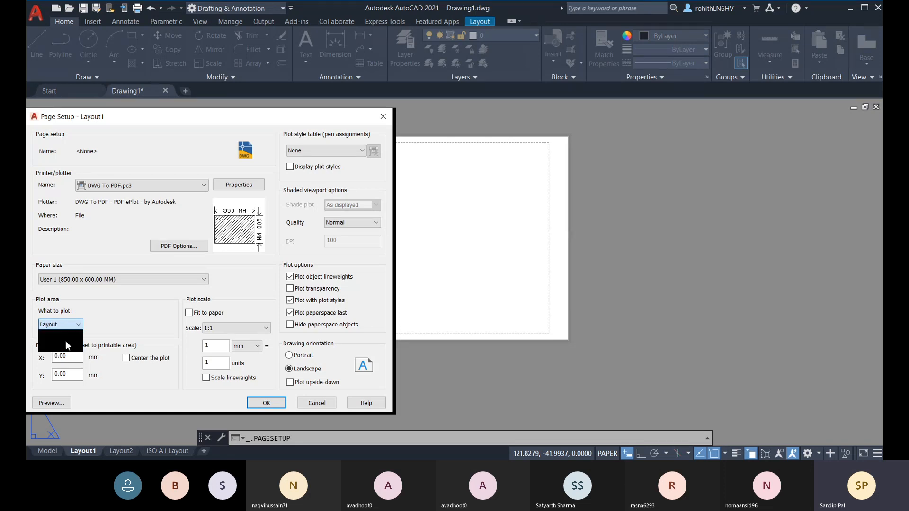
click(66, 342)
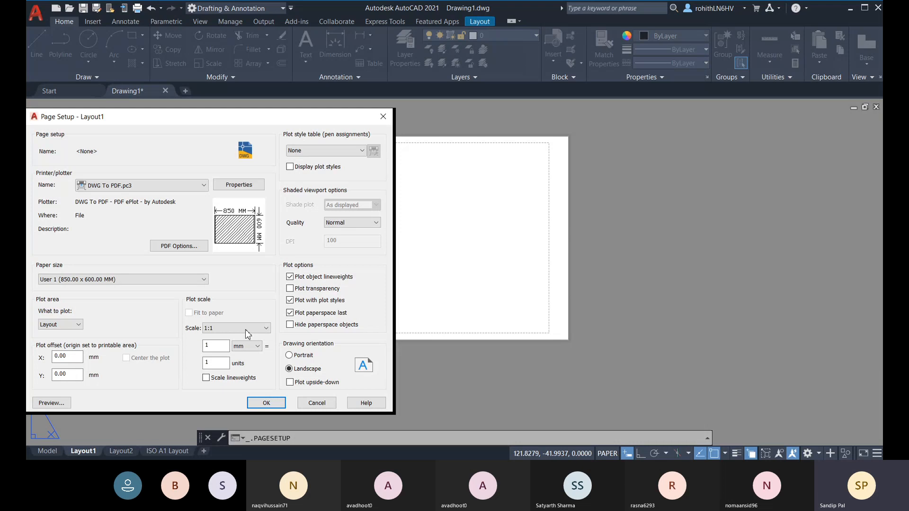
click(59, 326)
click(57, 342)
Step: Try a Window plot area by picking a small rectangle on the sheet, and return the plot area to Layout
click(59, 327)
click(50, 349)
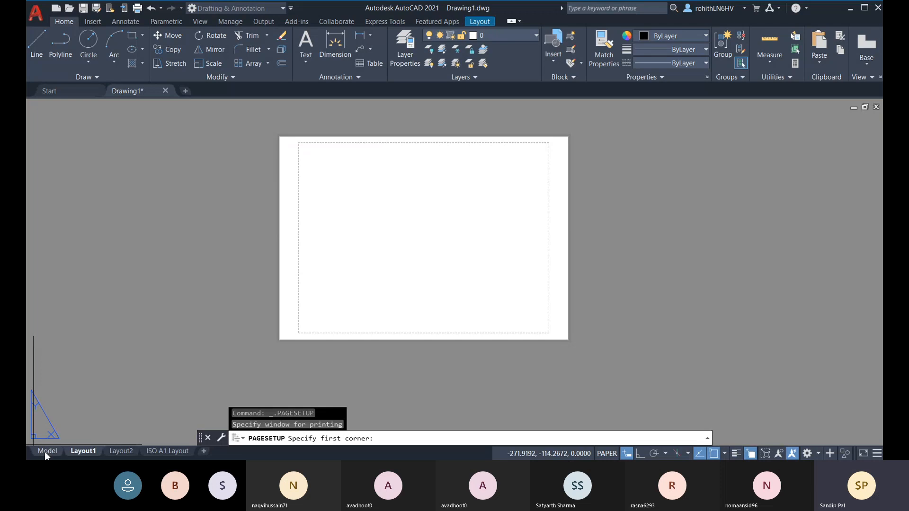
mouse_move(44, 453)
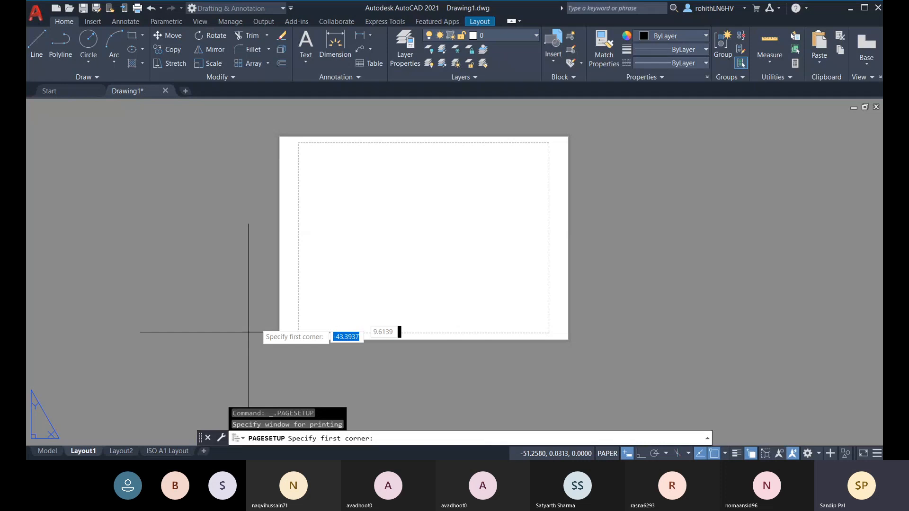
click(320, 263)
click(346, 305)
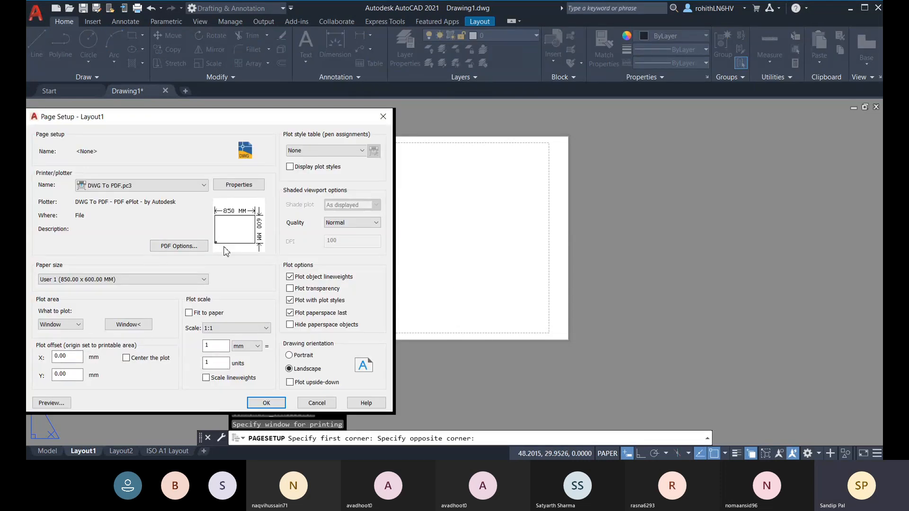
click(59, 325)
click(48, 342)
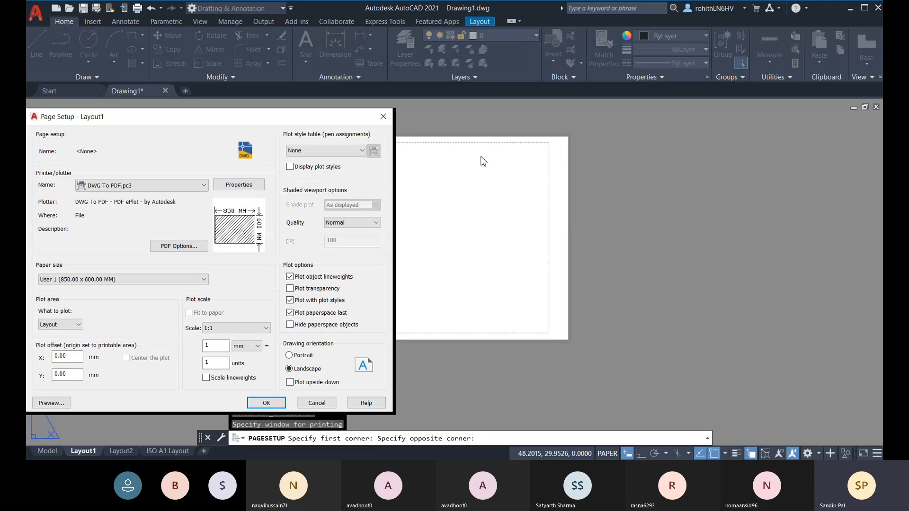
Step: Preview the plot with the plot area set to Display, and apply the page setup to Layout1
click(66, 324)
click(56, 333)
click(51, 403)
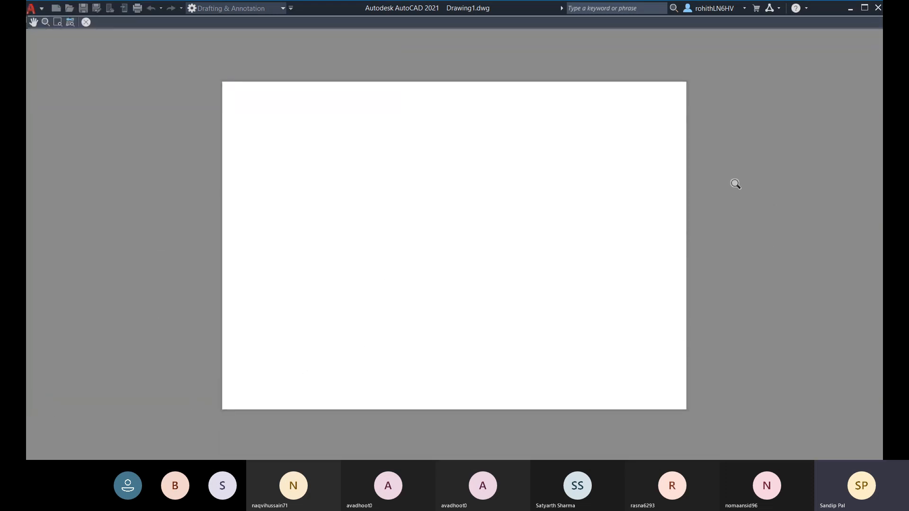
click(86, 22)
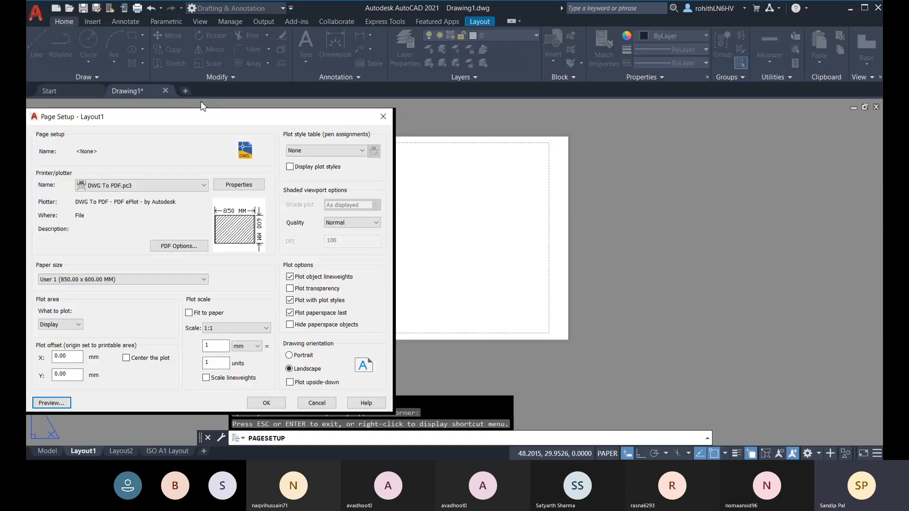
click(266, 403)
click(239, 379)
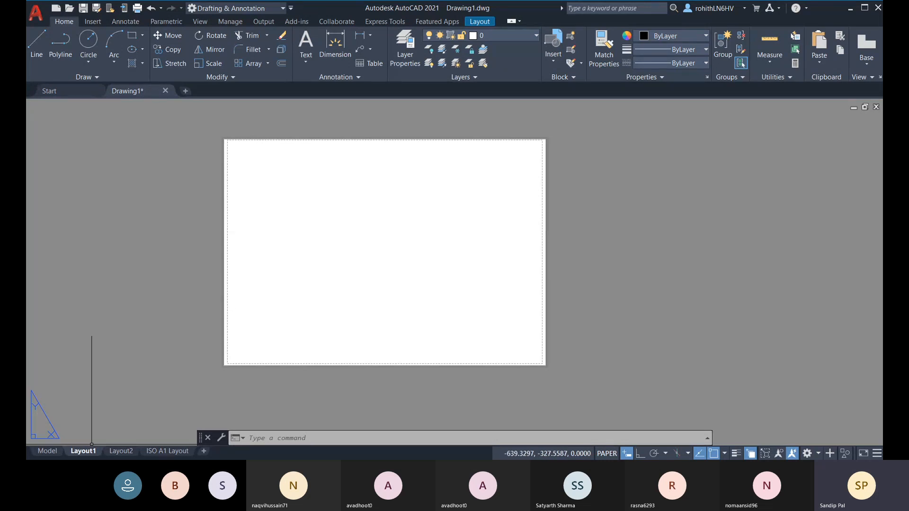
Step: Switch from Layout1 to model space and open the External References palette with the XREF command
click(47, 450)
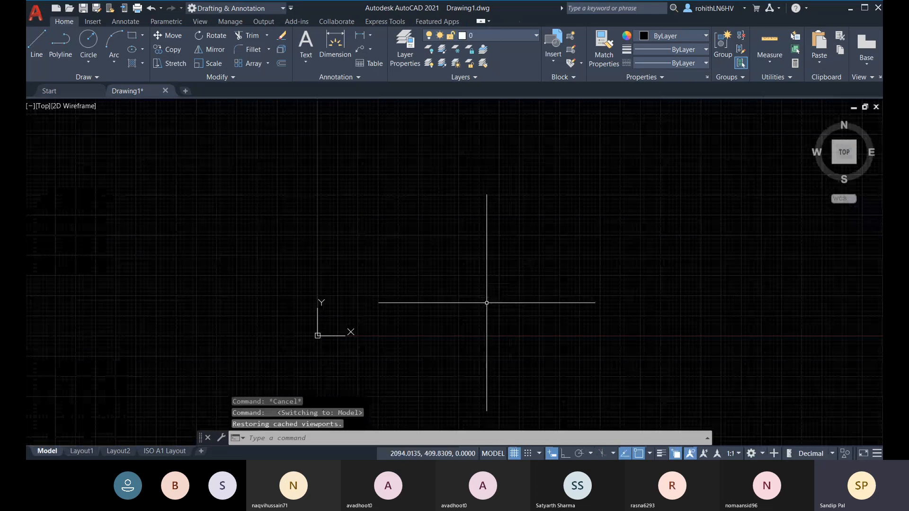
click(88, 452)
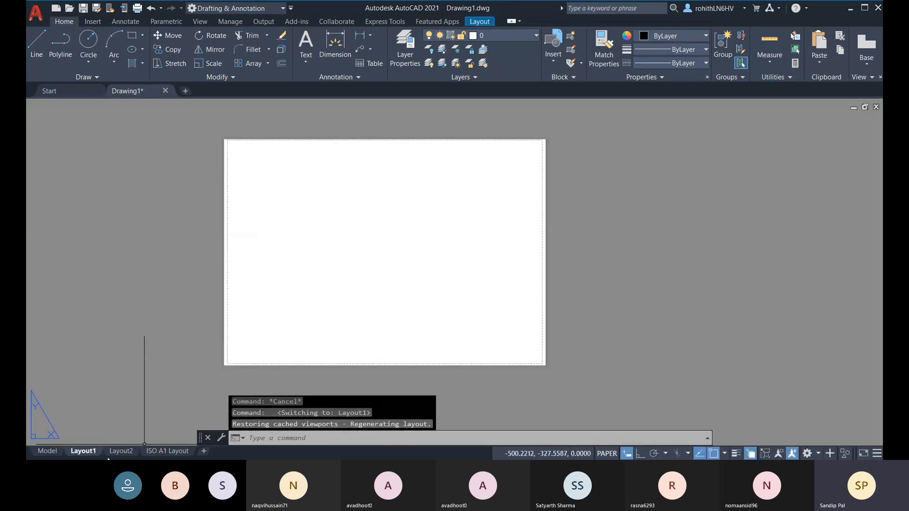
click(46, 451)
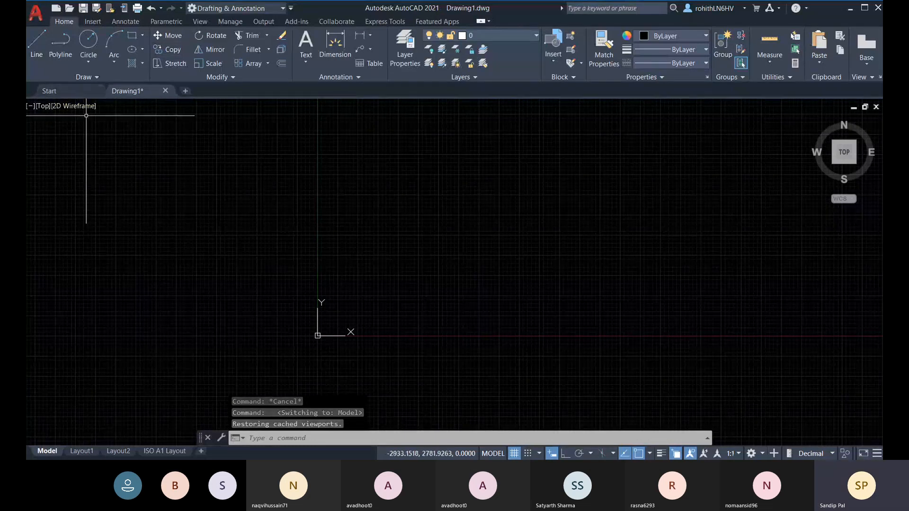
text(x)
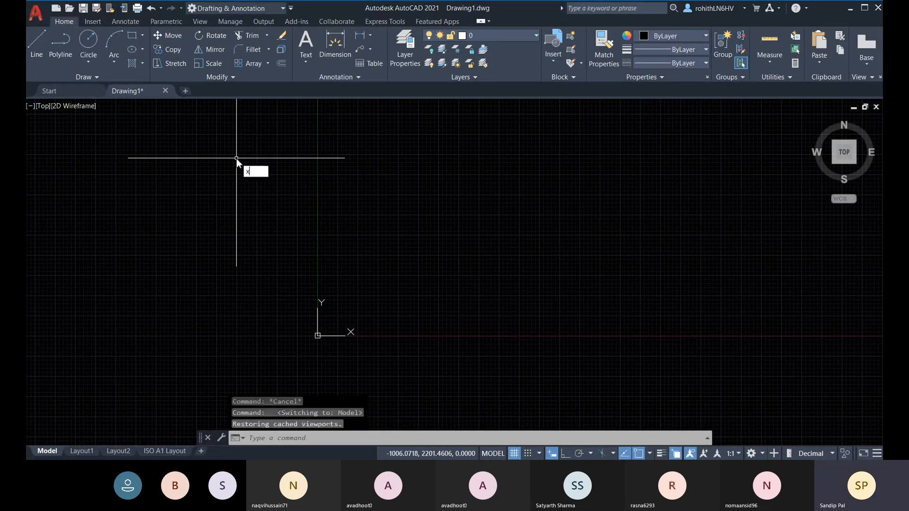
text(ref)
key(Return)
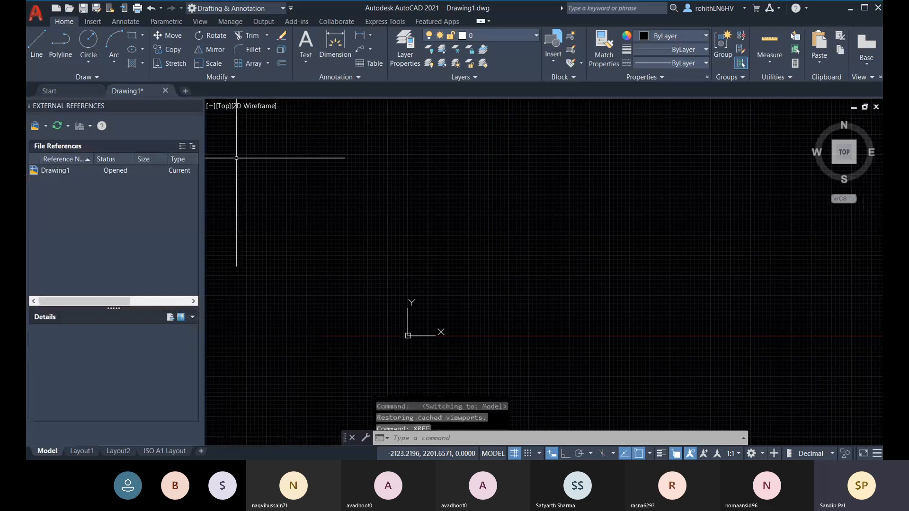
Step: Attach Dimension-Practice.dwg as an external reference, with its scale not specified on-screen, and insert it just right of the origin
click(46, 125)
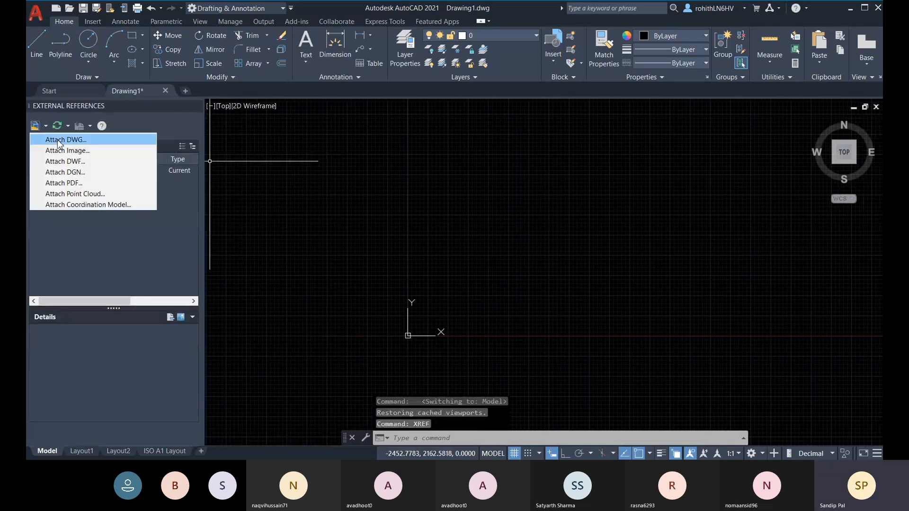
click(71, 136)
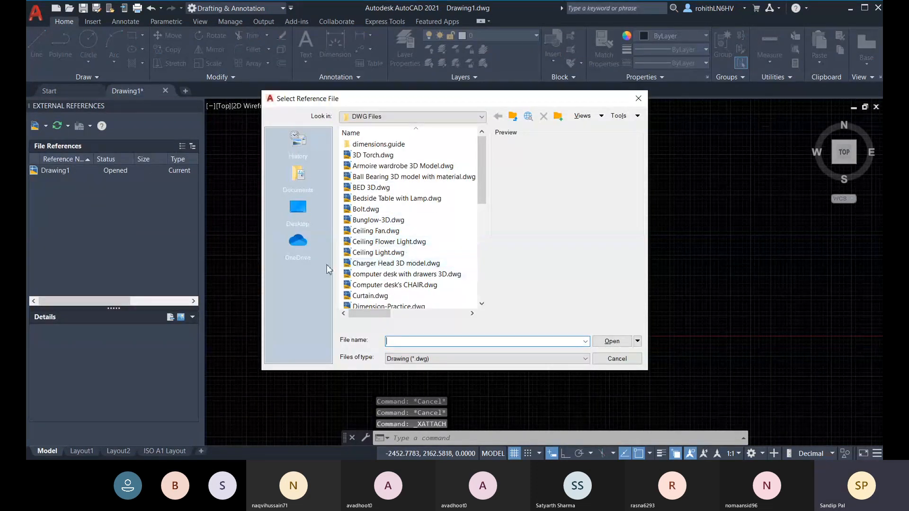
scroll(422, 242, down, 2)
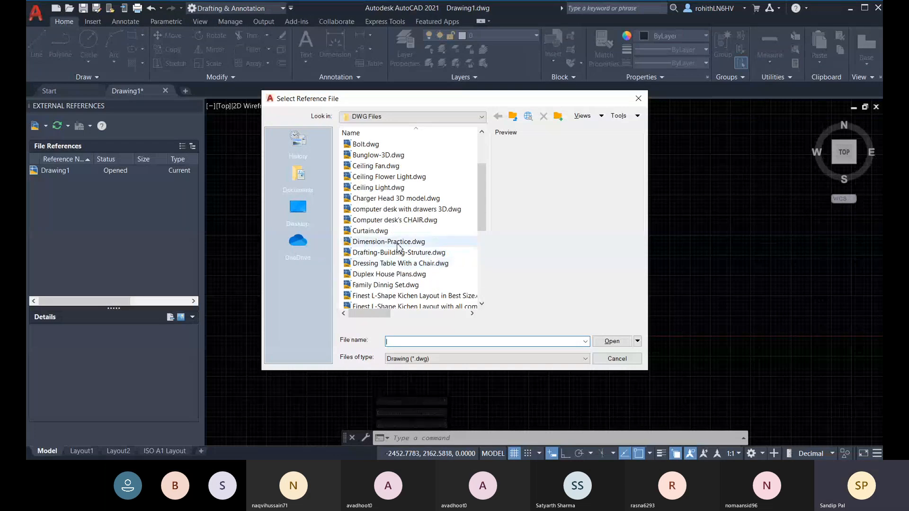
click(397, 242)
click(612, 341)
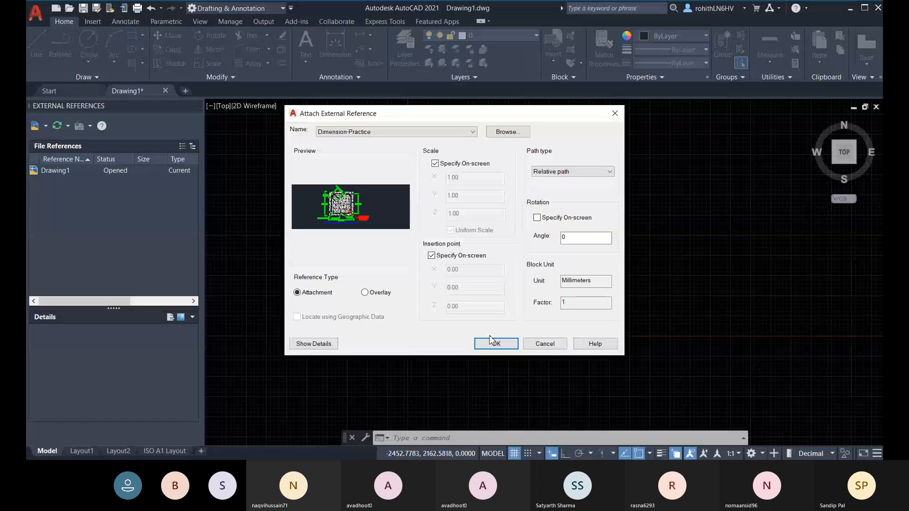
click(435, 164)
click(496, 344)
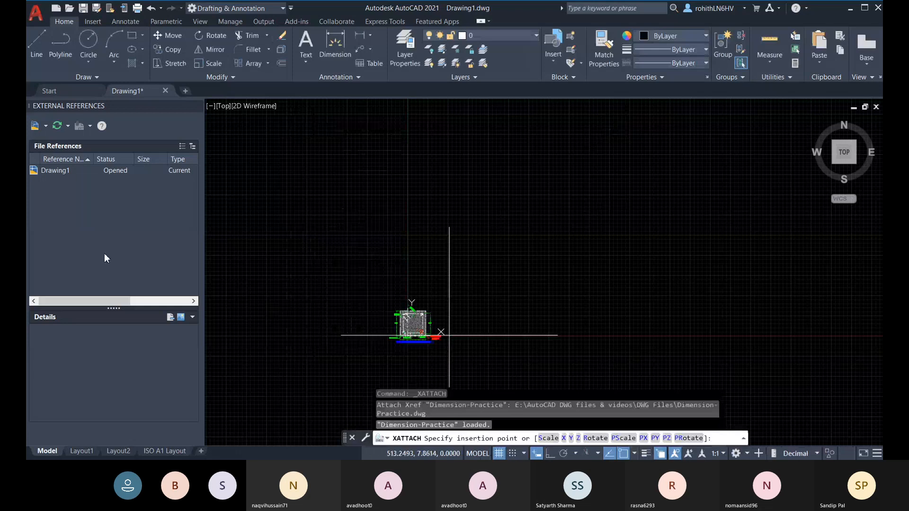
click(477, 314)
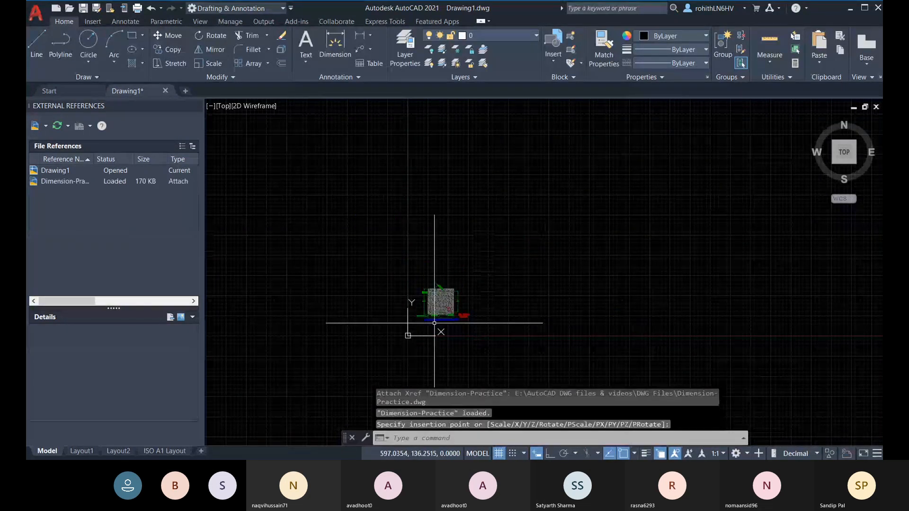
Step: Bind the Dimension-Practice reference into the drawing with the Insert bind type, and close the External References palette
right_click(74, 185)
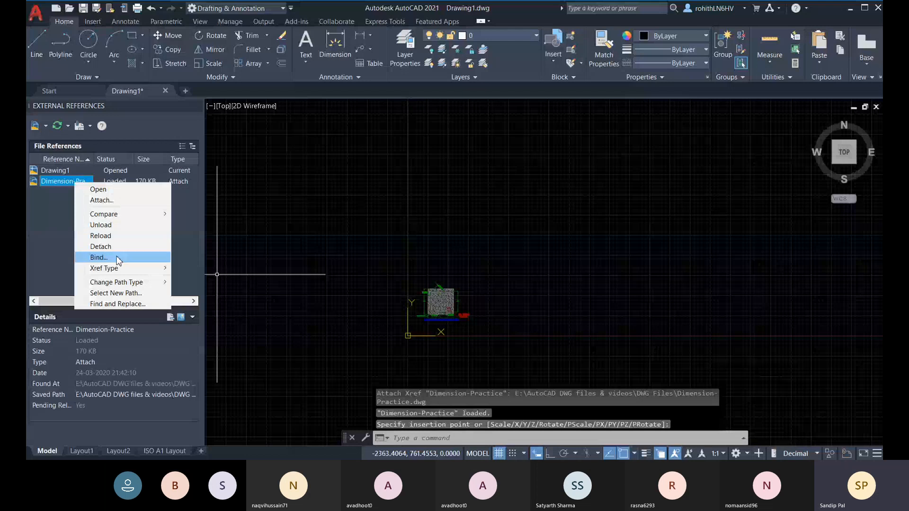
click(100, 257)
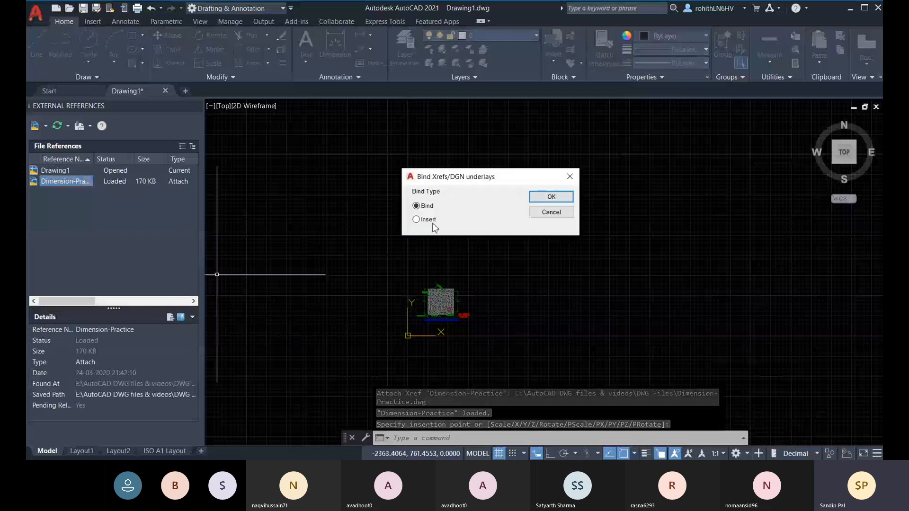
click(434, 220)
click(551, 197)
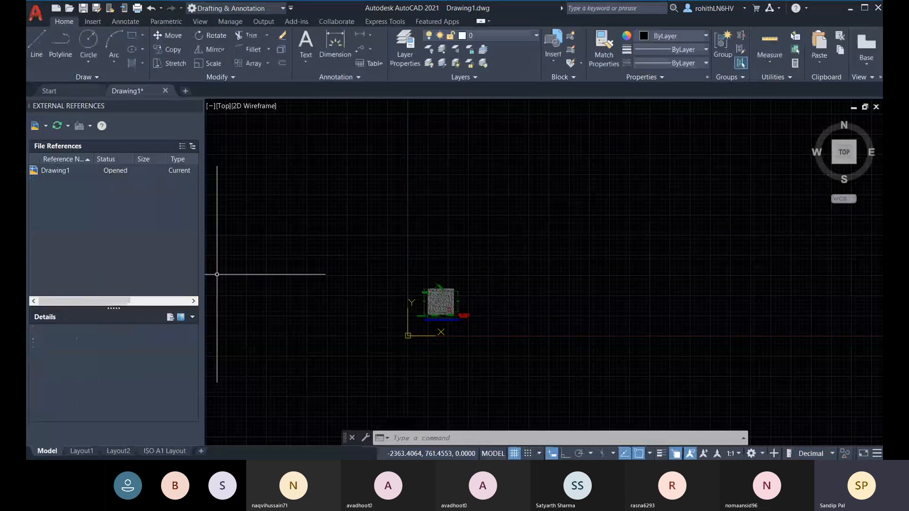
click(196, 106)
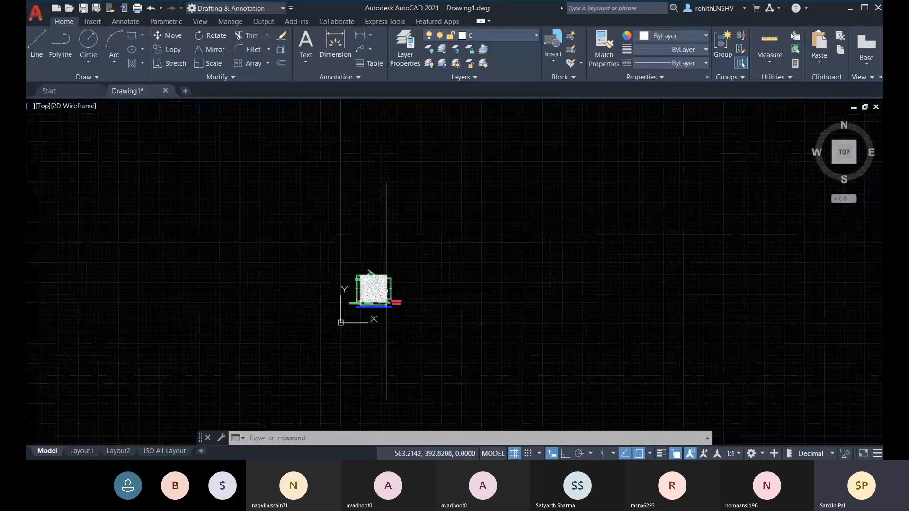
Step: Explode the inserted Dimension-Practice block into its separate objects
click(386, 290)
scroll(412, 303, up, 3)
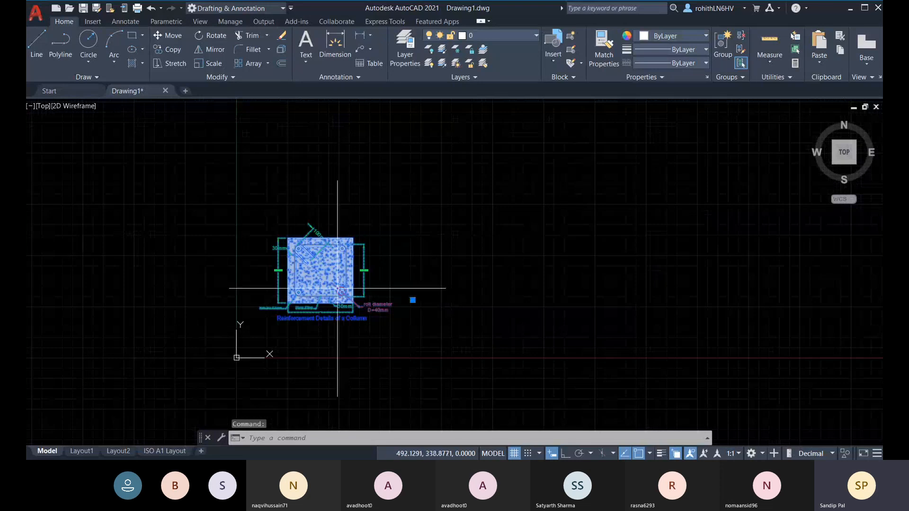
middle_drag(338, 288, 425, 274)
scroll(406, 235, up, 1)
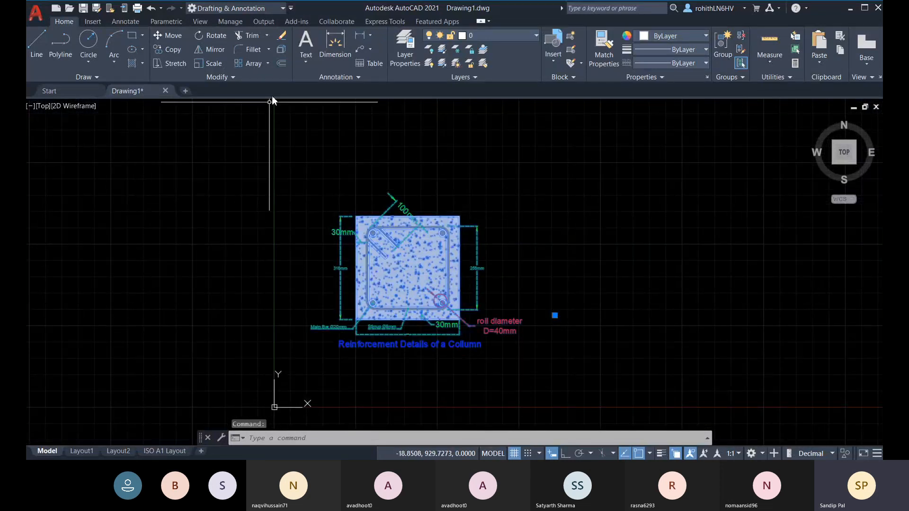
click(281, 49)
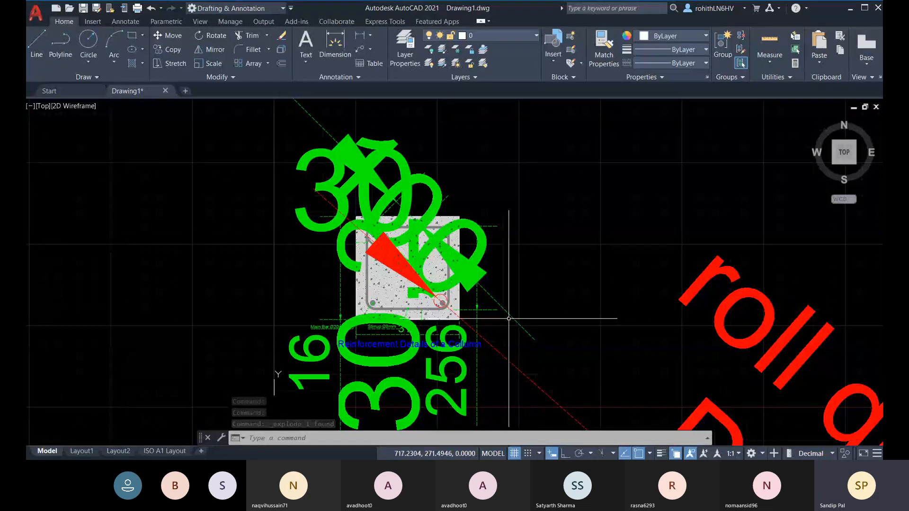
Step: Change the dimension style of the large diagonal dimension on the column section to ISO-25
click(409, 200)
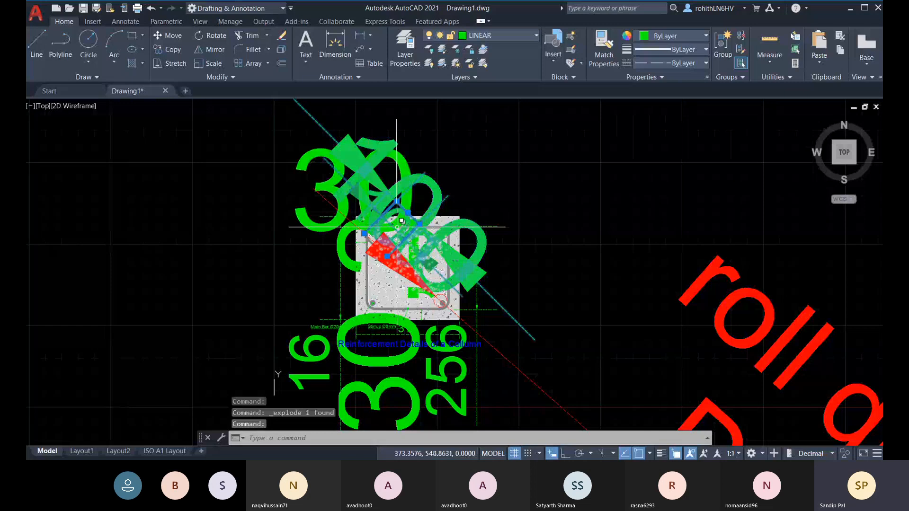
click(338, 78)
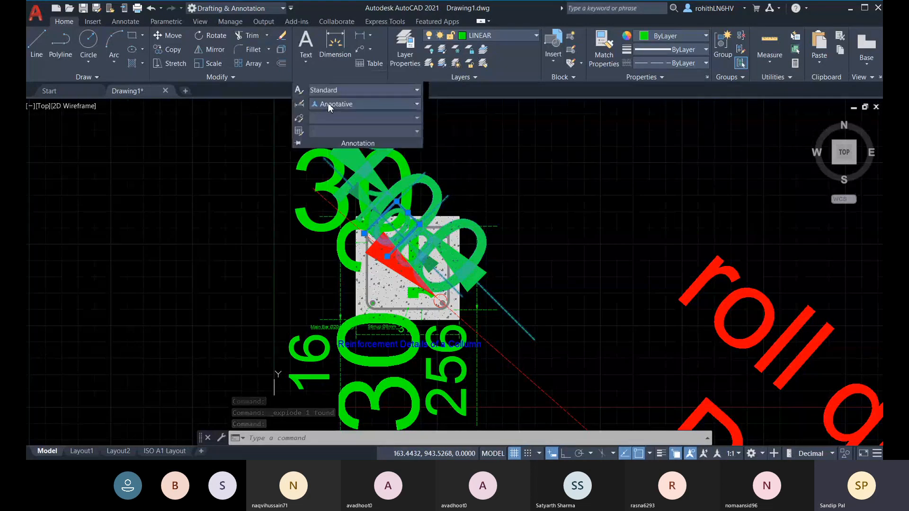
click(355, 103)
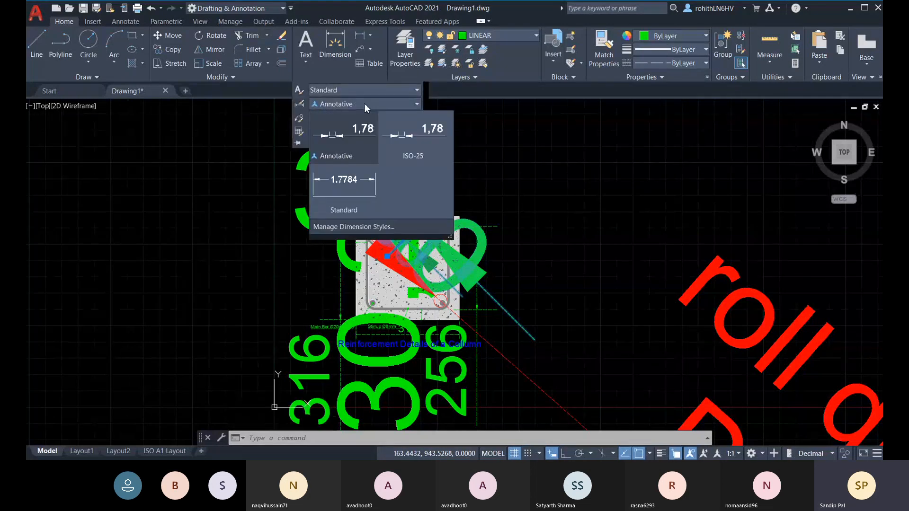
click(419, 156)
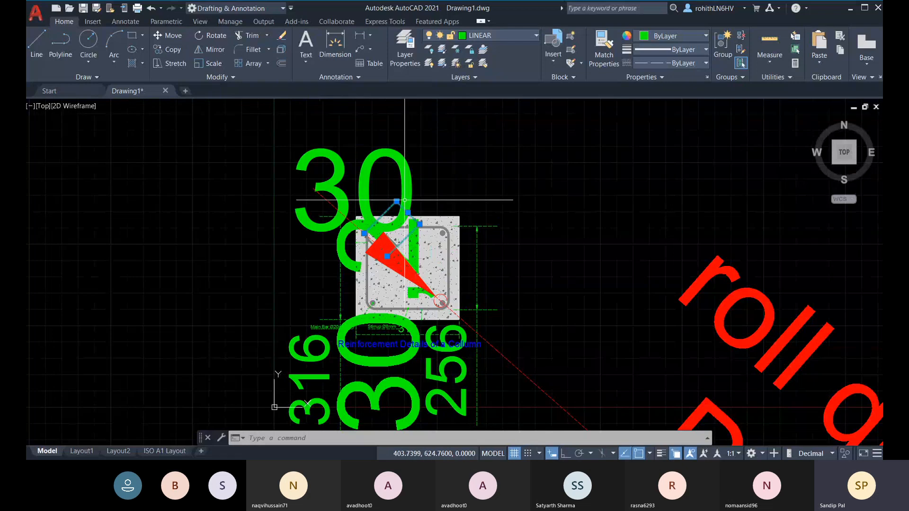
click(353, 77)
click(492, 137)
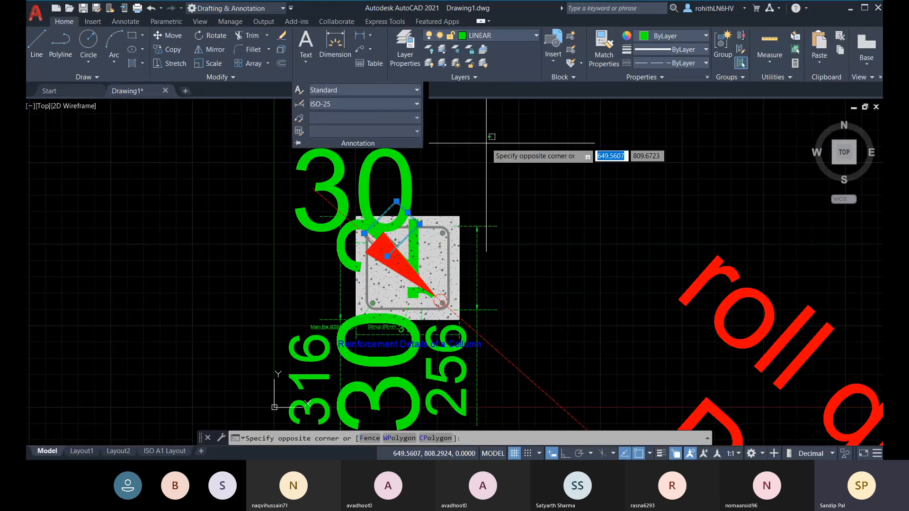
key(Escape)
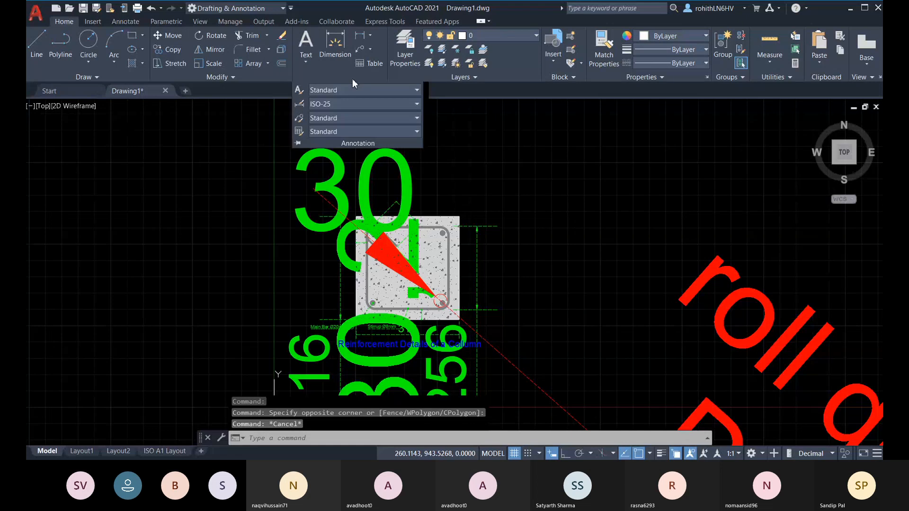
click(353, 105)
click(353, 106)
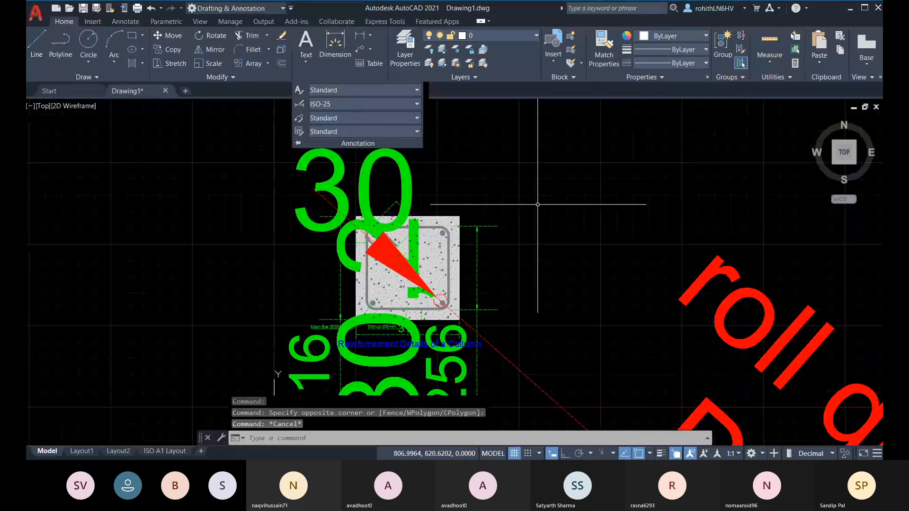
click(545, 167)
key(Escape)
Step: Quick-select all rotated dimensions in the entire drawing and try to update them to the current ISO-25 dimension style
scroll(493, 186, down, 2)
middle_drag(472, 225, 433, 217)
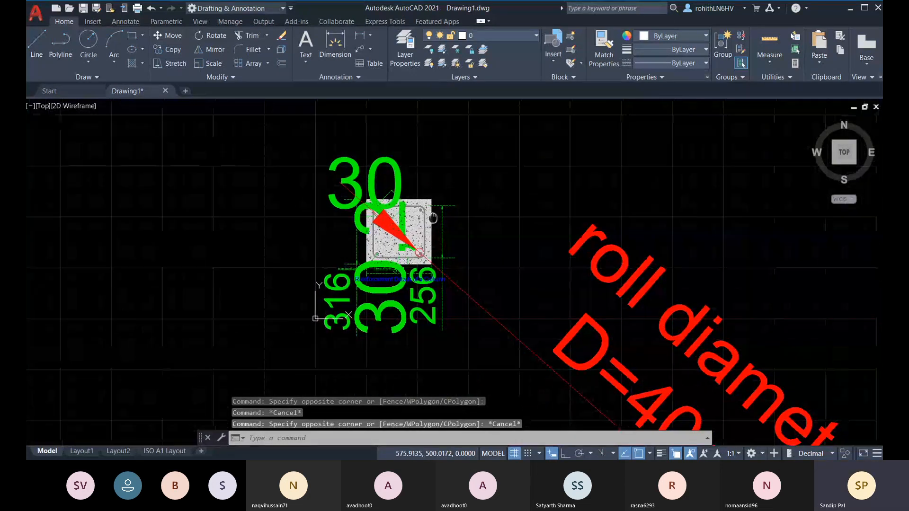
middle_drag(506, 362, 486, 315)
scroll(588, 364, down, 2)
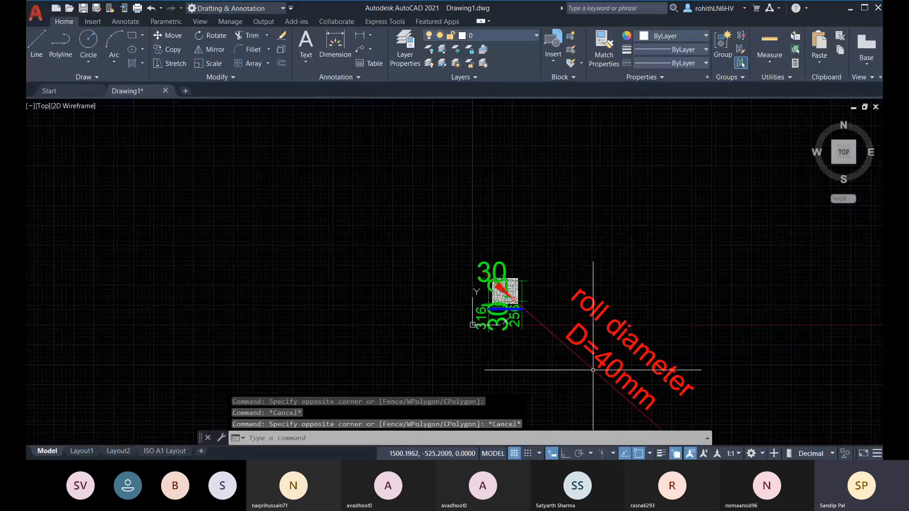
middle_drag(595, 396, 526, 350)
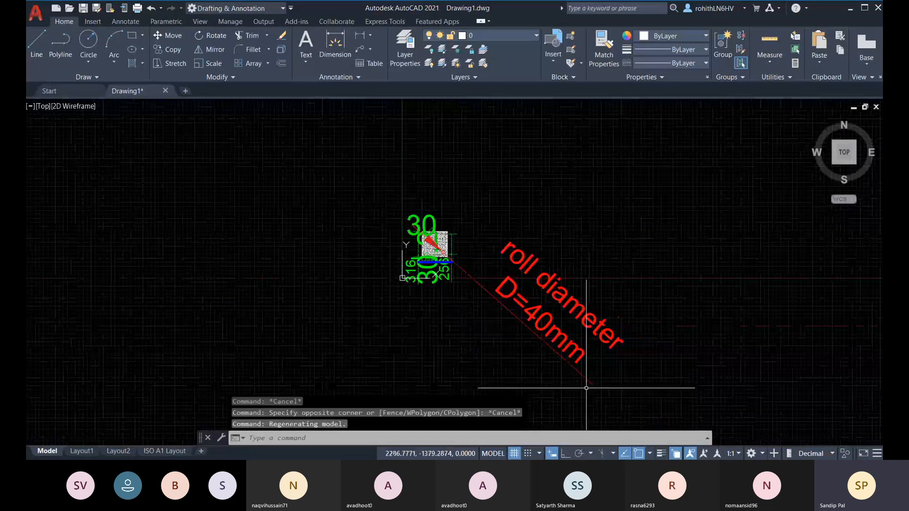
right_click(473, 173)
click(521, 320)
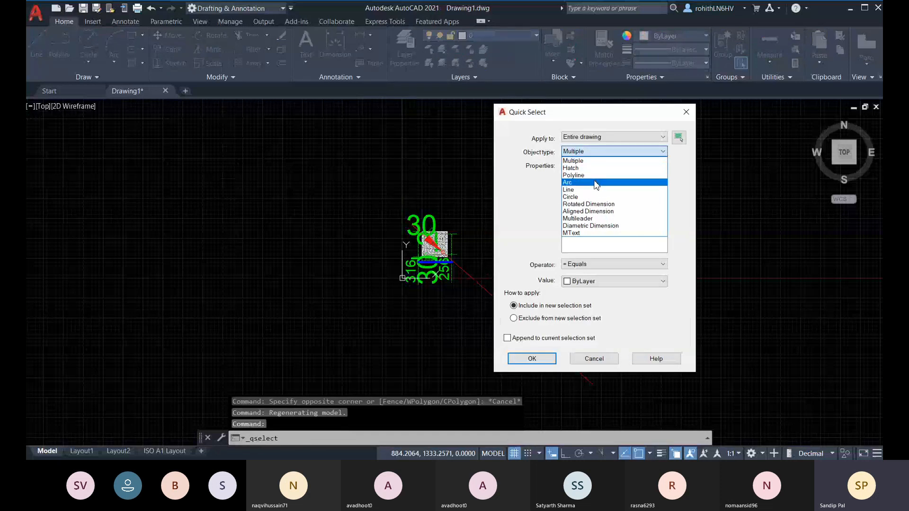
click(599, 206)
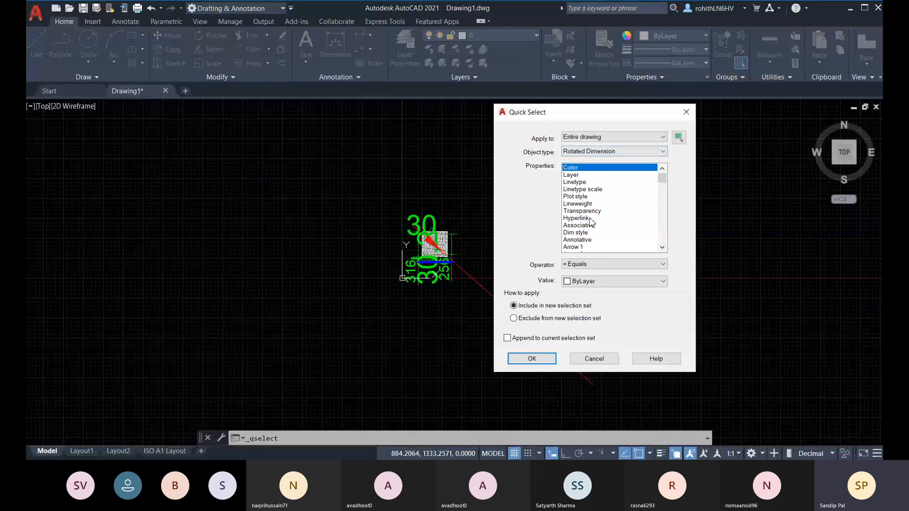
click(531, 359)
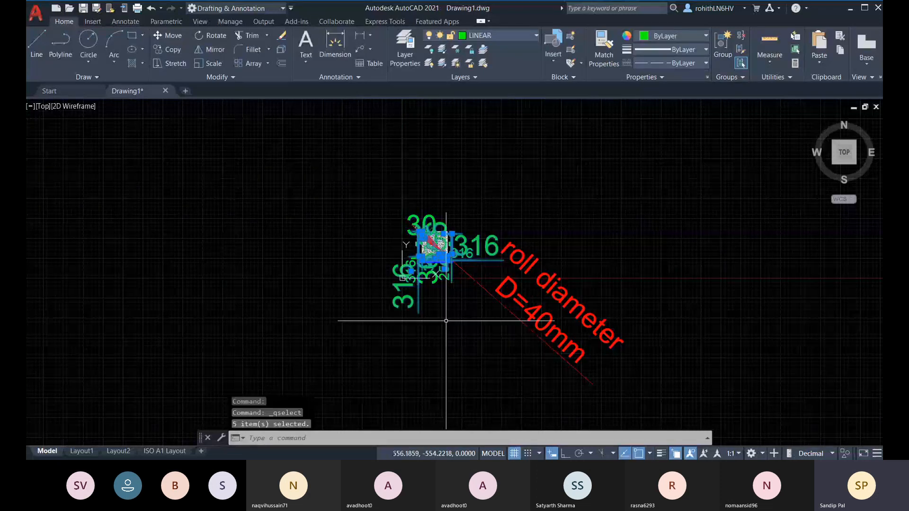
scroll(417, 265, up, 3)
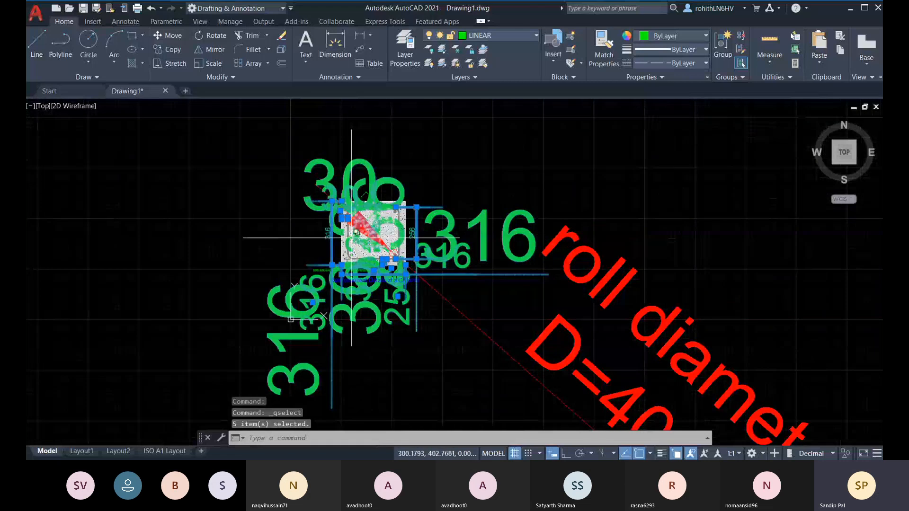
click(124, 21)
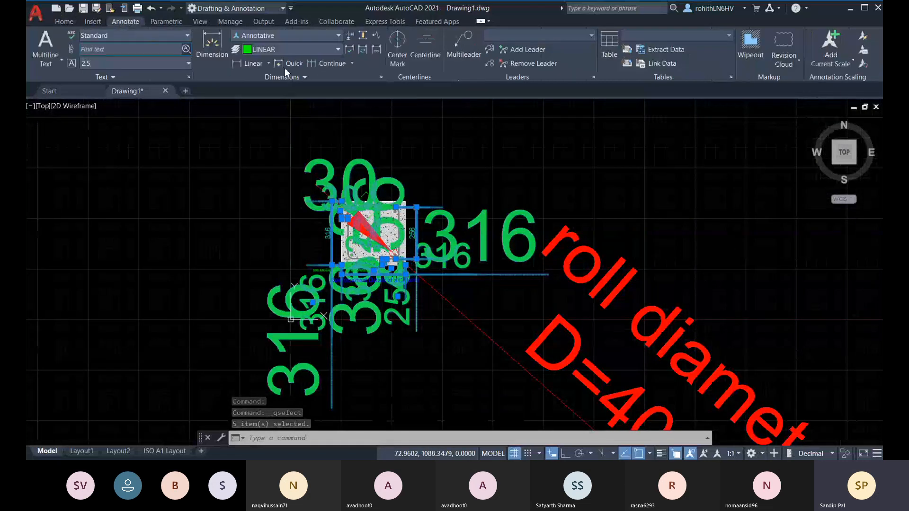
click(363, 51)
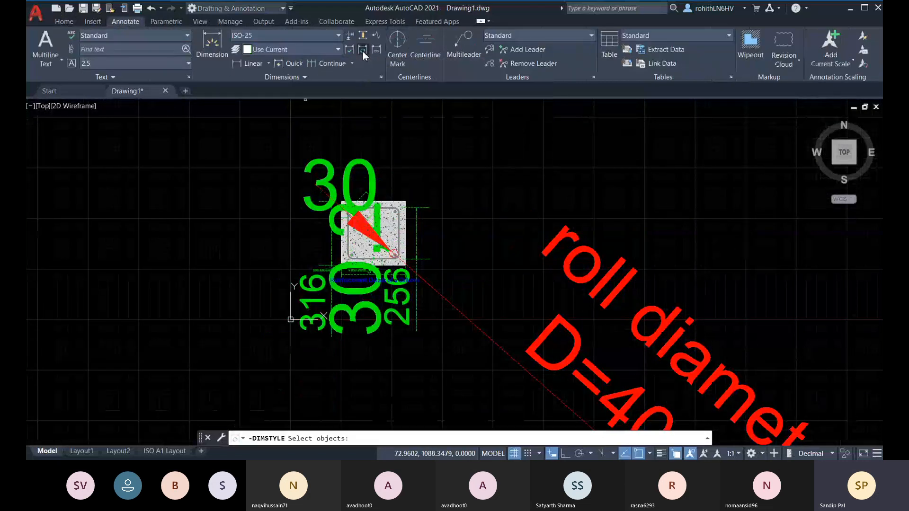
key(Escape)
key(Escape)
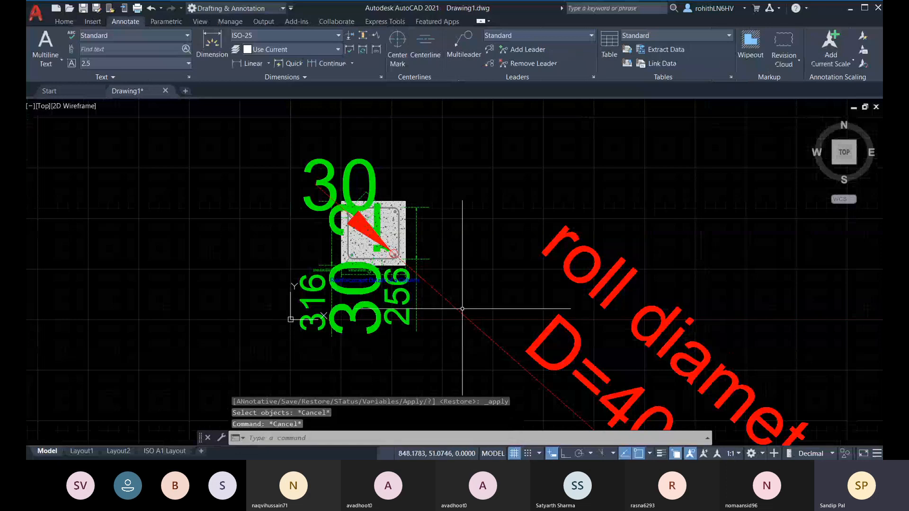
Step: Select every aligned dimension in the entire drawing using Quick Select
middle_drag(459, 310, 455, 280)
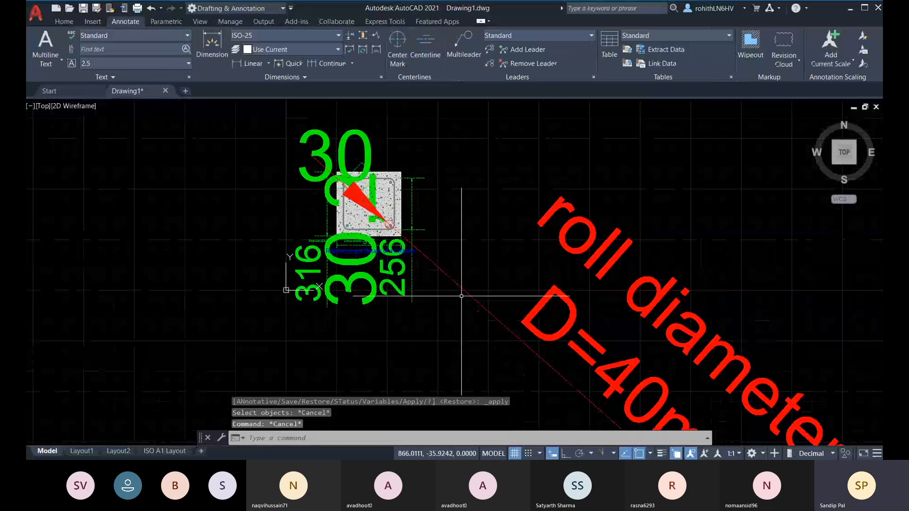
right_click(457, 189)
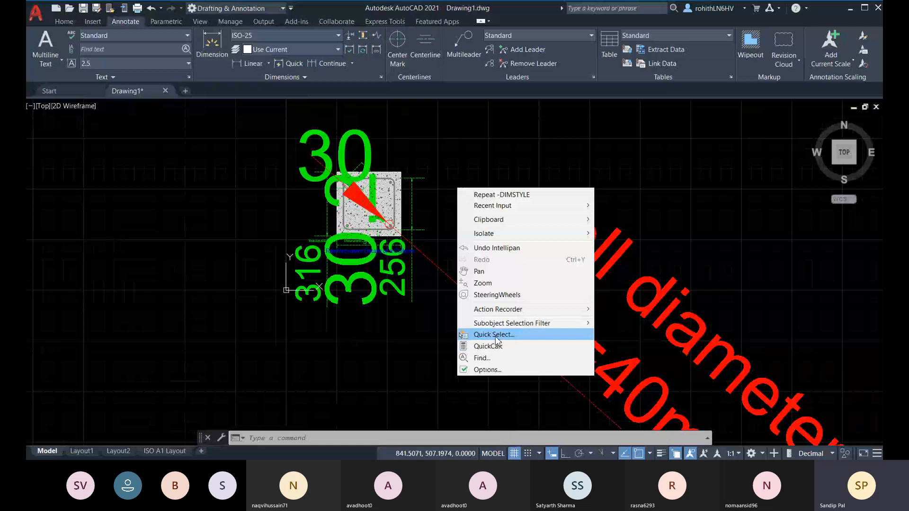
click(495, 335)
click(579, 151)
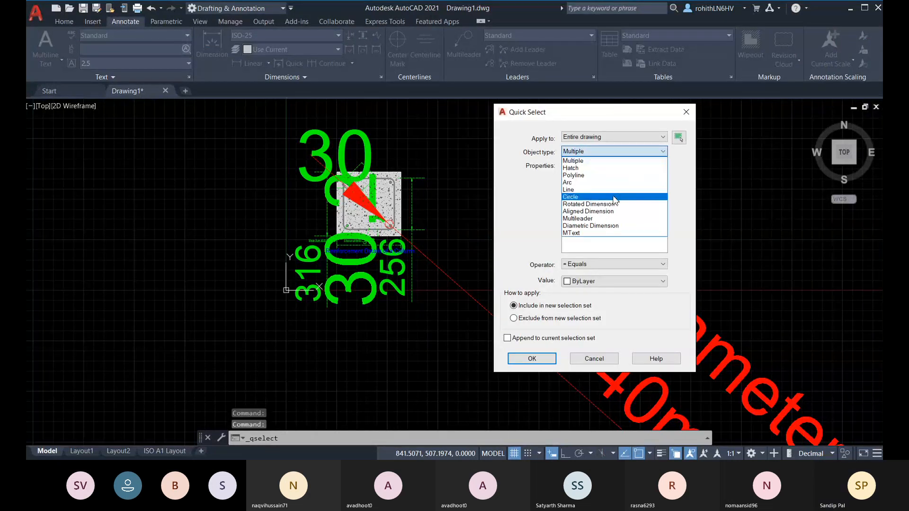
click(604, 212)
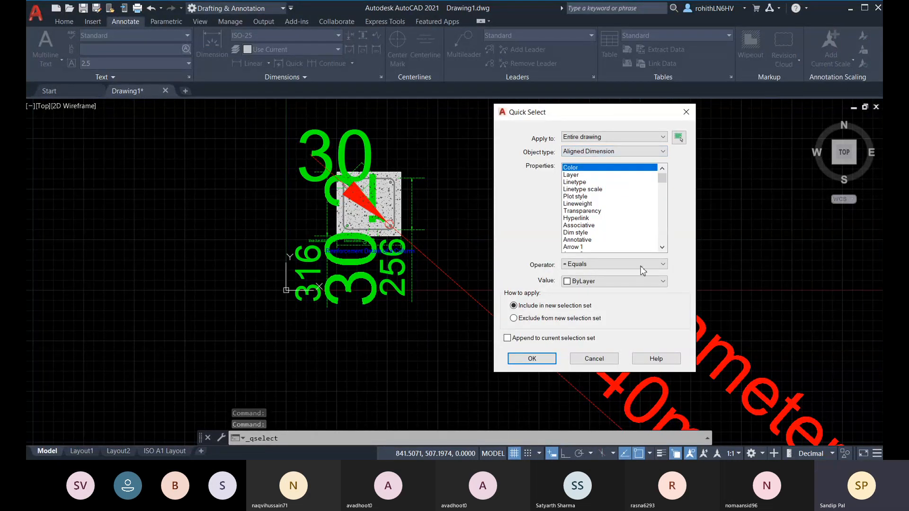
click(532, 359)
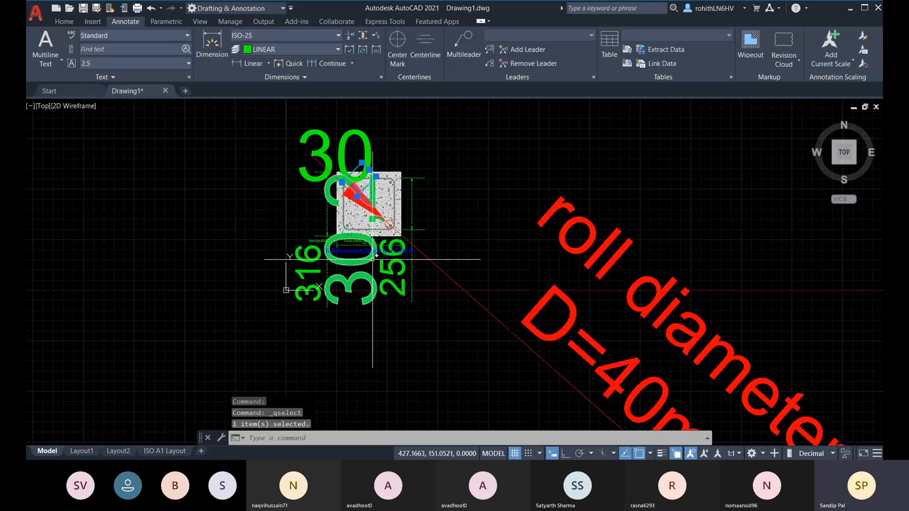
Step: Try to select all rotated dimensions with ByLayer color in the entire drawing using Quick Select, and check the upper 30 dimension's style
key(Escape)
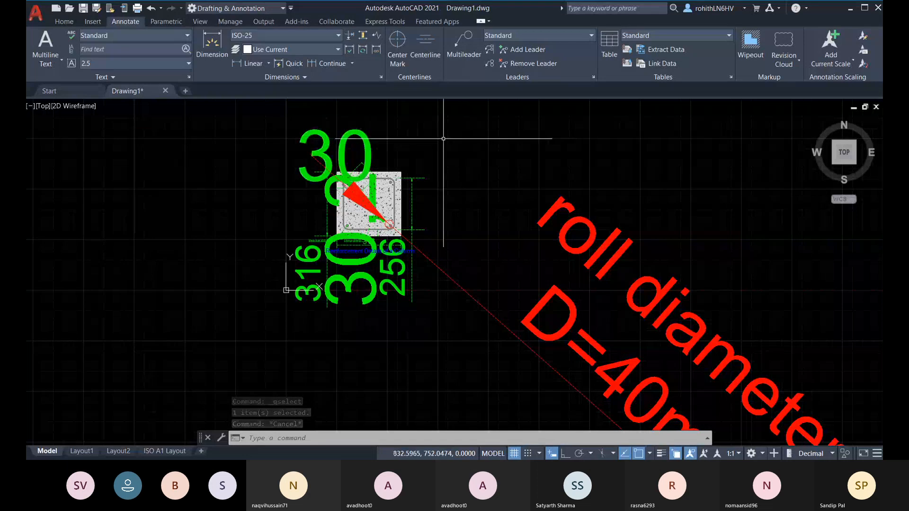
key(Escape)
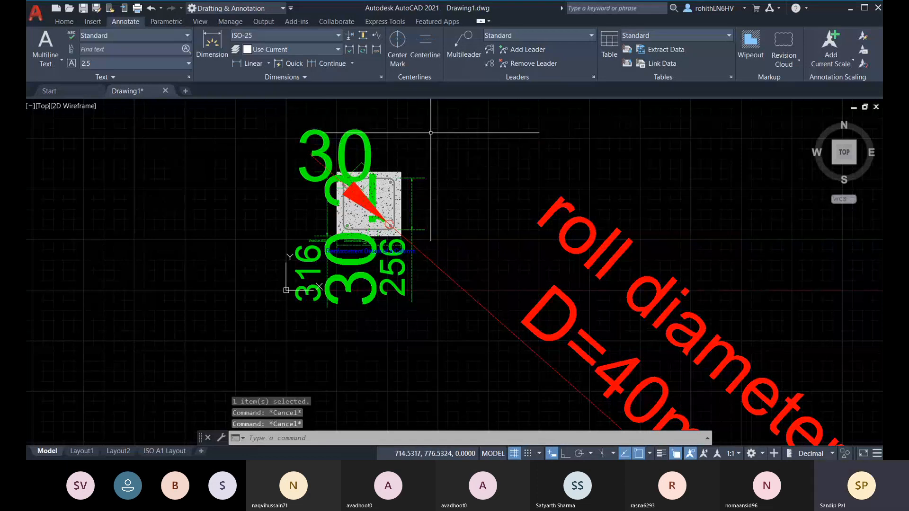
right_click(417, 136)
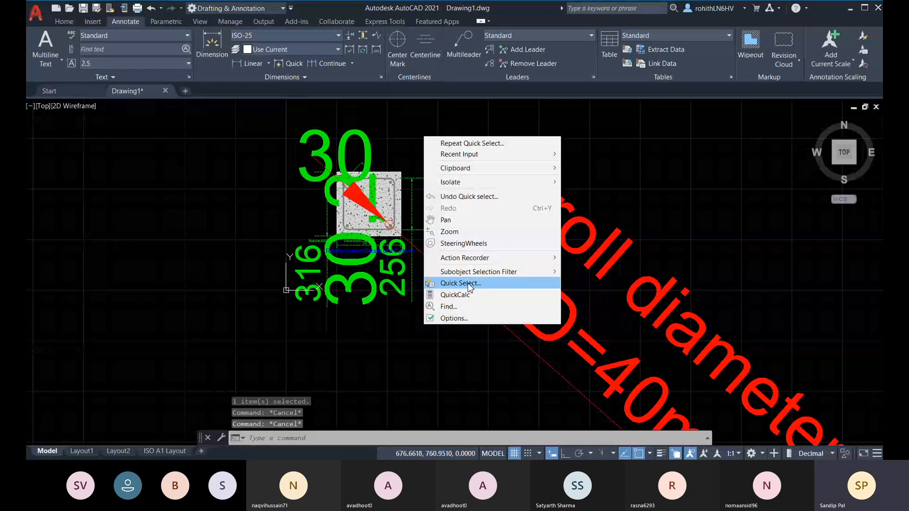
click(488, 284)
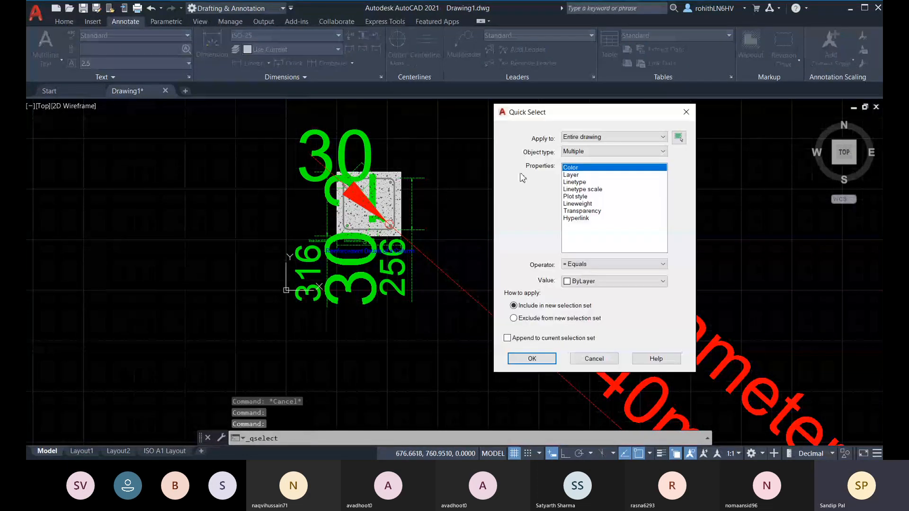
click(599, 152)
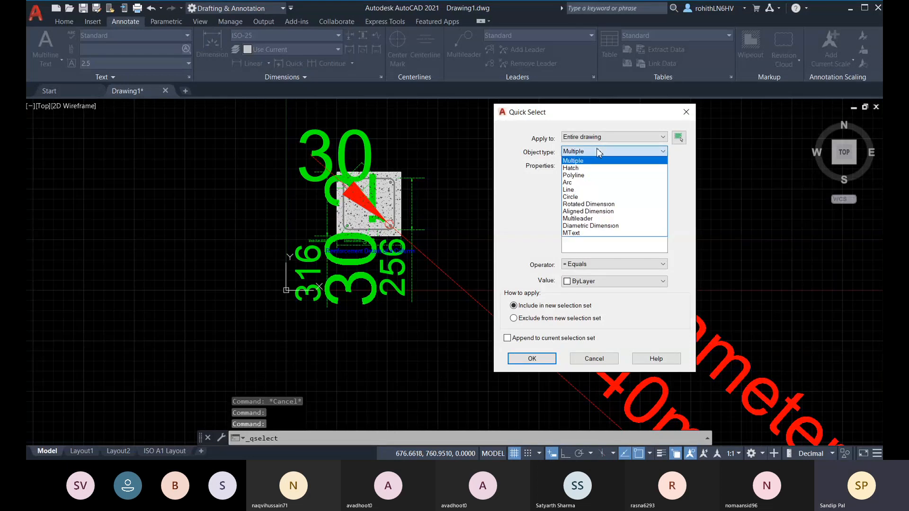
click(589, 204)
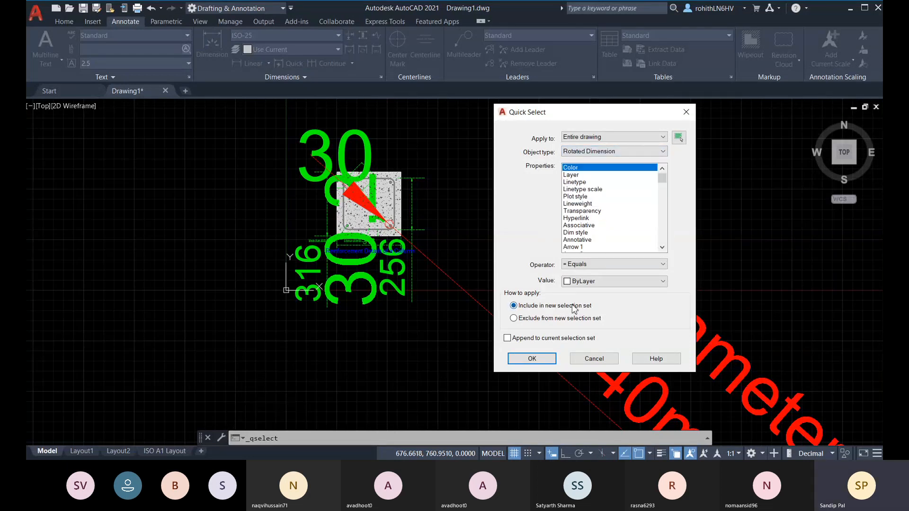
click(590, 268)
click(587, 278)
click(532, 359)
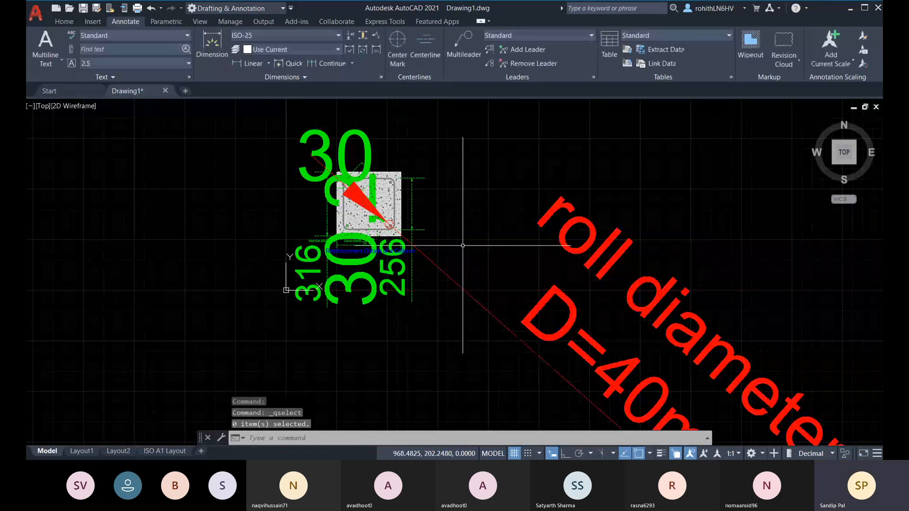
key(Escape)
click(340, 186)
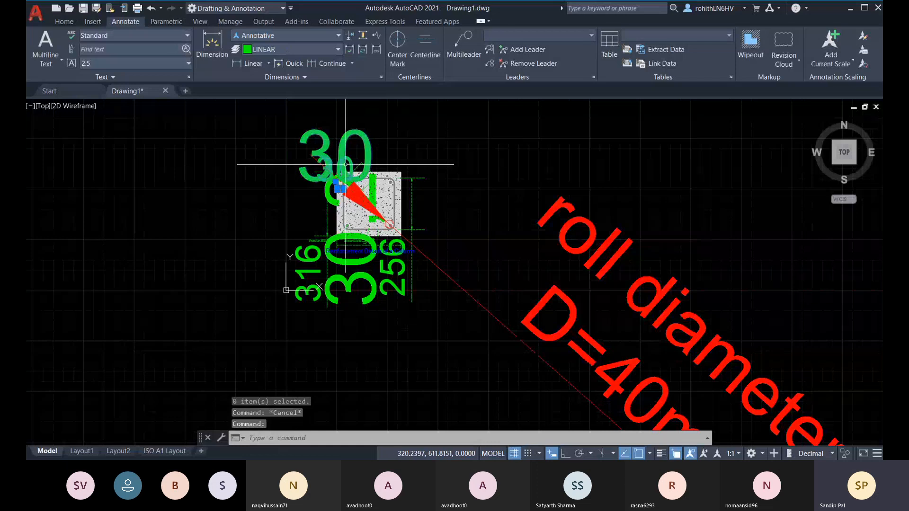
key(Escape)
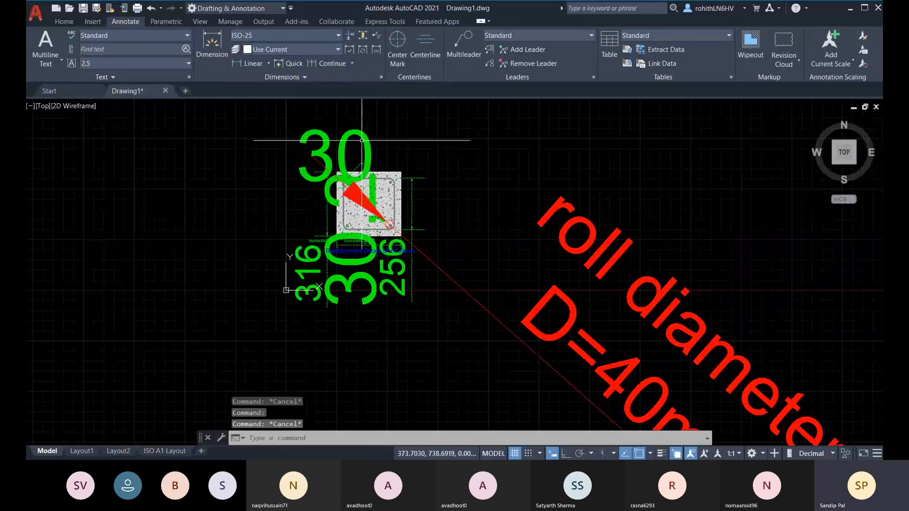
Step: Quick-select the rotated dimensions on layer LINEAR in the entire drawing and try to update them to the current ISO-25 style
right_click(402, 134)
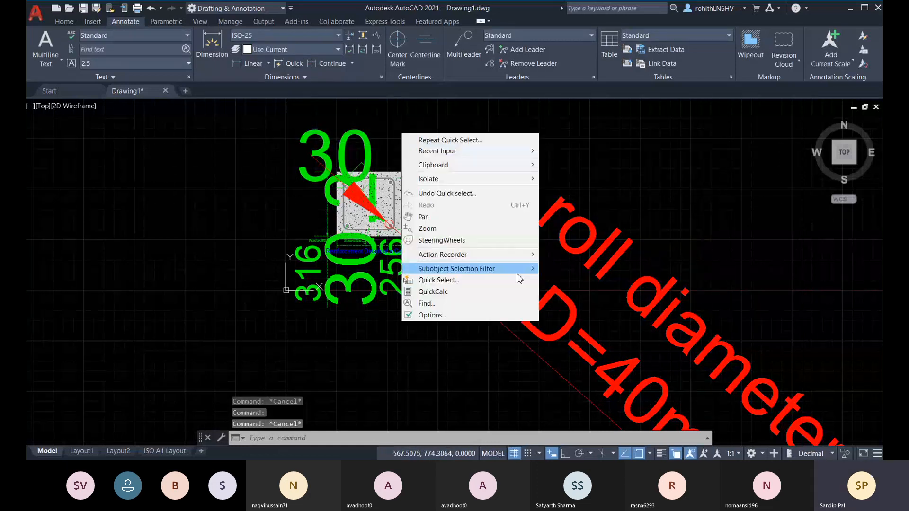
click(474, 280)
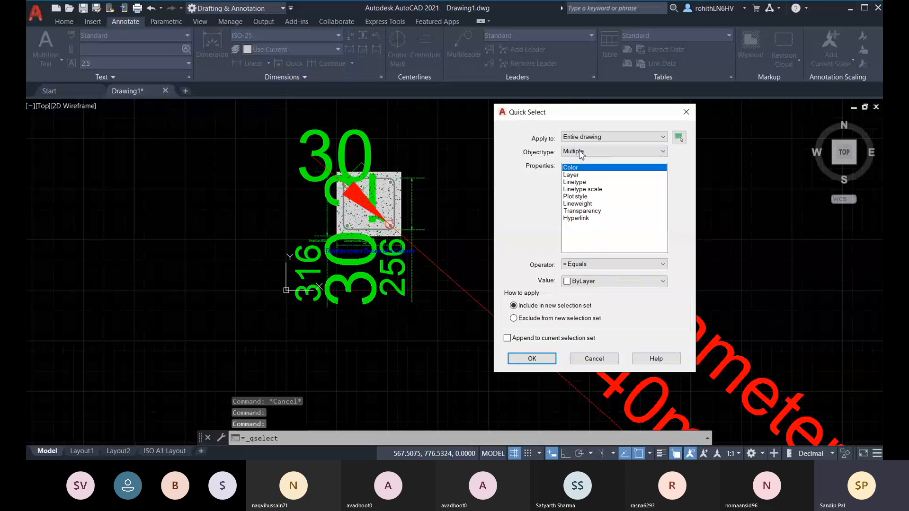
click(581, 152)
click(612, 204)
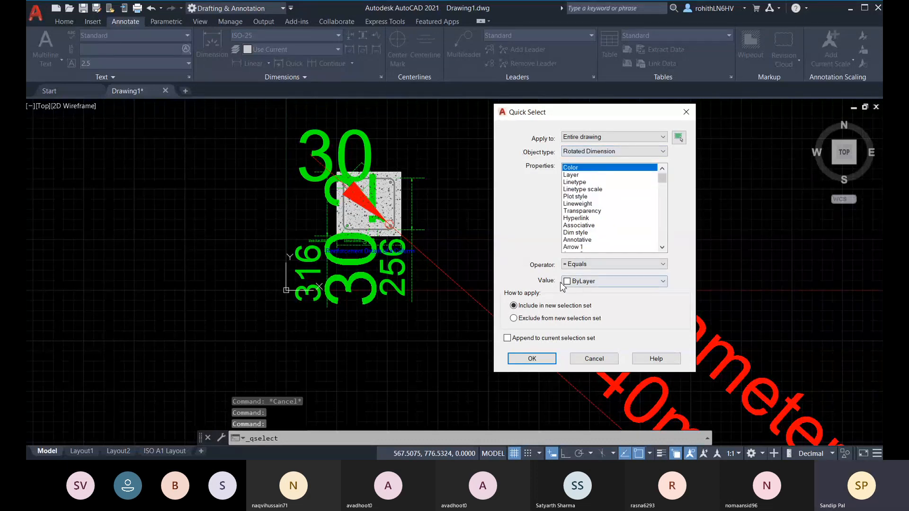
click(585, 283)
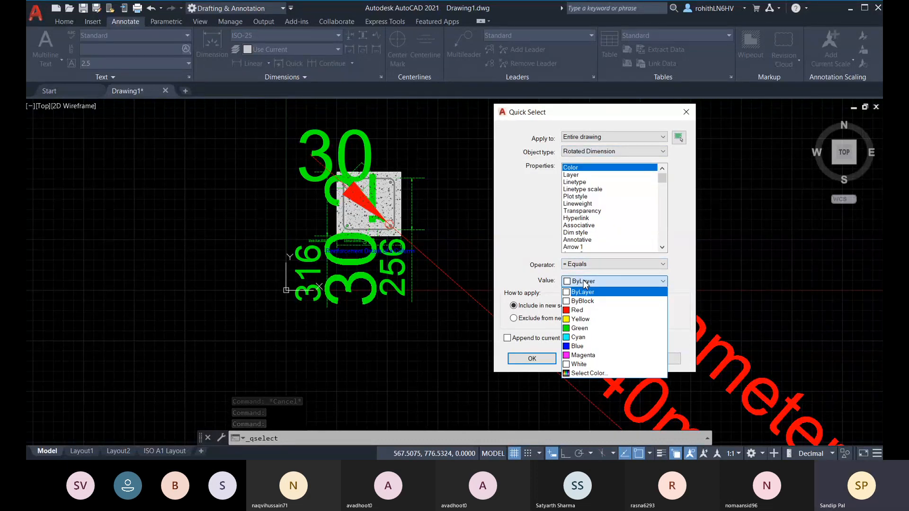
click(586, 283)
click(586, 265)
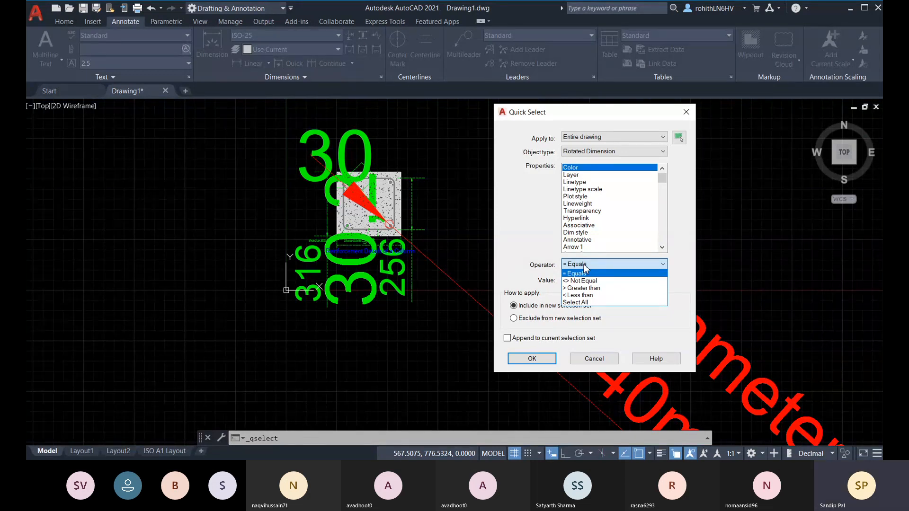
click(585, 268)
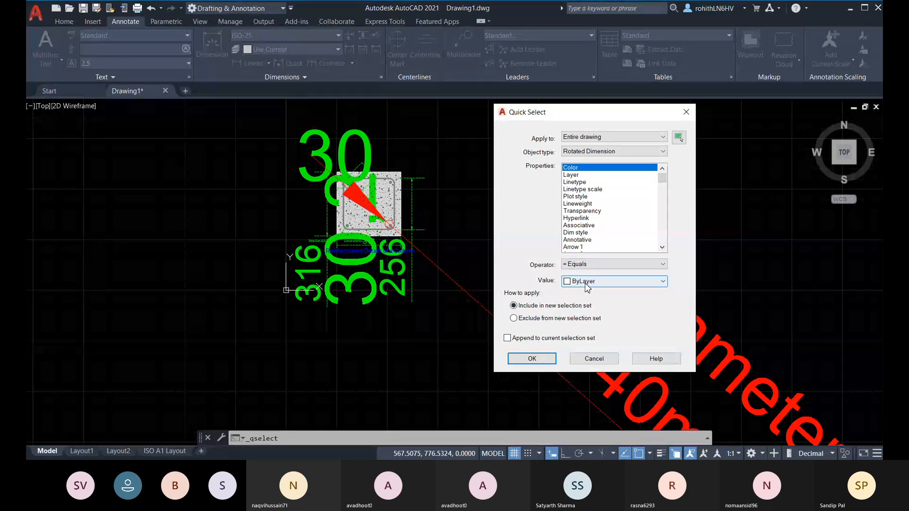
scroll(603, 213, down, 2)
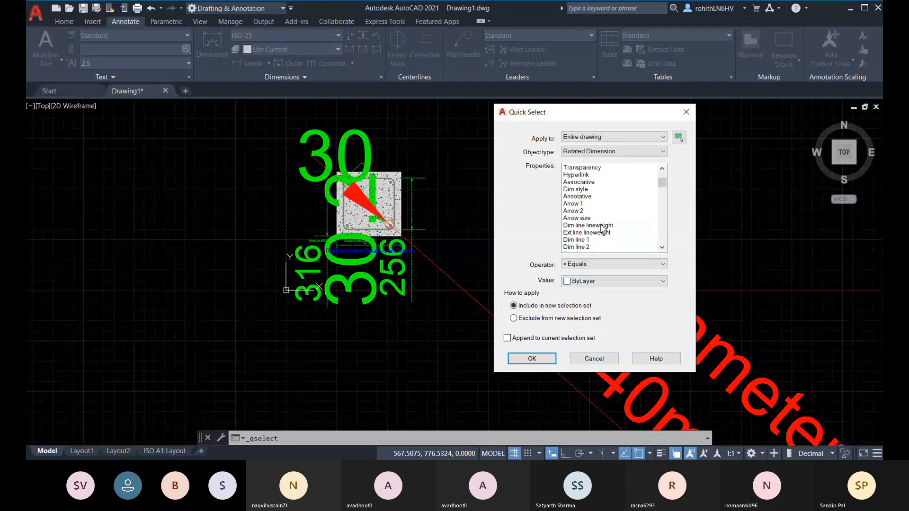
scroll(600, 229, up, 2)
click(571, 176)
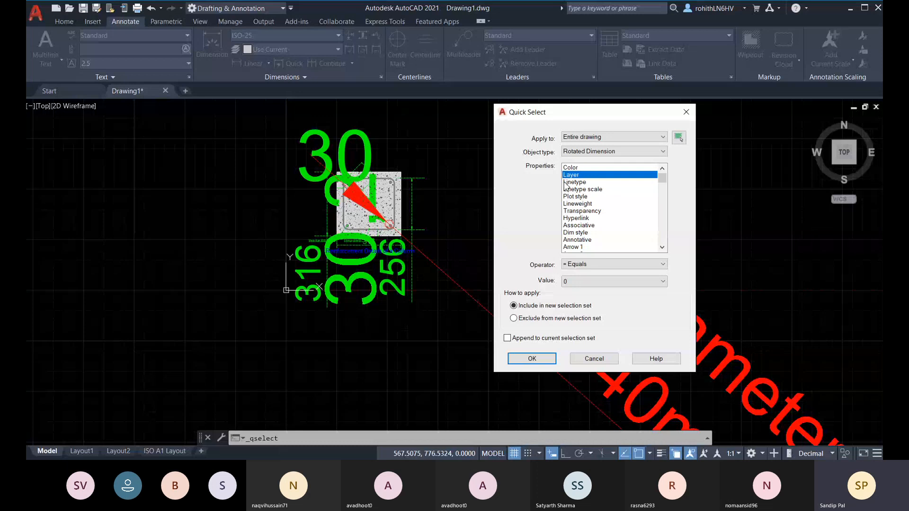
click(586, 284)
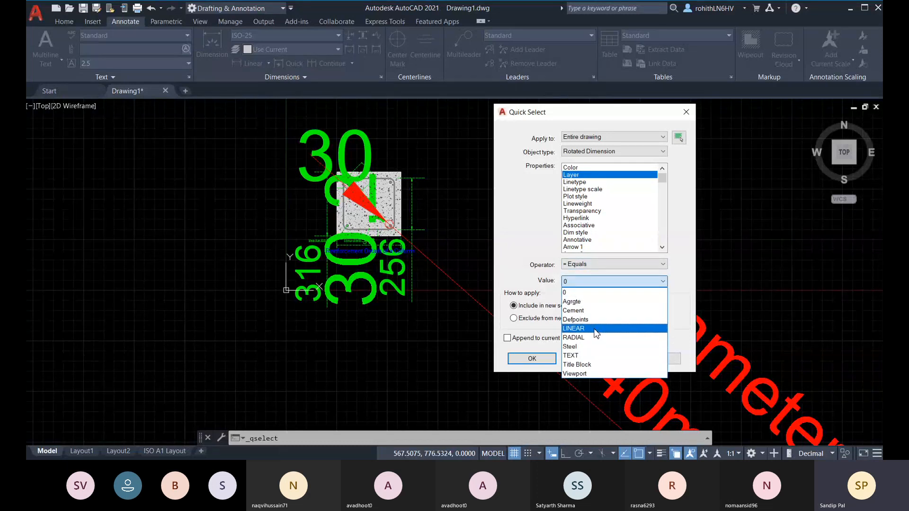
click(595, 327)
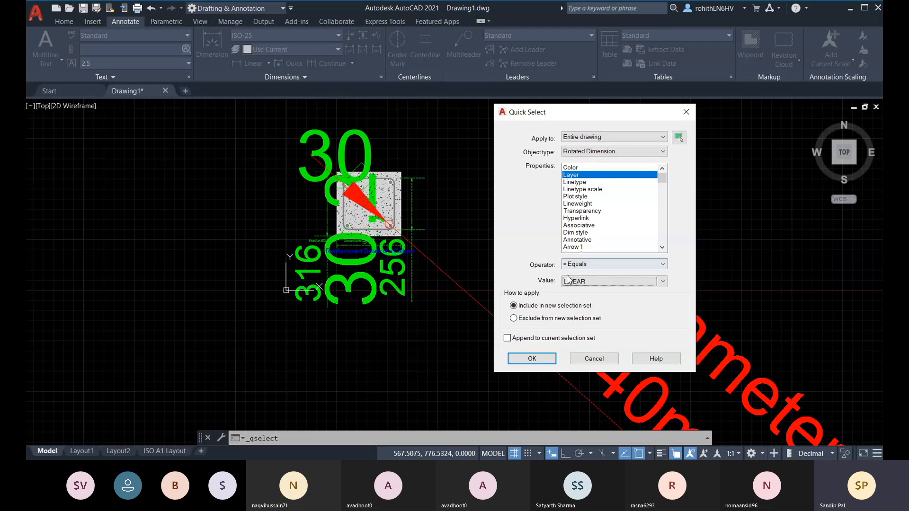
click(533, 359)
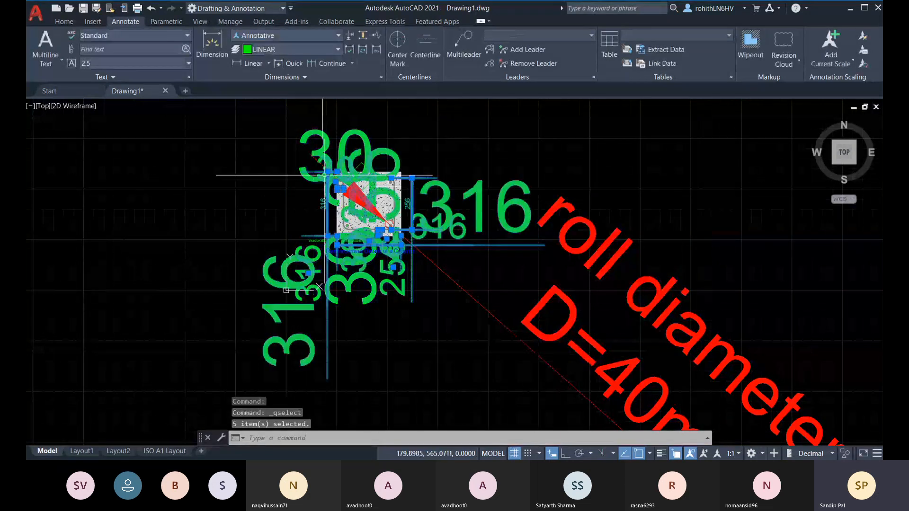
click(362, 50)
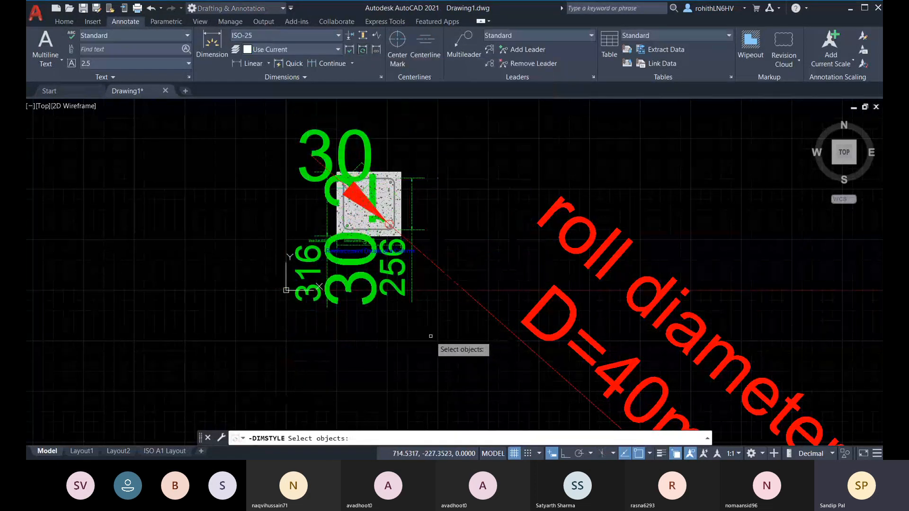
key(Escape)
Step: Change the dimension style of the oversized horizontal 30 dimension above the column section to ISO-25
scroll(375, 246, up, 5)
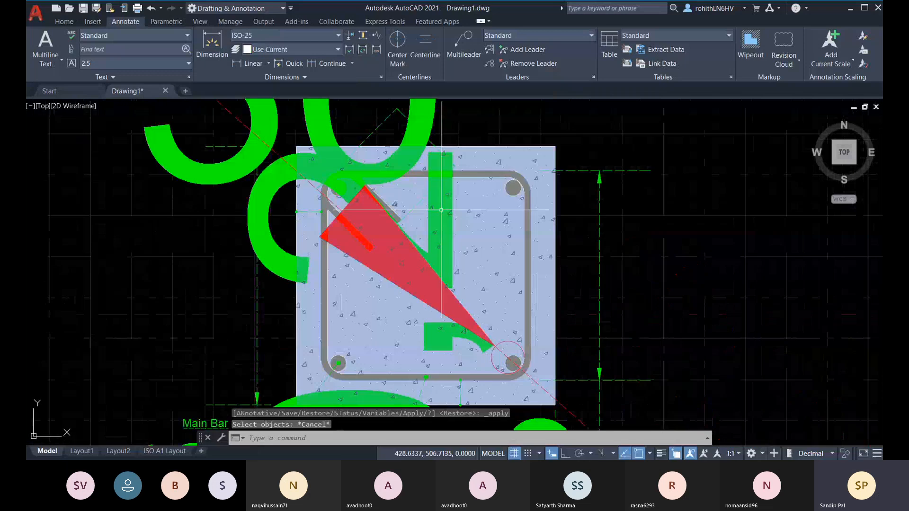
scroll(408, 220, down, 3)
middle_drag(407, 220, 410, 200)
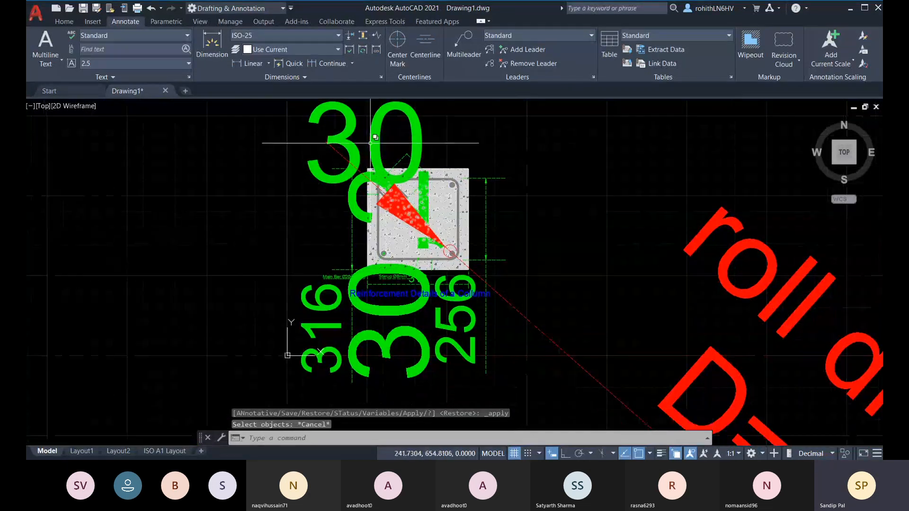
scroll(417, 138, down, 6)
middle_drag(422, 142, 417, 169)
click(421, 148)
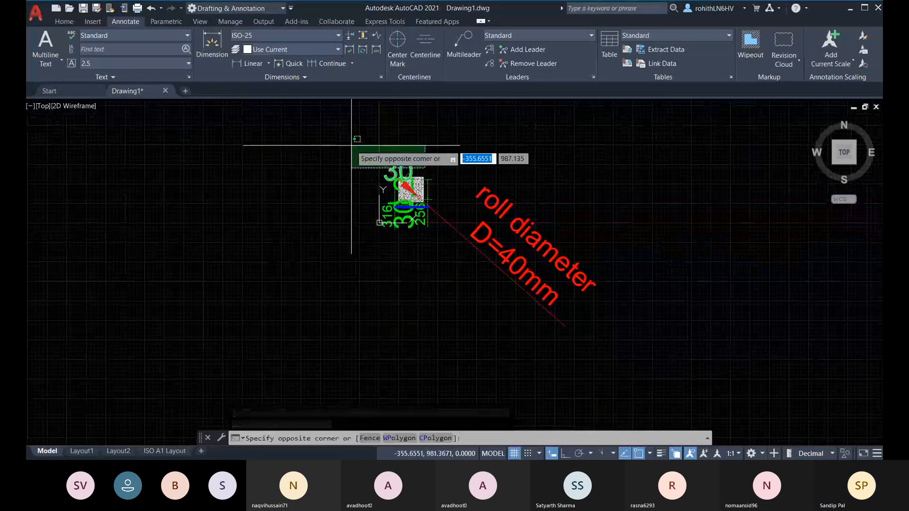
click(396, 162)
scroll(404, 173, up, 4)
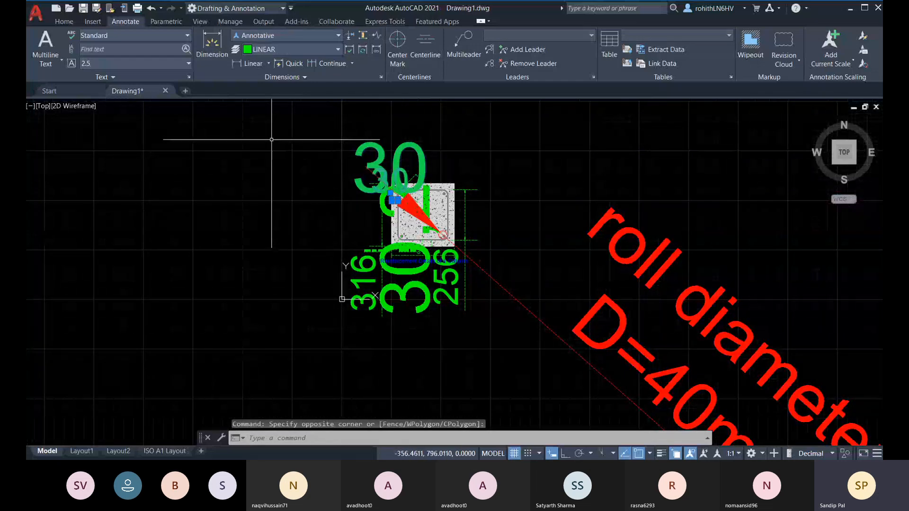
click(281, 37)
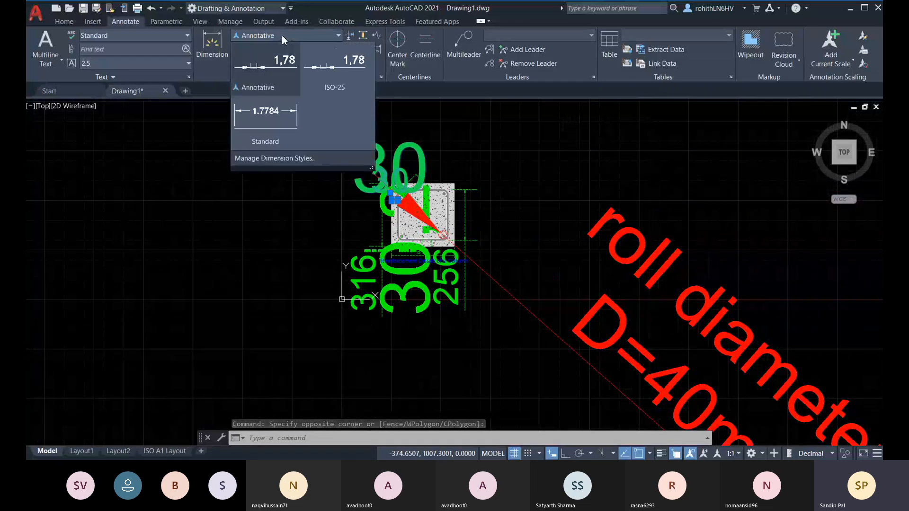
click(266, 93)
key(Escape)
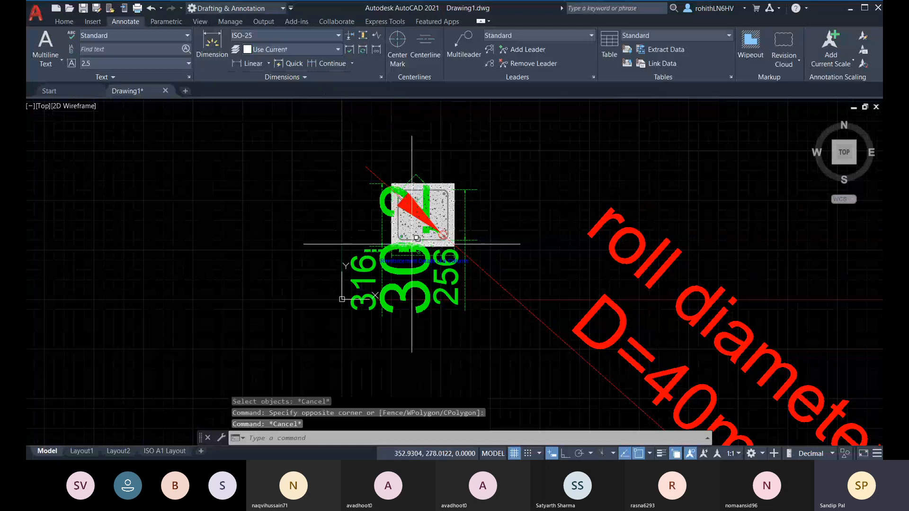
Step: Change the dimension style of the oversized vertical cover dimension at the column section's lower edge to ISO-25
scroll(388, 201, up, 2)
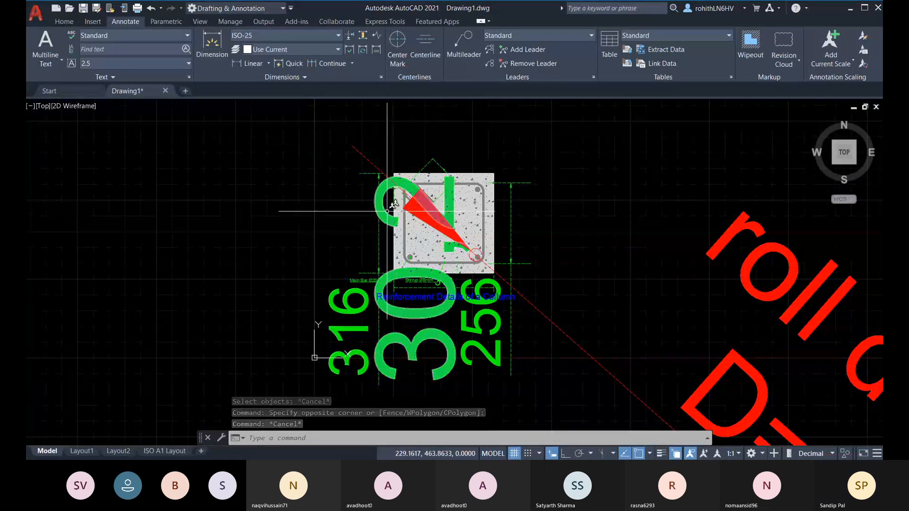
click(387, 212)
click(291, 36)
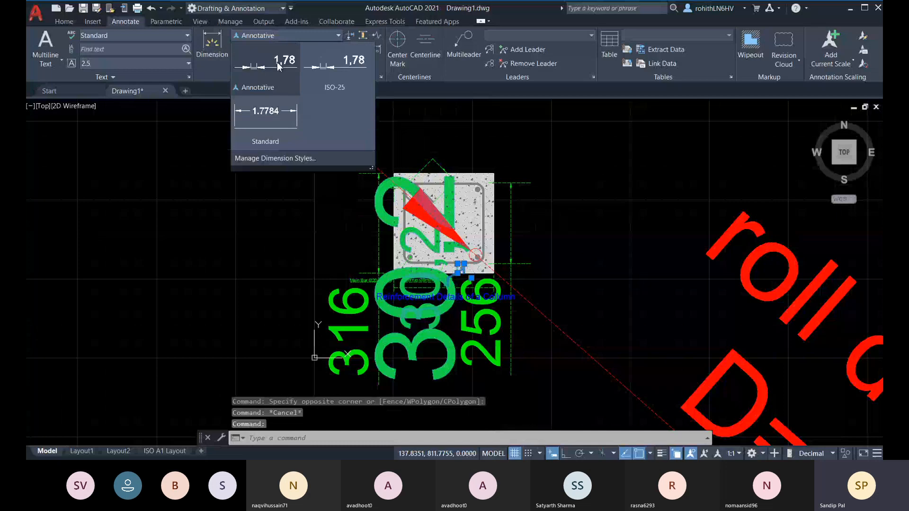
click(341, 87)
key(Escape)
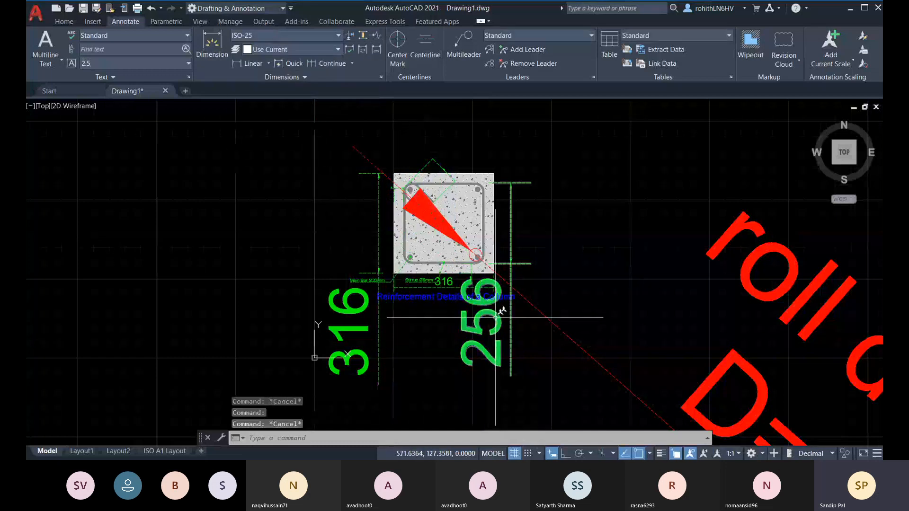
Step: Set the vertical 256 dimension beside the column section to the ISO-25 dimension style
click(499, 316)
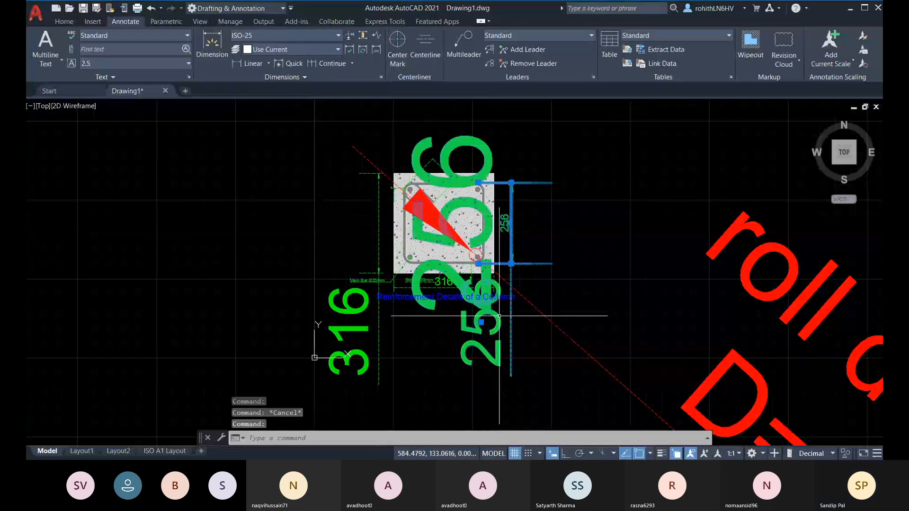
click(289, 38)
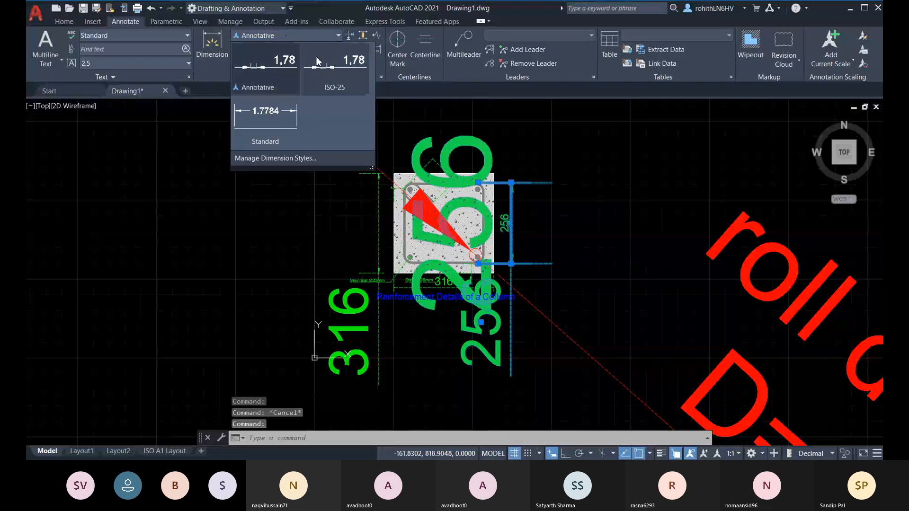
click(345, 73)
key(Escape)
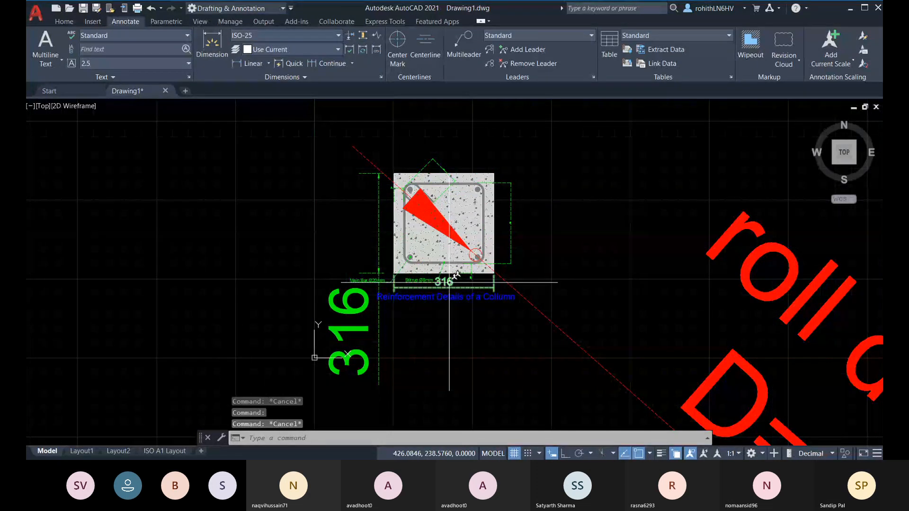
Step: Set the horizontal 316 dimension below the column section to the ISO-25 dimension style
click(450, 283)
click(309, 36)
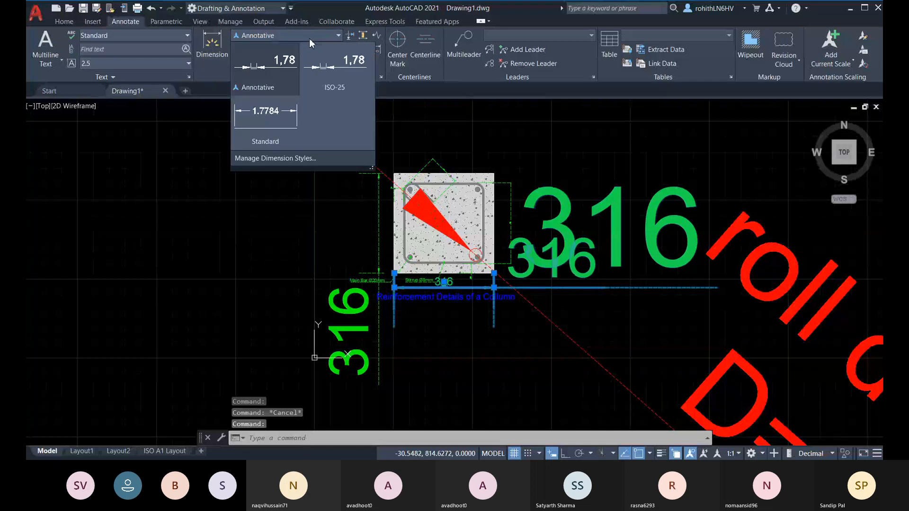
click(337, 69)
key(Escape)
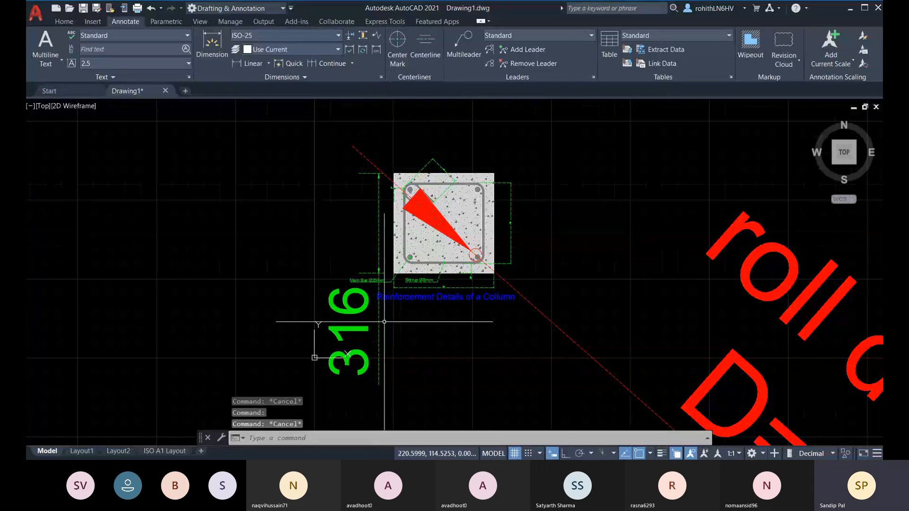
Step: Set the vertical 316 dimension beside the column section to the ISO-25 dimension style
click(379, 315)
click(294, 36)
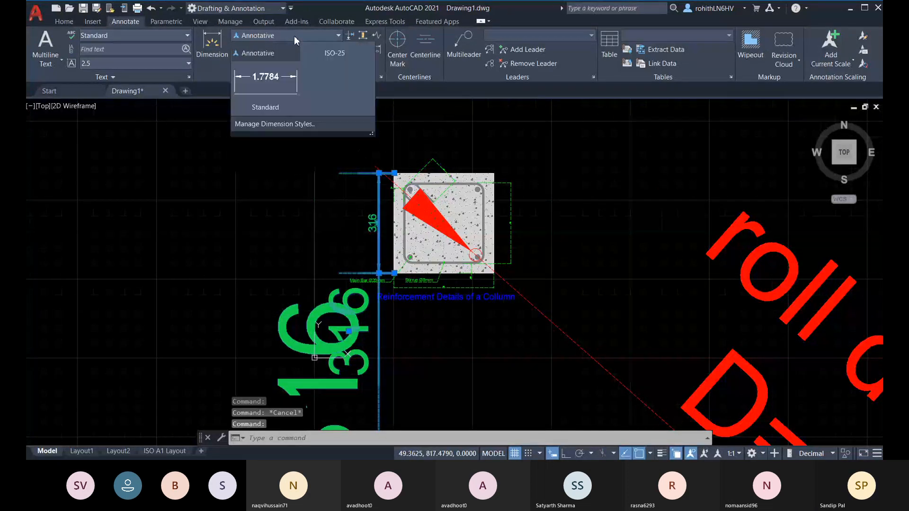
click(339, 65)
key(Escape)
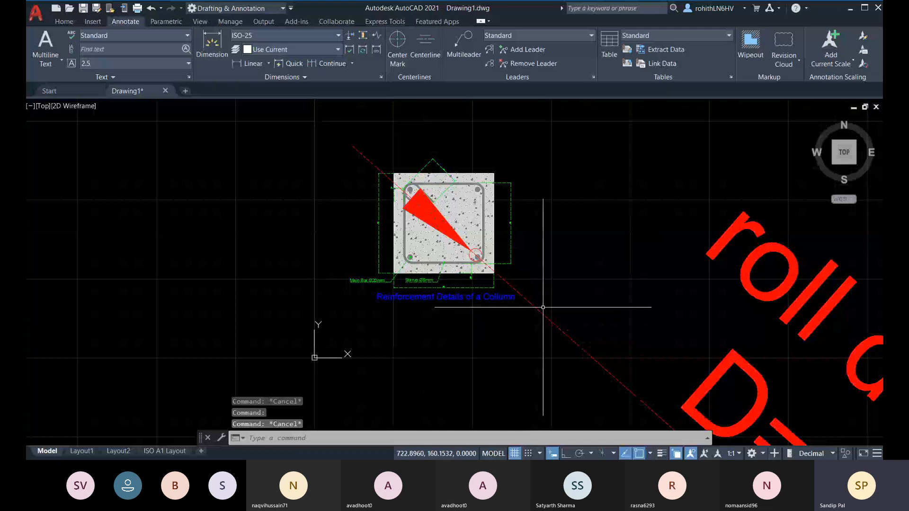
Step: Set the red roll diameter dimension at the column section's lower corner bar to the ISO-25 dimension style
click(547, 320)
click(306, 36)
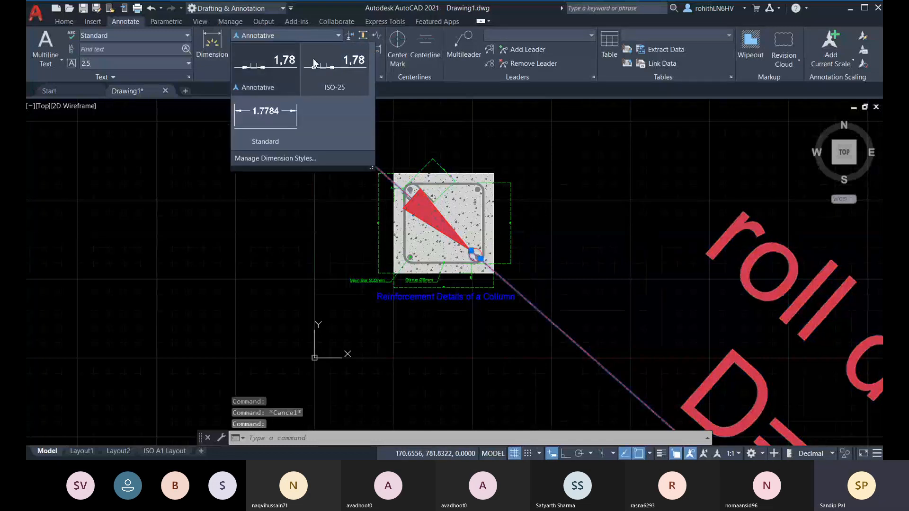
click(318, 64)
key(Escape)
Step: Stretch the roll diameter dimension's far text end back to just outside the column section's lower corner
scroll(542, 296, down, 5)
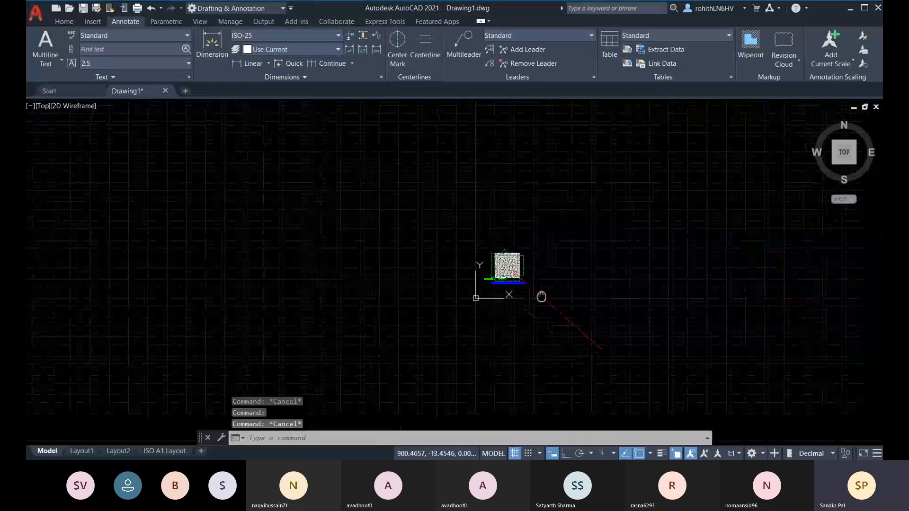
scroll(517, 260, up, 4)
click(518, 257)
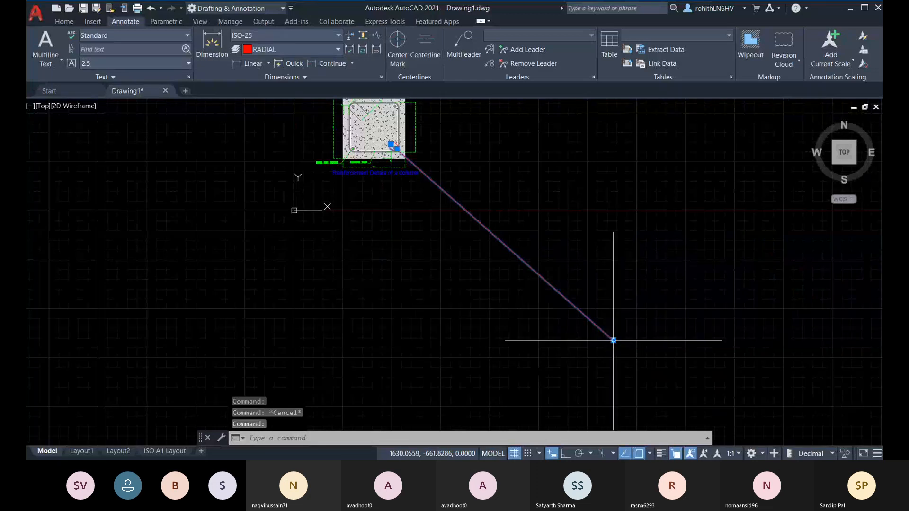
click(614, 340)
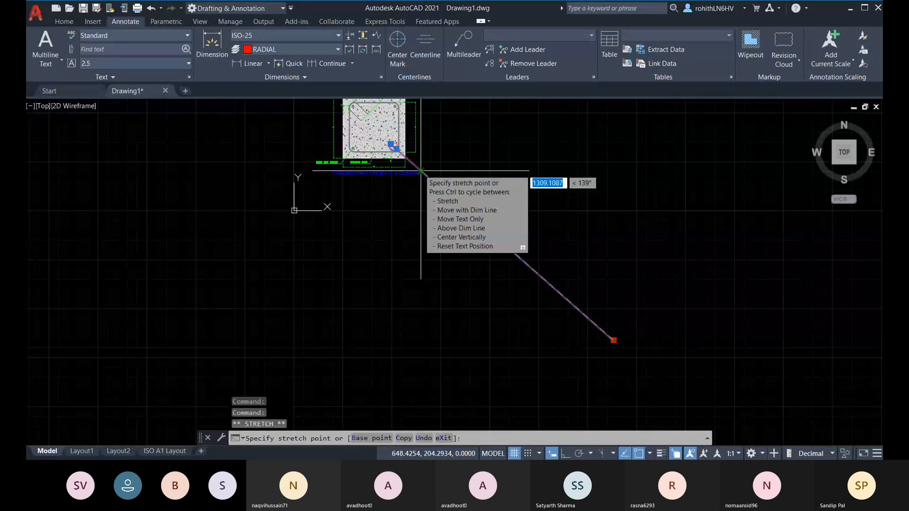
scroll(433, 173, up, 4)
middle_drag(433, 166, 557, 277)
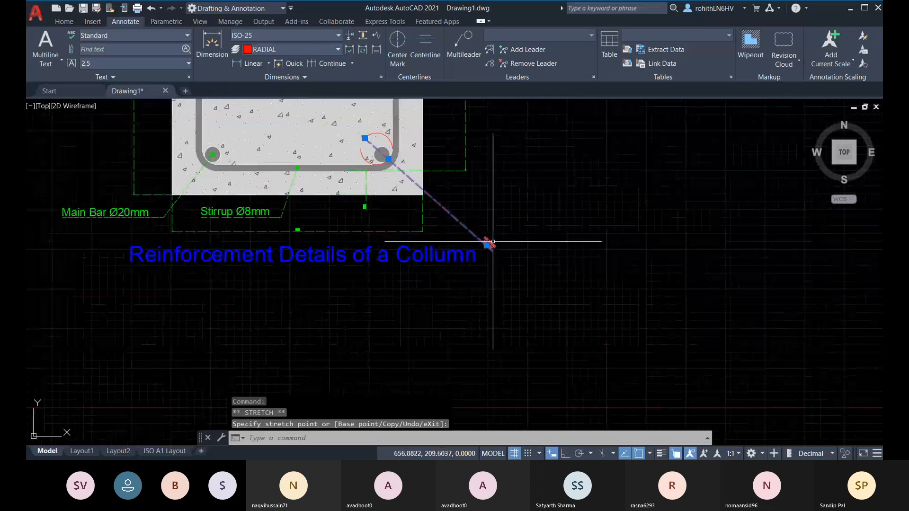
click(487, 245)
right_click(457, 218)
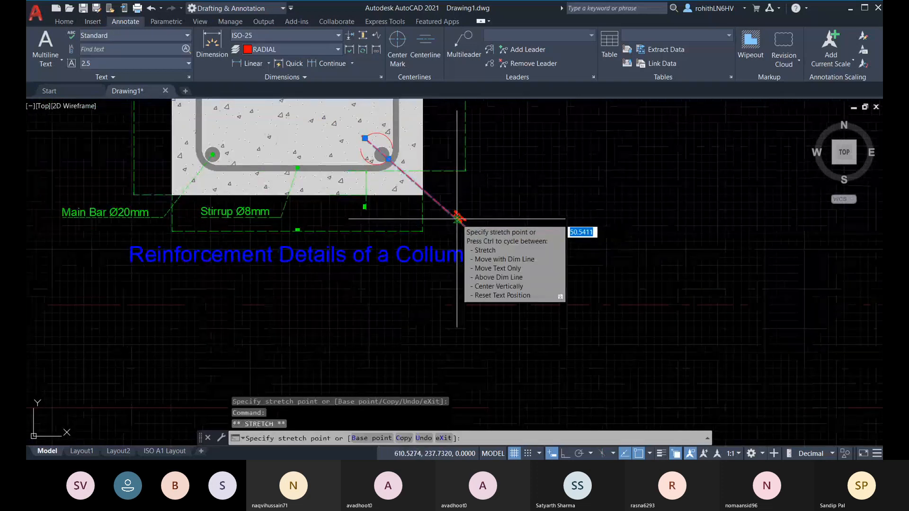
key(Escape)
key(Escape)
Step: Modify the ISO-25 dimension style to use an overall scale of 10 for dimension features
middle_drag(446, 244, 480, 256)
scroll(479, 255, up, 4)
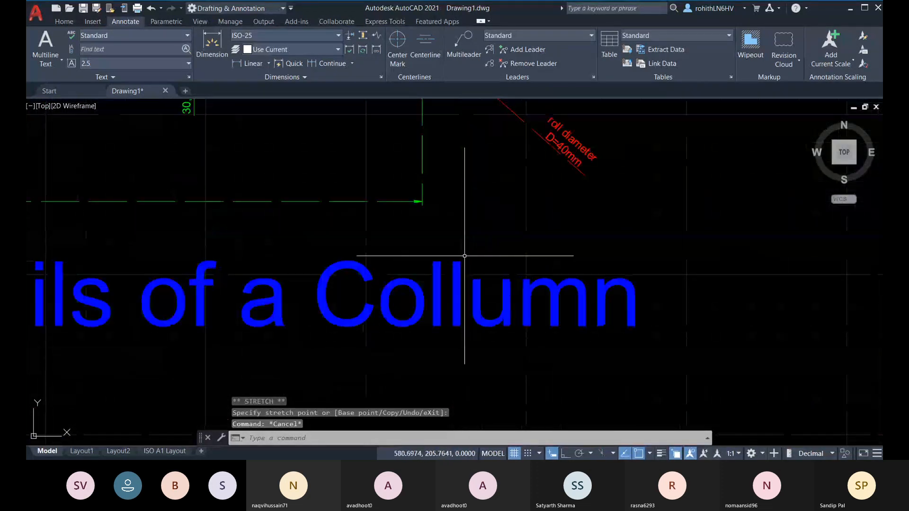
scroll(429, 253, down, 2)
scroll(429, 253, down, 2)
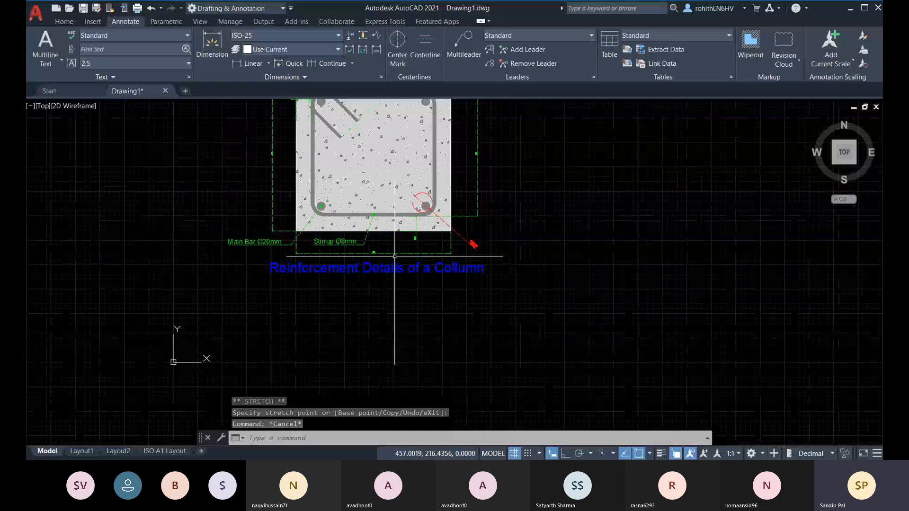
middle_drag(263, 184, 286, 232)
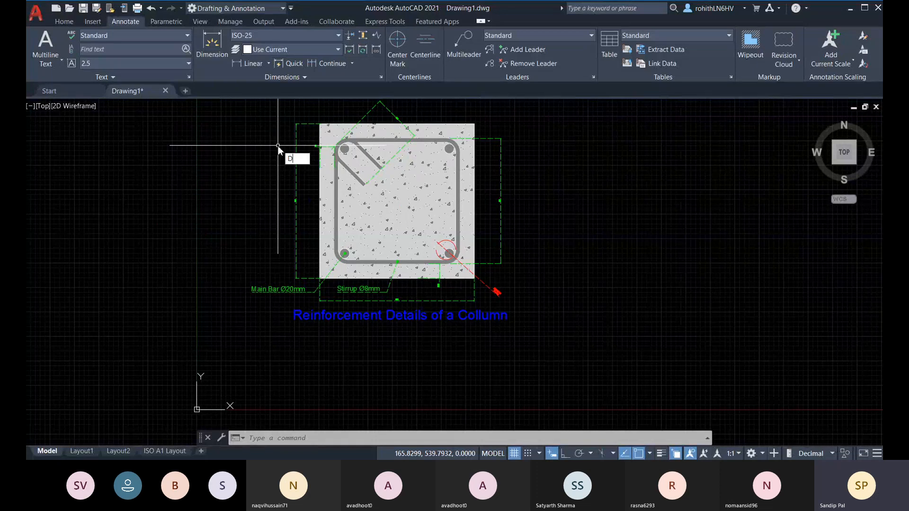
key(Return)
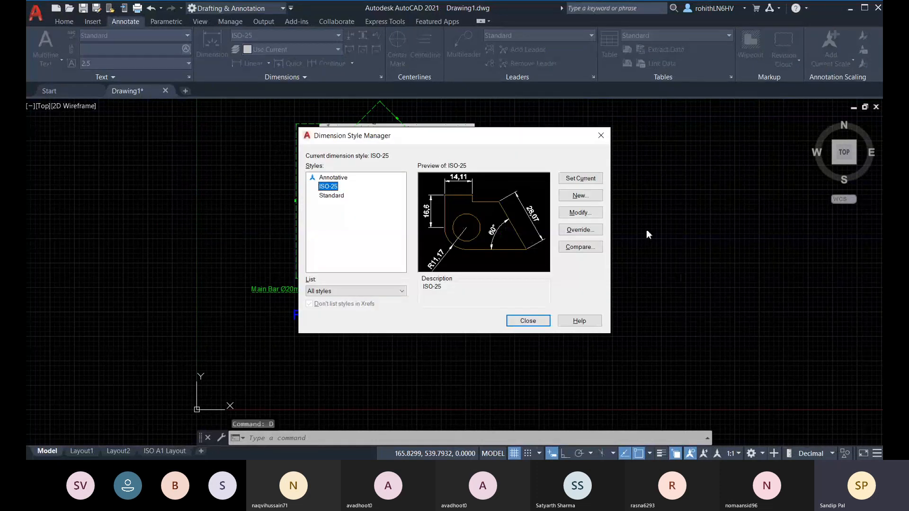
click(579, 212)
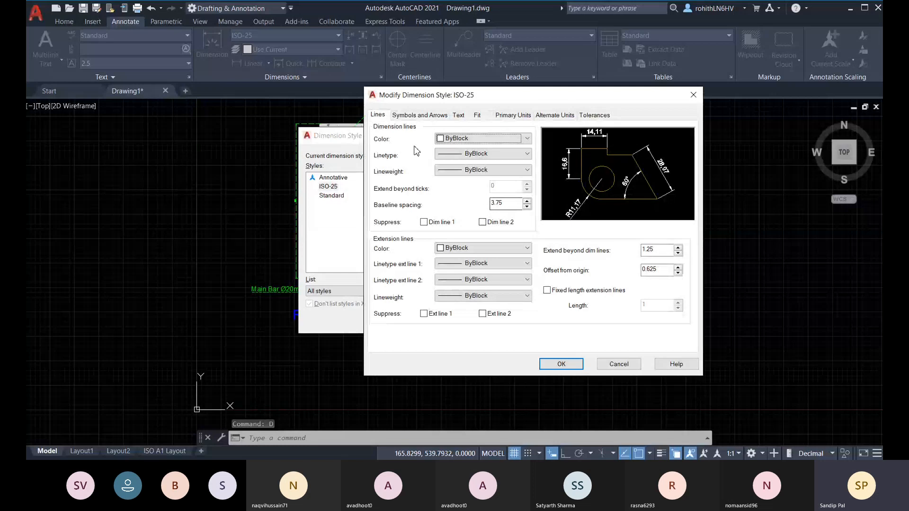
click(477, 116)
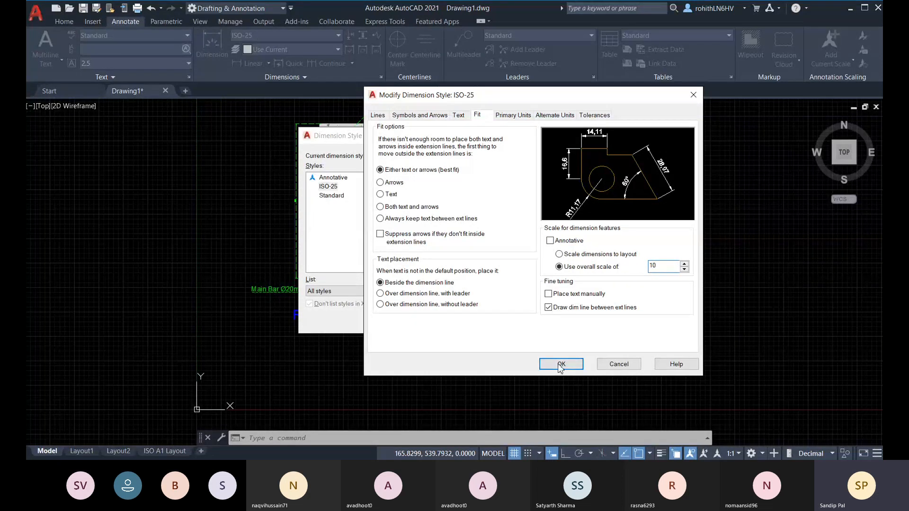
click(561, 365)
click(330, 187)
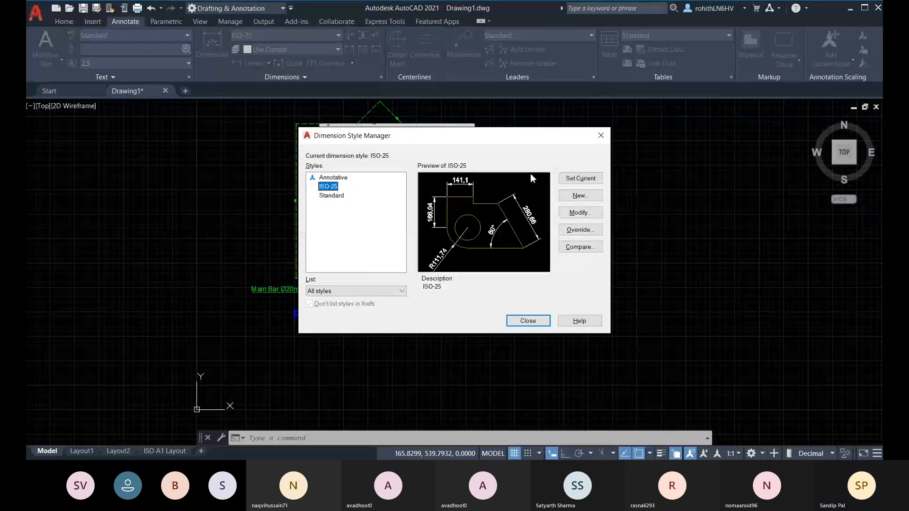
click(538, 321)
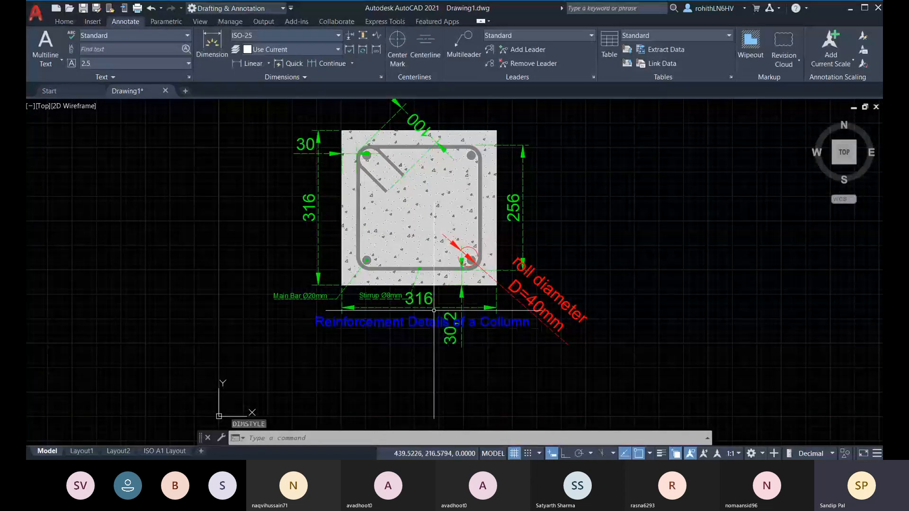
Step: Move the Stirrup Ø8mm leader text up, clear of the horizontal 316 dimension text, keeping the leader in the drawing
scroll(434, 309, up, 2)
middle_drag(435, 310, 486, 314)
click(423, 298)
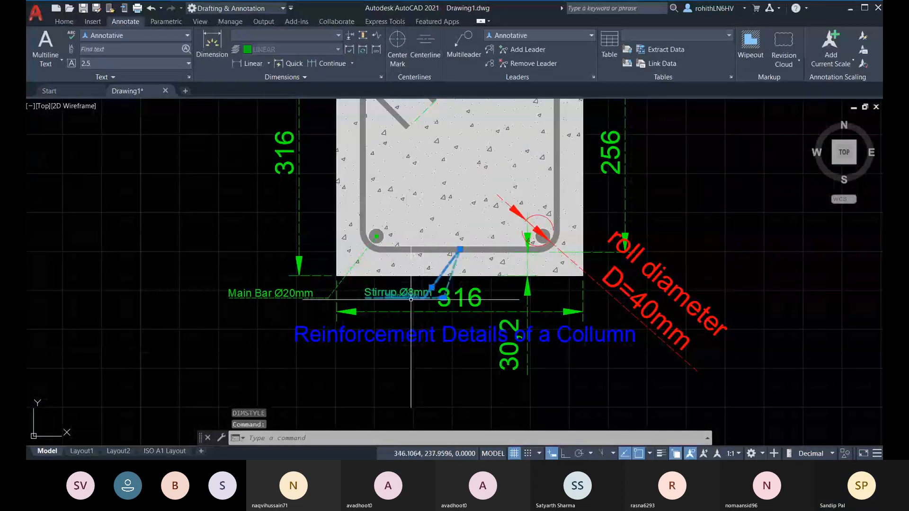
scroll(412, 299, up, 2)
middle_drag(423, 304, 399, 300)
click(468, 293)
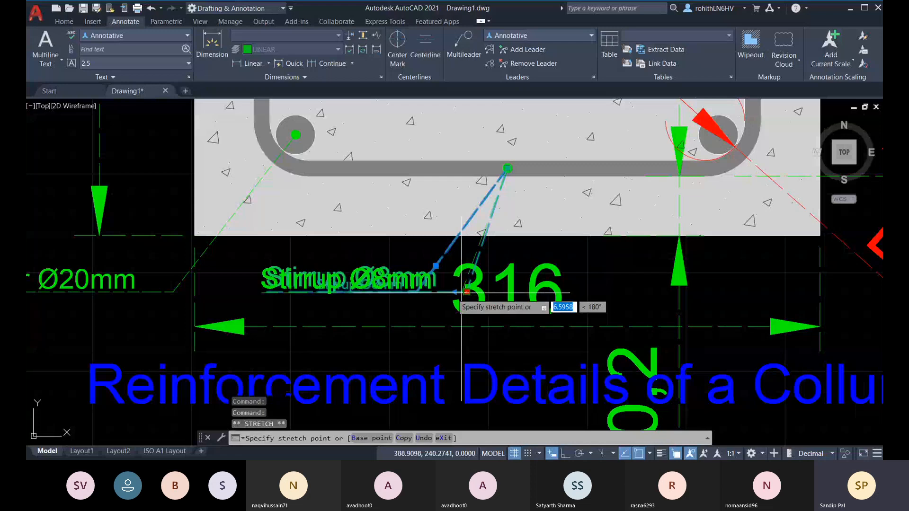
middle_drag(398, 308, 409, 304)
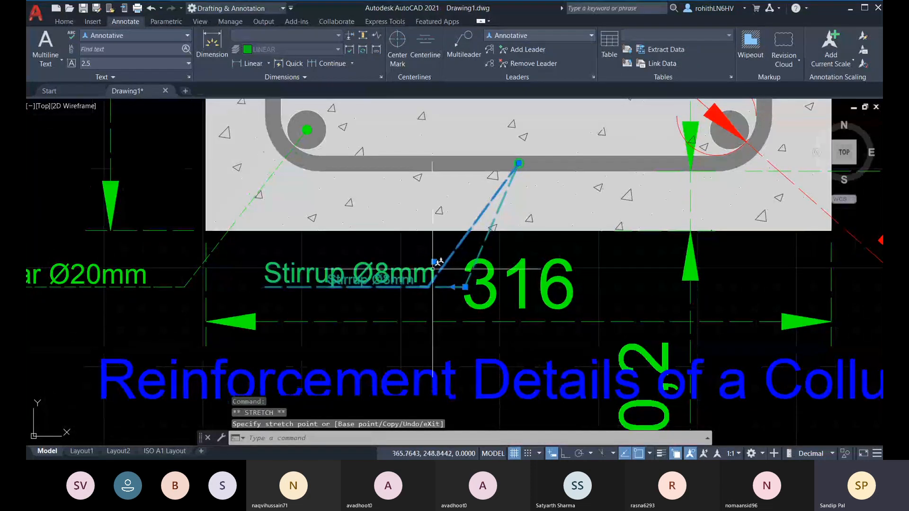
click(433, 261)
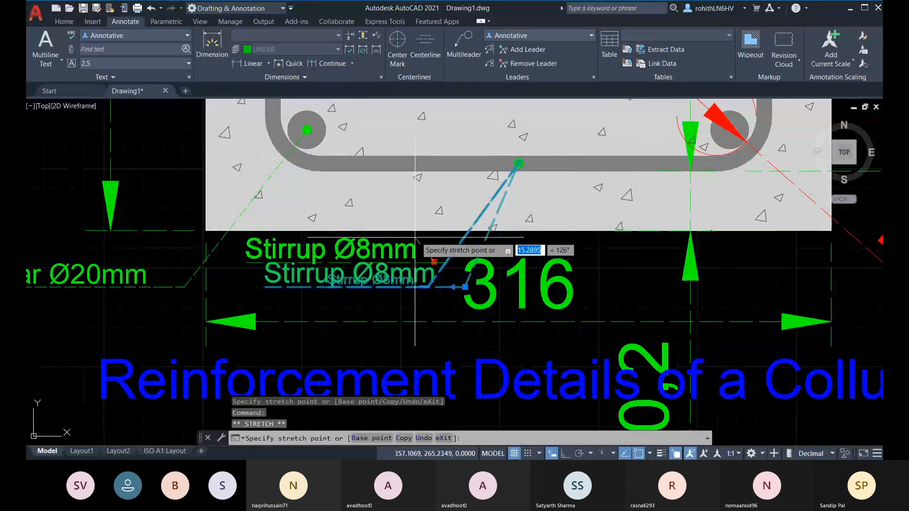
click(427, 262)
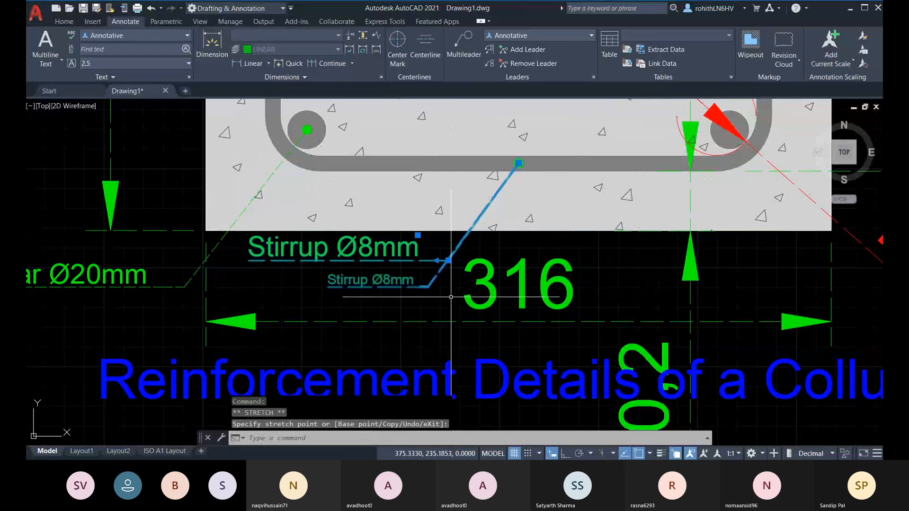
key(Delete)
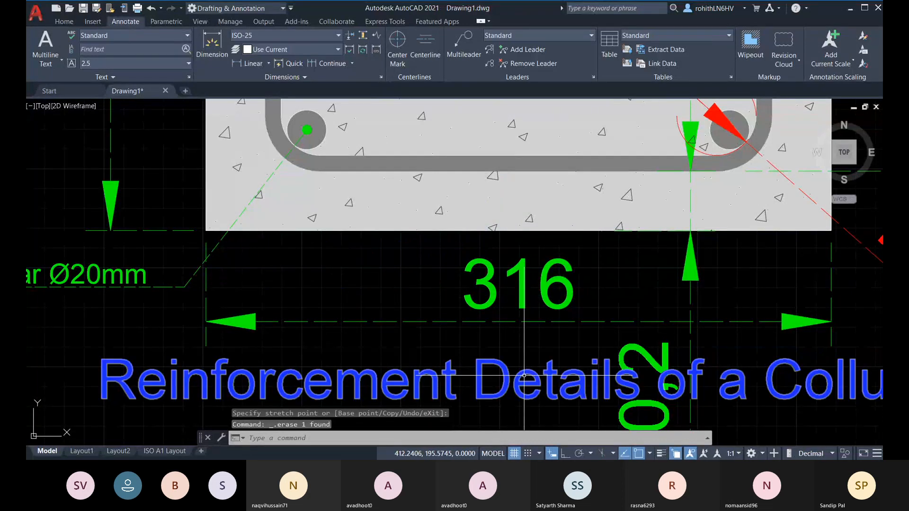
key(ctrl+z)
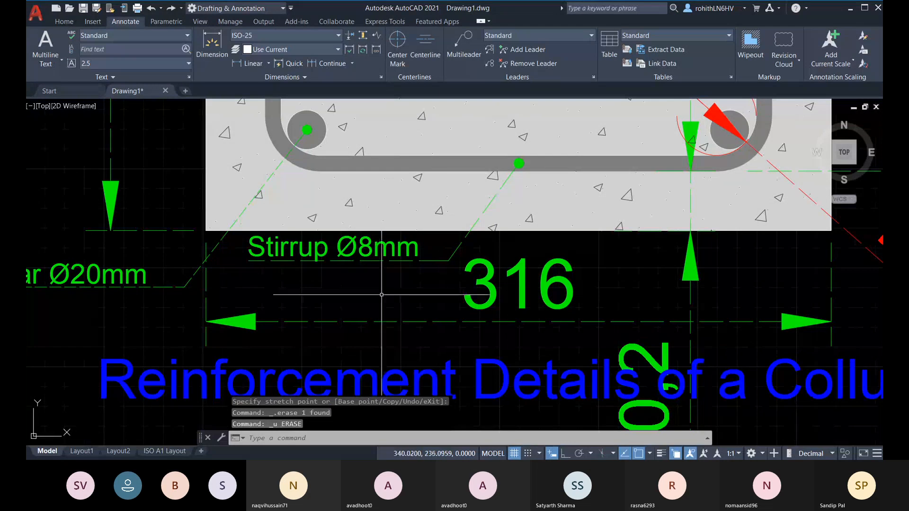
Step: Delete the vertical 30,2 cover dimension at the column section's lower edge
scroll(382, 295, down, 6)
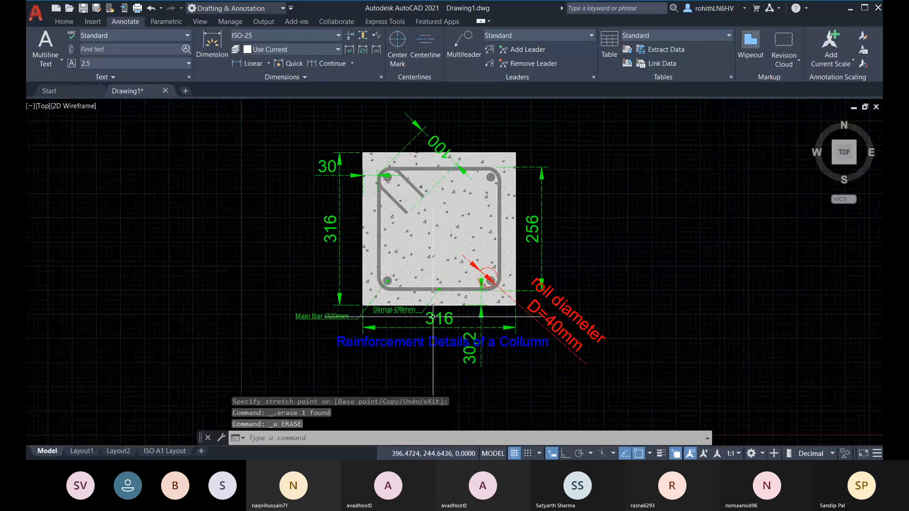
middle_drag(471, 321, 442, 314)
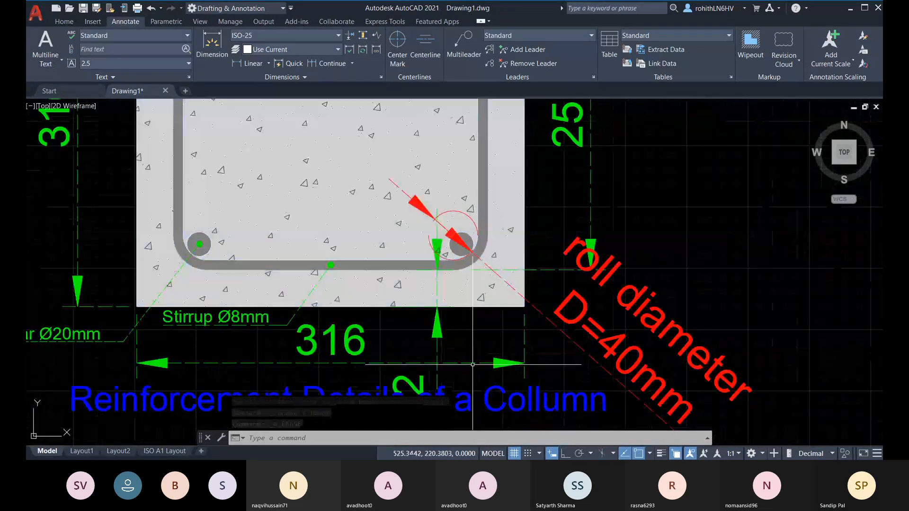
scroll(443, 285, down, 4)
scroll(433, 338, up, 2)
click(434, 338)
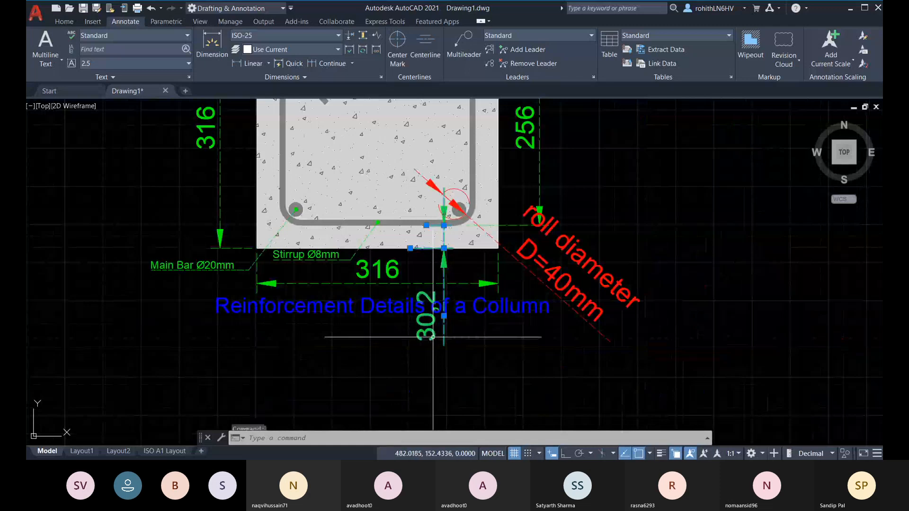
middle_drag(464, 280, 431, 327)
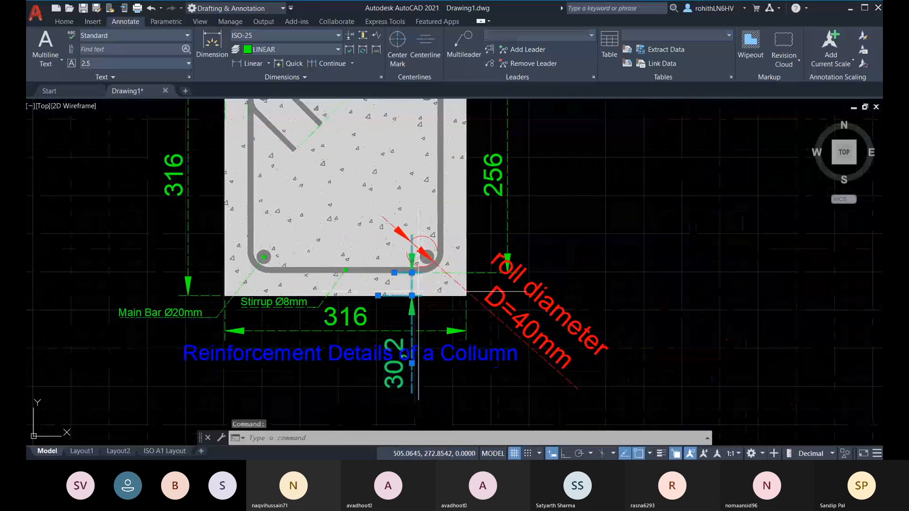
scroll(406, 272, up, 6)
scroll(405, 271, down, 7)
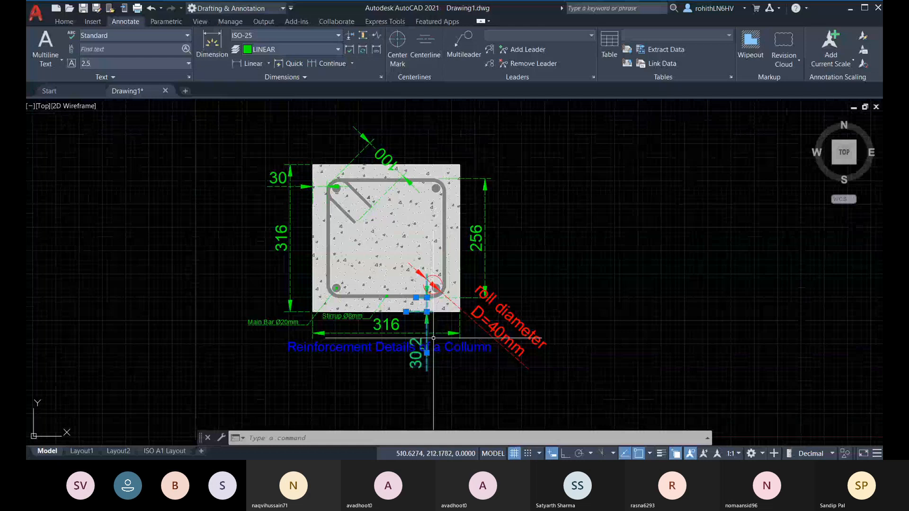
key(Delete)
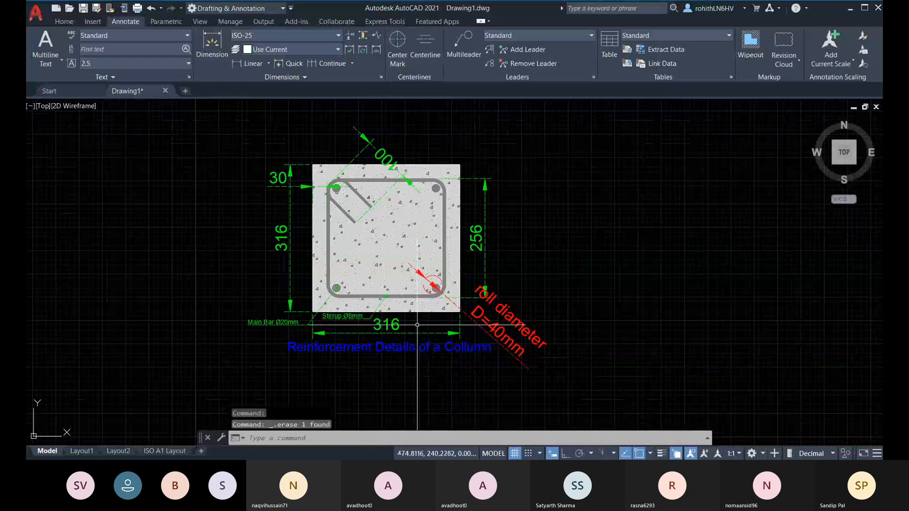
Step: Set the text view direction of the diagonal 100 aligned dimension to Right-to-Left in its properties
middle_drag(346, 334, 312, 338)
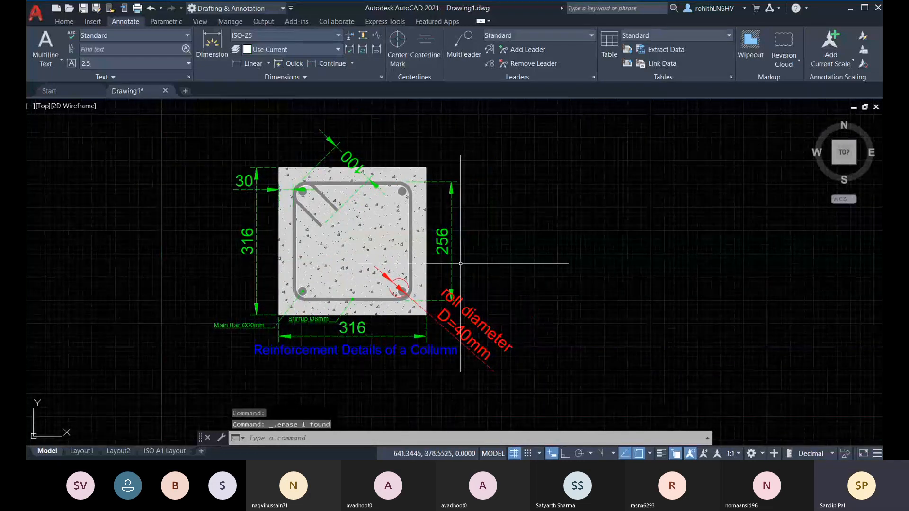
scroll(357, 176, up, 1)
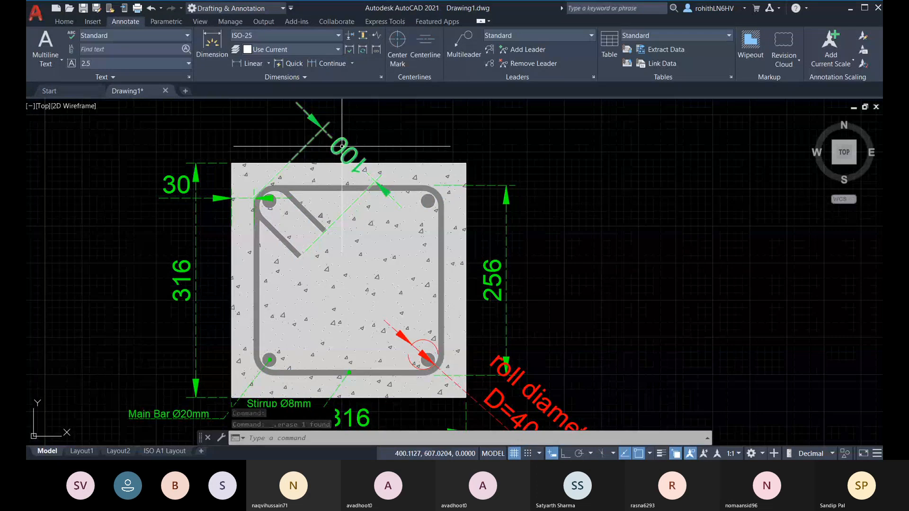
click(343, 147)
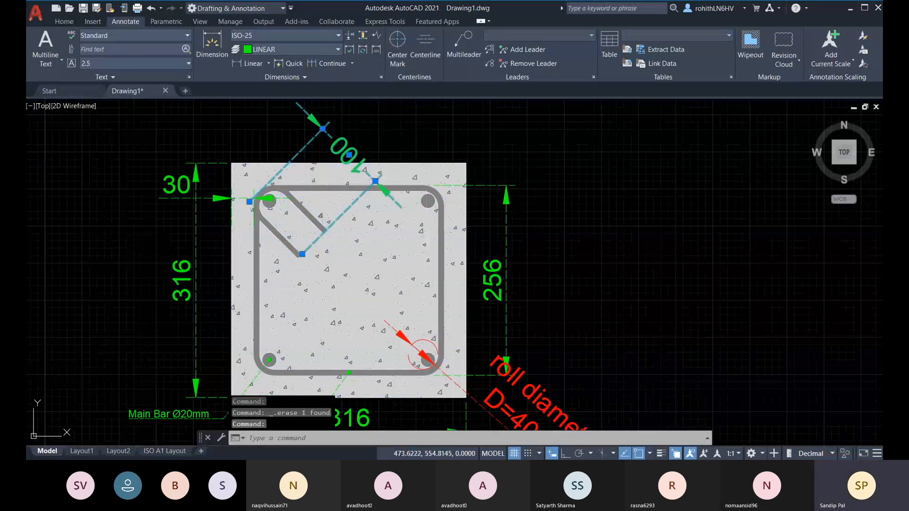
key(ctrl+1)
scroll(742, 300, down, 5)
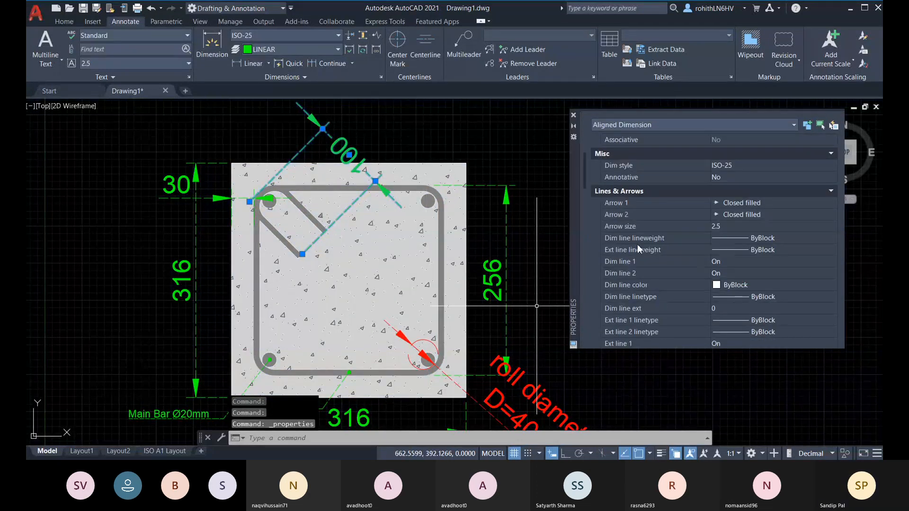
scroll(693, 307, down, 2)
scroll(693, 307, down, 6)
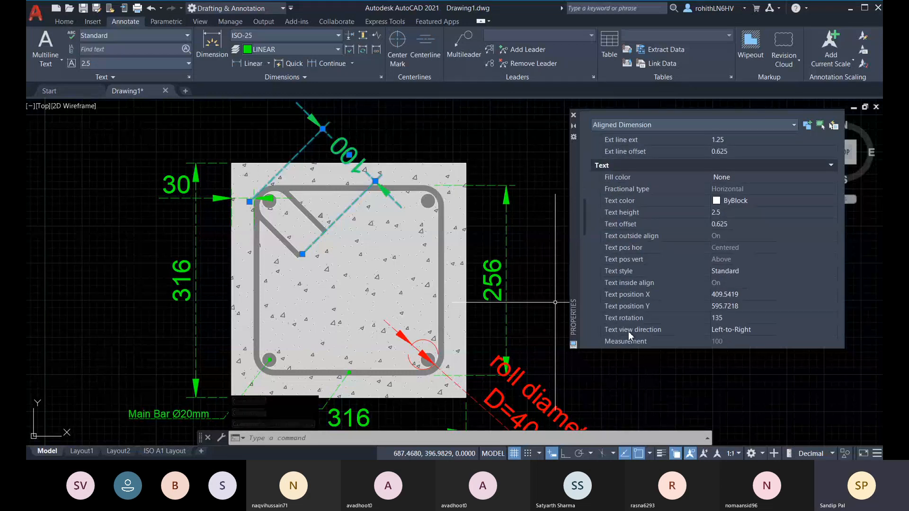
click(761, 330)
click(760, 329)
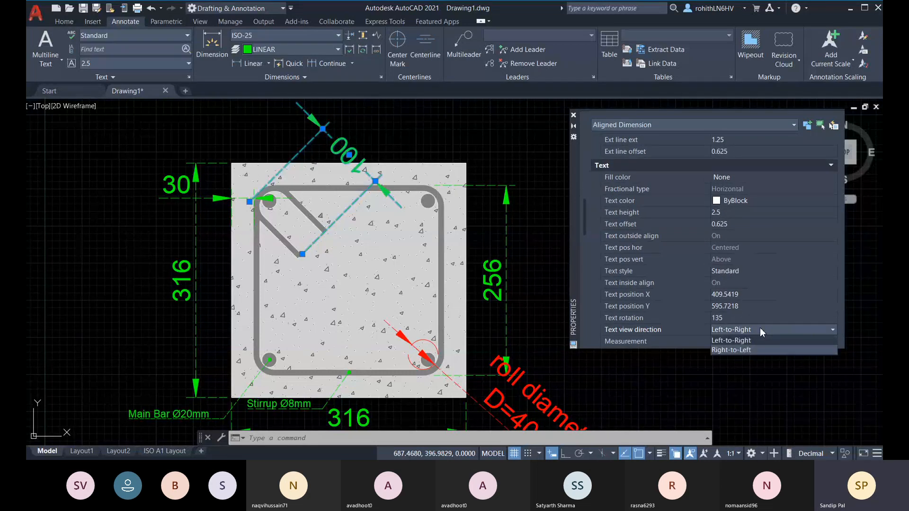
click(747, 350)
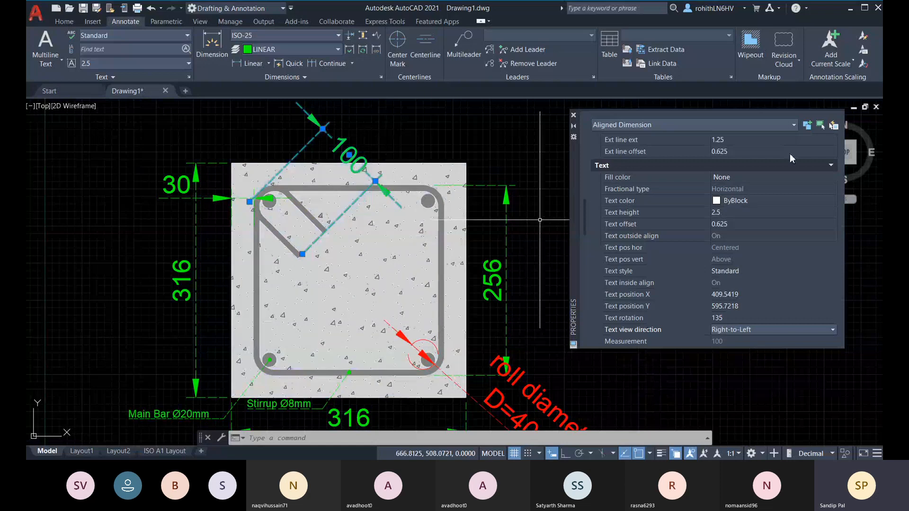
click(573, 115)
key(Escape)
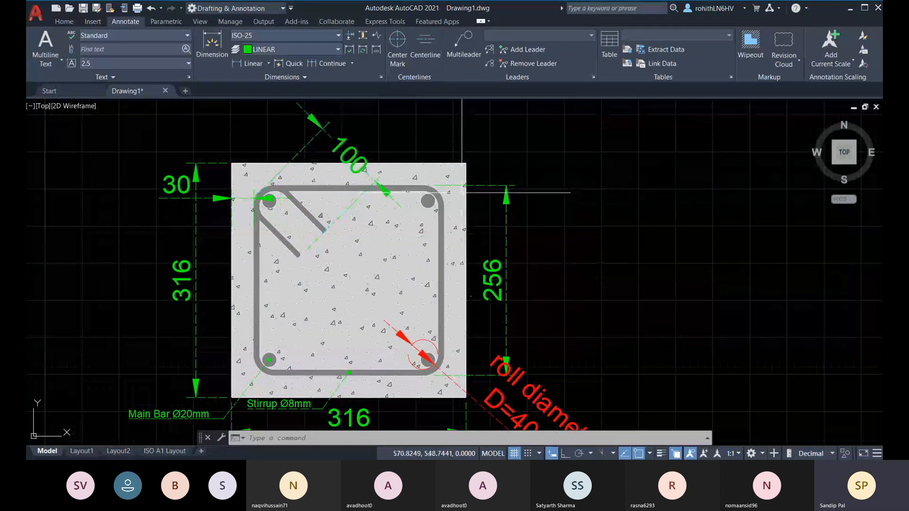
Step: Stretch the diagonal 100 dimension outward so its text clears the upper edge of the column section
scroll(370, 176, down, 4)
scroll(360, 180, up, 5)
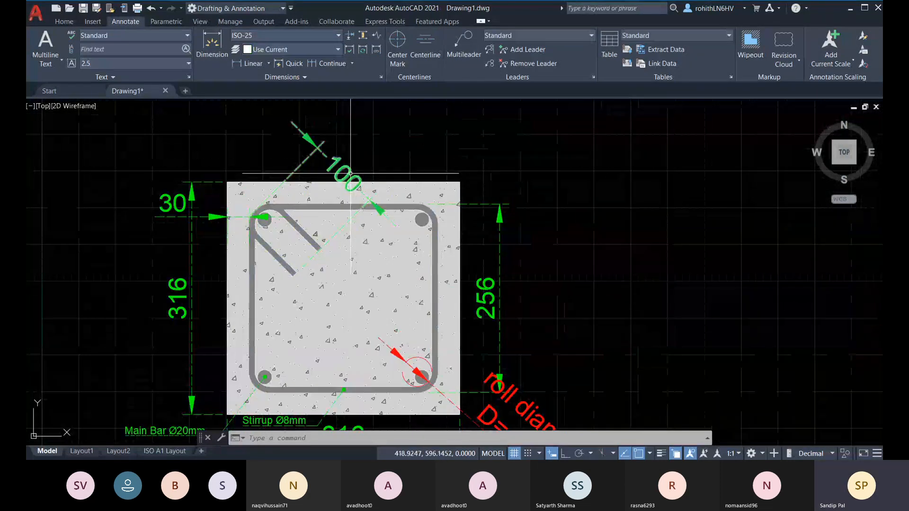
click(351, 177)
click(344, 173)
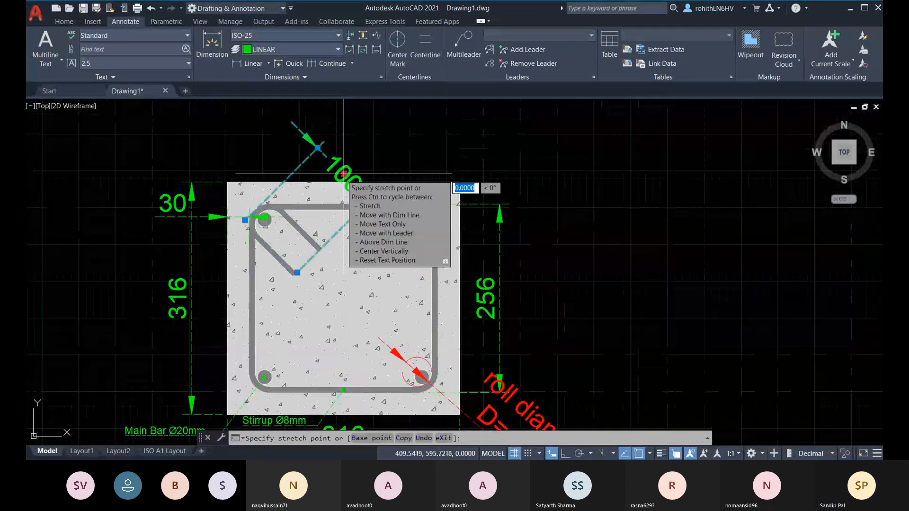
click(364, 160)
key(Escape)
scroll(539, 220, down, 4)
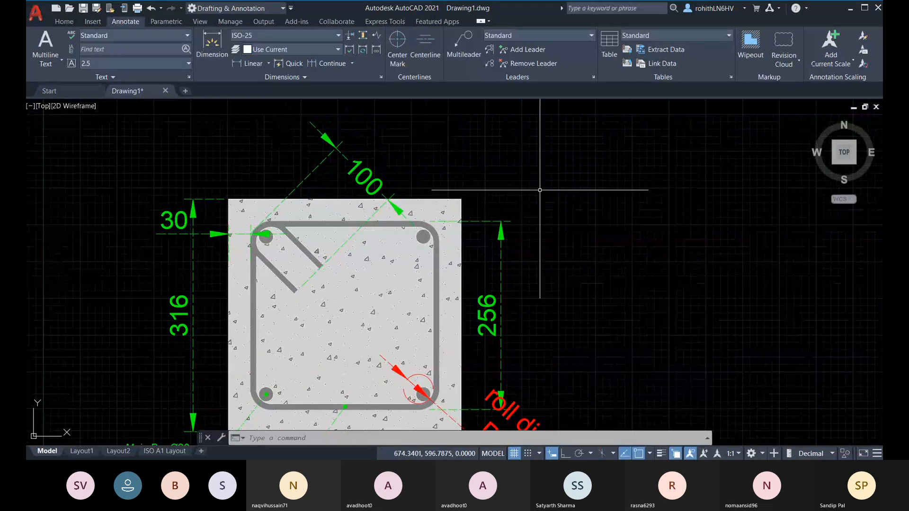
Step: Switch from model space to the Layout1 sheet and bring its blank page into view
middle_drag(523, 253, 457, 248)
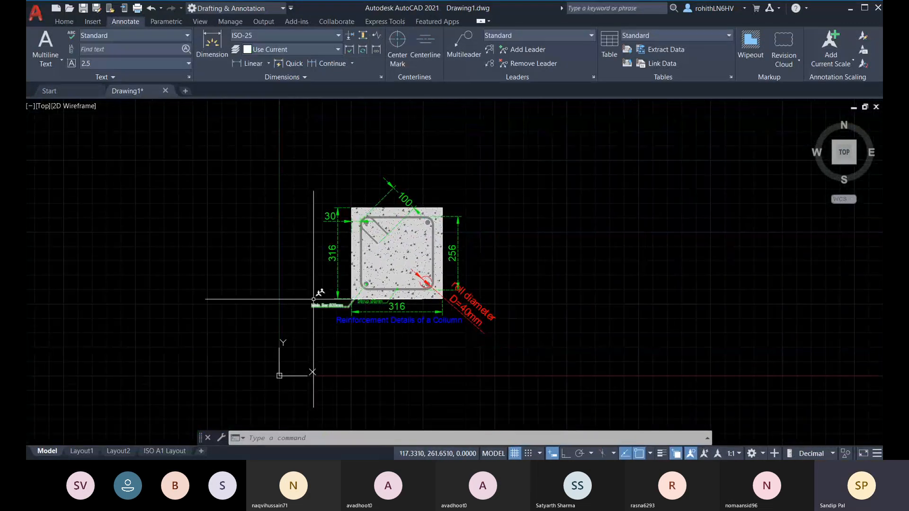
click(82, 451)
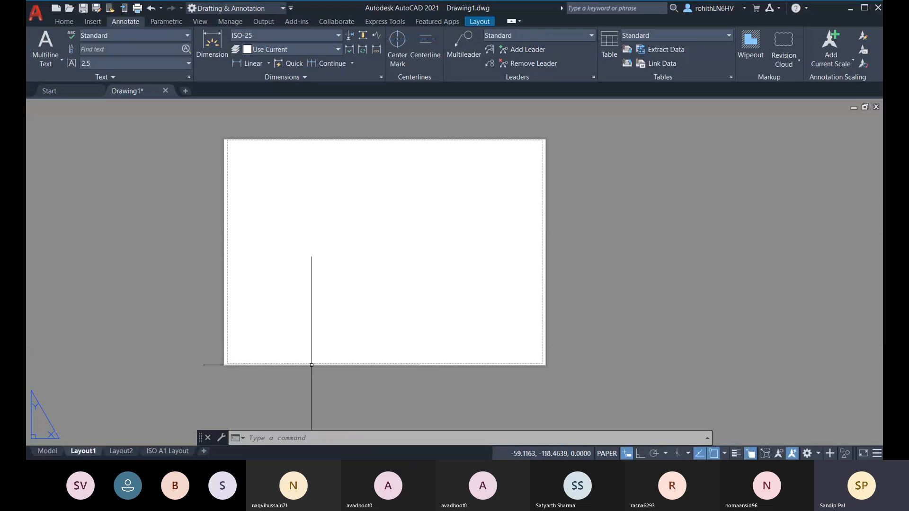
scroll(310, 326, down, 3)
scroll(315, 244, up, 3)
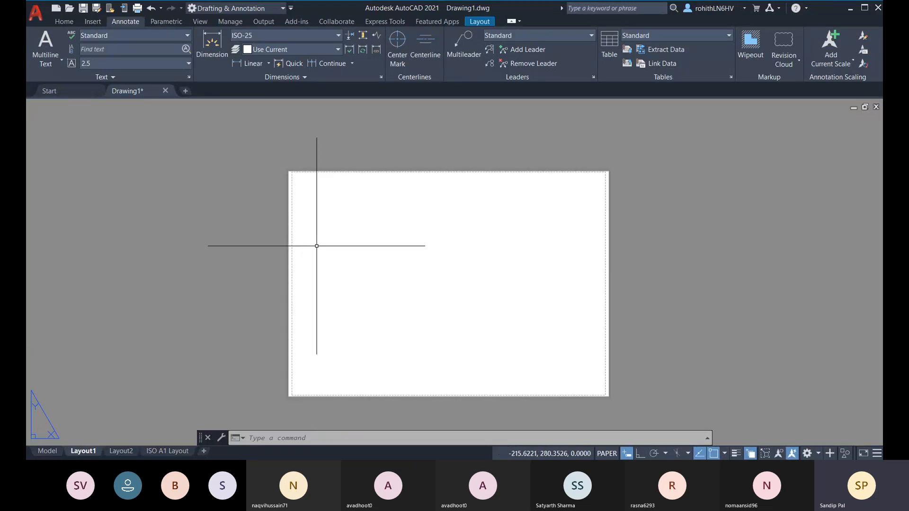
click(217, 272)
click(97, 356)
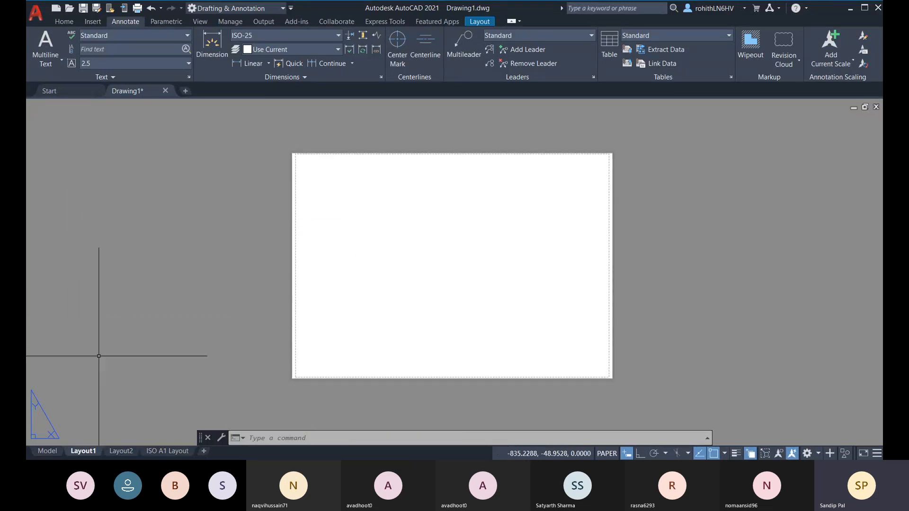
middle_drag(98, 355, 122, 332)
middle_drag(417, 305, 384, 309)
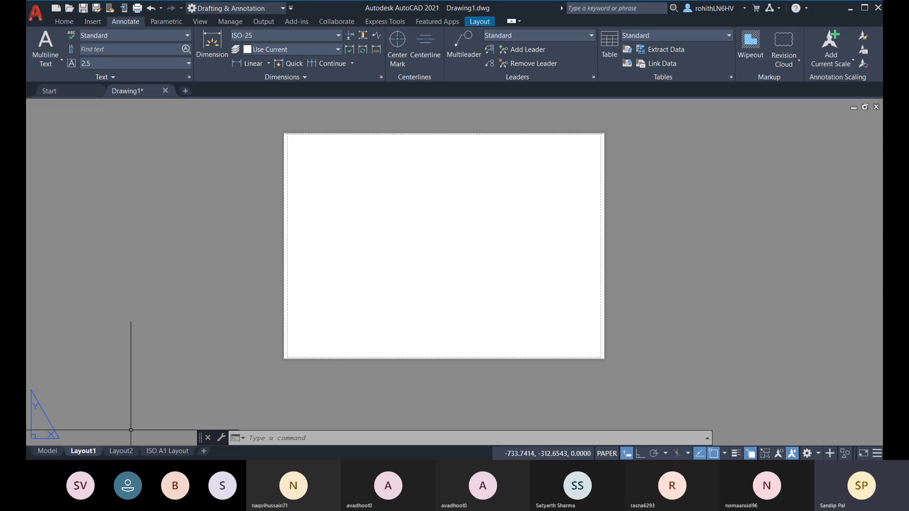
mouse_move(47, 453)
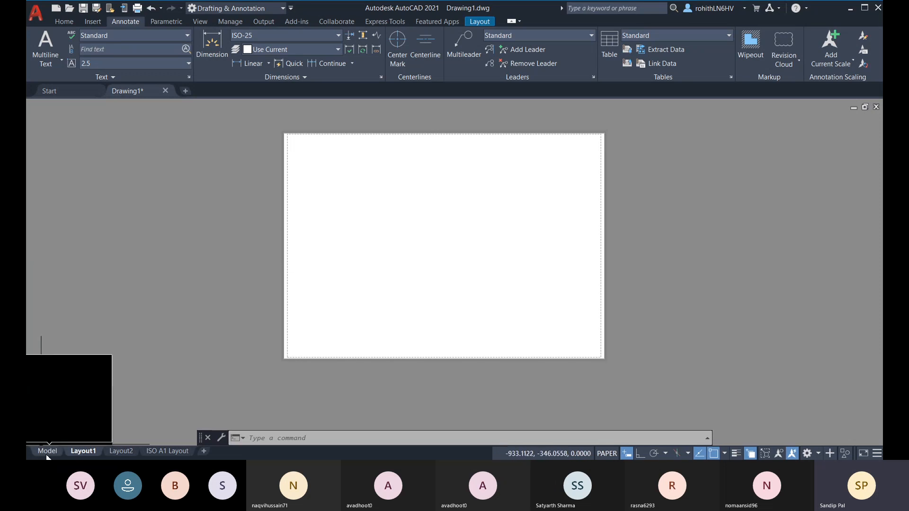
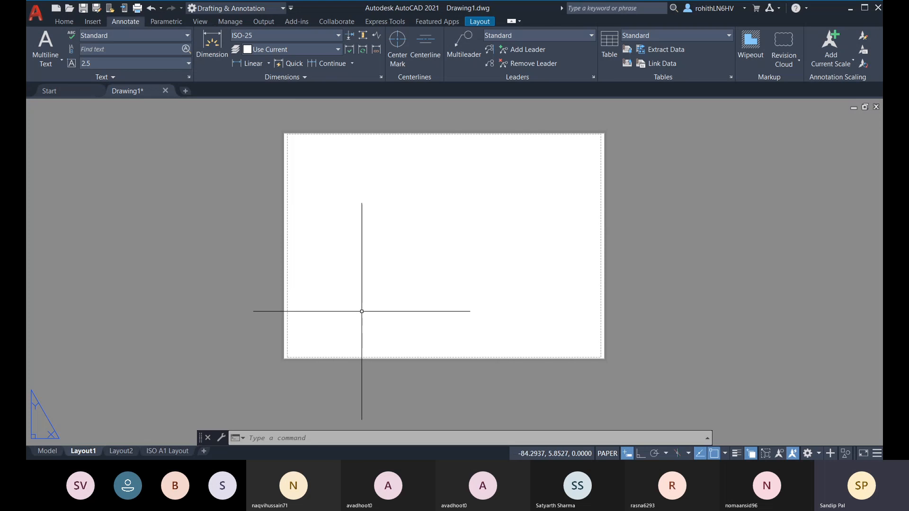
Step: Start the VIEWPORTS command and preview the standard viewport arrangements, from Single through Four: Equal
text(viewpo)
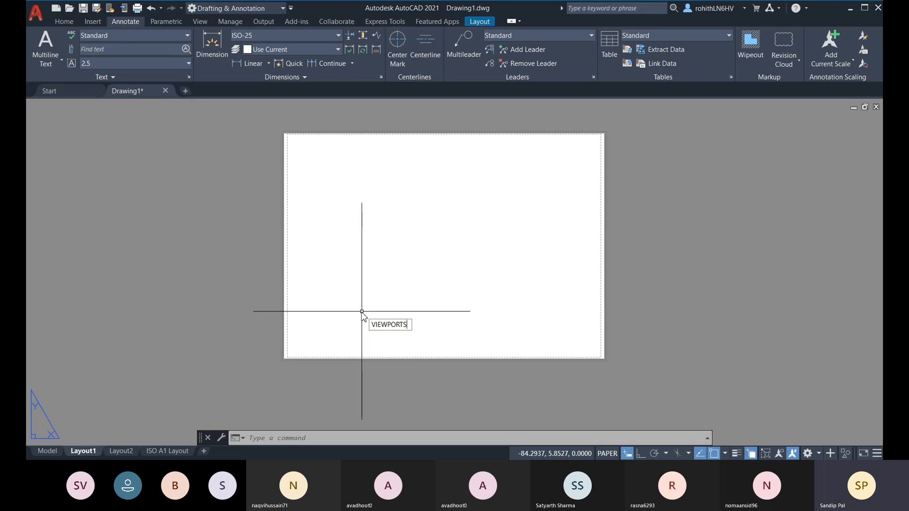
text(rts)
key(Return)
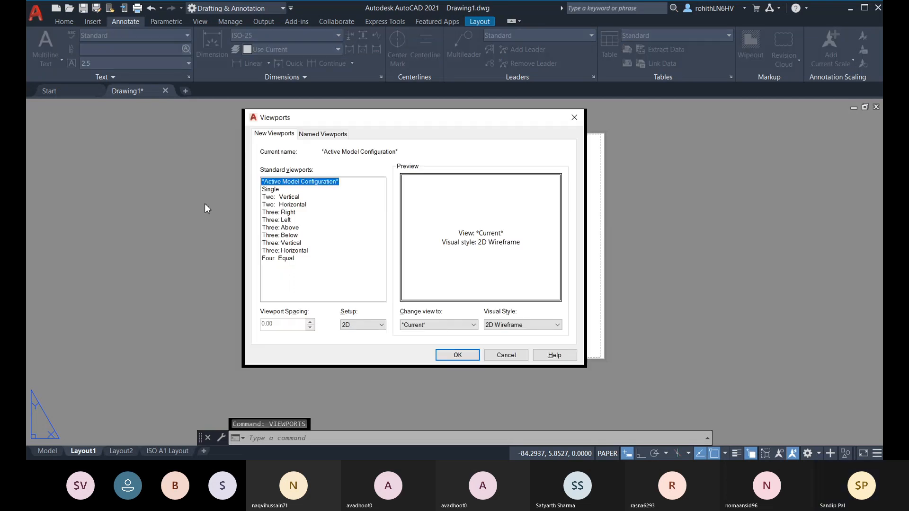
click(268, 189)
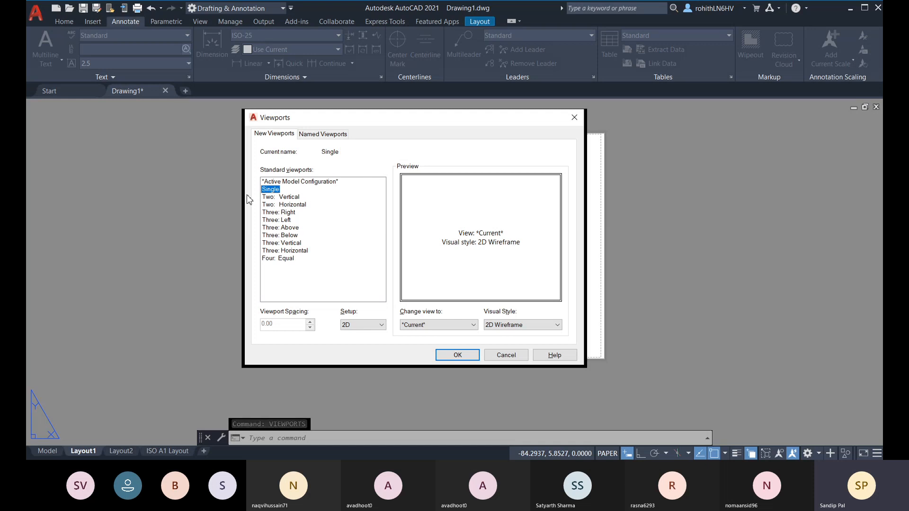
click(273, 197)
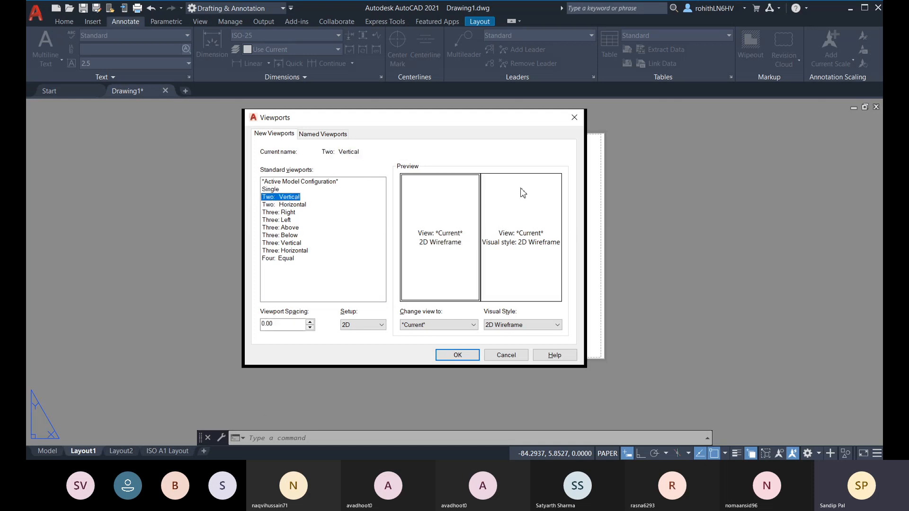
click(280, 205)
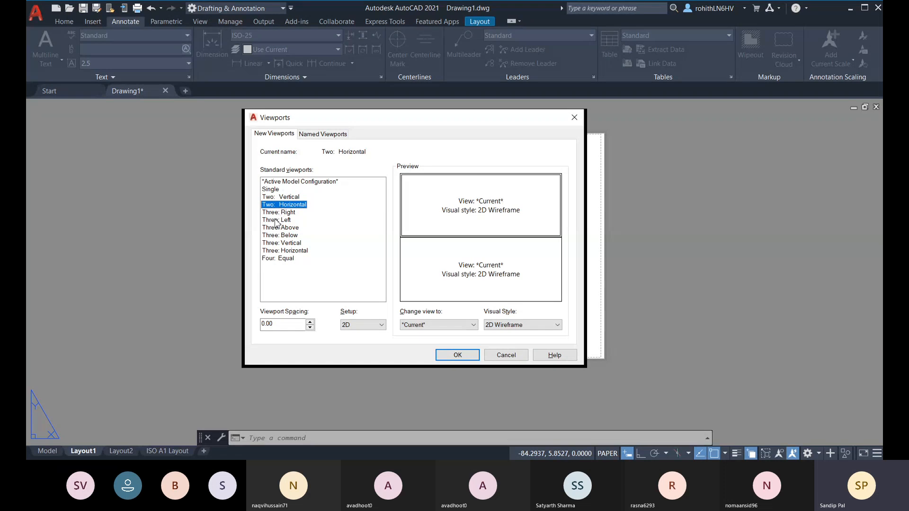
click(278, 213)
click(277, 236)
click(286, 243)
click(290, 251)
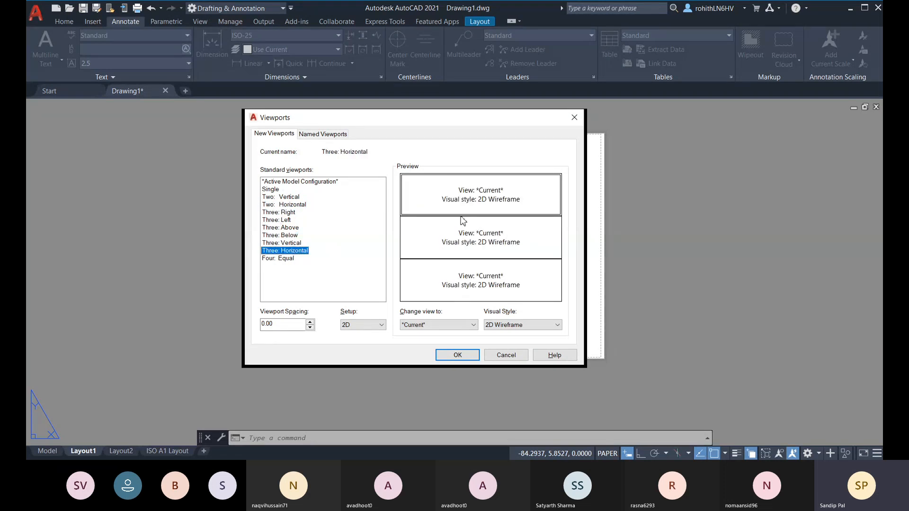
click(280, 259)
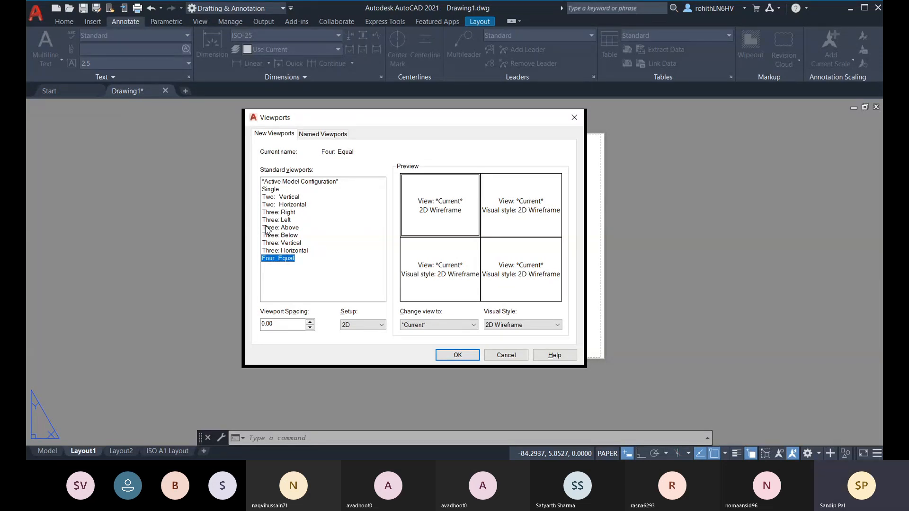
Step: Configure a Single viewport with the 3D setup, trying the Right and SW Isometric views
click(270, 190)
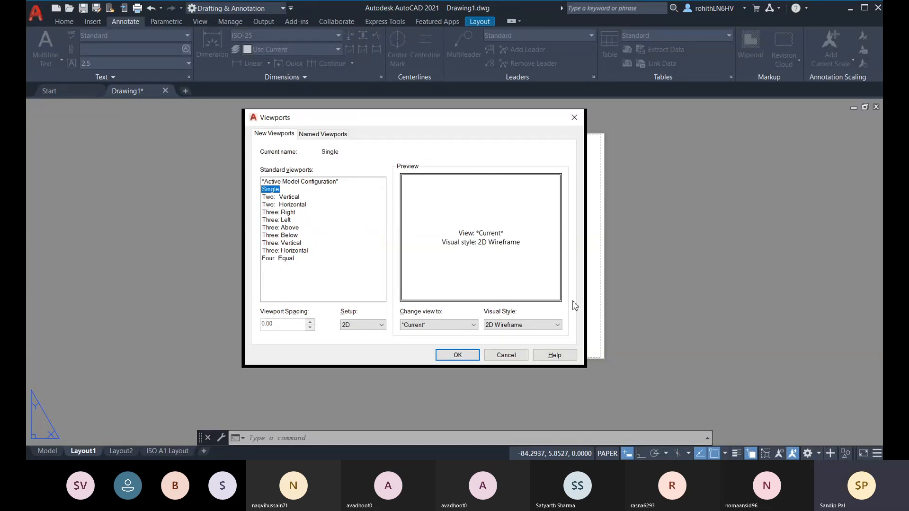
click(352, 327)
click(355, 338)
click(427, 327)
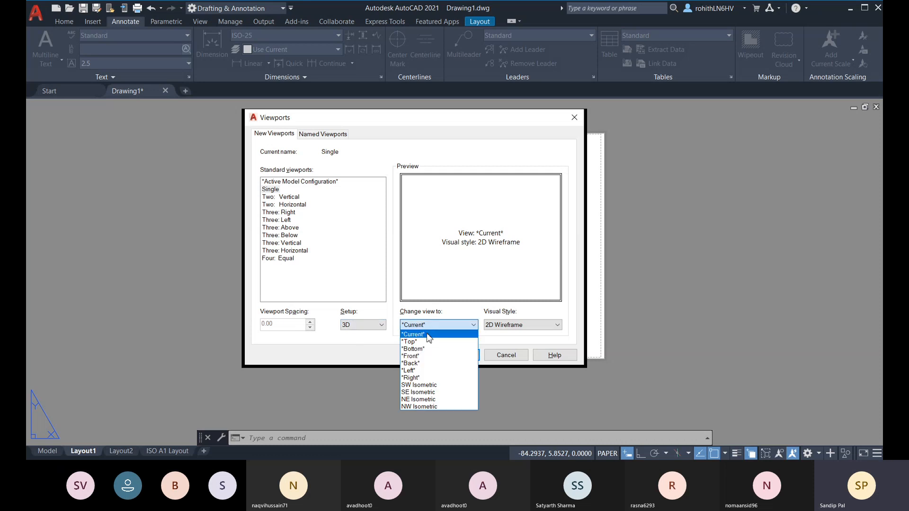
click(429, 378)
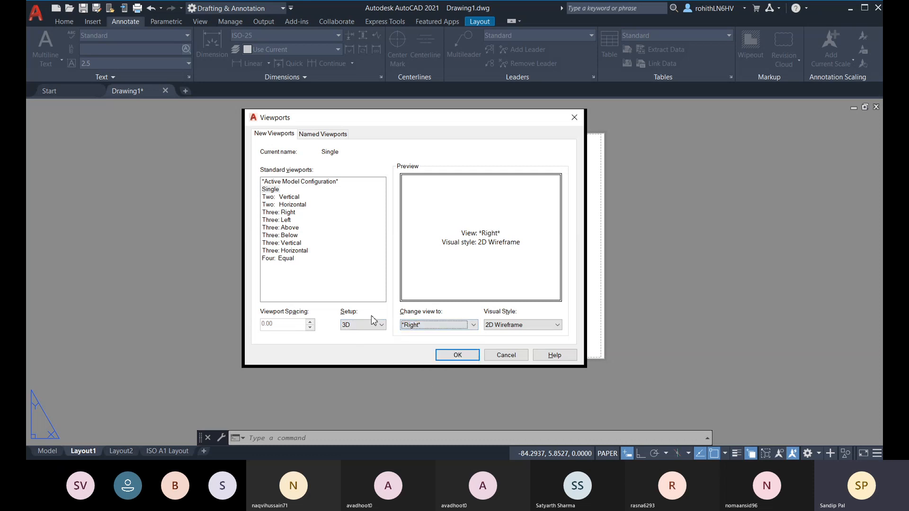
click(423, 331)
click(434, 384)
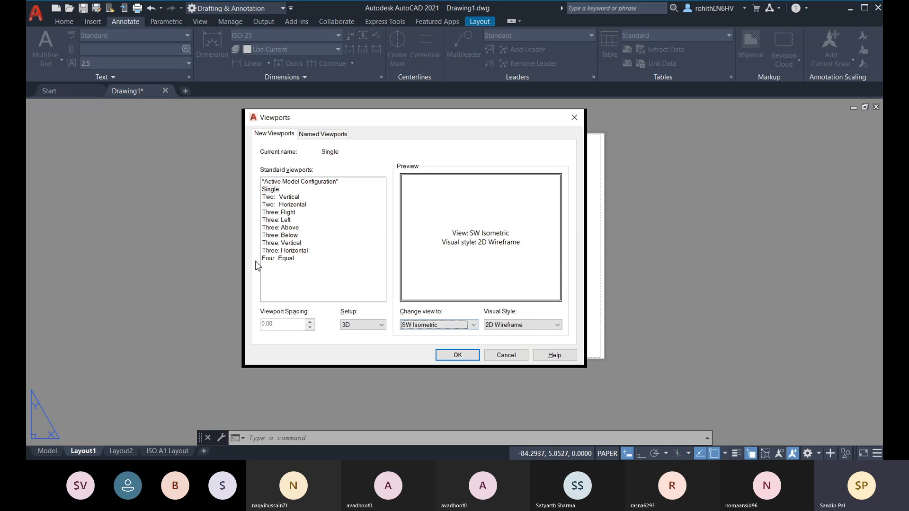
Step: Choose the Four: Equal arrangement, assigning the Top view to the upper-left viewport and the Left view to the lower-left one
click(273, 259)
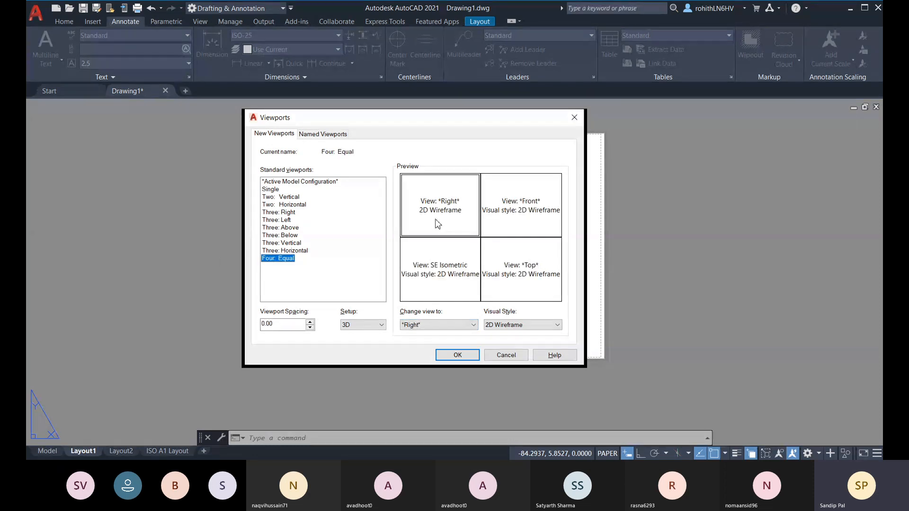
click(445, 325)
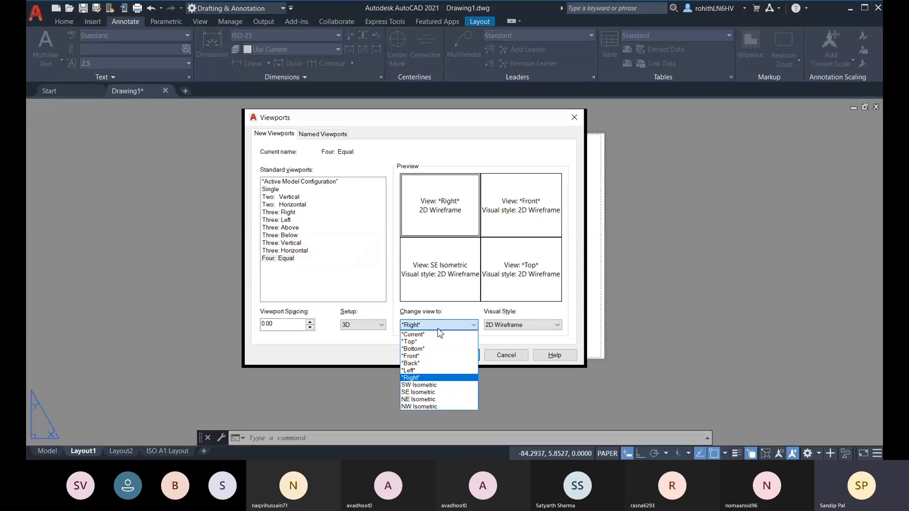
click(429, 341)
click(517, 216)
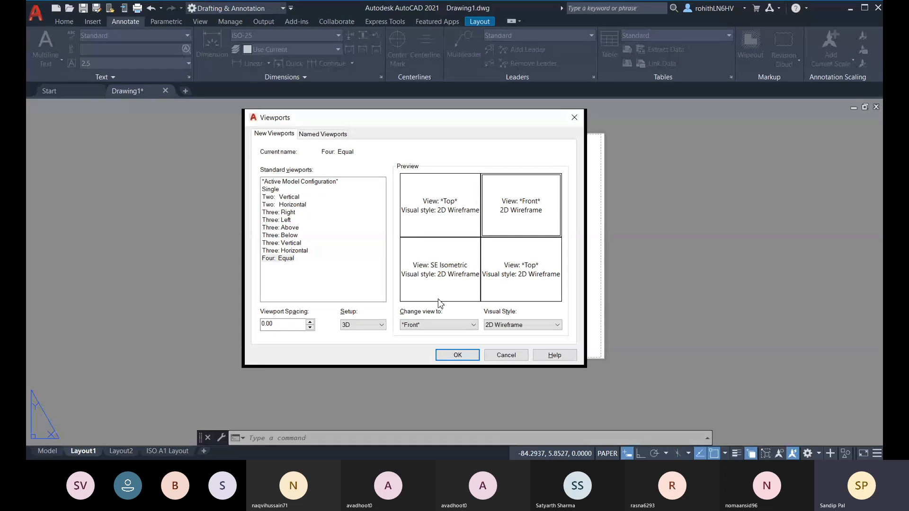
click(440, 280)
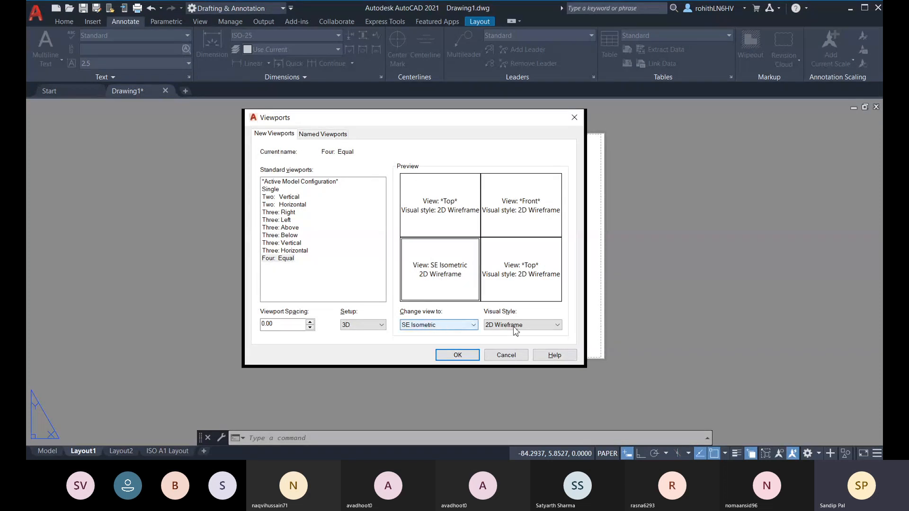
click(447, 326)
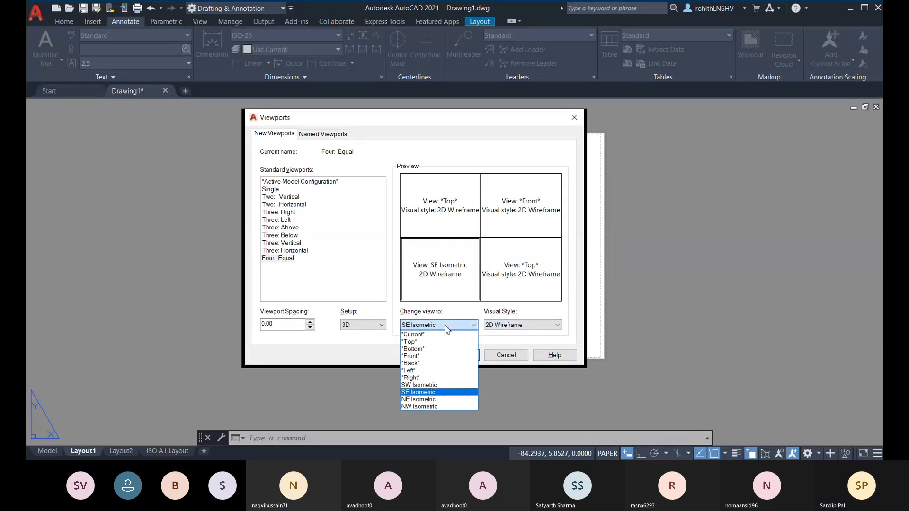
click(423, 371)
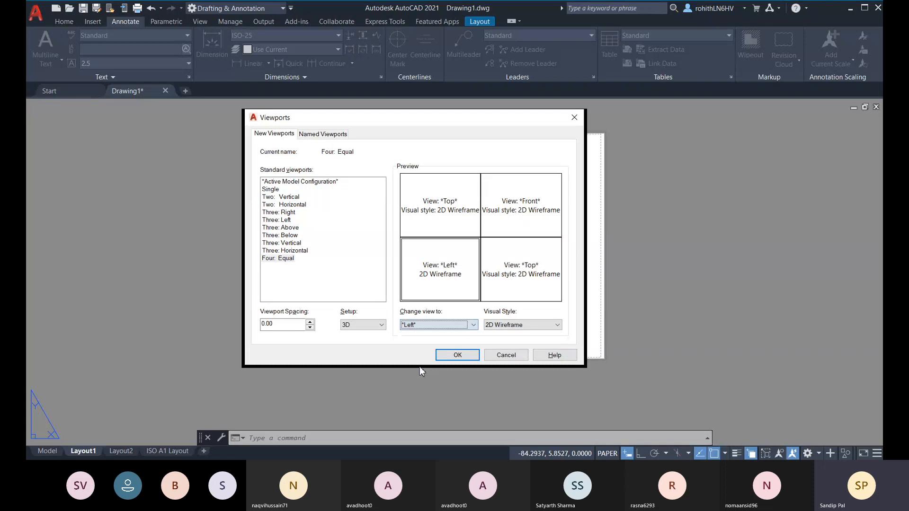
Step: Set the lower-left viewport's visual style to Realistic and the lower-right viewport to SW Isometric with the Realistic style
click(516, 325)
click(512, 365)
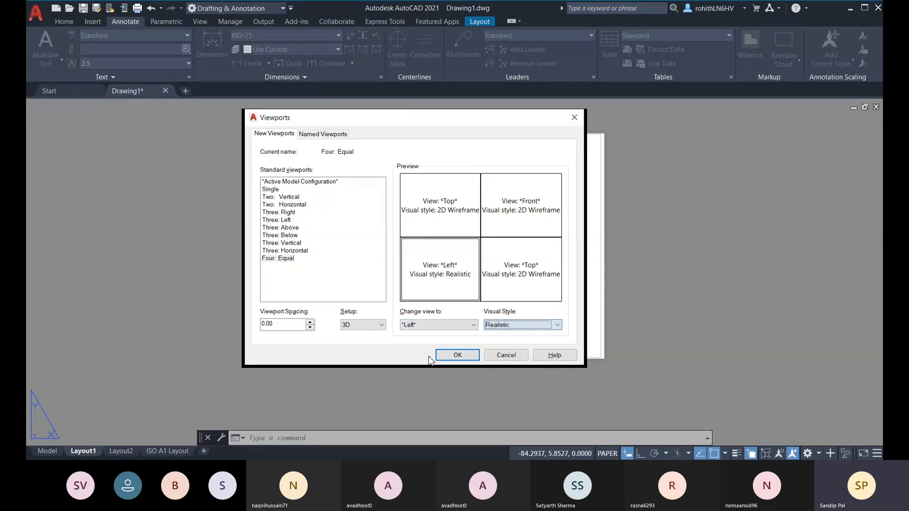
click(519, 287)
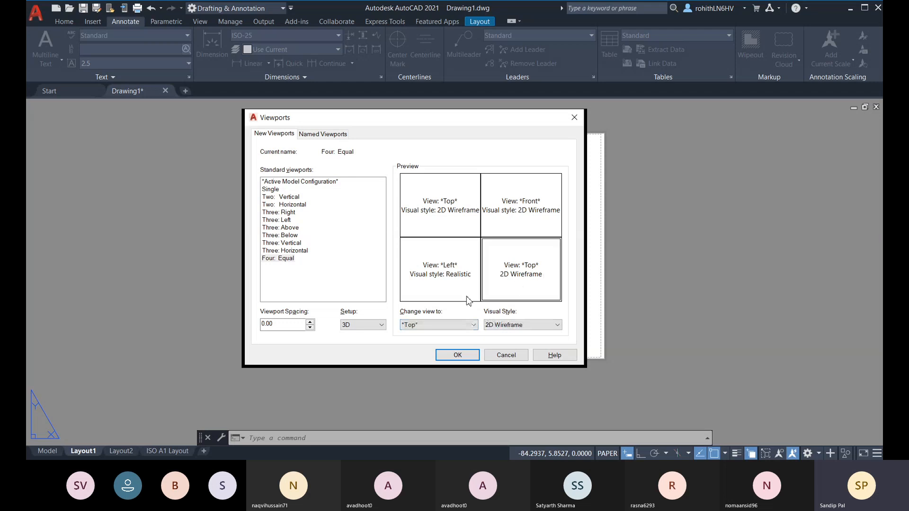
click(454, 325)
click(440, 386)
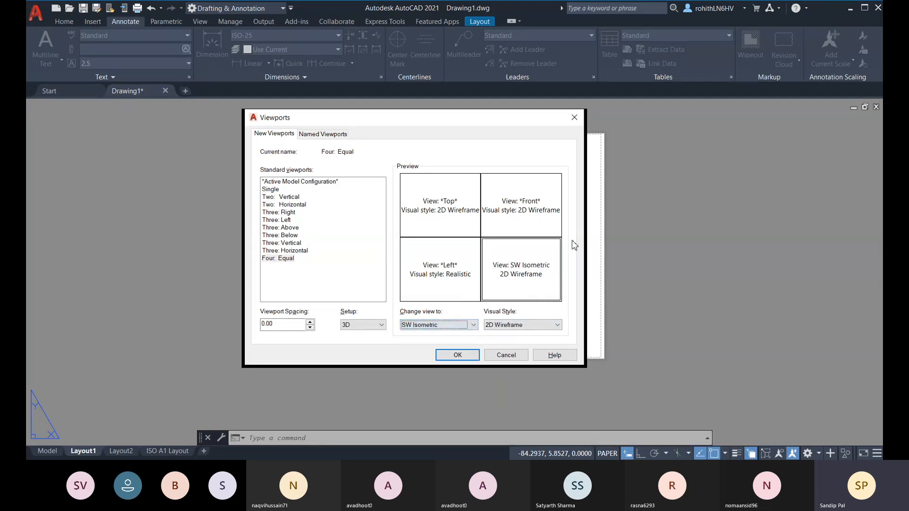
click(505, 322)
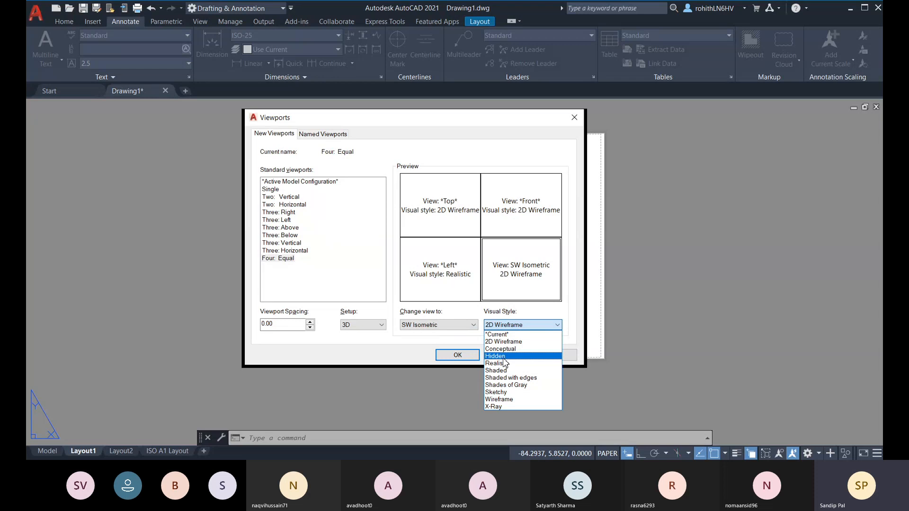
click(495, 363)
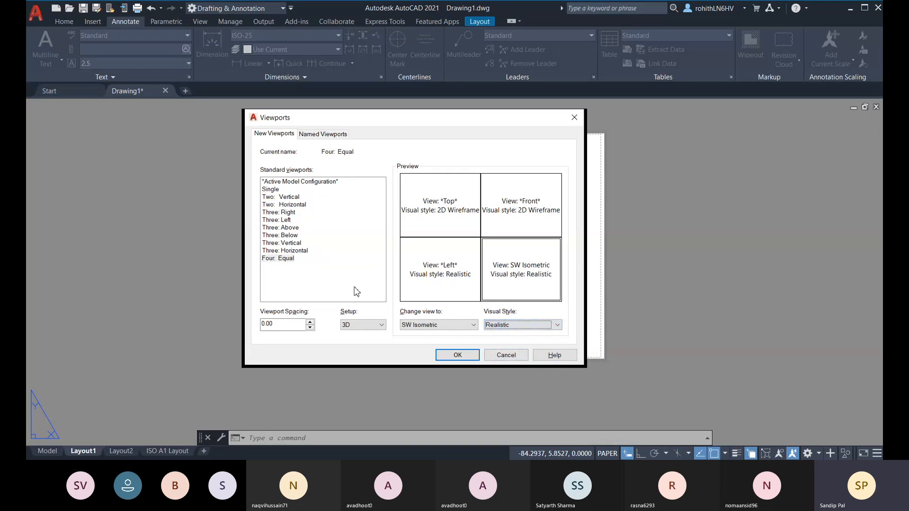
Step: Try to place a Single viewport by corners near the page's upper-left, using the 2D setup, Current view and 2D Wireframe style
click(270, 190)
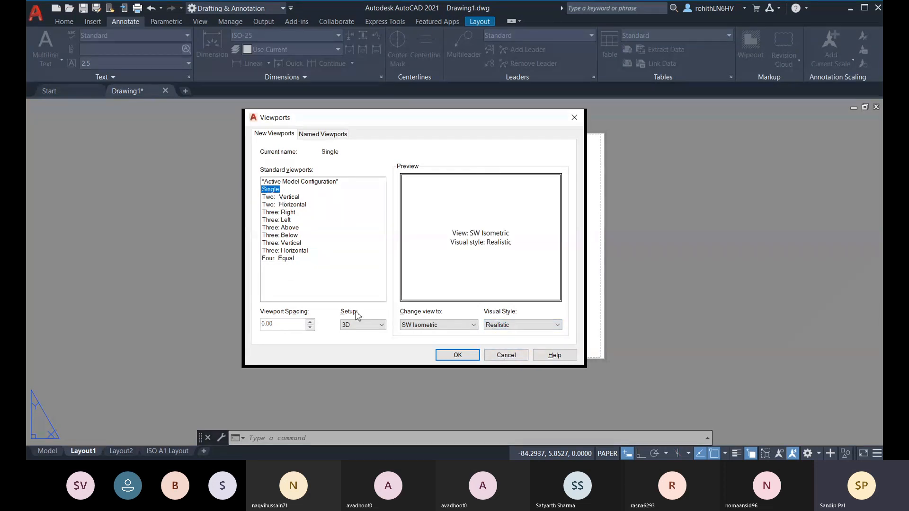
click(374, 325)
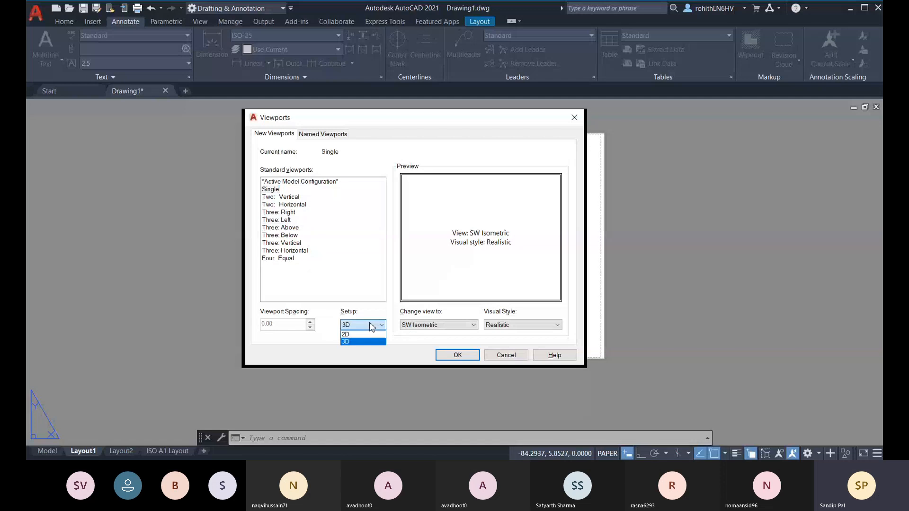
click(352, 333)
click(441, 326)
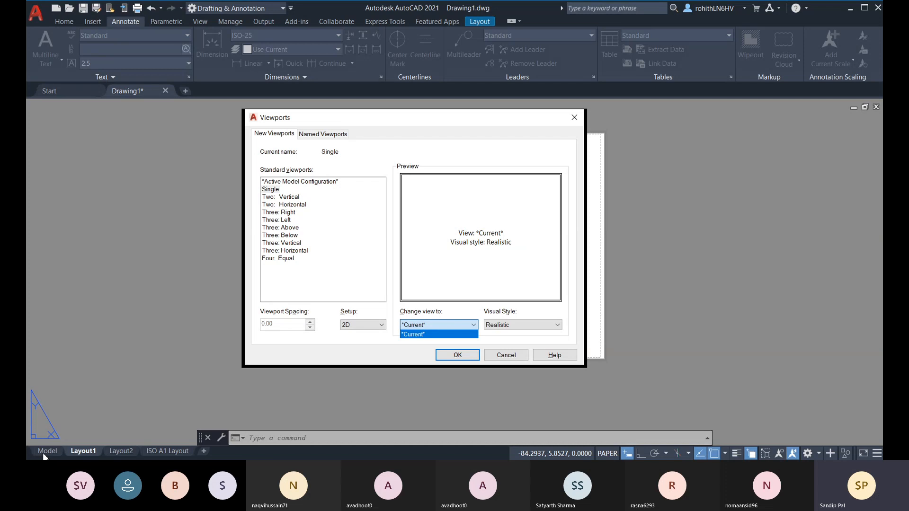
click(506, 325)
click(509, 328)
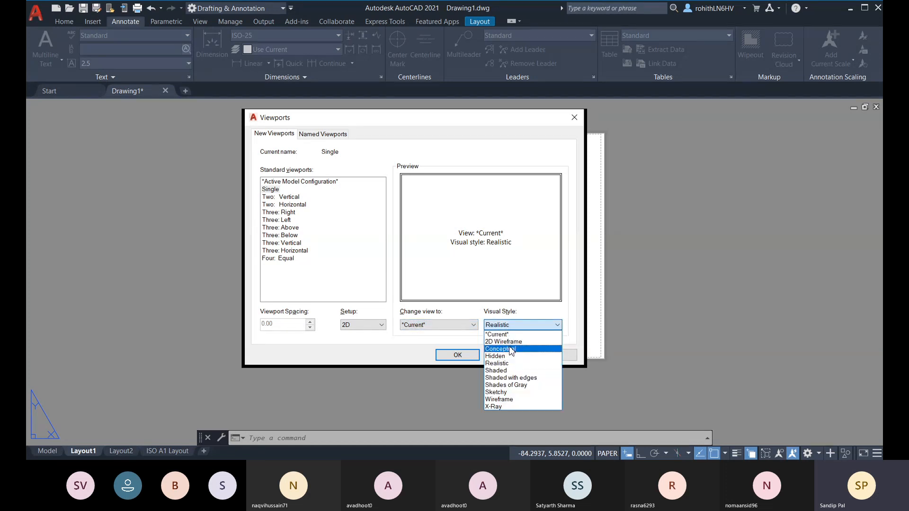
click(502, 342)
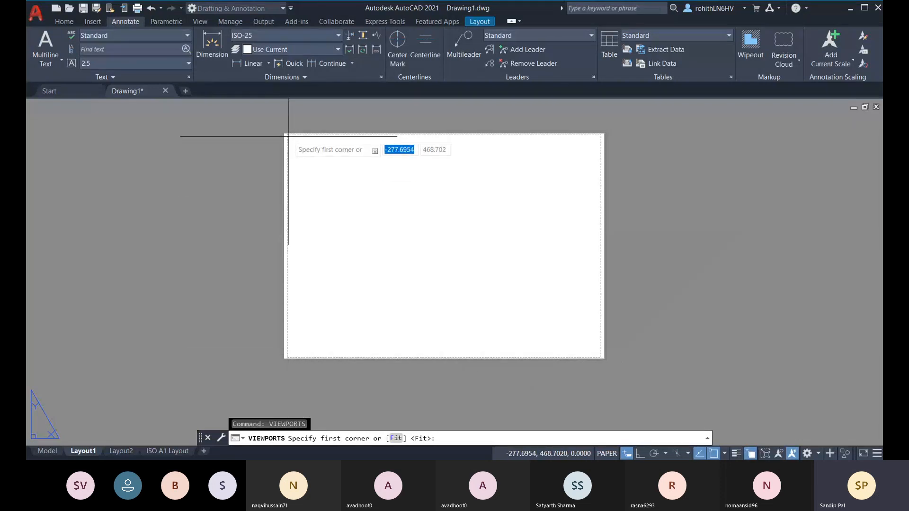
click(295, 141)
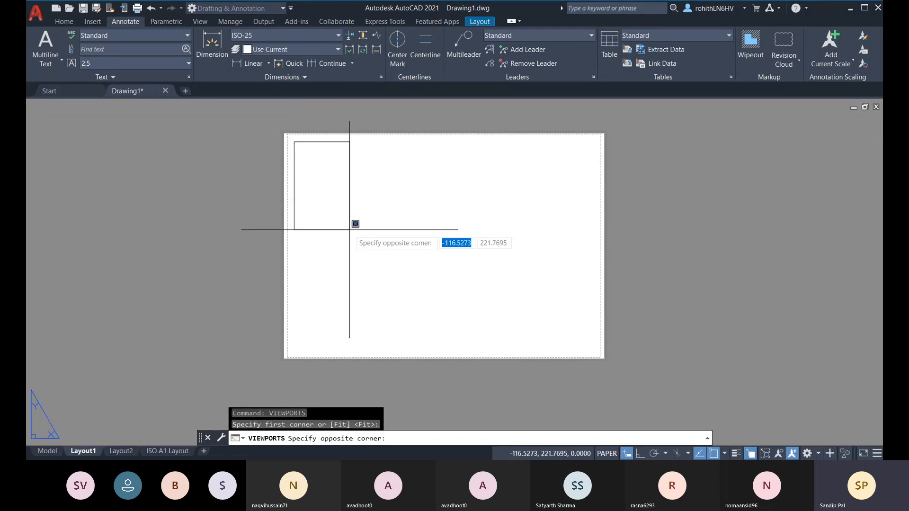
key(Escape)
Step: Create a viewport from the active model configuration and fit it to the whole Layout1 page
key(Return)
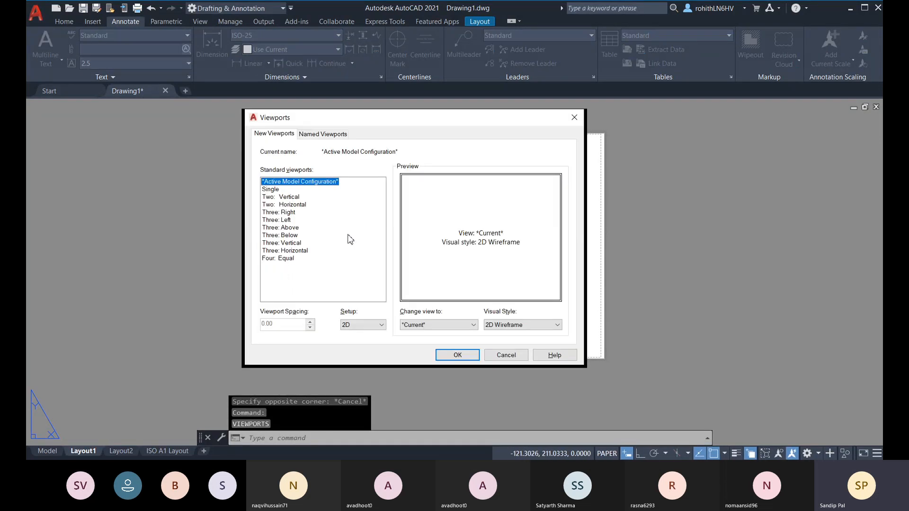
click(456, 358)
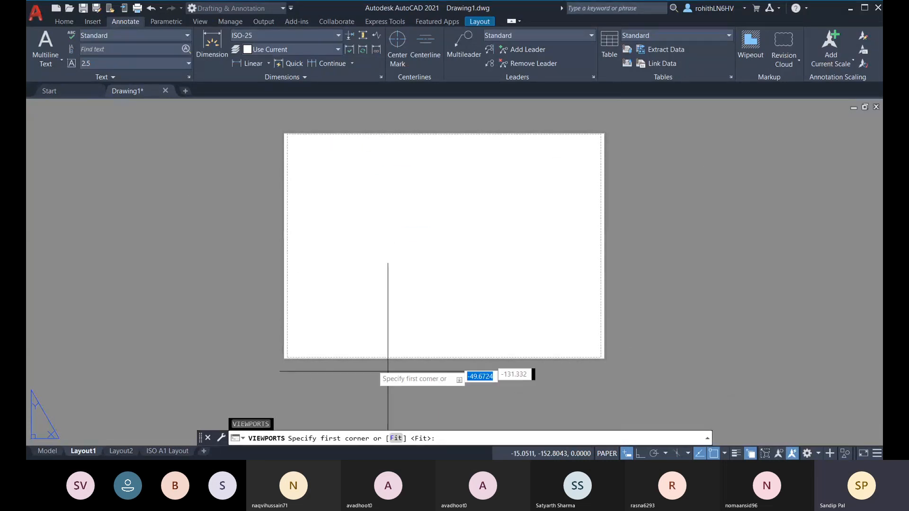
click(396, 439)
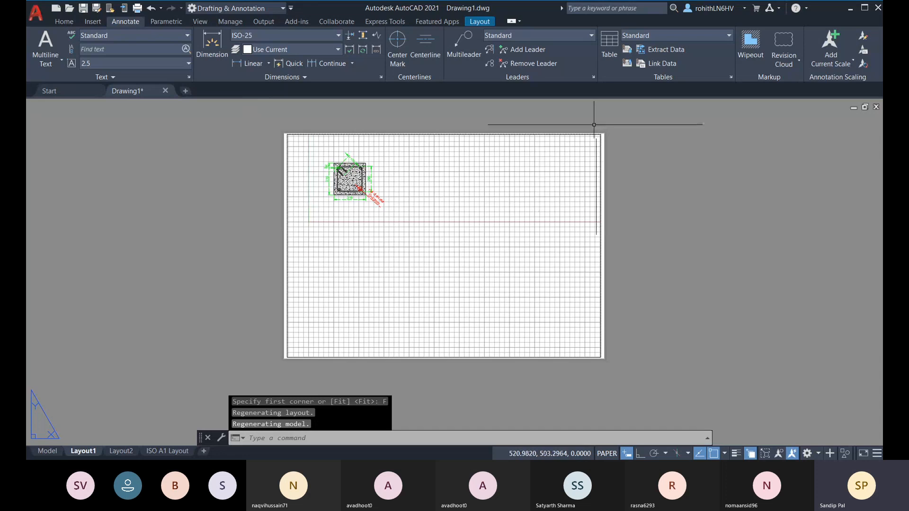
middle_drag(313, 239, 281, 250)
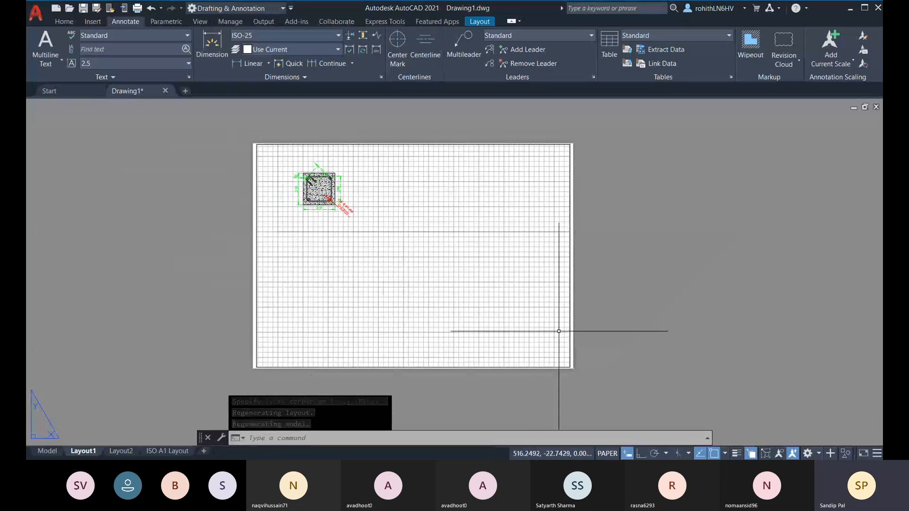
Step: Select the page-sized viewport and try the scales 1:8 and 2:1 on it
click(571, 319)
middle_drag(453, 322, 396, 286)
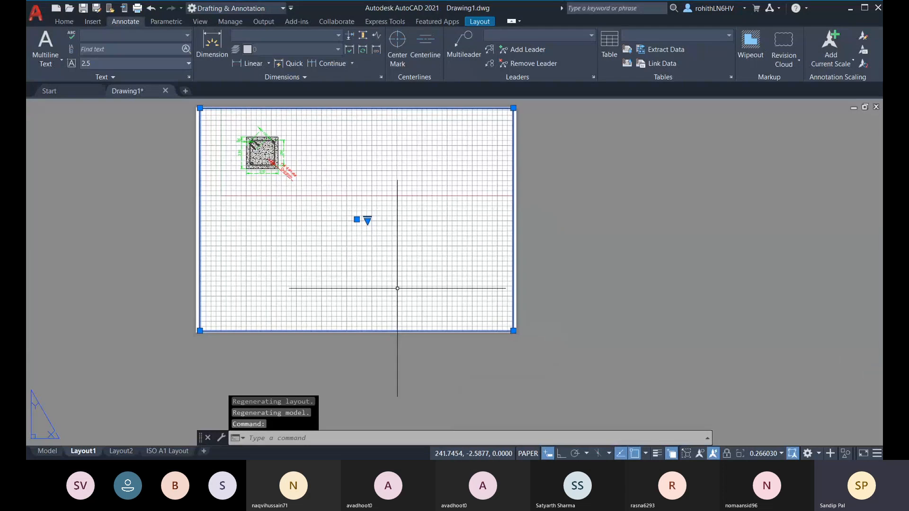
click(276, 280)
middle_drag(307, 278, 366, 284)
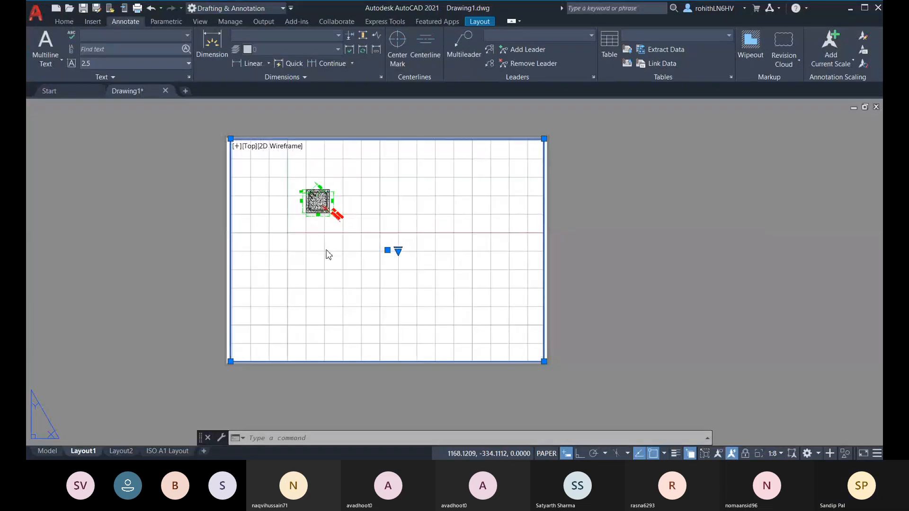
click(765, 193)
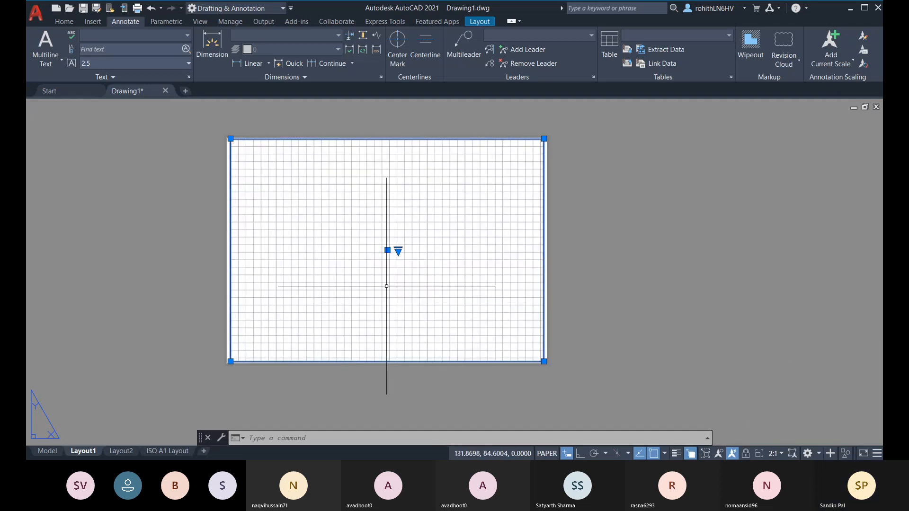
Step: Activate the viewport and pan its model view to the lower-right corner of the column detail
double_click(334, 243)
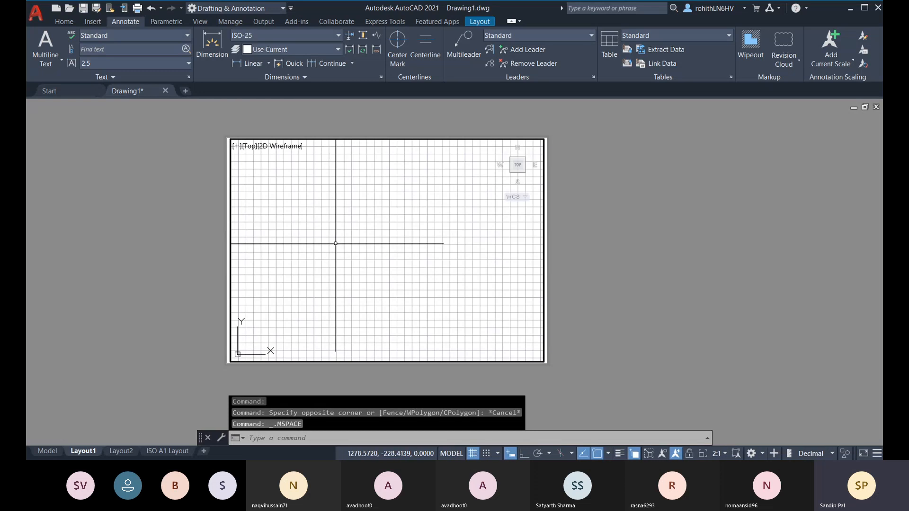
middle_drag(336, 244, 403, 302)
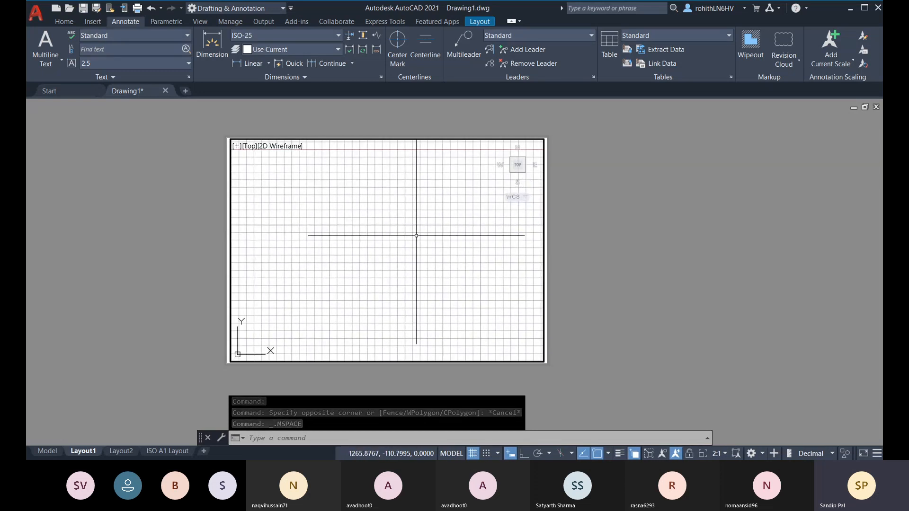
middle_drag(417, 236, 393, 276)
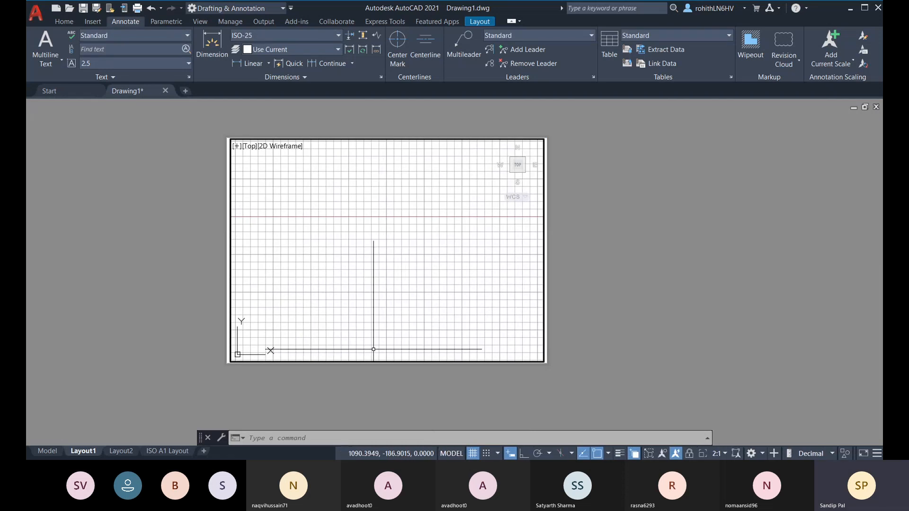
middle_drag(345, 251, 445, 357)
middle_drag(362, 300, 485, 362)
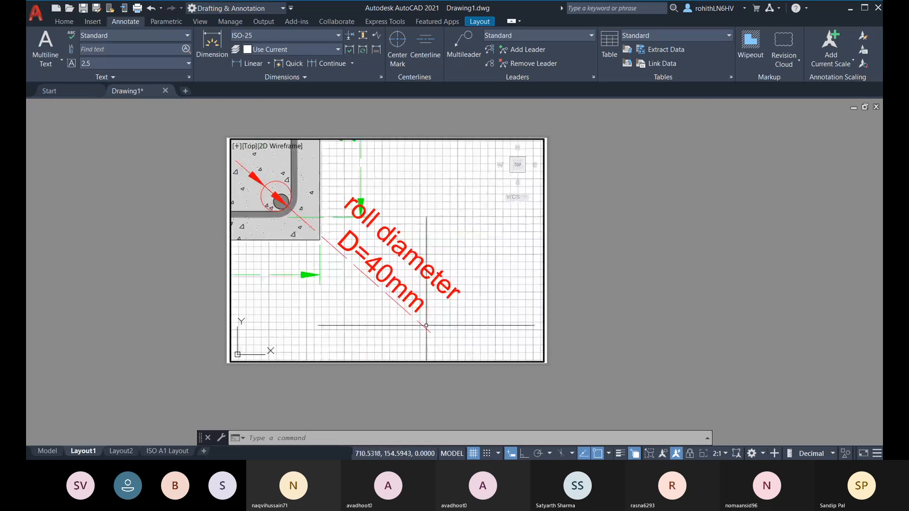
middle_drag(401, 318, 505, 389)
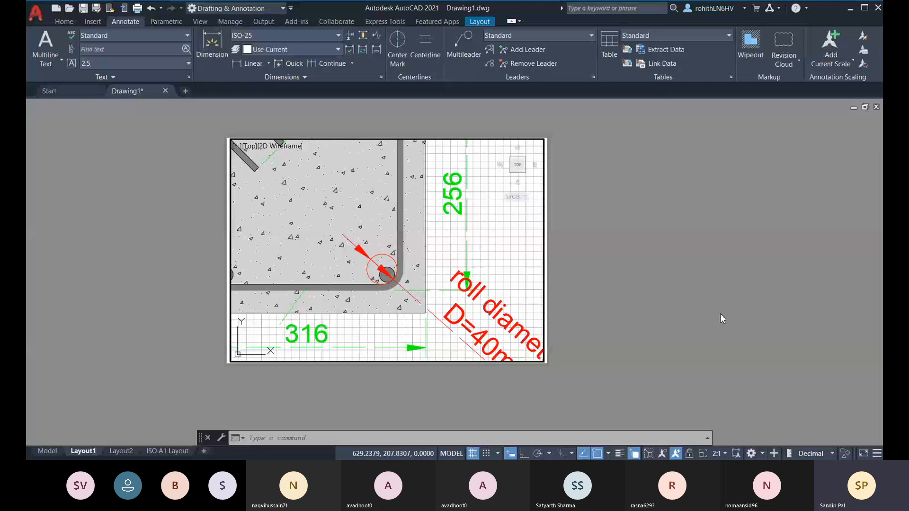
Step: Try the scales 4:1 and 1:2 in the active viewport, turn off its grid and return to paper space
click(725, 358)
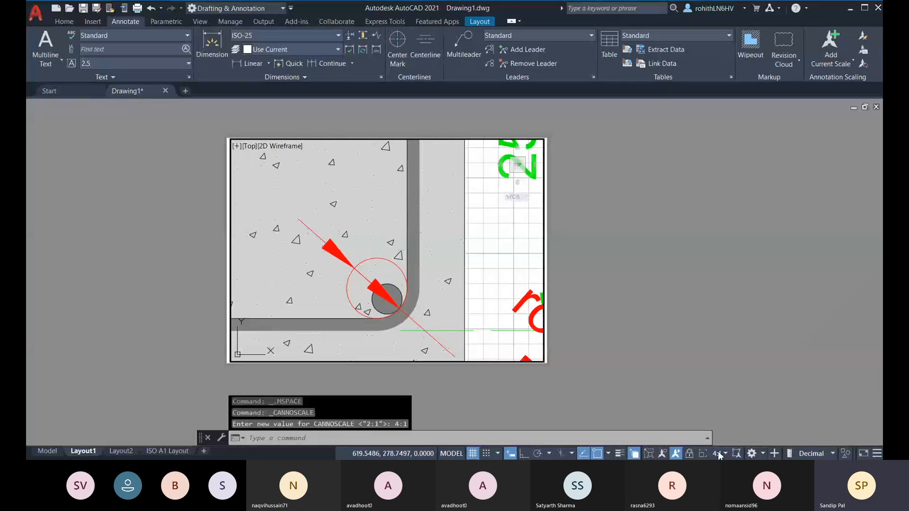
click(714, 192)
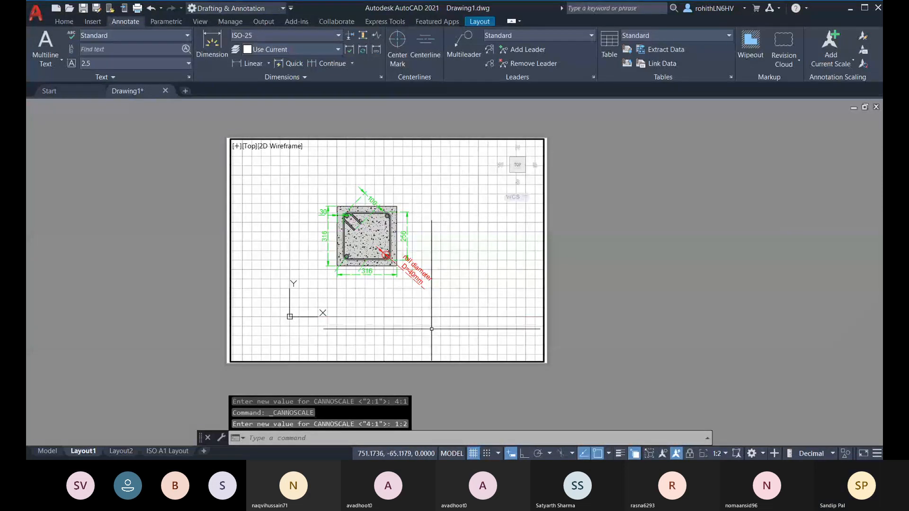
click(473, 453)
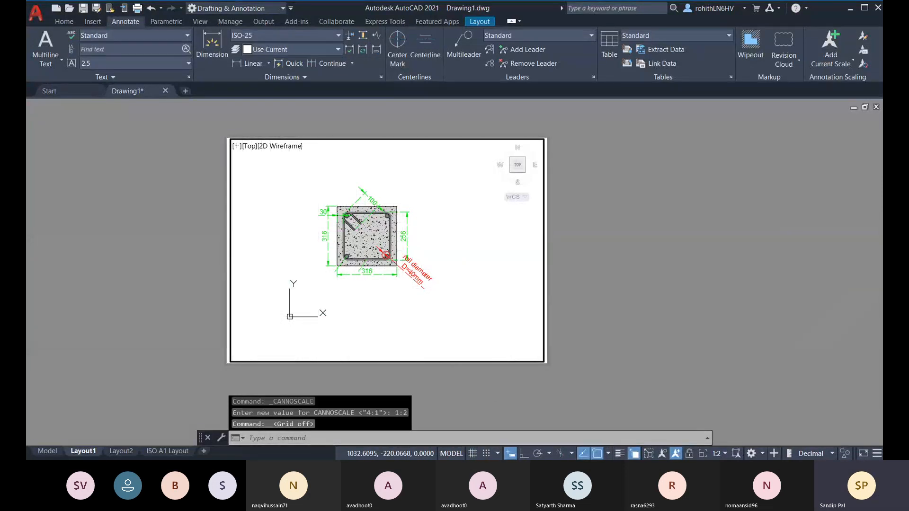
double_click(598, 239)
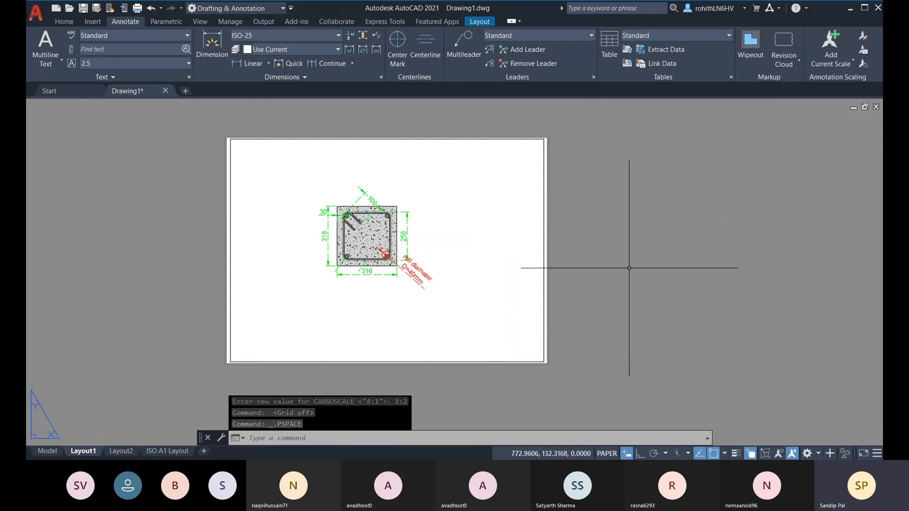
click(788, 370)
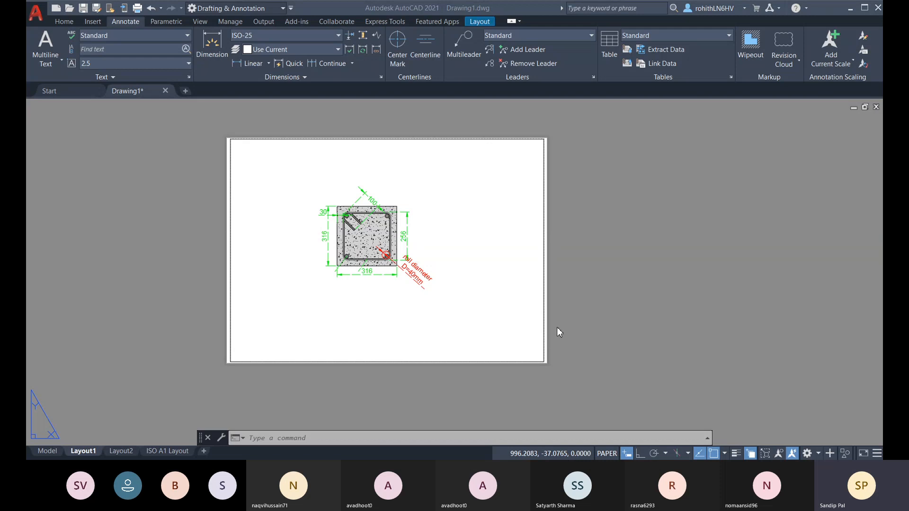
Step: Select the page-sized viewport by its border and set its scale to 1:1
click(543, 312)
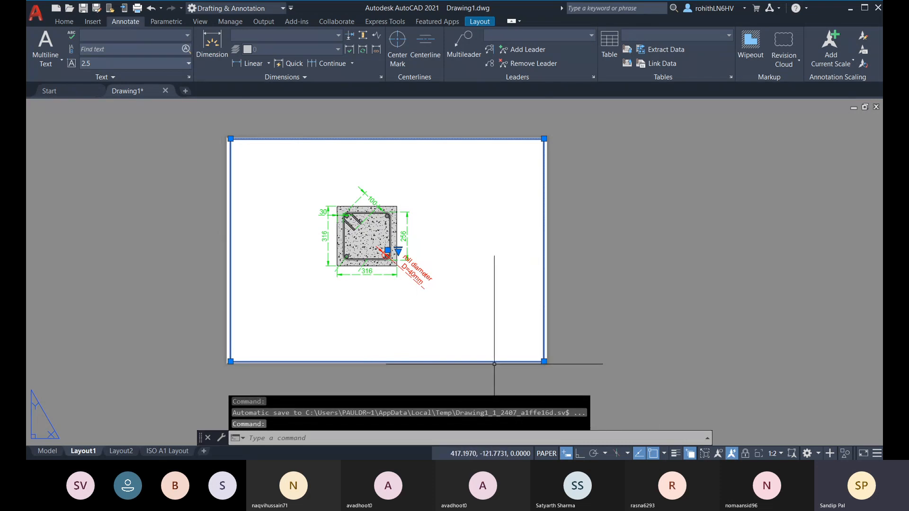
click(691, 356)
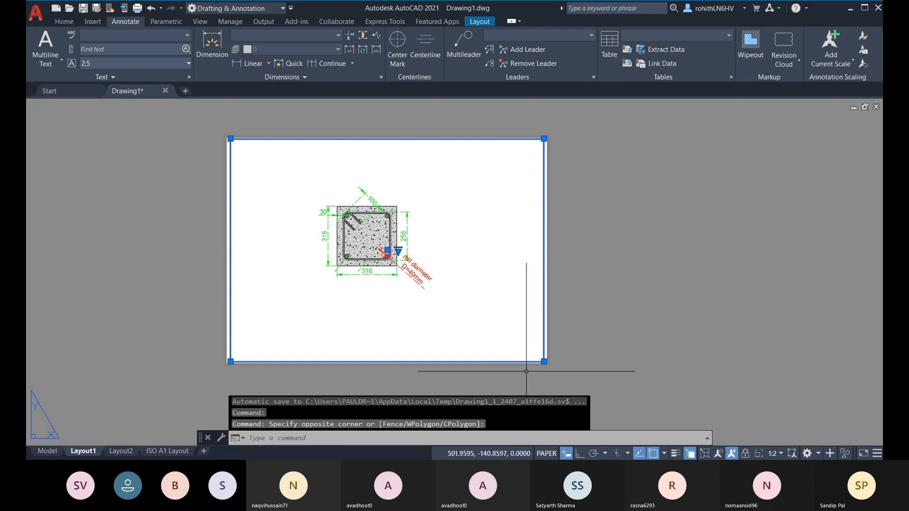
click(775, 453)
click(771, 178)
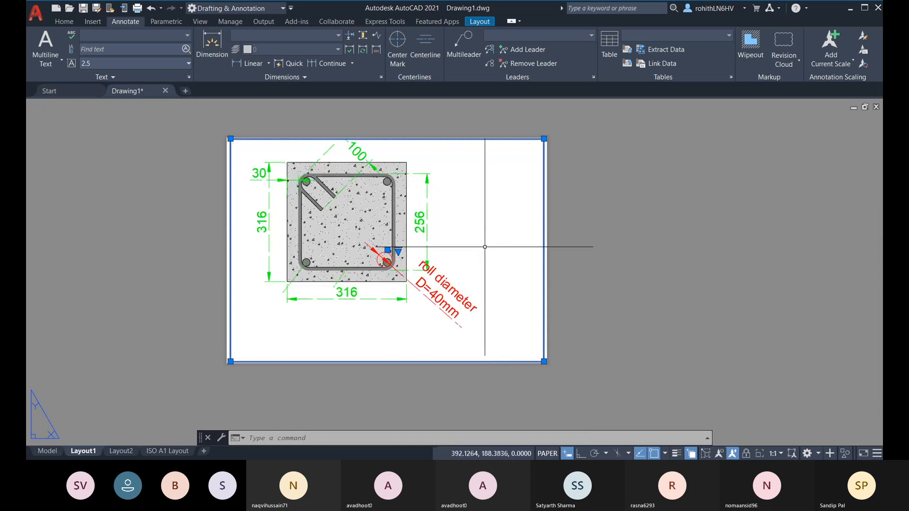
Step: Activate the viewport, centre the column detail with all its dimensions inside it, and lock the viewport display
double_click(489, 263)
mouse_move(458, 244)
middle_down()
mouse_move(473, 282)
mouse_move(473, 270)
mouse_move(484, 272)
middle_up()
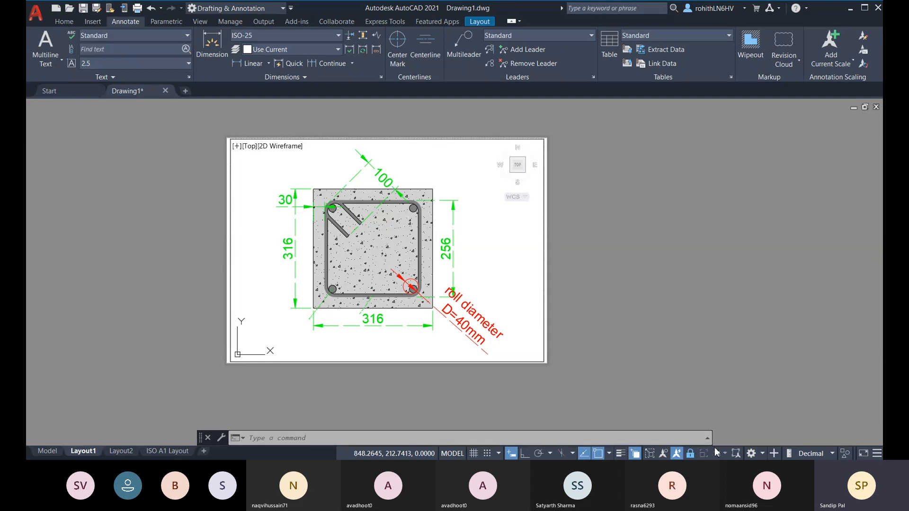
Step: Test the view lock by zooming and panning with the pointer over the column detail
scroll(366, 241, down, 2)
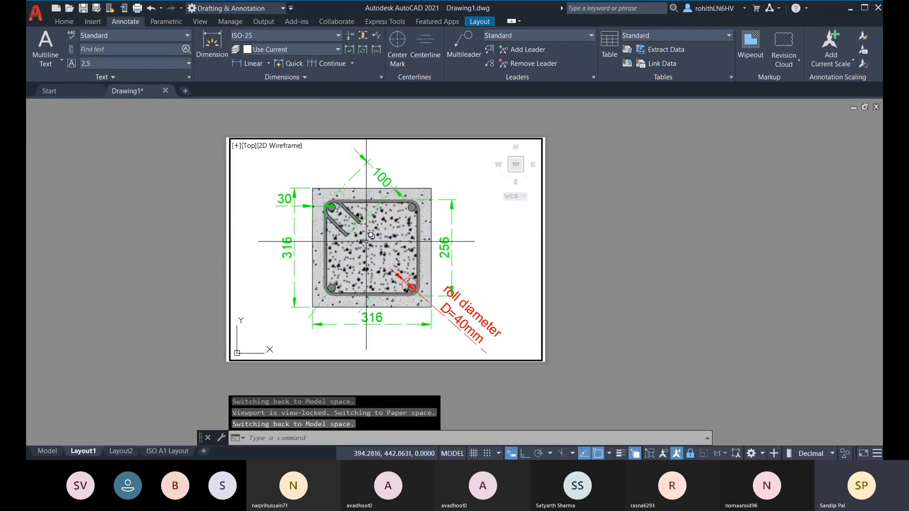
scroll(366, 241, down, 6)
scroll(297, 202, up, 4)
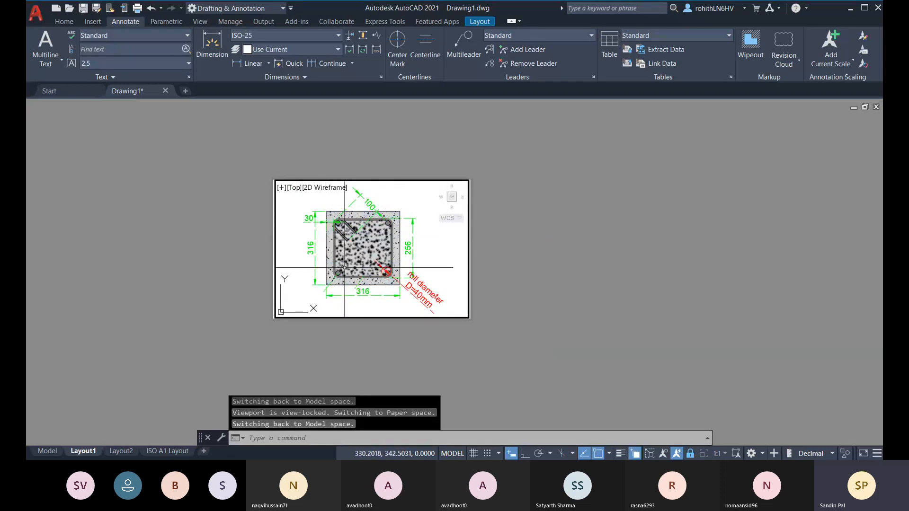
middle_drag(403, 336, 414, 339)
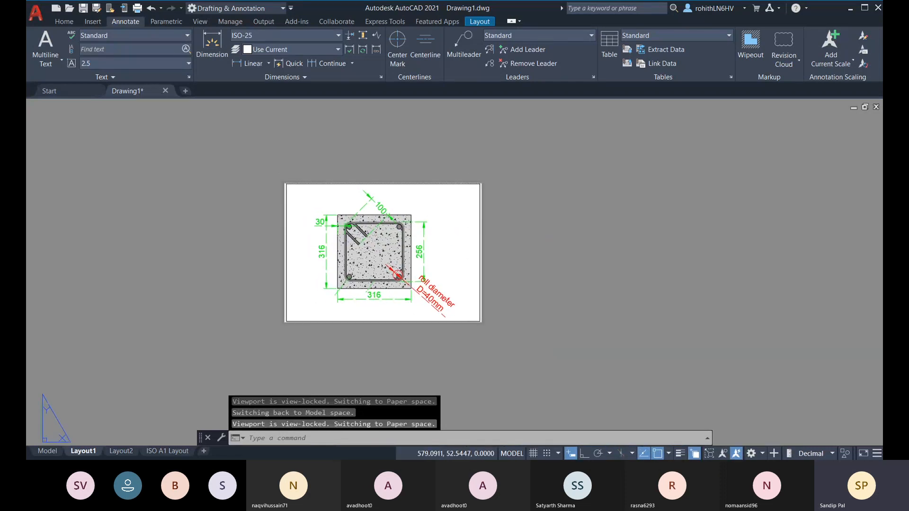
Step: Unlock the active viewport, test zooming inside it, and set its scale back to 1:1
click(690, 453)
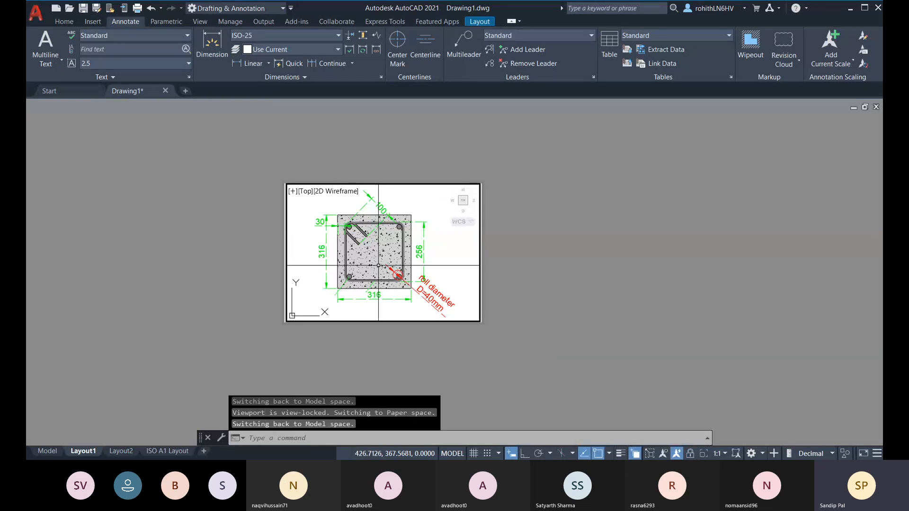
scroll(431, 251, down, 1)
scroll(437, 256, down, 2)
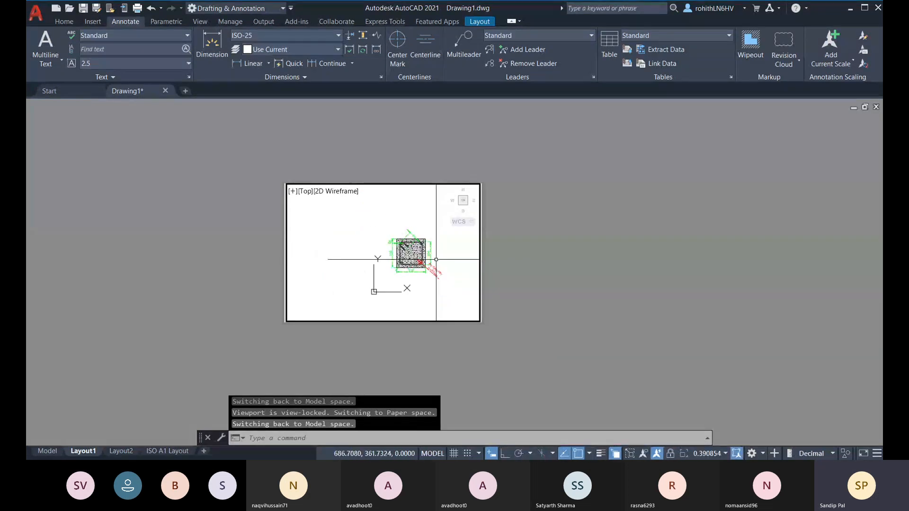
click(709, 454)
click(686, 178)
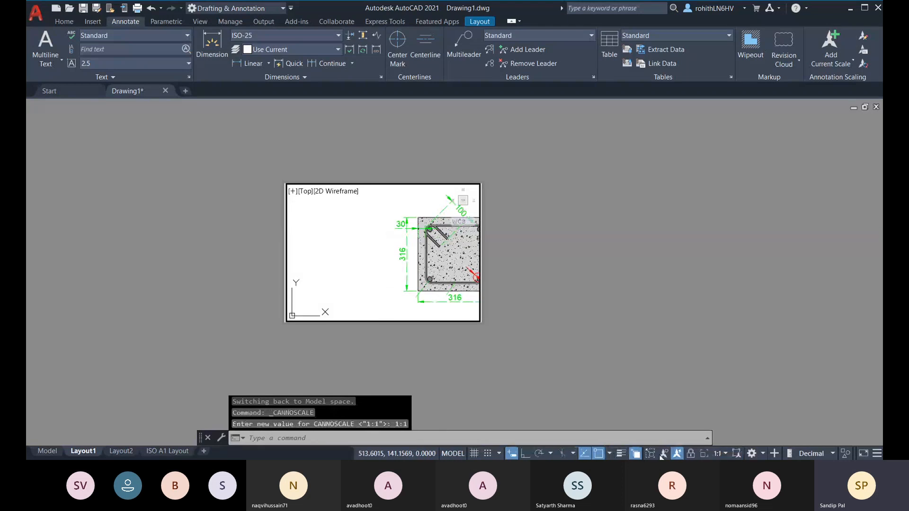
Step: Centre the column detail with its dimensions in the viewport, lock the viewport display and return to paper space
middle_drag(380, 267, 304, 260)
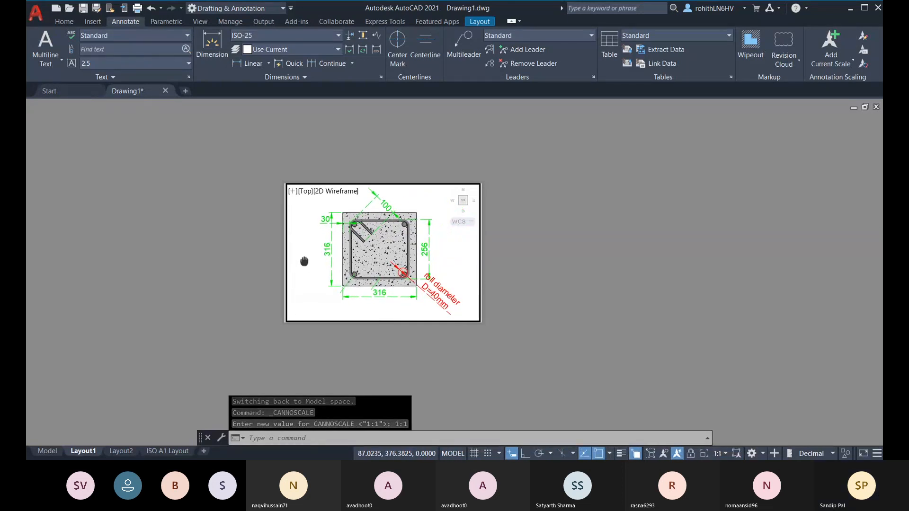
click(690, 455)
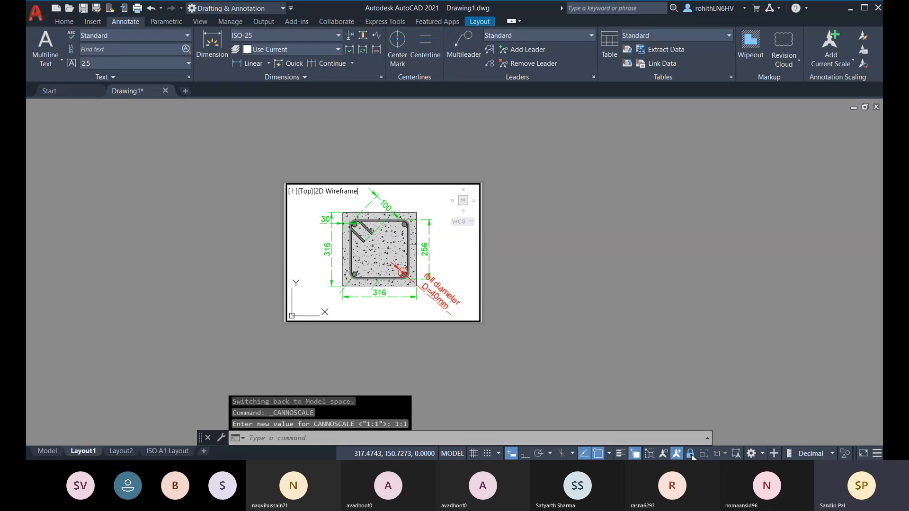
double_click(524, 252)
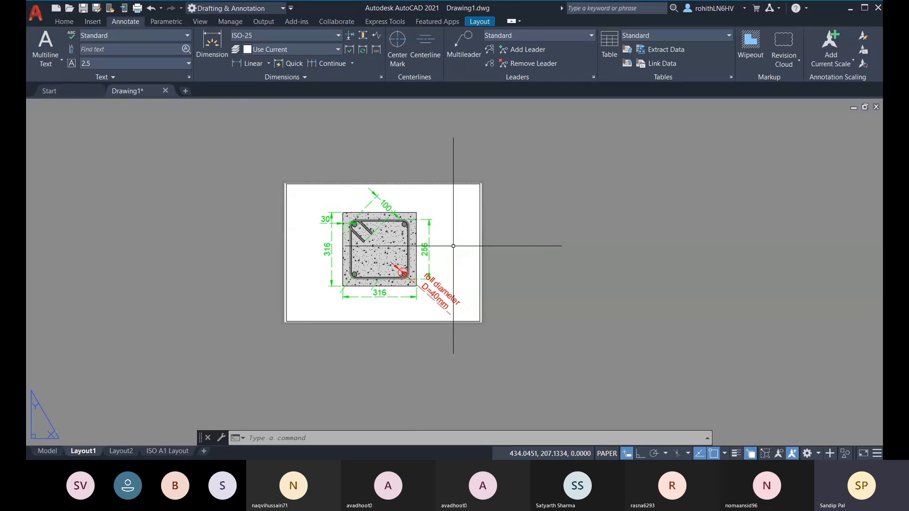
middle_drag(387, 243, 387, 242)
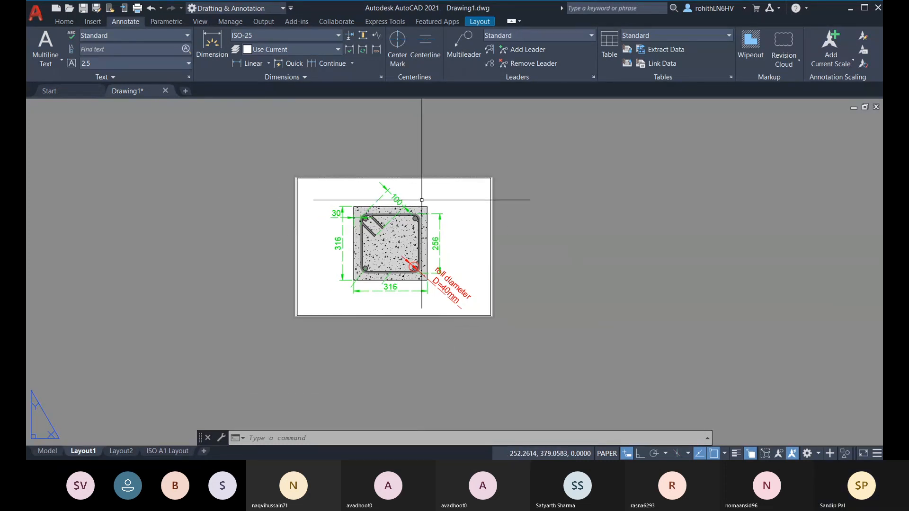
scroll(420, 197, up, 5)
scroll(449, 255, down, 3)
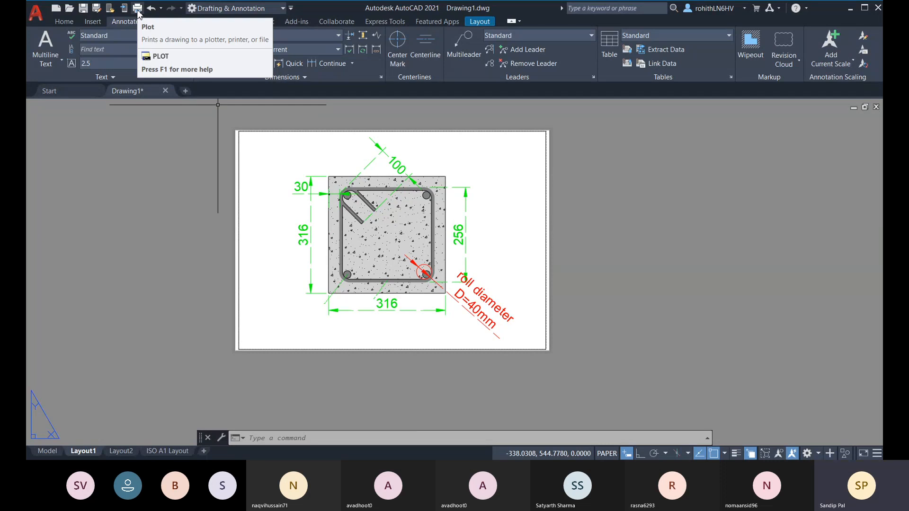
Step: Start the Plot command for Layout1 and continue with plotting a single sheet
text(p)
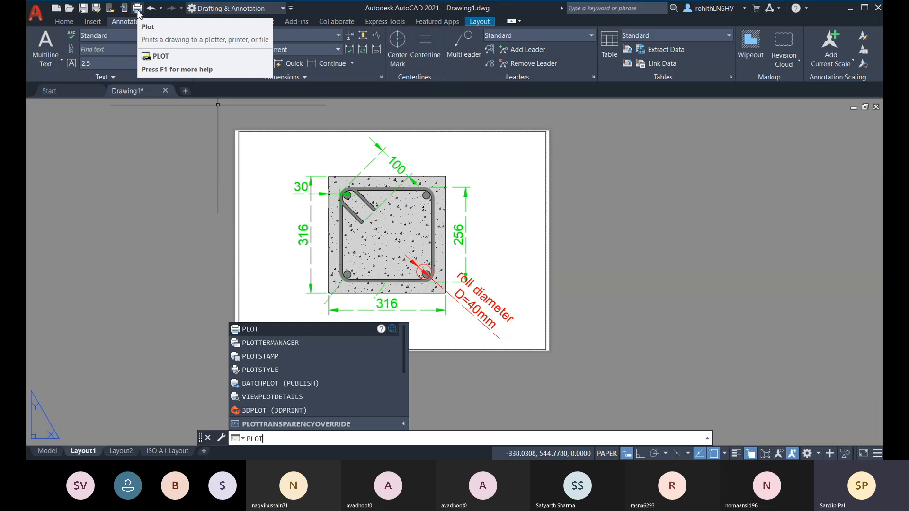
text(t)
key(Return)
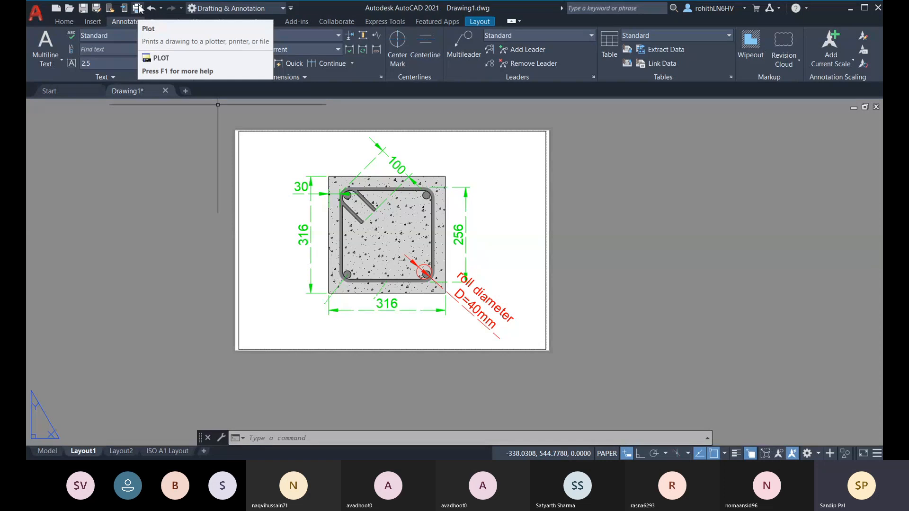
click(137, 8)
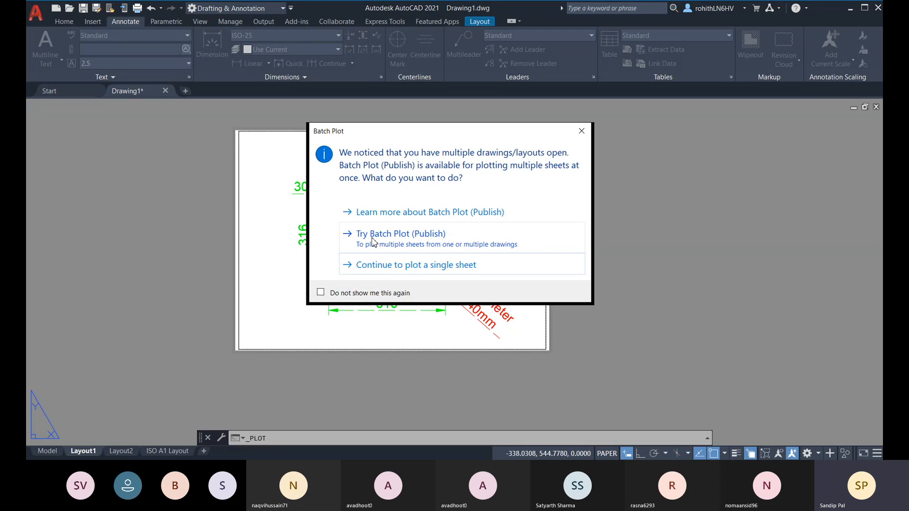
click(387, 268)
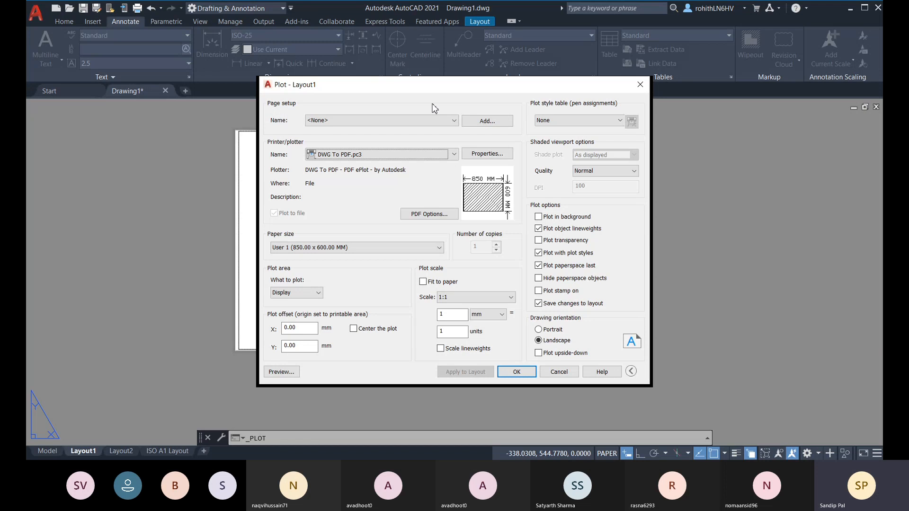
Step: Try the *ISO A1 Layout* page setup and switch to the <Previous plot> settings
click(333, 120)
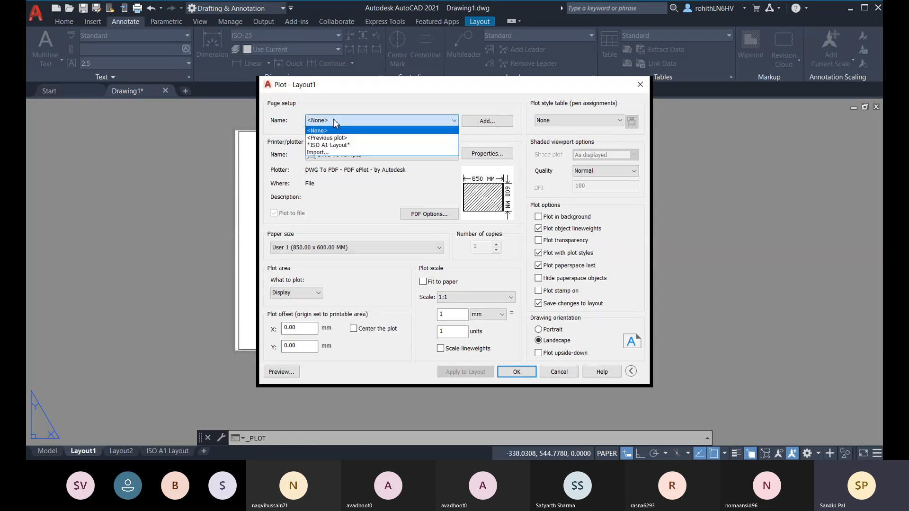
click(344, 146)
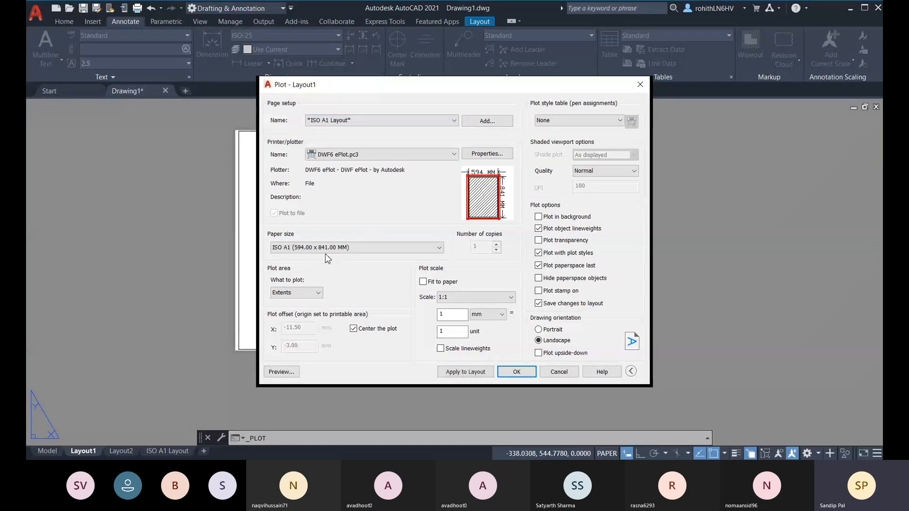
click(334, 120)
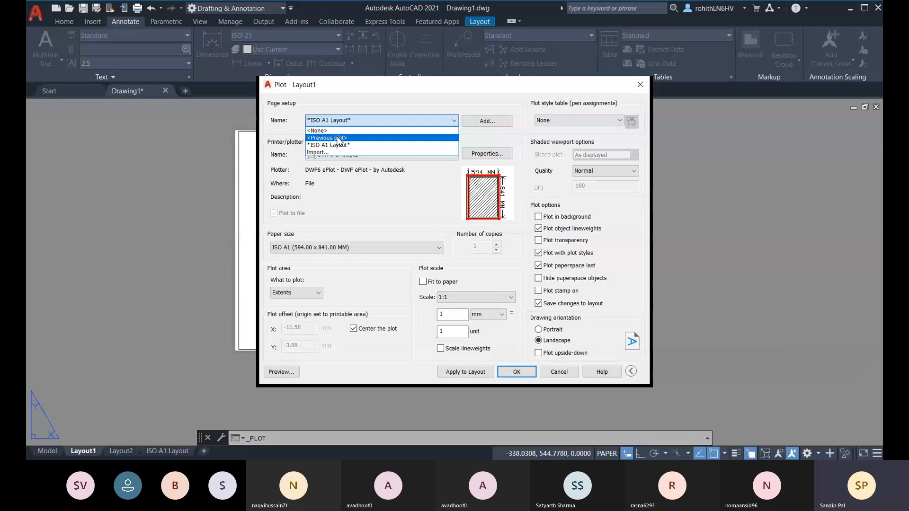
click(346, 139)
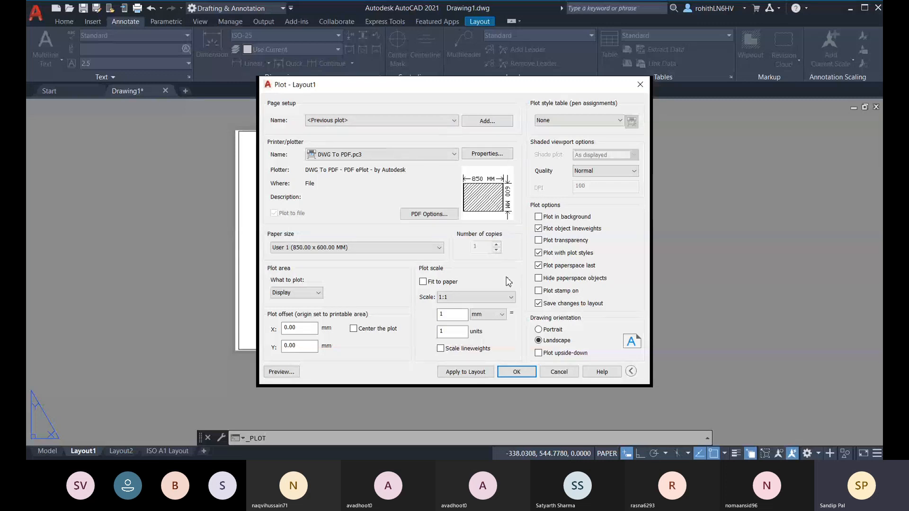
Step: Save the current plot settings as a new page setup named BATCH SUN
click(496, 118)
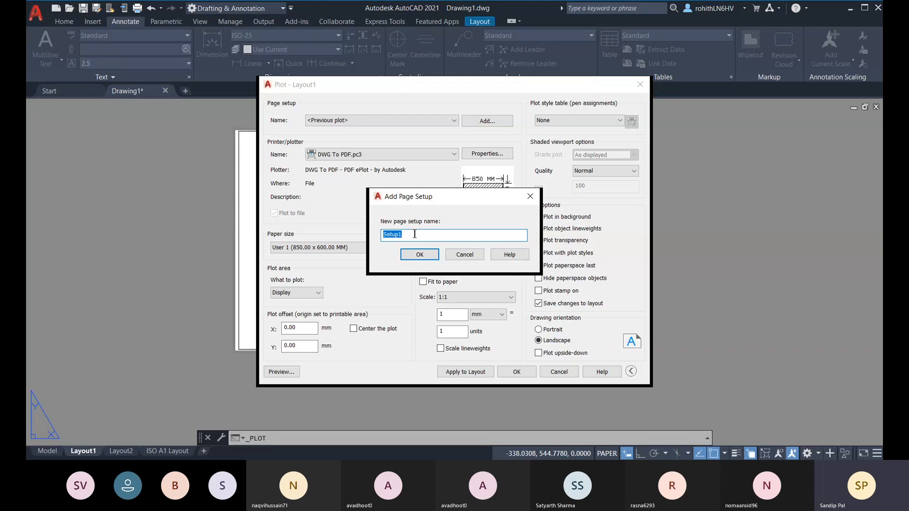
text(BATCH SUN)
click(416, 256)
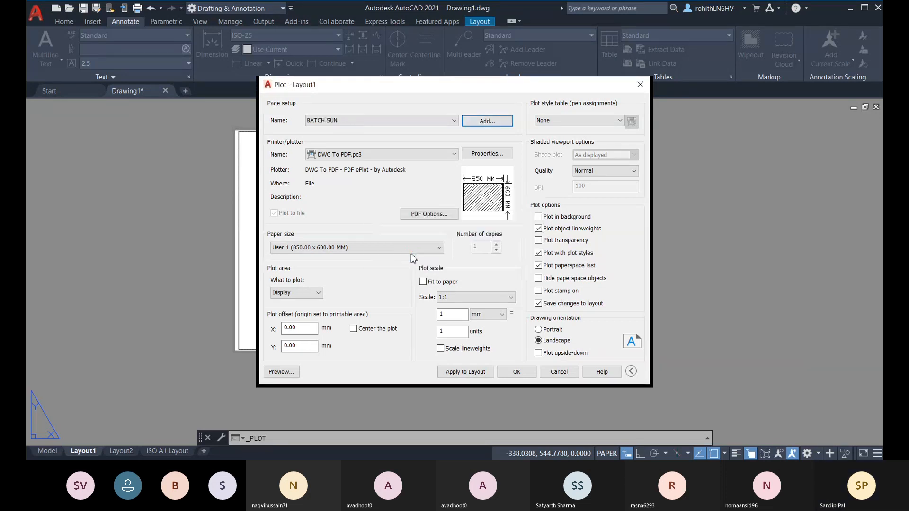
Step: Switch the page setup to *ISO A1 Layout* and back to BATCH SUN, and close the plot settings without plotting
click(397, 125)
click(310, 143)
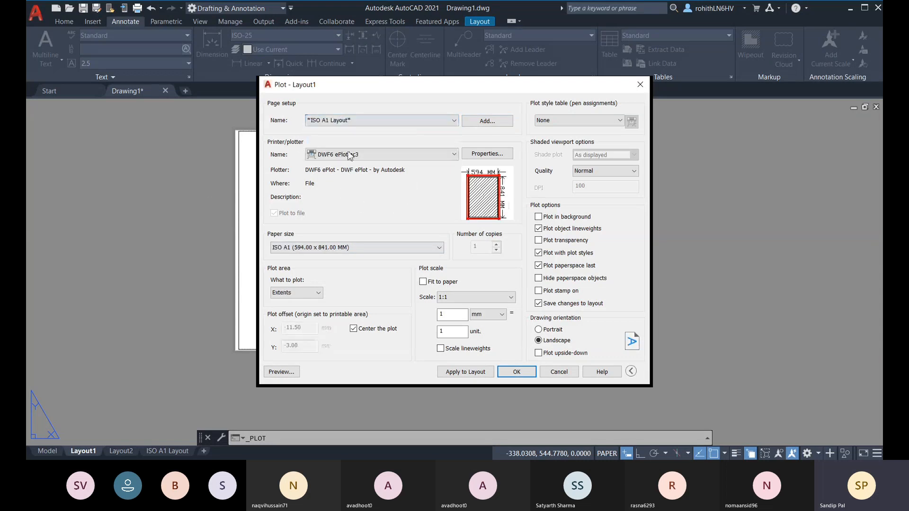
click(377, 122)
click(356, 158)
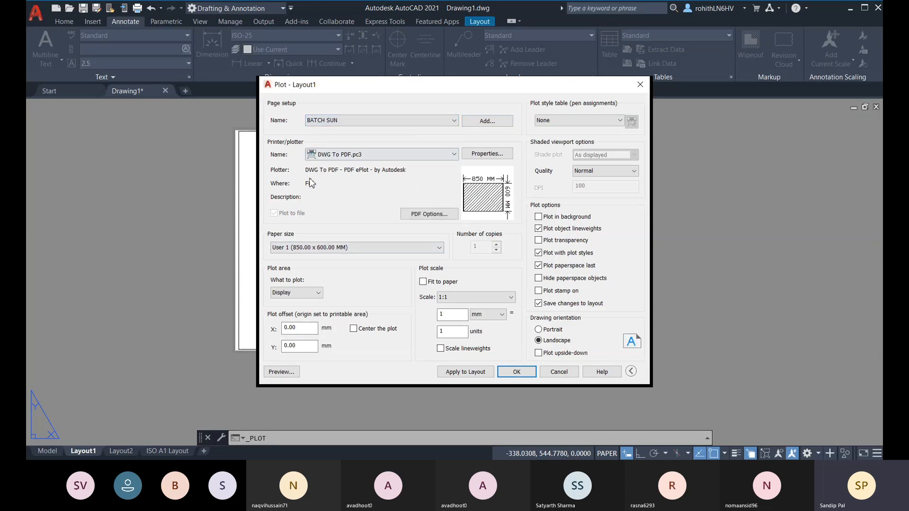
click(564, 378)
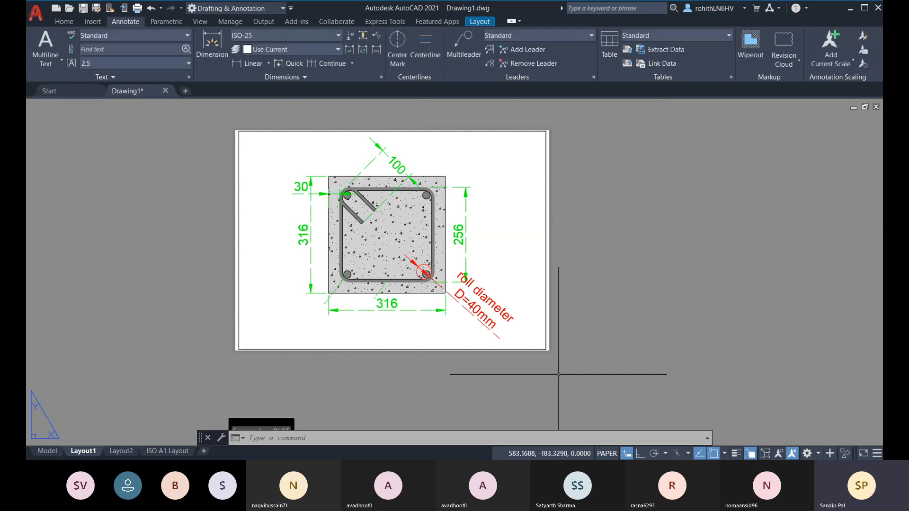
Step: Load the BATCH SUN page setup in the plot settings of Layout2 and cancel the plot
click(120, 451)
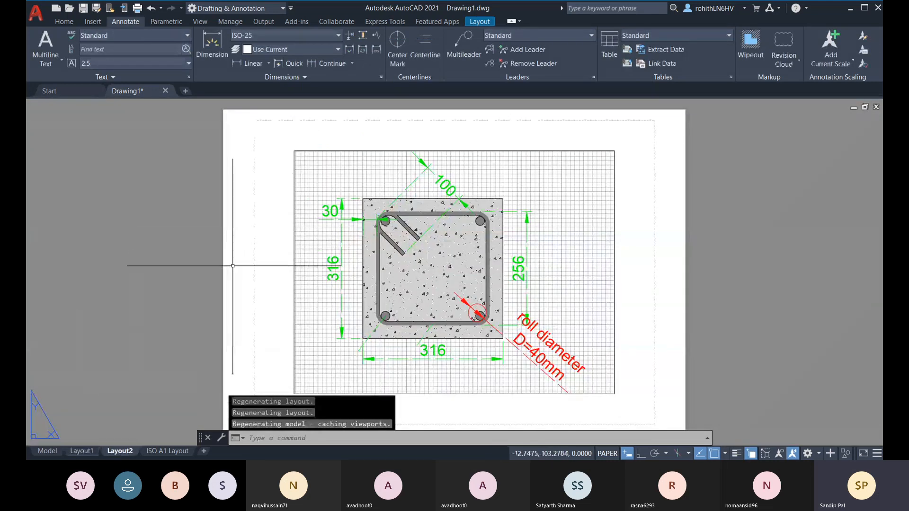
text(plot)
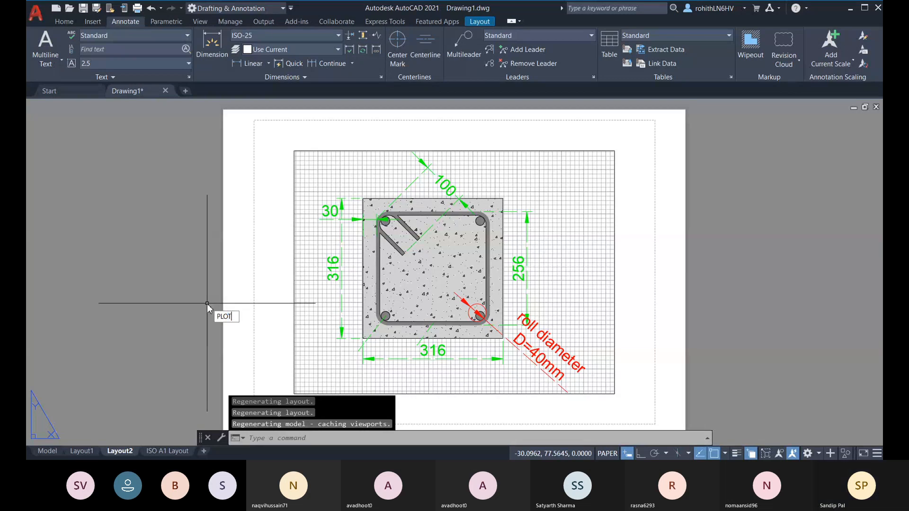
key(Return)
click(386, 265)
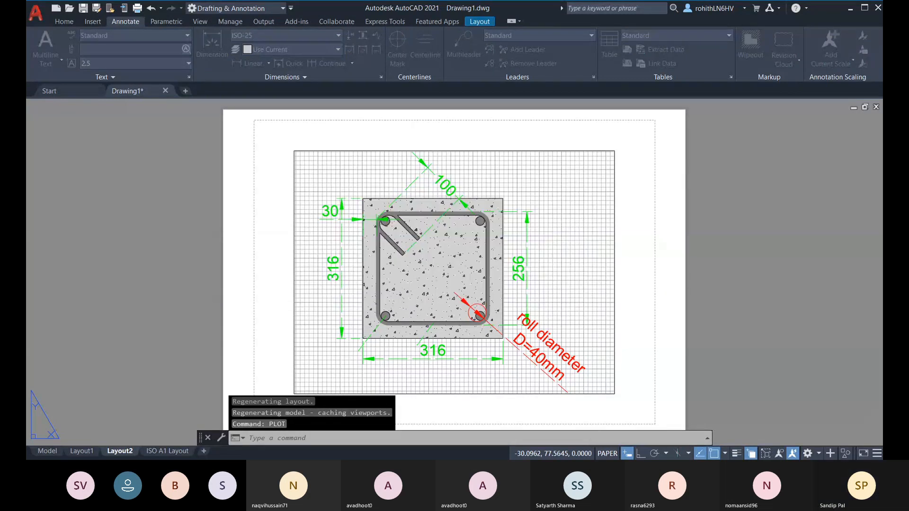
click(352, 119)
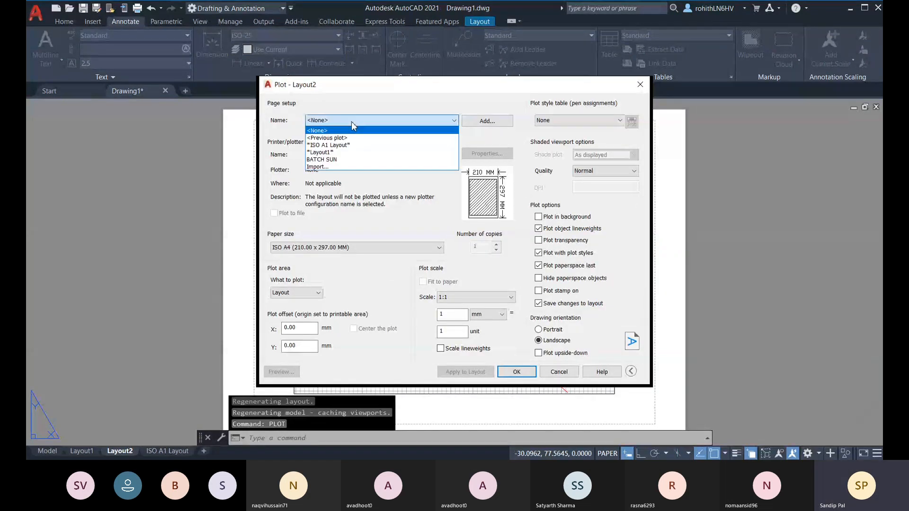
click(332, 154)
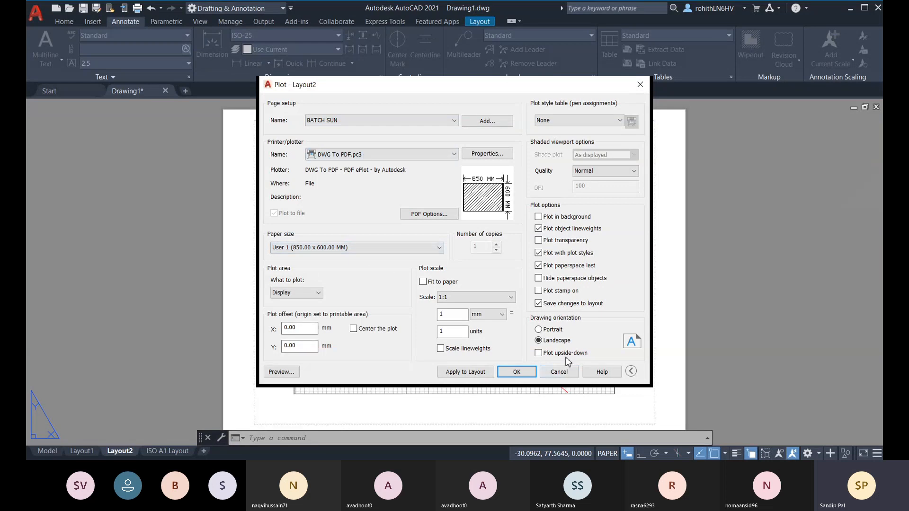
click(566, 373)
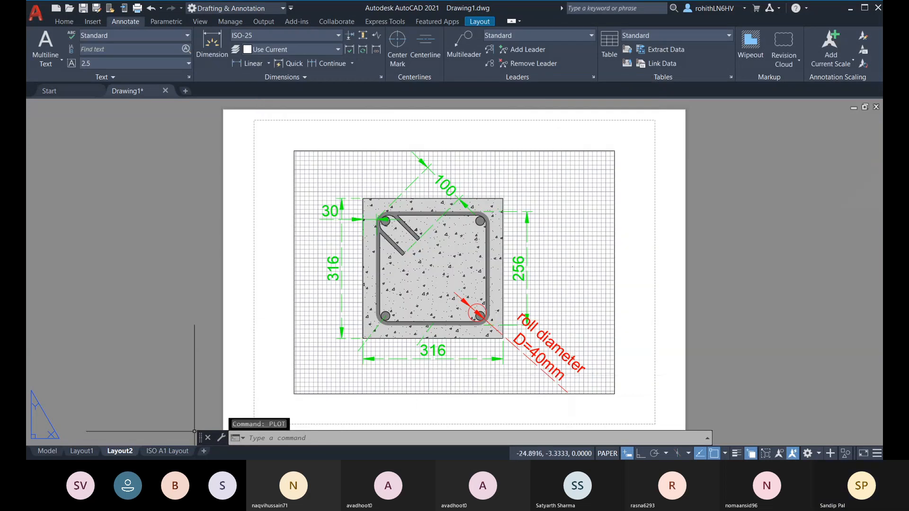
Step: Return to Layout1 and examine the column detail, its roll diameter label and the sheet margins
click(86, 452)
middle_drag(355, 304, 346, 314)
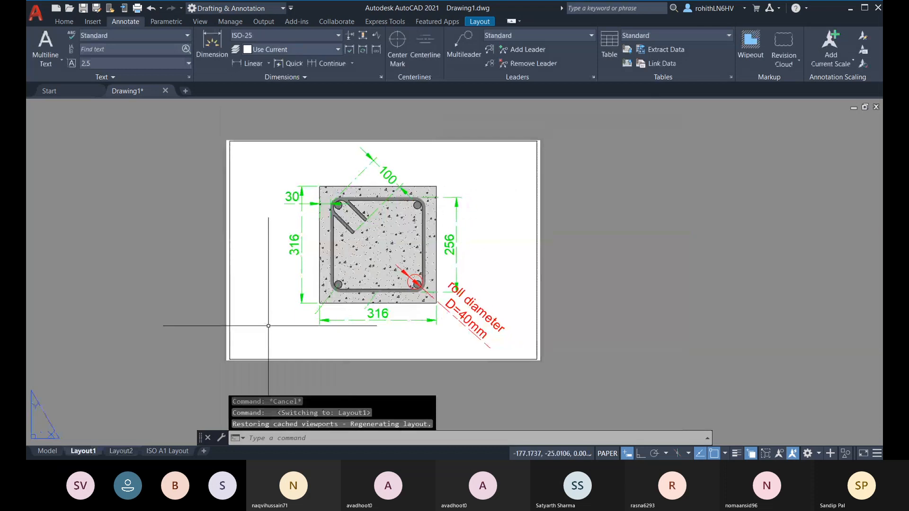
middle_drag(450, 349, 449, 343)
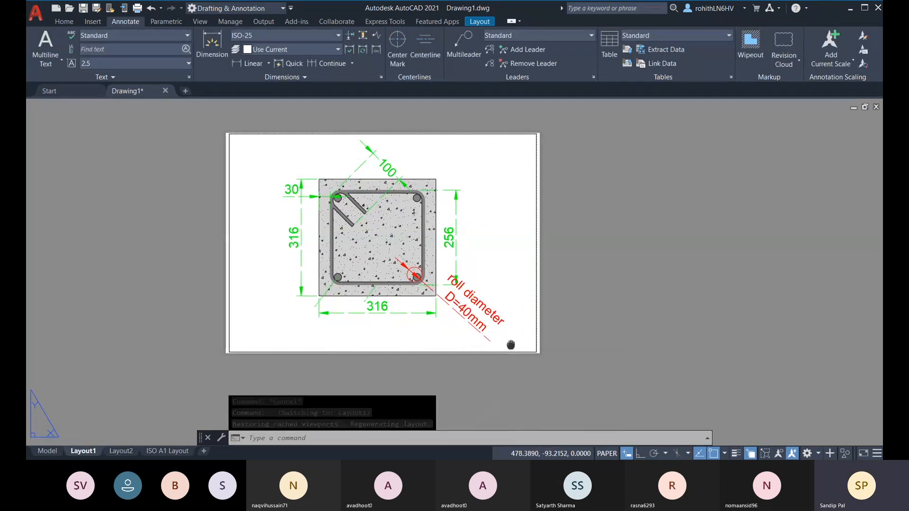
middle_drag(495, 345, 492, 339)
scroll(491, 338, up, 4)
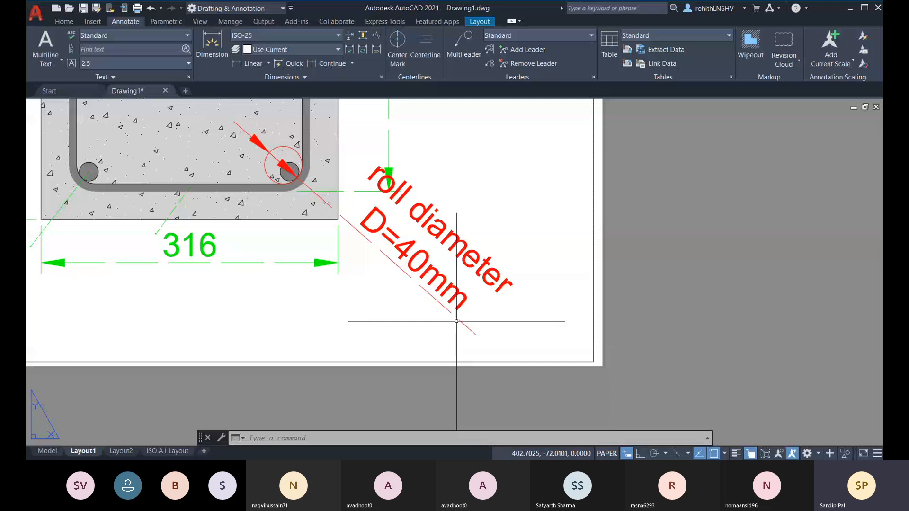
scroll(448, 307, down, 2)
middle_drag(445, 306, 446, 336)
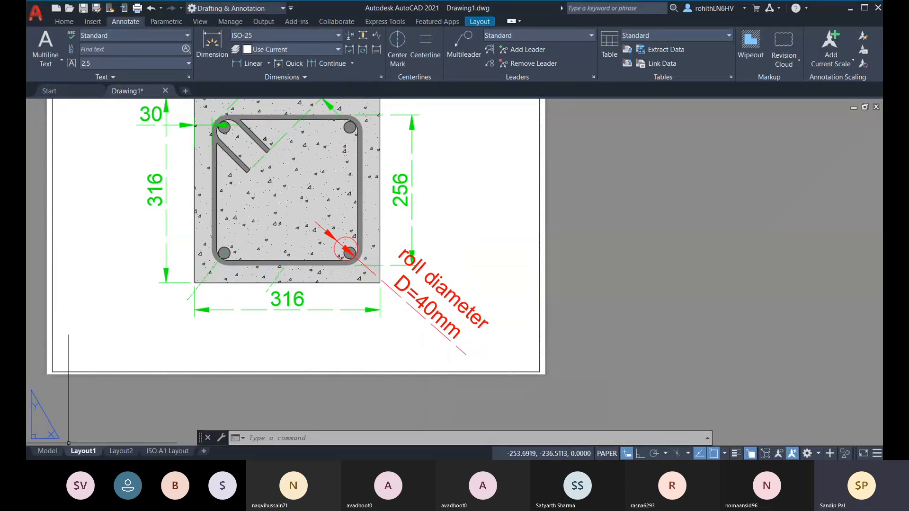
middle_drag(242, 180, 260, 229)
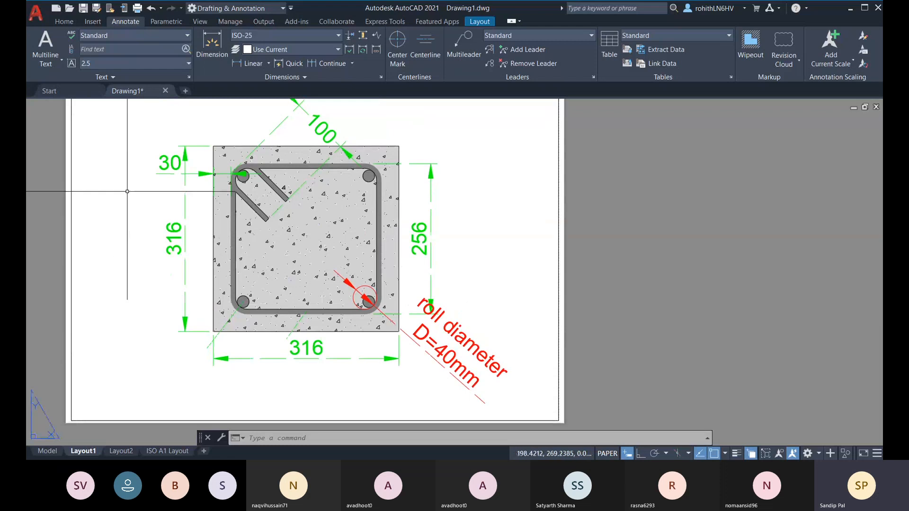
Step: Switch to model space and bring the dimensioned column detail into view
click(47, 451)
middle_drag(504, 328, 283, 332)
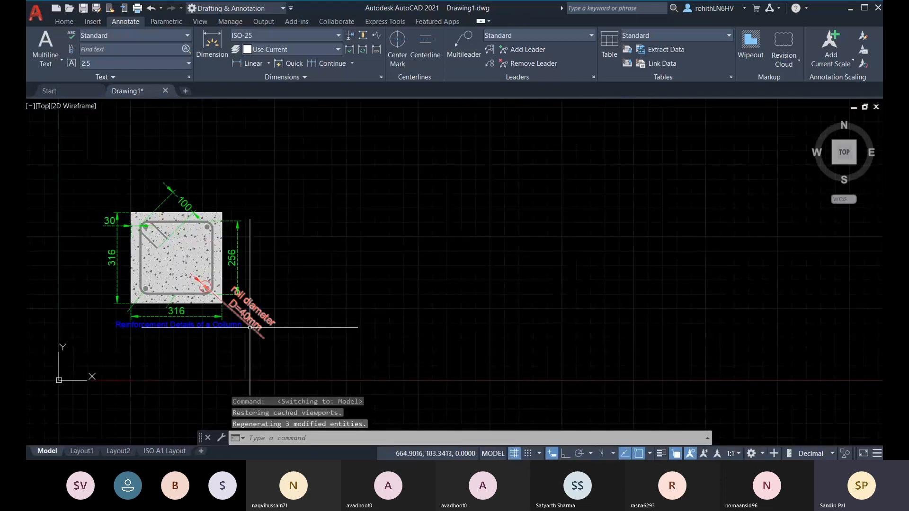
Step: Stretch the text of the red roll diameter dimension outward, swinging its dimension line to a flatter angle
click(241, 332)
scroll(242, 332, up, 4)
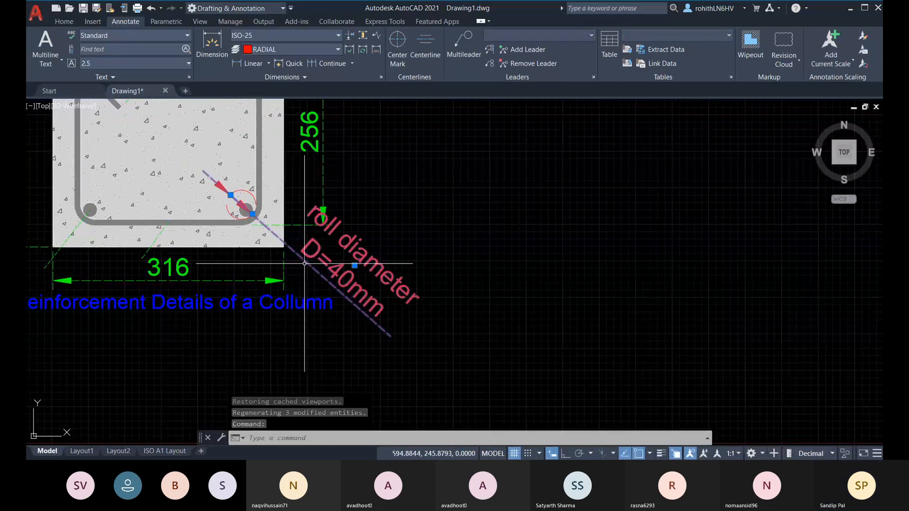
middle_drag(354, 266, 389, 285)
click(389, 286)
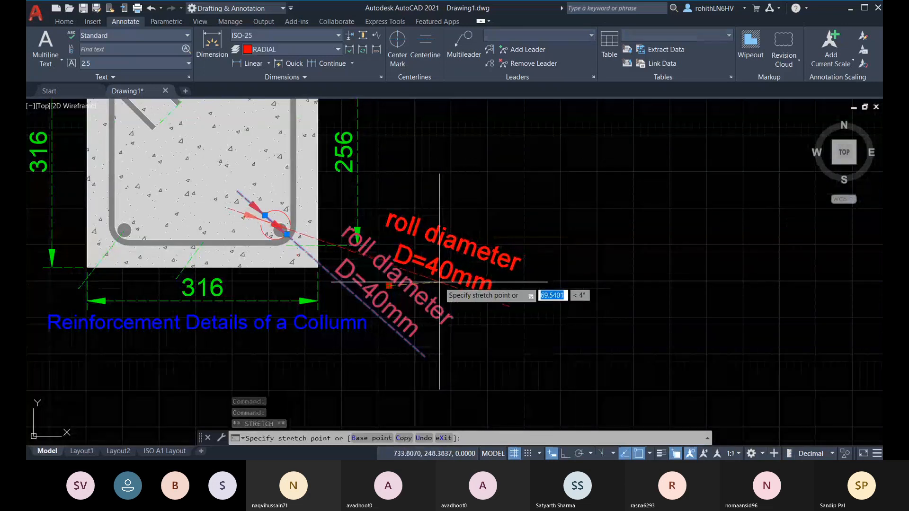
click(433, 294)
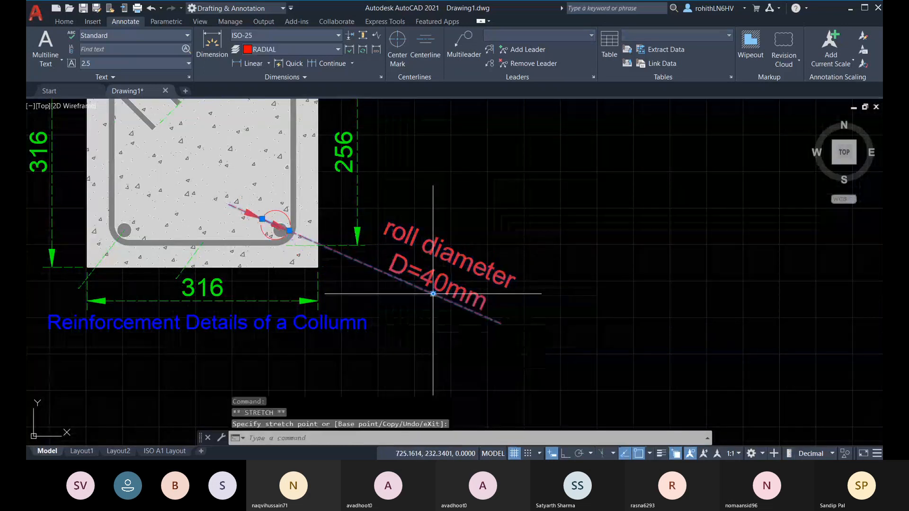
middle_drag(462, 301, 448, 320)
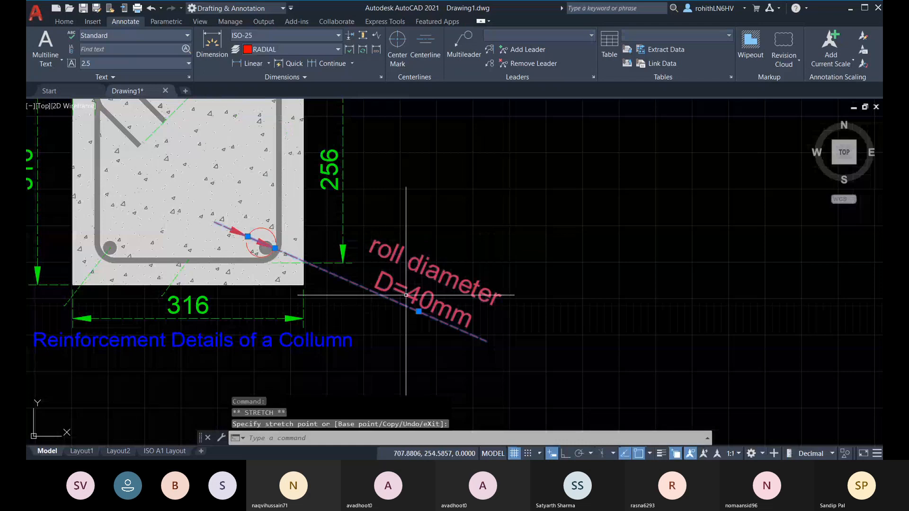
Step: Reposition the roll diameter text slightly lower using the Move with Dim Line option, so the dimension line follows
mouse_move(418, 312)
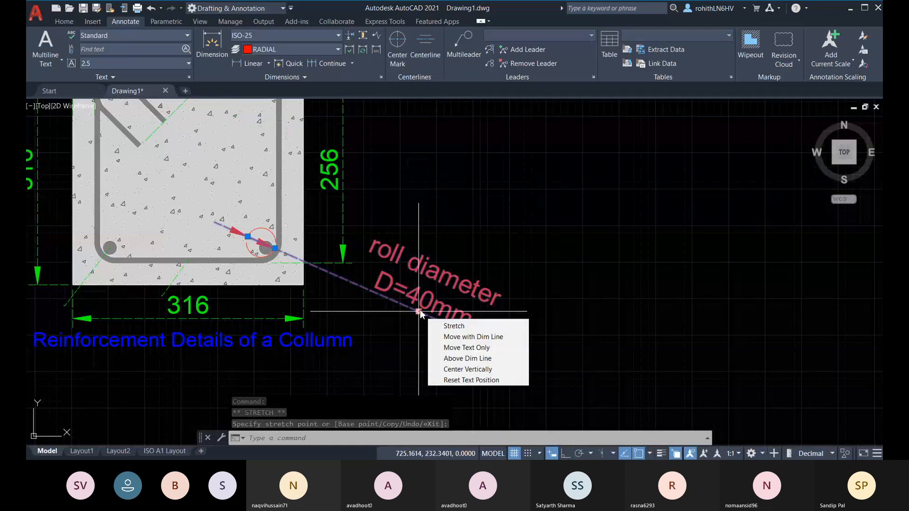
click(458, 340)
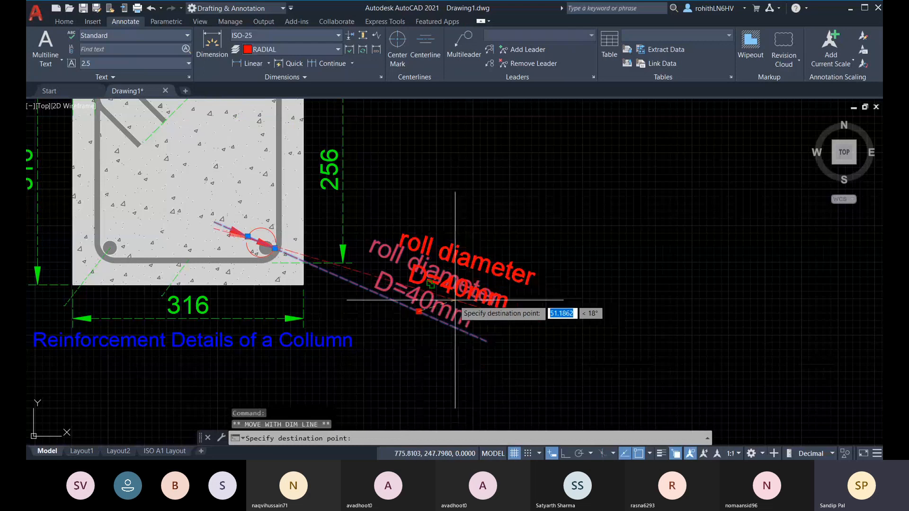
click(416, 329)
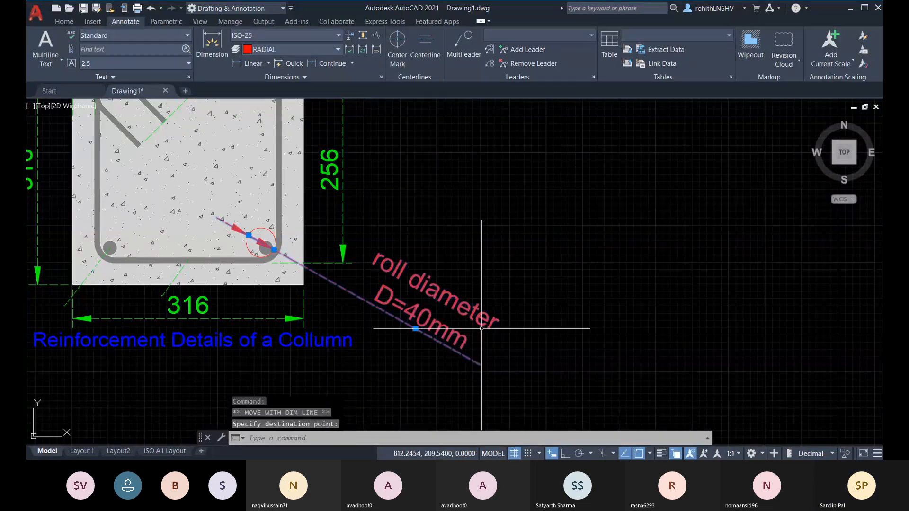
middle_drag(505, 349, 510, 332)
Step: Move the roll diameter text slightly off its dimension line with the Move Text Only option and deselect the dimension
mouse_move(422, 312)
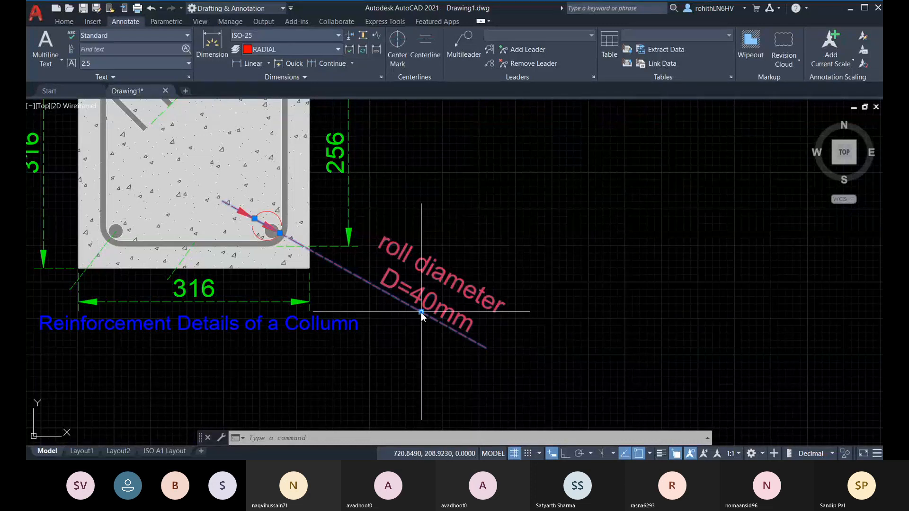
click(452, 350)
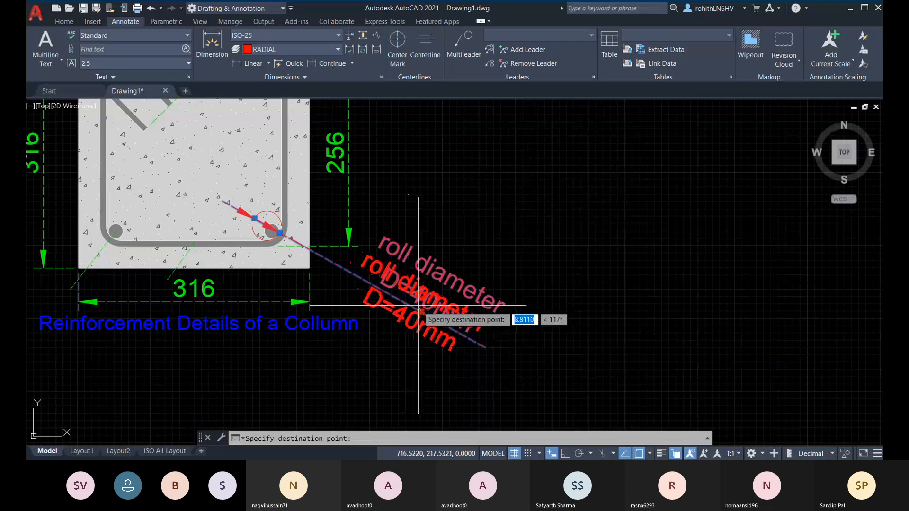
click(425, 311)
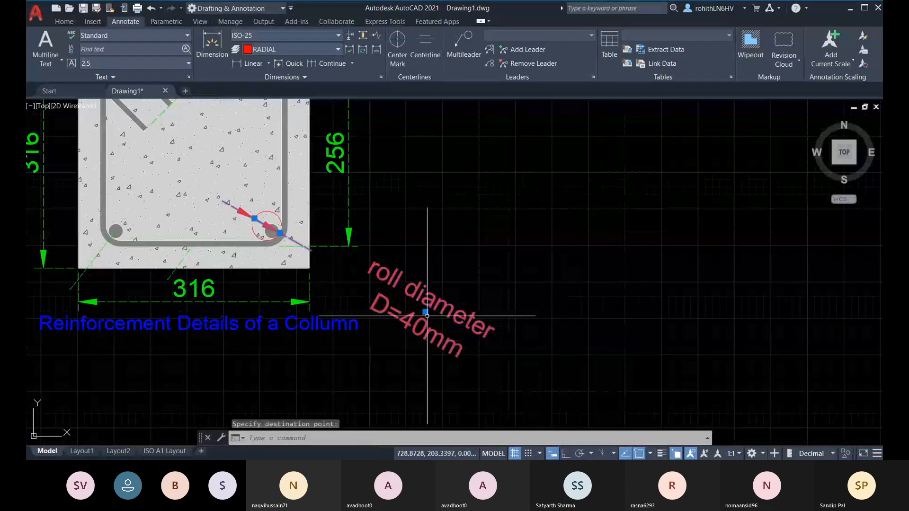
key(Escape)
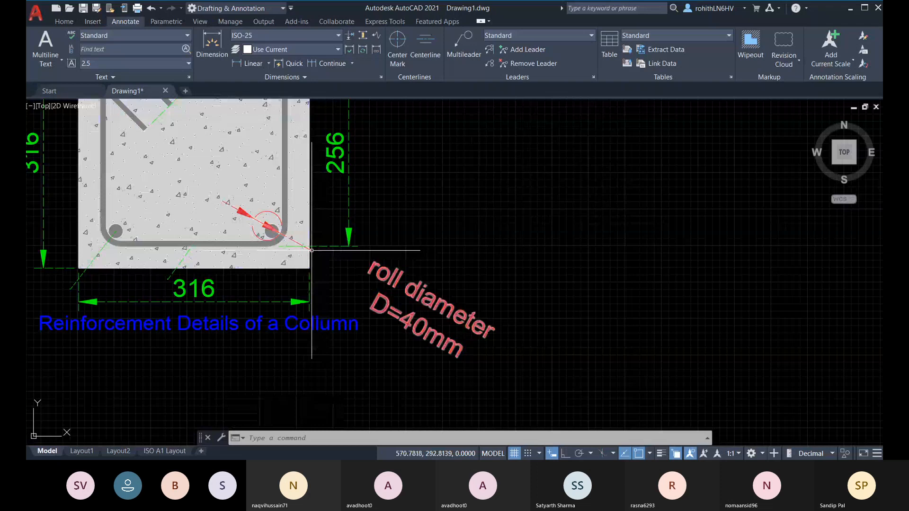
Step: Try stretching the roll diameter dimension from its lower arrow point, and undo this and the text-only move
click(311, 250)
click(280, 231)
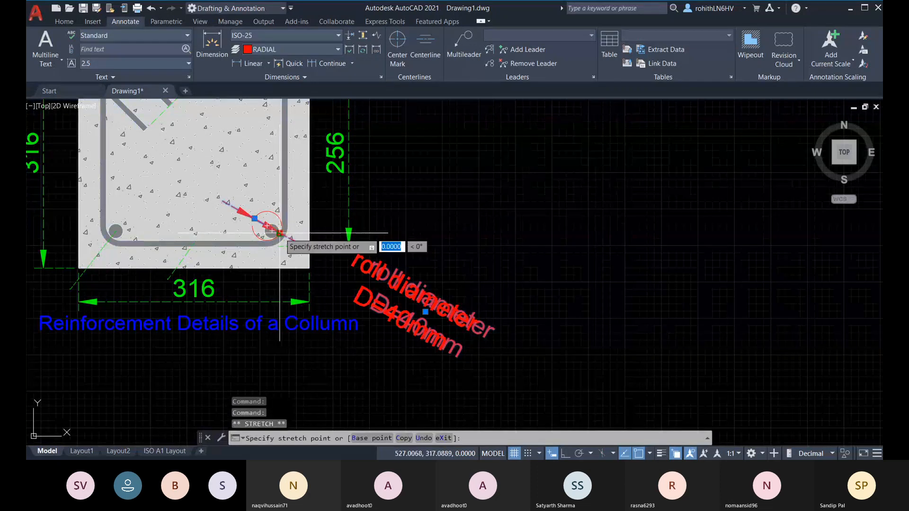
click(365, 288)
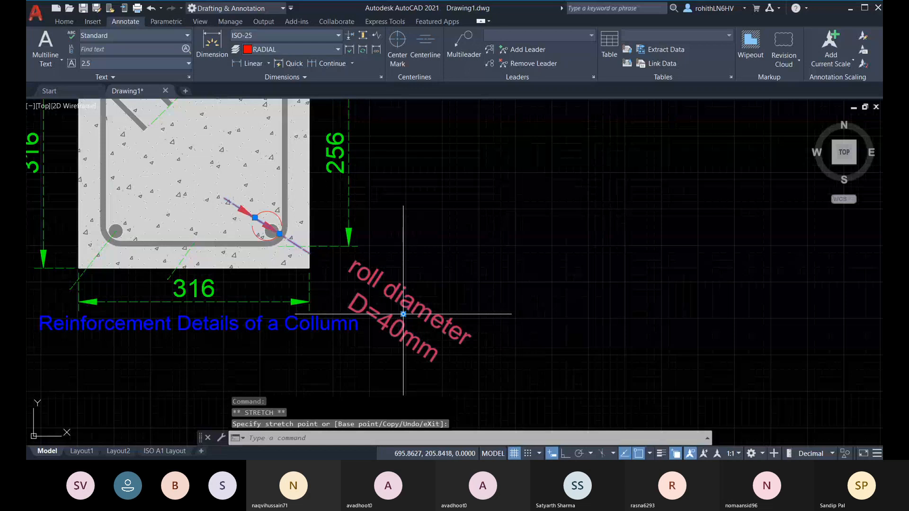
key(ctrl+z)
key(ctrl+z)
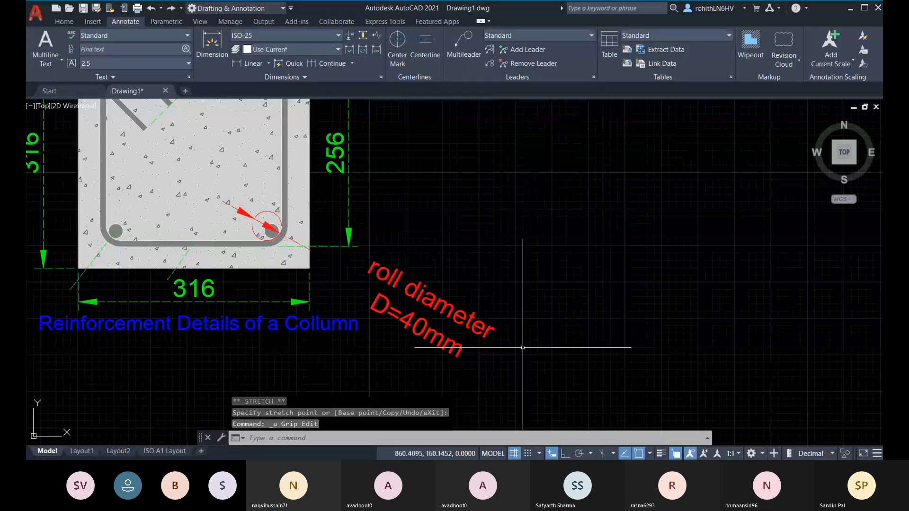
Step: Stretch the roll diameter text a little closer to the column section along its slanted dimension line
scroll(479, 322, down, 1)
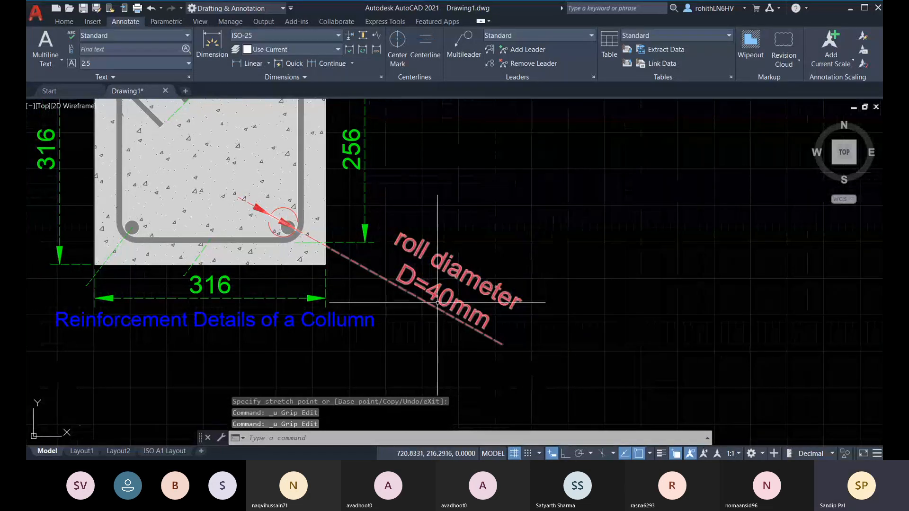
scroll(441, 301, down, 1)
middle_drag(442, 302, 430, 323)
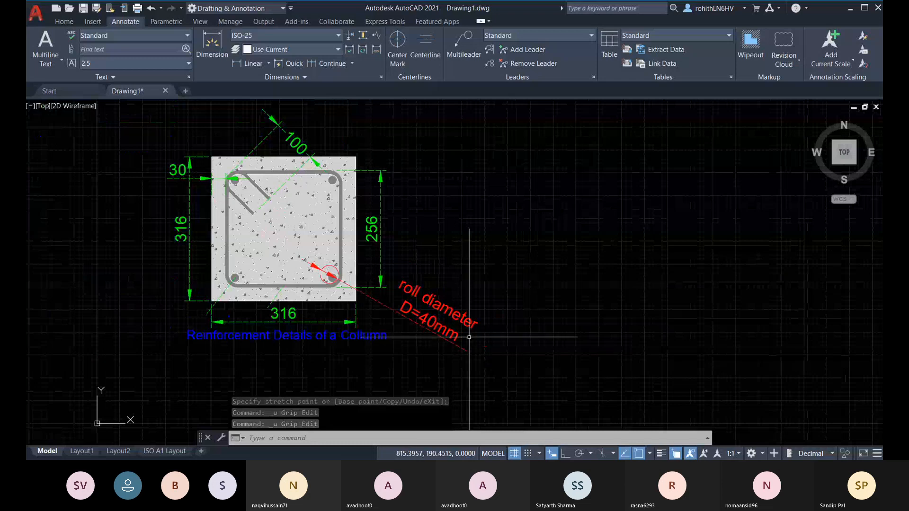
click(475, 353)
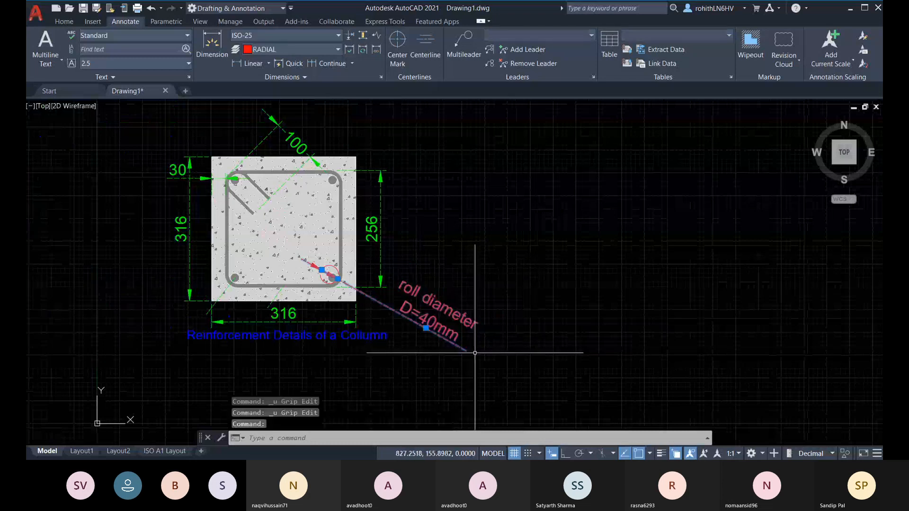
click(426, 328)
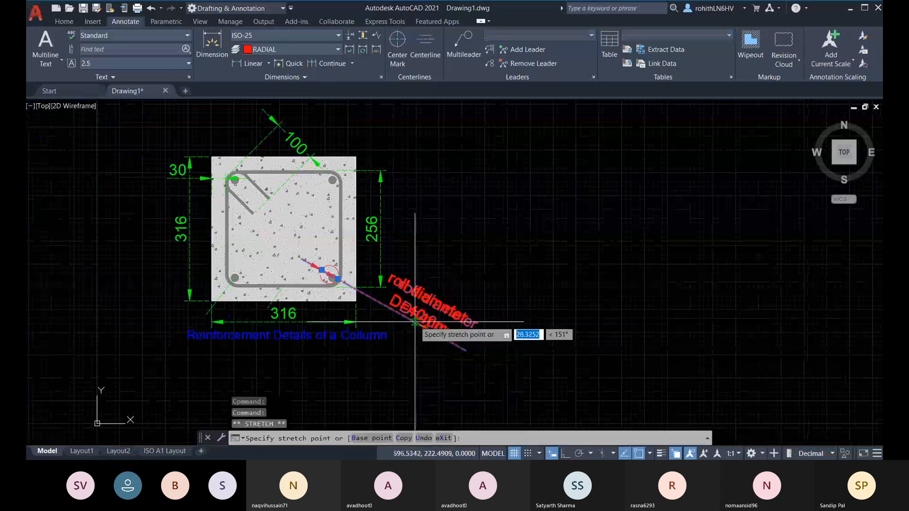
click(415, 322)
middle_drag(466, 345, 487, 356)
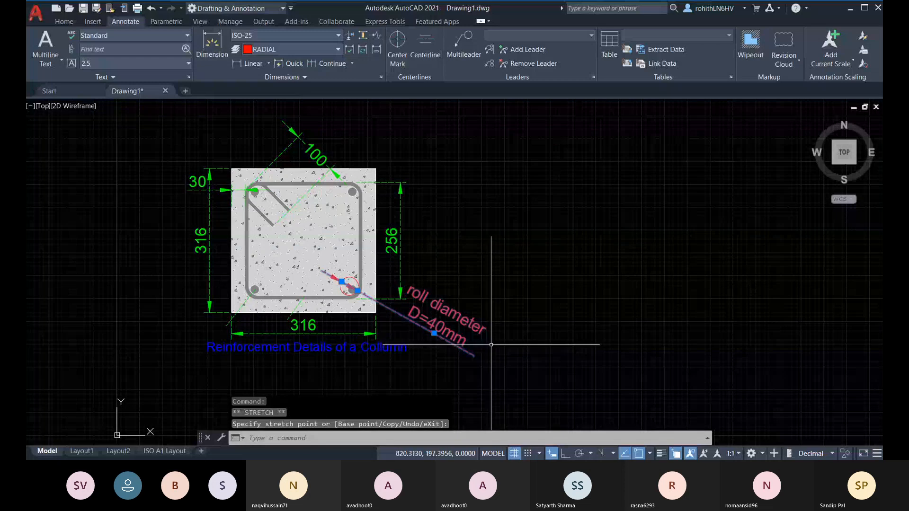
key(Escape)
scroll(502, 348, up, 2)
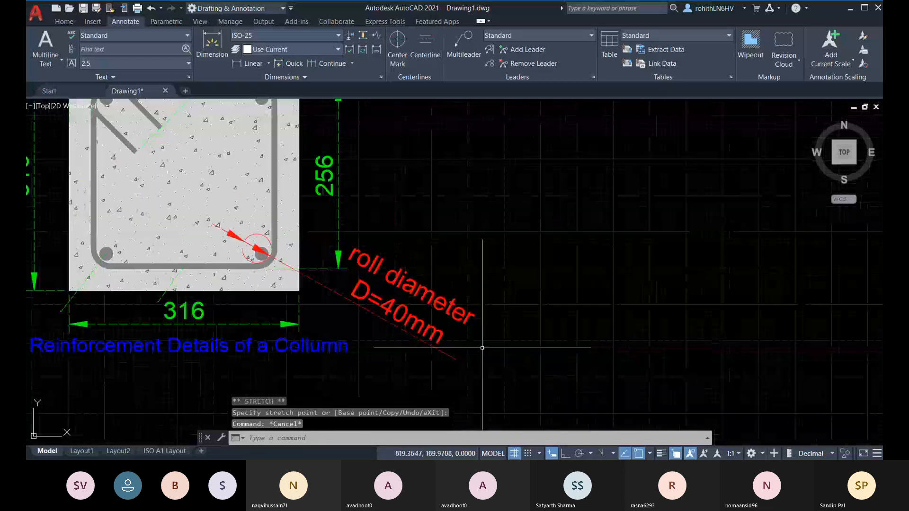
Step: Check how the dimensioned column section fits on the Layout1 sheet and return to model space
click(77, 452)
scroll(416, 337, down, 2)
middle_drag(387, 377, 391, 354)
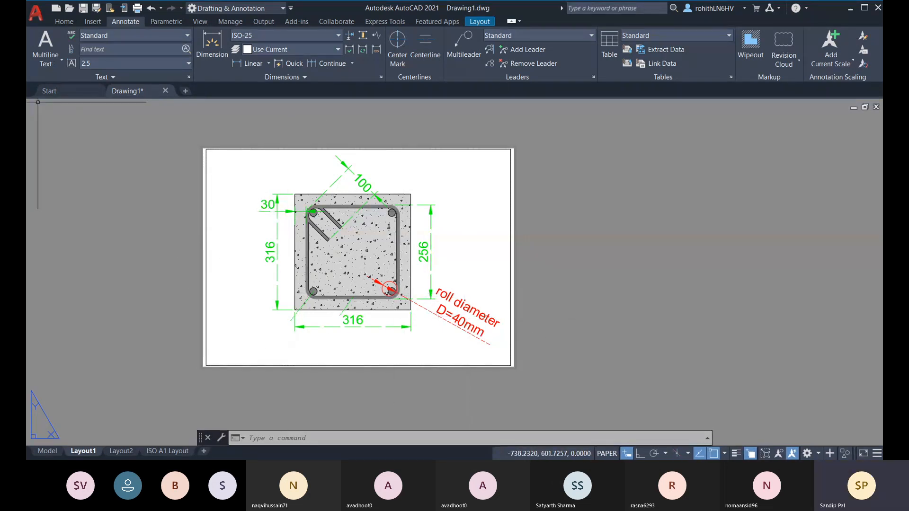
click(47, 453)
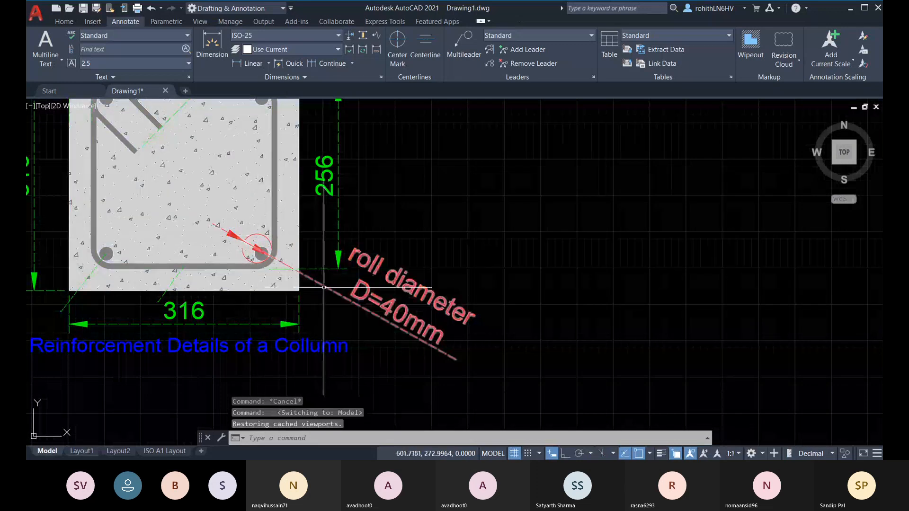
Step: Mirror the roll diameter dimension about the column section's vertical centre line, erasing the source object
click(293, 268)
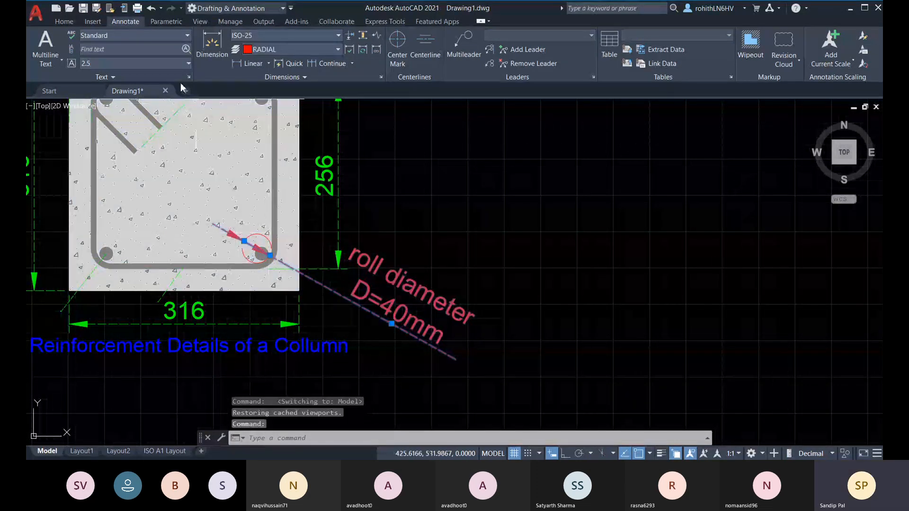
click(65, 22)
click(211, 49)
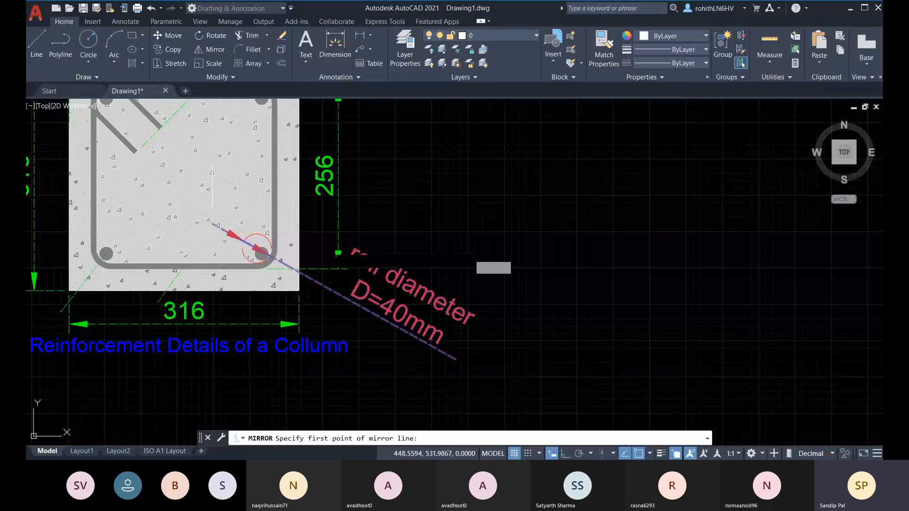
click(184, 262)
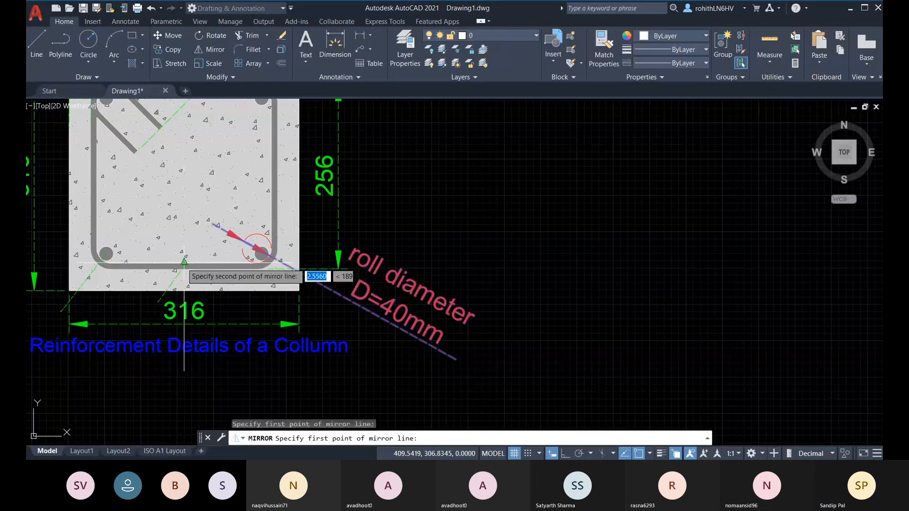
click(183, 165)
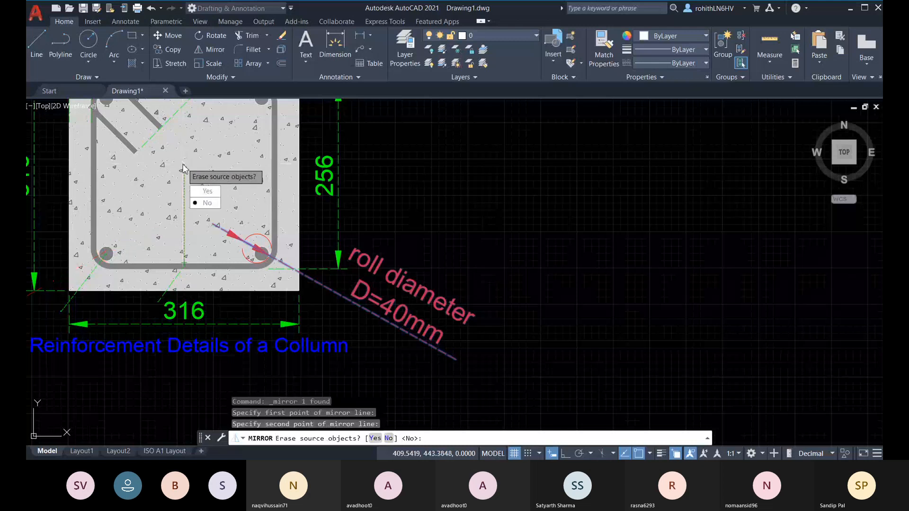
click(206, 191)
middle_drag(240, 242, 389, 248)
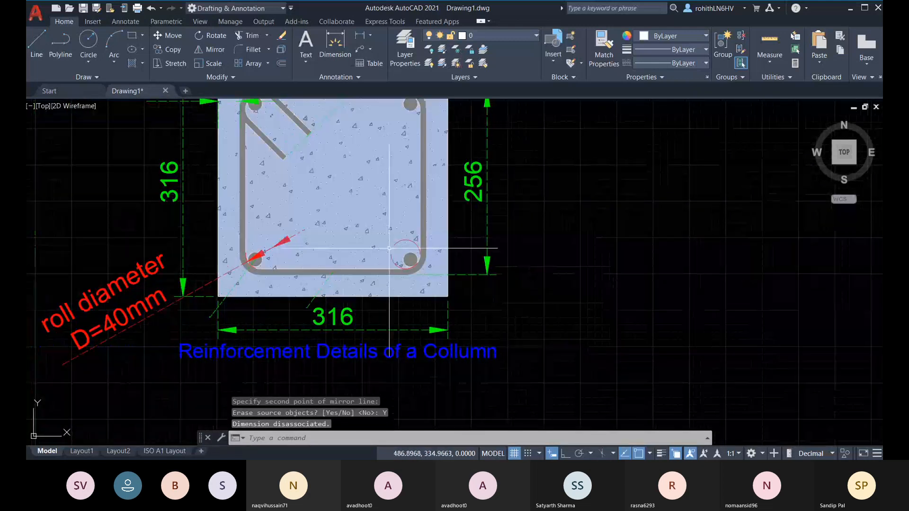
Step: Delete the red circle around the lower-right reinforcement bar, choosing Circle among the overlapping objects
click(406, 257)
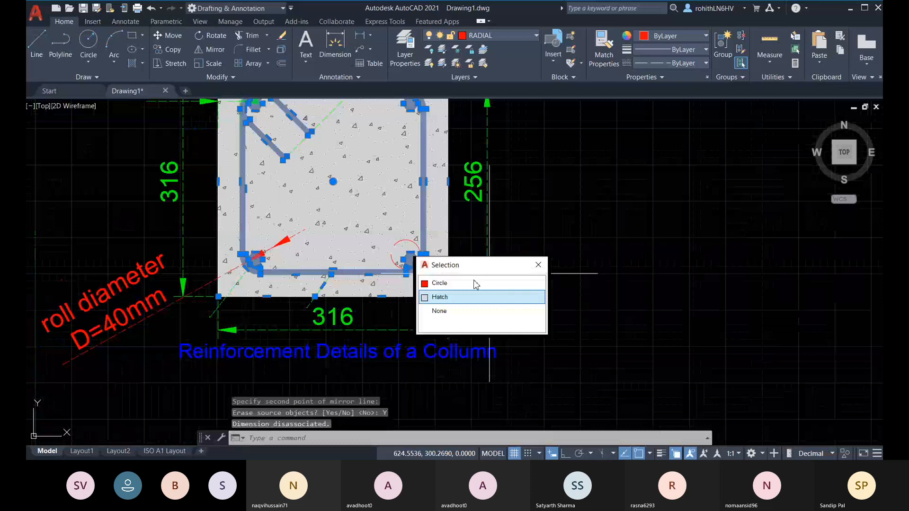
click(465, 283)
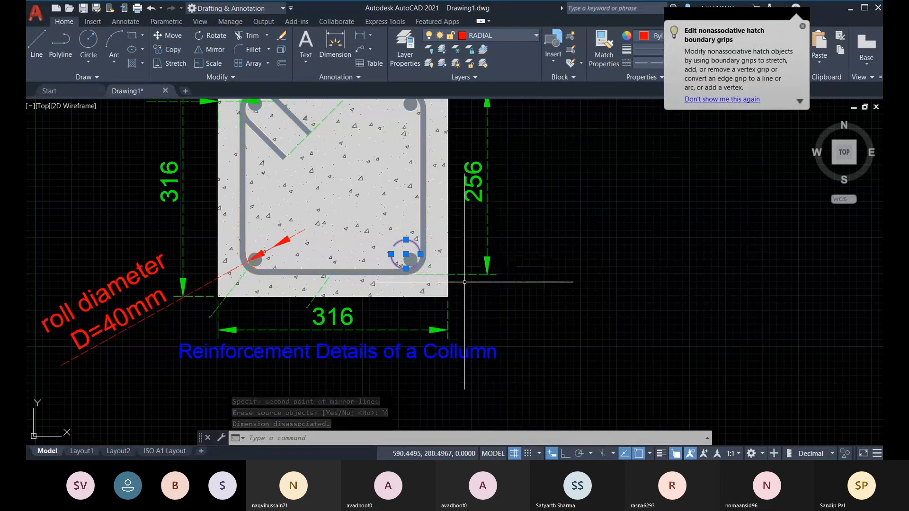
scroll(390, 275, up, 2)
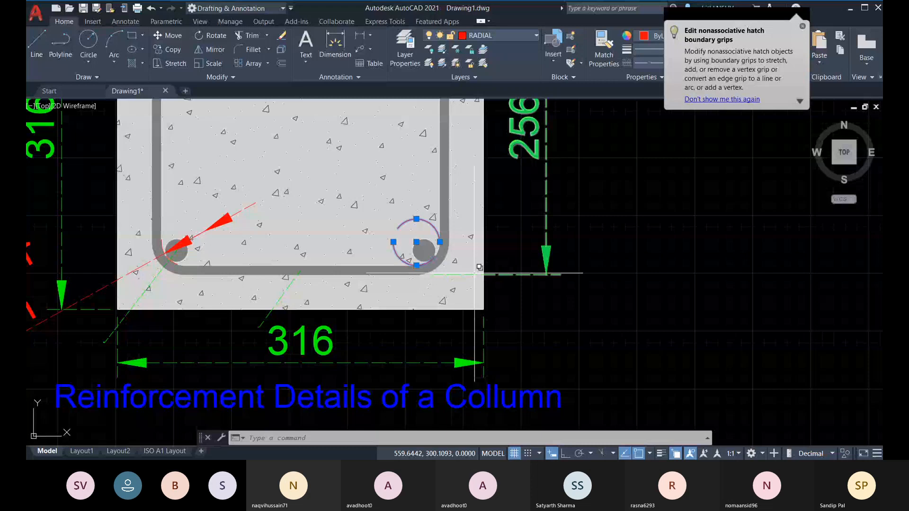
key(Delete)
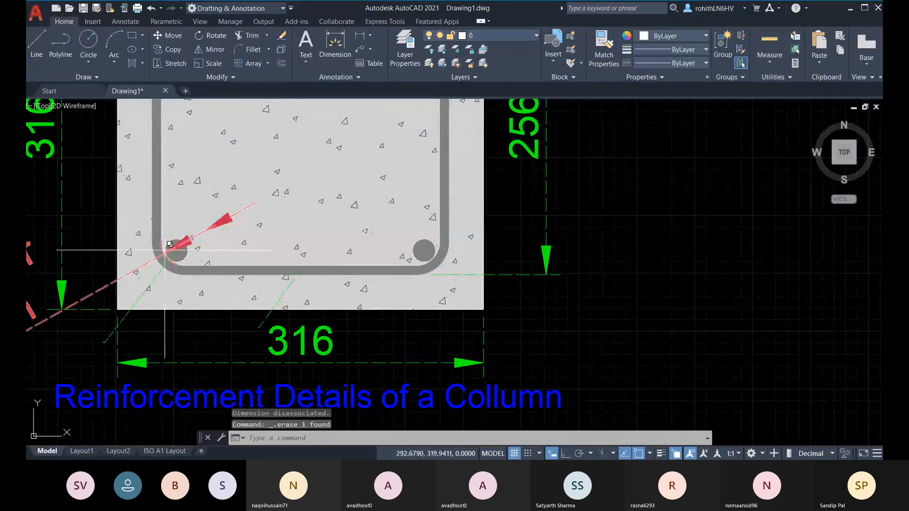
click(167, 242)
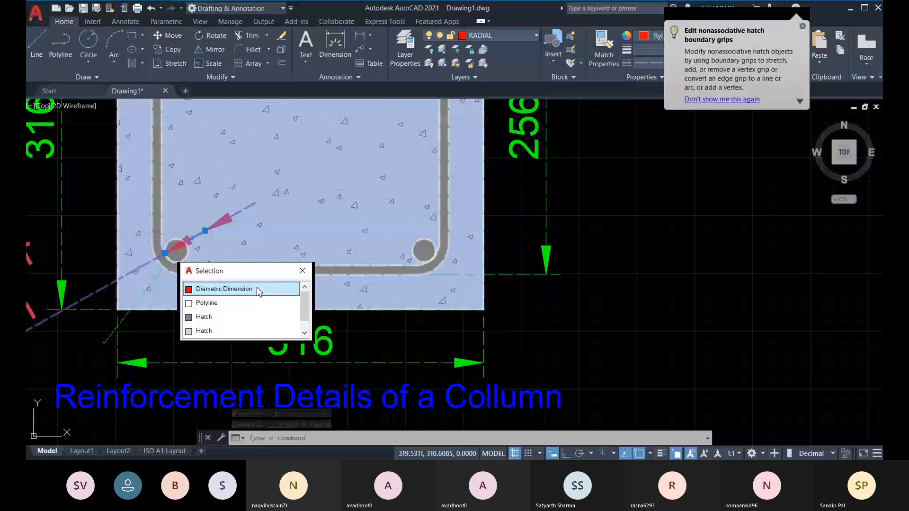
click(222, 289)
middle_drag(251, 290, 294, 302)
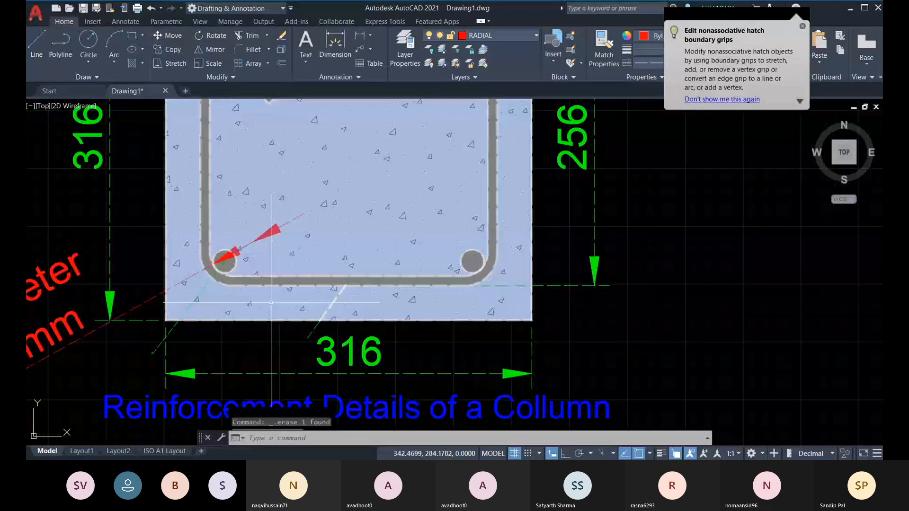
key(Delete)
key(Escape)
scroll(229, 263, down, 2)
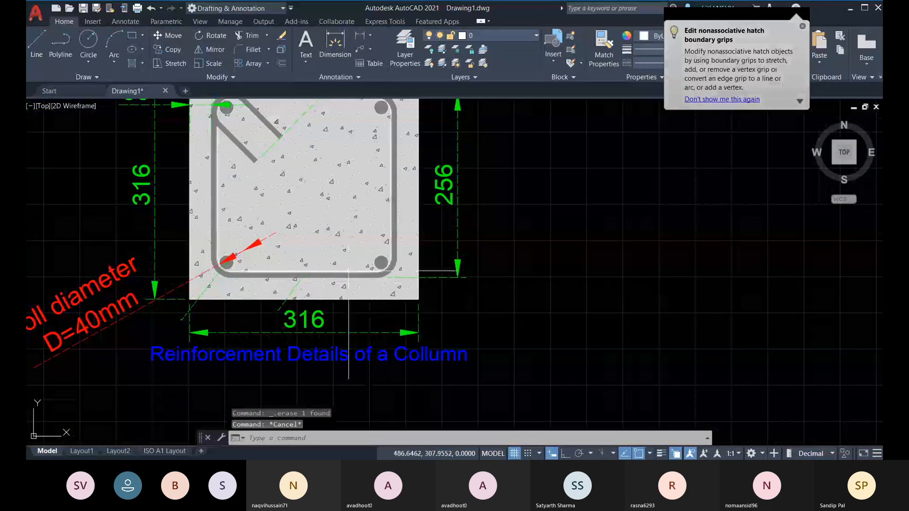
middle_drag(232, 263, 224, 265)
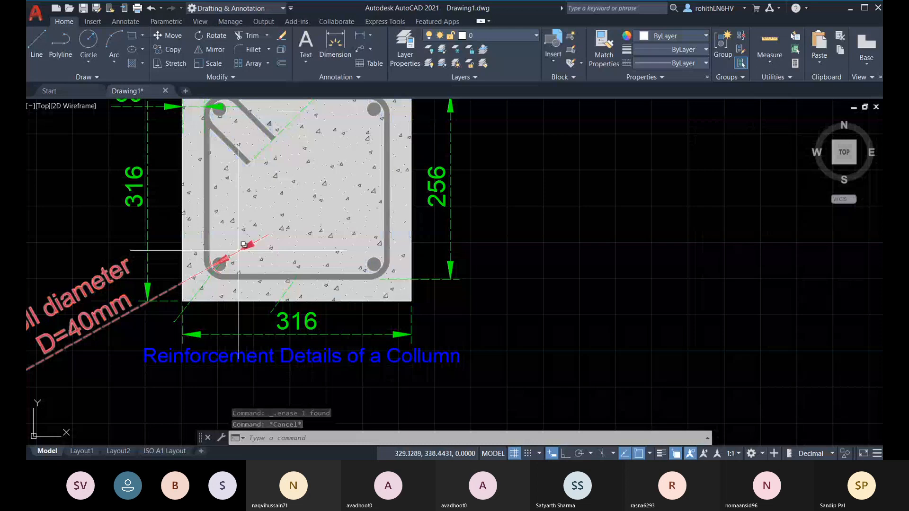
Step: Flip the arrowhead of the roll diameter dimension at the lower-left stirrup corner so it points inward from outside
scroll(239, 251, up, 2)
click(239, 251)
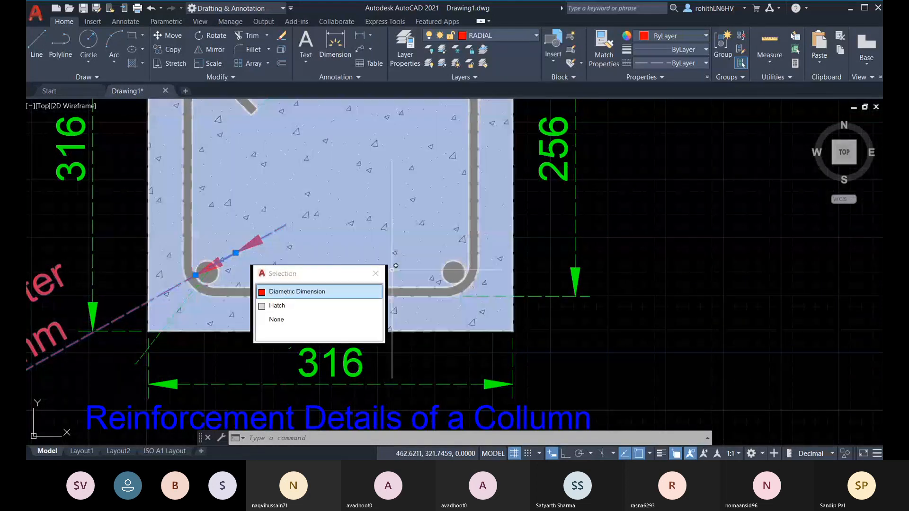
click(374, 275)
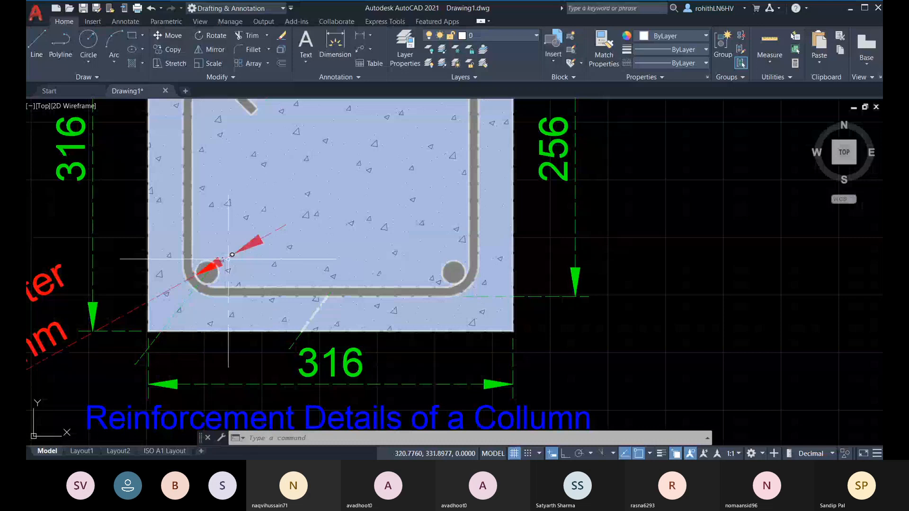
click(233, 254)
mouse_move(235, 254)
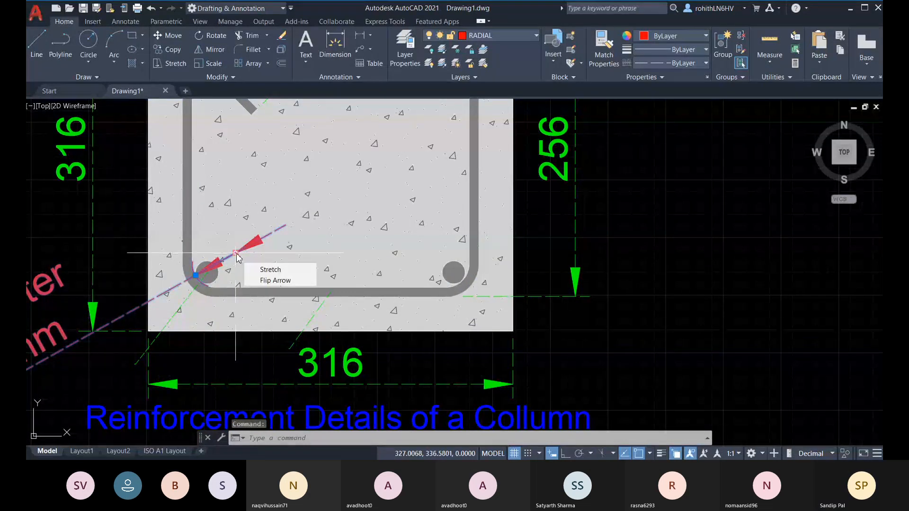
click(256, 280)
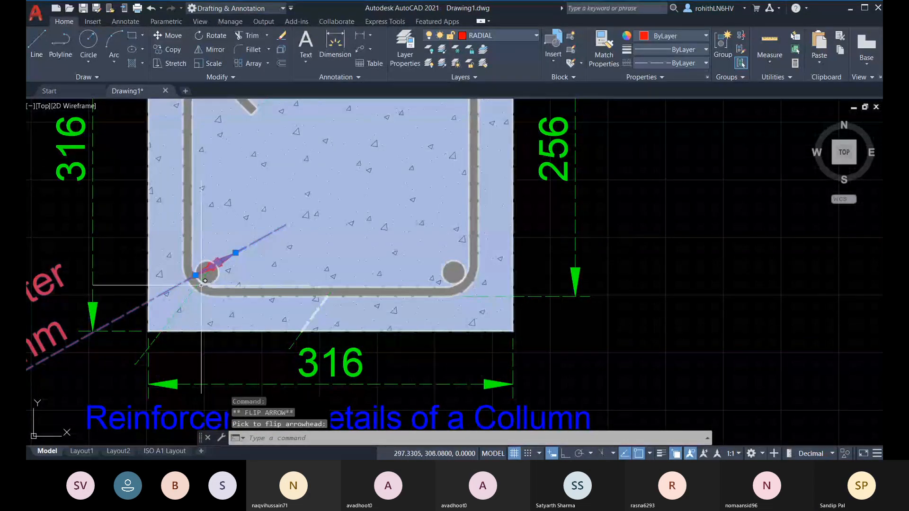
mouse_move(195, 276)
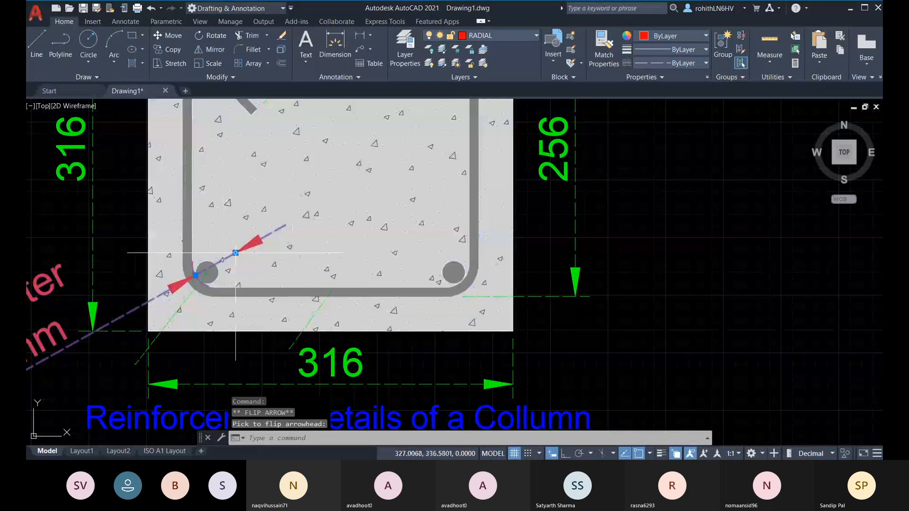
click(235, 253)
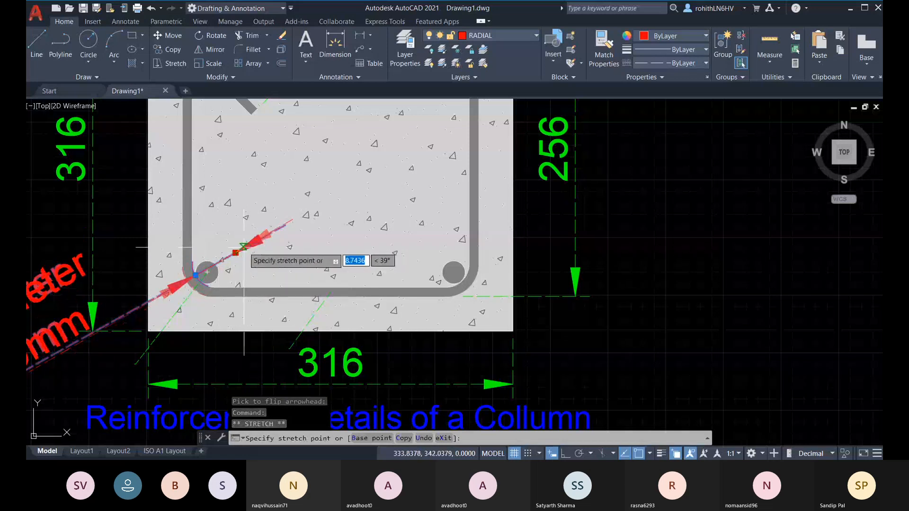
key(Escape)
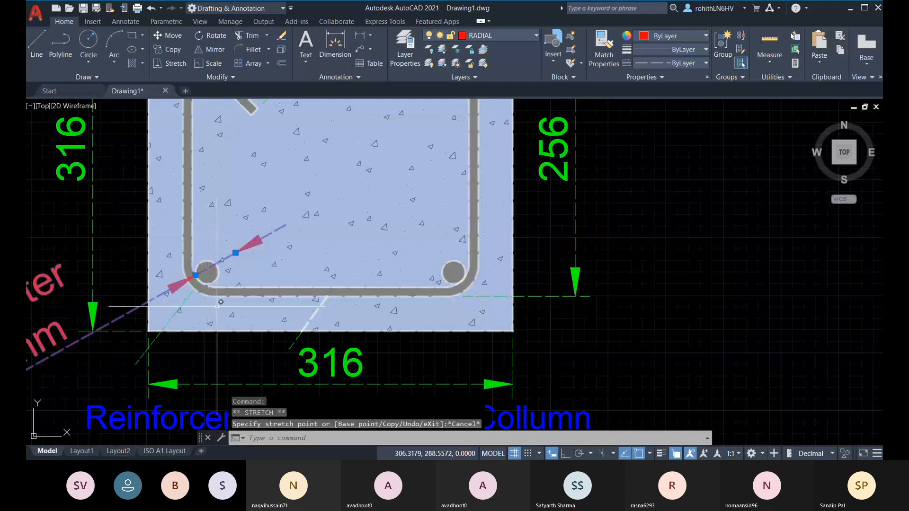
scroll(203, 284, up, 4)
scroll(209, 251, down, 4)
key(Escape)
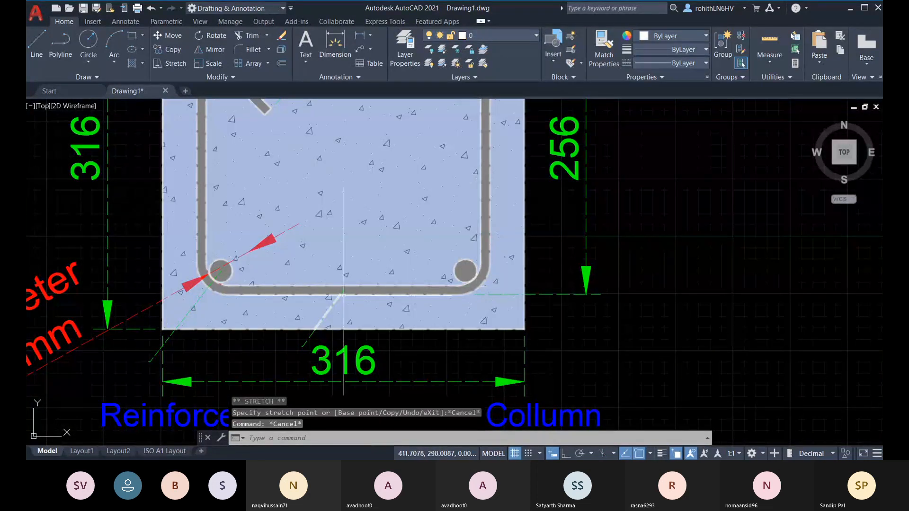
scroll(211, 274, up, 3)
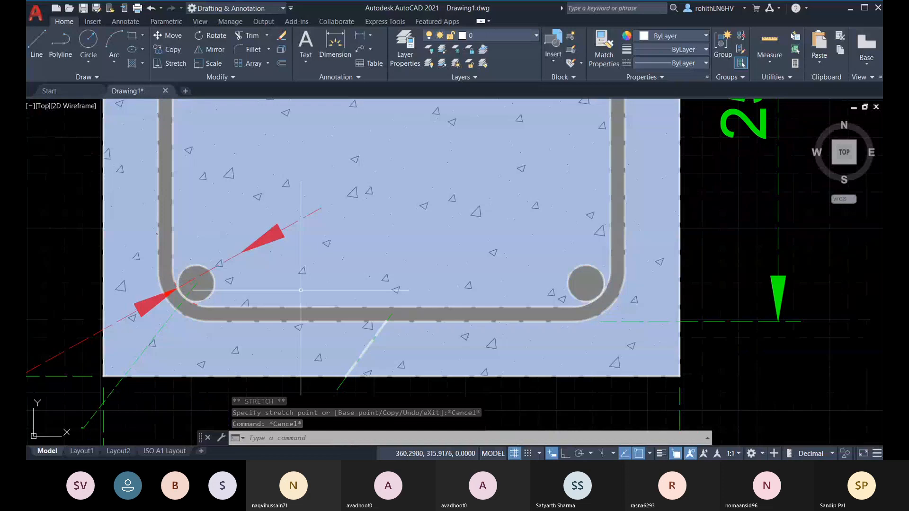
scroll(284, 292, down, 6)
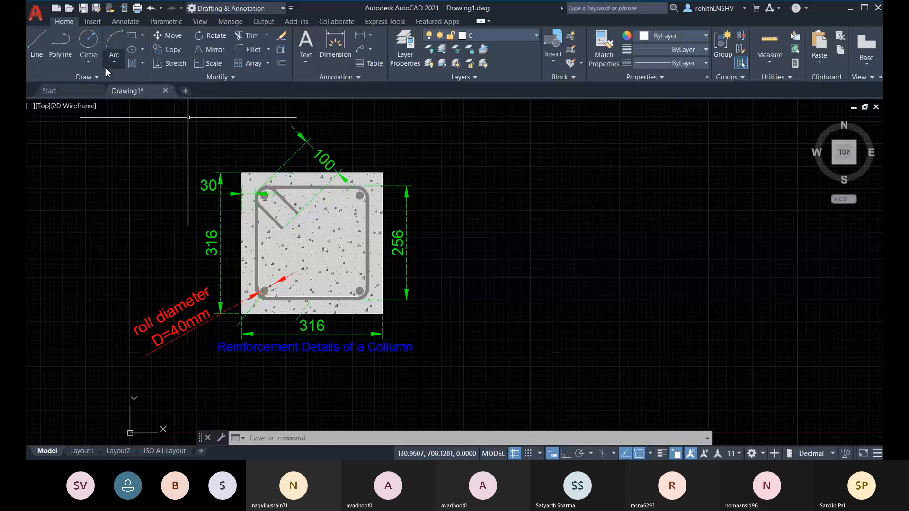
click(197, 326)
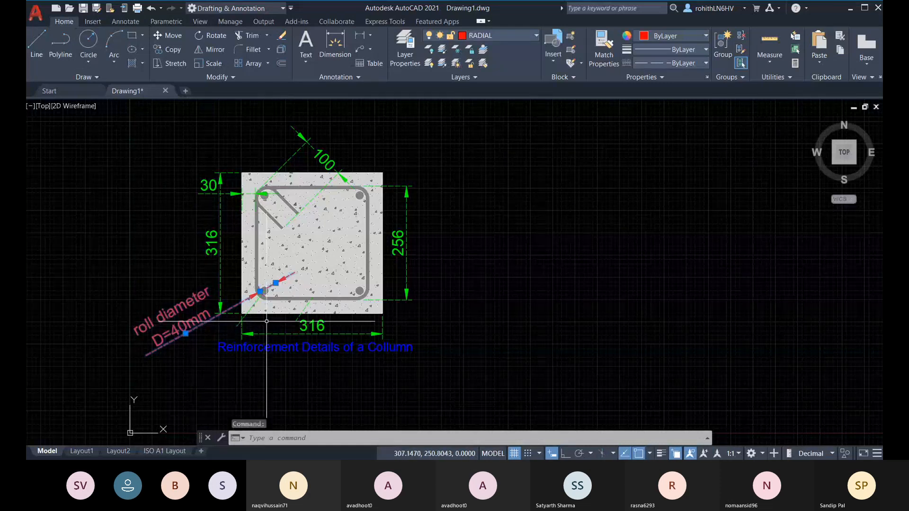
key(Escape)
click(88, 44)
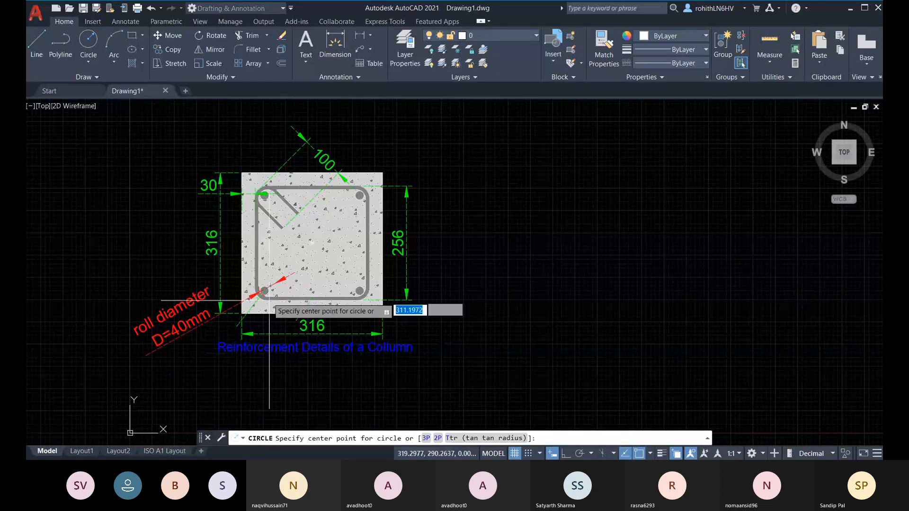
scroll(269, 290, up, 8)
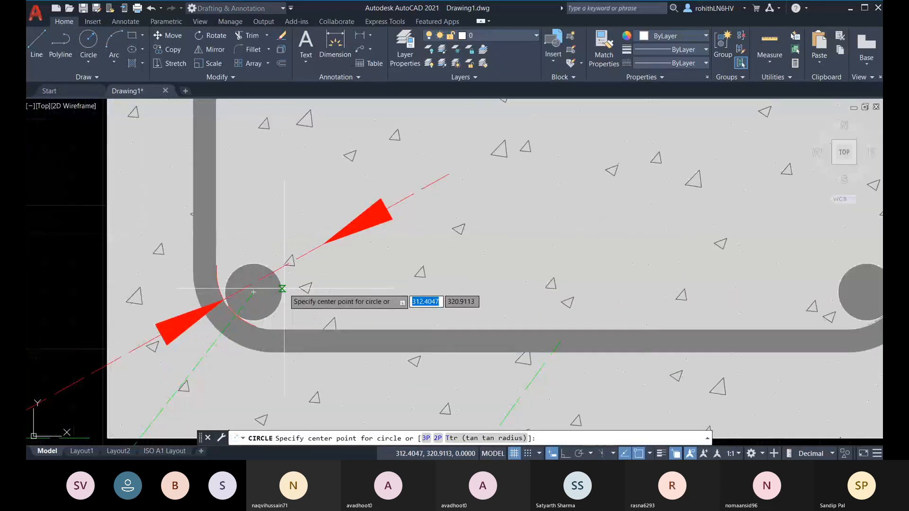
click(253, 292)
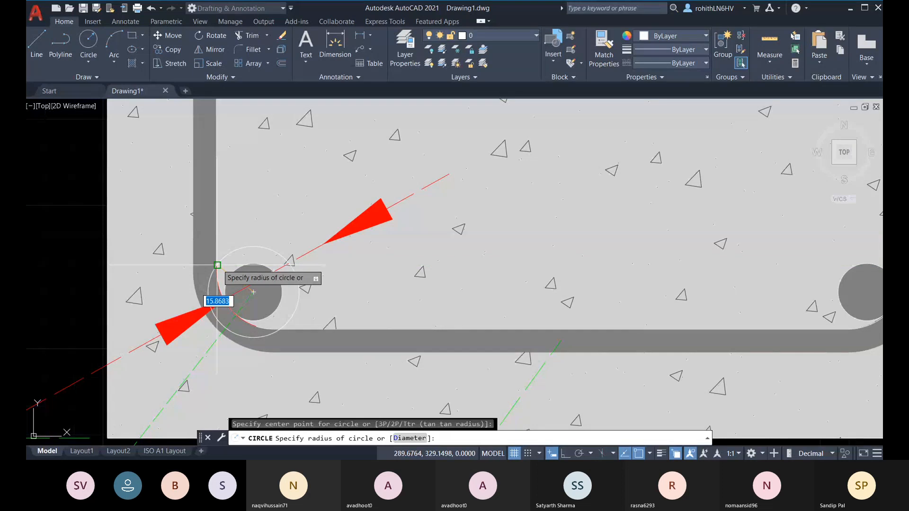
key(Escape)
Step: Undo the arrowhead flips and the deletion of the red circle around the lower-right reinforcement bar
key(ctrl+z)
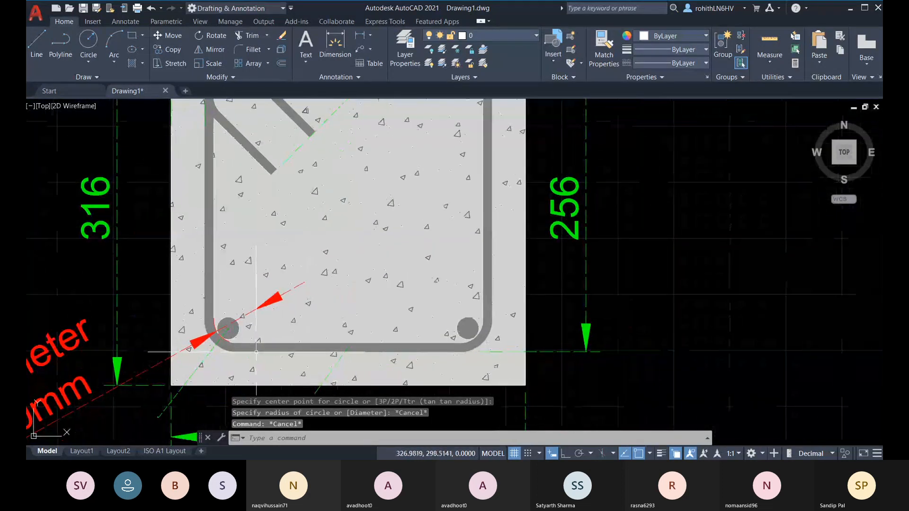
key(ctrl+z)
key(ctrl+z)
key(ctrl+z)
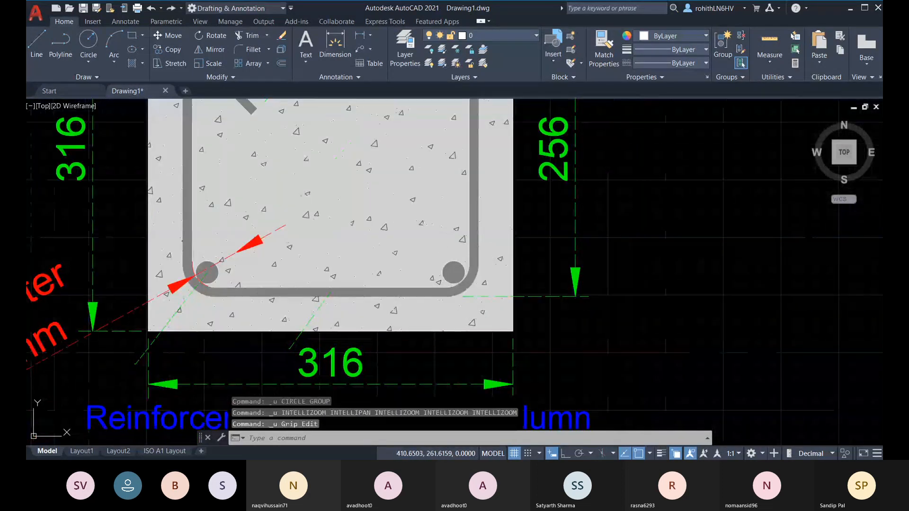
key(ctrl+z)
key(ctrl+z)
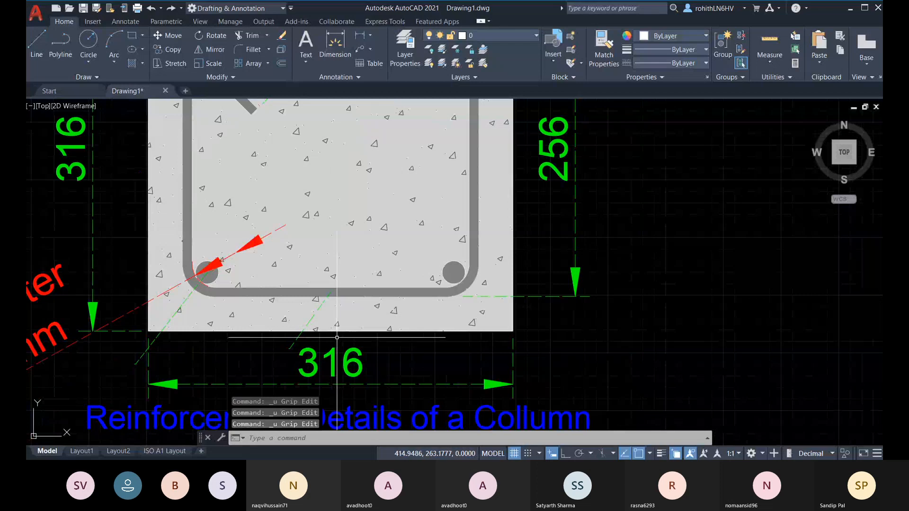
key(ctrl+z)
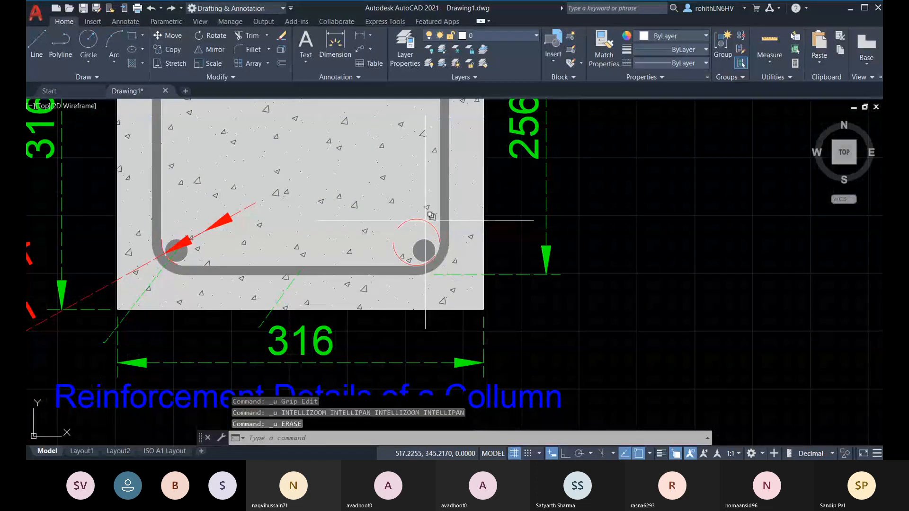
Step: Mirror the red circle to the lower-left bar about the section's vertical centre line with Ortho on, erasing the source object
click(401, 250)
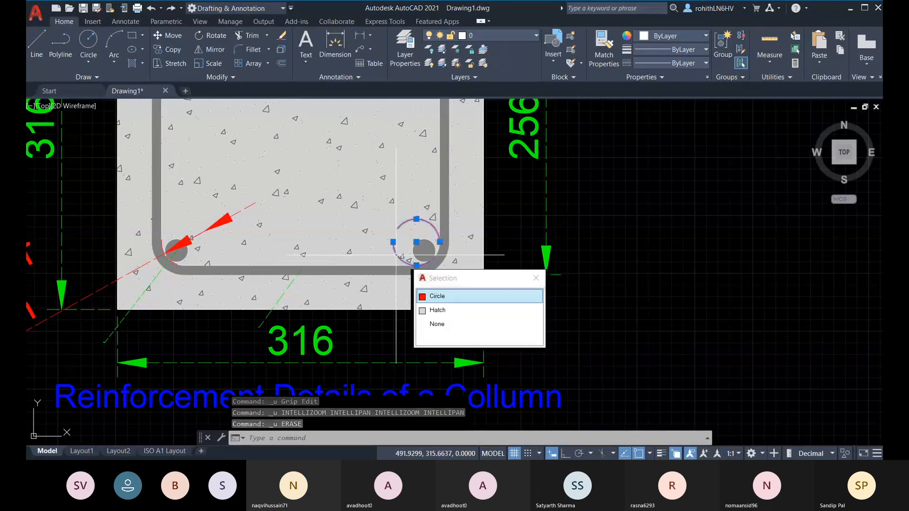
click(436, 299)
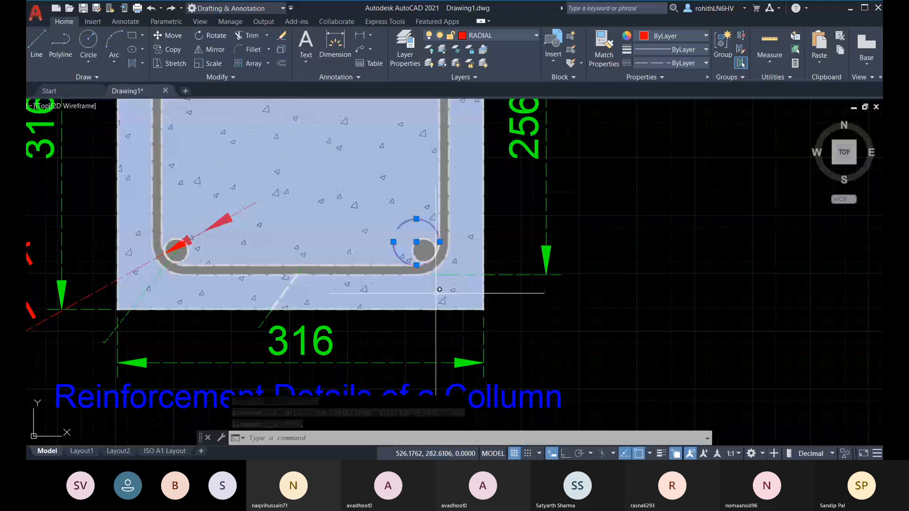
click(208, 50)
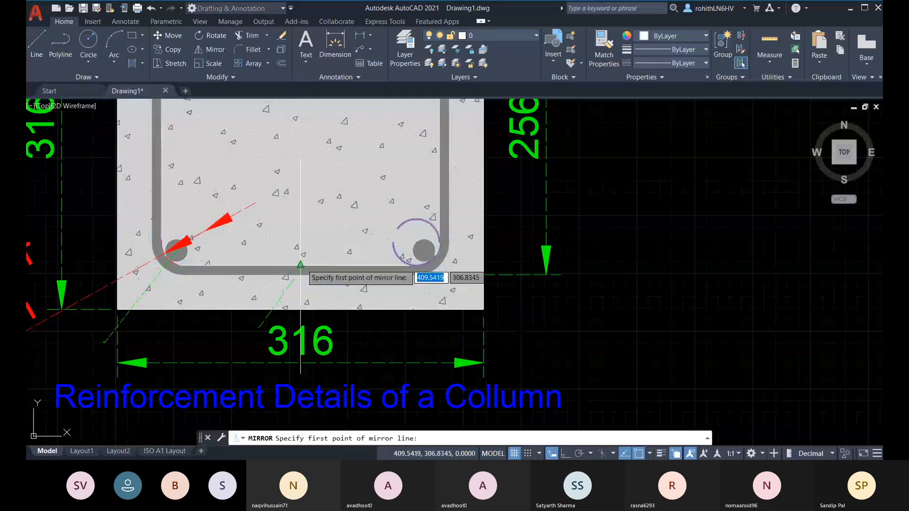
click(302, 264)
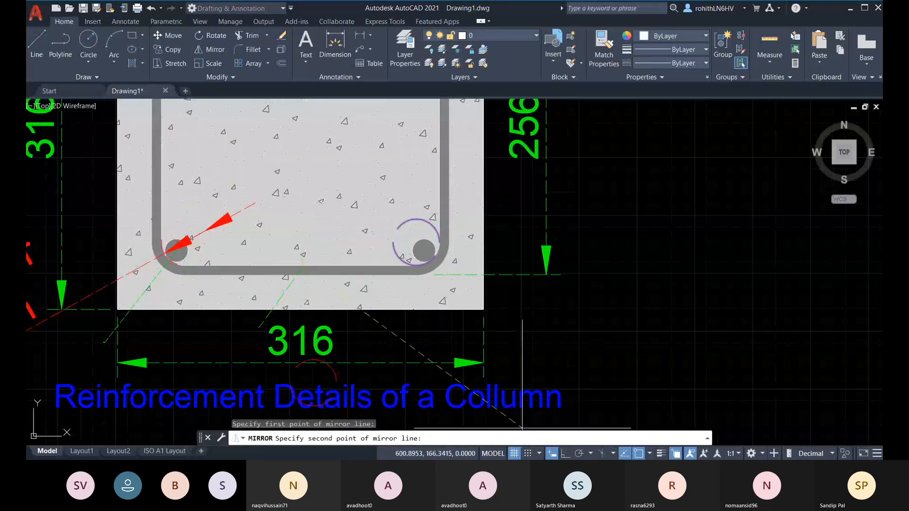
click(566, 454)
click(289, 164)
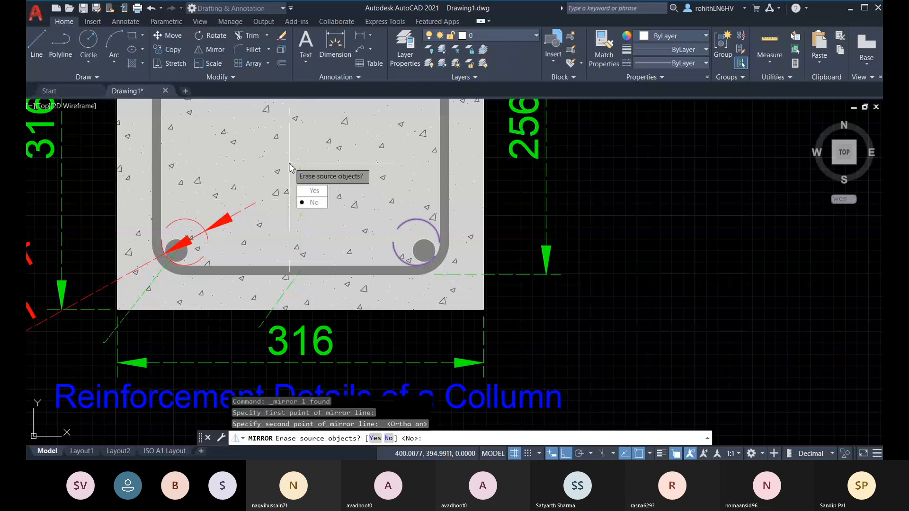
click(321, 191)
Step: Flip the roll diameter dimension's arrowhead at the lower-left stirrup corner to the outside of the red circle and clear the selection
scroll(213, 251, up, 4)
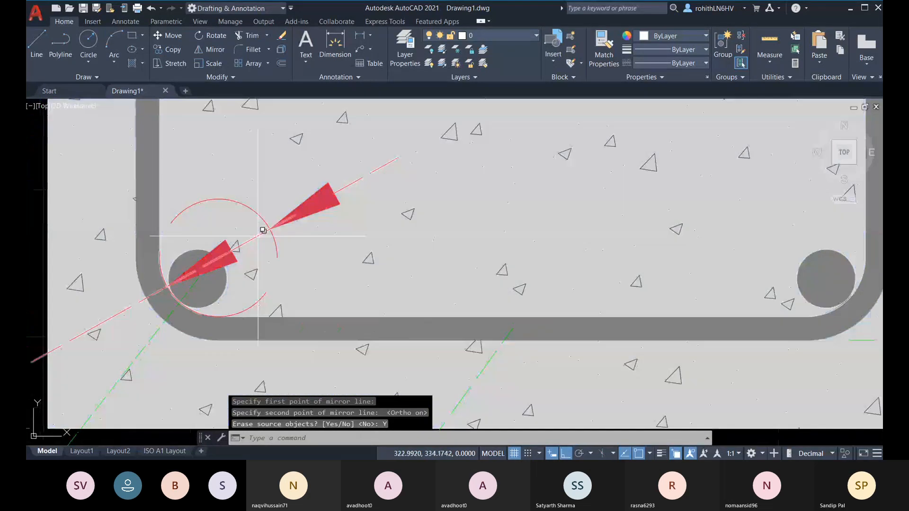
click(264, 232)
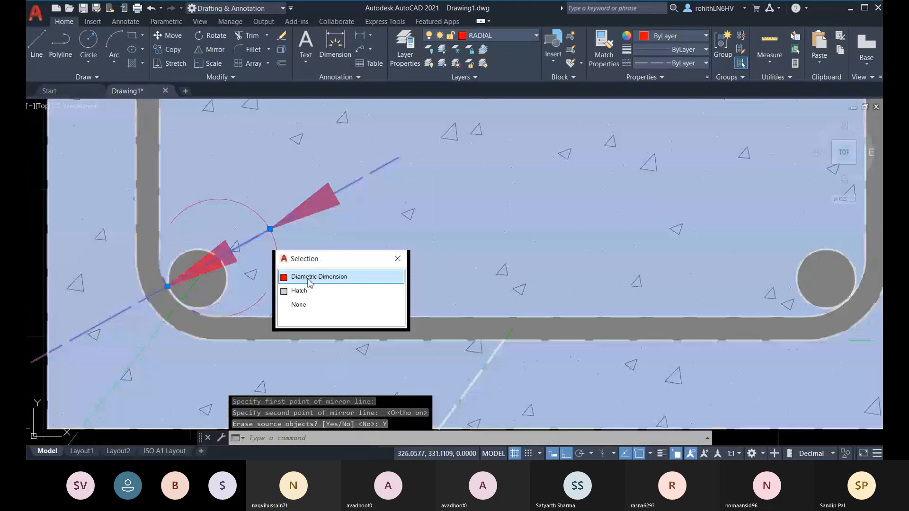
click(319, 277)
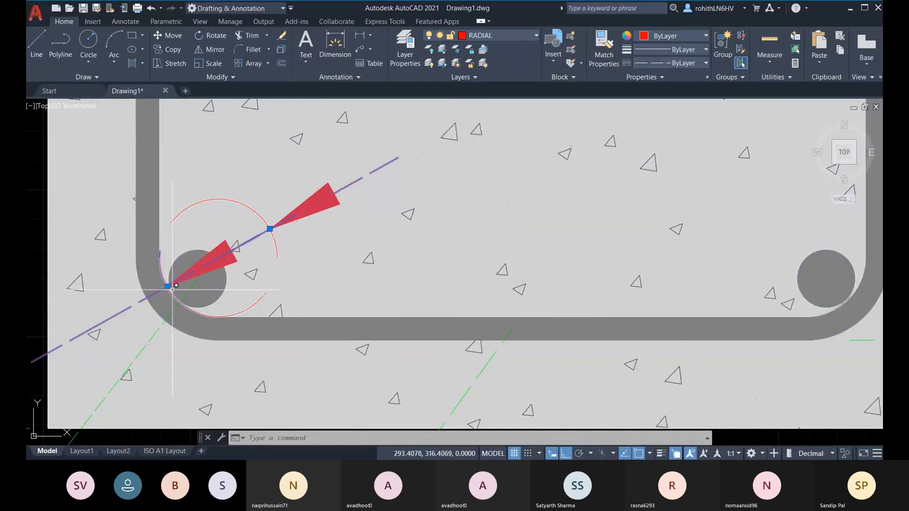
mouse_move(167, 287)
click(209, 311)
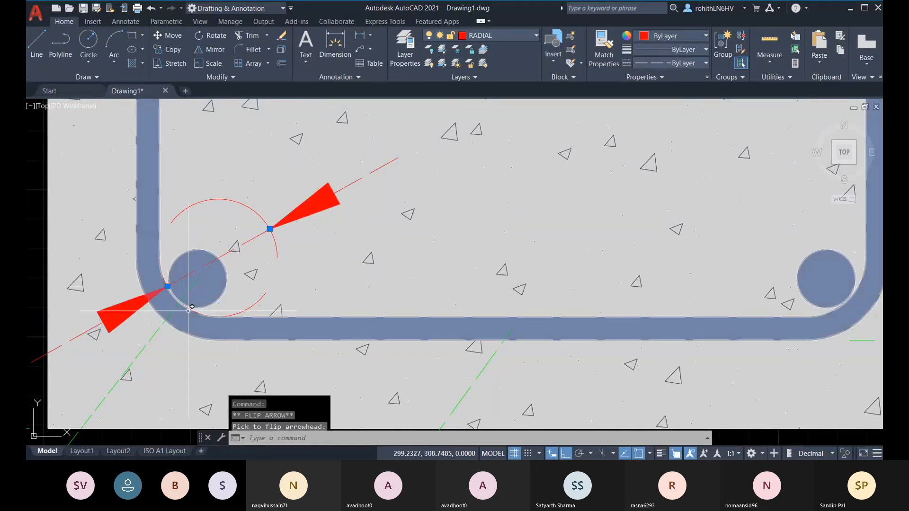
scroll(209, 319, up, 2)
scroll(211, 325, down, 5)
key(Escape)
key(Escape)
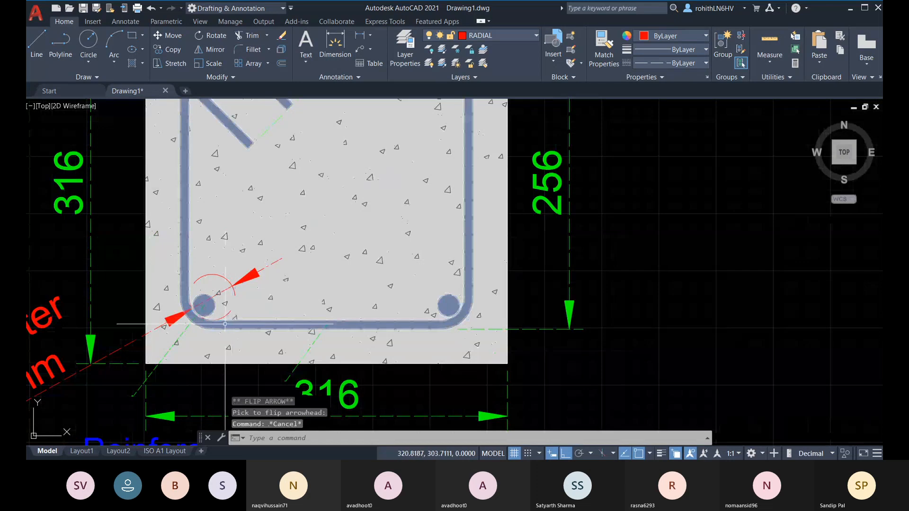
scroll(236, 320, down, 2)
middle_drag(252, 325, 250, 309)
key(Escape)
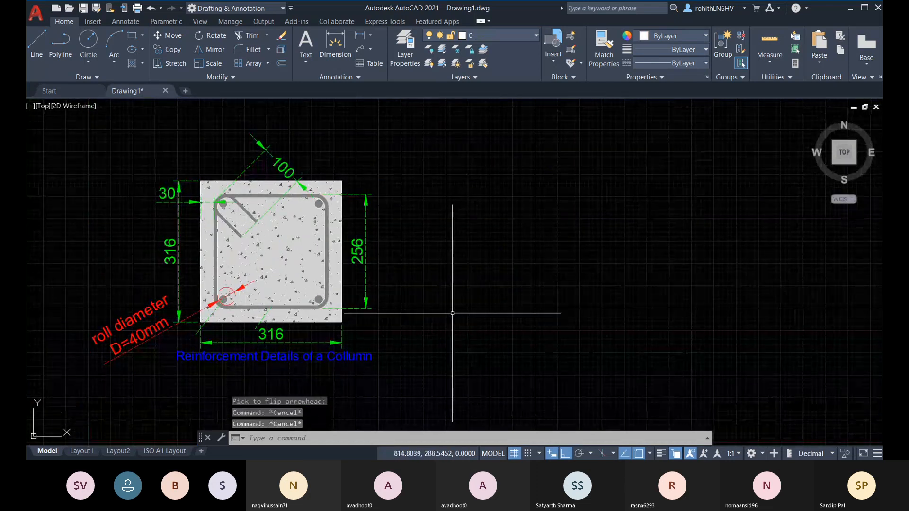
Step: On Layout1, unlock the viewport, shift the column drawing slightly to the right so the roll diameter text clears the border, and return to paper space
middle_drag(453, 314, 486, 305)
middle_drag(313, 342, 332, 325)
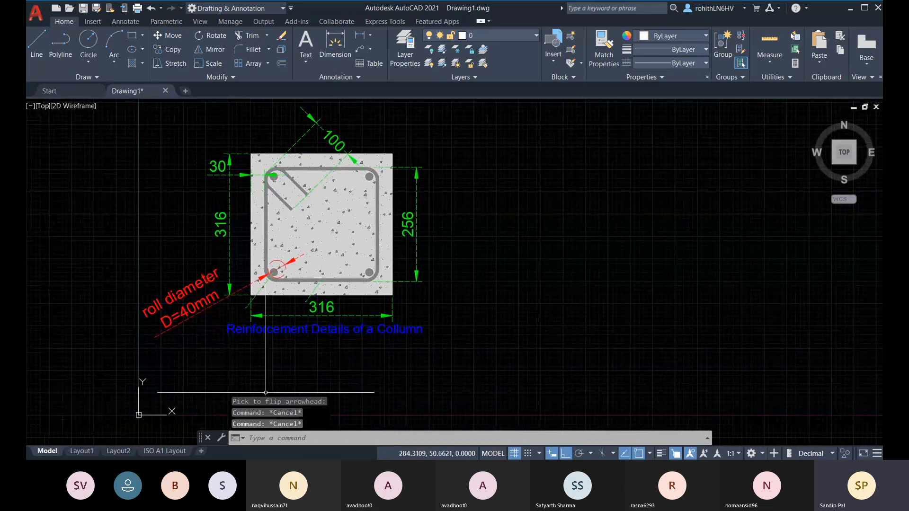
click(90, 454)
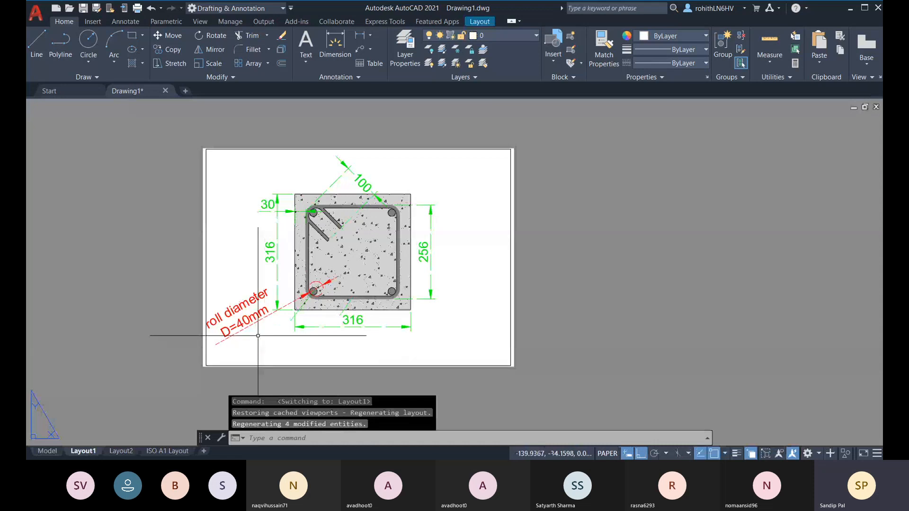
middle_drag(203, 355, 220, 350)
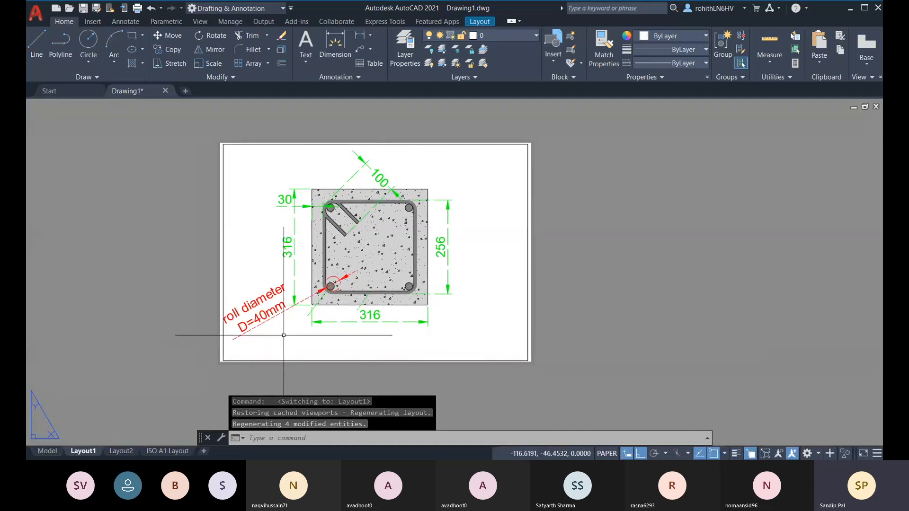
click(284, 333)
click(284, 333)
middle_drag(283, 337, 309, 341)
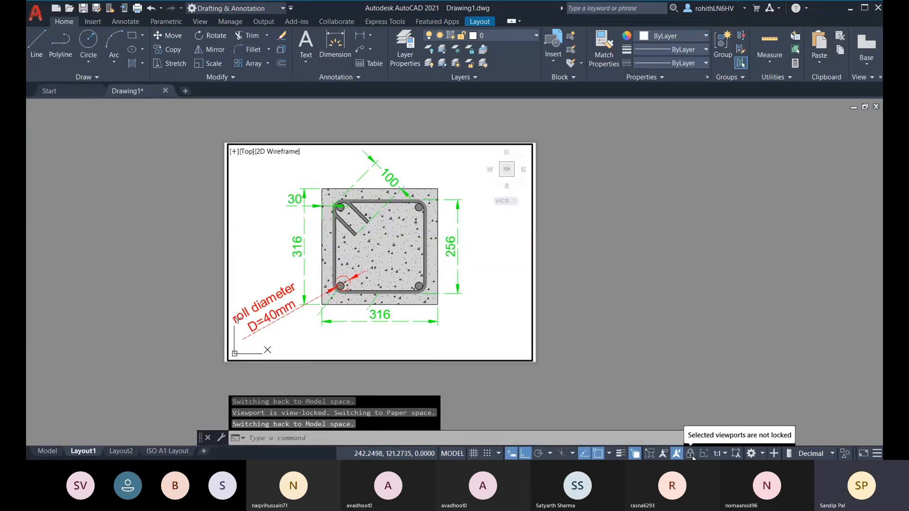
double_click(490, 386)
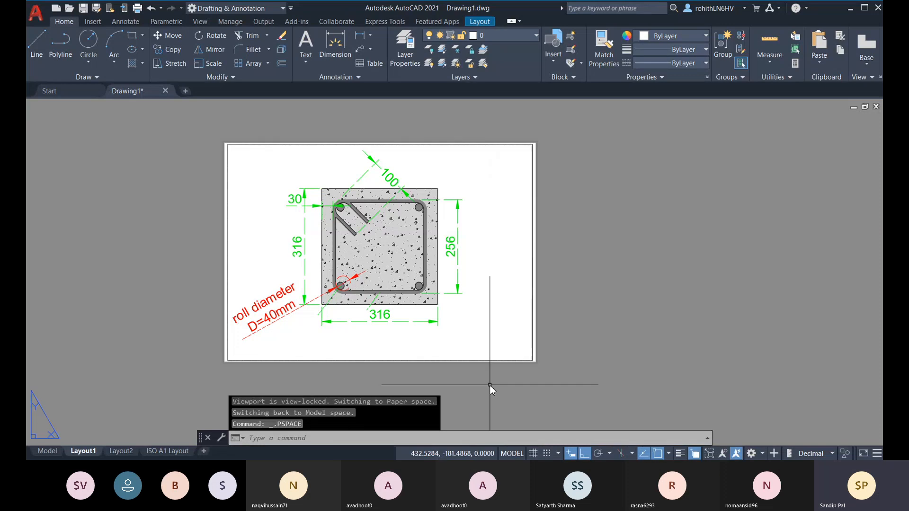
middle_drag(532, 386, 472, 385)
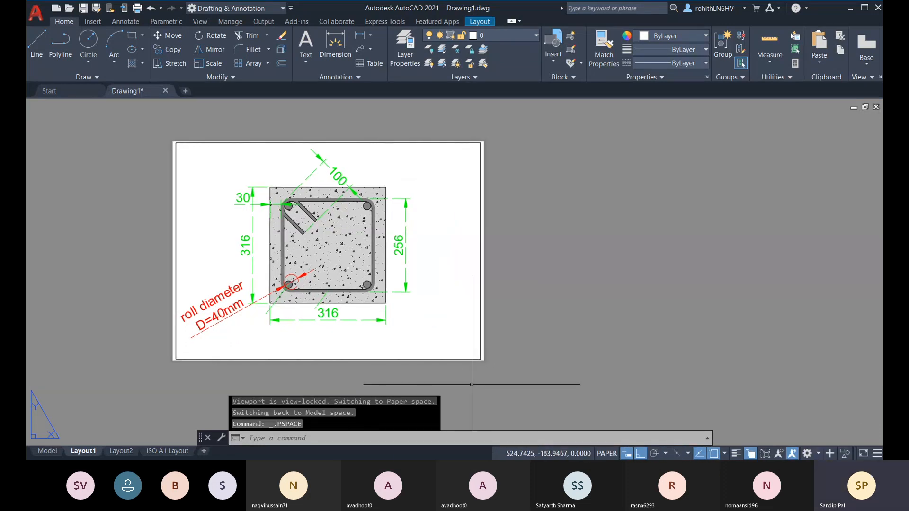
Step: Try the Layout1 viewport at scales 1:2 and 1:5, resizing its frame with each scale, and return it to 1:1
click(480, 308)
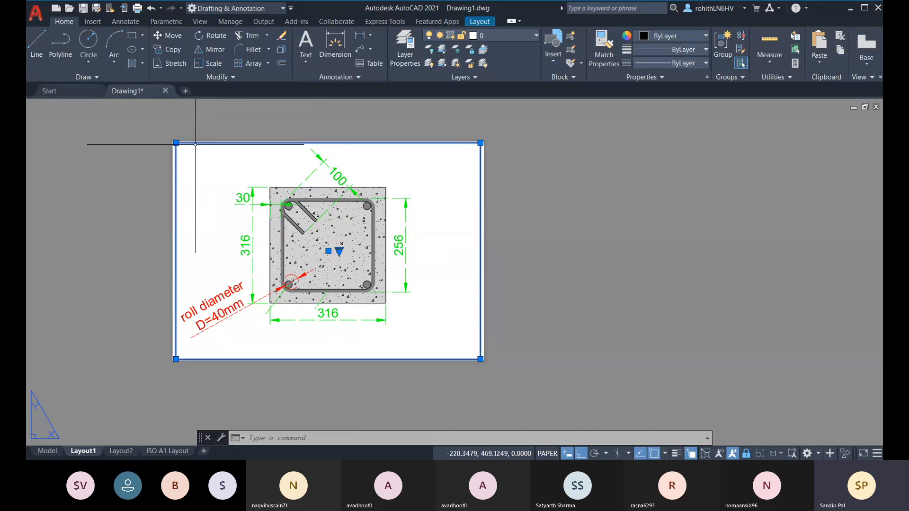
click(339, 250)
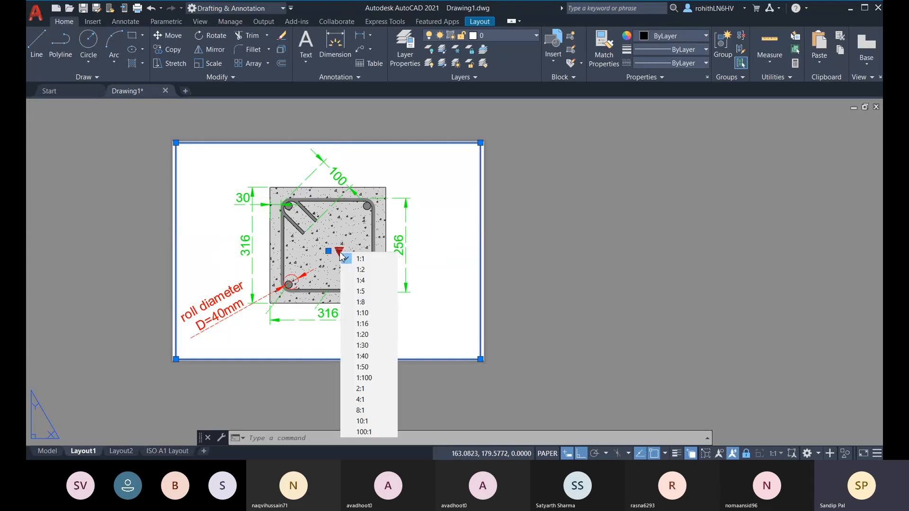
click(360, 269)
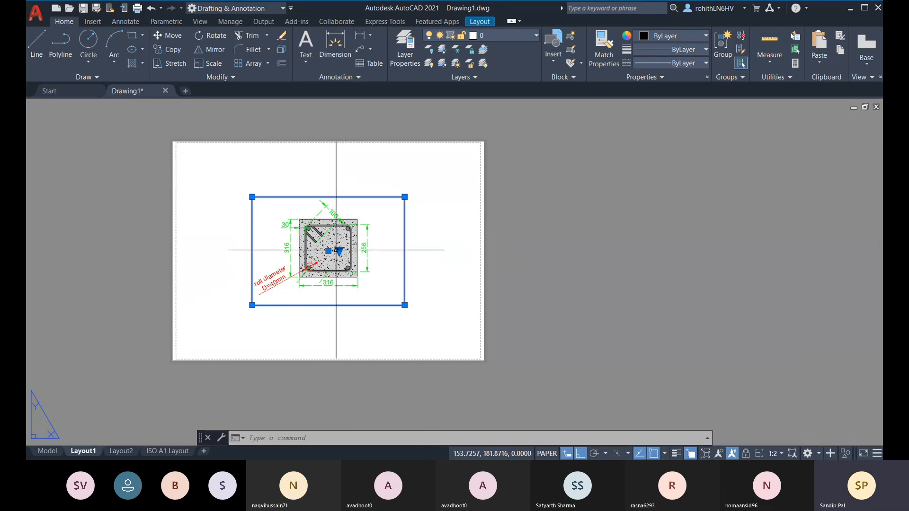
click(339, 251)
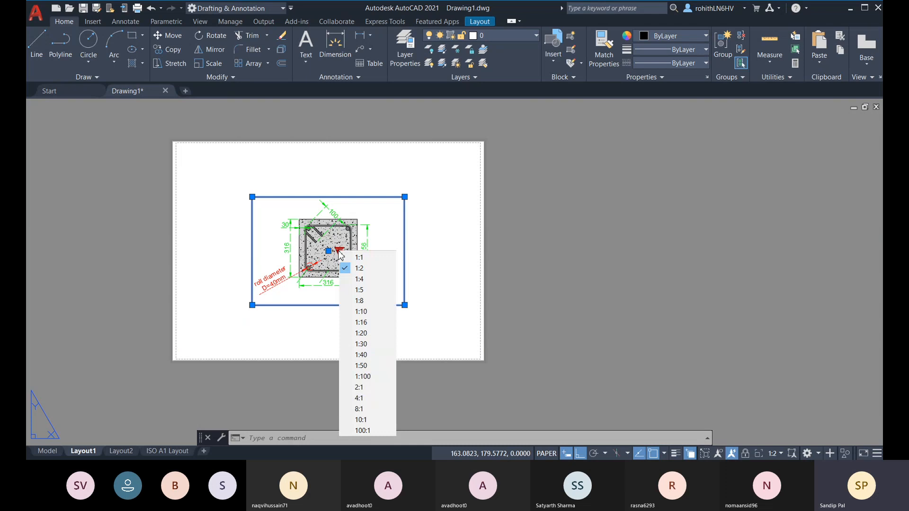
click(356, 290)
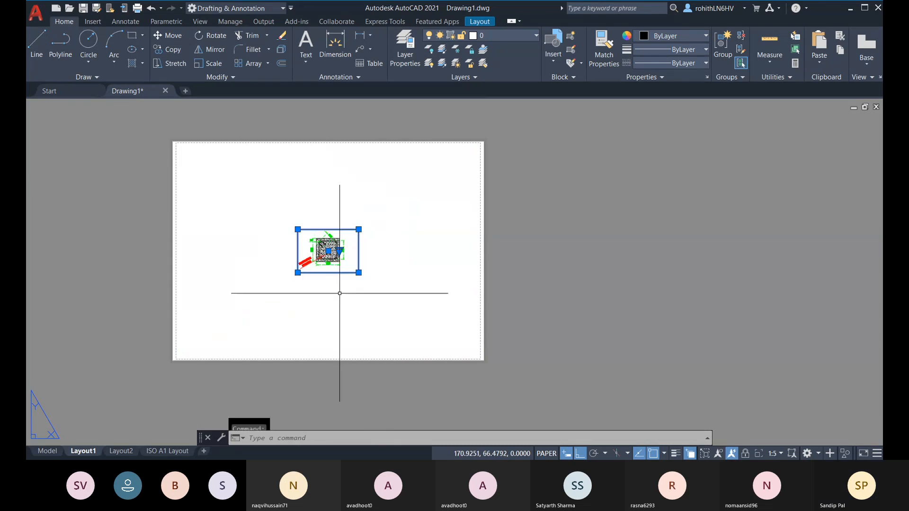
click(339, 250)
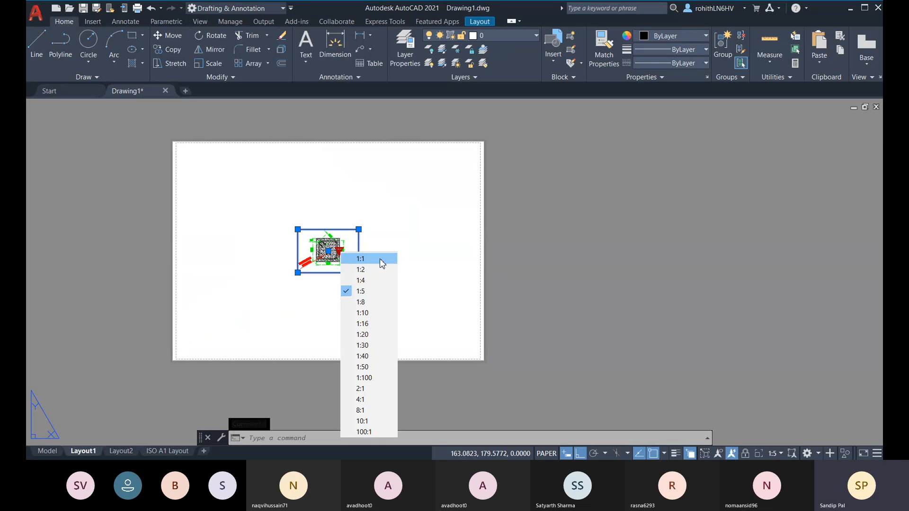
click(383, 264)
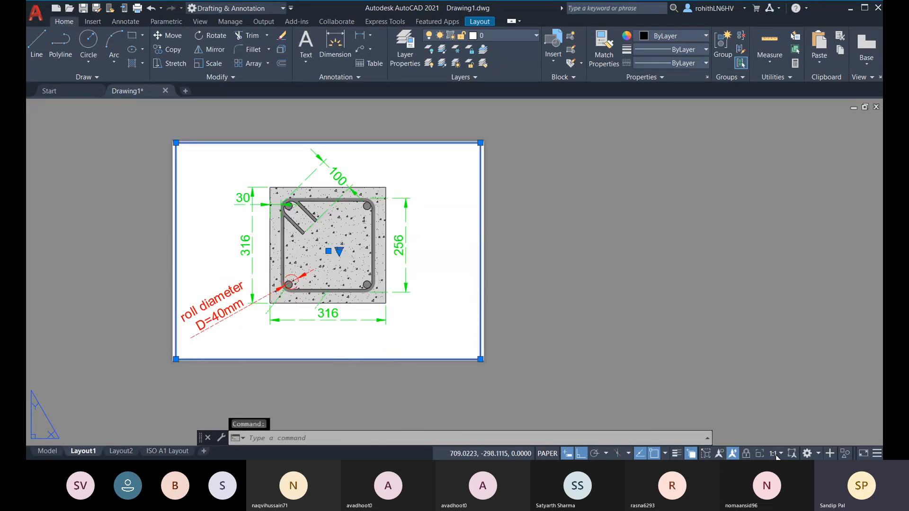
Step: Switch the selected viewport's drawing scale to 1:5 while keeping the frame size, and set it back to 1:1
click(774, 219)
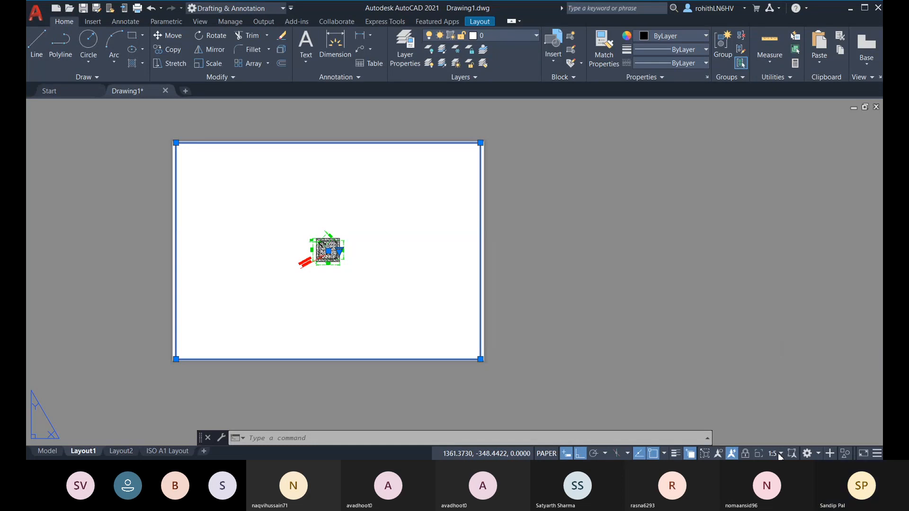
click(777, 180)
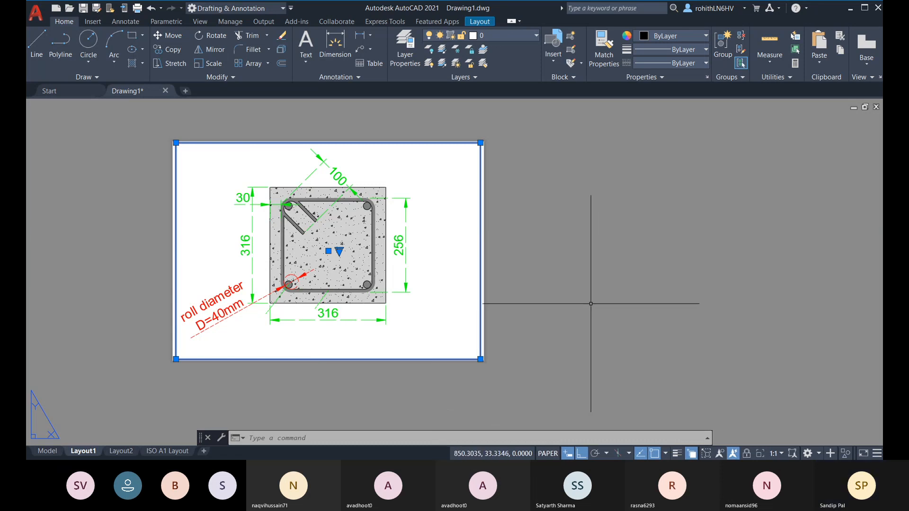
Step: Try shrinking the viewport frame to the 1:5 scale and reapplying 1:1 to its content, and undo the last two changes
click(340, 251)
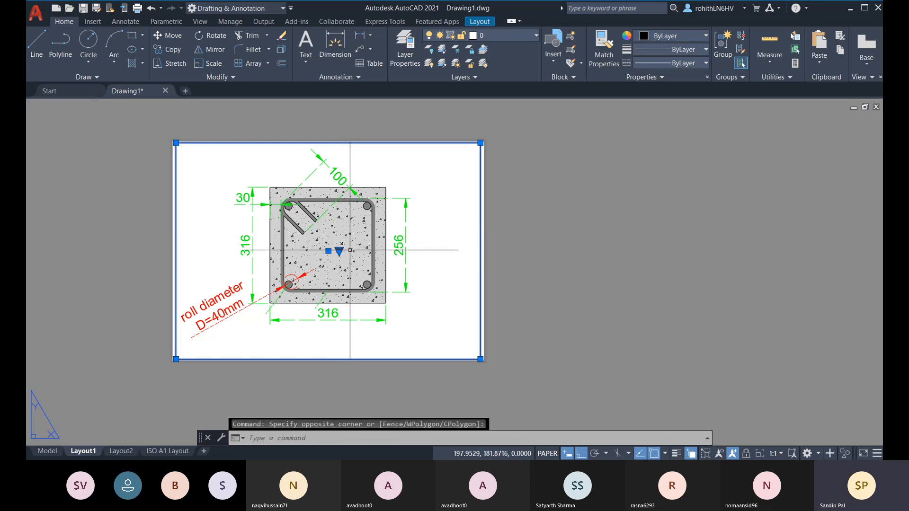
click(339, 252)
click(367, 287)
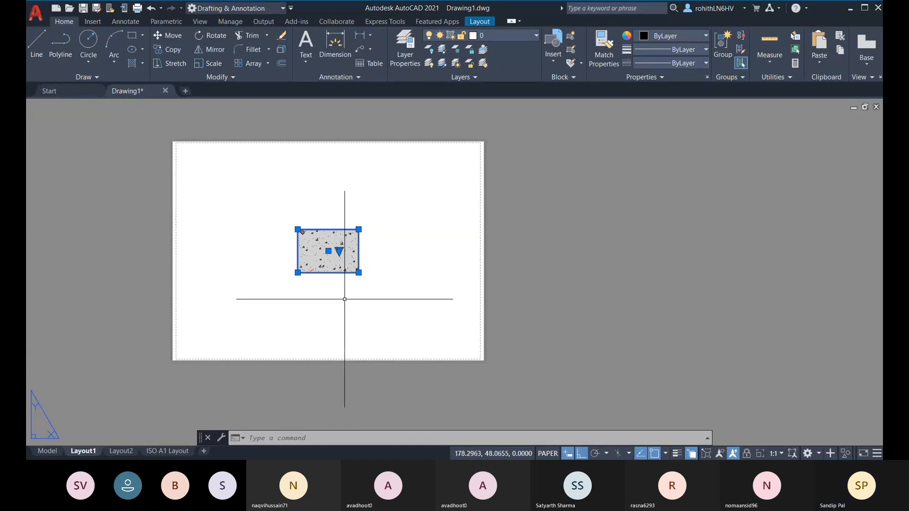
click(339, 252)
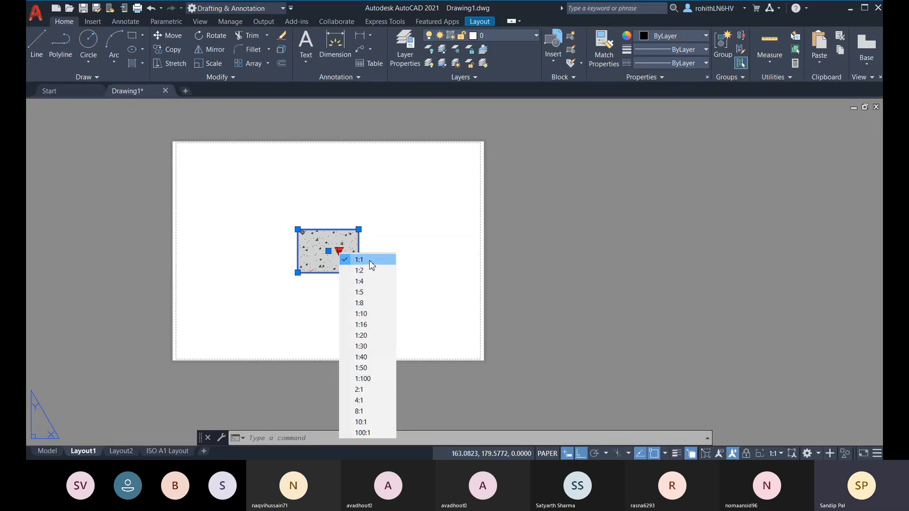
click(372, 263)
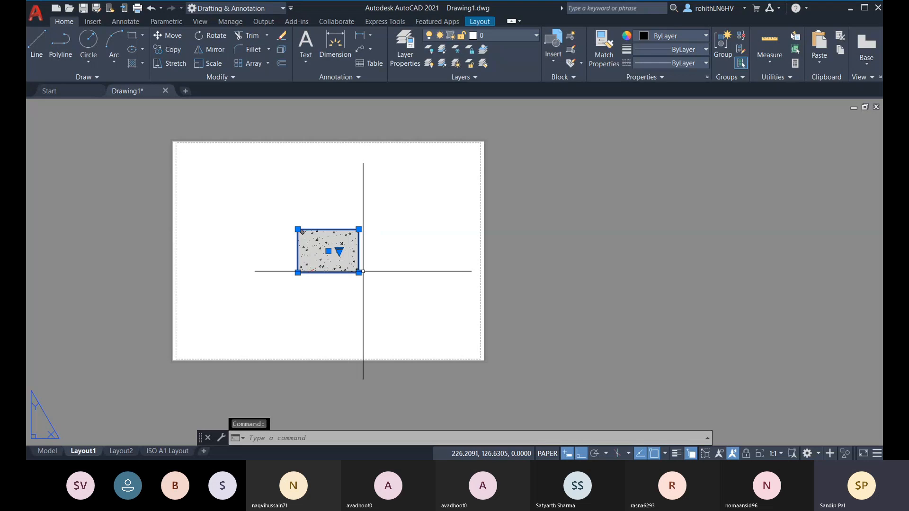
key(ctrl+z)
key(ctrl+z)
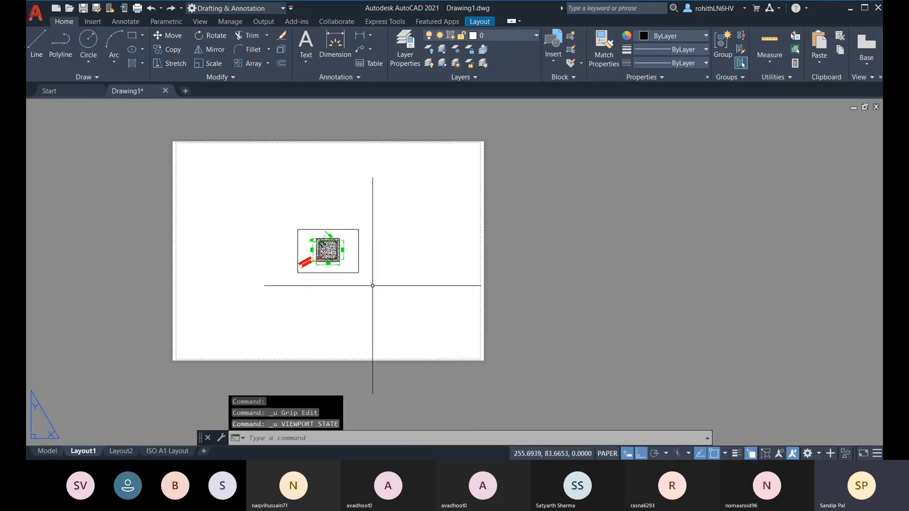
Step: Rescale the shrunken Layout1 viewport to 1:1 so its frame fills the sheet, and clear the selection
click(344, 273)
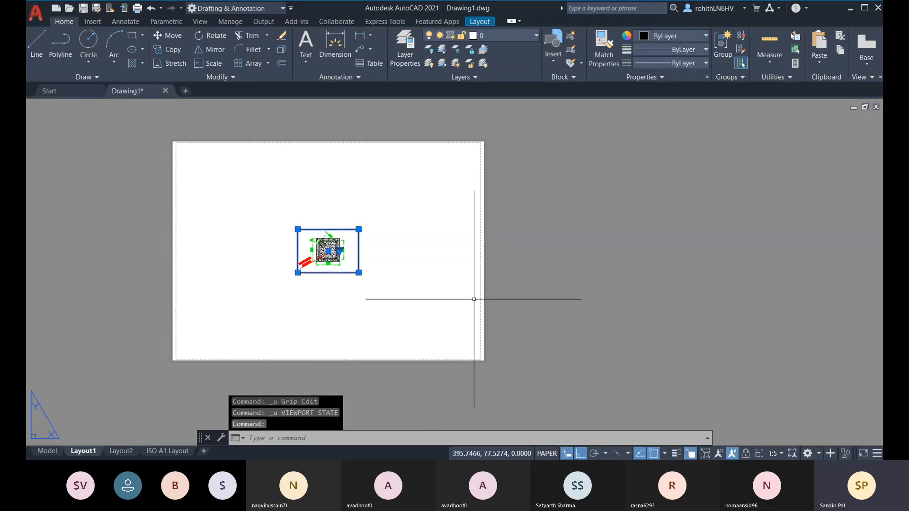
click(340, 250)
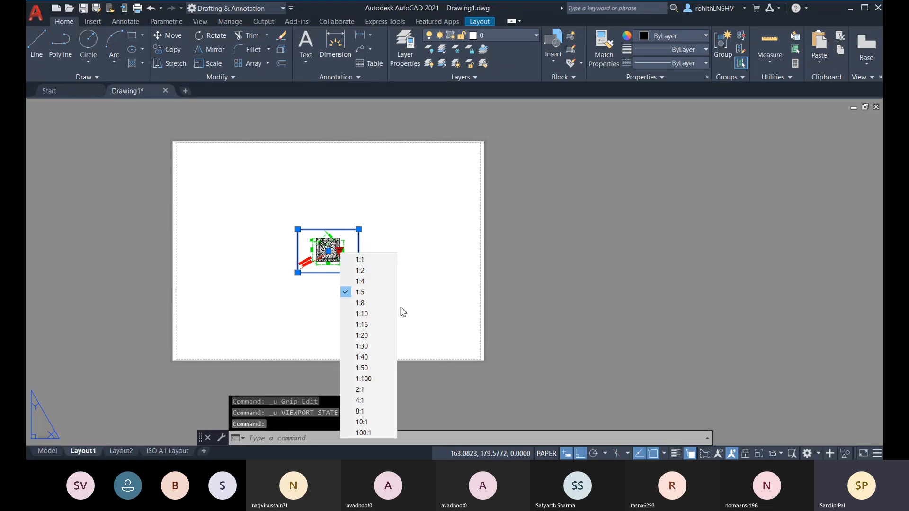
click(362, 260)
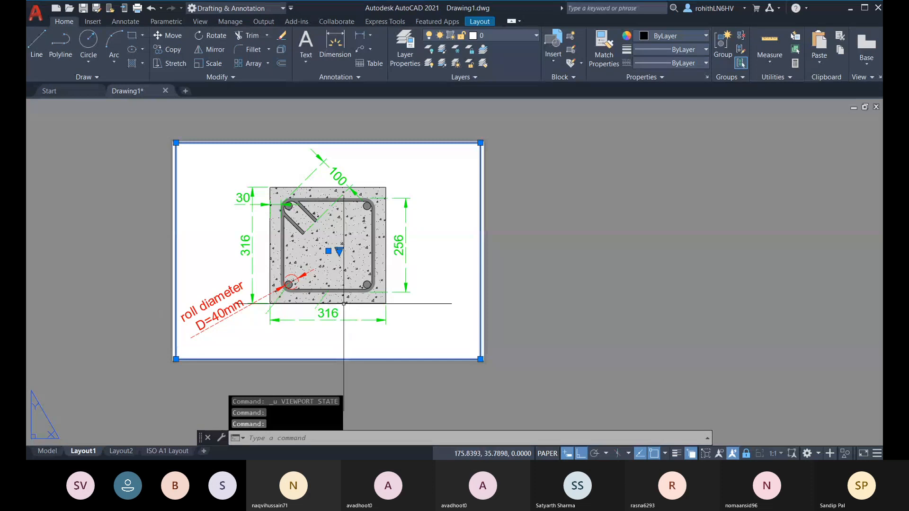
click(542, 256)
key(Escape)
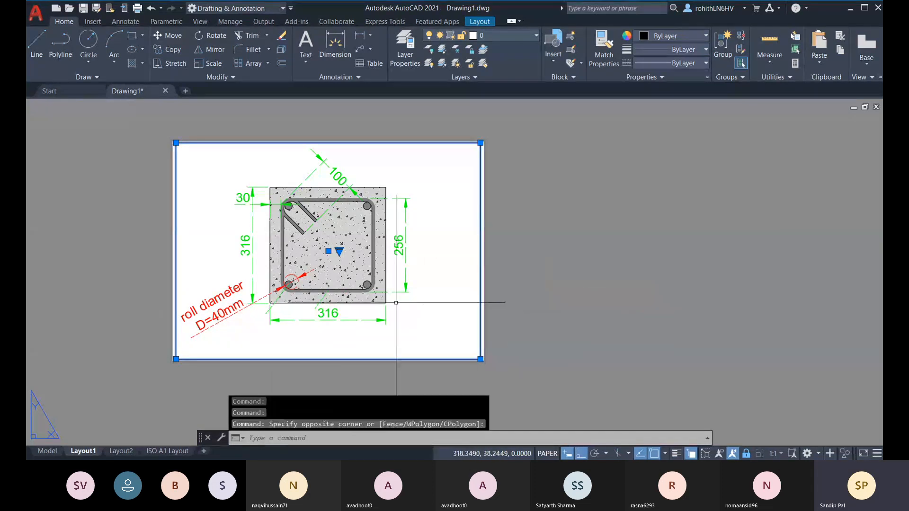
Step: Transfer the whole column section and its dimensions from the active Layout1 viewport to paper space with CHSPACE, and delete the viewport frame
double_click(441, 284)
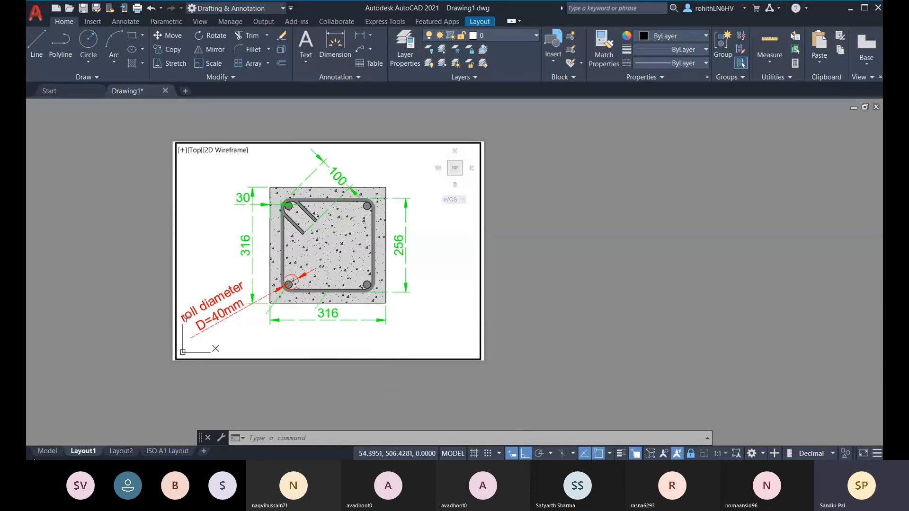
click(47, 451)
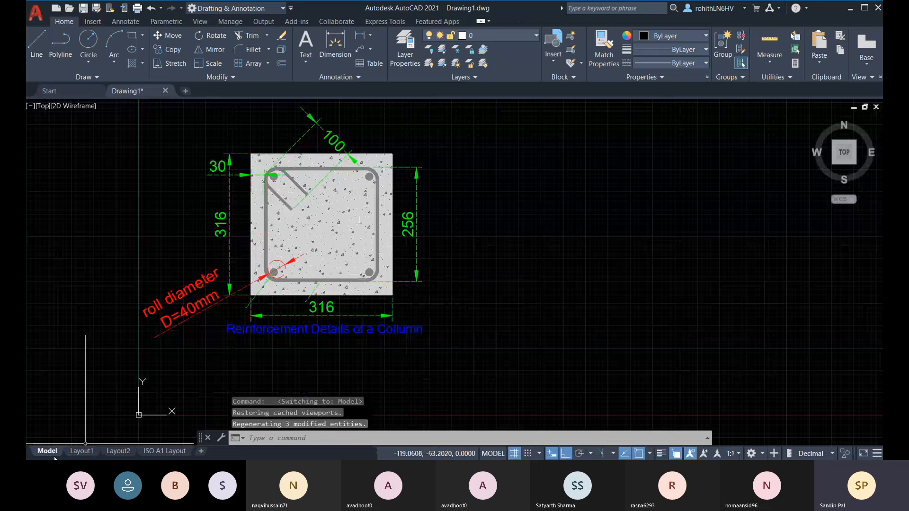
click(81, 451)
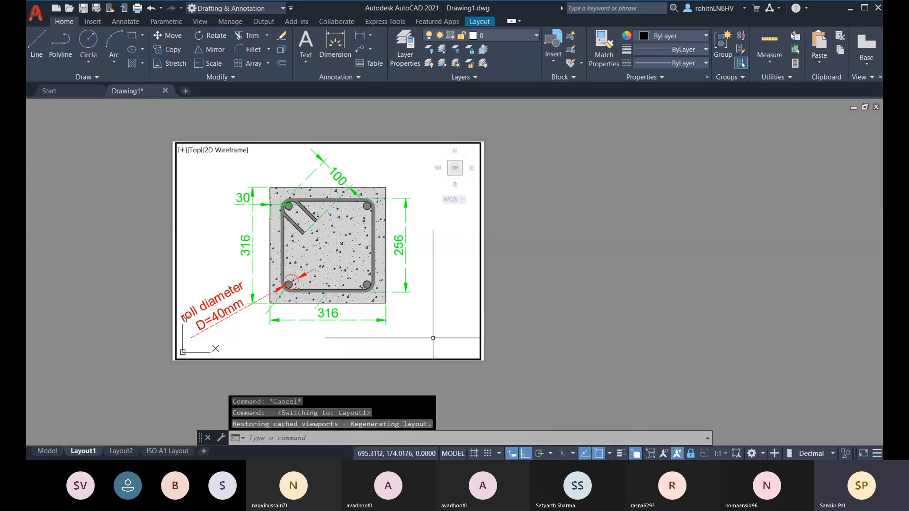
text(ch)
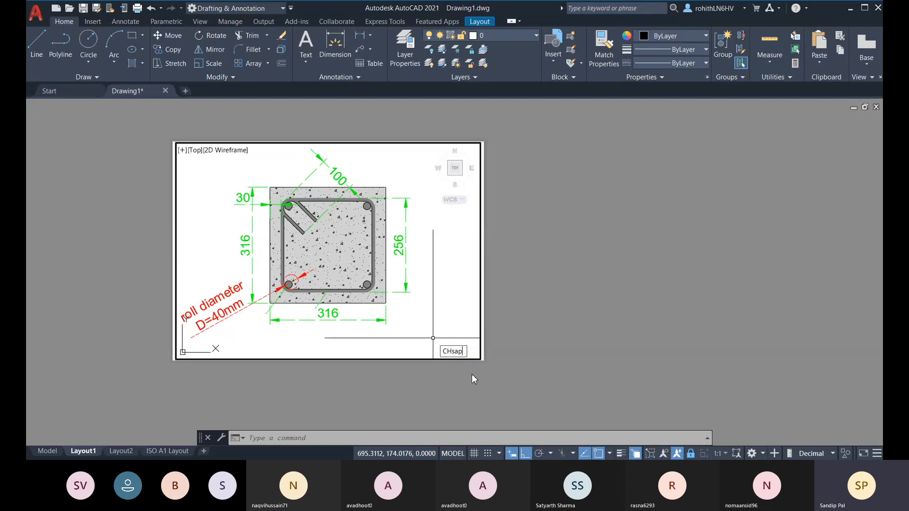
key(Return)
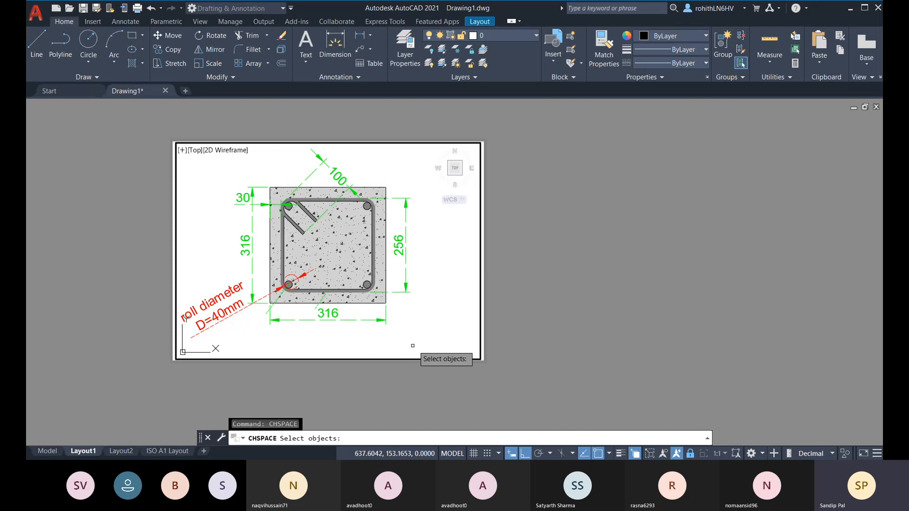
click(427, 343)
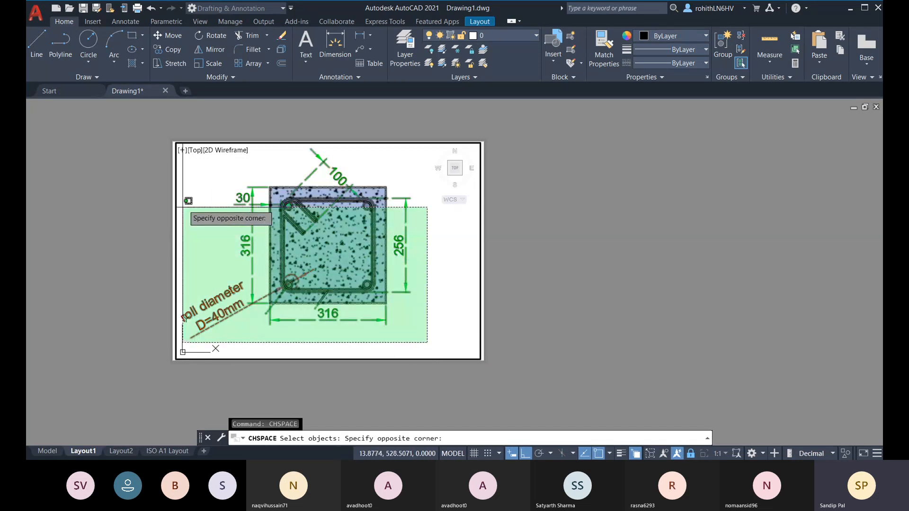
click(185, 174)
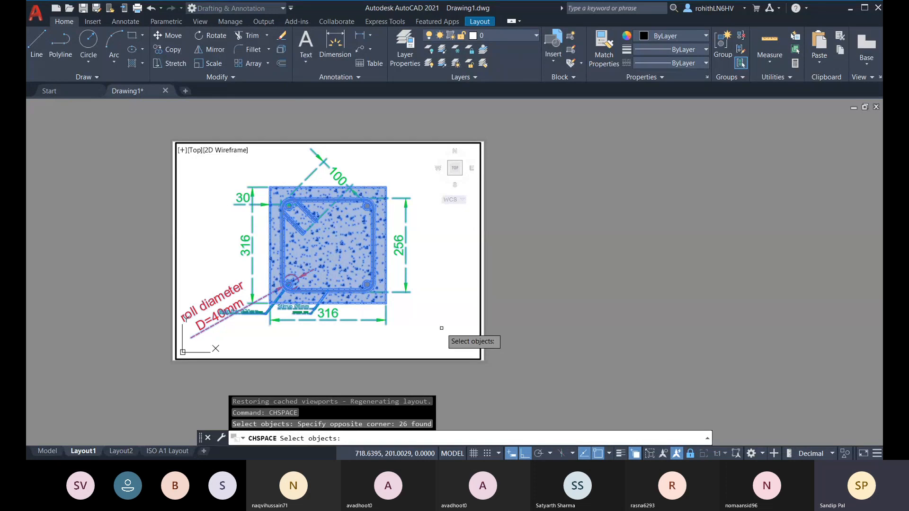
key(Return)
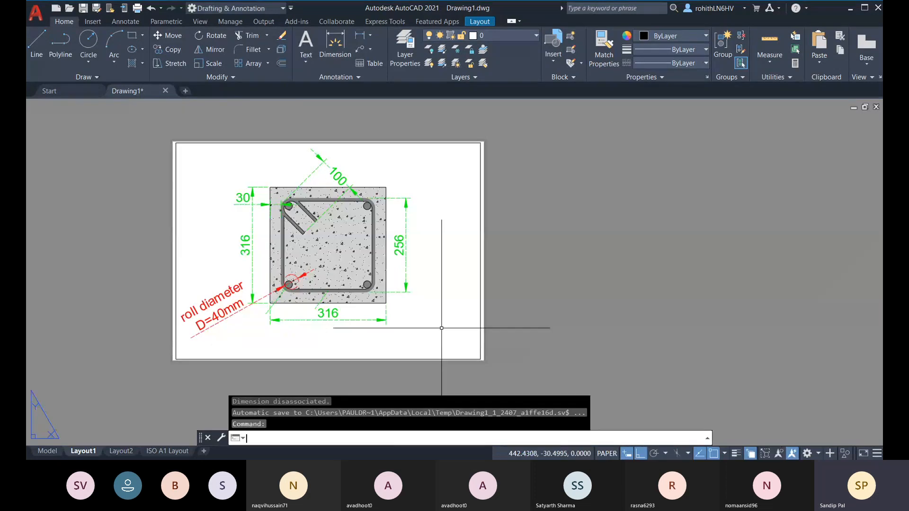
click(307, 358)
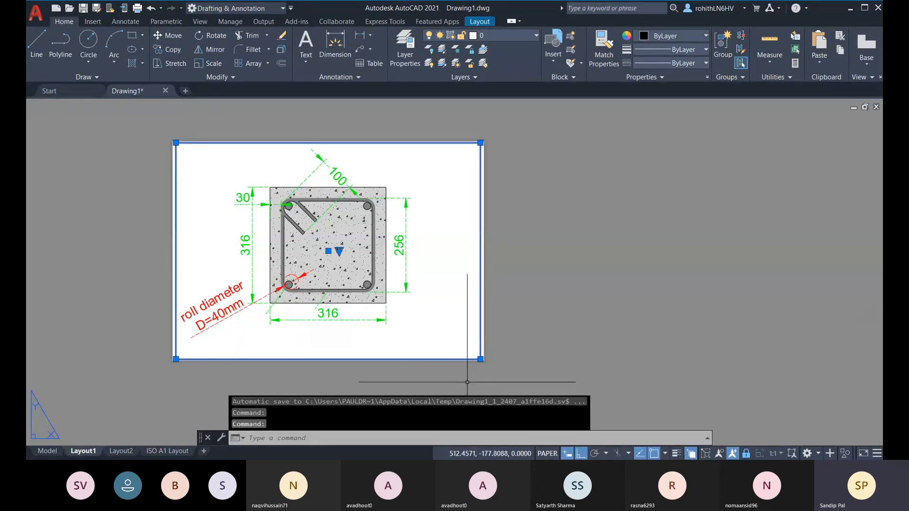
key(Delete)
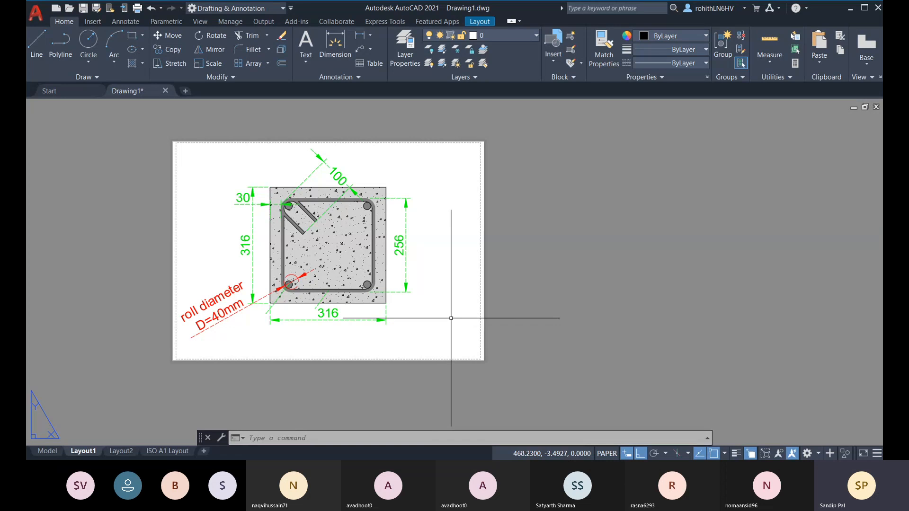
Step: Try inserting the ISO A1 title block at the origin of Layout1's paper space, and undo the insertion
click(553, 62)
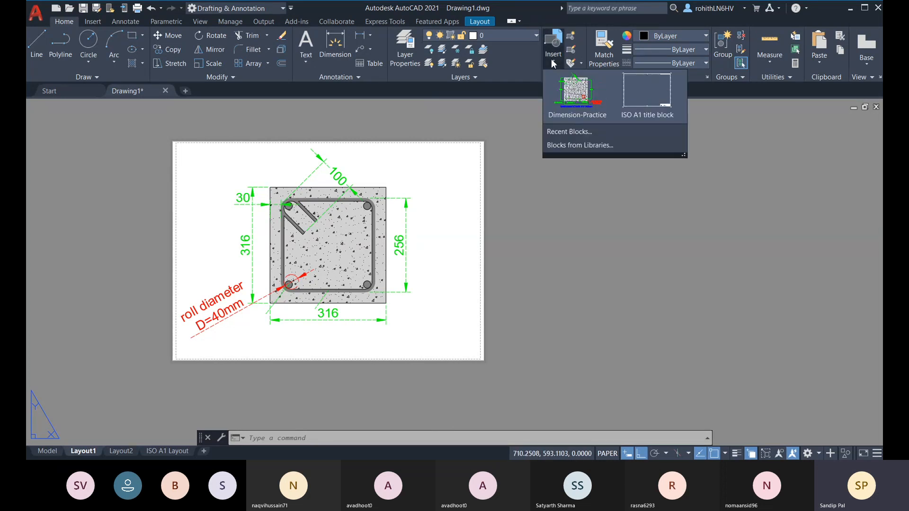
click(654, 112)
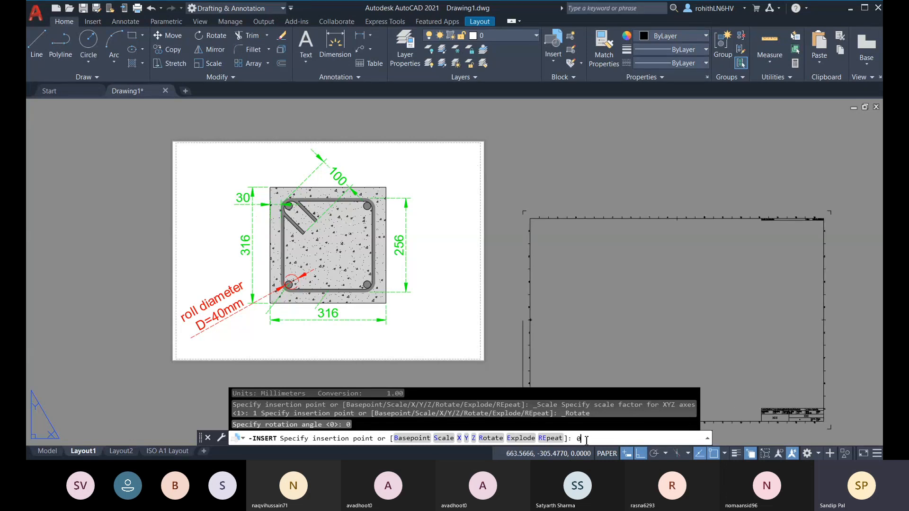
key(Return)
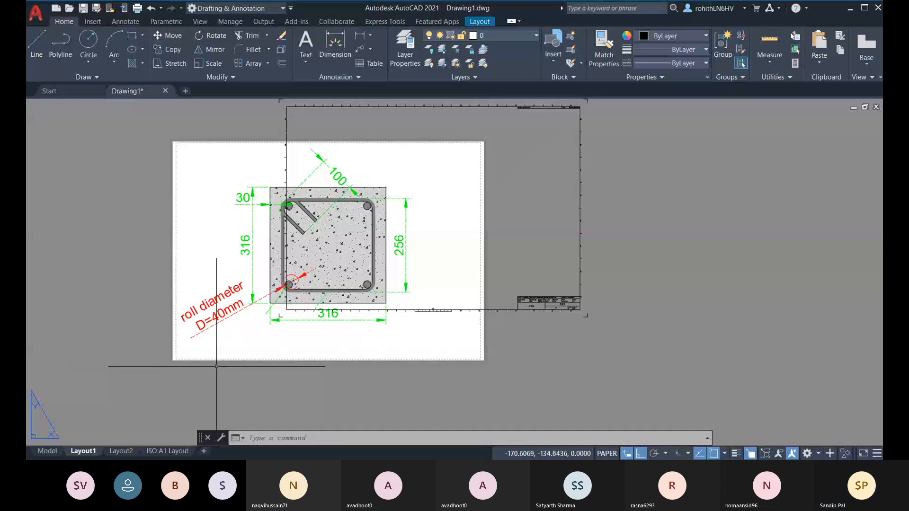
key(ctrl+z)
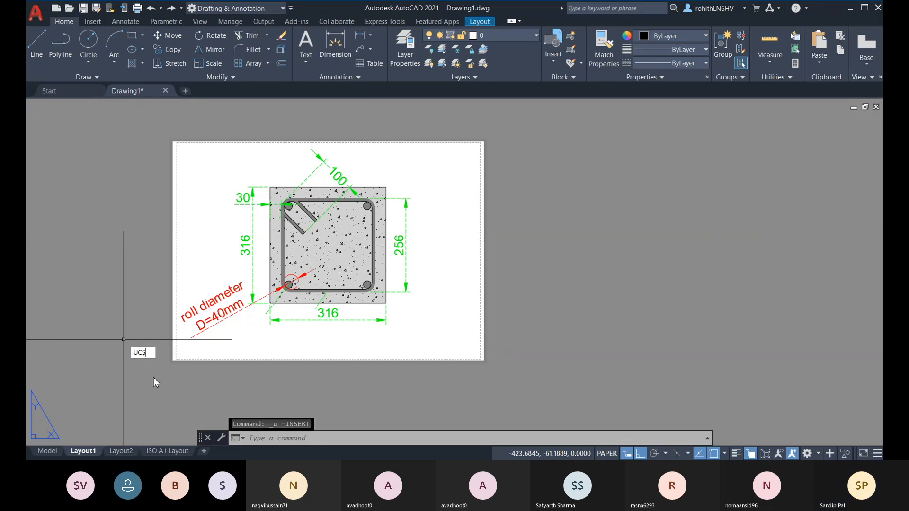
Step: Set the UCS icon to display at the origin of Layout1's paper space using UCSICON
text(ICON)
key(Return)
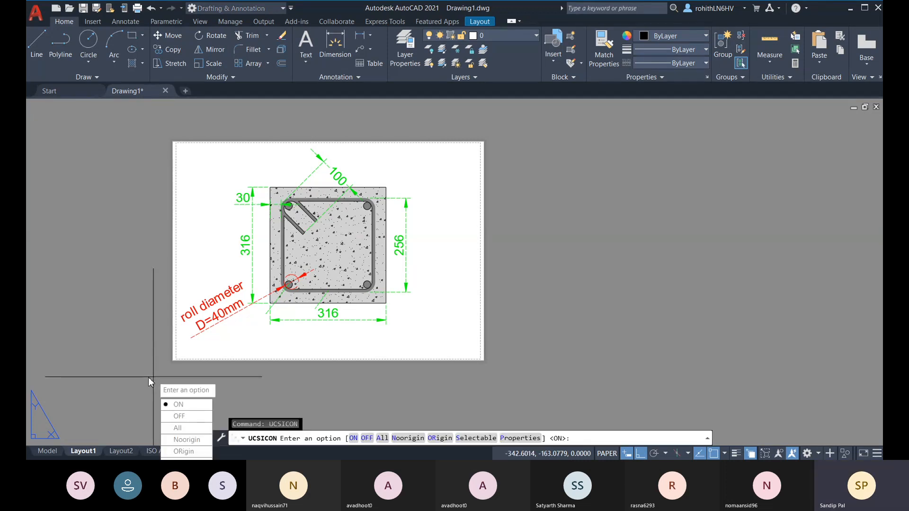
click(190, 451)
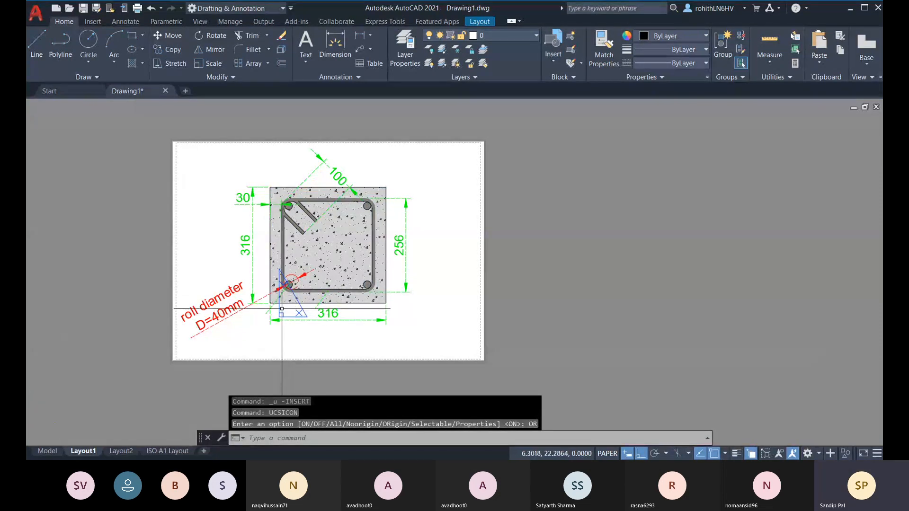
click(215, 359)
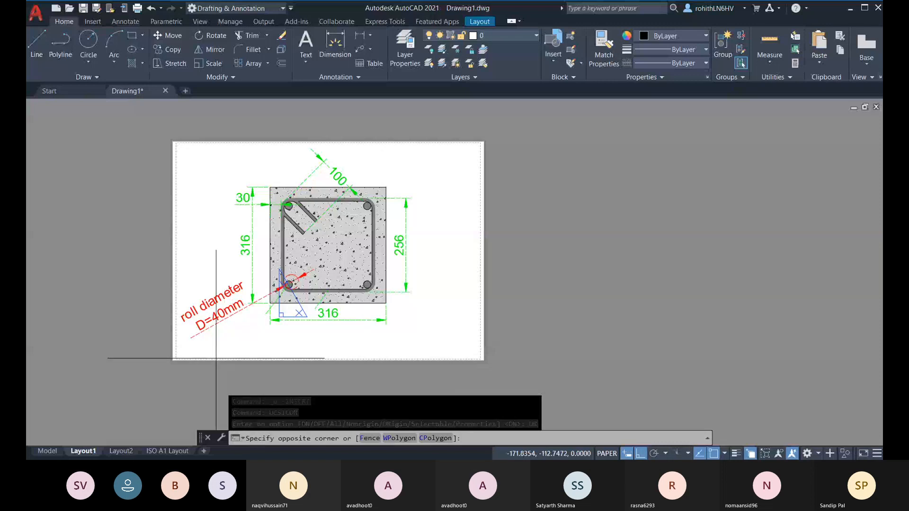
Step: Examine the lower-left corner of the Layout1 sheet and its printable-area boundary
click(168, 361)
middle_drag(304, 346, 317, 342)
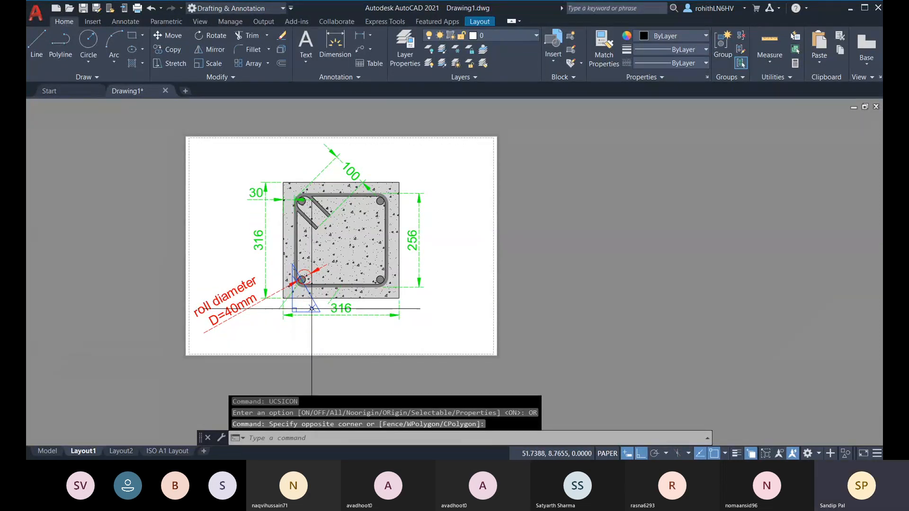
middle_drag(263, 256, 279, 253)
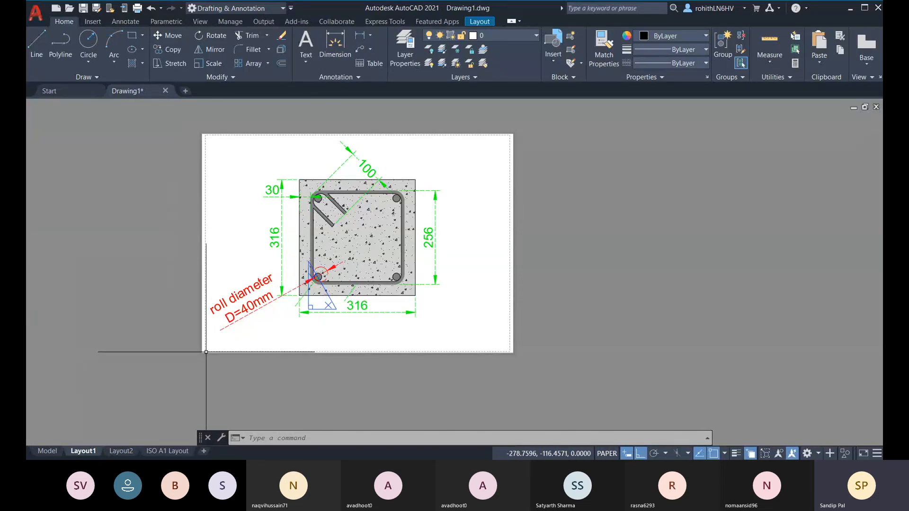
scroll(208, 353, up, 3)
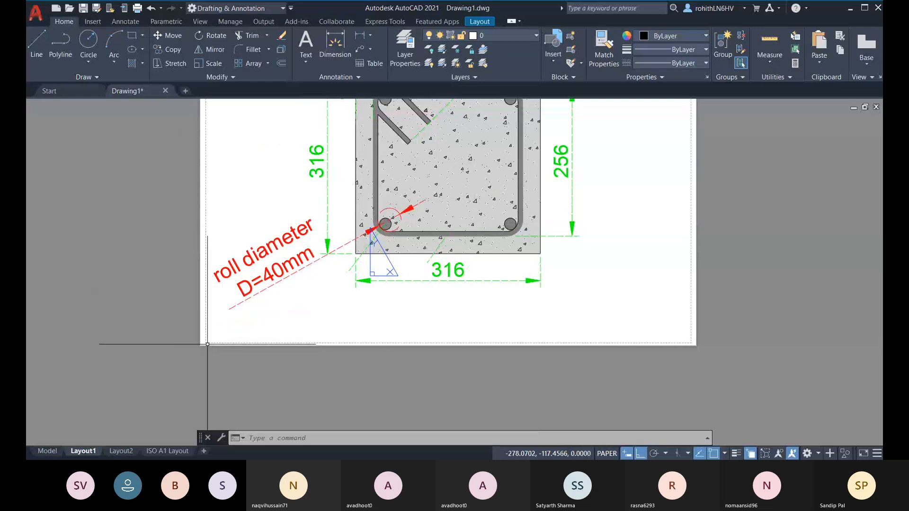
scroll(274, 351, down, 4)
scroll(261, 354, down, 2)
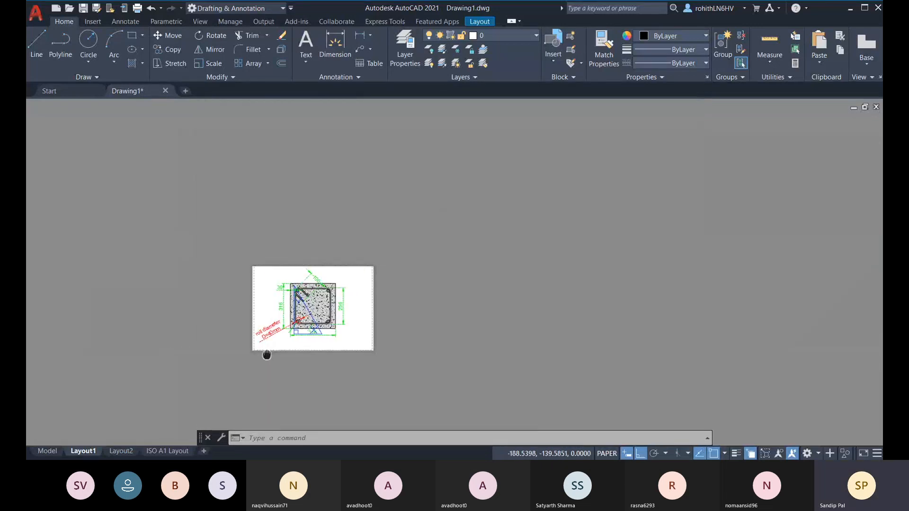
scroll(258, 357, up, 4)
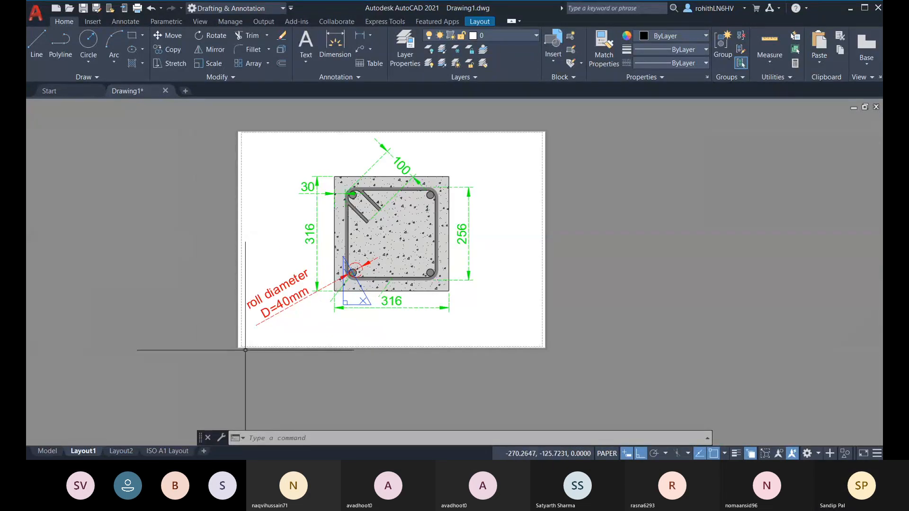
middle_drag(273, 340, 260, 359)
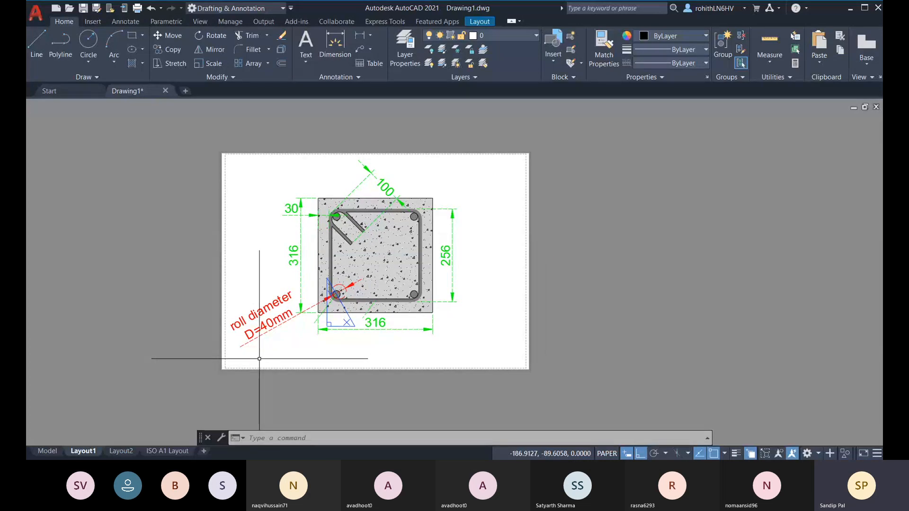
Step: Create a viewport with MVIEW using the Fit option to fill Layout1's printable area, and leave its frame unselected
text(mv)
key(Return)
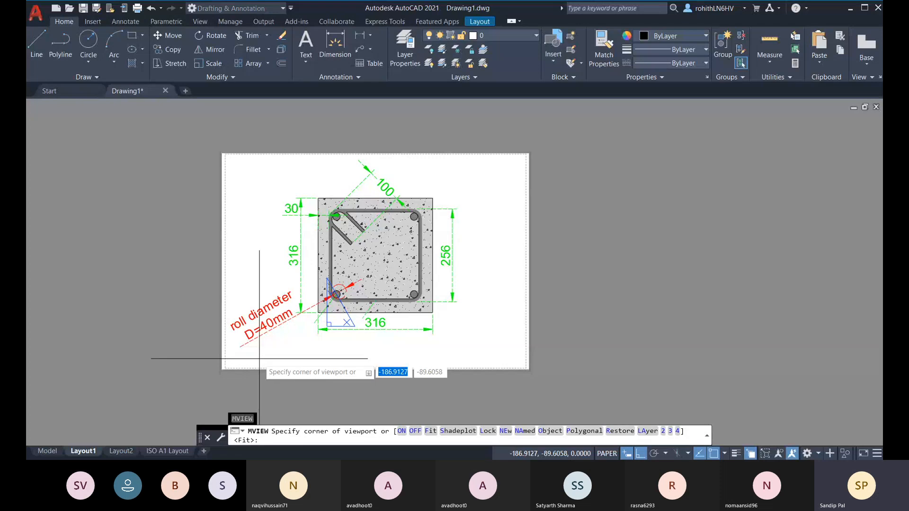
click(433, 434)
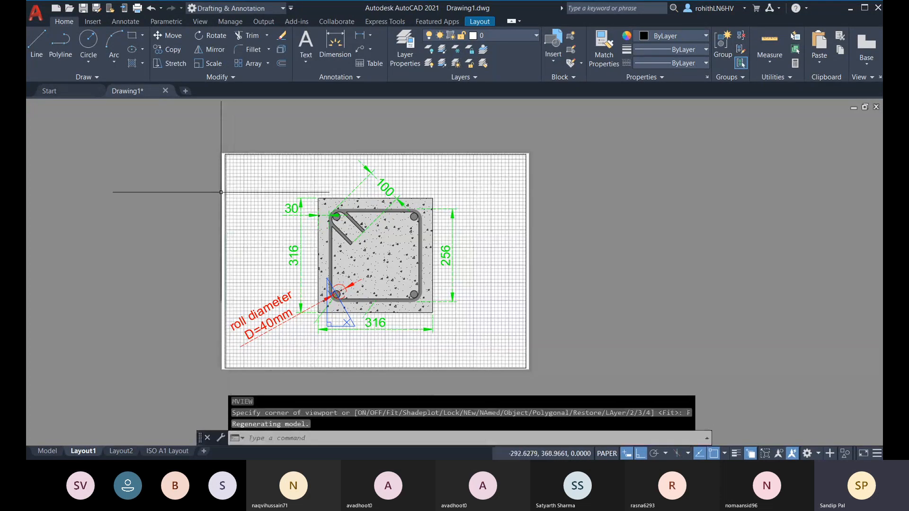
click(222, 192)
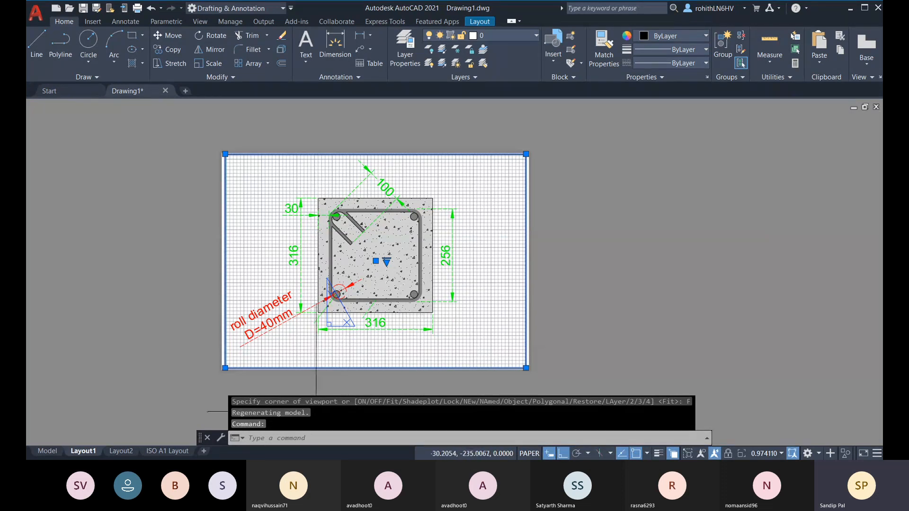
key(Escape)
click(554, 61)
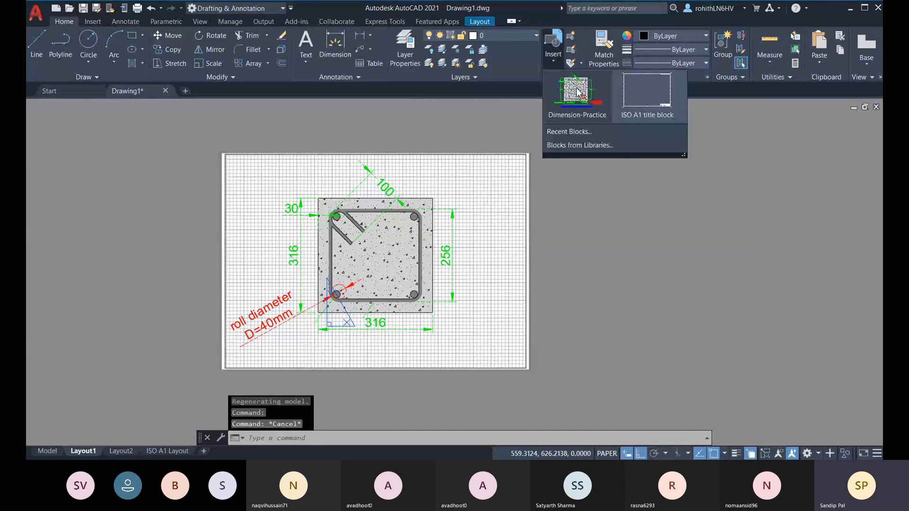
click(656, 91)
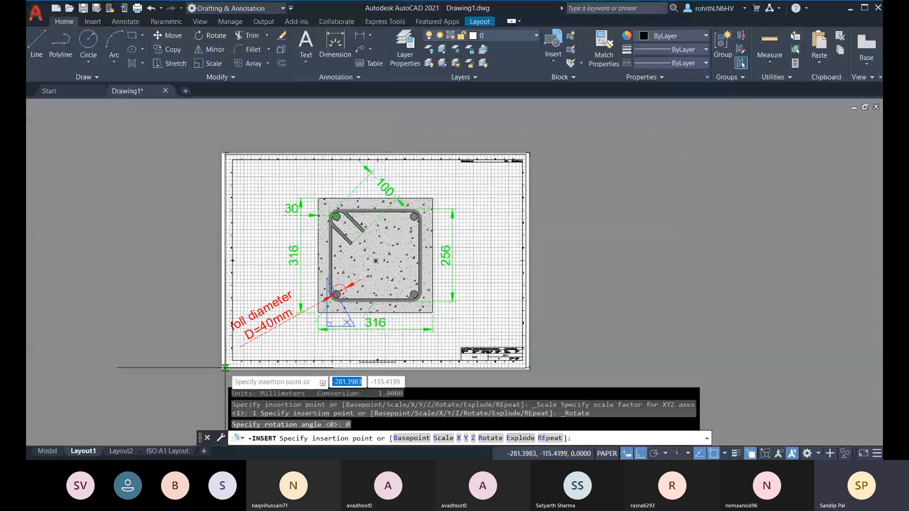
scroll(225, 366, up, 5)
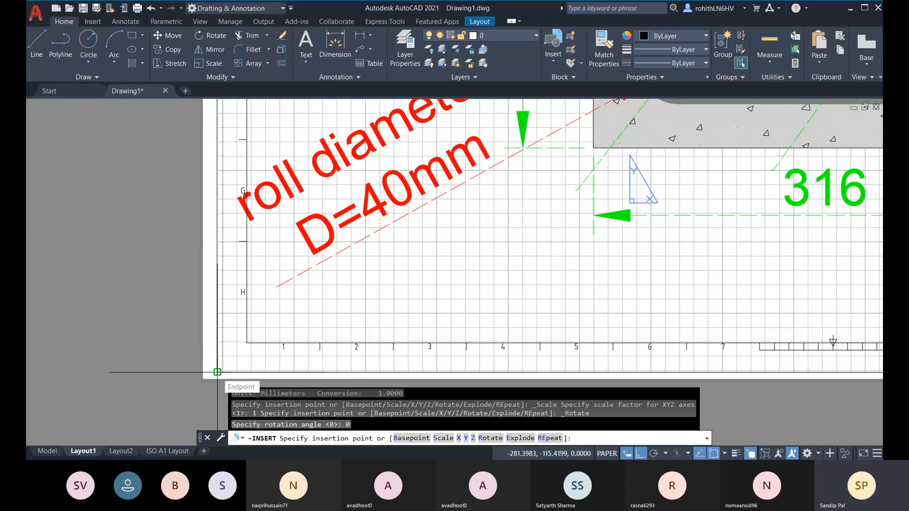
key(Escape)
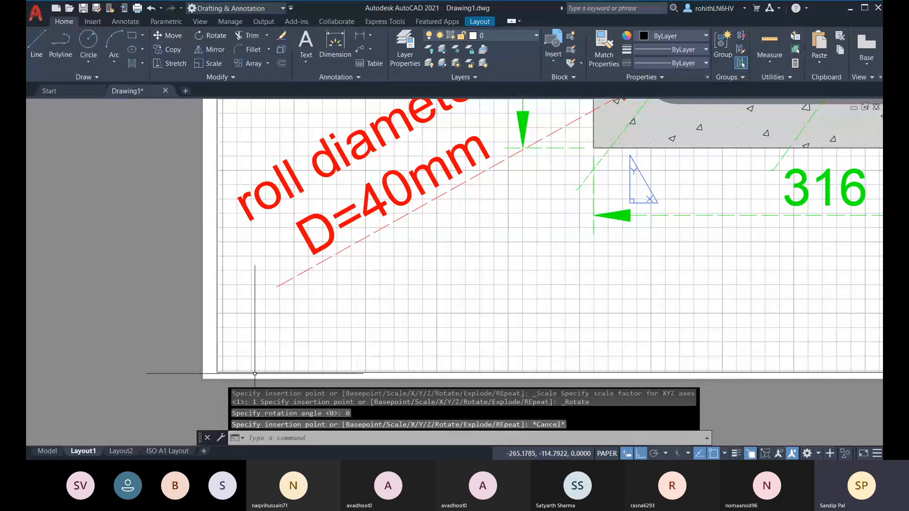
Step: Query the coordinates of the new viewport's lower-left corner with ID, and copy its X and Y values from the command history
text(ID)
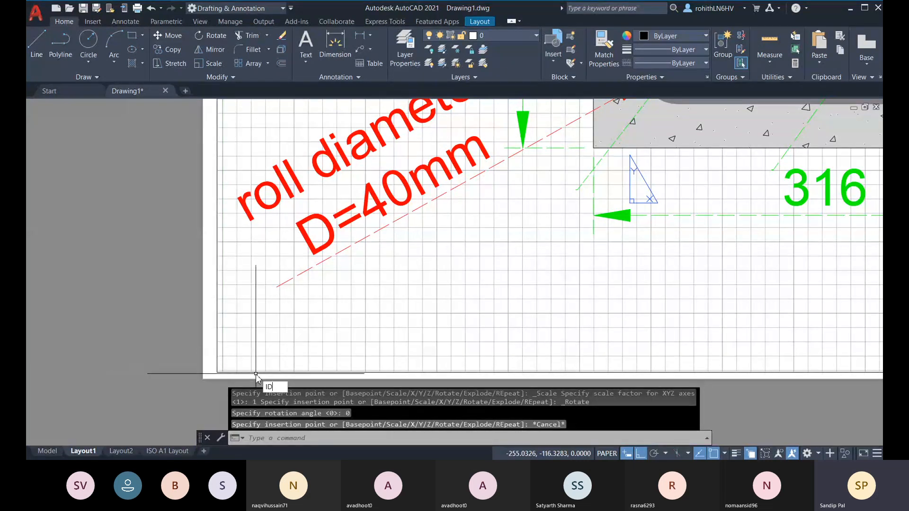
key(Return)
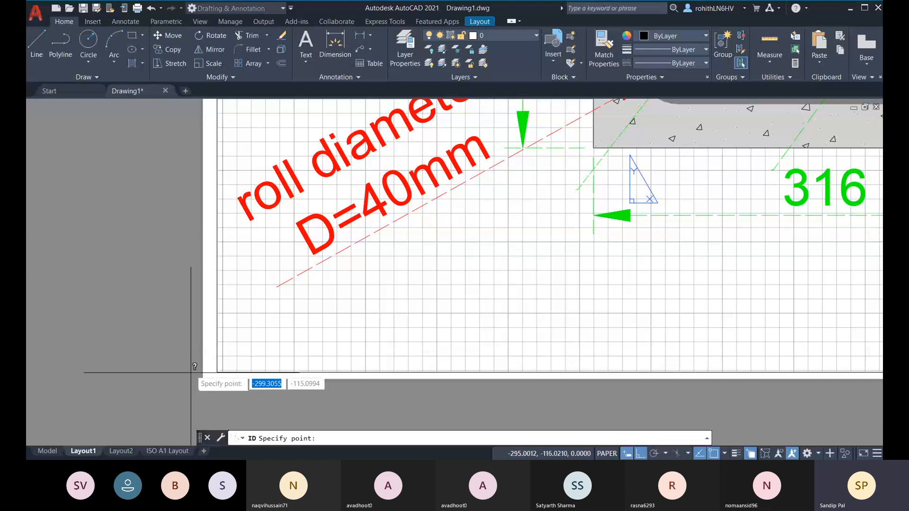
click(218, 372)
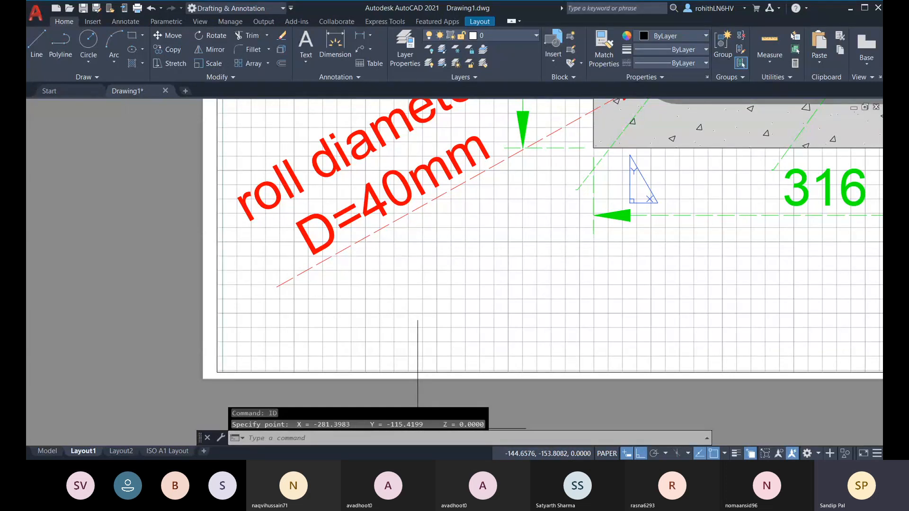
key(F2)
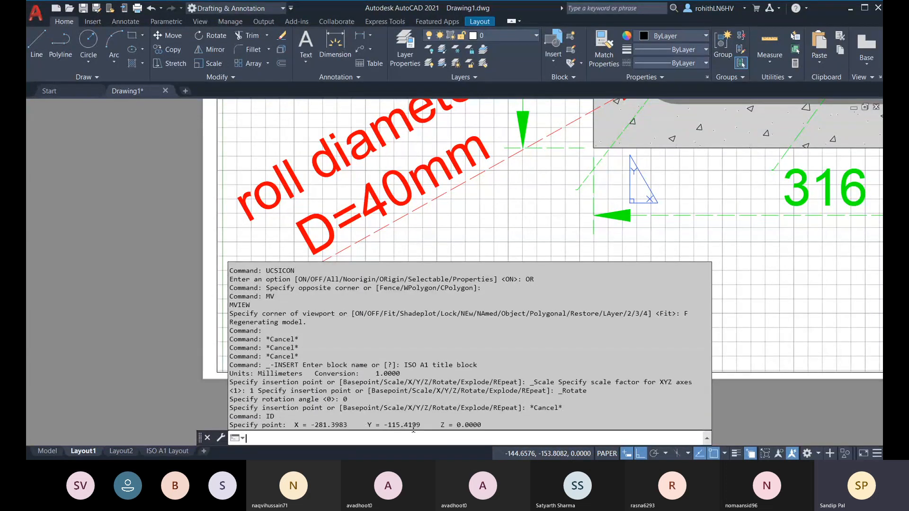
drag(424, 424, 300, 426)
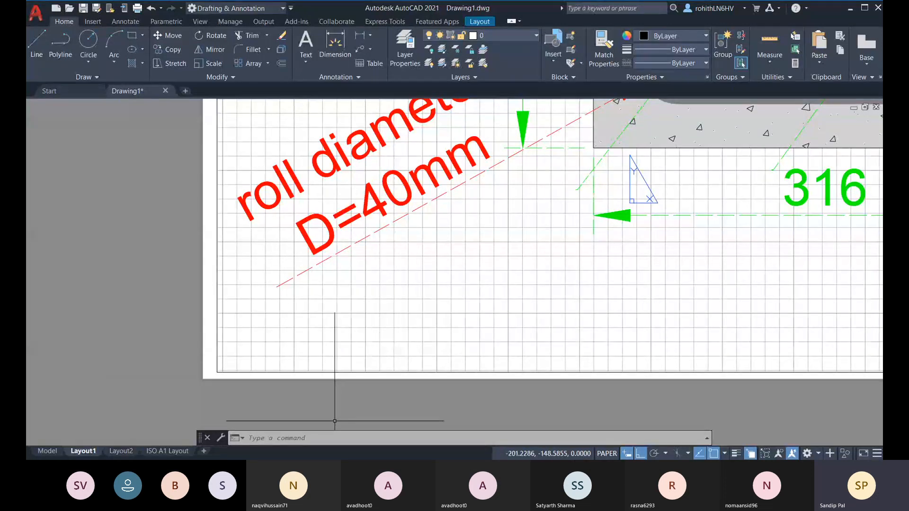
key(F2)
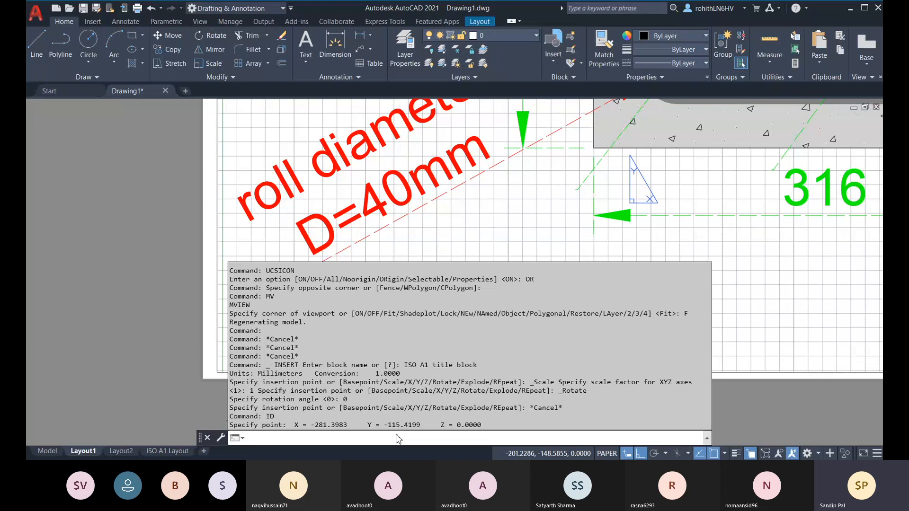
key(Escape)
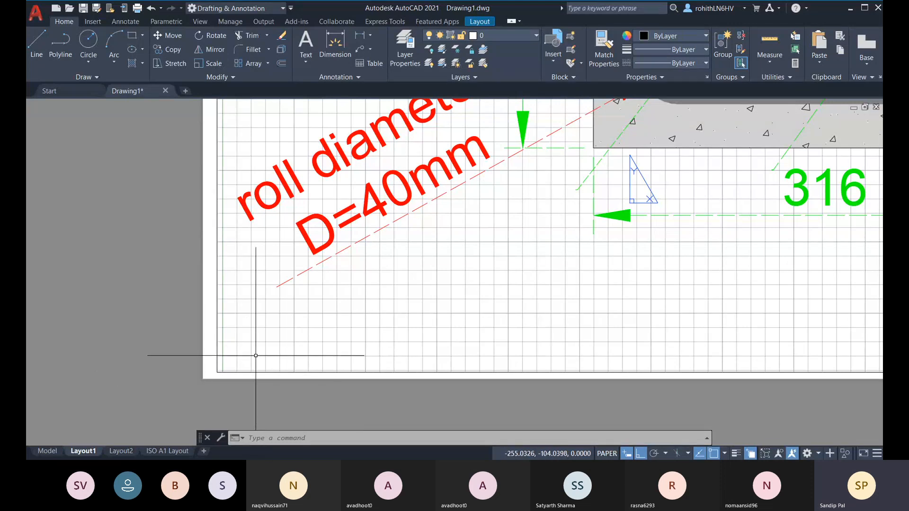
Step: Try to insert the ISO A1 title block at the corner coordinates pasted from the command history
click(552, 58)
click(654, 103)
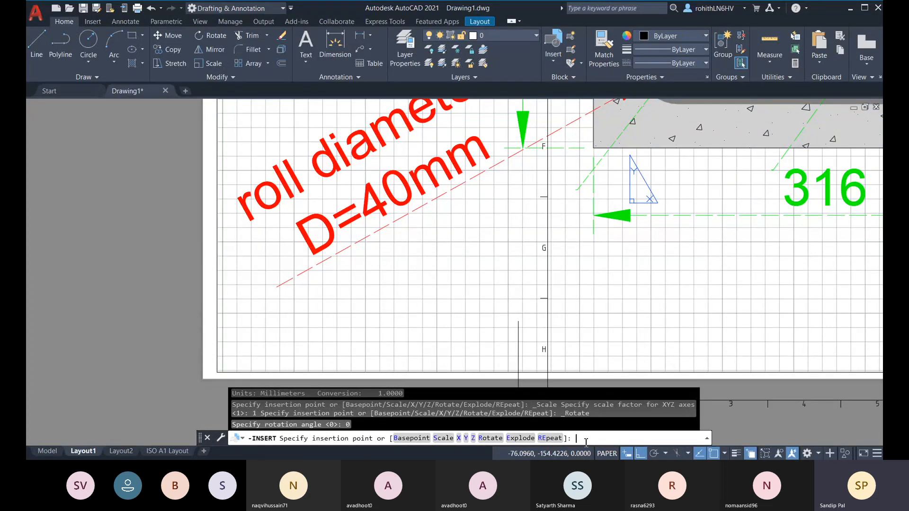
key(ctrl+v)
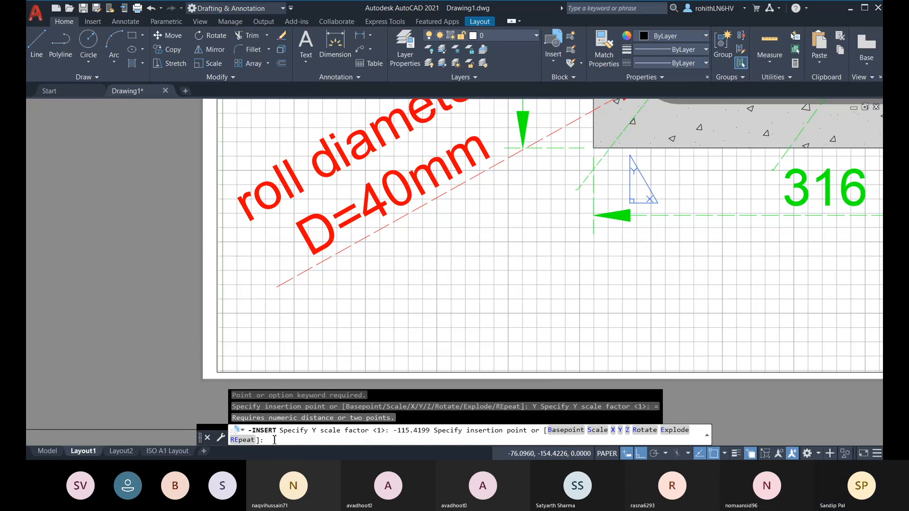
Step: Select only the corner's X value in the command history's ID result, and cancel the title block insertion
key(F2)
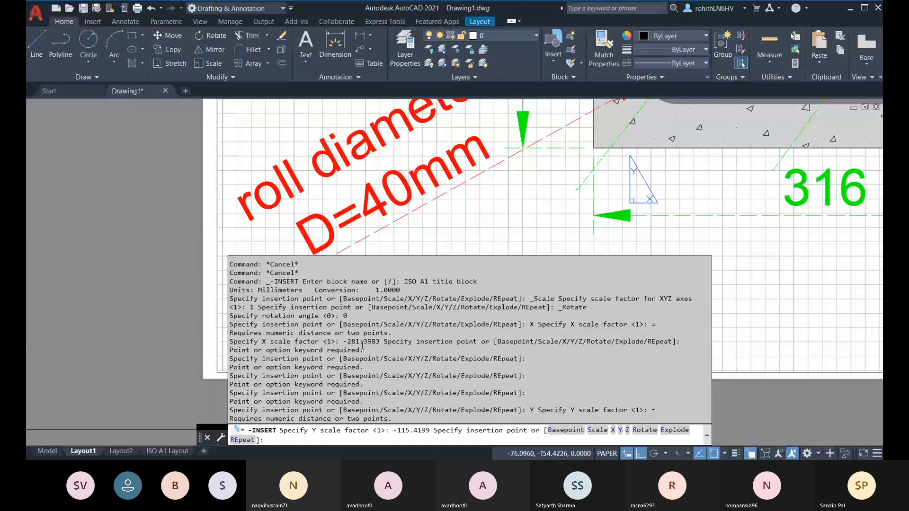
scroll(359, 334, up, 1)
scroll(359, 334, up, 1)
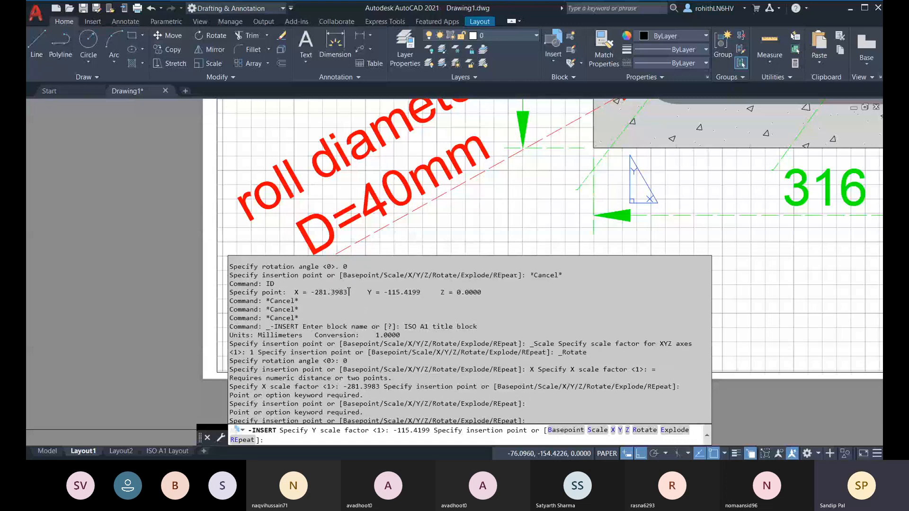
drag(295, 292, 423, 292)
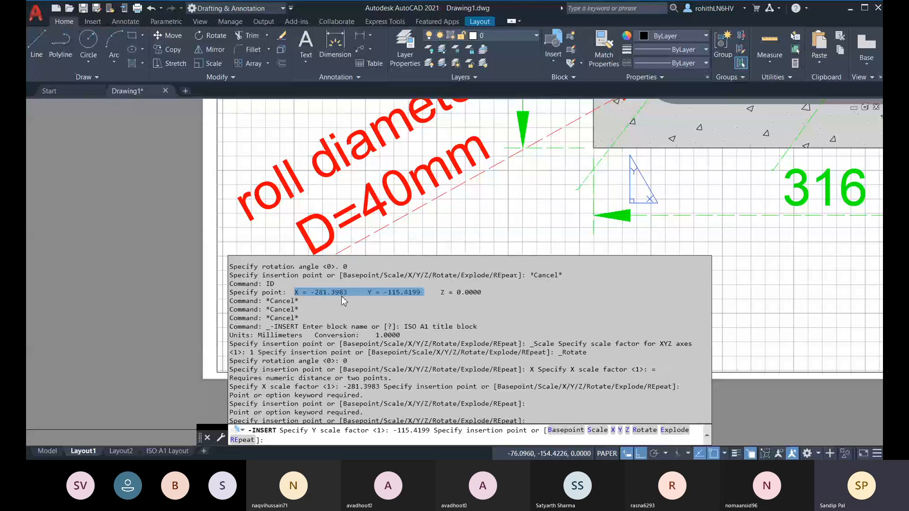
click(317, 298)
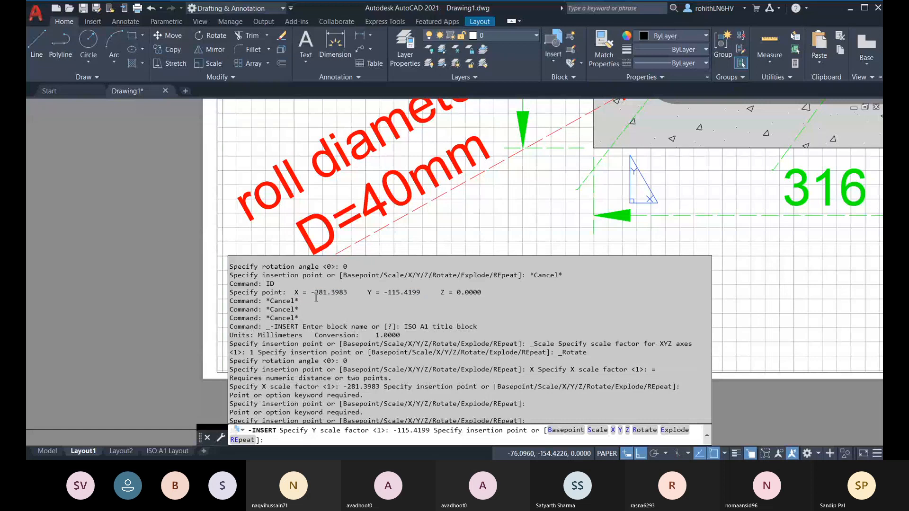
drag(315, 294, 350, 296)
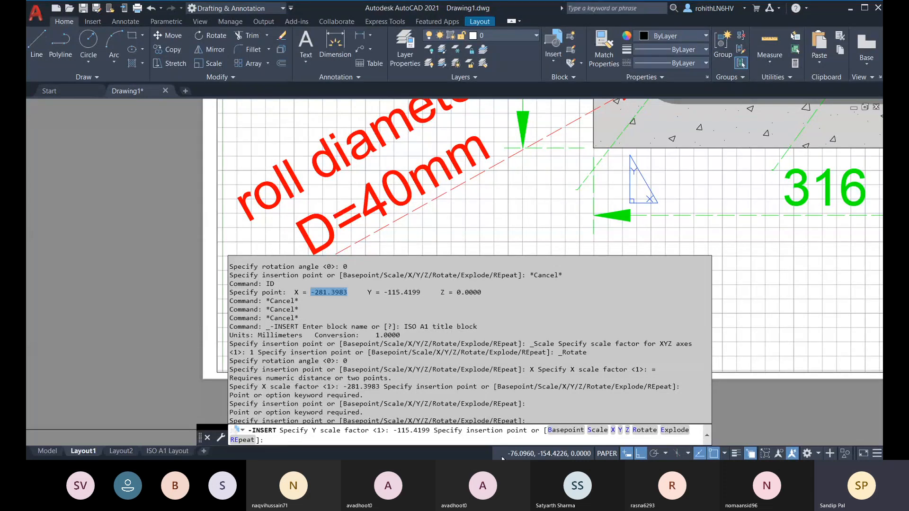
key(Escape)
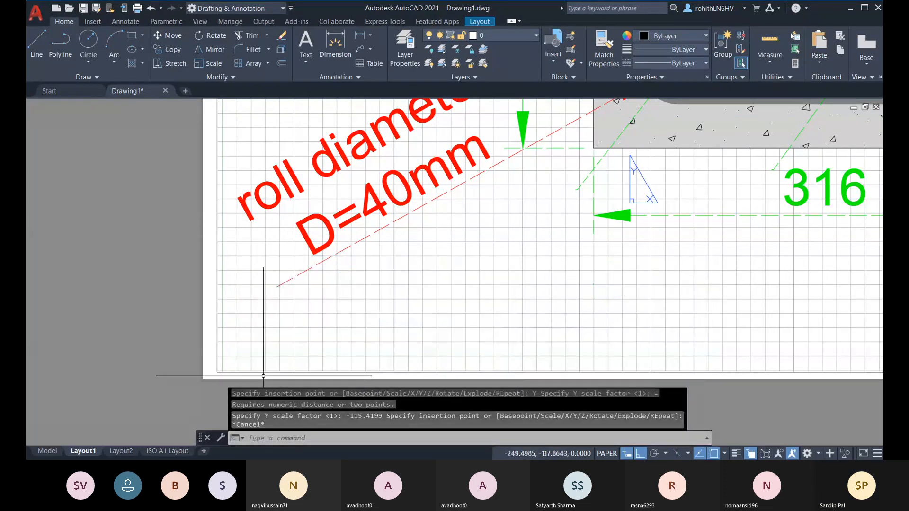
scroll(256, 367, down, 3)
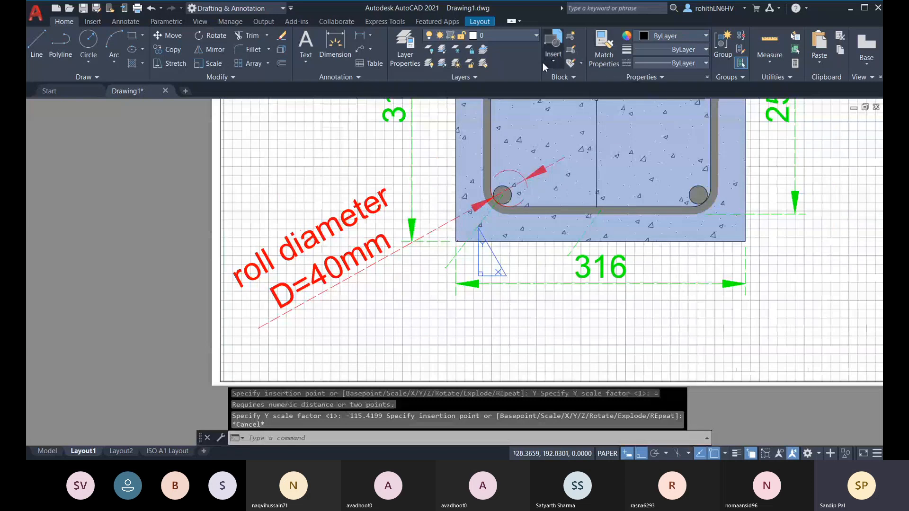
click(553, 48)
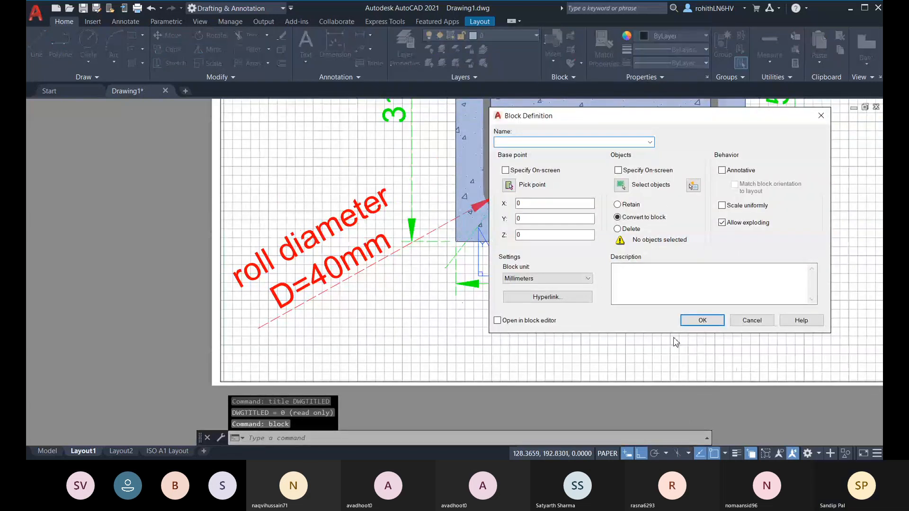
drag(679, 126, 505, 125)
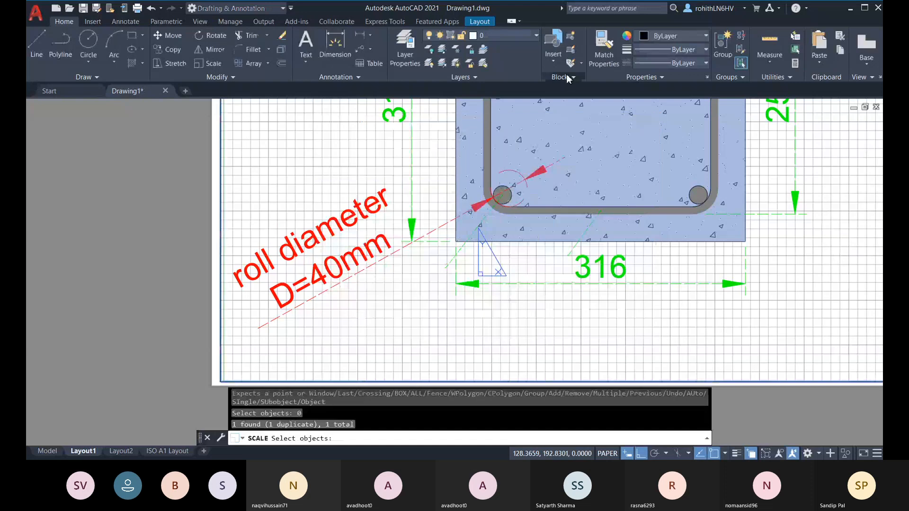
Step: Start inserting the ISO A1 title block, and paste the corner's X value -281.3983 from the command history as the insertion point
click(553, 53)
click(646, 108)
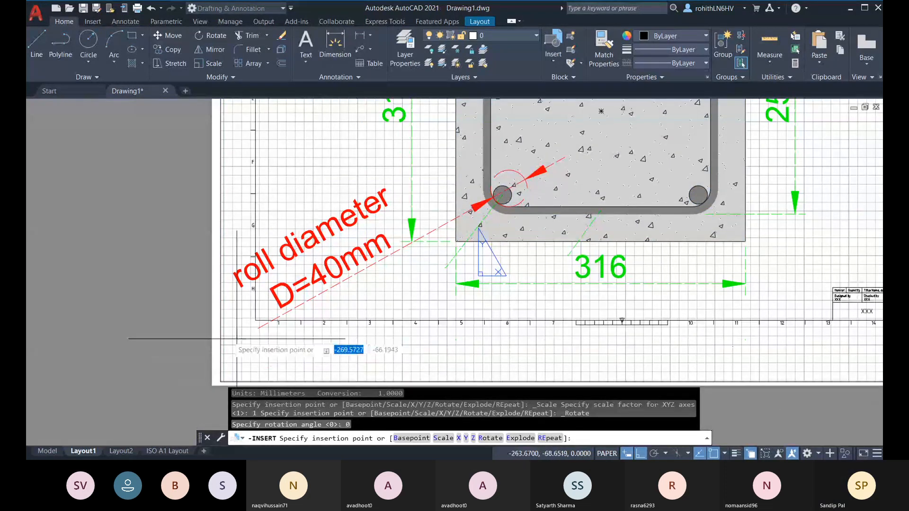
key(F2)
scroll(331, 310, up, 5)
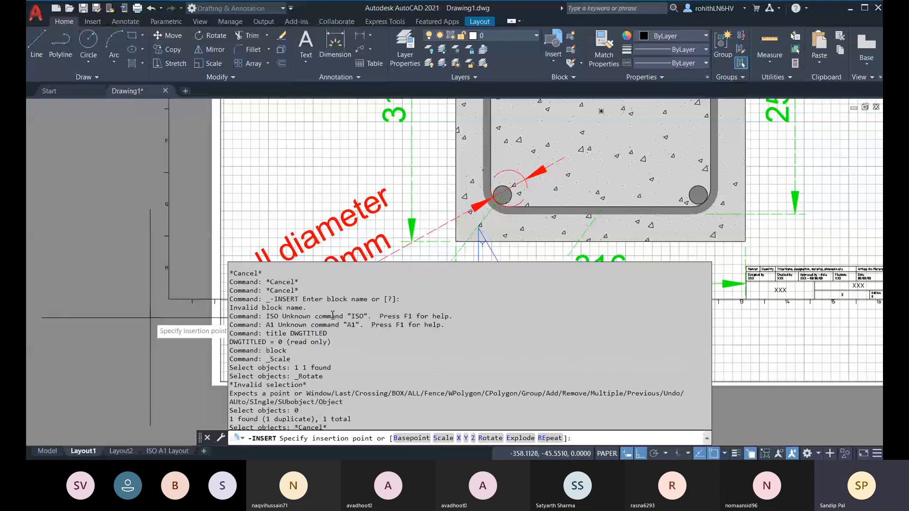
scroll(333, 315, up, 5)
scroll(334, 324, up, 4)
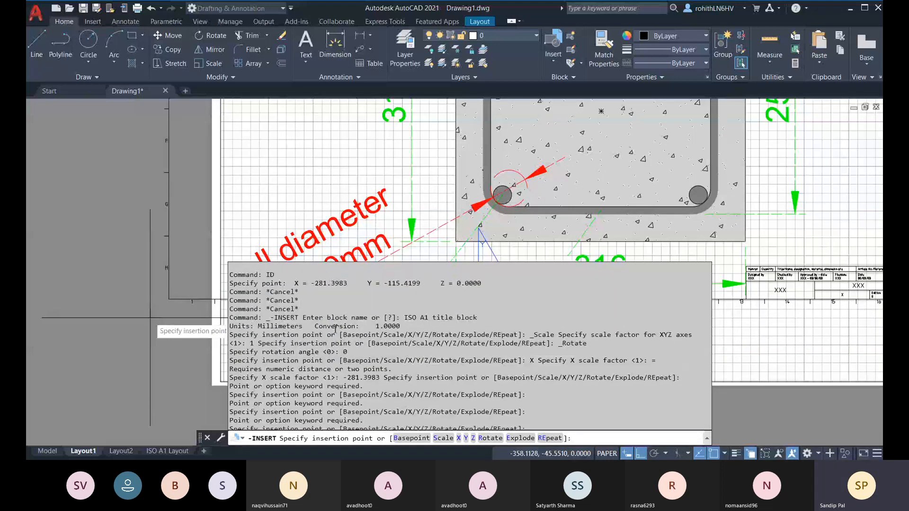
double_click(349, 284)
key(ctrl+c)
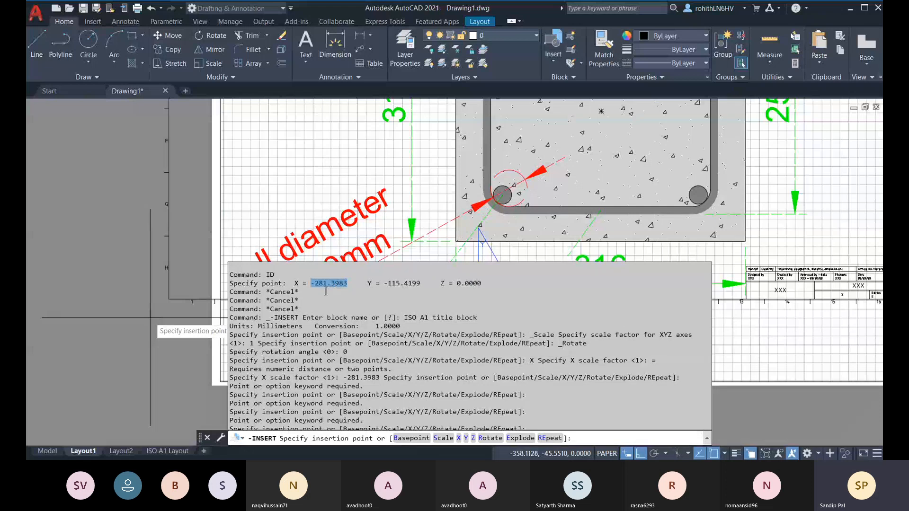
click(585, 441)
key(ctrl+v)
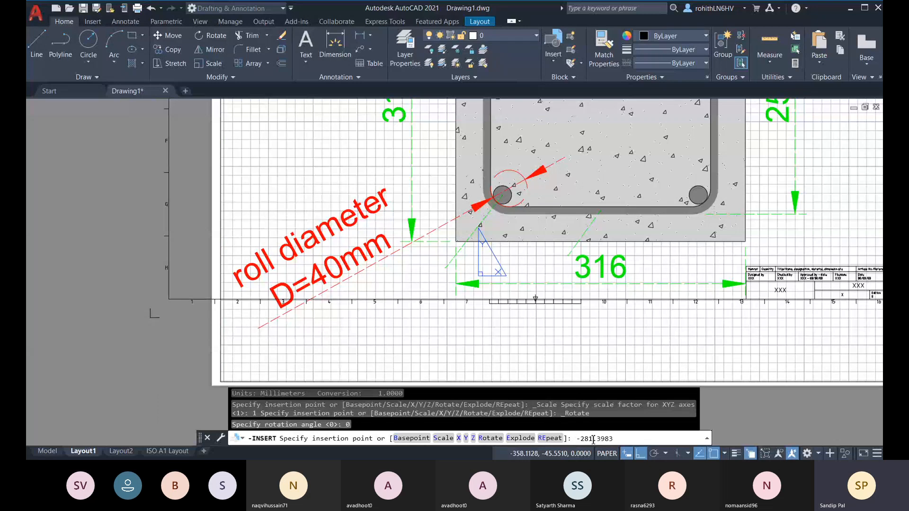
Step: Change the pasted insertion point to -210.3983,-120.4199 and place the title block there
drag(593, 440, 587, 440)
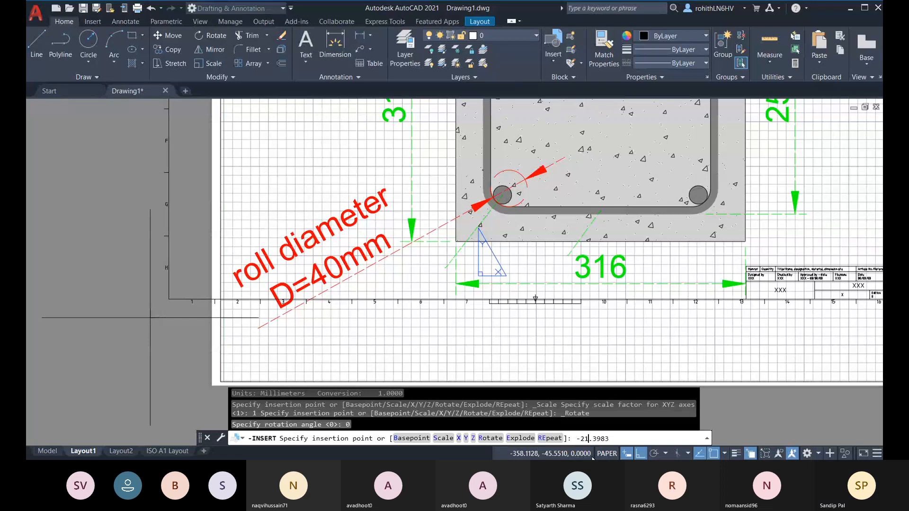
text(10)
click(621, 442)
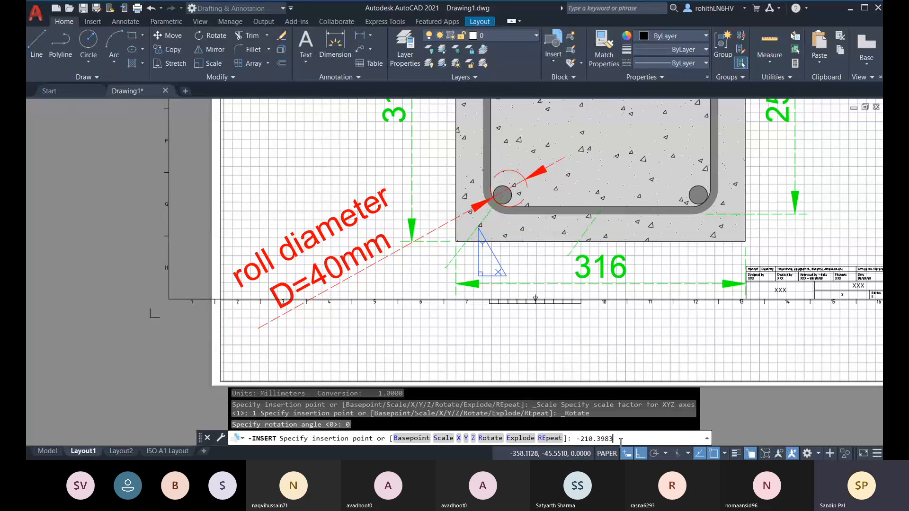
text(,120)
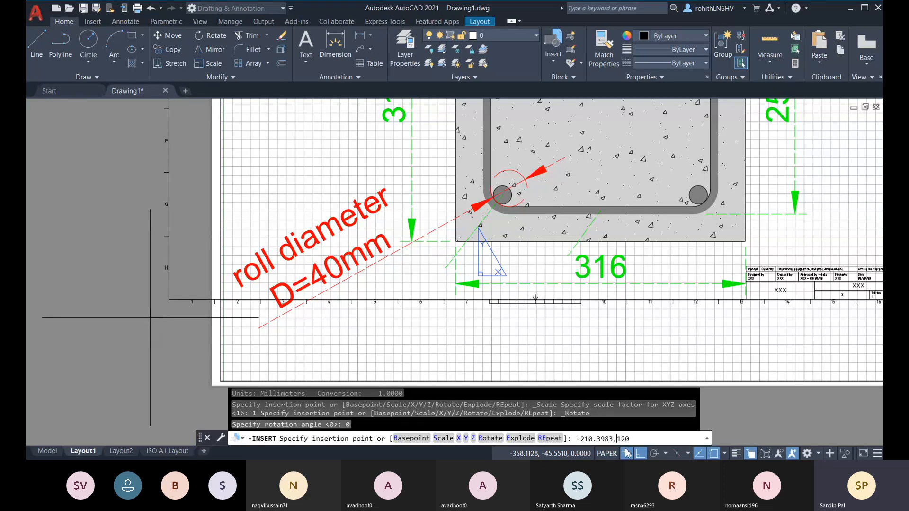
key(BackSpace)
key(BackSpace)
key(BackSpace)
text(-120)
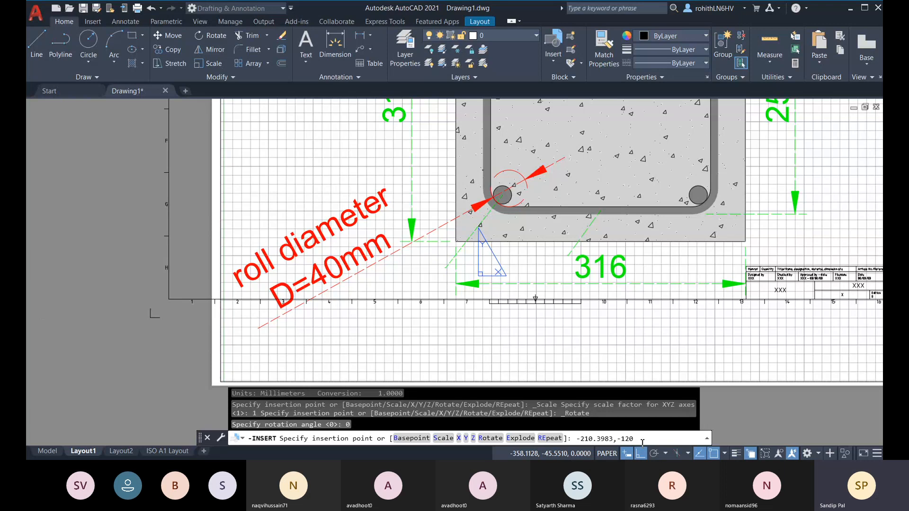
text(.)
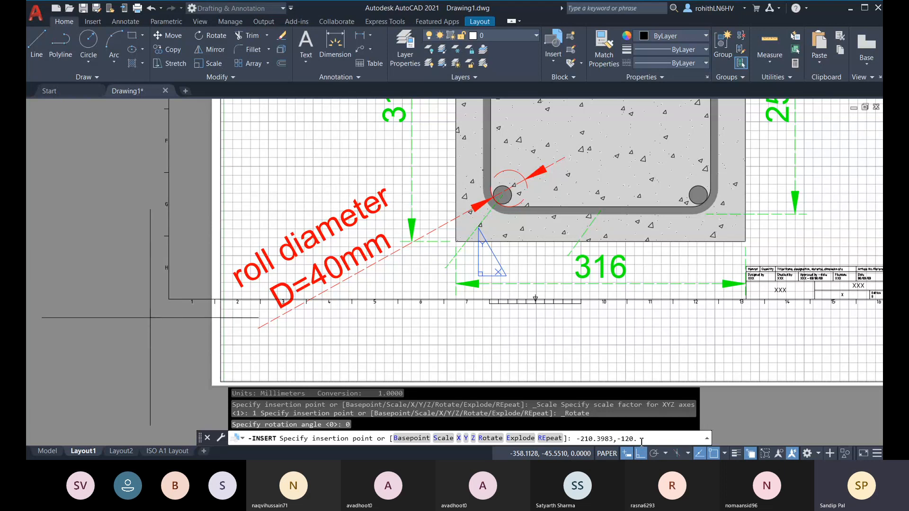
key(F2)
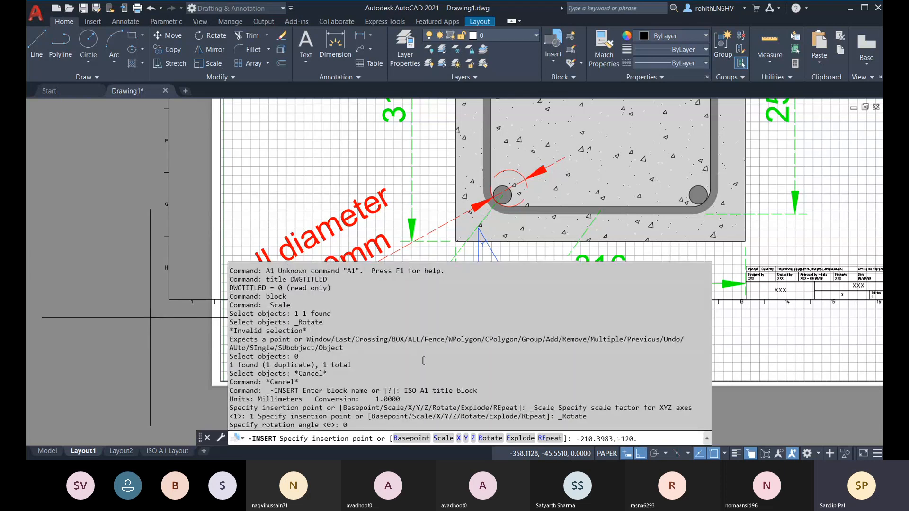
scroll(414, 338, up, 6)
scroll(415, 338, up, 5)
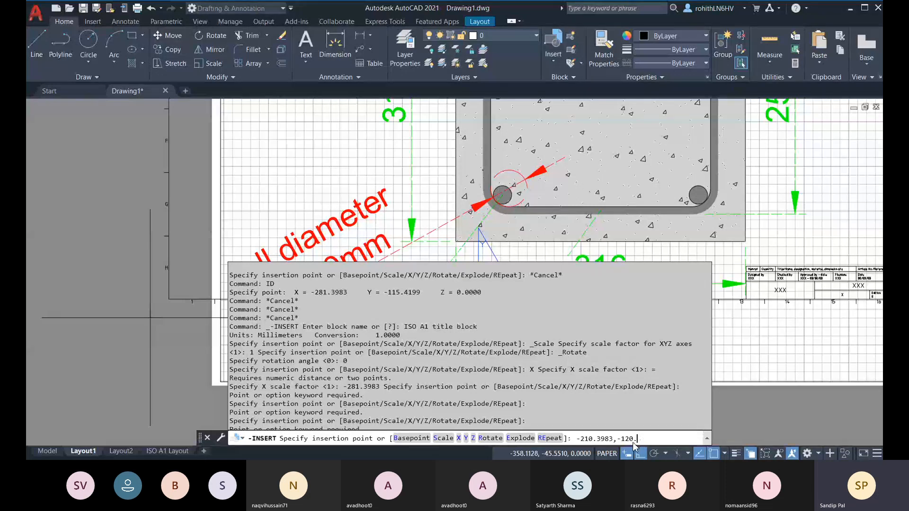
text(4)
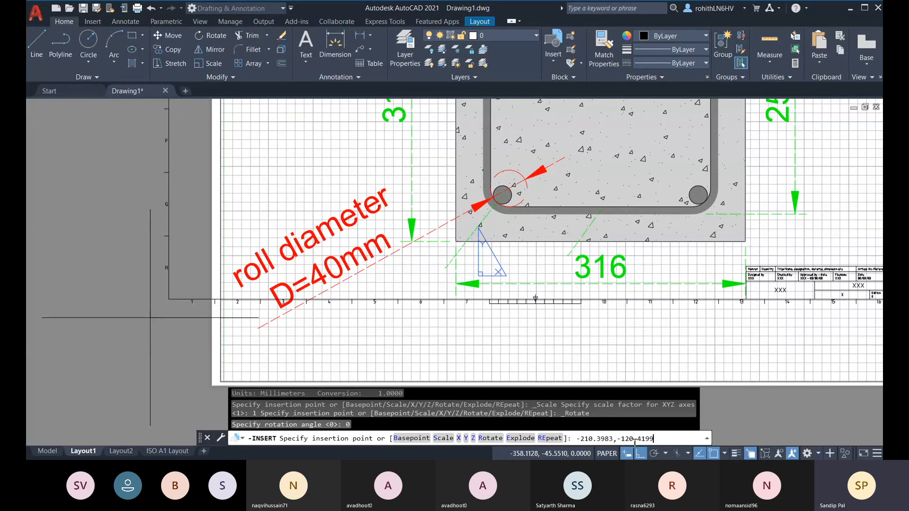
text(199)
key(Return)
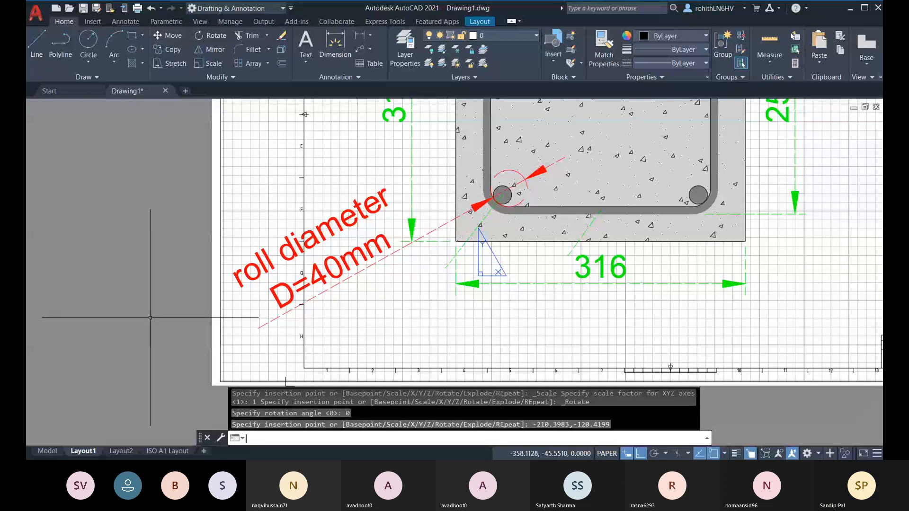
Step: Erase the ISO A1 title block just placed in Layout1
scroll(302, 365, down, 6)
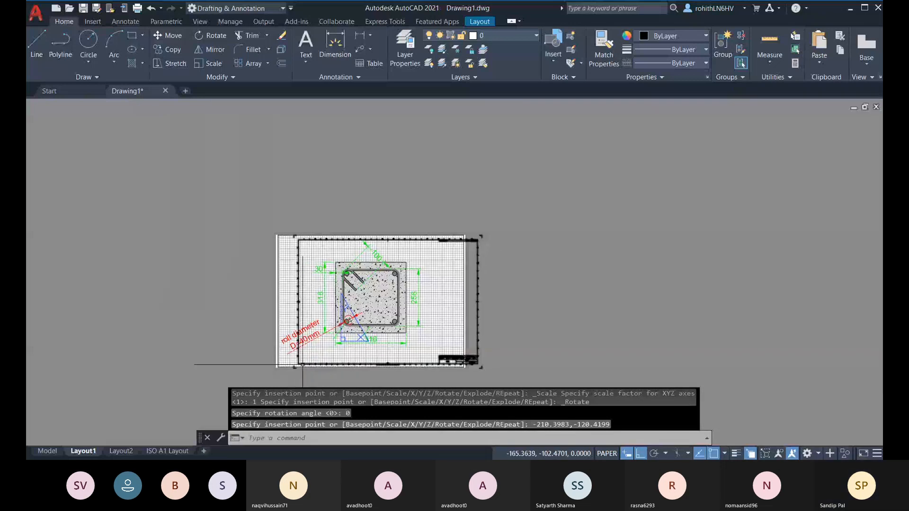
scroll(302, 365, up, 2)
scroll(299, 365, up, 1)
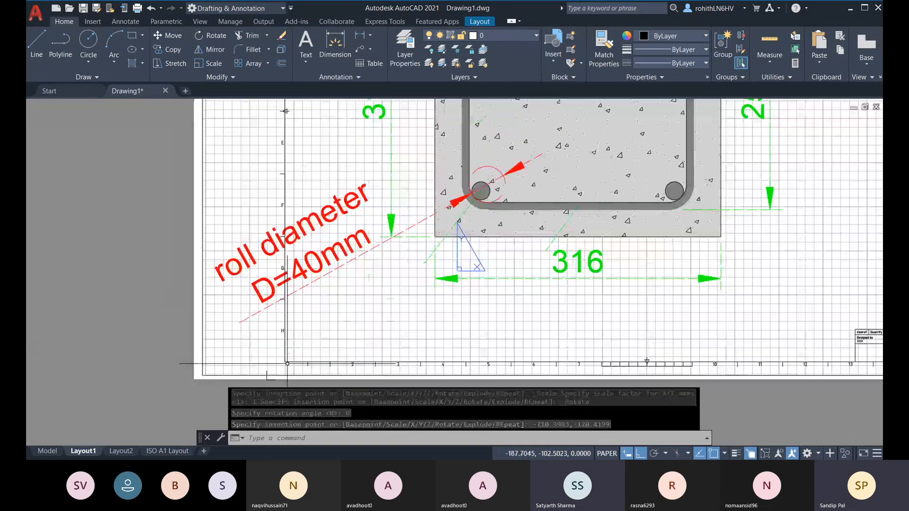
click(293, 362)
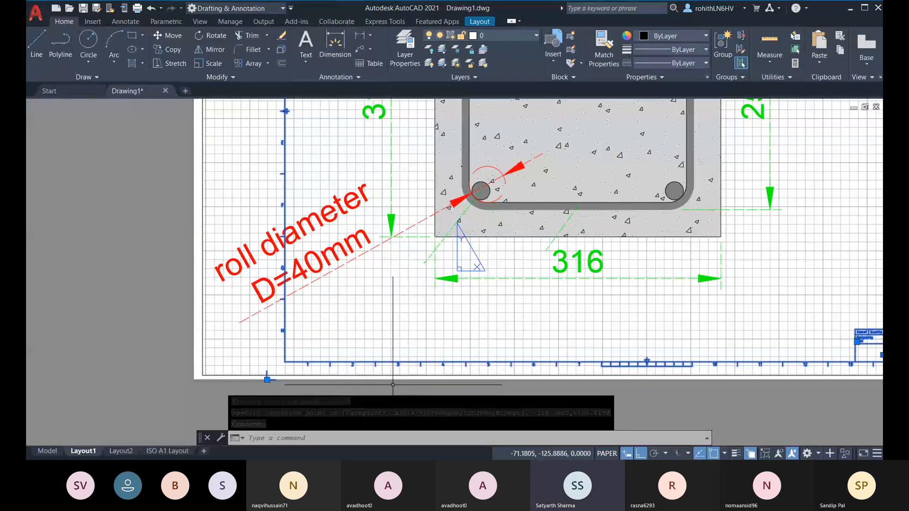
middle_drag(393, 386, 376, 390)
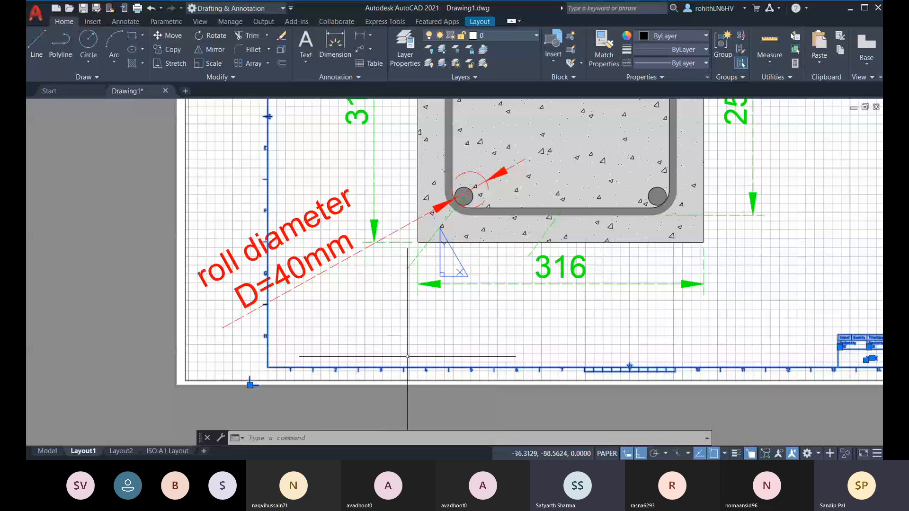
scroll(372, 362, down, 2)
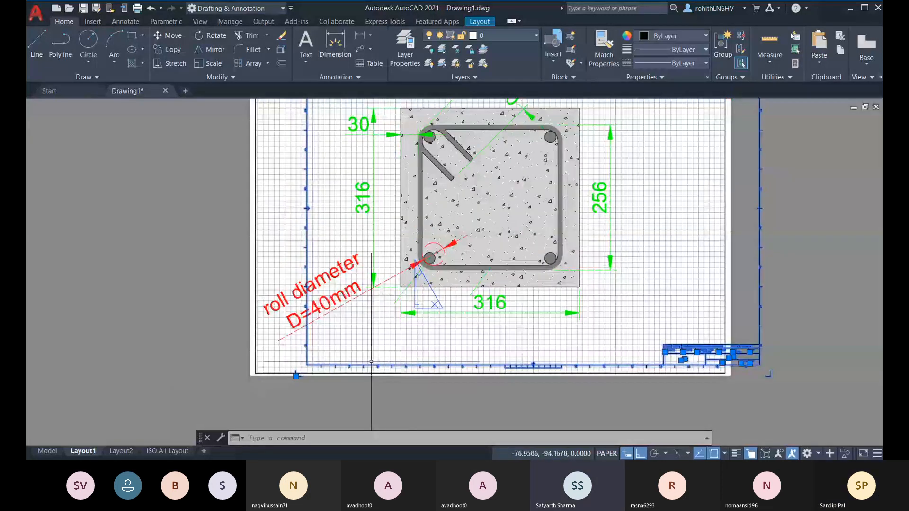
scroll(371, 362, down, 2)
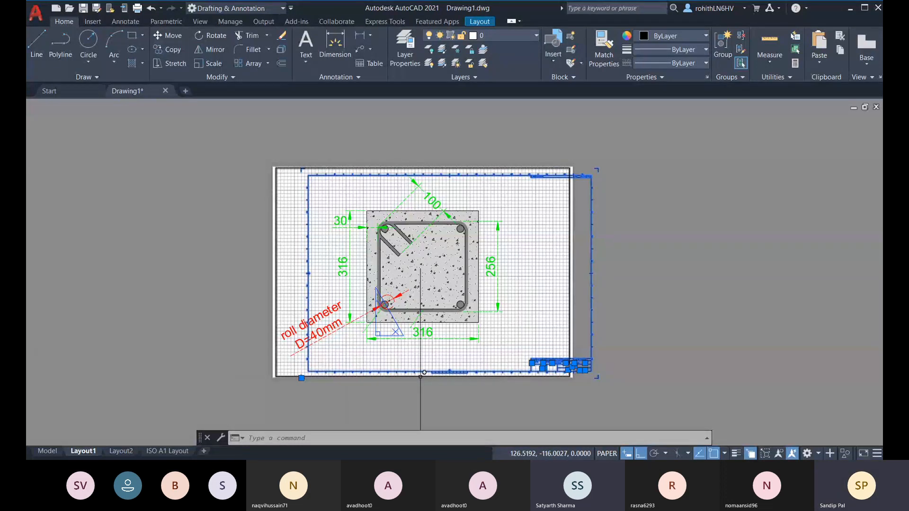
key(Delete)
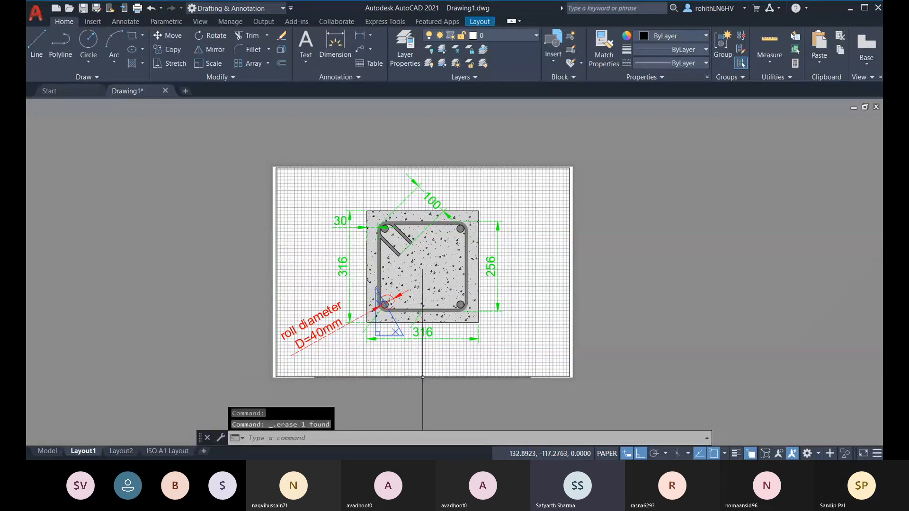
Step: Query the coordinates of the viewport's lower-left corner endpoint with ID
scroll(423, 378, up, 5)
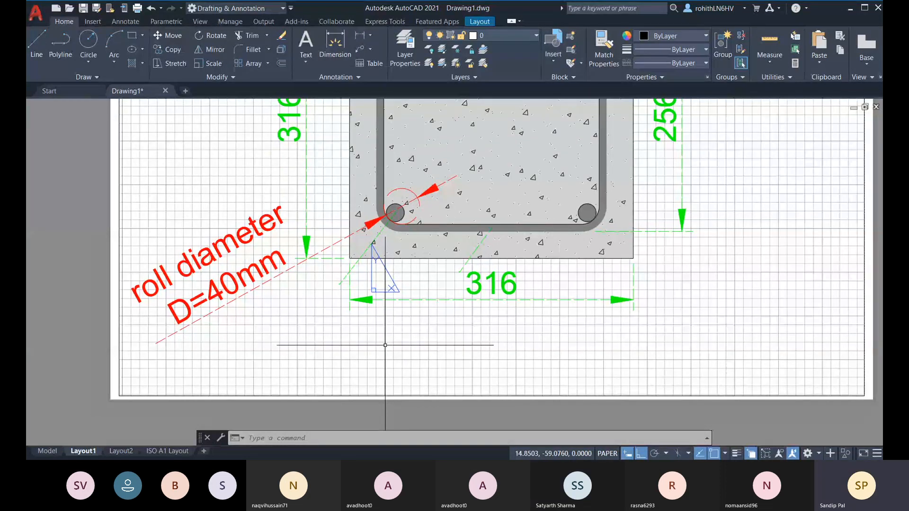
text(id)
key(Return)
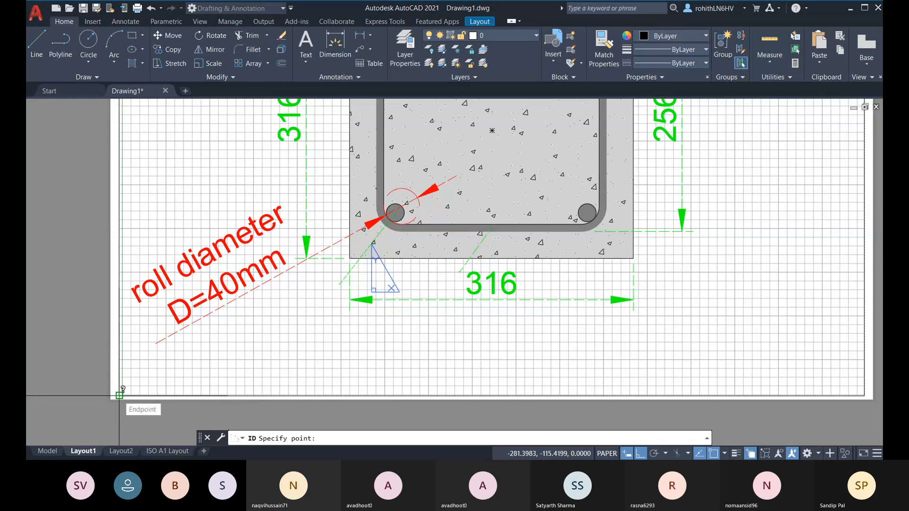
click(119, 396)
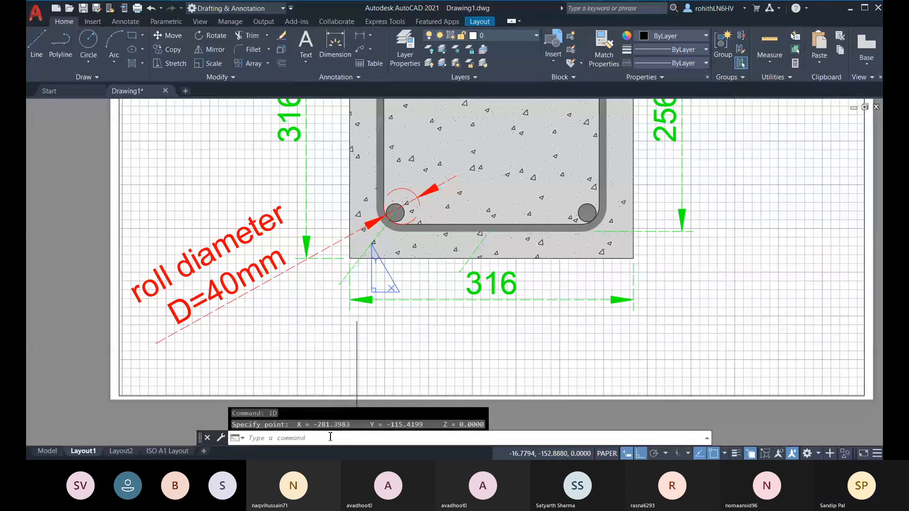
key(Escape)
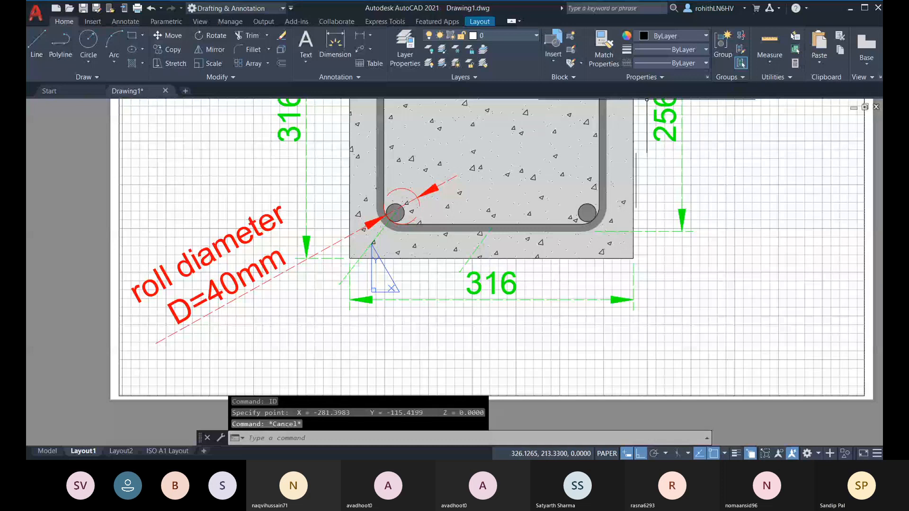
Step: Insert the ISO A1 title block in Layout1 with its insertion point at -291.3983,-120.4199
click(553, 59)
click(578, 88)
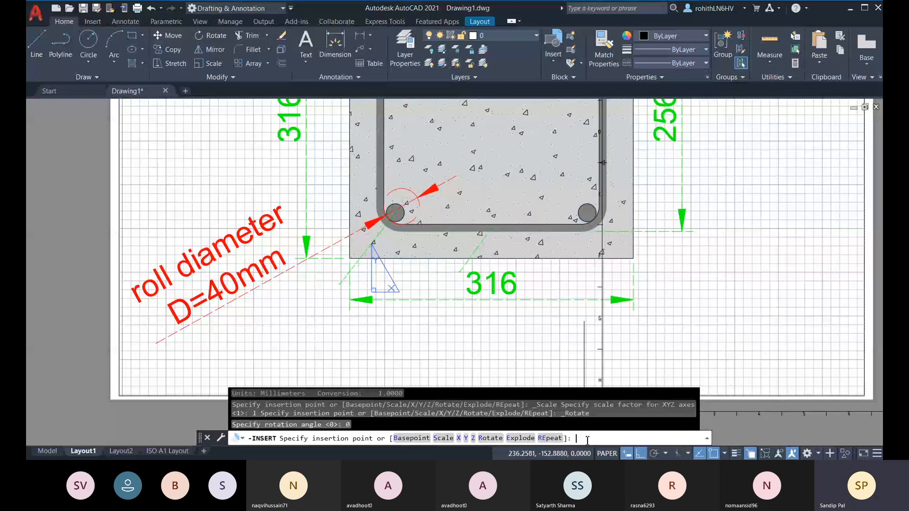
text(-291.3983,-120.4199)
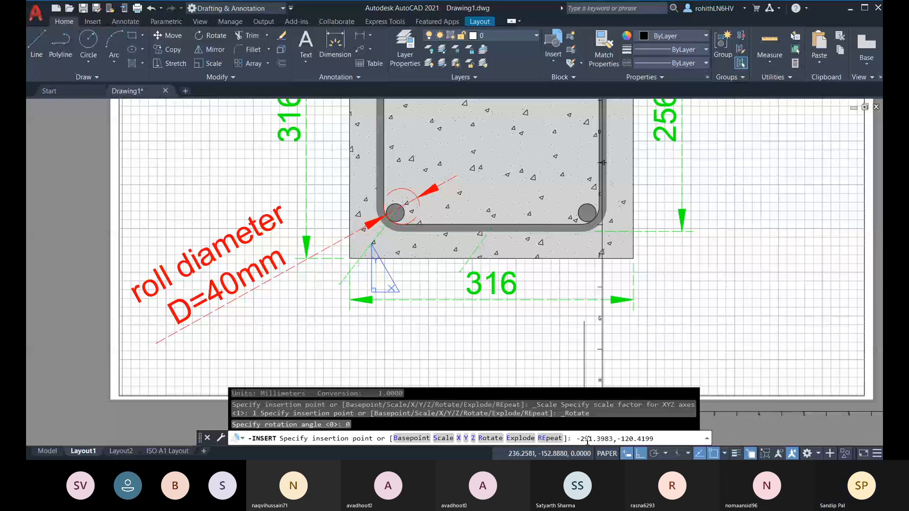
key(F2)
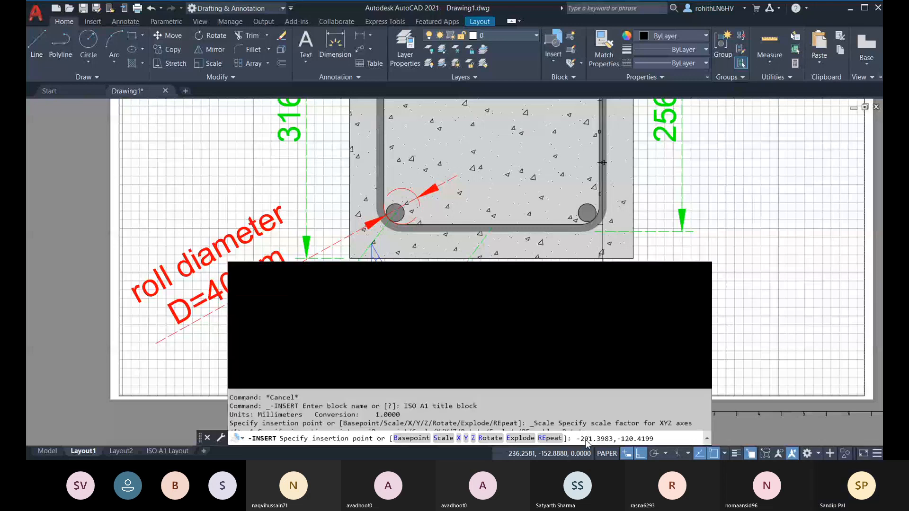
key(F2)
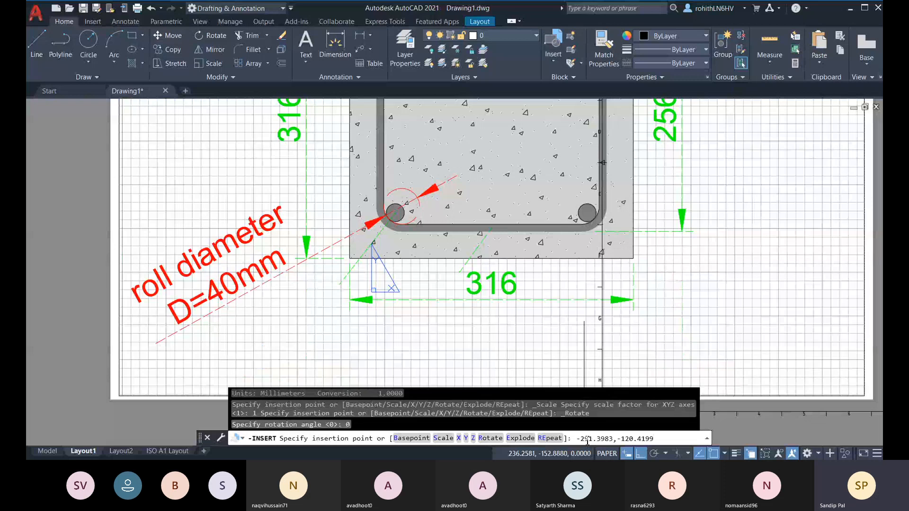
key(Return)
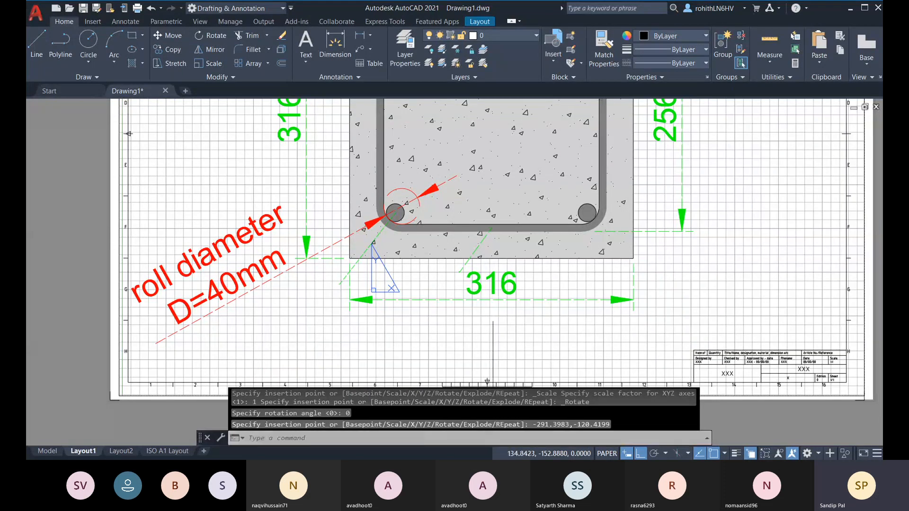
Step: Select the title block to check its fit on the sheet, clear the selection, and enter the viewport's model space before returning to paper space
scroll(144, 381, down, 1)
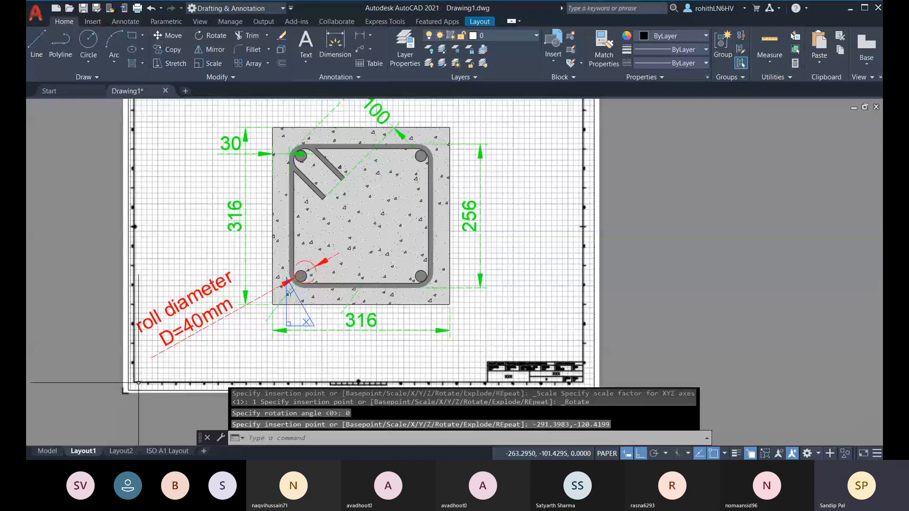
click(138, 383)
scroll(294, 357, down, 3)
scroll(331, 362, up, 2)
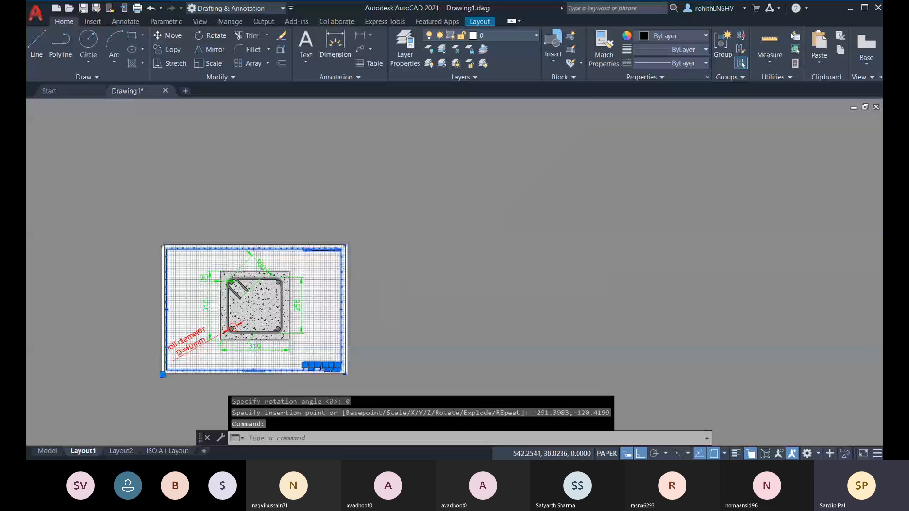
double_click(362, 315)
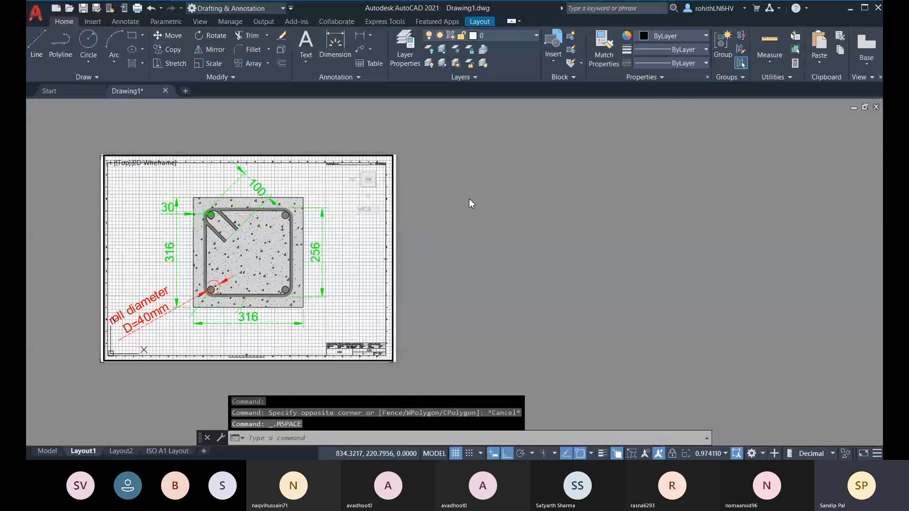
key(Escape)
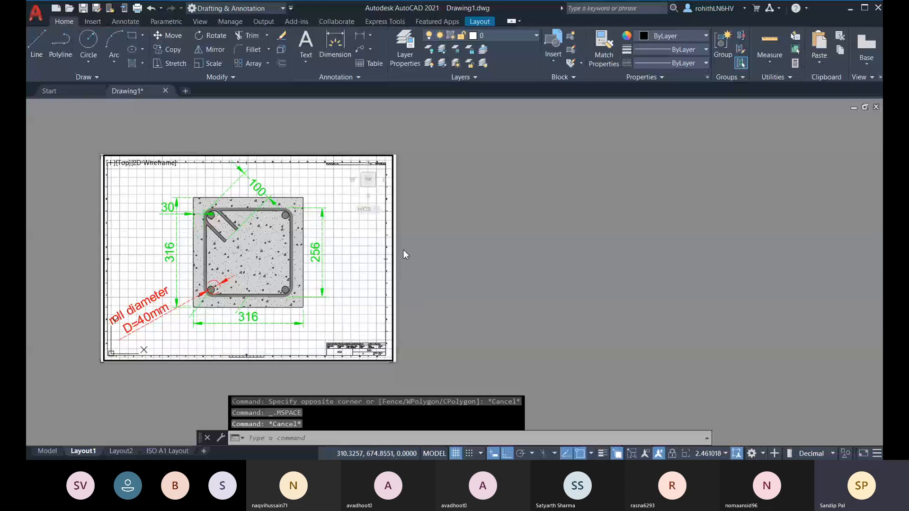
double_click(448, 169)
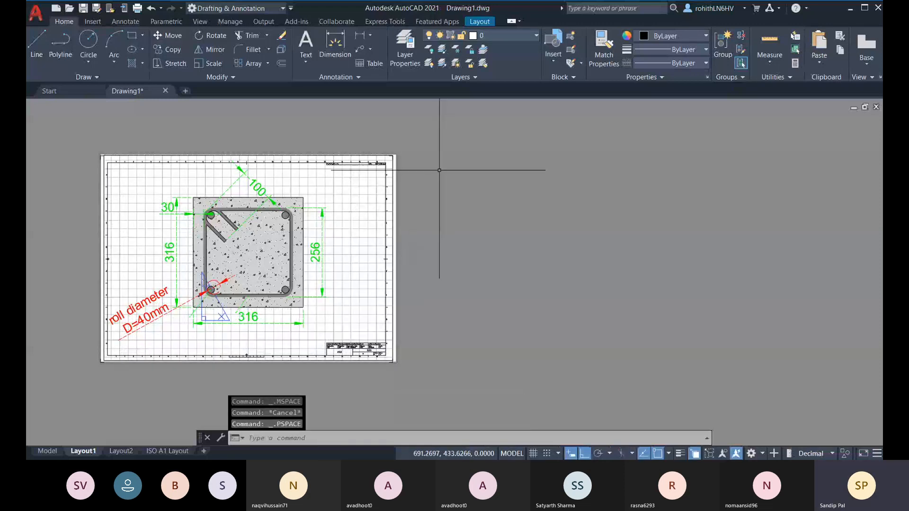
Step: Dismiss the overlapping-object choice, then select the gridded viewport framing the drawing in Layout1 and erase it
click(389, 155)
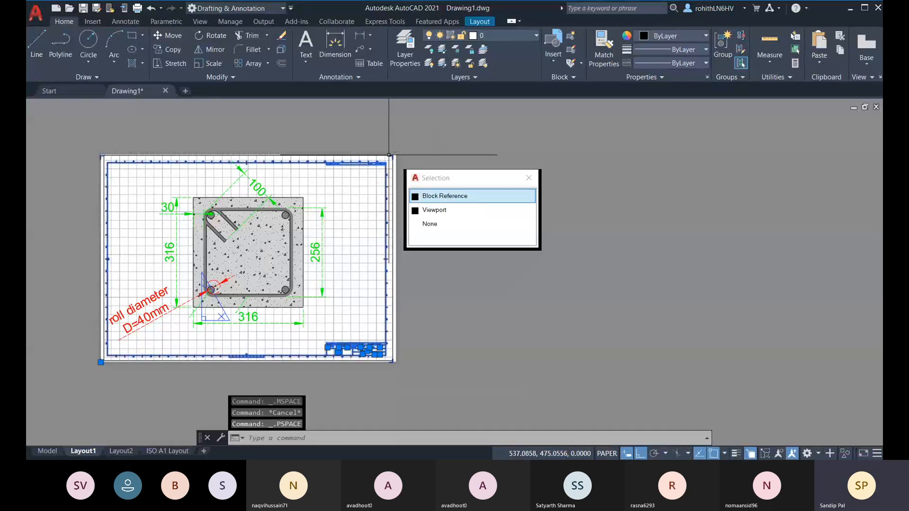
click(529, 176)
click(393, 170)
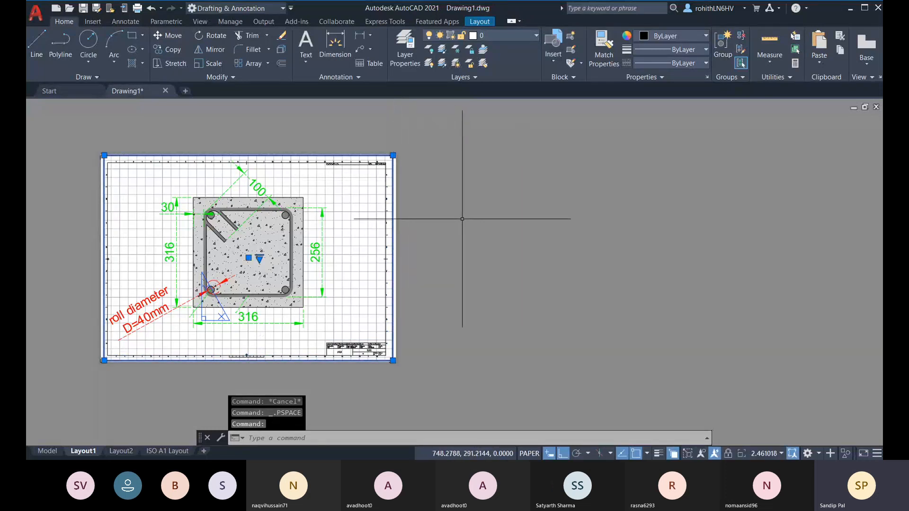
key(Delete)
middle_drag(414, 252, 450, 239)
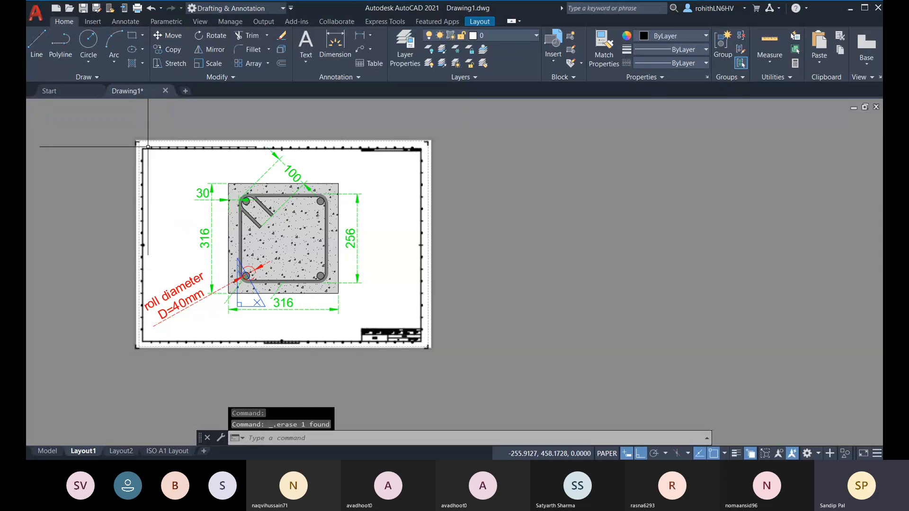
Step: Select the title block and inspect its insertion corner against the sheet edge, then clear the selection
scroll(139, 142, up, 2)
middle_drag(142, 332, 168, 237)
click(164, 365)
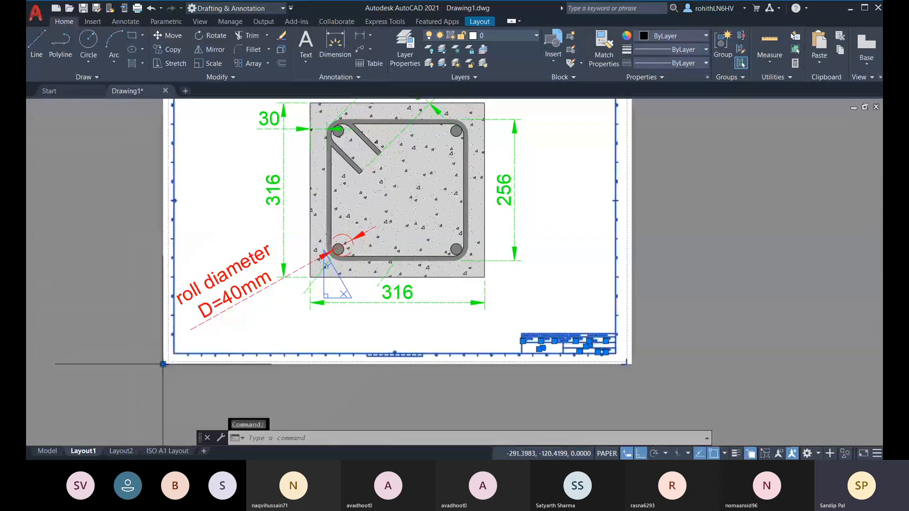
scroll(172, 369, up, 3)
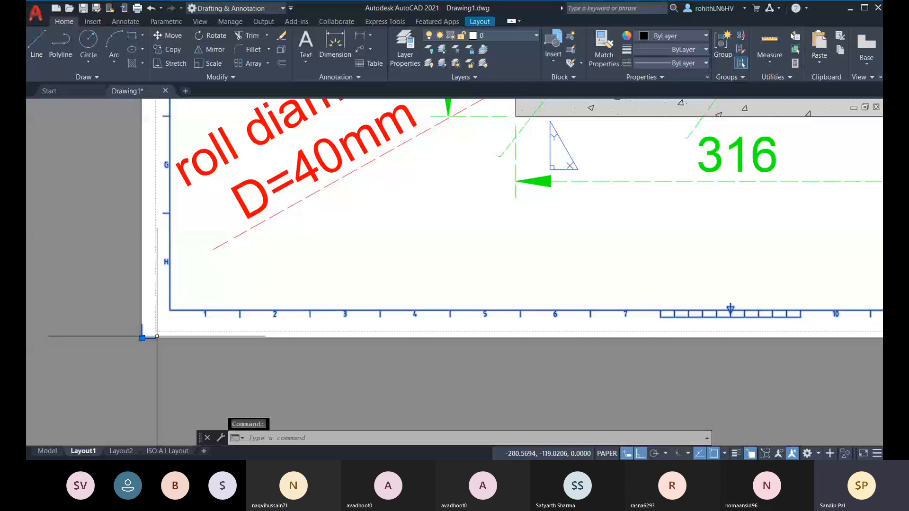
scroll(157, 332, up, 4)
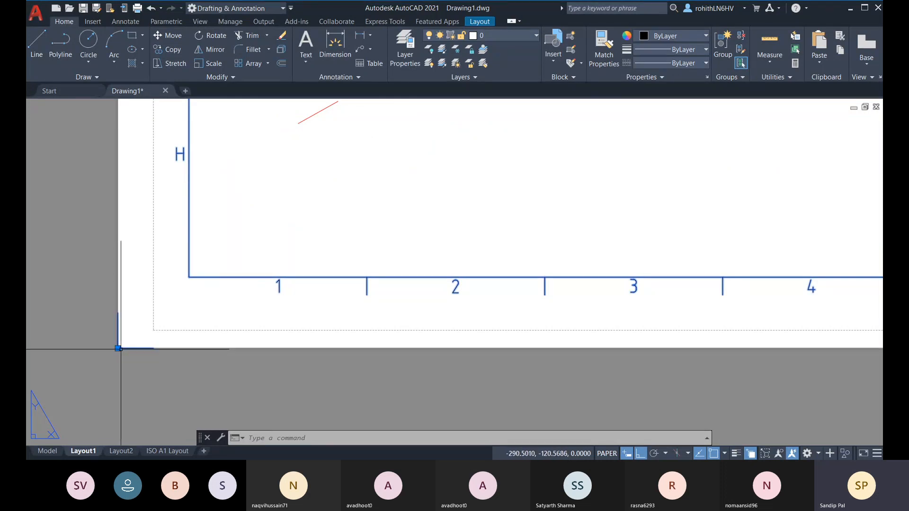
scroll(121, 349, down, 4)
middle_drag(157, 331, 153, 357)
scroll(154, 357, down, 2)
middle_drag(267, 317, 236, 276)
click(405, 273)
key(Escape)
key(Escape)
key(Escape)
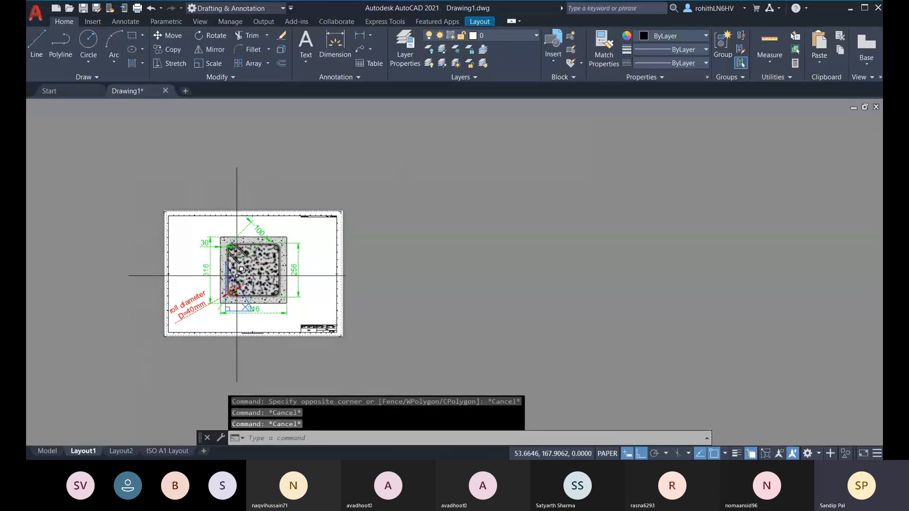
scroll(294, 284, up, 2)
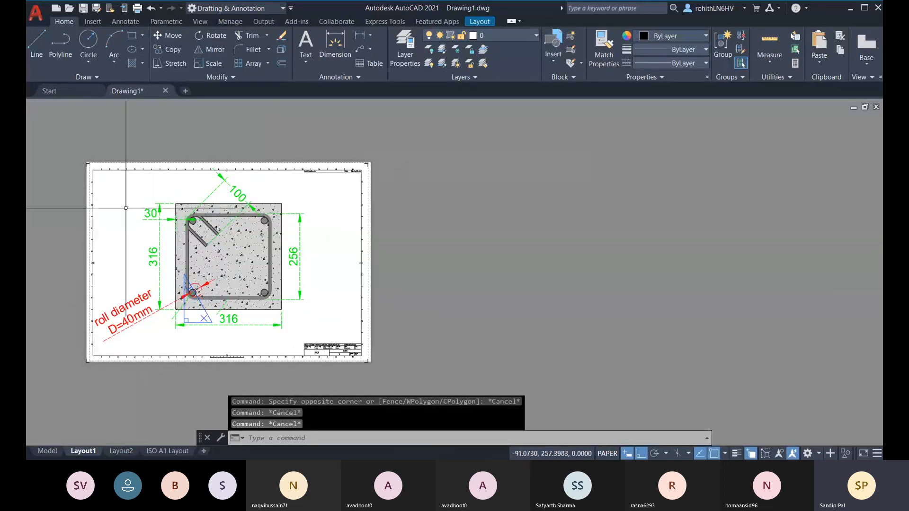
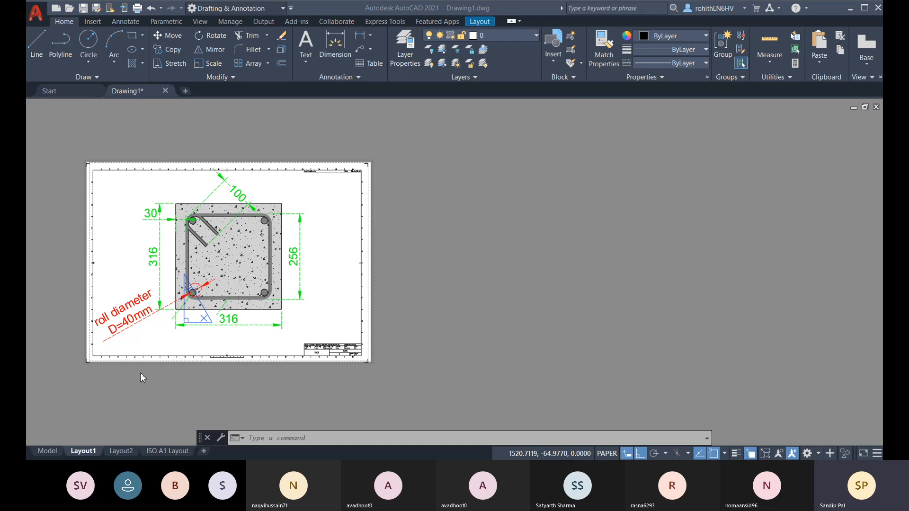
scroll(89, 362, up, 5)
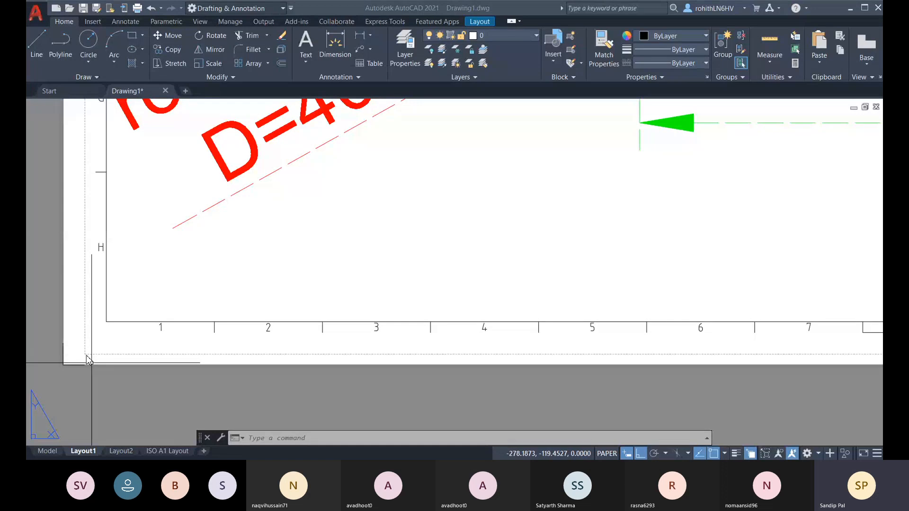
click(328, 439)
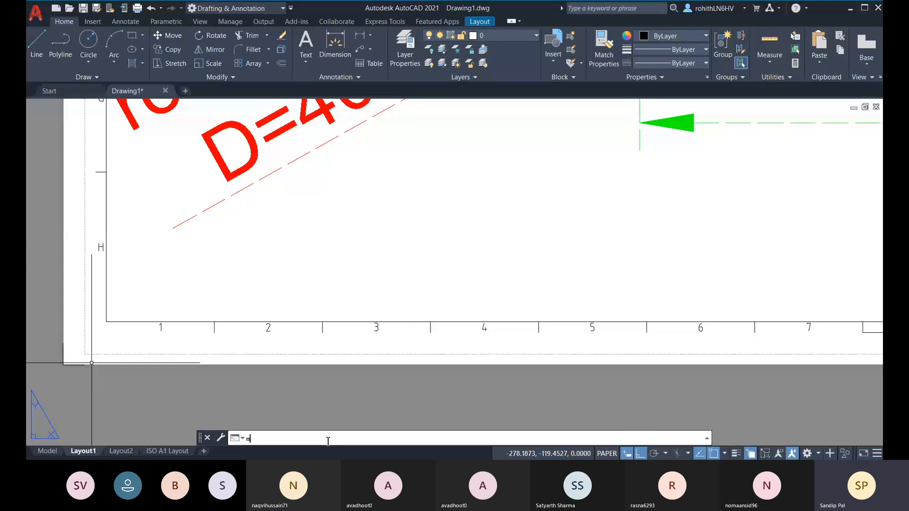
text(m)
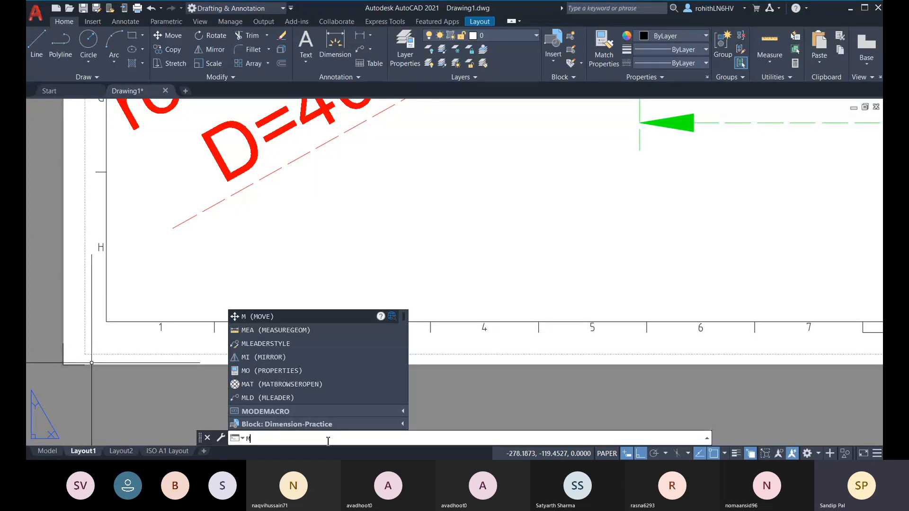
key(BackSpace)
text(mv)
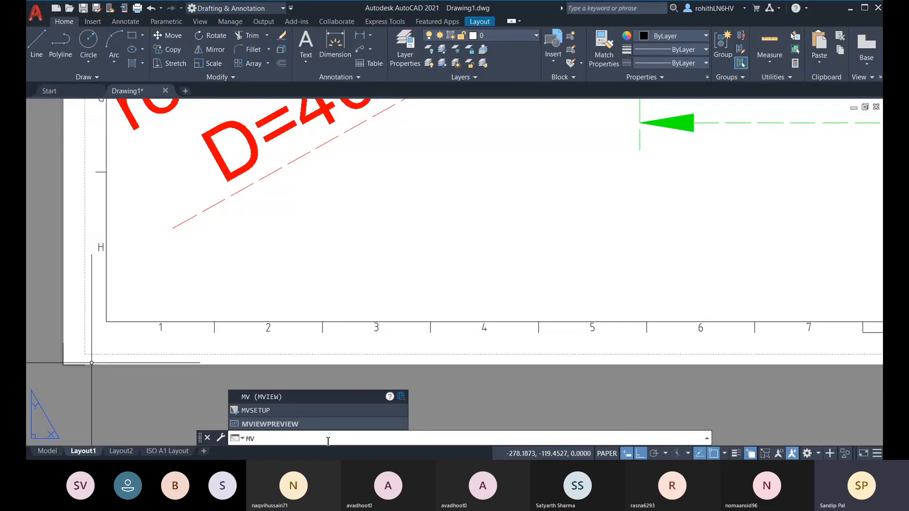
key(Escape)
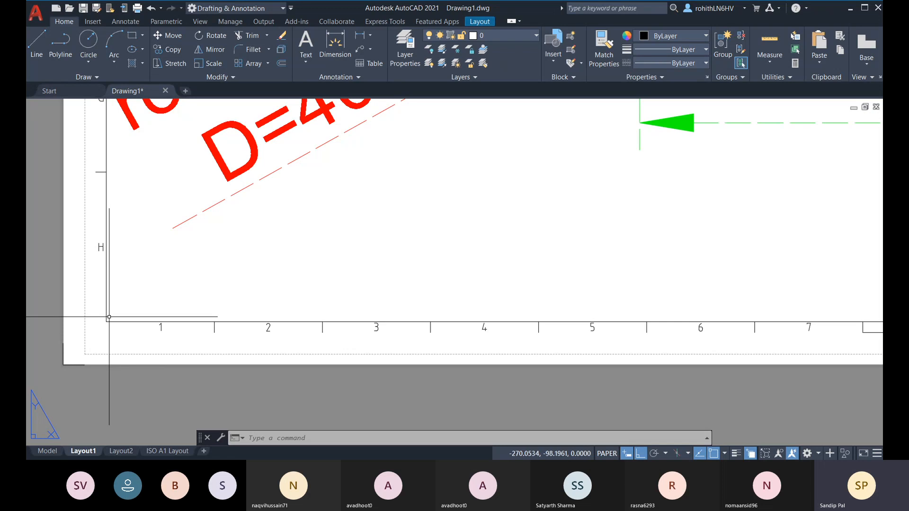
Step: Examine how the title block's border and corner marks fit the sheet edges and the dashed printable area
scroll(308, 369, down, 4)
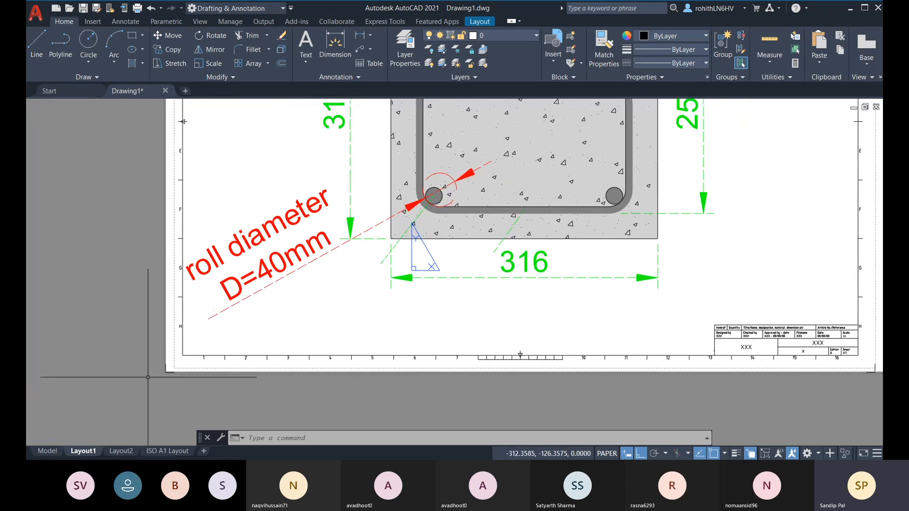
scroll(197, 366, up, 5)
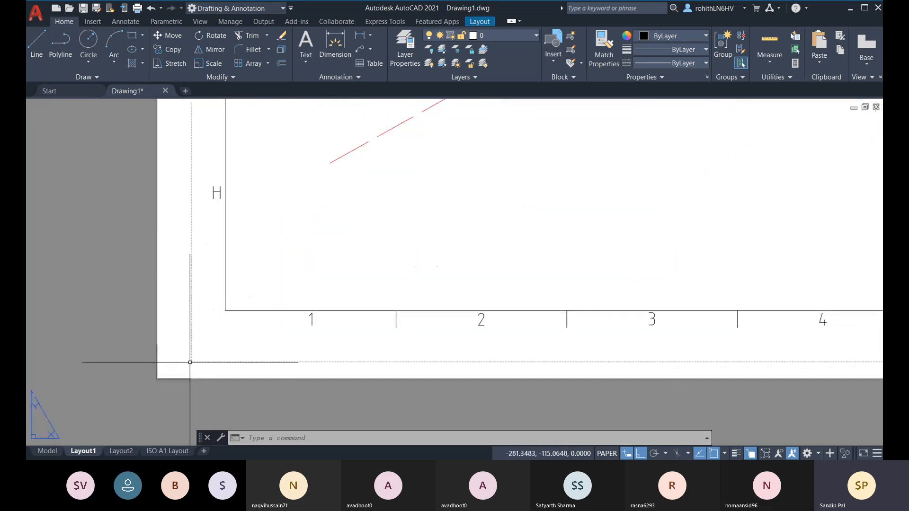
scroll(290, 322, down, 5)
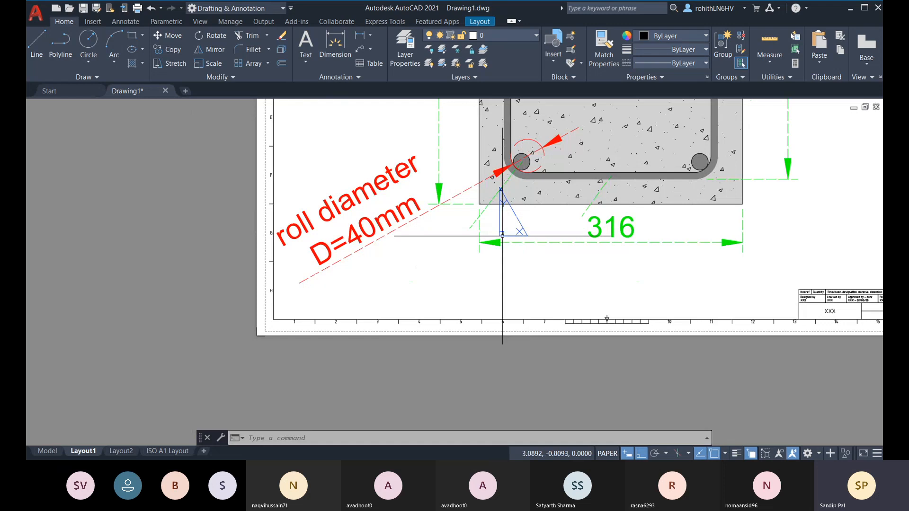
middle_drag(502, 238, 433, 268)
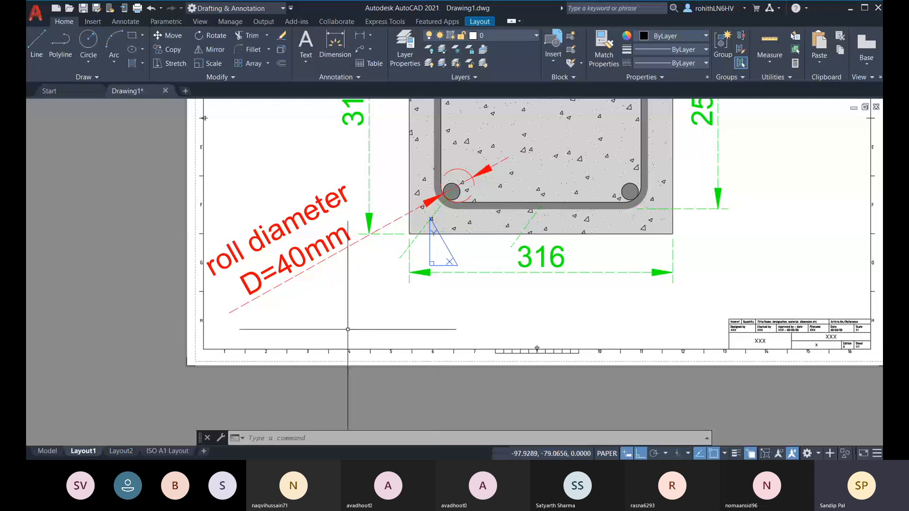
scroll(477, 289, down, 1)
middle_drag(477, 289, 351, 327)
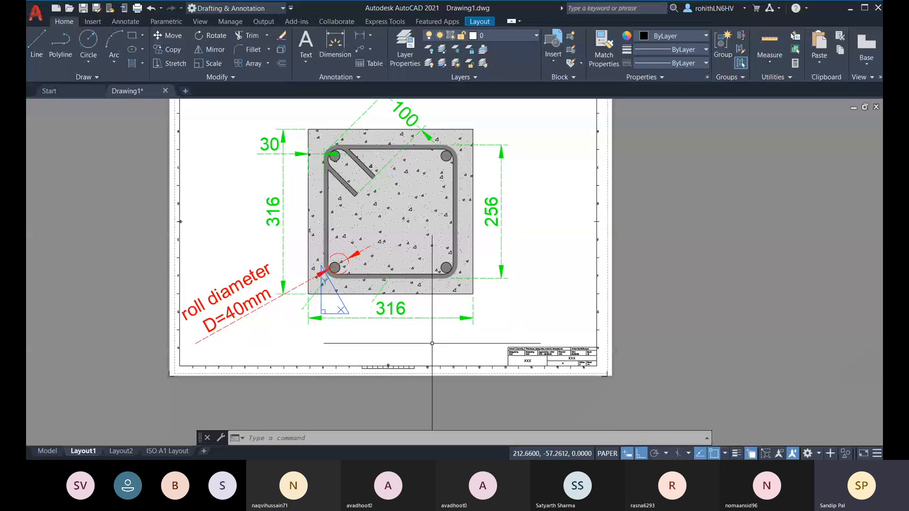
scroll(548, 274, down, 4)
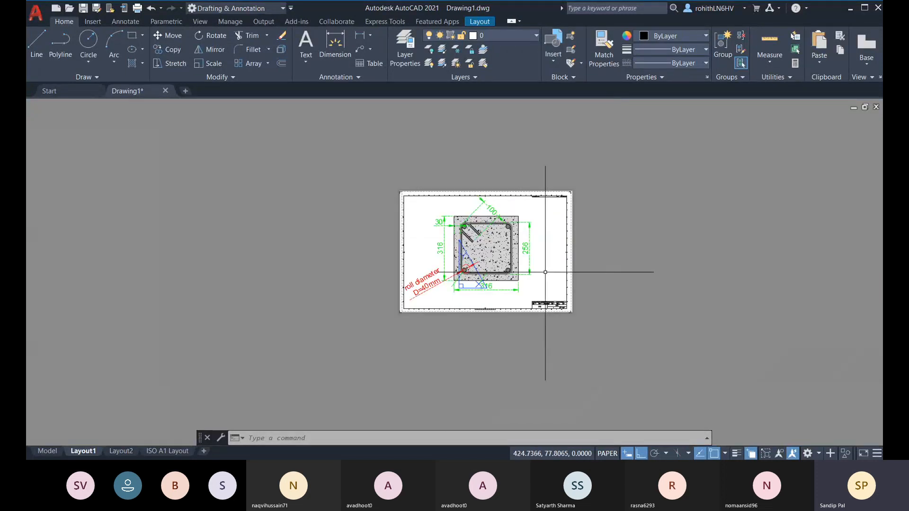
middle_drag(547, 274, 511, 290)
scroll(500, 299, up, 4)
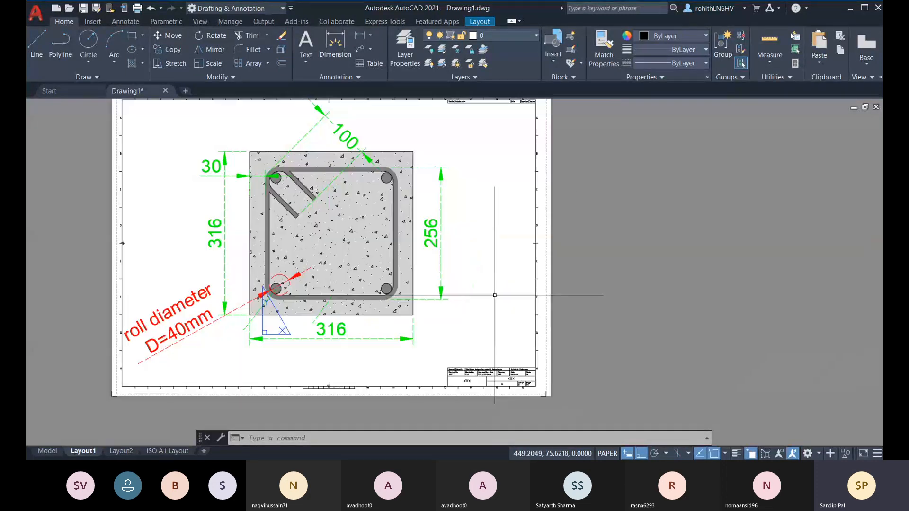
scroll(493, 300, down, 2)
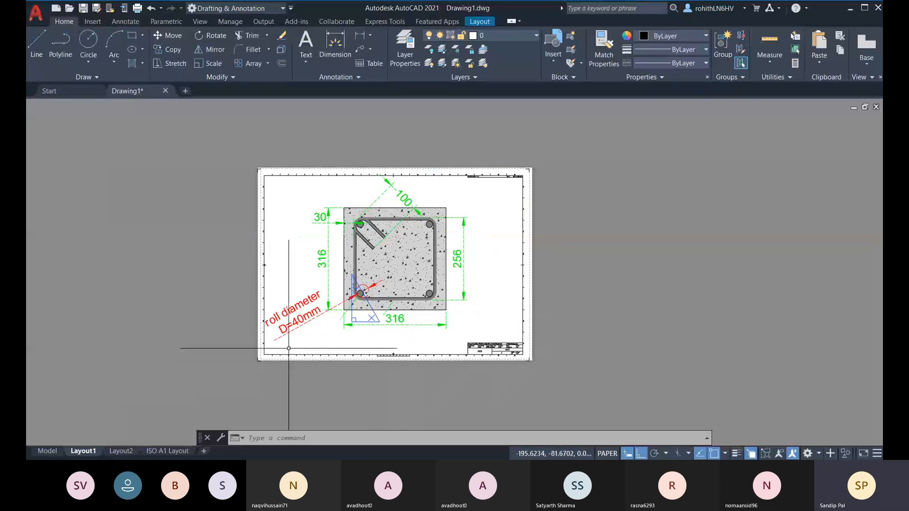
middle_drag(291, 346, 298, 340)
scroll(298, 340, up, 2)
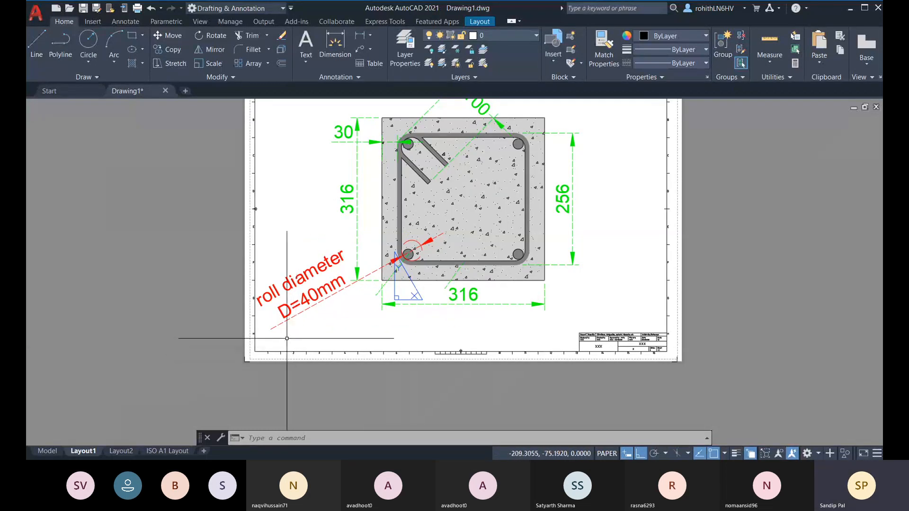
middle_drag(221, 335, 219, 348)
middle_drag(252, 394, 238, 404)
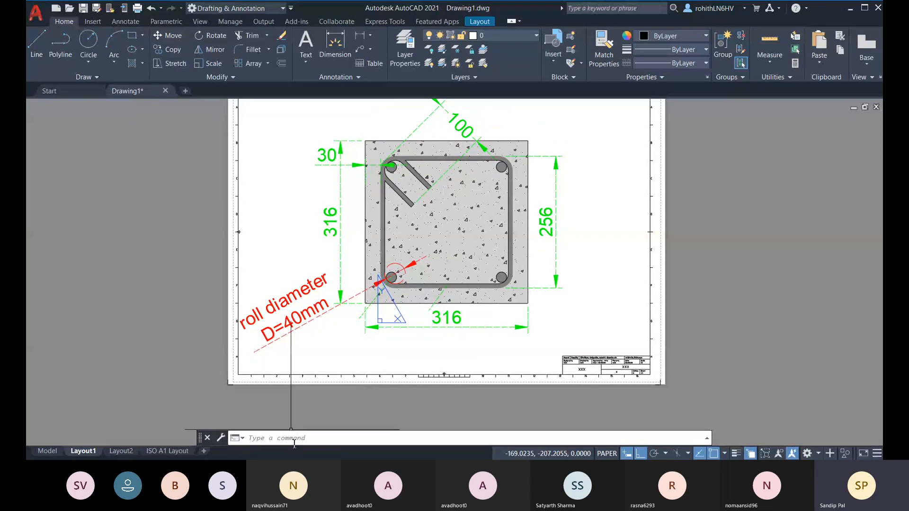
Step: Turn the UCS icon off in Layout1 with UCSICON
text(cs)
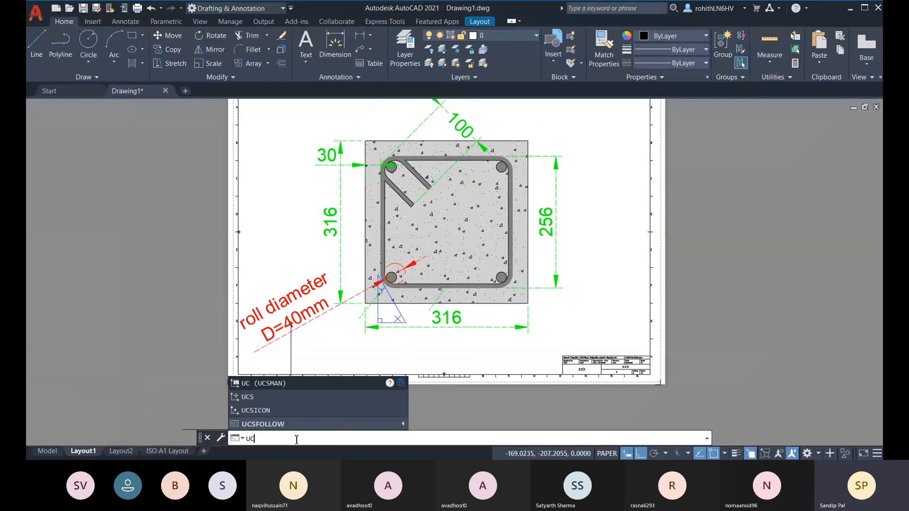
click(287, 342)
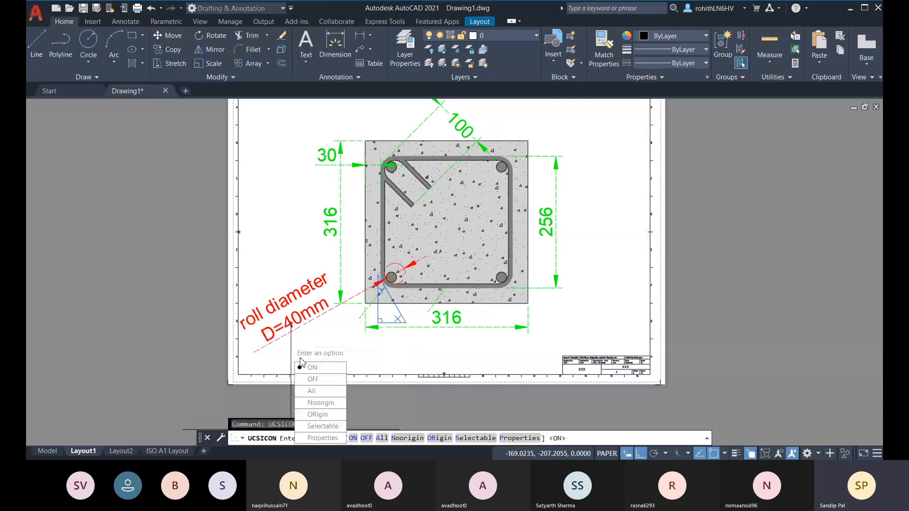
click(313, 380)
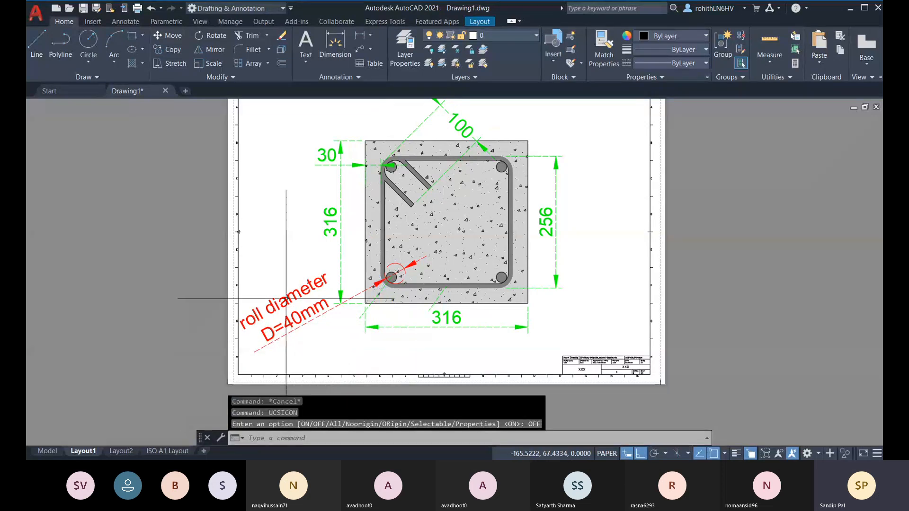
middle_drag(241, 383, 285, 363)
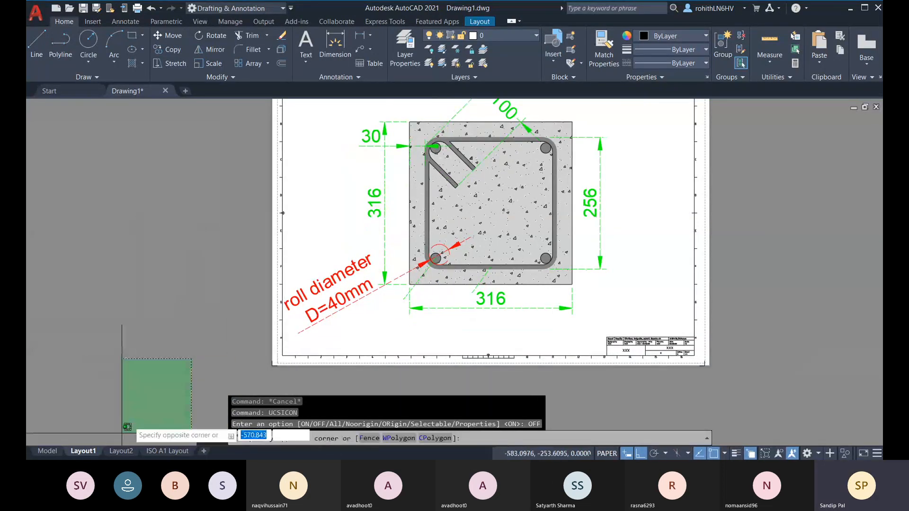
Step: Copy the "Reinforcement Details of a Collumn" text from model space to the clipboard and return to Layout1
click(43, 453)
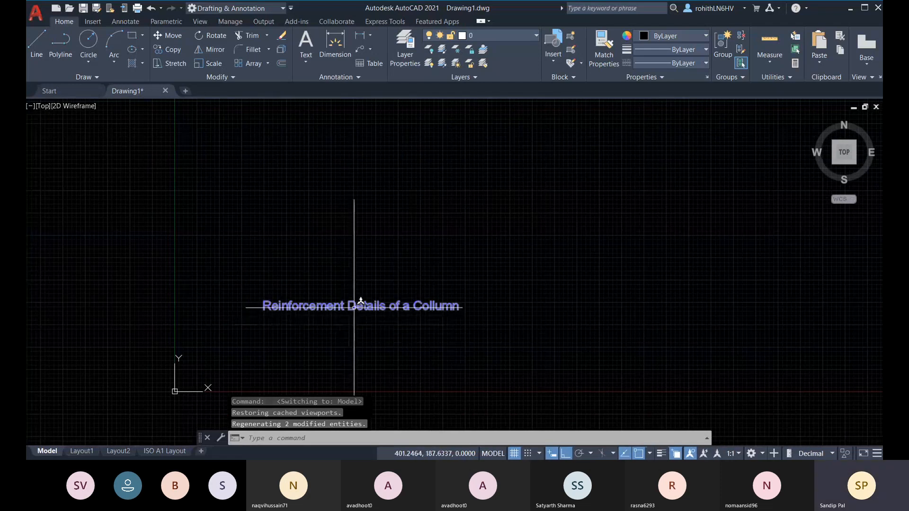
click(83, 452)
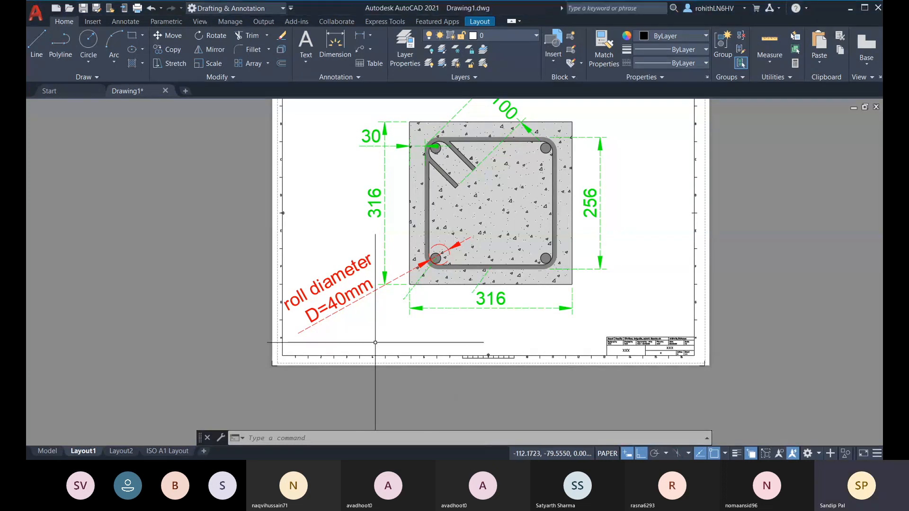
middle_drag(447, 337, 368, 363)
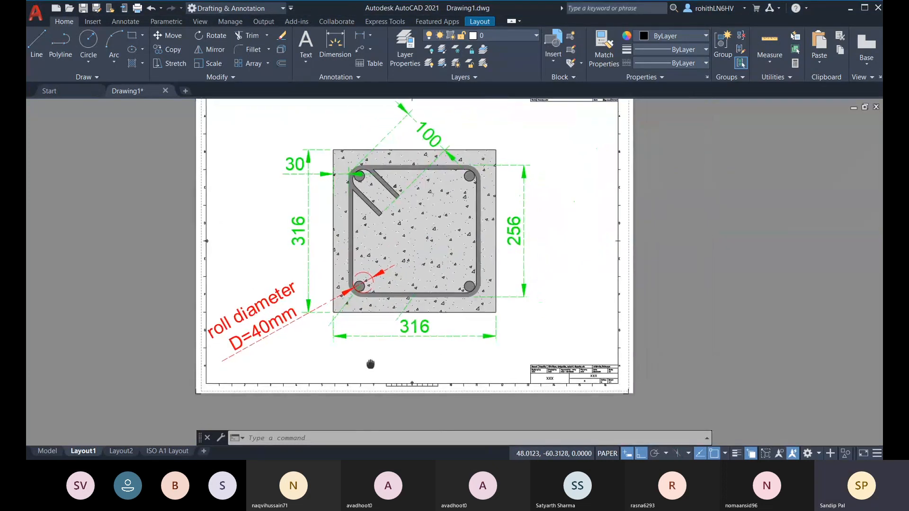
click(54, 451)
click(291, 308)
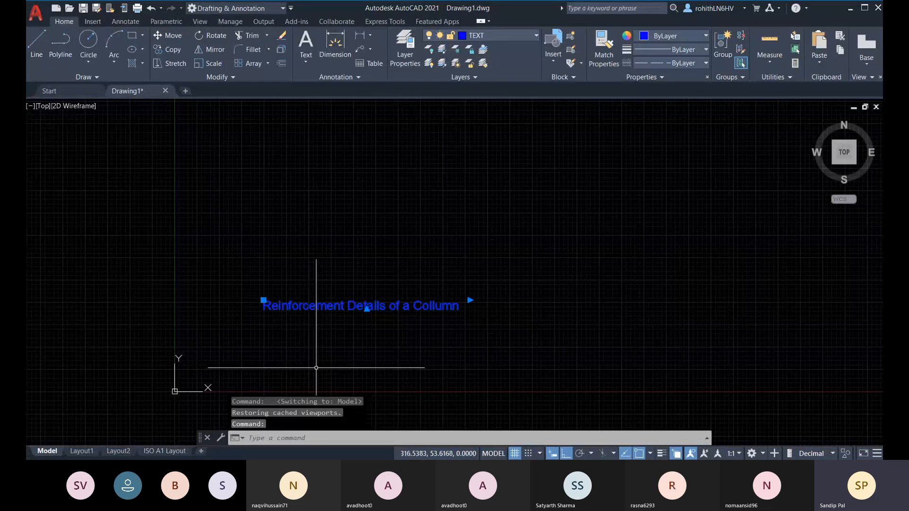
key(ctrl+c)
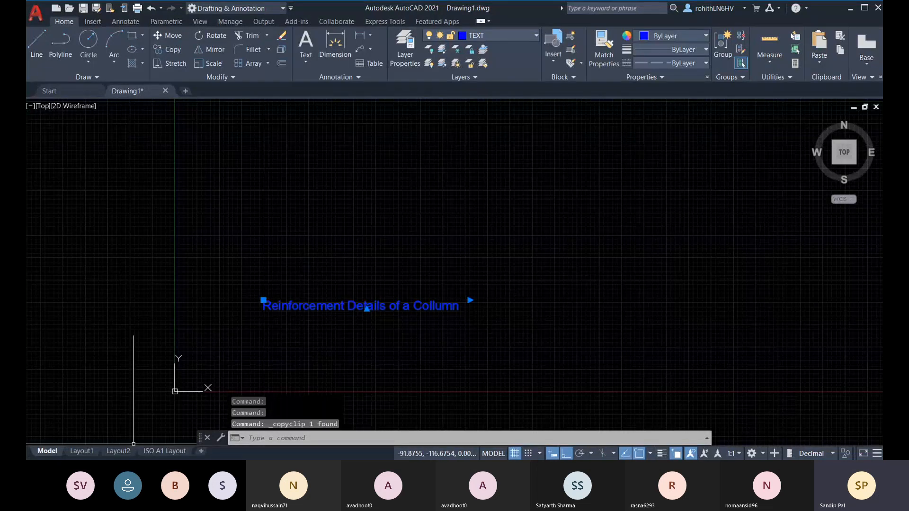
click(82, 451)
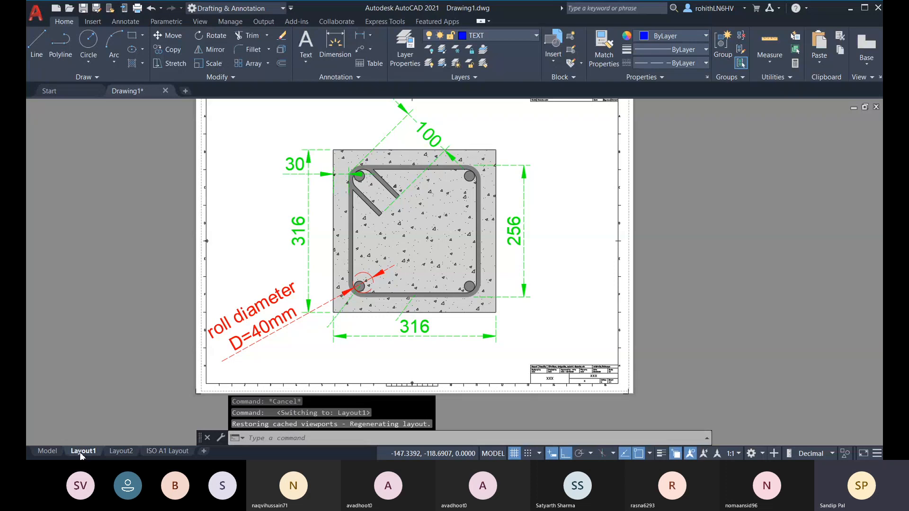
click(355, 350)
click(314, 366)
click(310, 365)
click(298, 367)
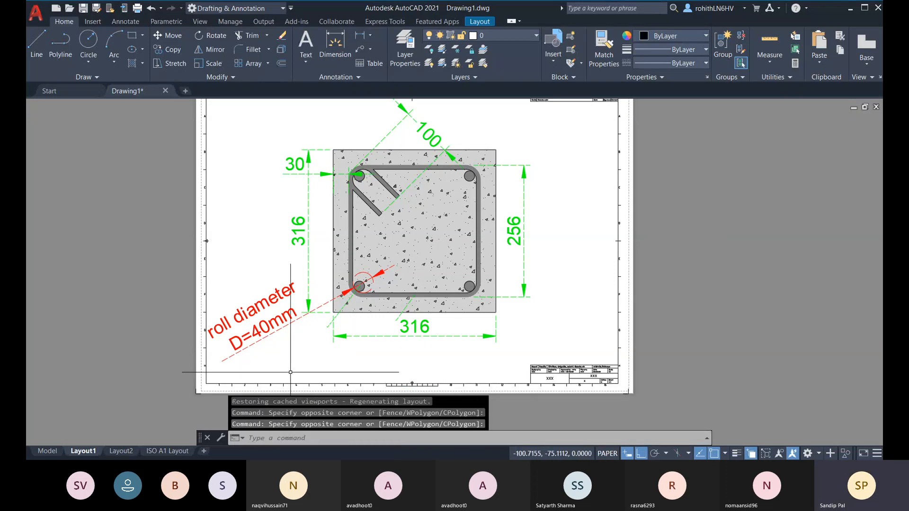
Step: Try to paste the copied title text onto the Layout1 sheet below the column drawing, look for it, and undo the paste
key(ctrl+v)
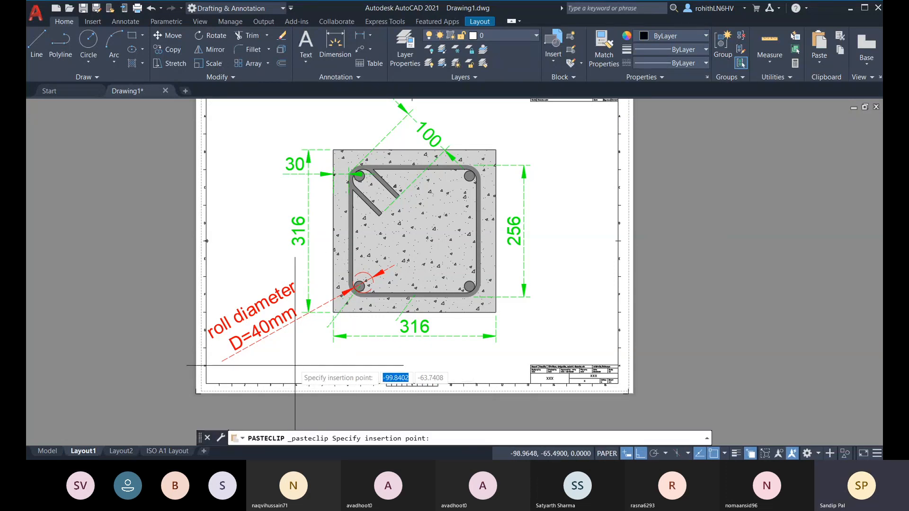
click(276, 360)
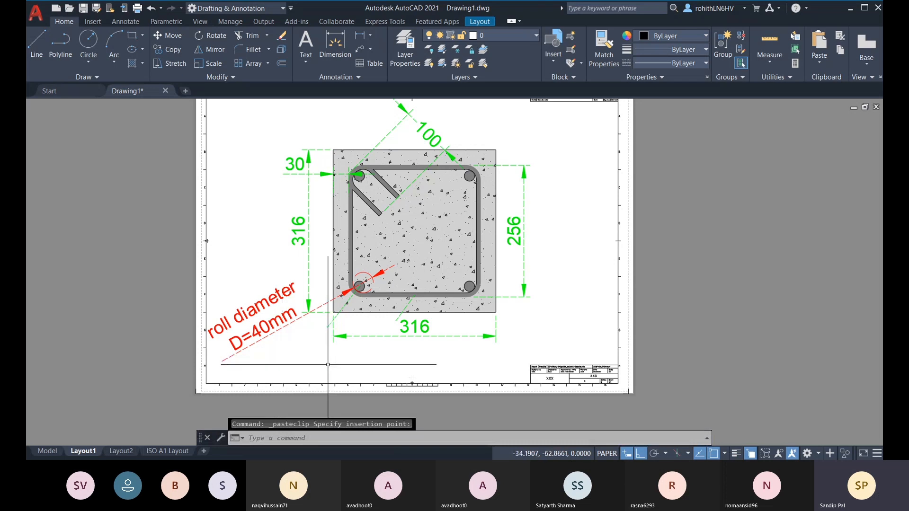
middle_drag(340, 363, 318, 345)
scroll(334, 360, down, 5)
scroll(371, 351, down, 2)
middle_drag(373, 360, 402, 335)
middle_drag(328, 312, 341, 296)
scroll(412, 313, up, 6)
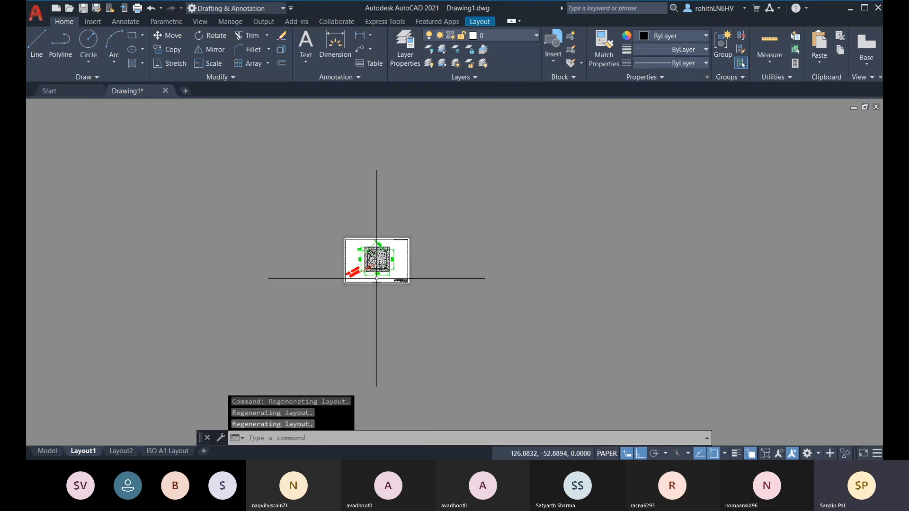
scroll(376, 276, up, 6)
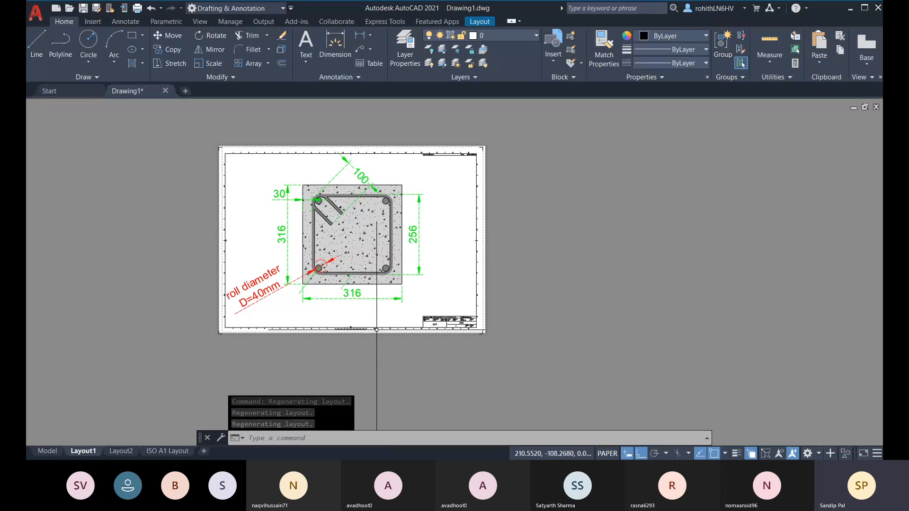
key(ctrl+z)
key(ctrl+z)
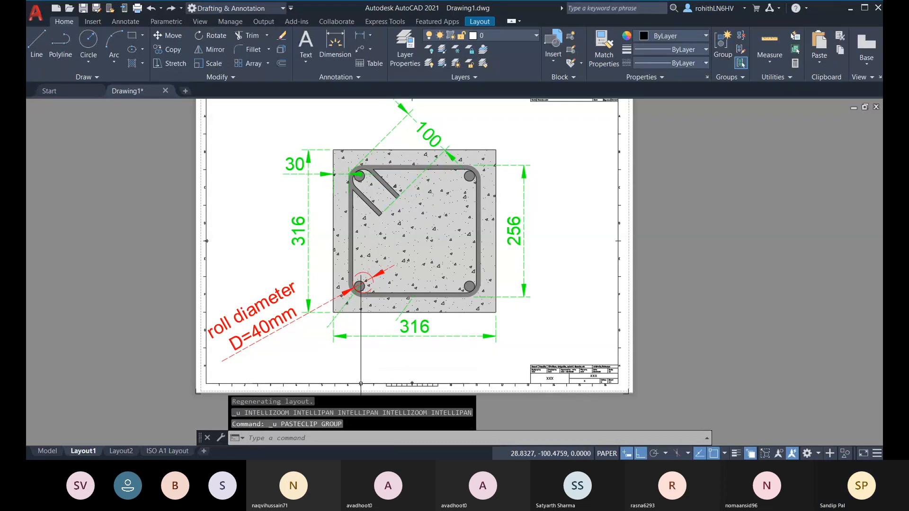
Step: Try adding a viewport to Layout1 with VIEWPORTS, using the Active Model Configuration fitted to the sheet
scroll(408, 349, down, 4)
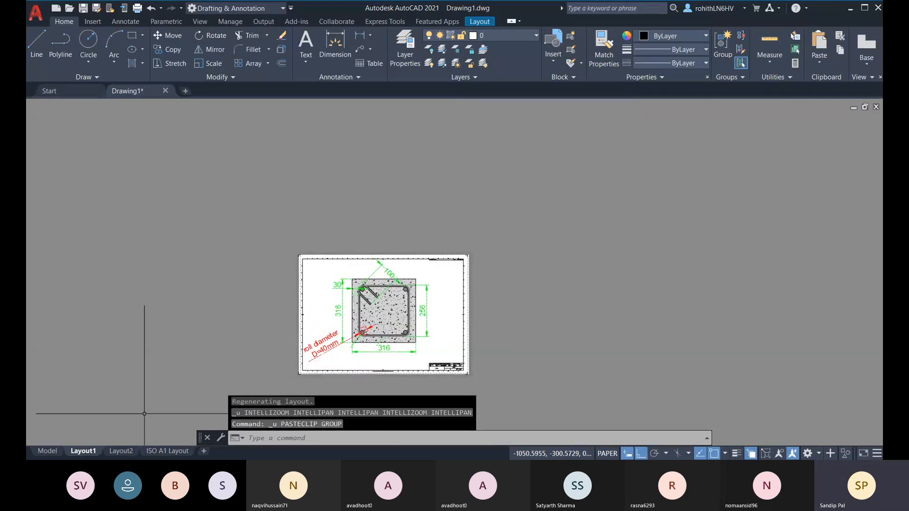
scroll(371, 374, up, 3)
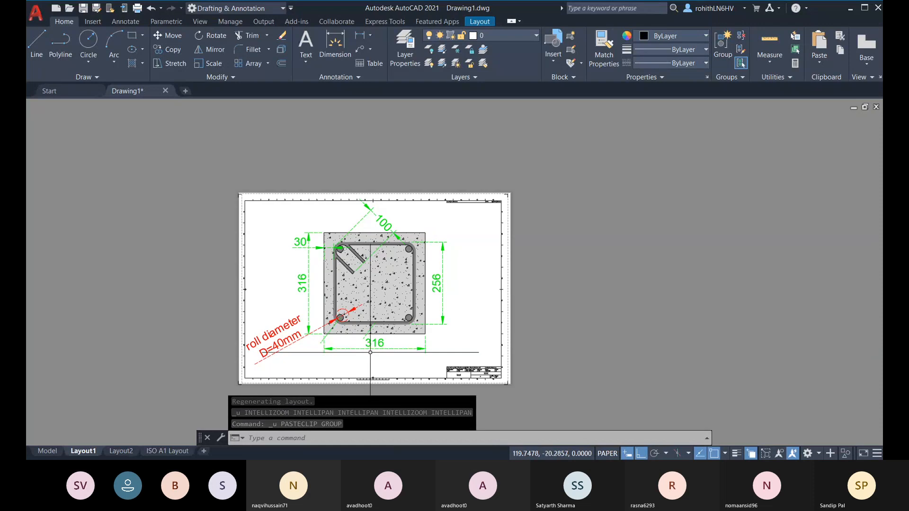
scroll(223, 378, up, 2)
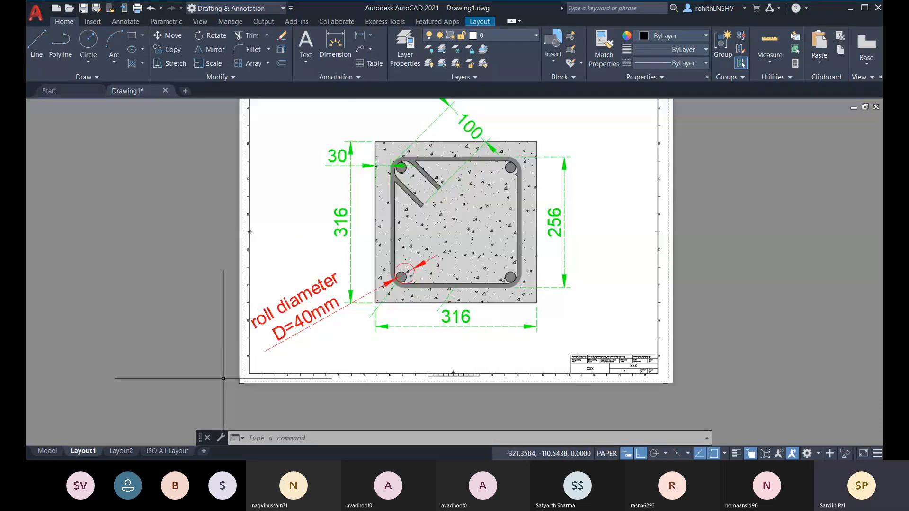
scroll(282, 360, up, 1)
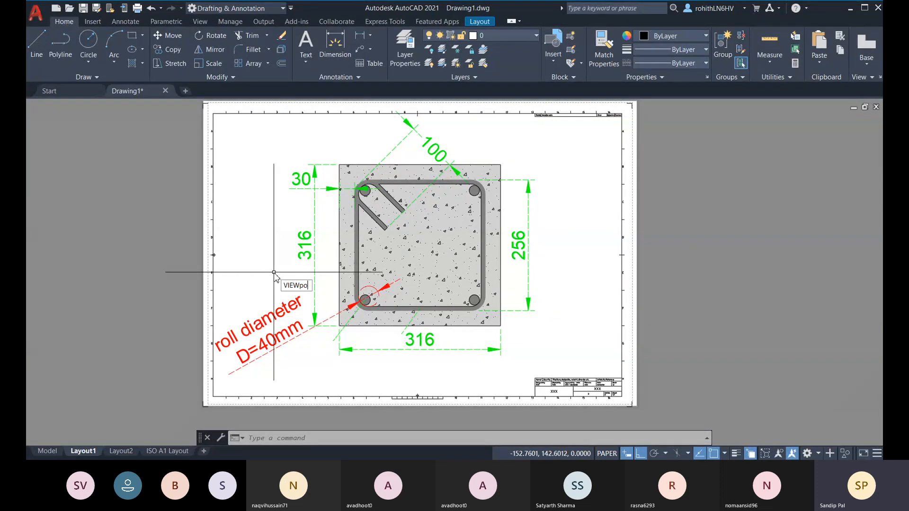
key(Return)
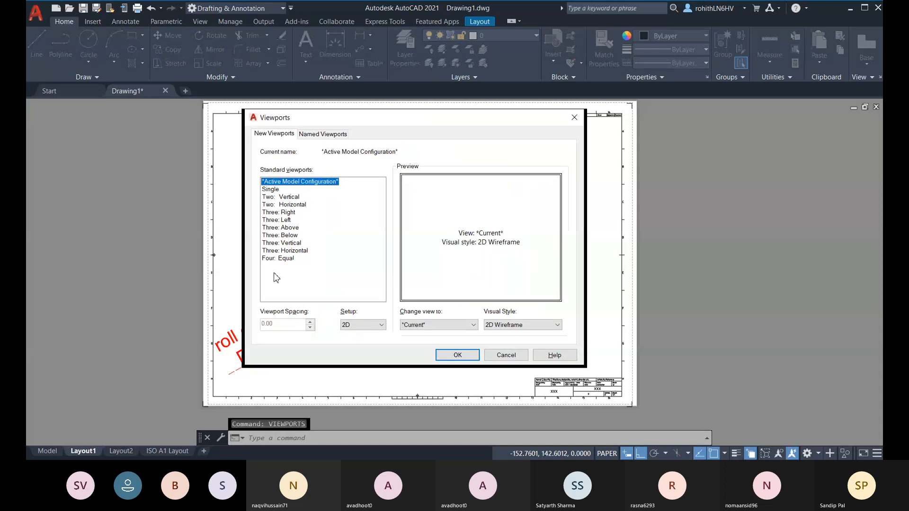
click(451, 359)
click(396, 439)
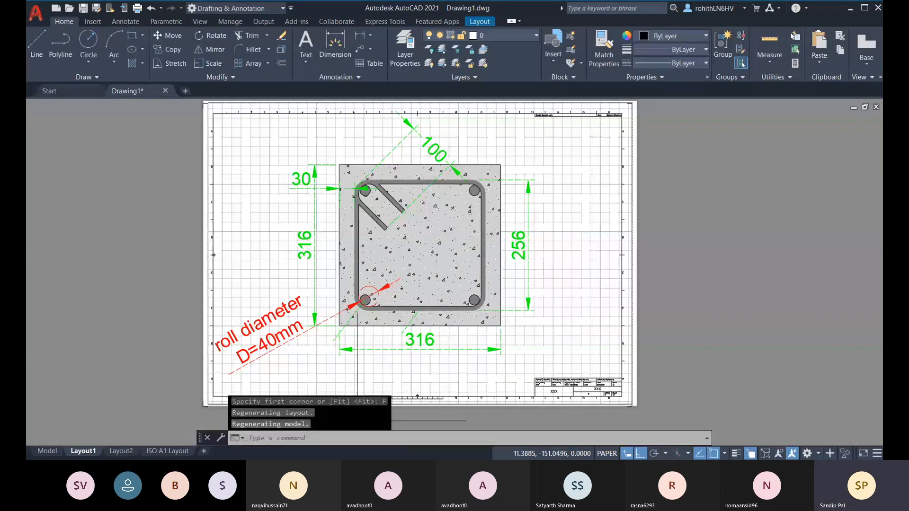
Step: Activate the new viewport and search its model view for the title text, finishing with a zoom to extents
double_click(433, 368)
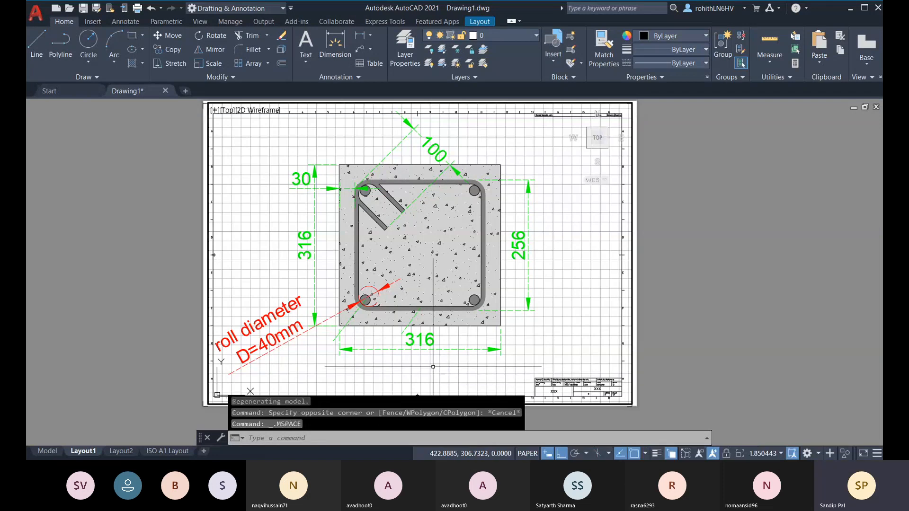
scroll(491, 355, down, 2)
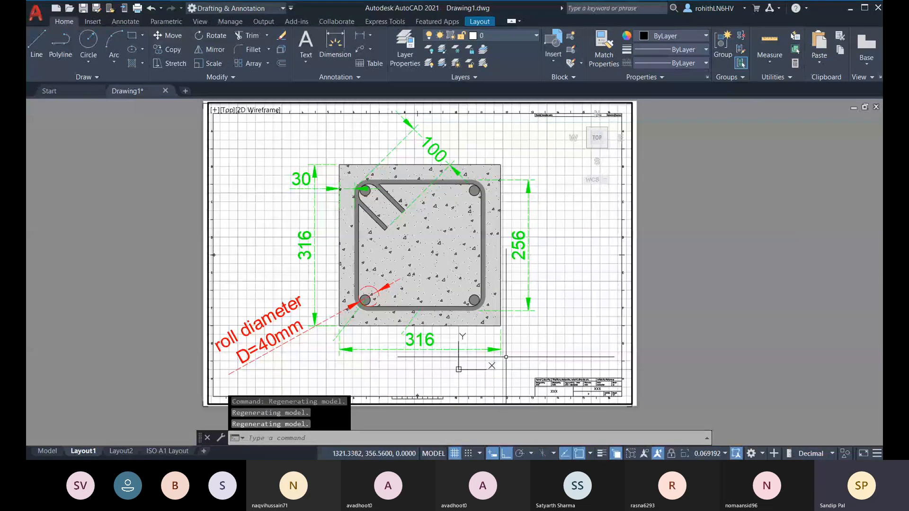
scroll(519, 361, down, 2)
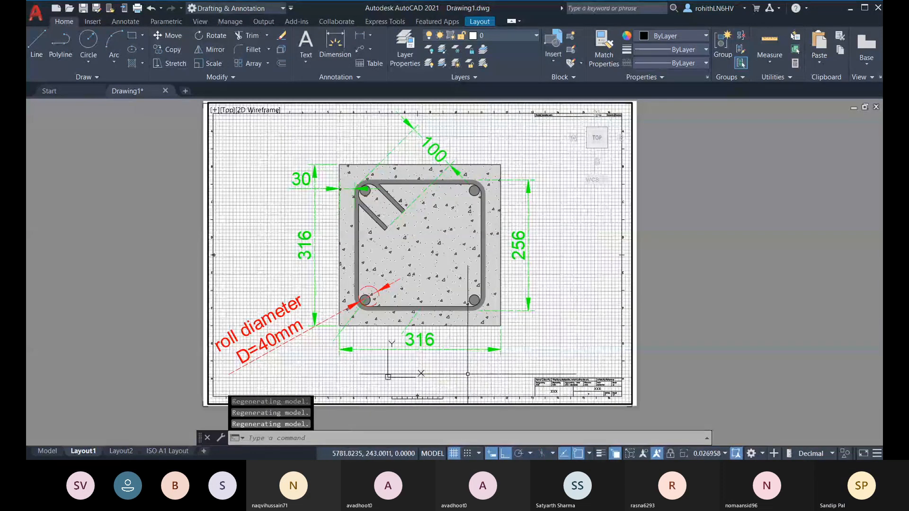
scroll(426, 377, down, 4)
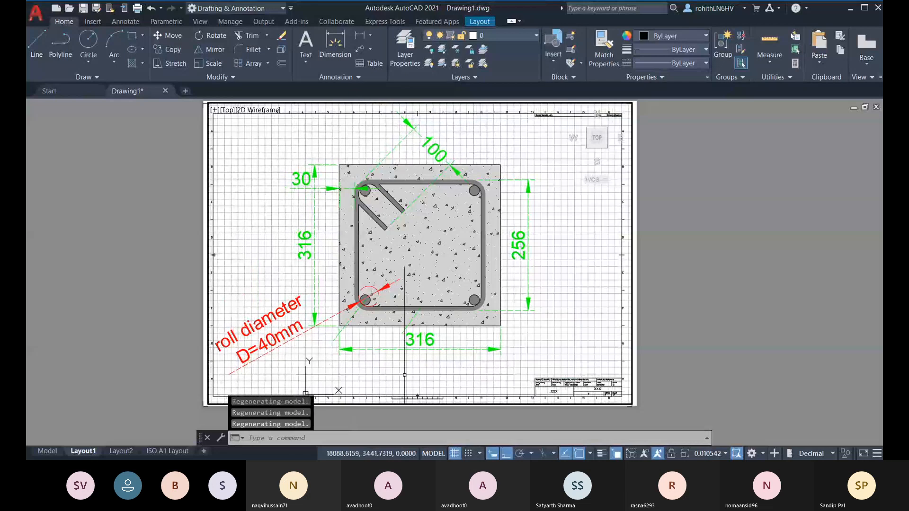
scroll(425, 377, down, 2)
scroll(462, 372, up, 2)
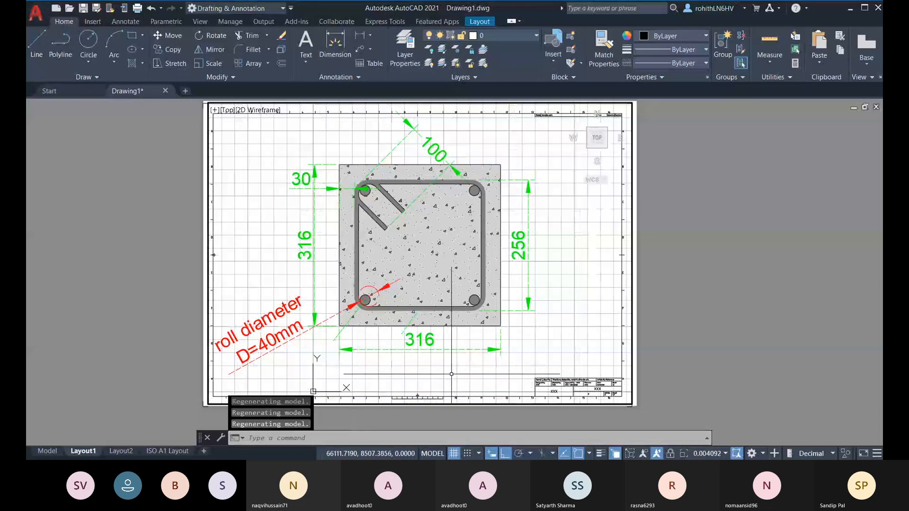
middle_click(451, 377)
middle_click(451, 377)
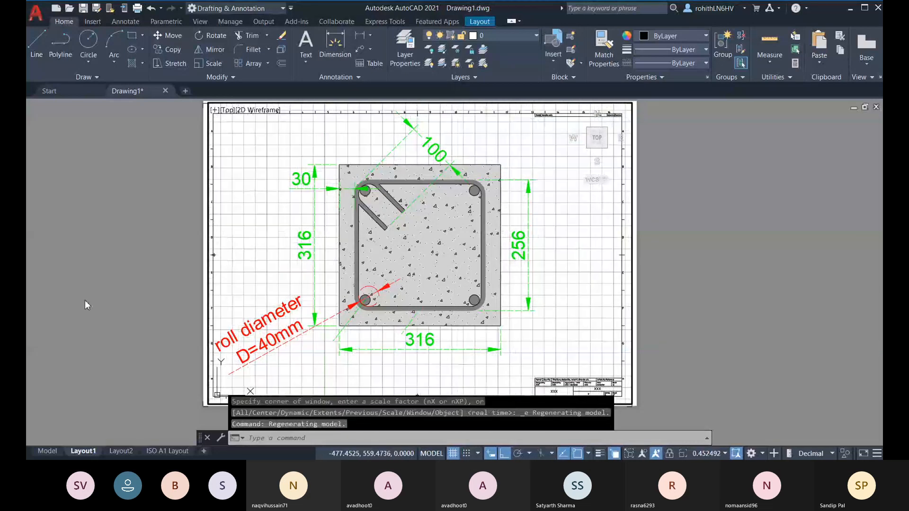
Step: Undo the zooming and activation of the new viewport and its creation on Layout1
key(Escape)
key(Escape)
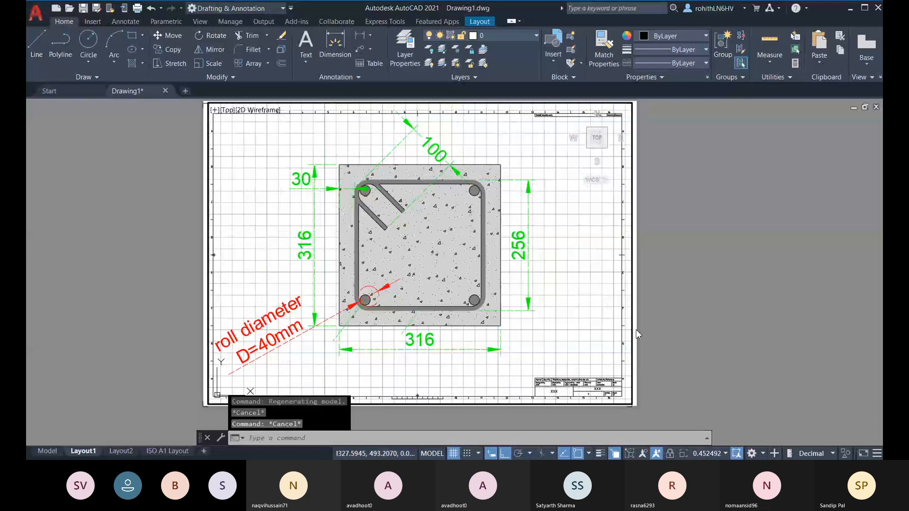
key(ctrl+z)
key(ctrl+z)
key(ctrl+z)
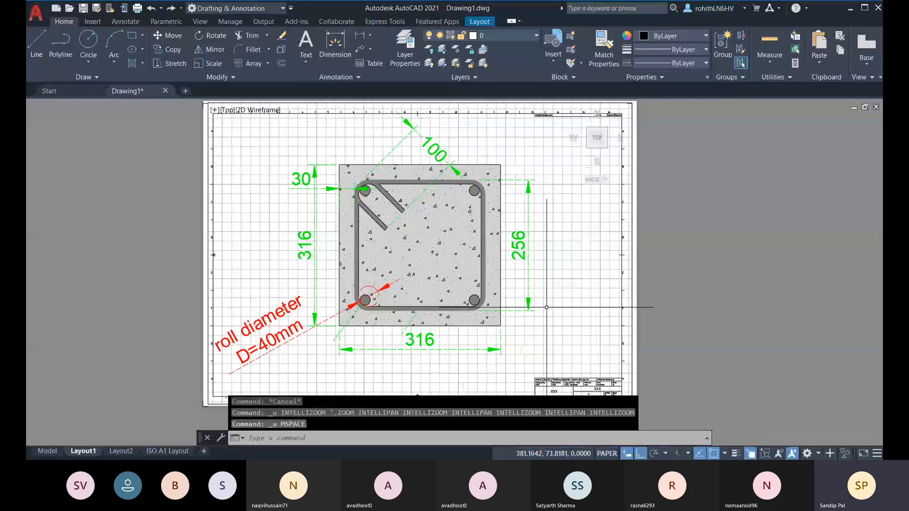
Step: Try erasing the "Reinforcement Details of a Collumn" text in model space and undo the erase
click(47, 451)
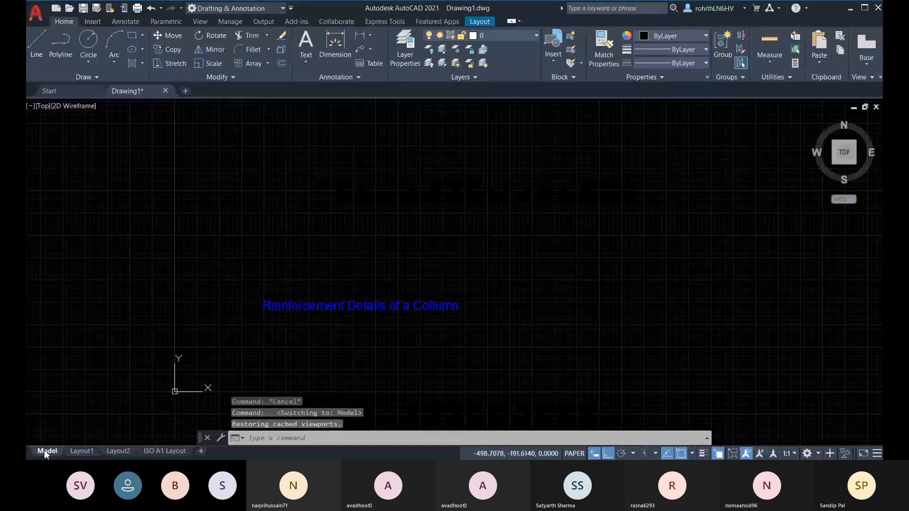
click(360, 309)
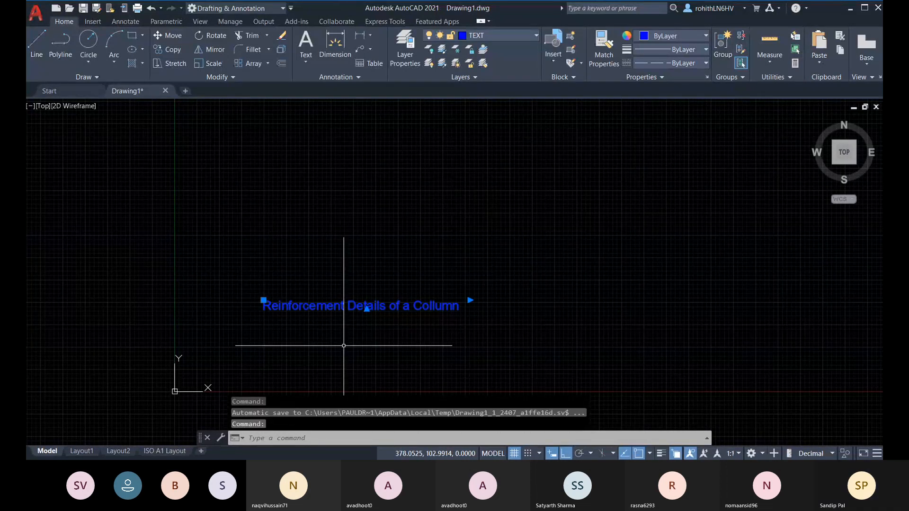
key(Delete)
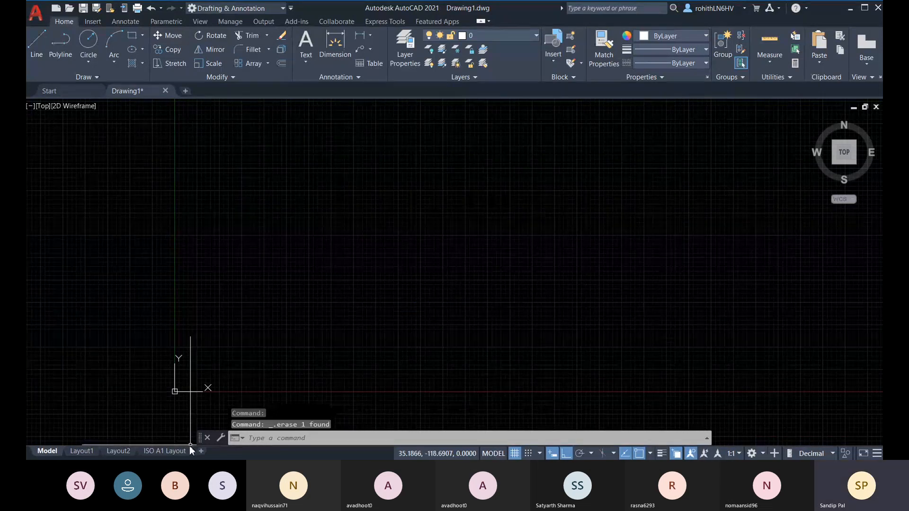
key(ctrl+z)
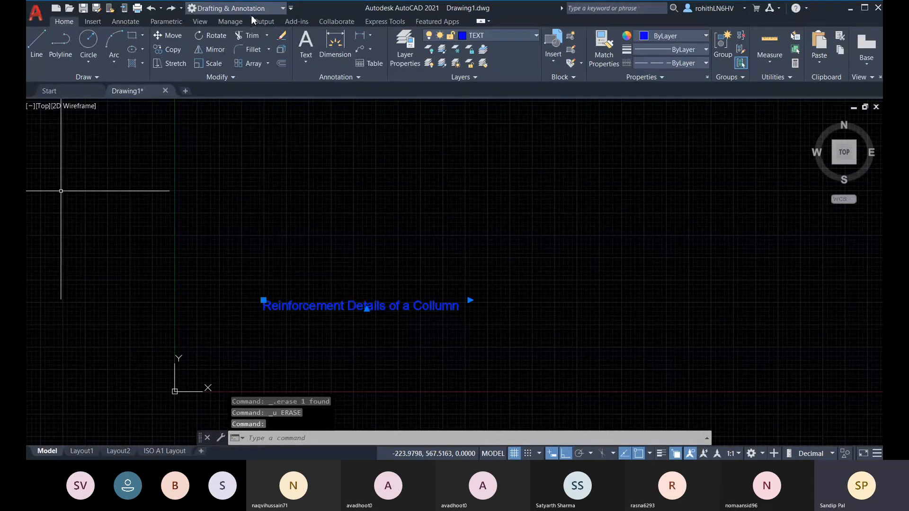
Step: Apply the ISO Proportional text style to the "Reinforcement Details of a Collumn" text in model space
double_click(316, 305)
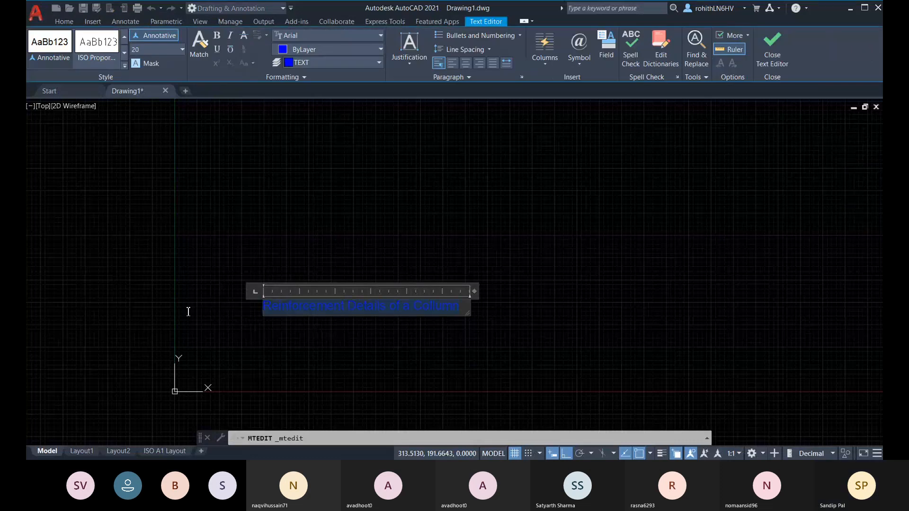
click(98, 59)
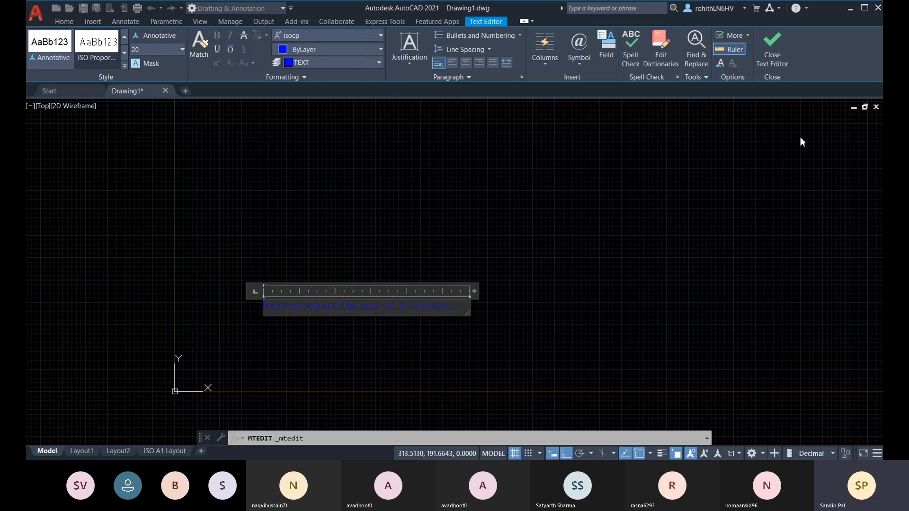
click(768, 58)
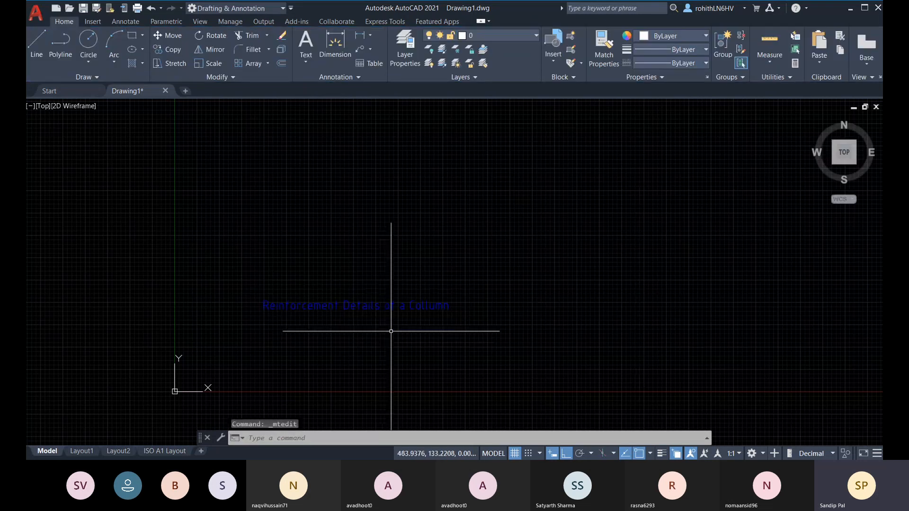
Step: Change the font of the "Reinforcement Details of a Collumn" text to Goudy Old Style
scroll(403, 308, up, 2)
scroll(402, 308, up, 2)
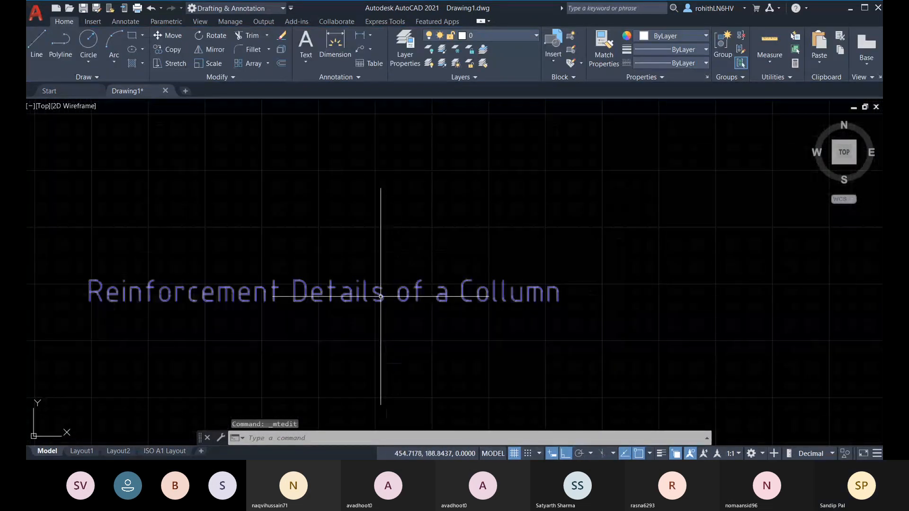
double_click(559, 291)
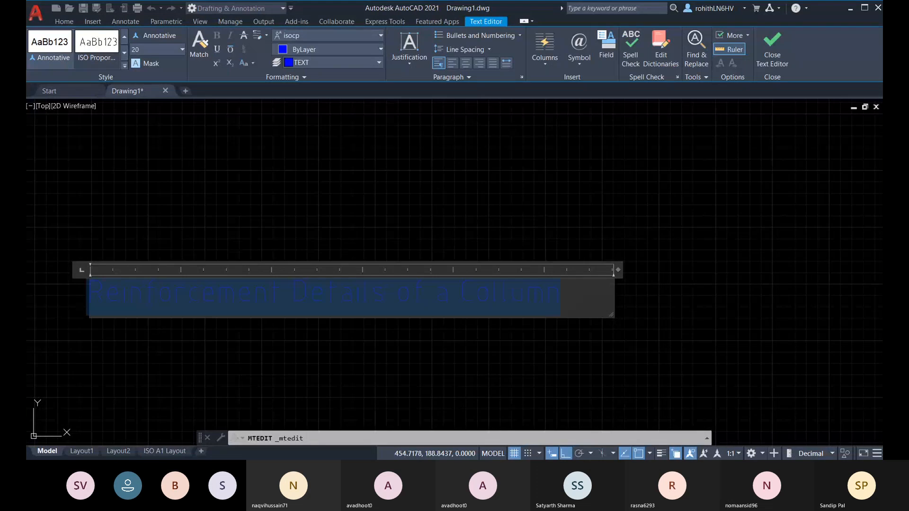
click(328, 34)
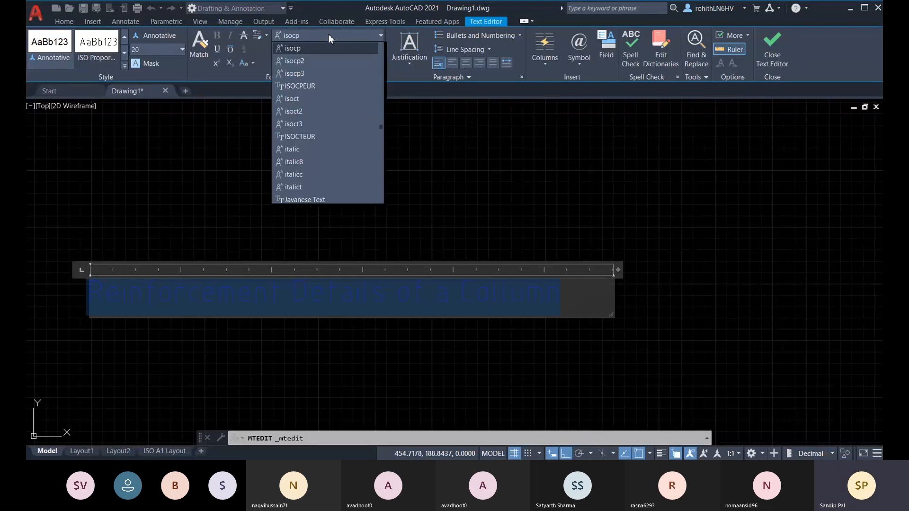
scroll(322, 68, up, 3)
scroll(322, 78, up, 3)
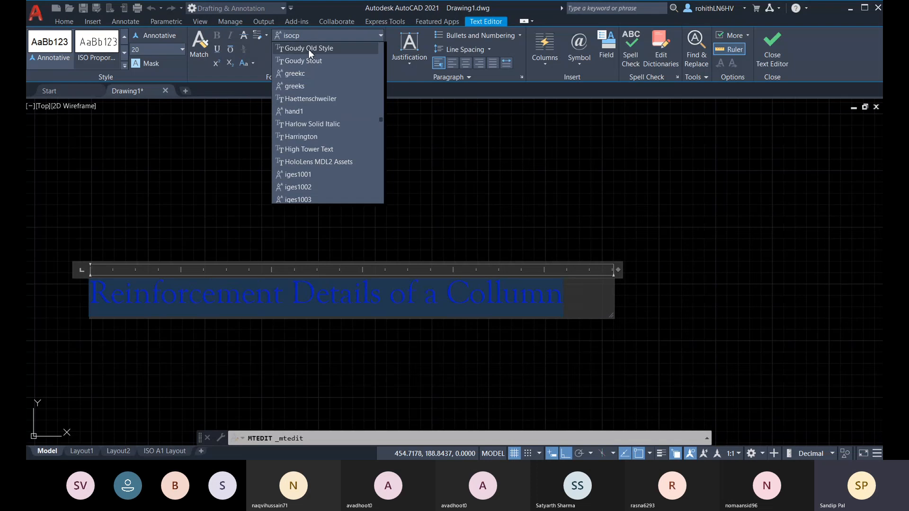
click(308, 49)
click(764, 57)
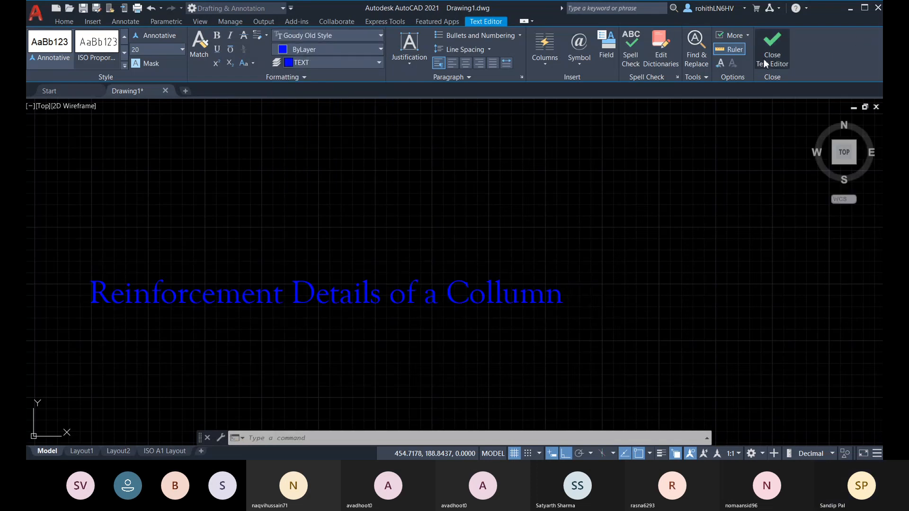
Step: Check the area below the column drawing in Layout1 for the restyled title text
scroll(393, 293, down, 5)
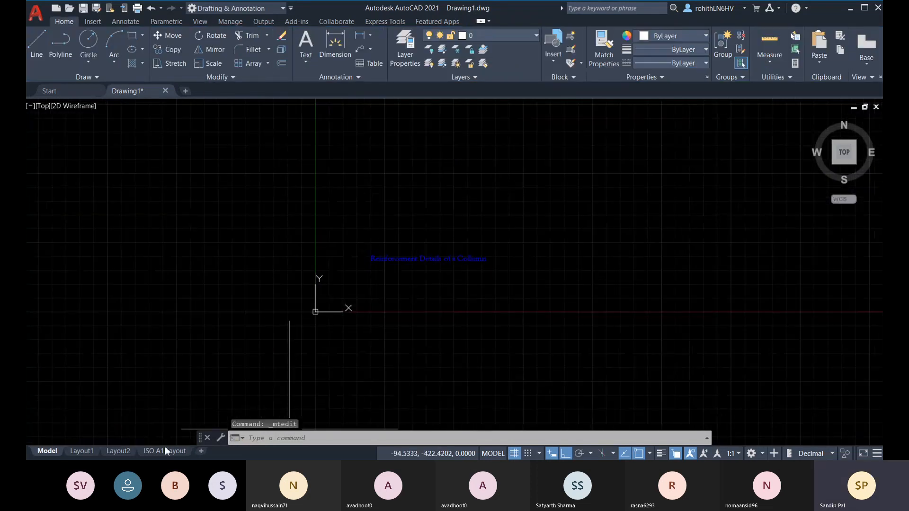
click(82, 451)
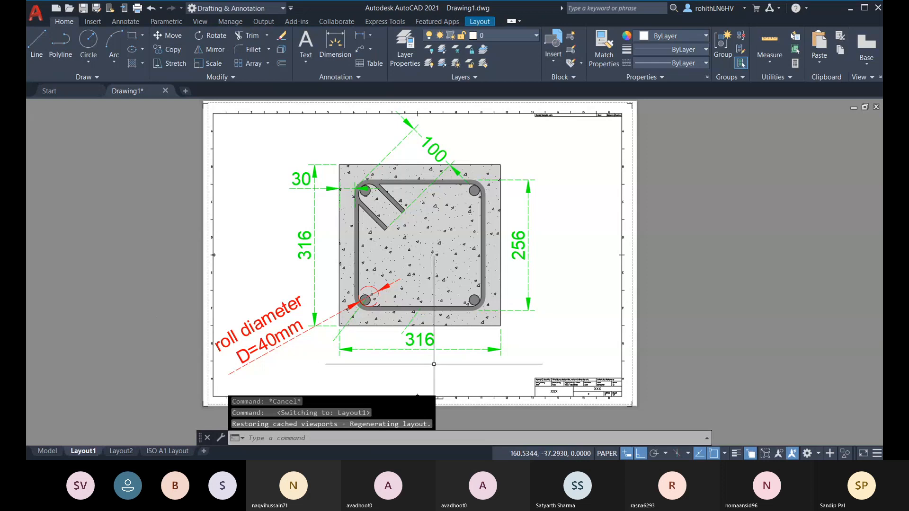
scroll(342, 353, up, 2)
click(342, 353)
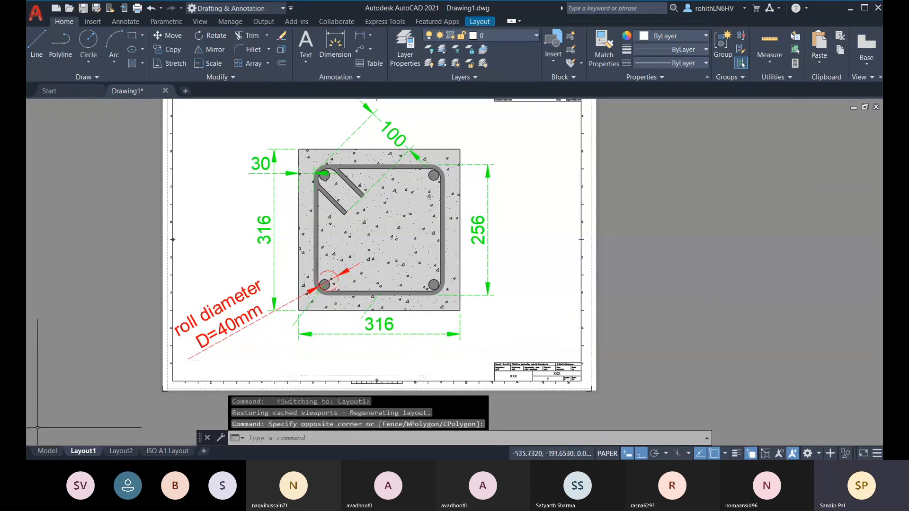
Step: Copy the "Reinforcement Details of a Collumn" text from model space and paste it below the column drawing in Layout1
click(47, 451)
click(405, 258)
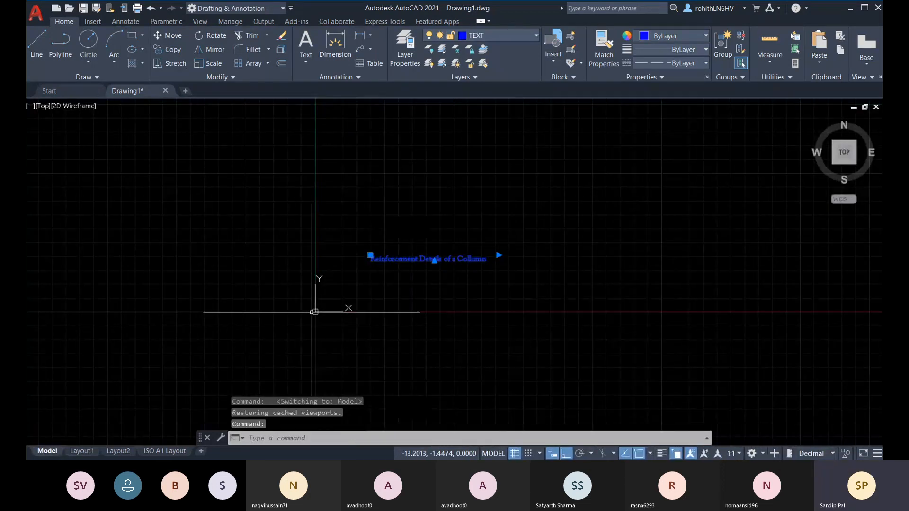
key(ctrl+c)
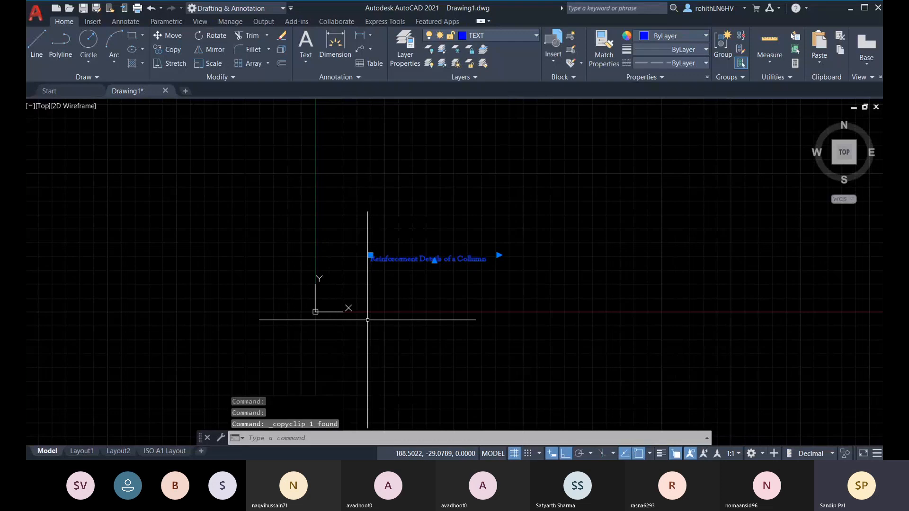
click(81, 451)
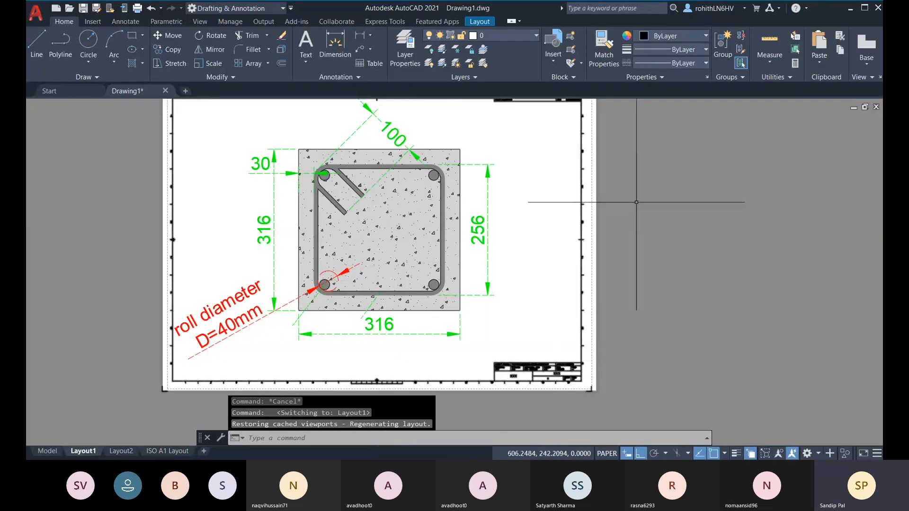
click(823, 65)
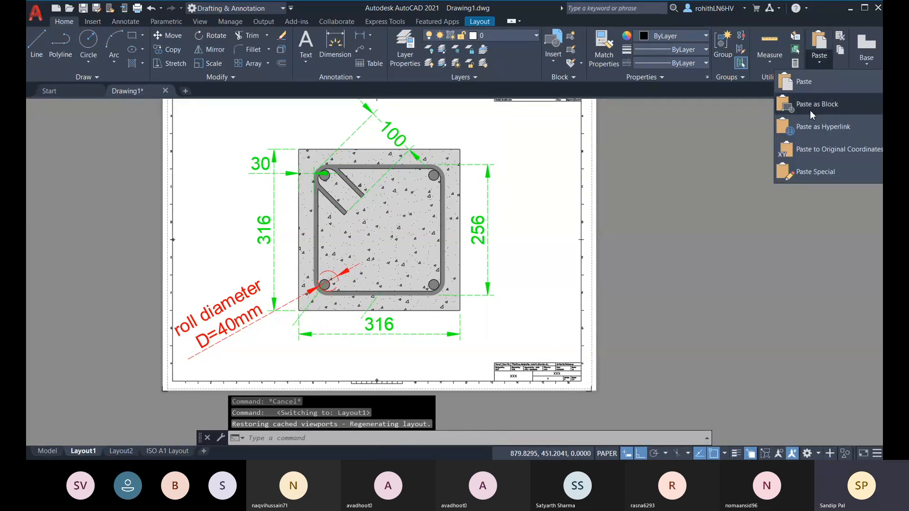
click(809, 82)
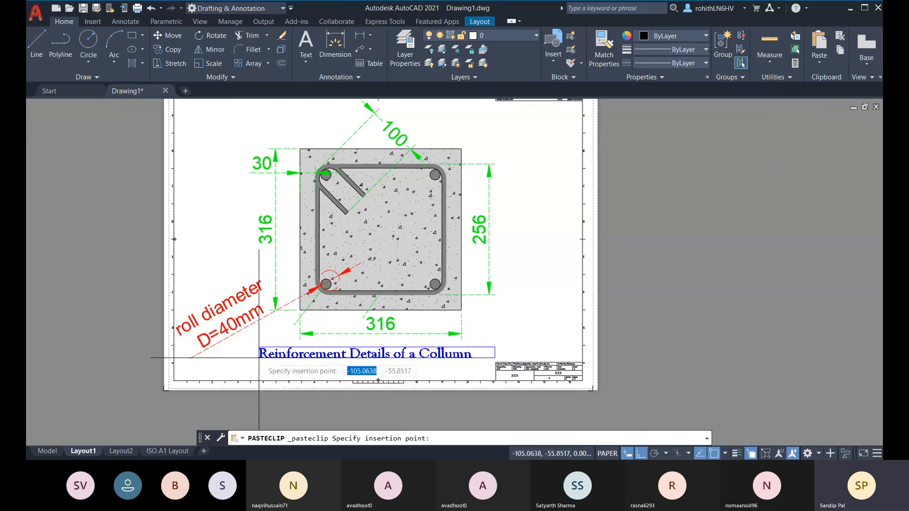
key(Escape)
key(ctrl+v)
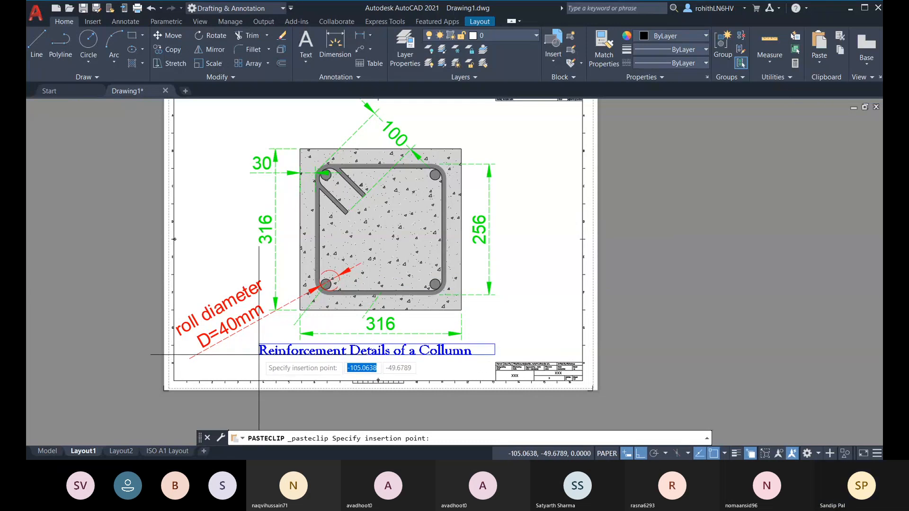
click(264, 352)
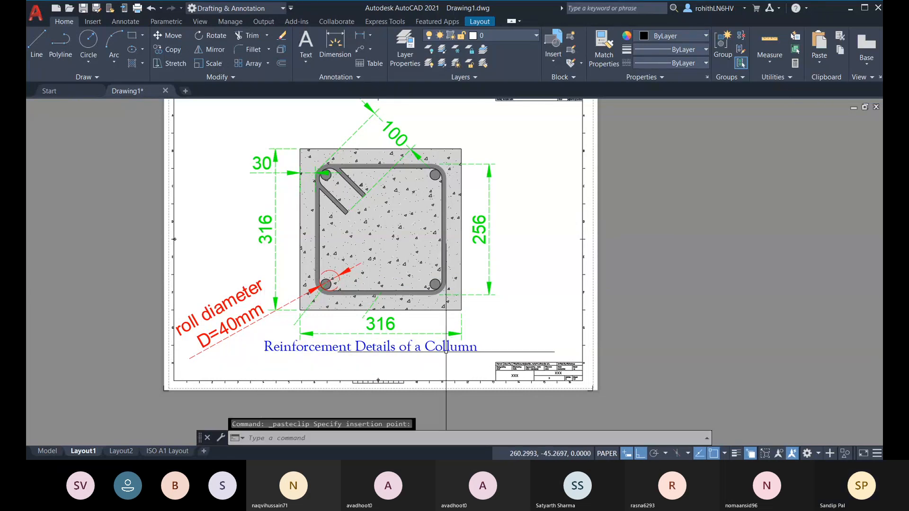
Step: Shift the pasted "Reinforcement Details of a Collumn" title slightly to the right beneath the column drawing
middle_drag(439, 360, 460, 353)
click(290, 339)
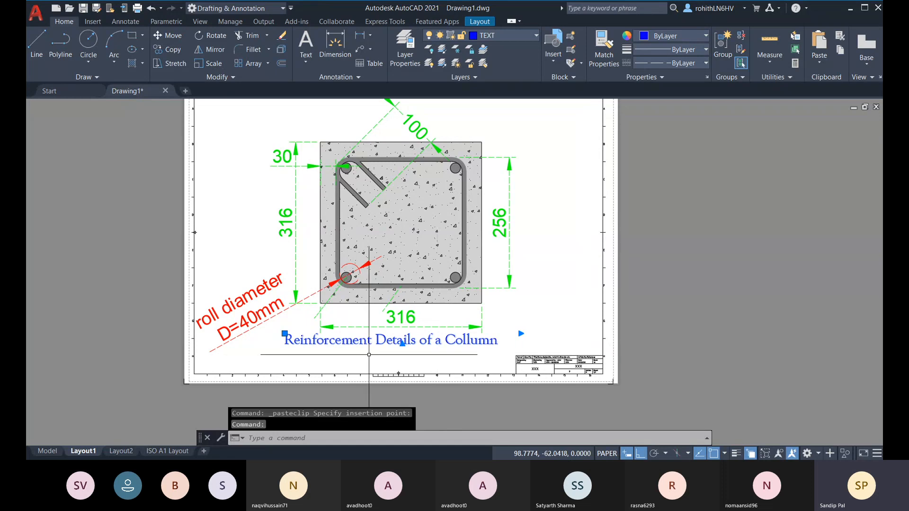
click(284, 333)
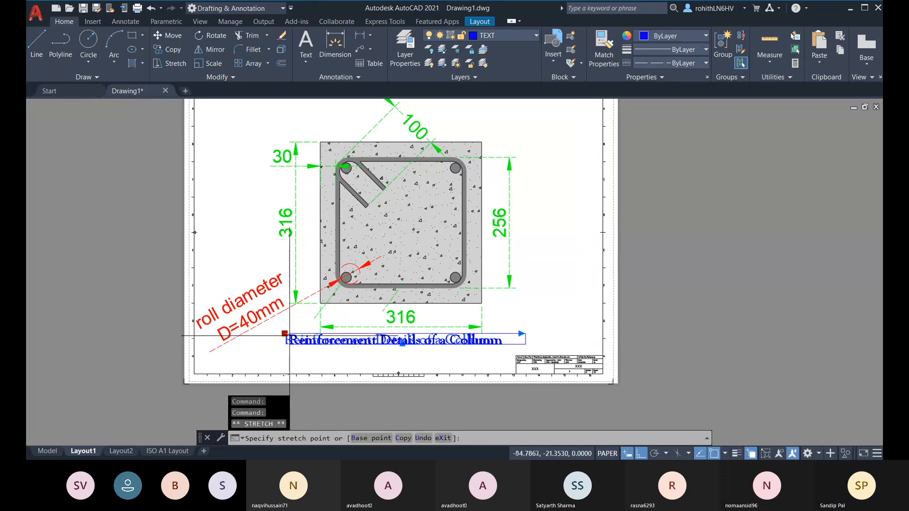
click(290, 334)
key(Escape)
scroll(512, 372, down, 1)
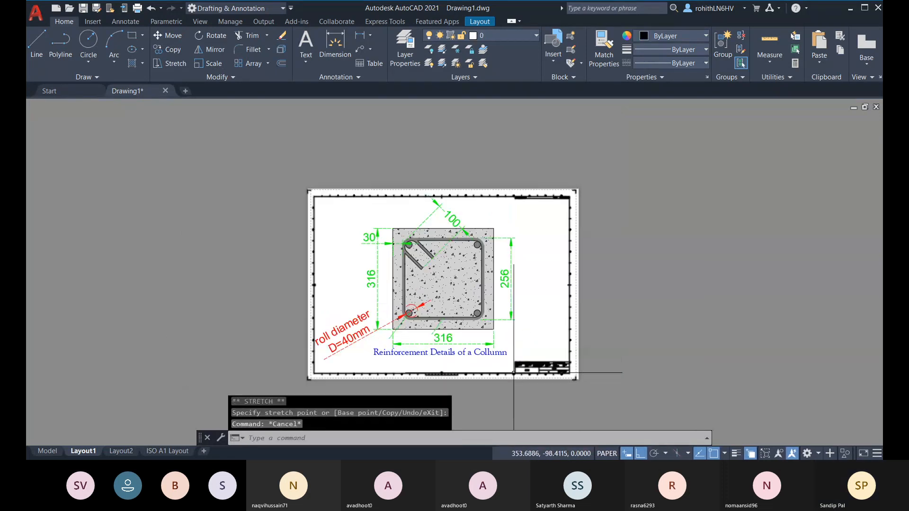
middle_drag(512, 372, 417, 349)
middle_drag(307, 354, 334, 332)
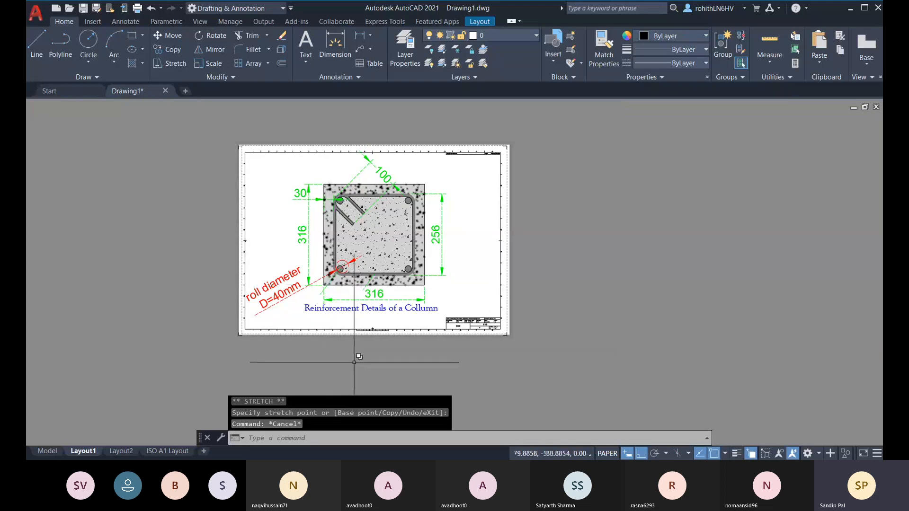
Step: Erase the original "Reinforcement Details of a Collumn" text from model space and return to Layout1
click(51, 451)
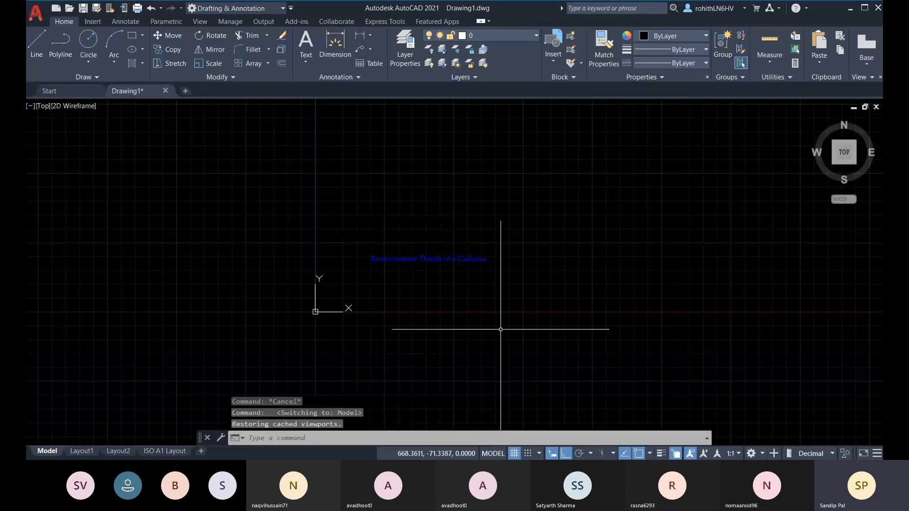
click(462, 259)
middle_drag(439, 269, 412, 280)
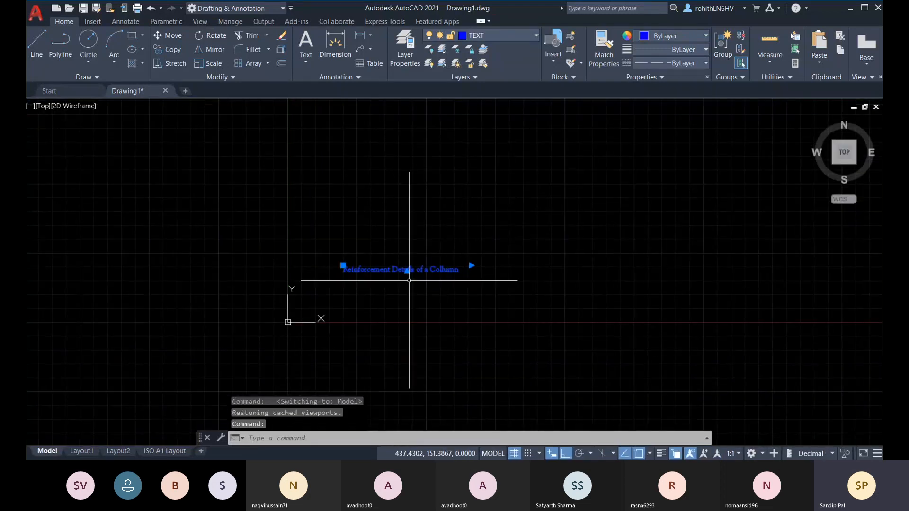
key(Delete)
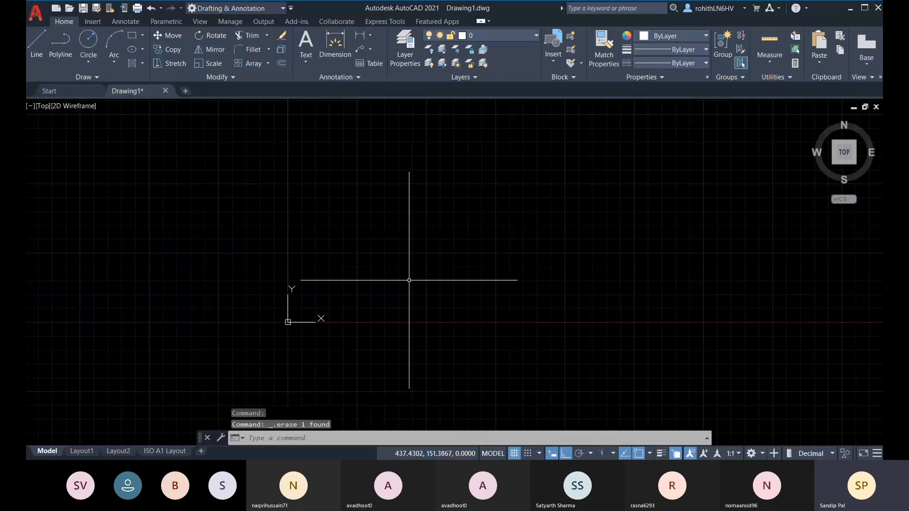
click(82, 451)
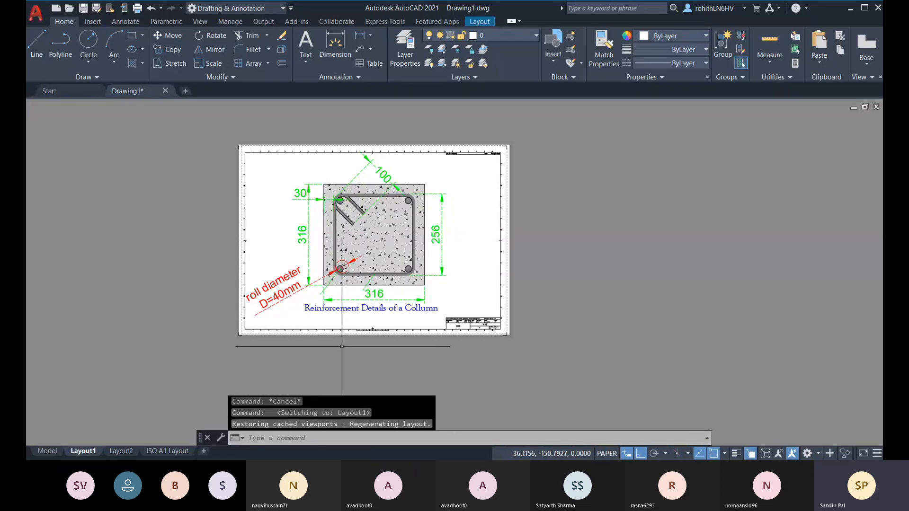
middle_drag(448, 285, 439, 297)
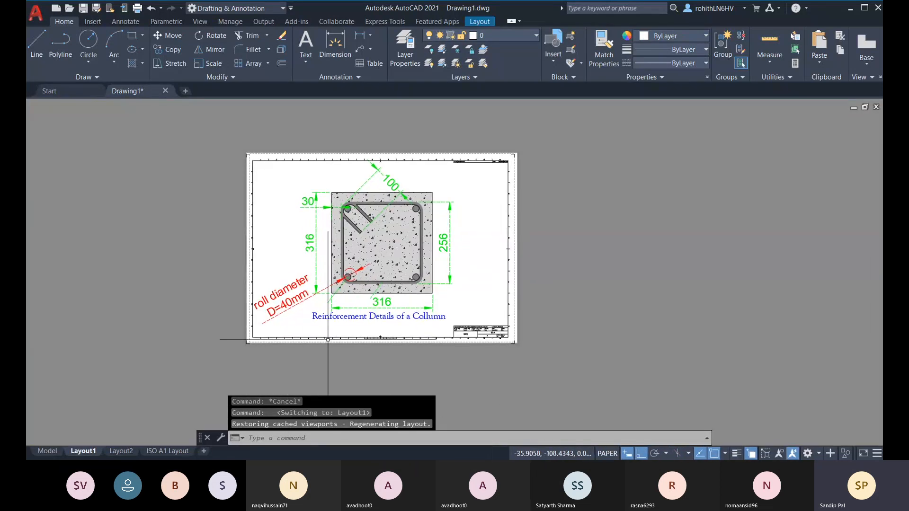
middle_drag(328, 341, 313, 350)
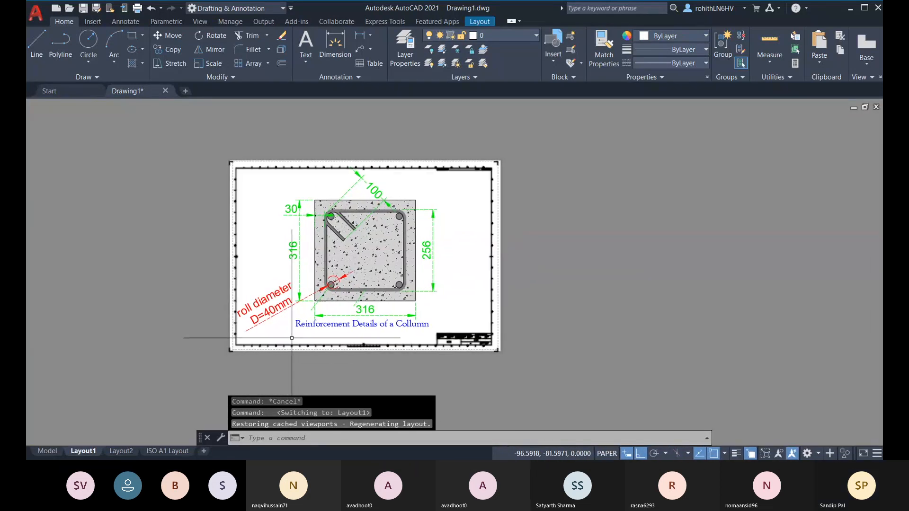
Step: Preview the Layout1 plot with the BATCH SUN page setup, and close the plot without saving a PDF
click(138, 8)
click(425, 269)
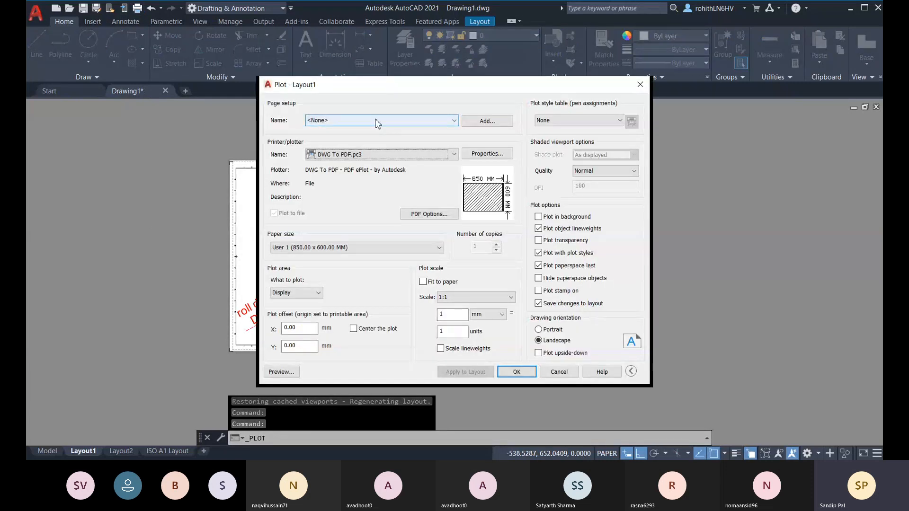
click(318, 121)
click(323, 150)
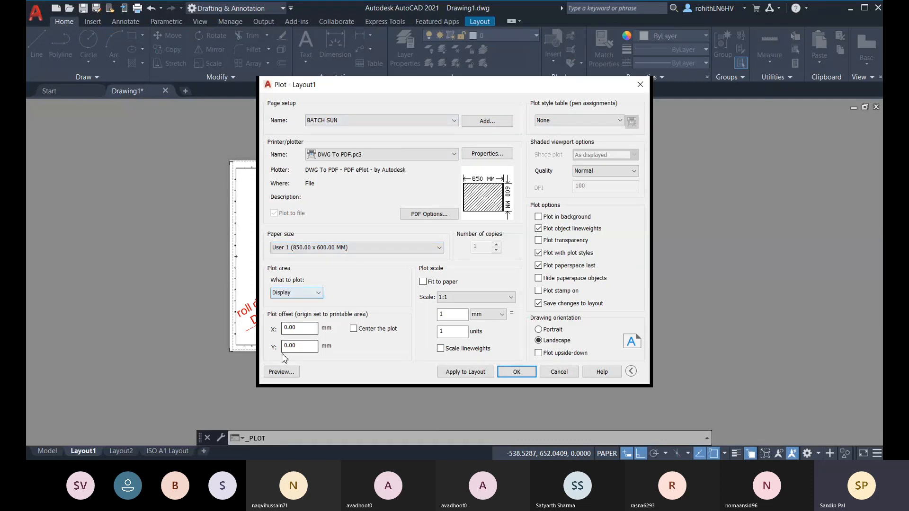
click(289, 371)
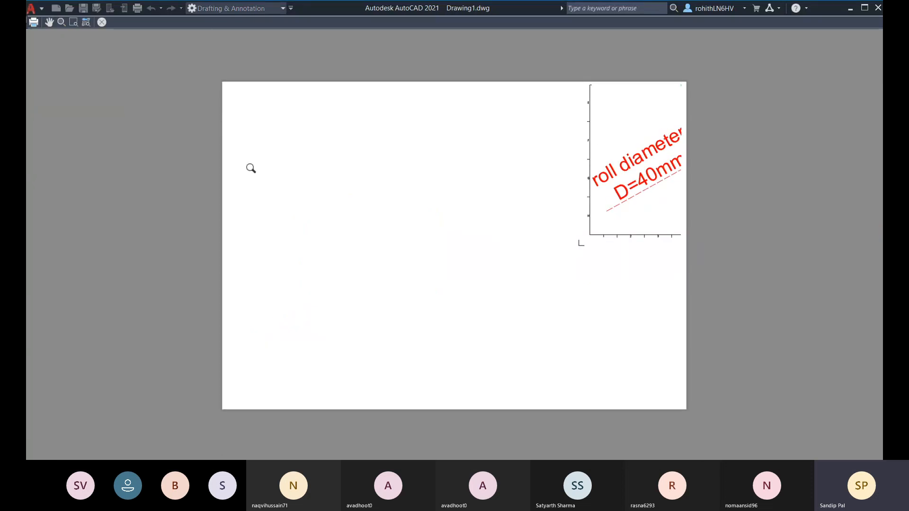
click(102, 22)
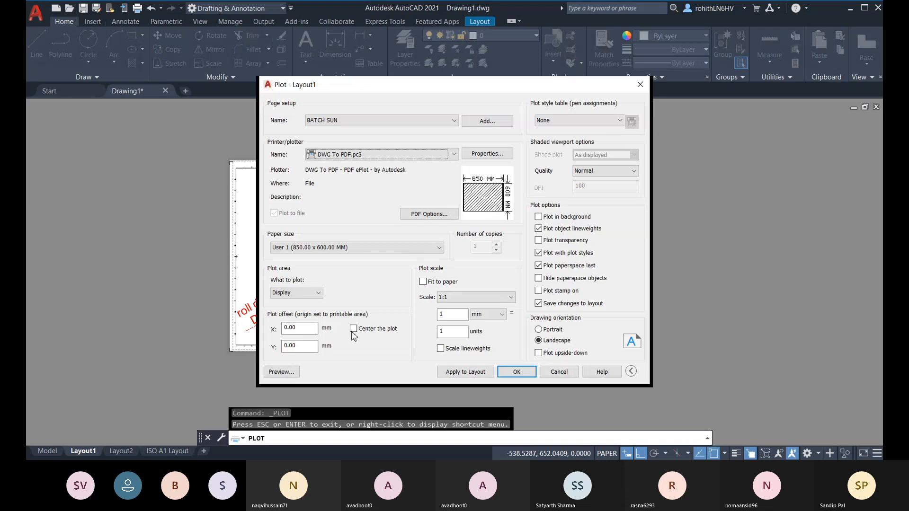
click(517, 373)
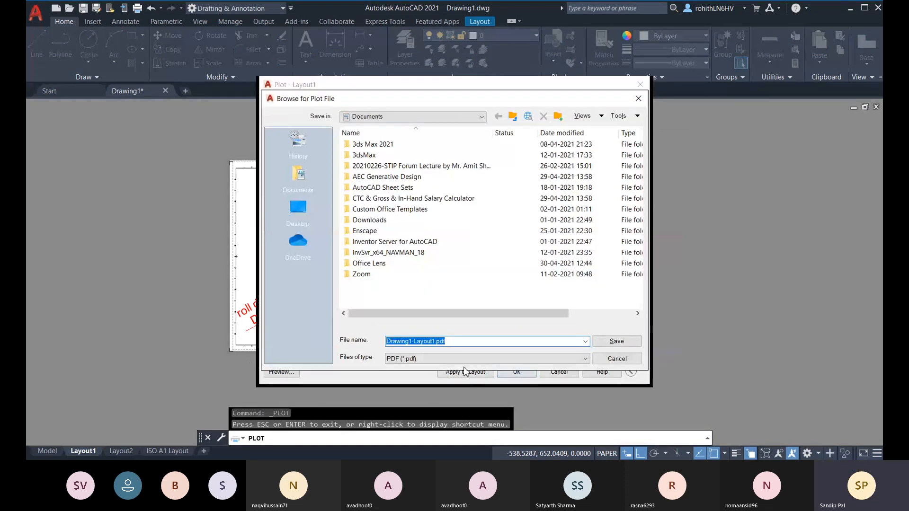
click(621, 362)
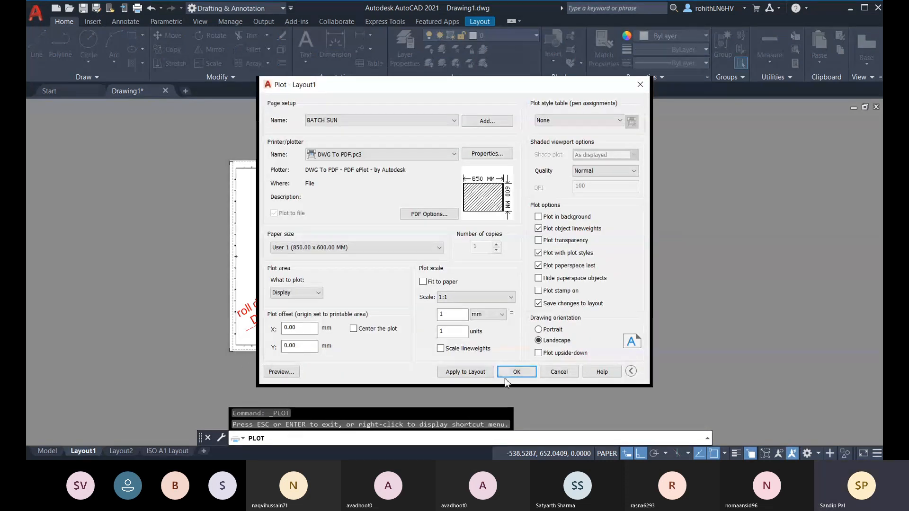
click(559, 372)
middle_drag(309, 367, 337, 361)
scroll(338, 361, up, 4)
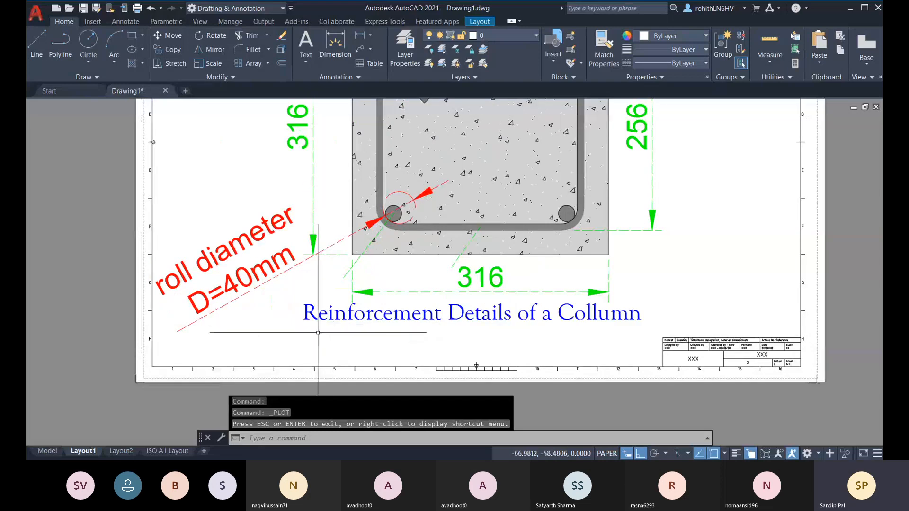
scroll(341, 366, down, 4)
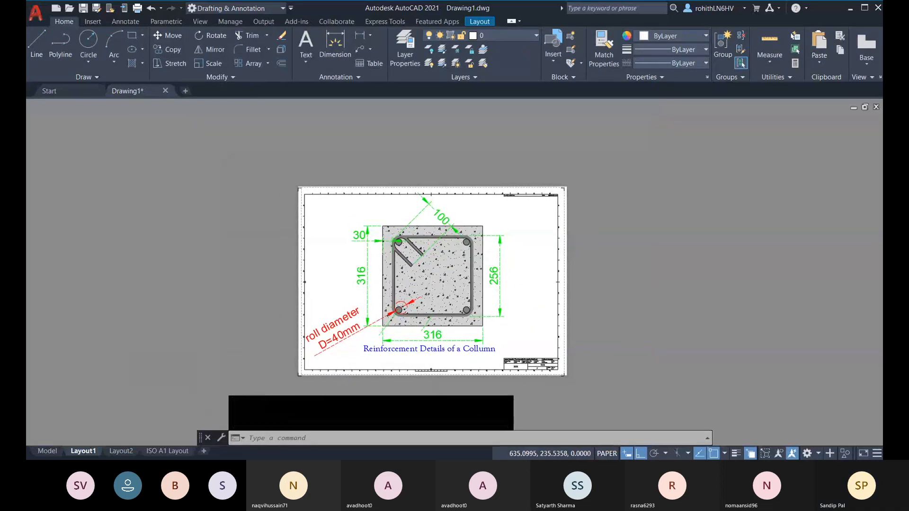
middle_drag(356, 350, 339, 357)
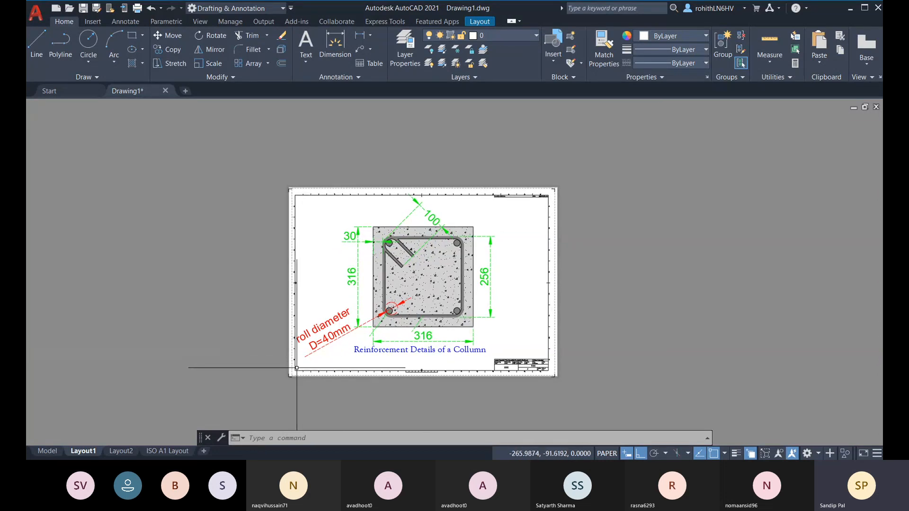
click(296, 369)
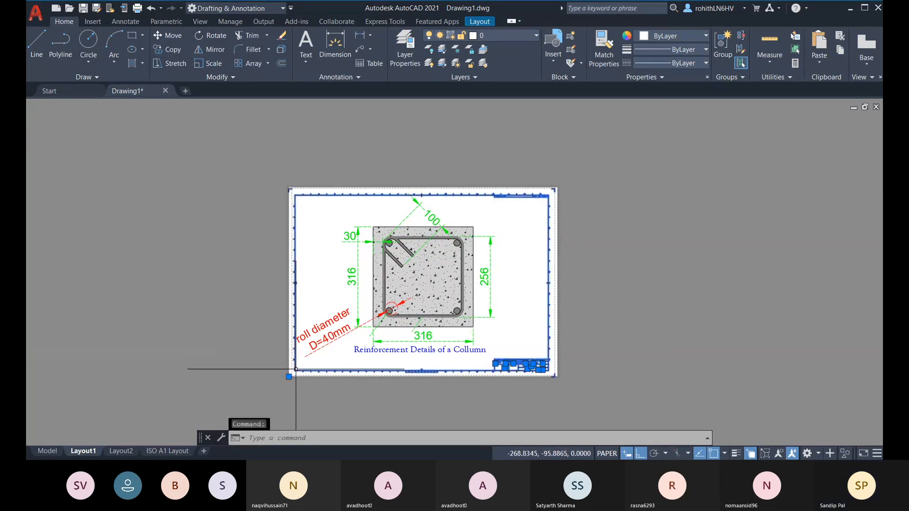
click(518, 335)
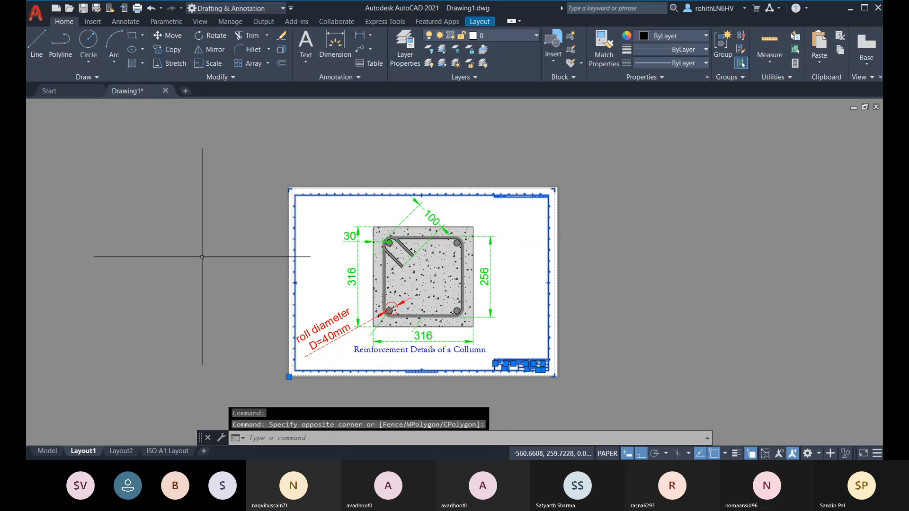
key(Escape)
Step: Move the column drawing with its dimensions and title slightly right and down inside the sheet border, with Ortho off
click(253, 177)
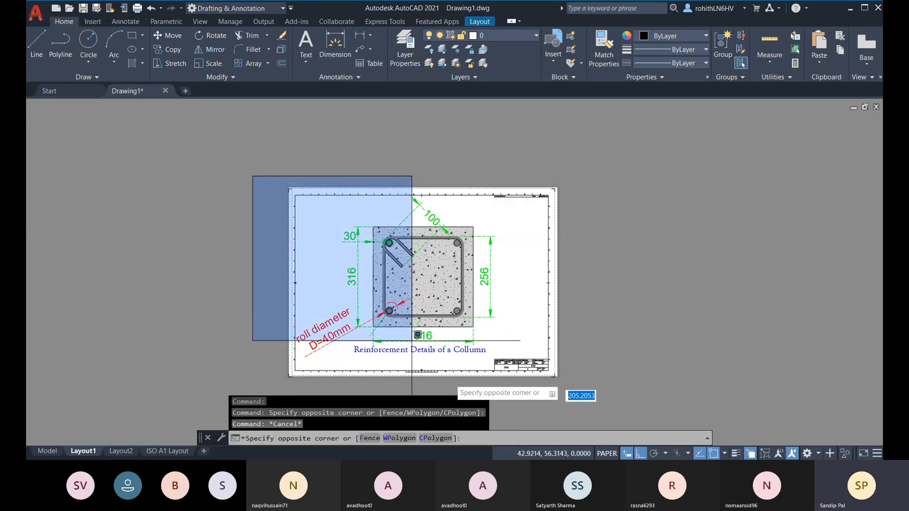
click(529, 384)
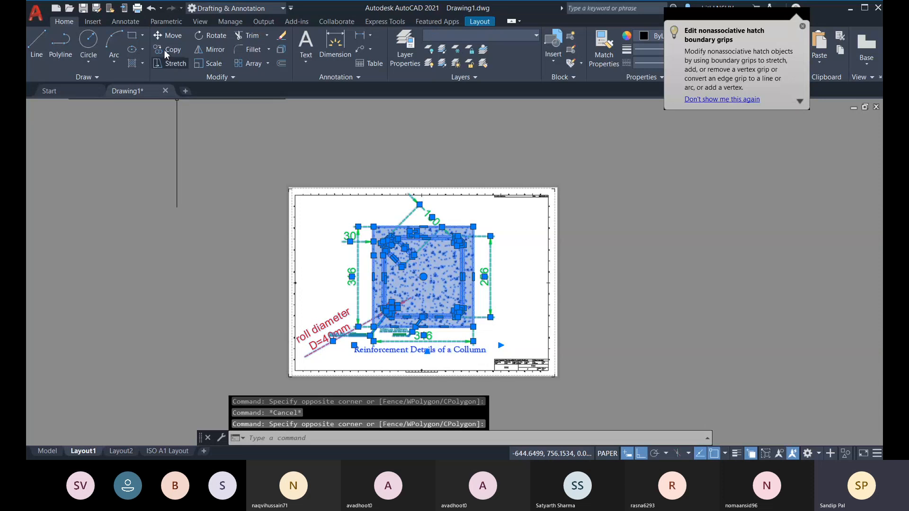
click(168, 36)
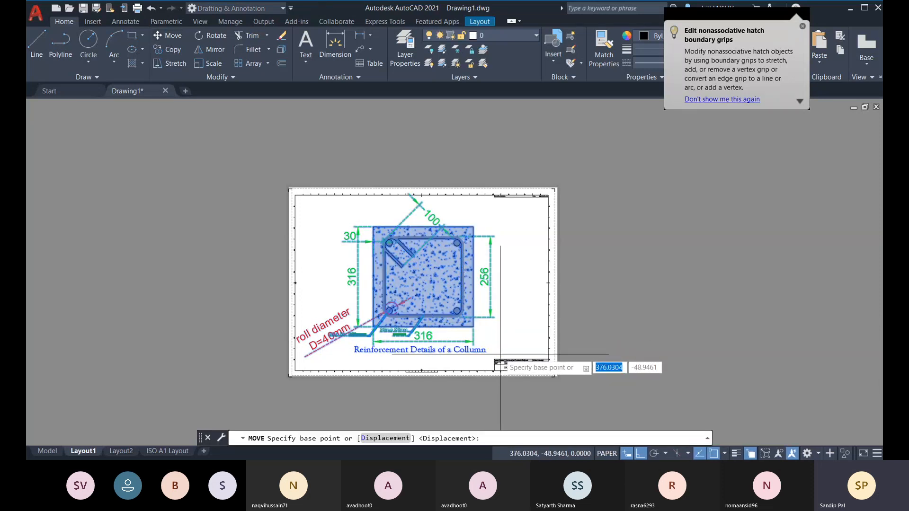
click(486, 352)
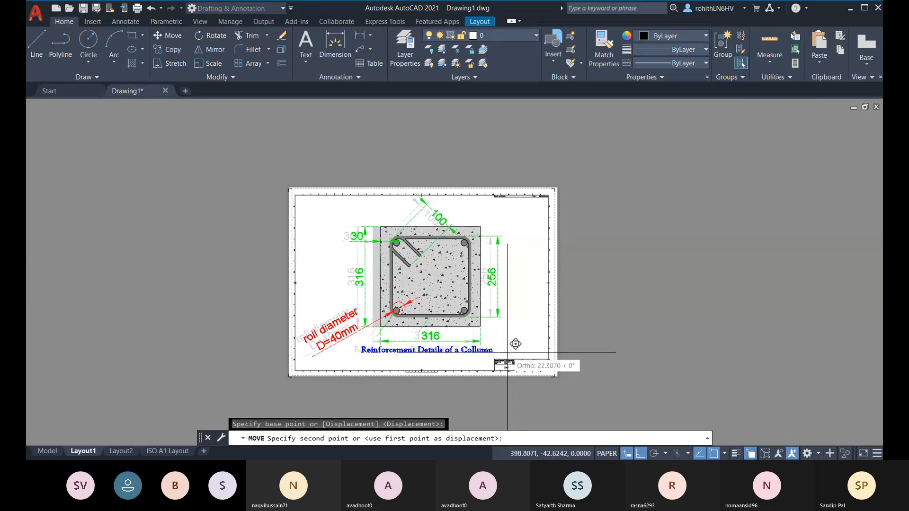
key(F8)
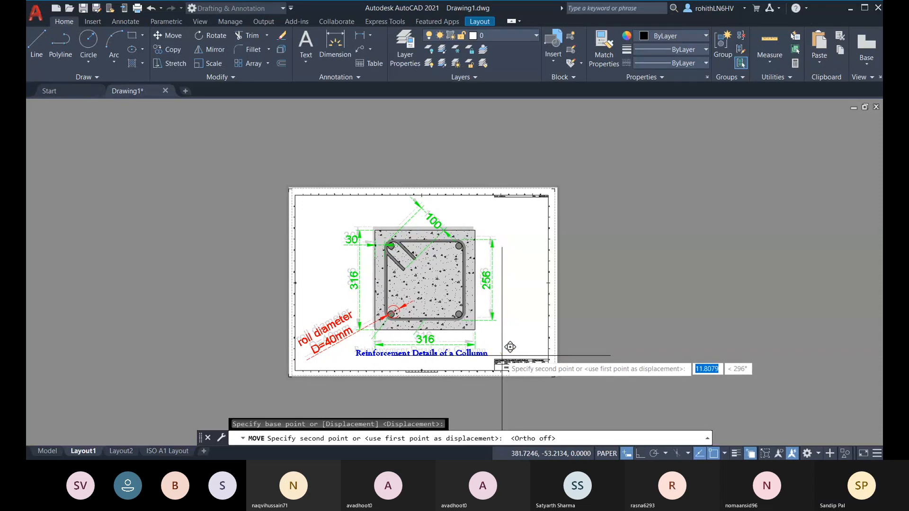
click(503, 355)
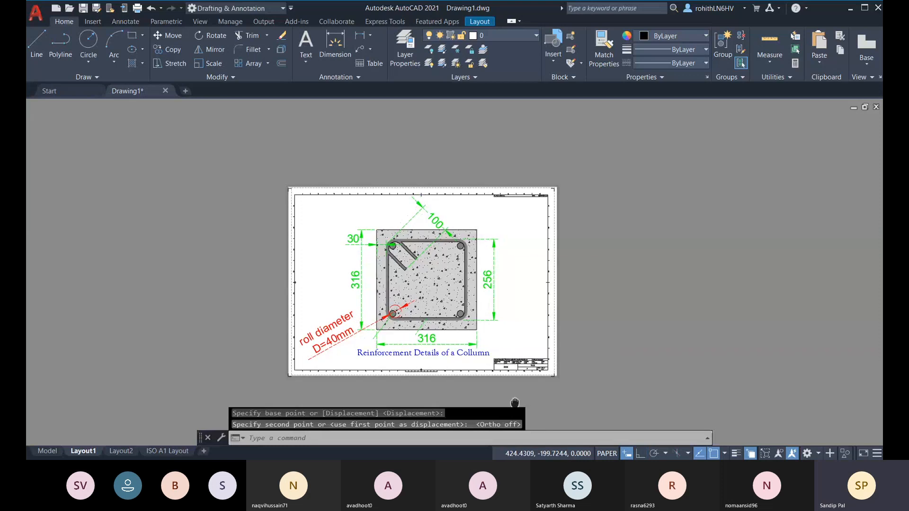
middle_drag(514, 403, 491, 392)
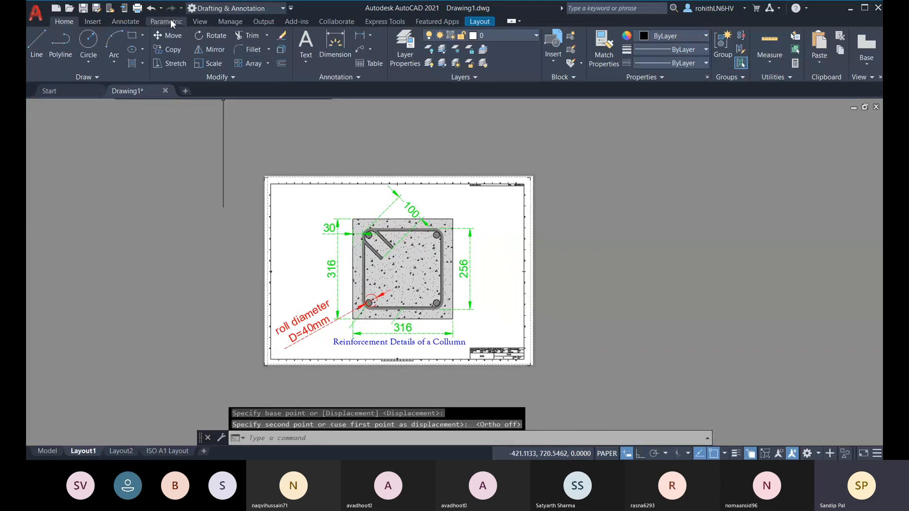
Step: Open a single-sheet plot of Layout1, choose the BATCH SUN page setup and preview the result
click(138, 8)
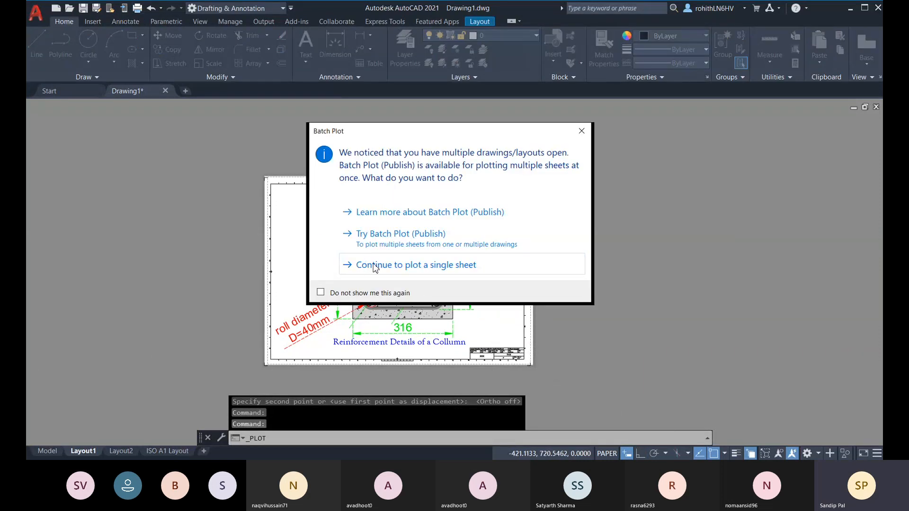
click(375, 268)
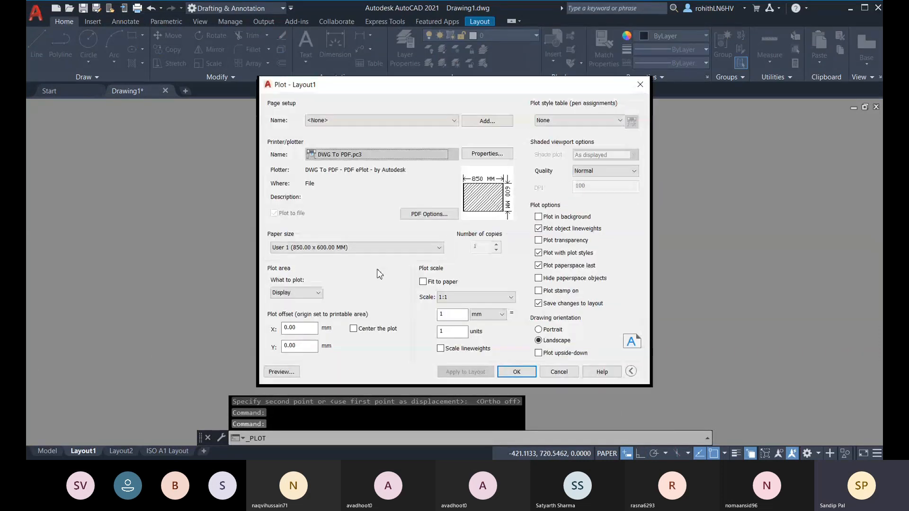
click(327, 122)
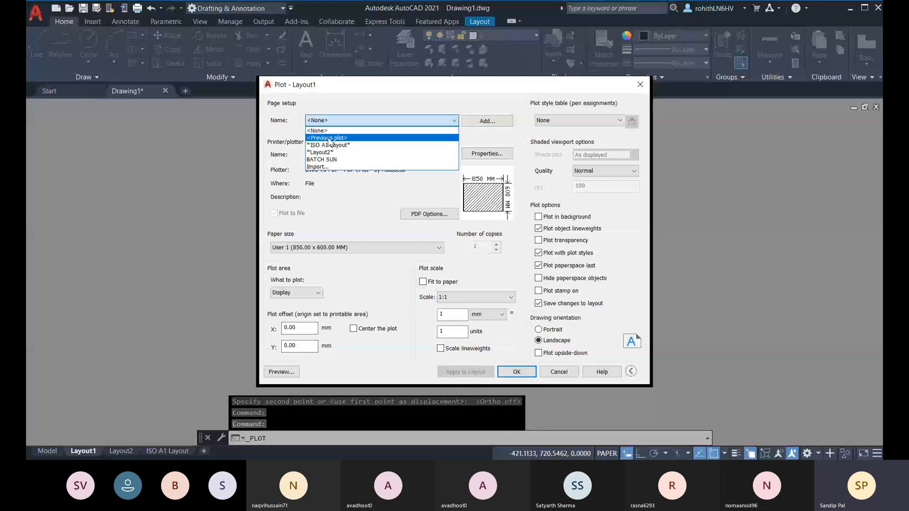
click(337, 160)
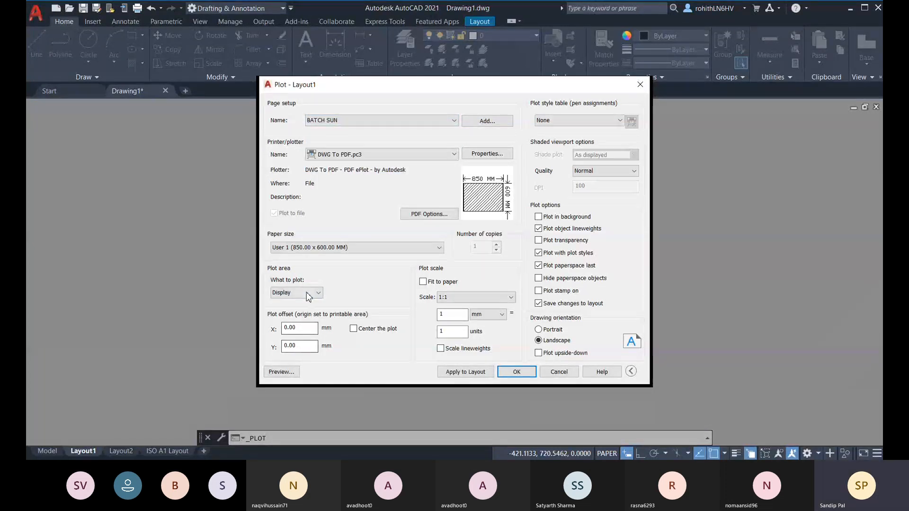
click(281, 372)
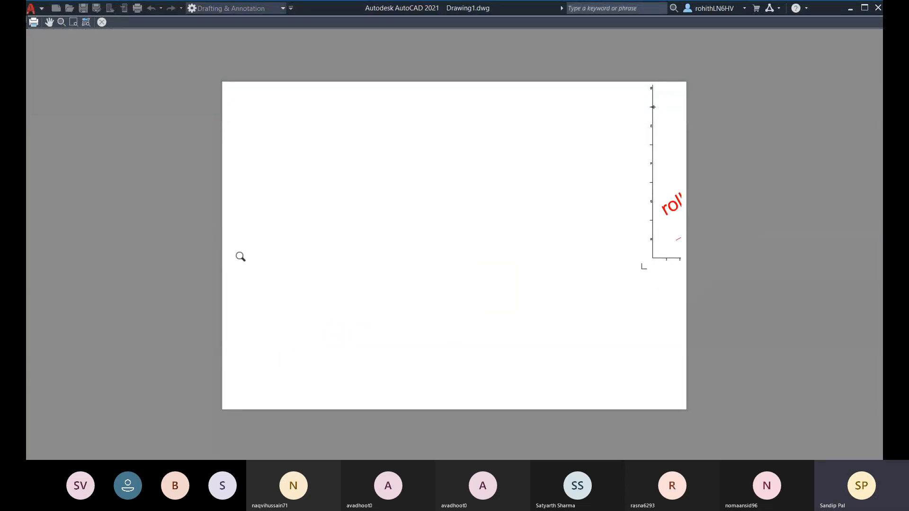
click(105, 24)
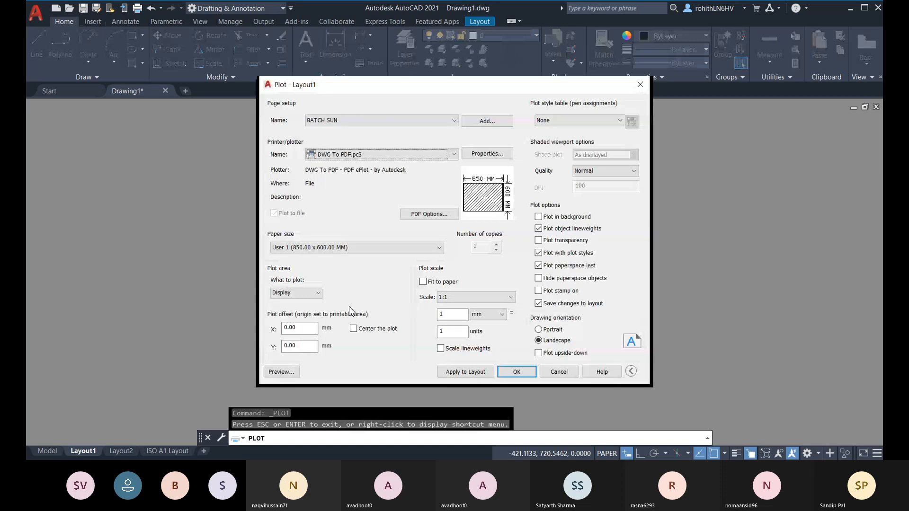
Step: Scale the plot to fit the paper, preview it, and apply the plot settings to Layout1
click(423, 283)
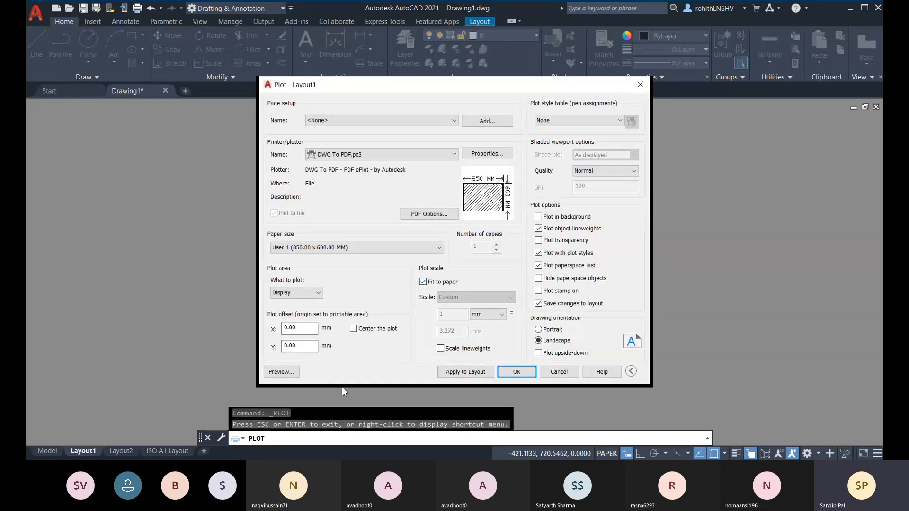
click(285, 372)
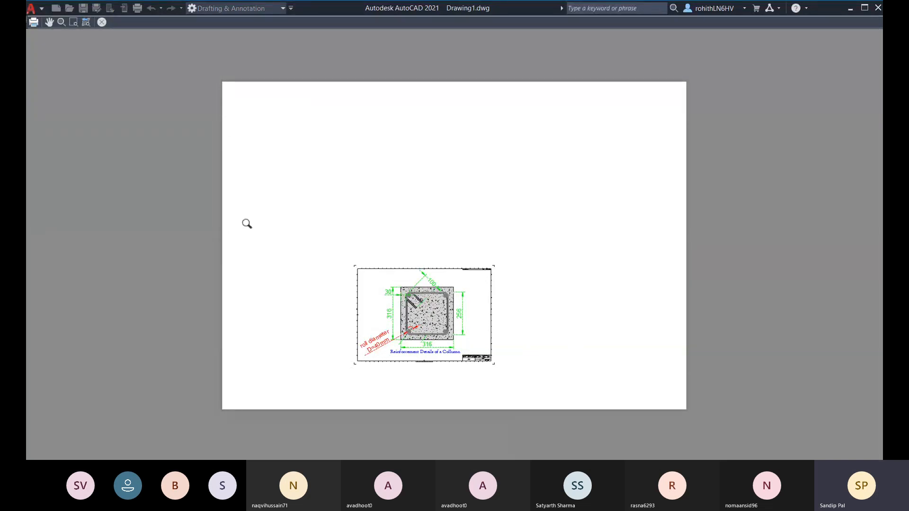
click(102, 21)
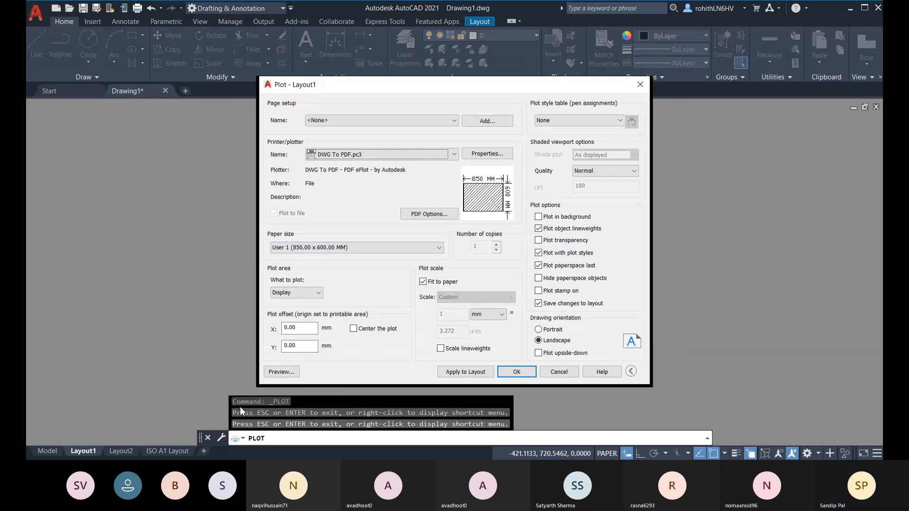
click(456, 372)
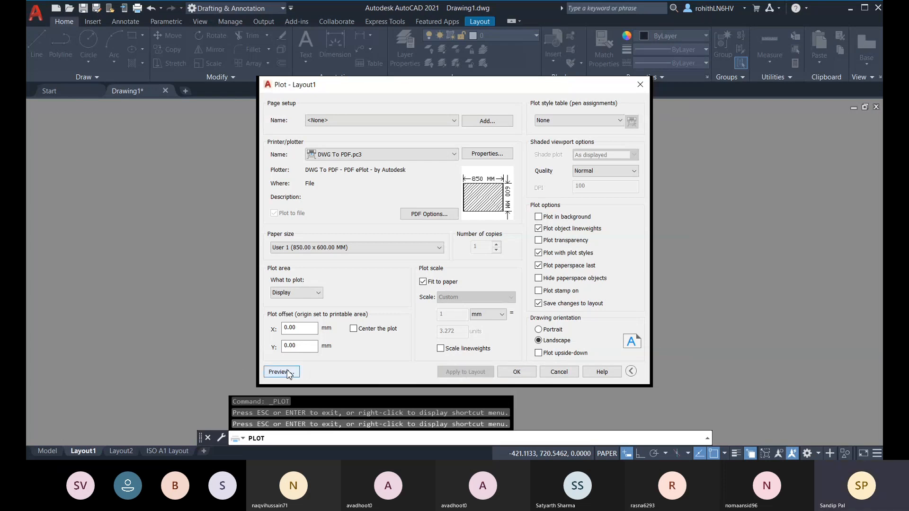
Step: Center the fitted Display plot on the paper and preview it
click(353, 329)
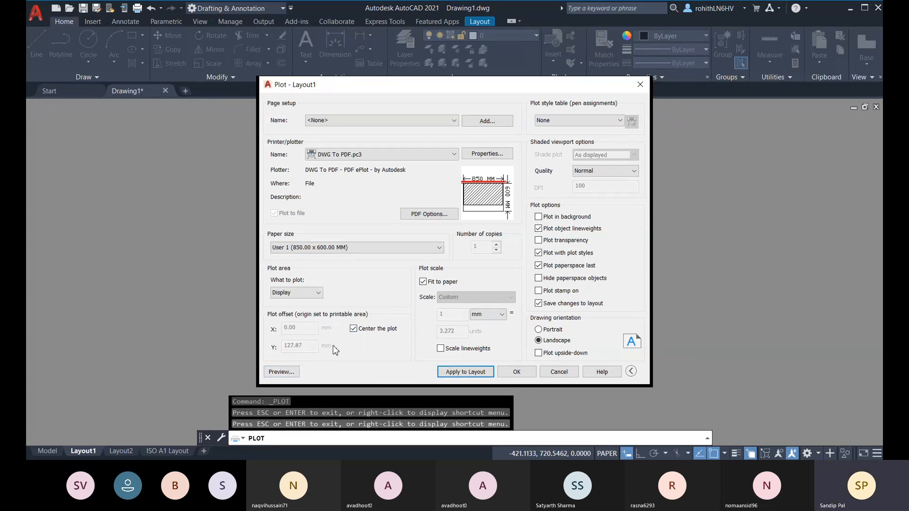
click(281, 372)
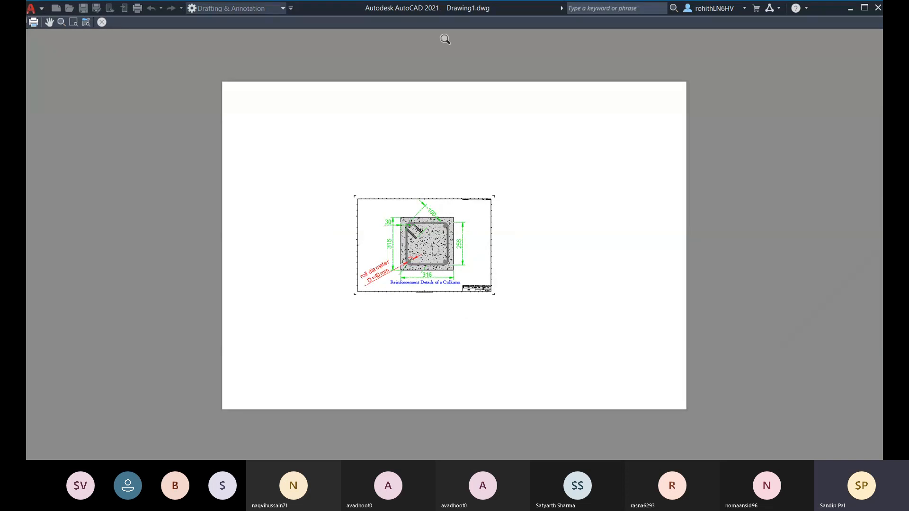
click(102, 22)
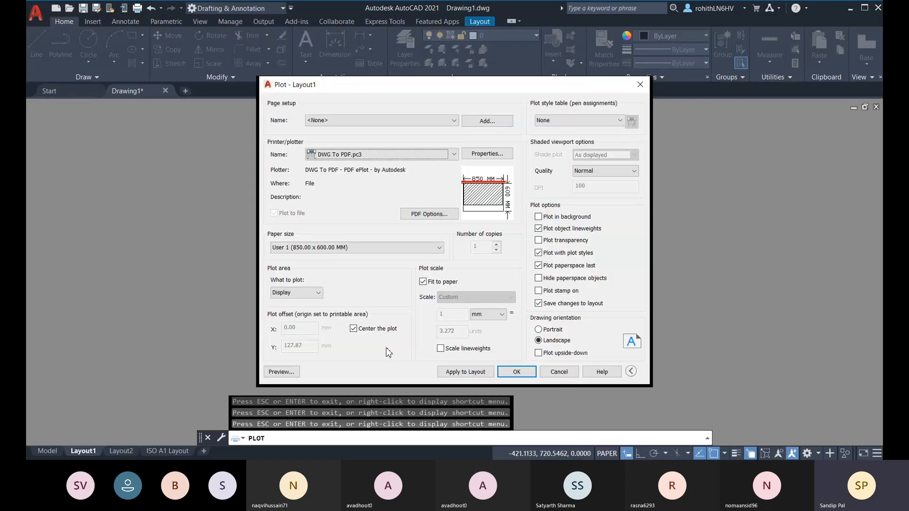
Step: Change the plot area to Layout and then to Extents, and preview the uncentered Extents plot at 1:1
click(305, 294)
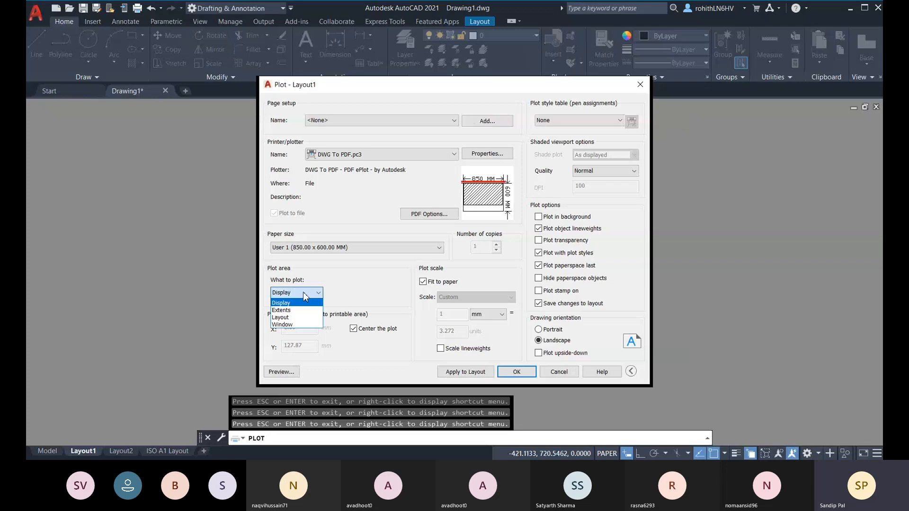
click(283, 317)
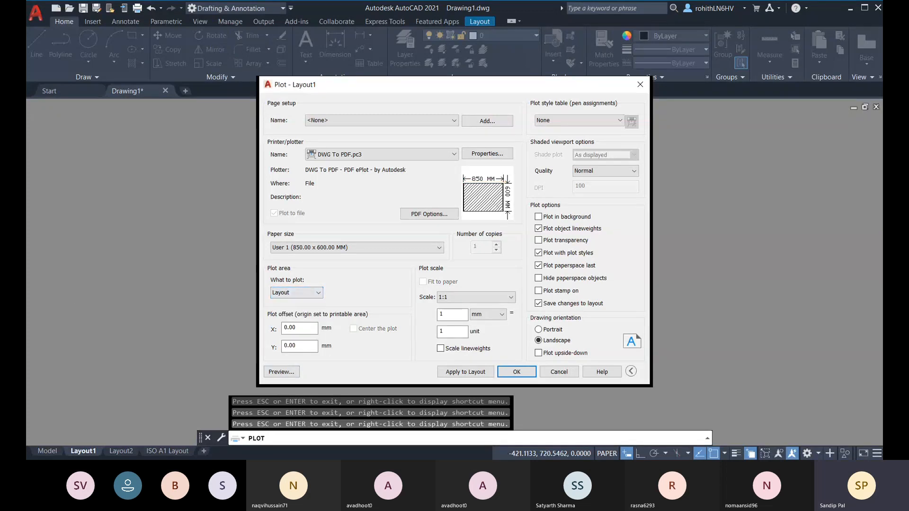
click(320, 293)
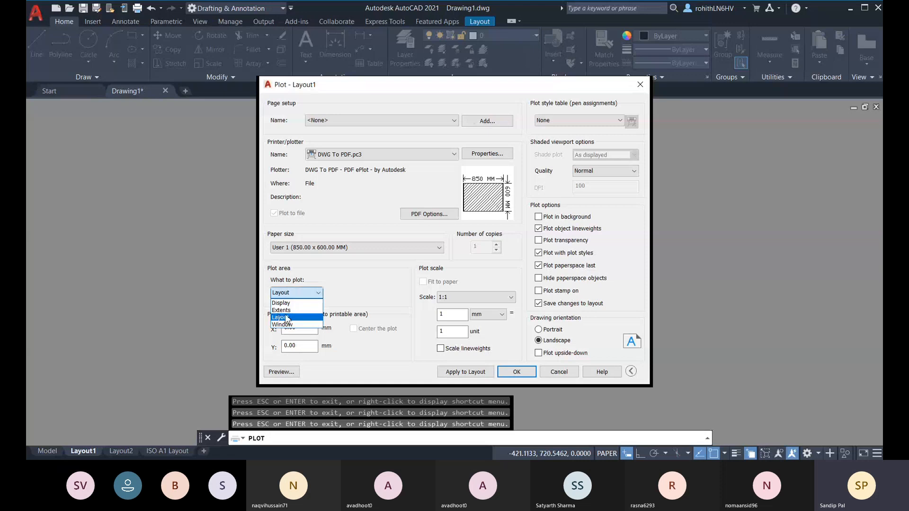
click(286, 307)
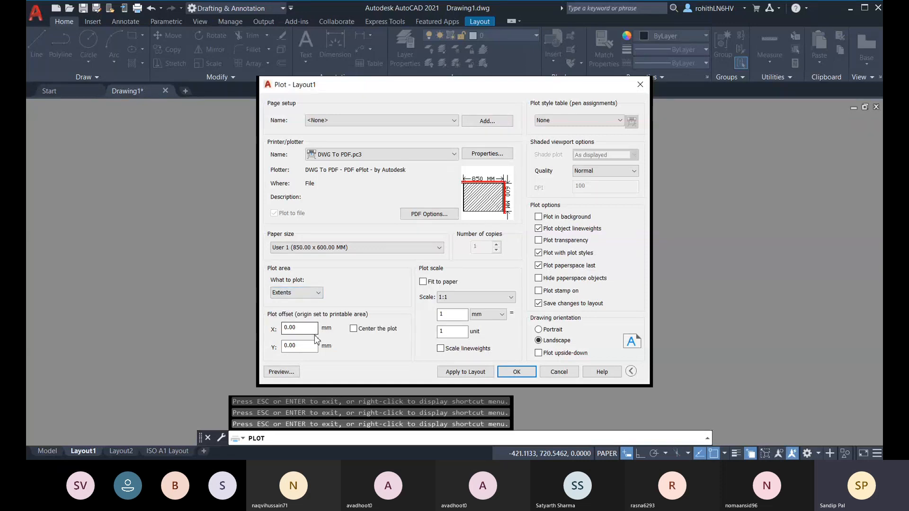
click(288, 374)
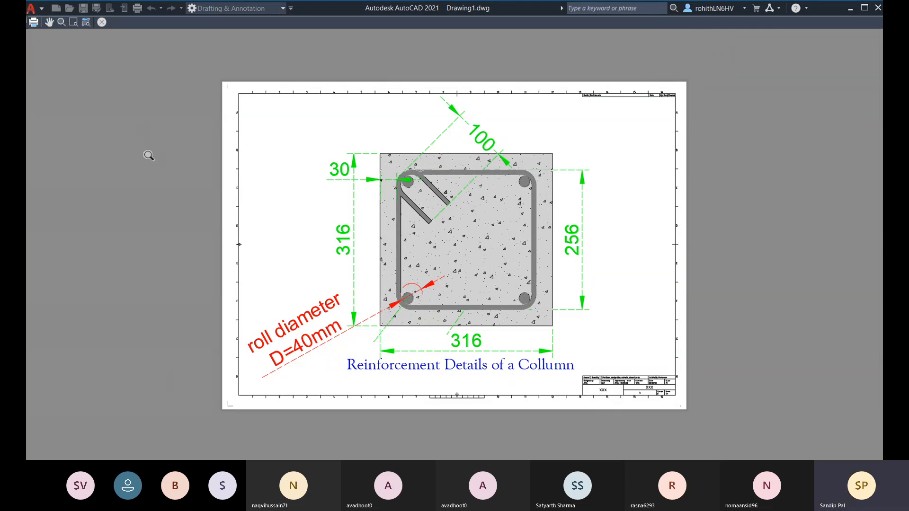
click(102, 23)
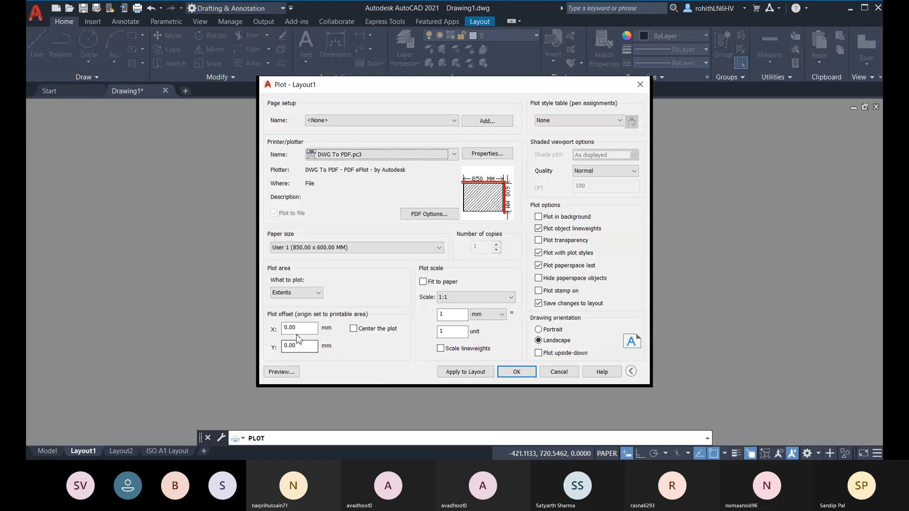
Step: Set the plot area to a Window spanning opposite corners of the concrete column section, and preview the plot
click(305, 293)
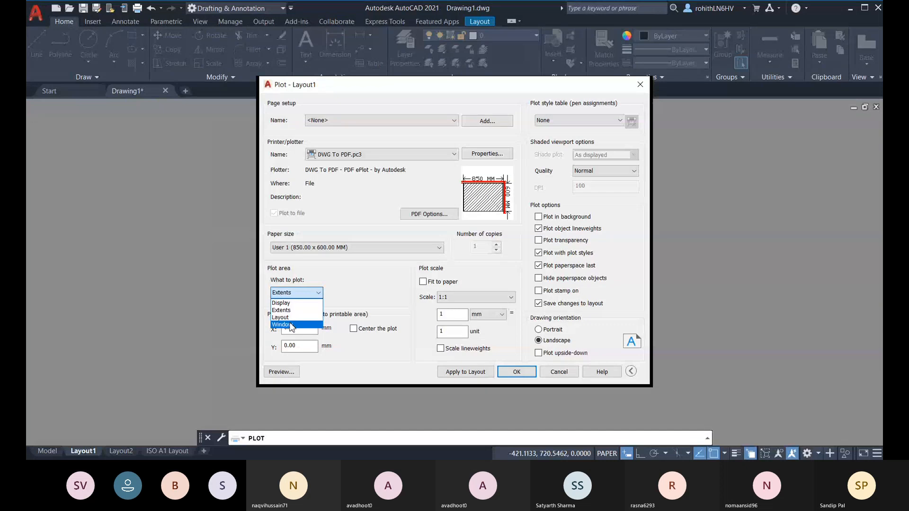
click(280, 318)
click(303, 293)
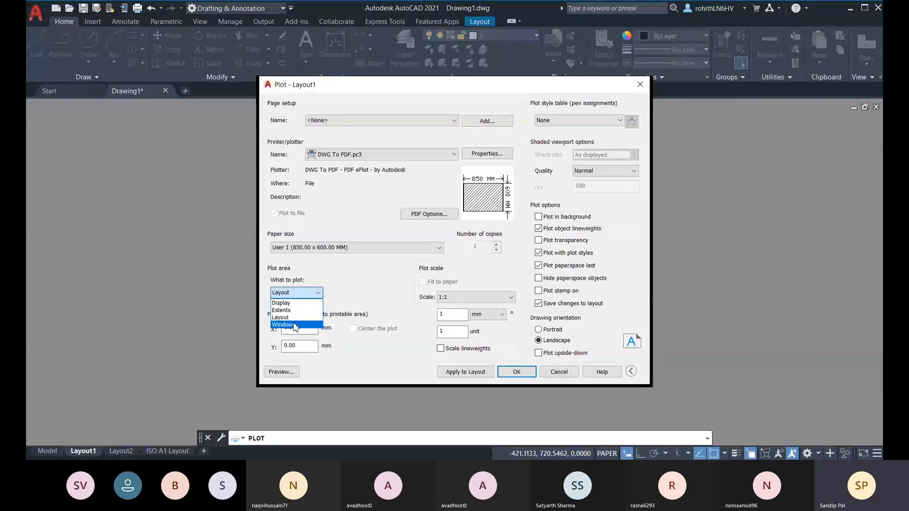
click(284, 325)
click(356, 295)
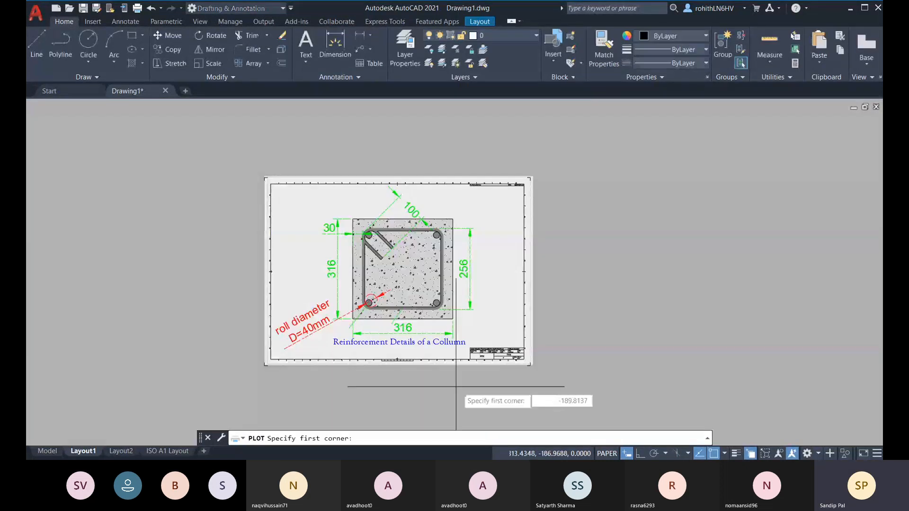
click(353, 219)
click(454, 319)
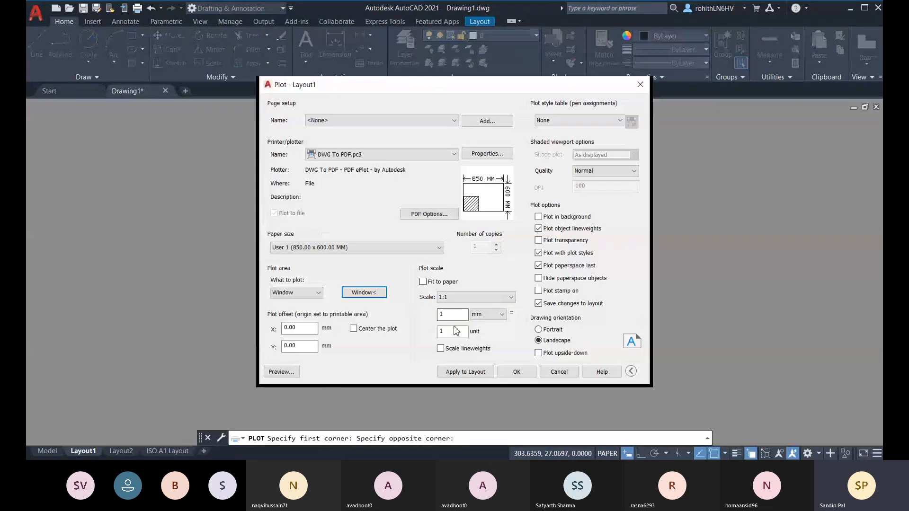
click(283, 372)
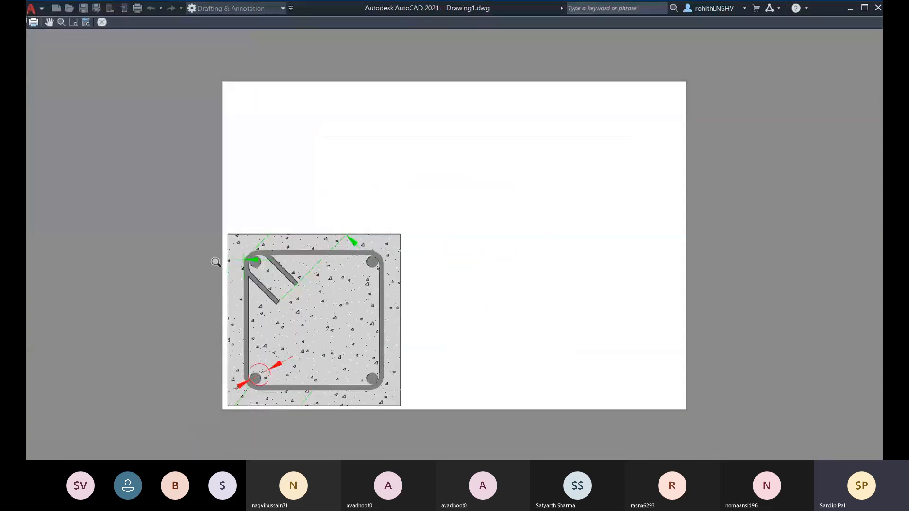
click(102, 22)
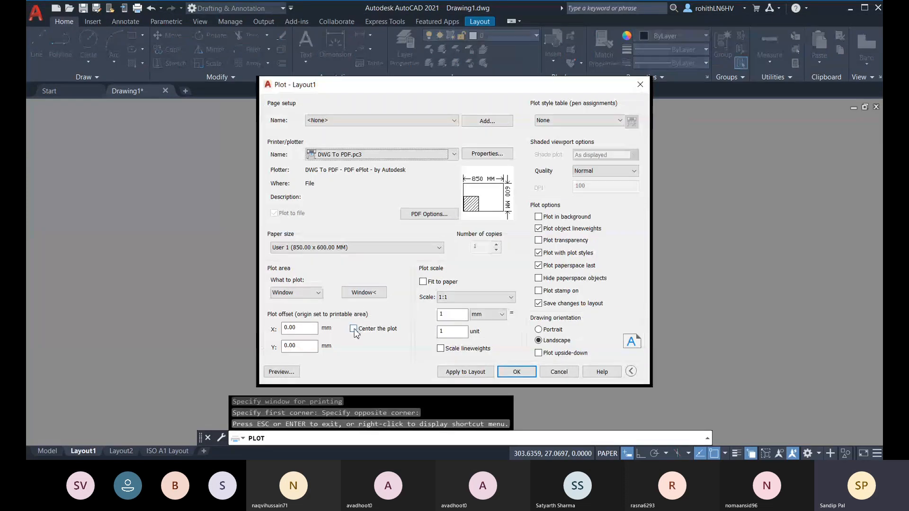
Step: Center the windowed column plot on the paper and check it in the preview
click(353, 329)
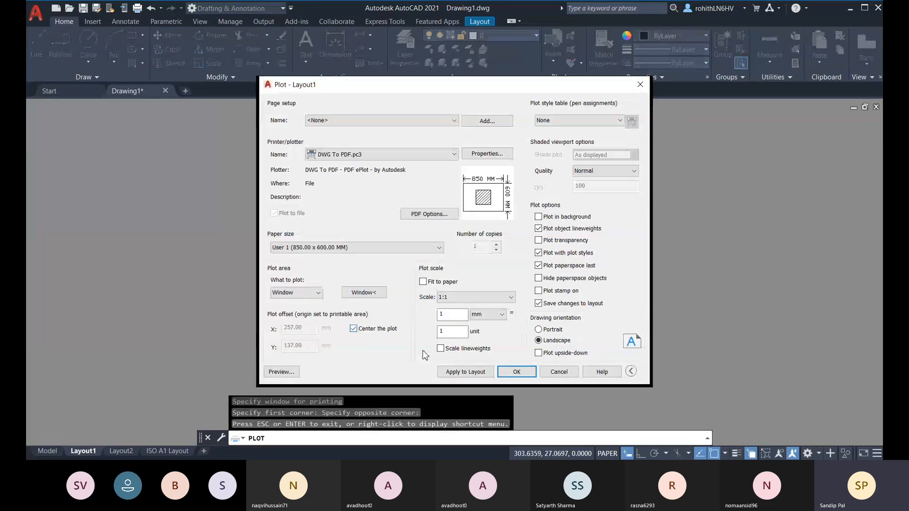
click(268, 372)
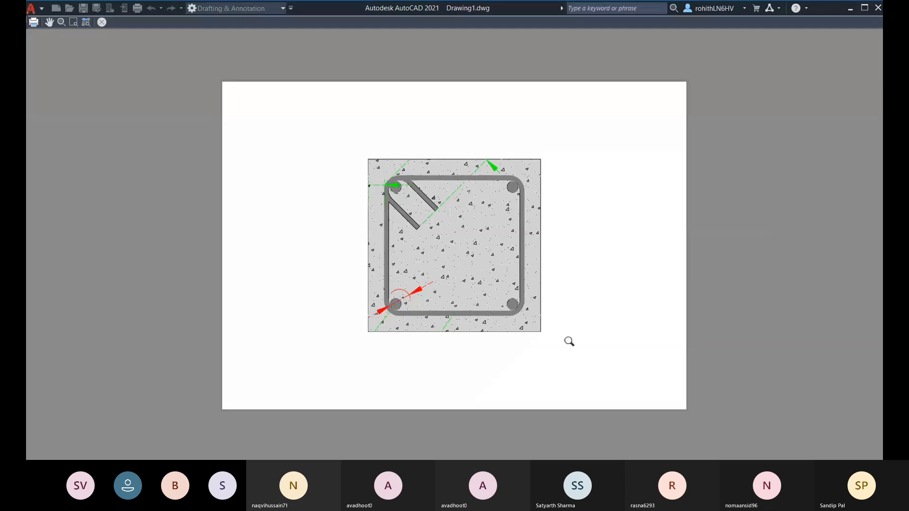
click(102, 22)
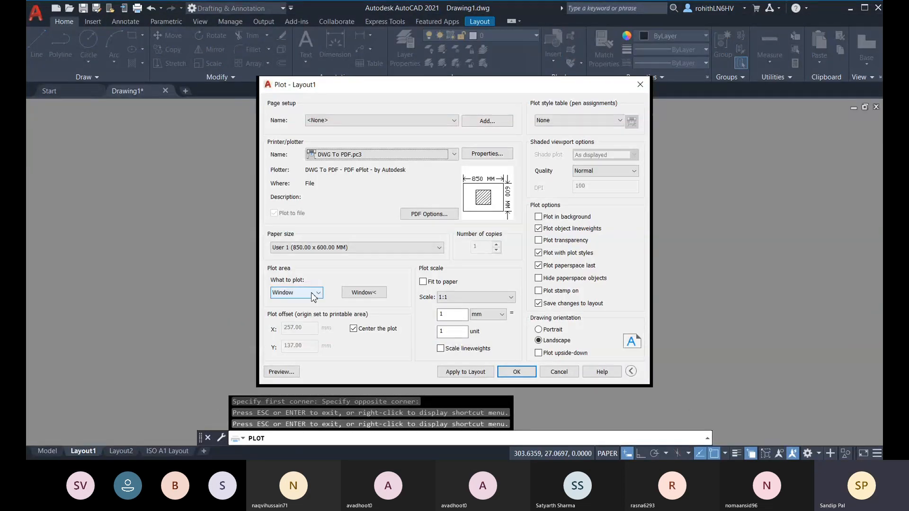
Step: Switch the plot area from Window to Extents and preview the centered sheet
click(318, 293)
click(292, 312)
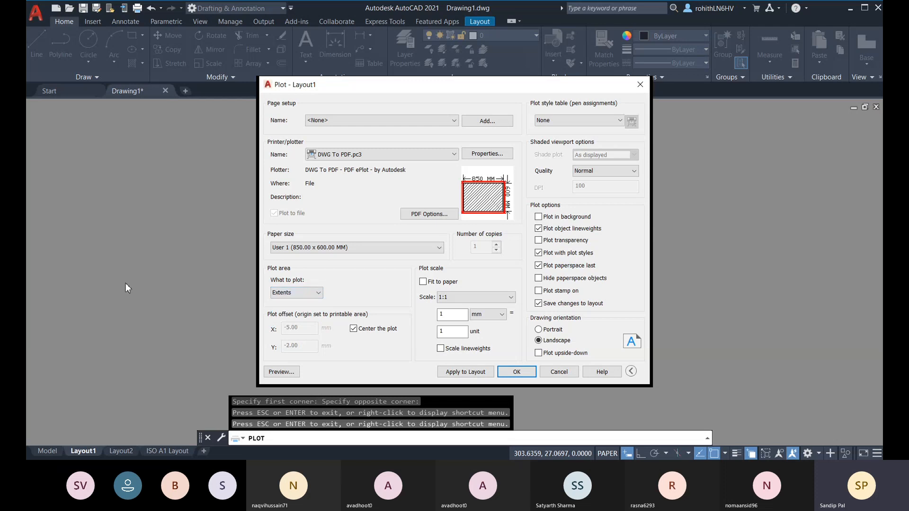
click(275, 372)
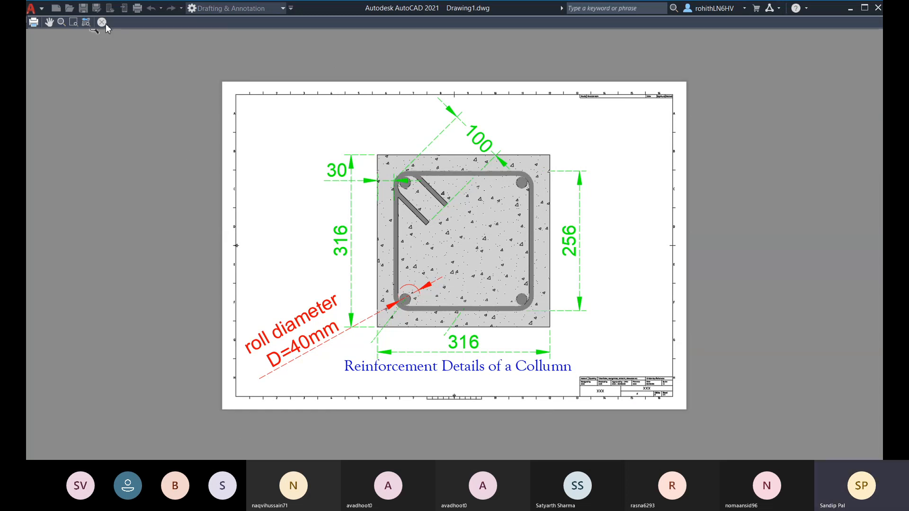
click(102, 22)
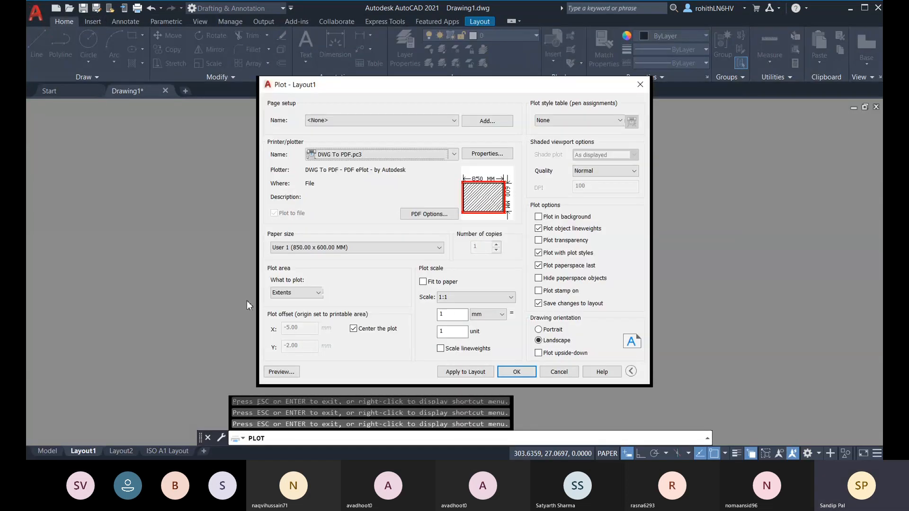
Step: Set the plot area to Display, preview the centered plot, and move the Plot dialog clear of the sheet
click(296, 293)
click(287, 304)
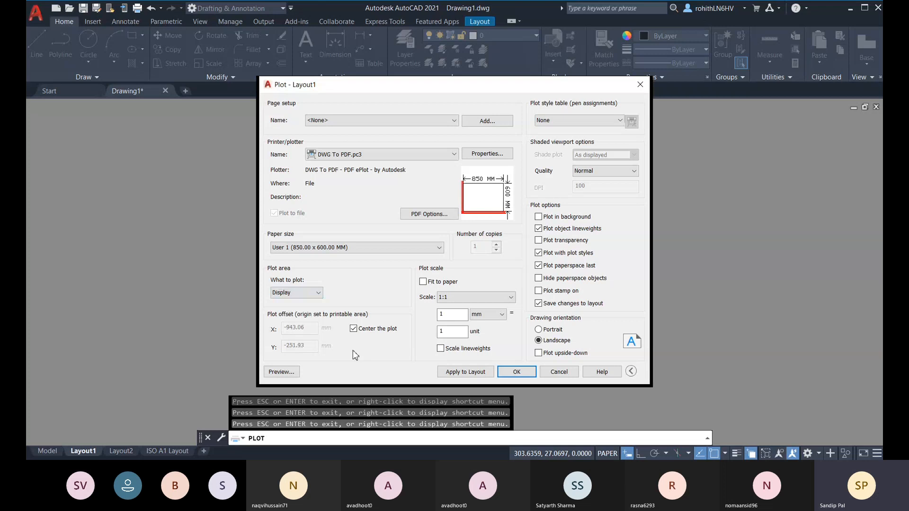
click(281, 372)
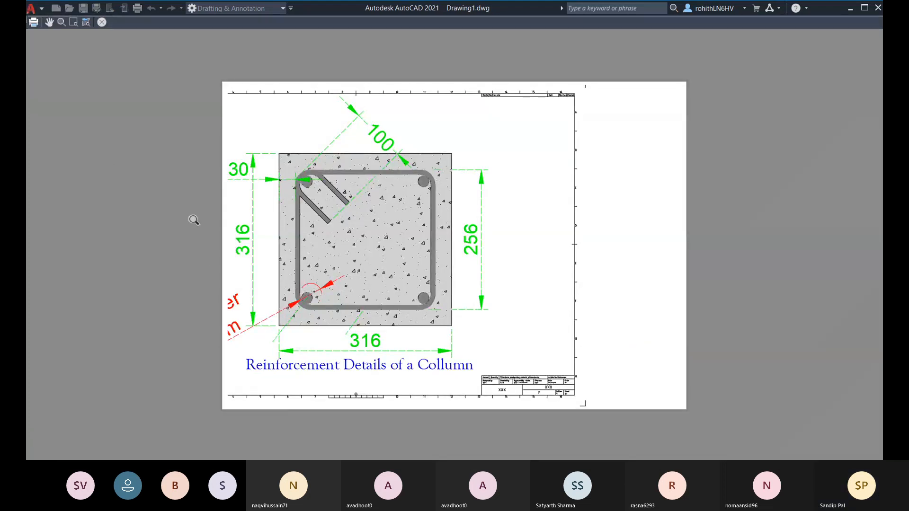
click(102, 22)
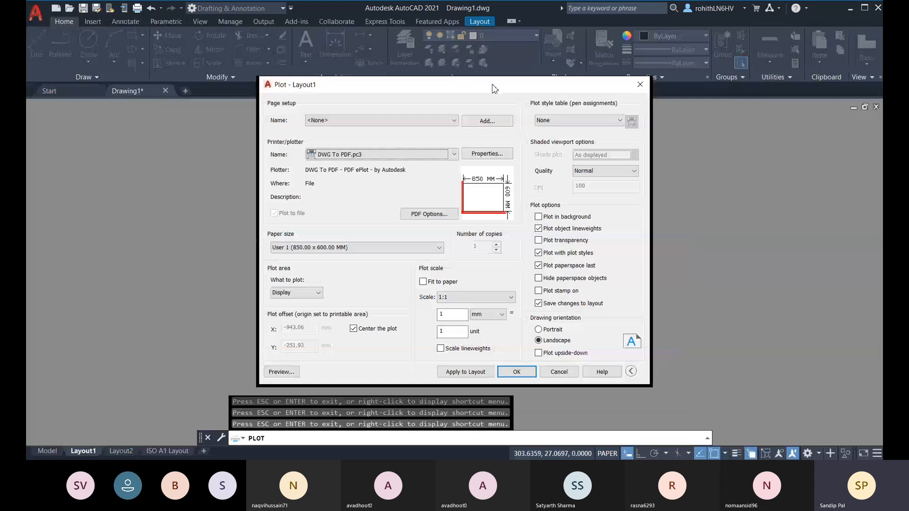
drag(494, 88, 778, 79)
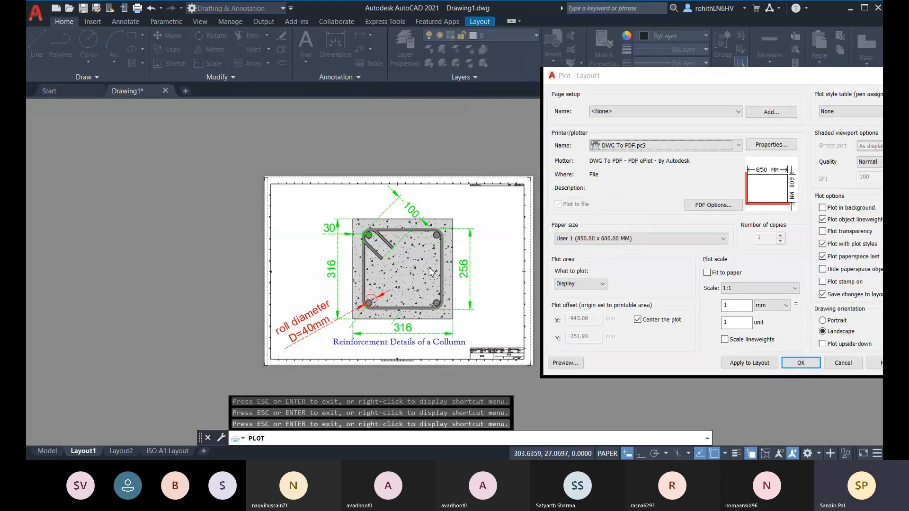
Step: Keep the plot area at Display, cancel the Plot dialog, and inspect how the column drawing sits on the Layout1 sheet
click(571, 284)
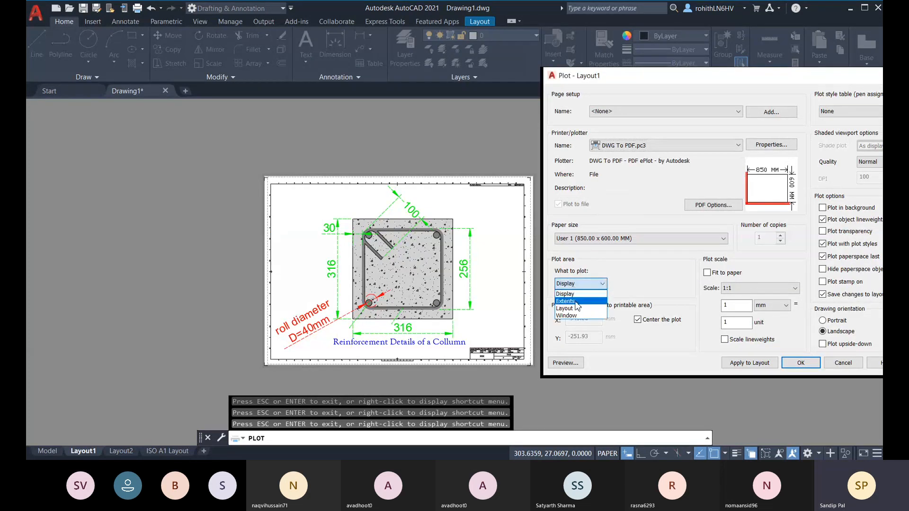
click(576, 295)
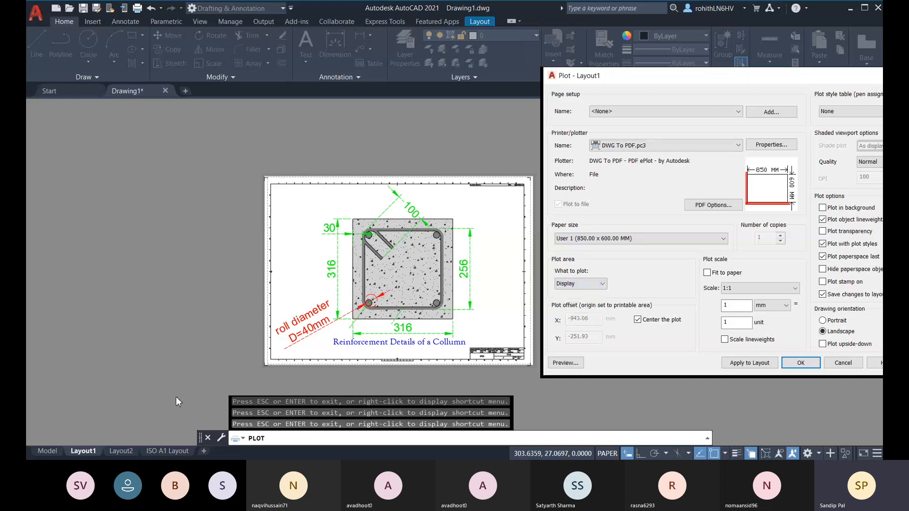
drag(678, 79, 386, 51)
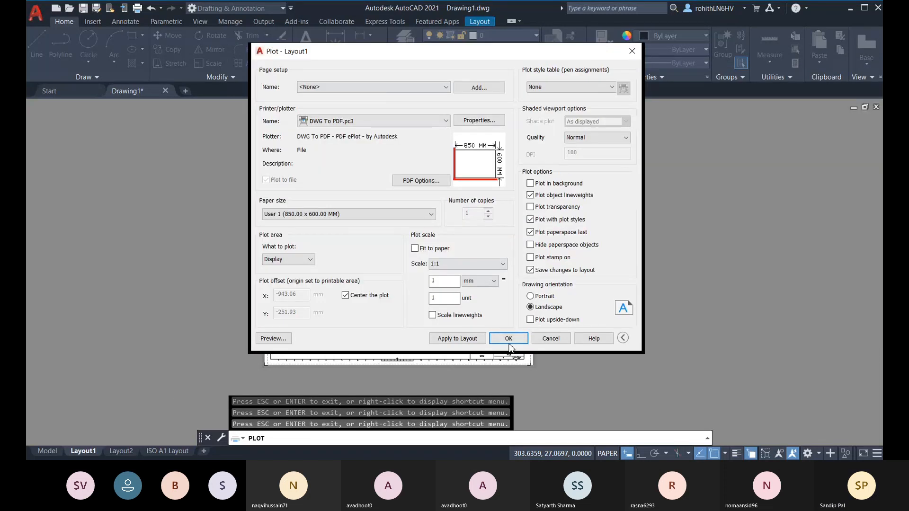
click(551, 343)
scroll(507, 340, down, 6)
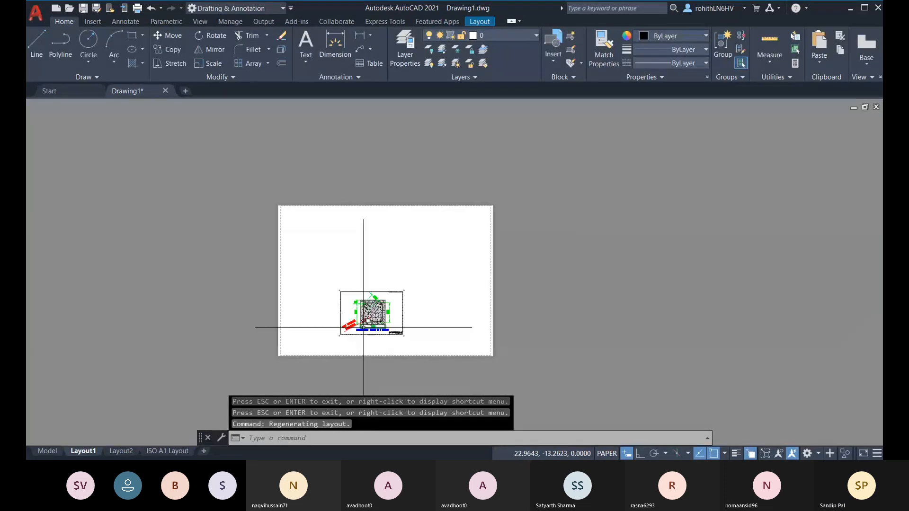
scroll(389, 315, up, 2)
scroll(389, 315, up, 2)
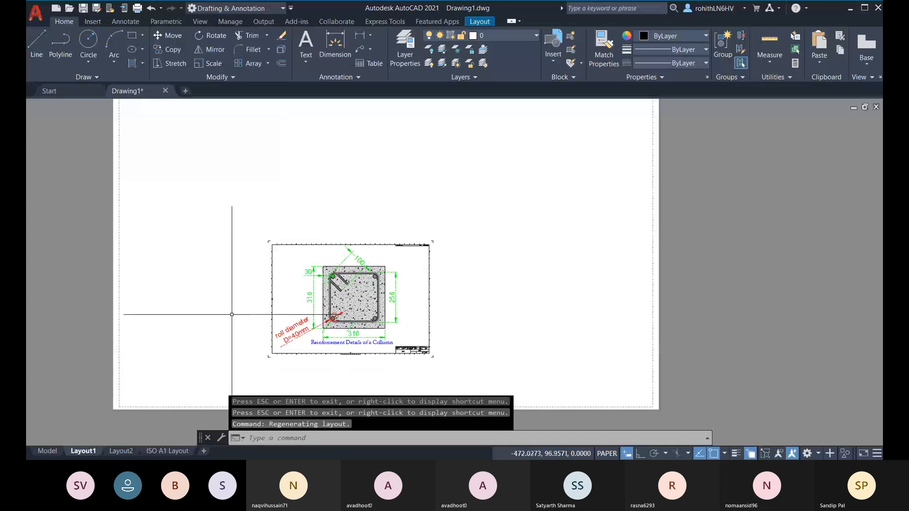
scroll(252, 314, down, 2)
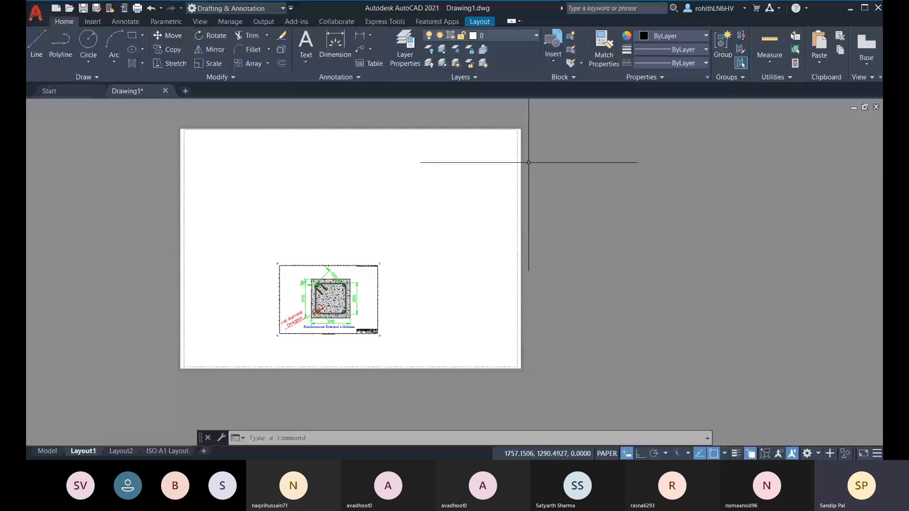
Step: Open the Layout1 page setup for modification and accept it with the Display plot area and Fit to paper
right_click(85, 453)
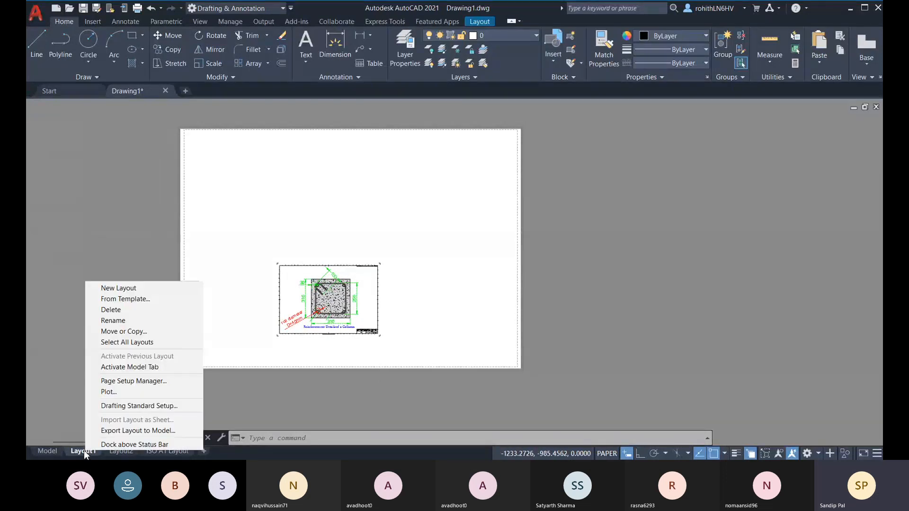
click(151, 385)
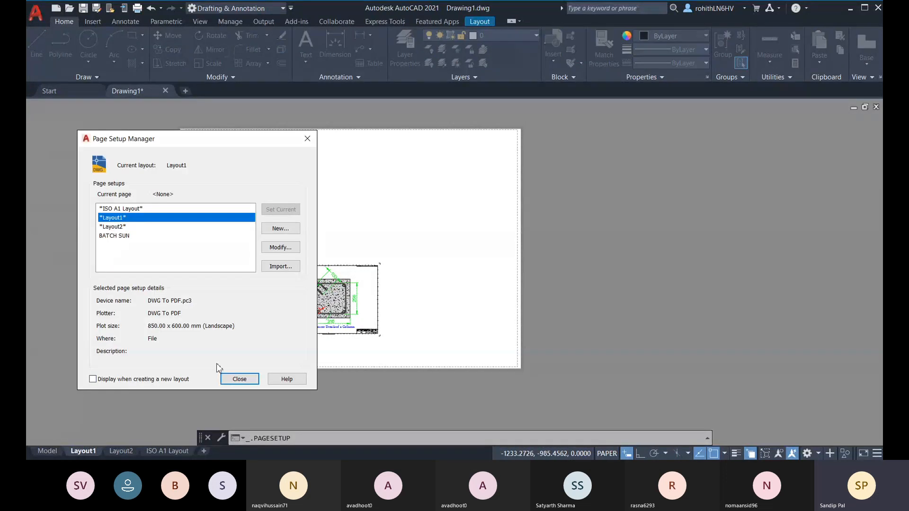
click(279, 248)
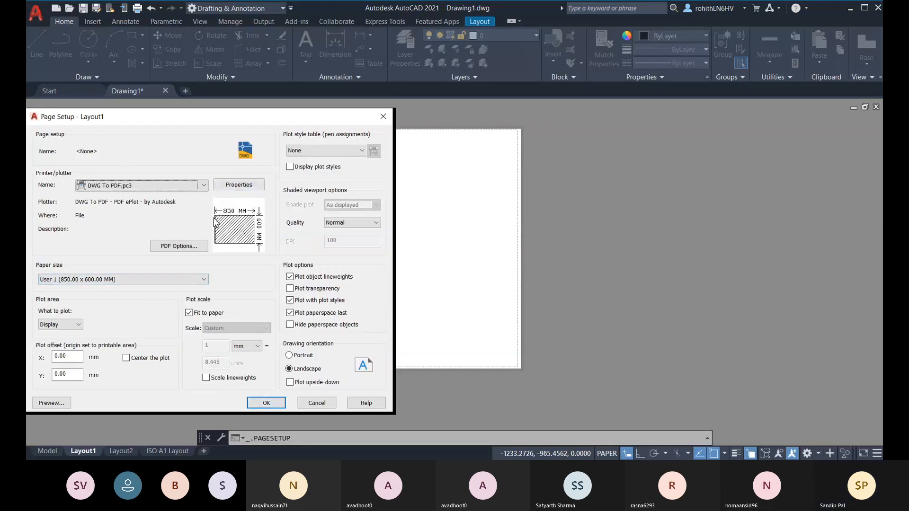
click(256, 403)
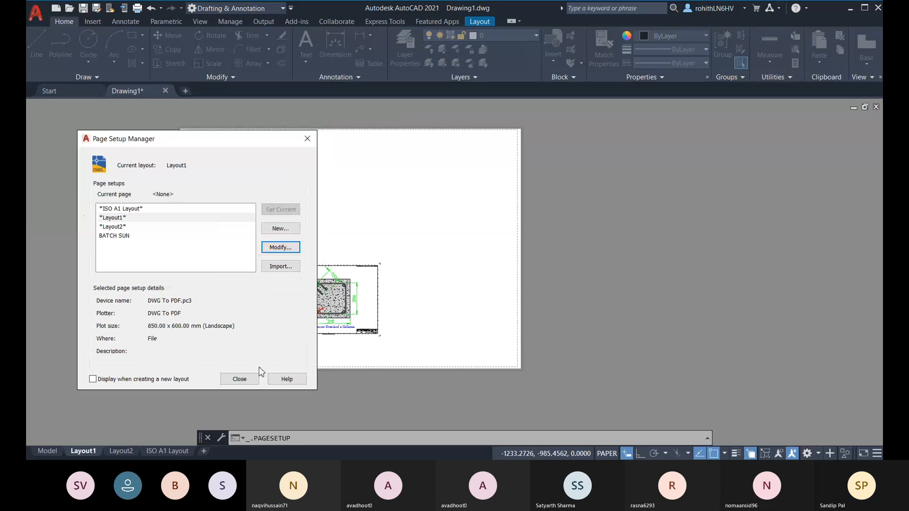
click(235, 378)
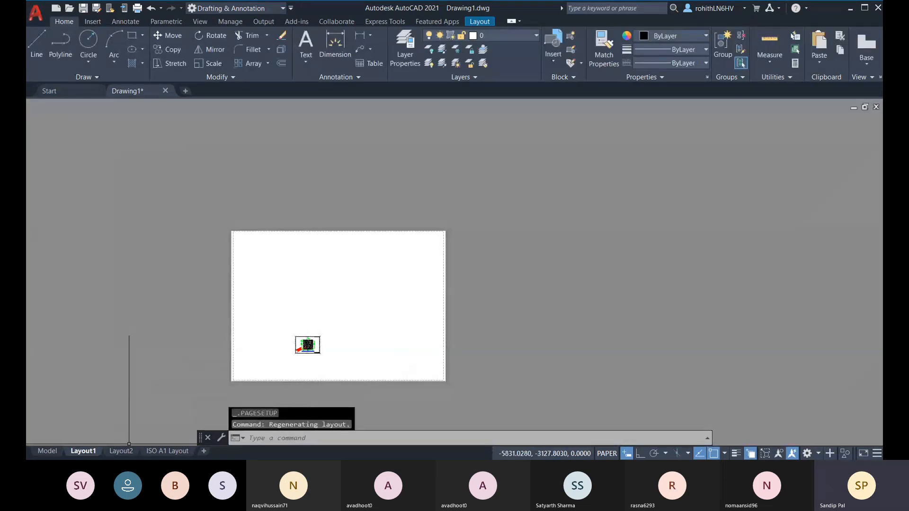
Step: Modify the Layout1 page setup so the plot area is Layout at 1:1 scale, and close the Page Setup Manager
right_click(85, 451)
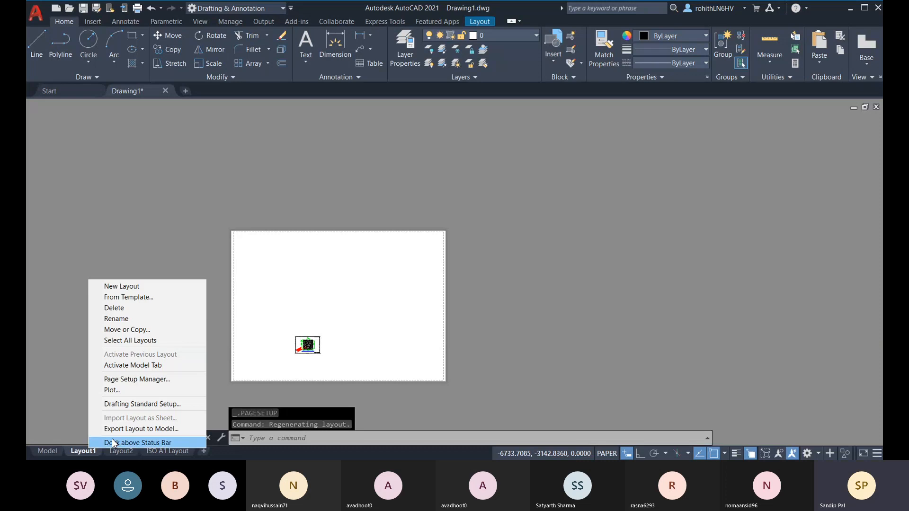
click(147, 380)
click(280, 247)
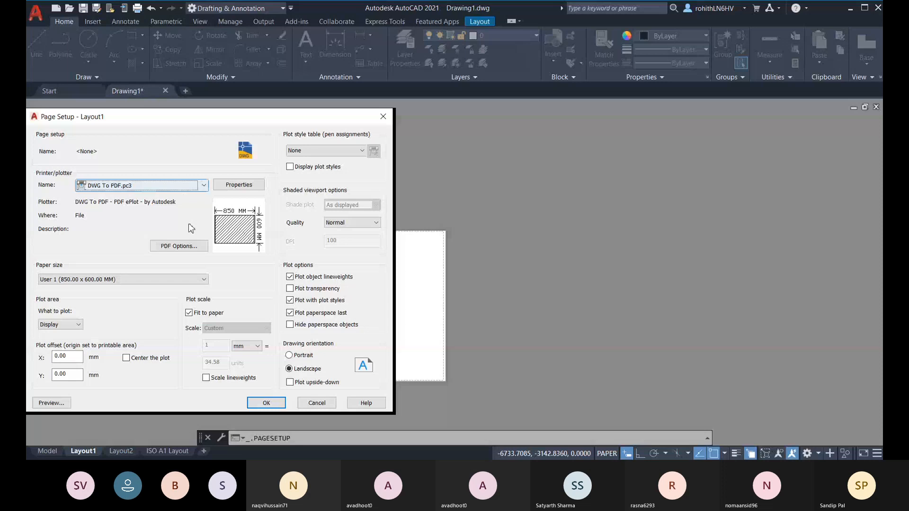
click(70, 324)
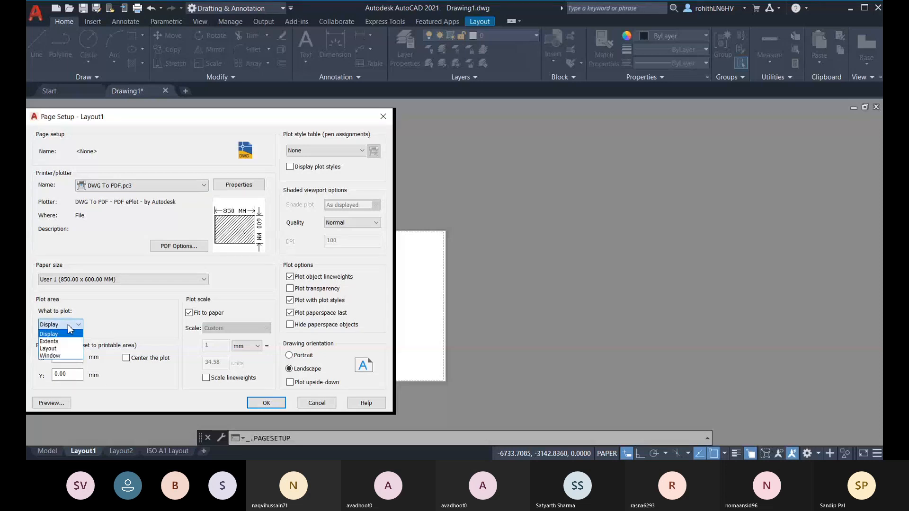
click(53, 349)
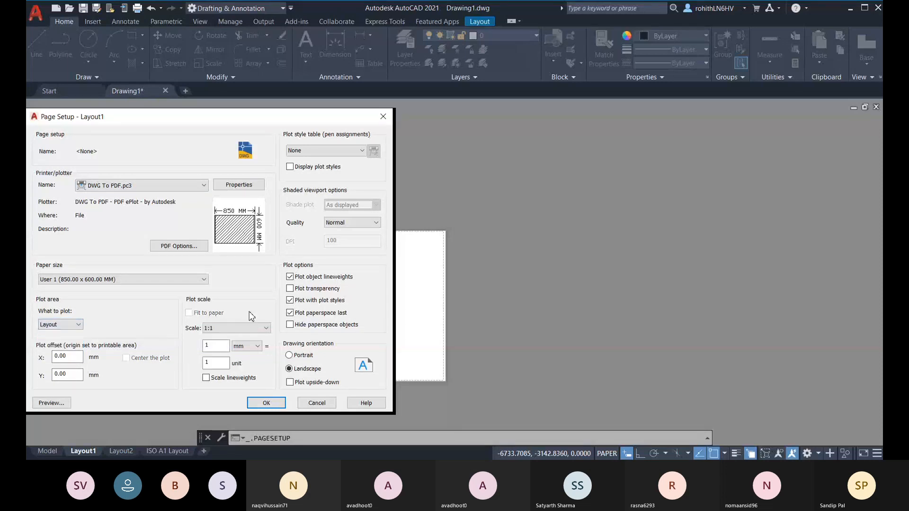
click(266, 403)
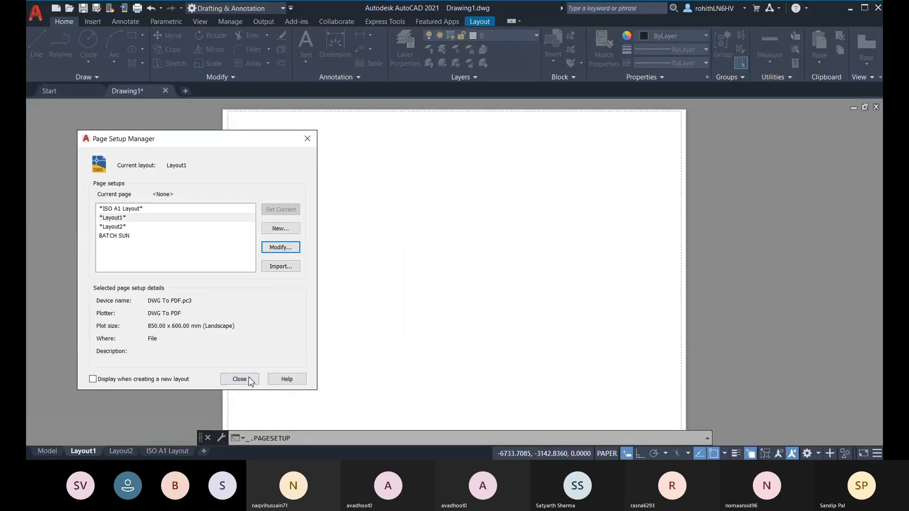
click(239, 380)
Step: Locate the column reinforcement drawing away from the Layout1 sheet and select all of it together with its border frame
scroll(370, 357, down, 6)
middle_drag(385, 366, 214, 330)
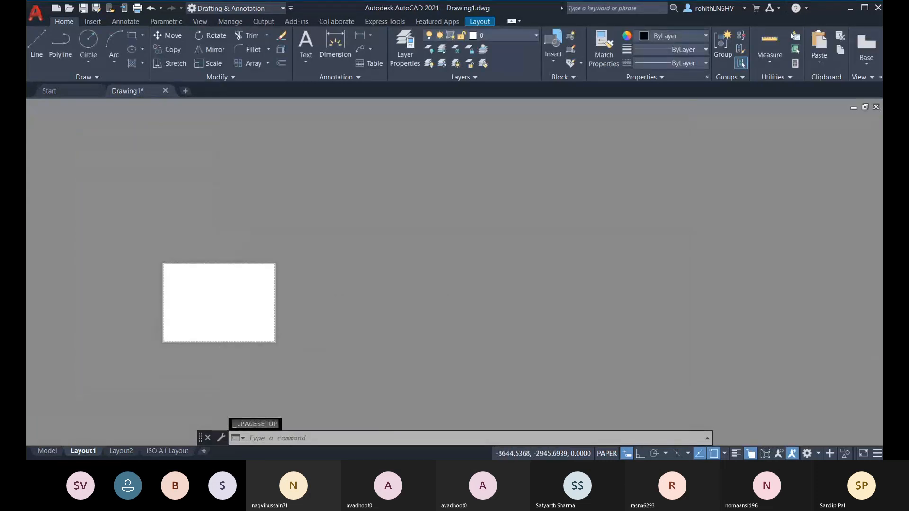
scroll(259, 313, down, 3)
middle_drag(542, 223, 555, 254)
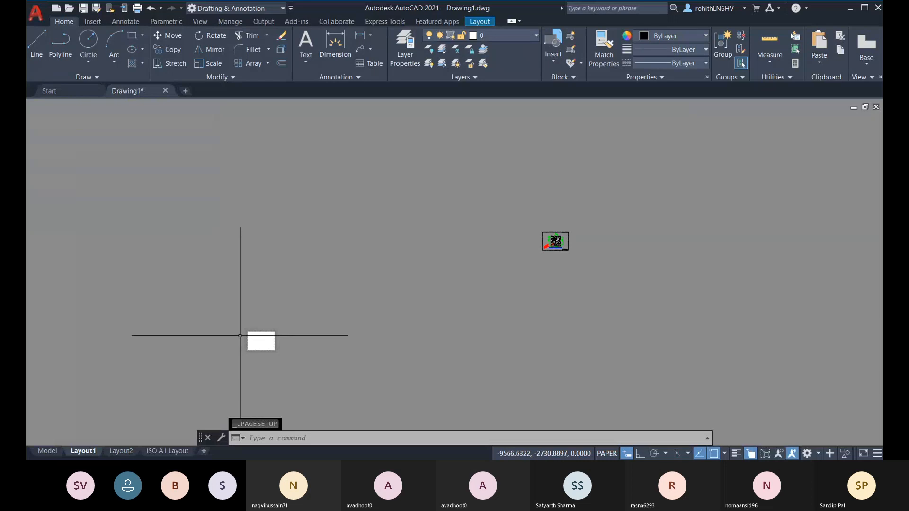
scroll(240, 336, up, 2)
scroll(317, 325, down, 2)
scroll(588, 242, up, 2)
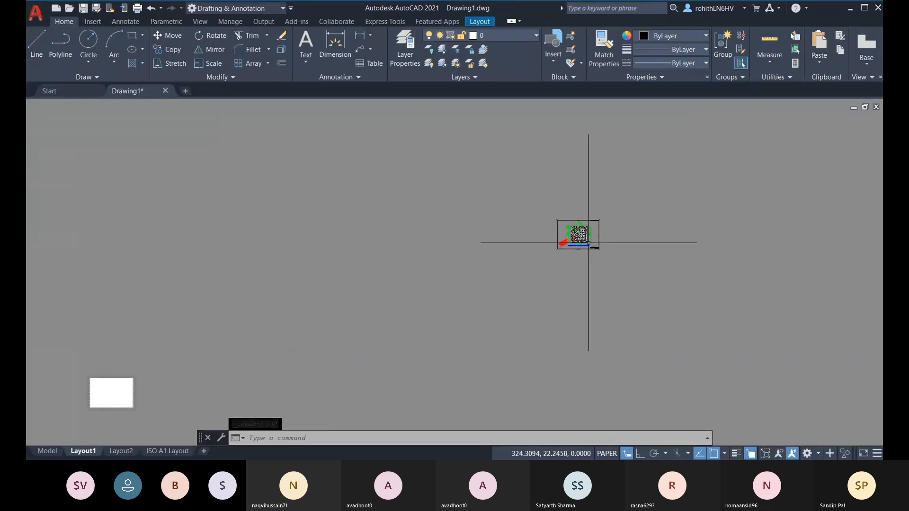
click(588, 243)
click(501, 282)
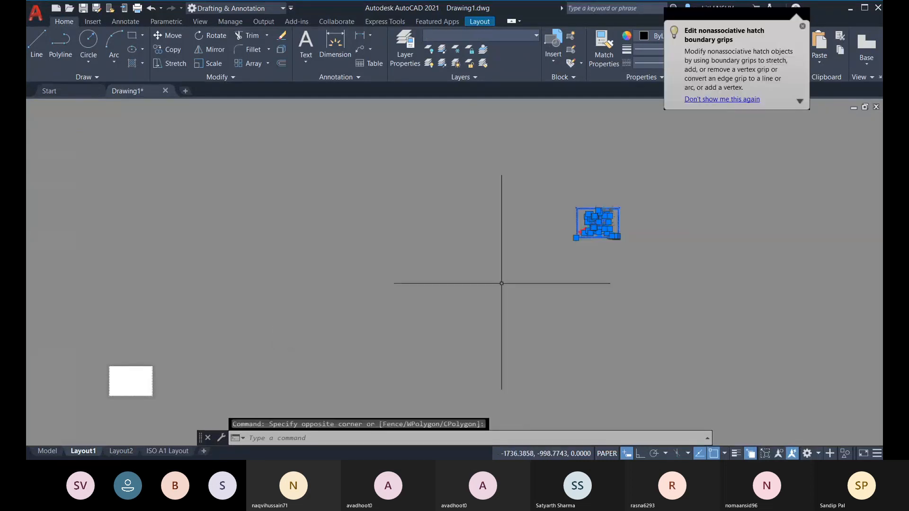
Step: Try to move the selected column drawing from its lower-left corner with a second point of 0,0
click(169, 36)
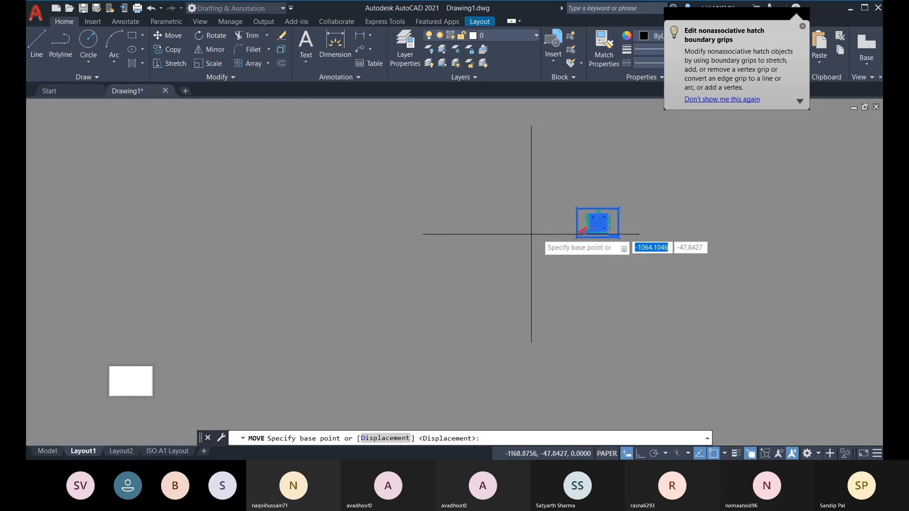
click(577, 238)
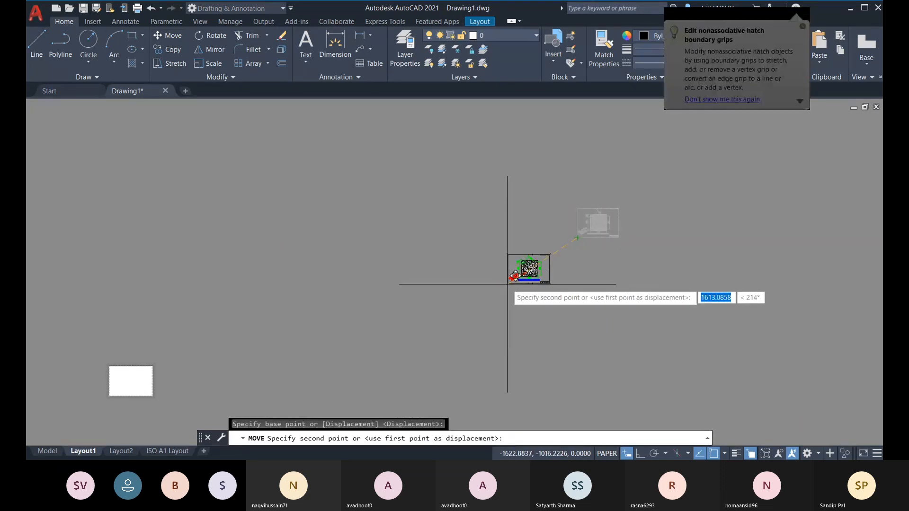
text(0)
key(Tab)
text(0)
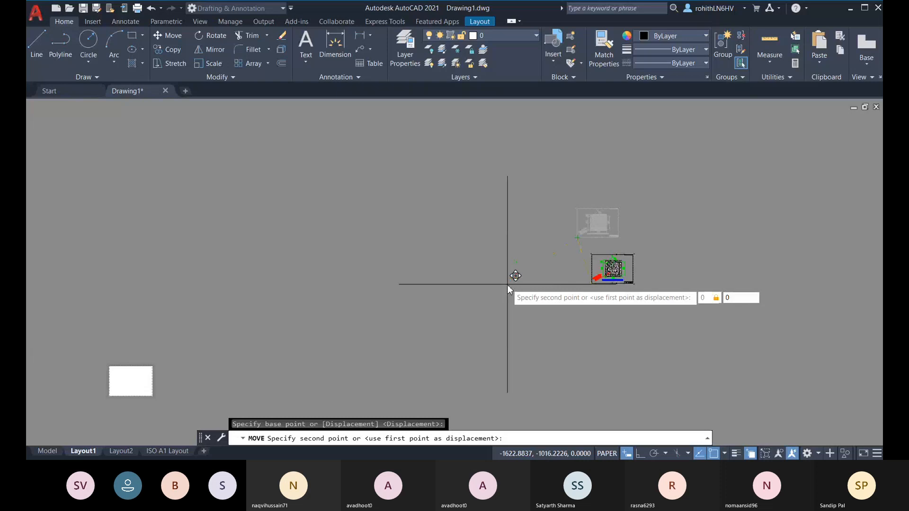
key(Return)
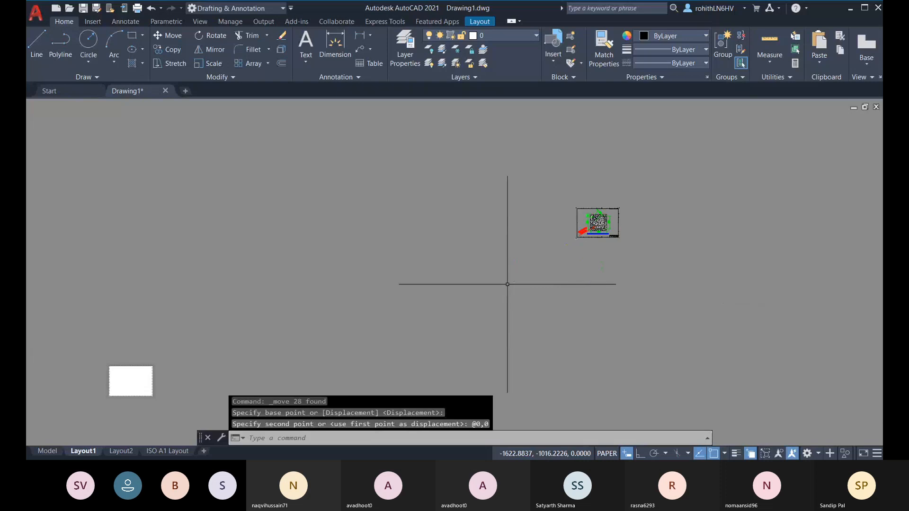
Step: Move the entire column drawing and its frame by the lower-left corner mark onto the lower-left corner of the white paper
click(554, 166)
click(645, 263)
scroll(220, 348, up, 4)
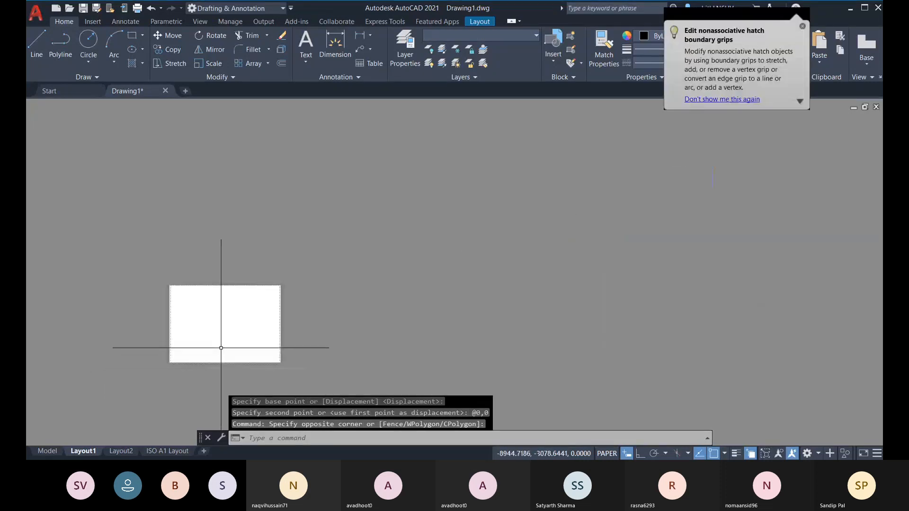
scroll(297, 316, down, 2)
scroll(332, 325, down, 4)
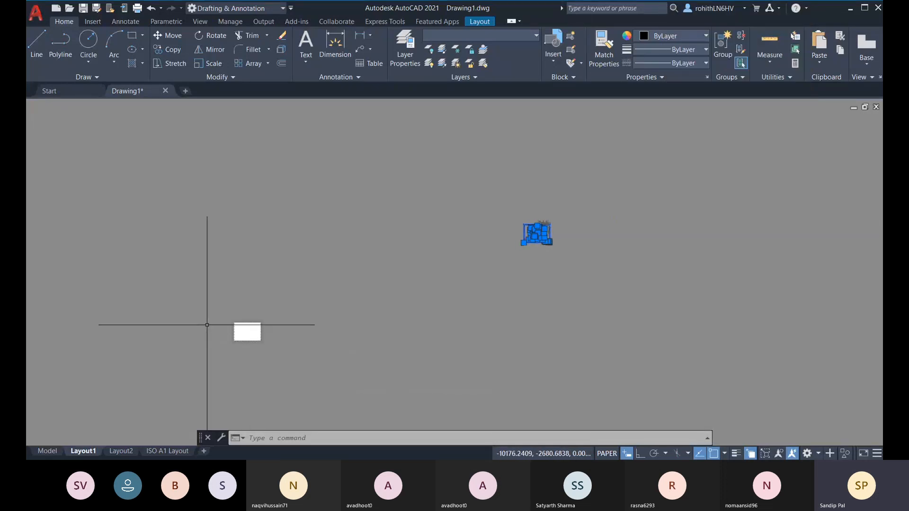
scroll(245, 334, up, 4)
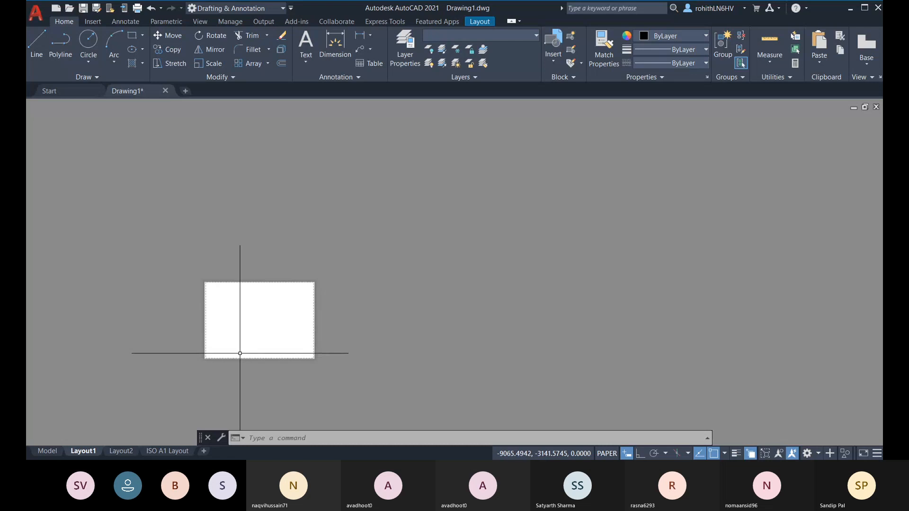
scroll(236, 356, down, 4)
middle_drag(639, 237, 592, 249)
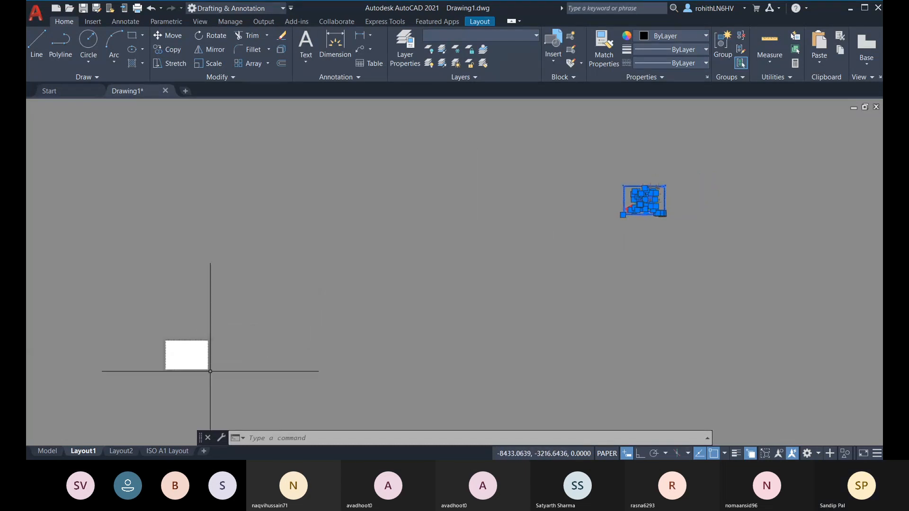
middle_drag(202, 364, 253, 339)
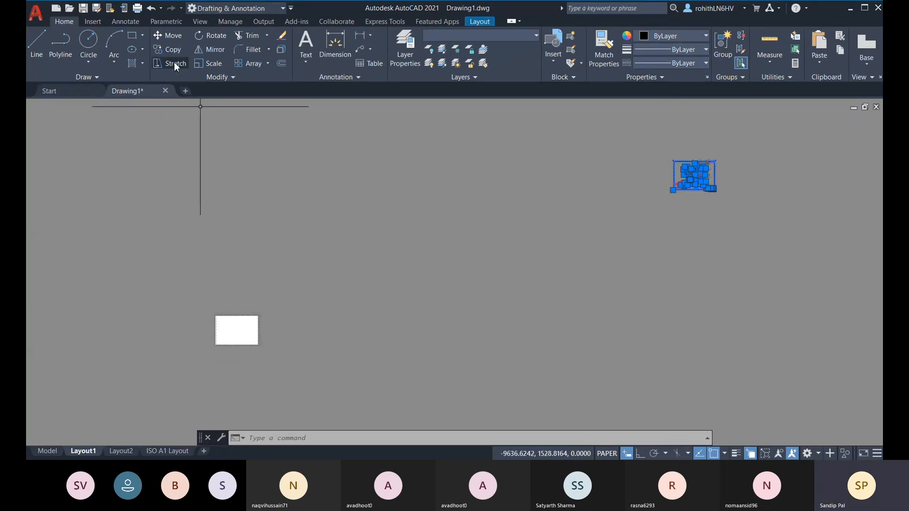
click(167, 35)
scroll(673, 190, up, 5)
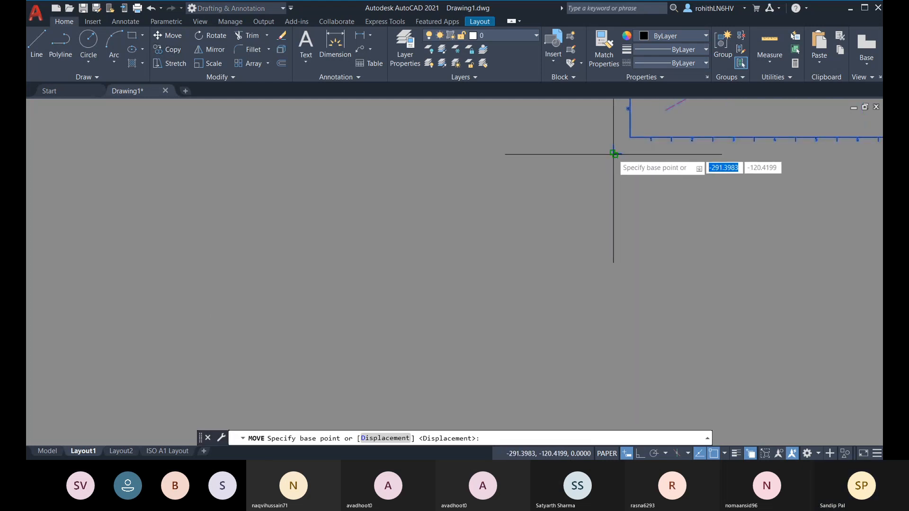
click(614, 155)
scroll(463, 259, down, 5)
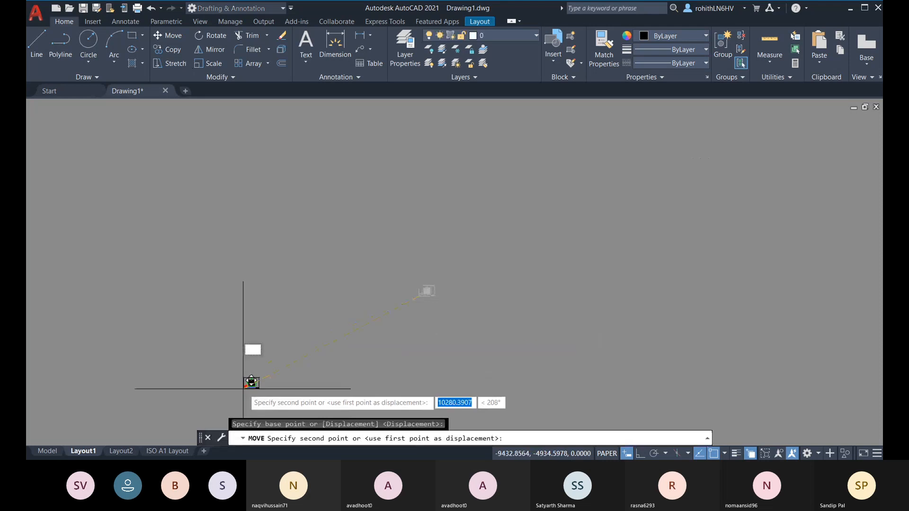
scroll(261, 359, up, 5)
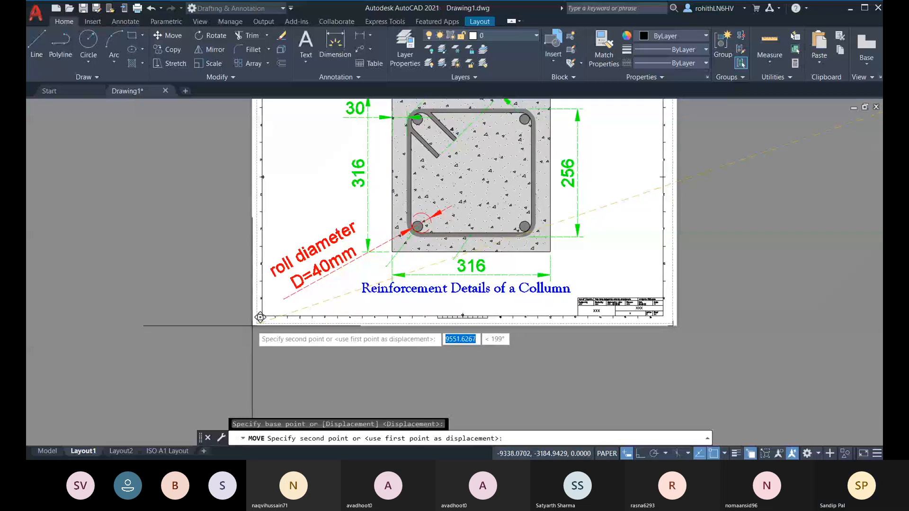
scroll(260, 317, up, 5)
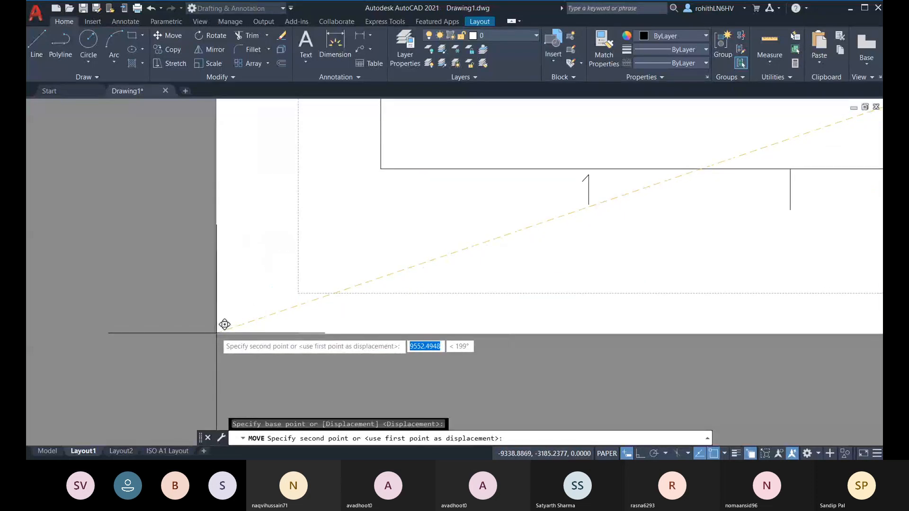
click(224, 325)
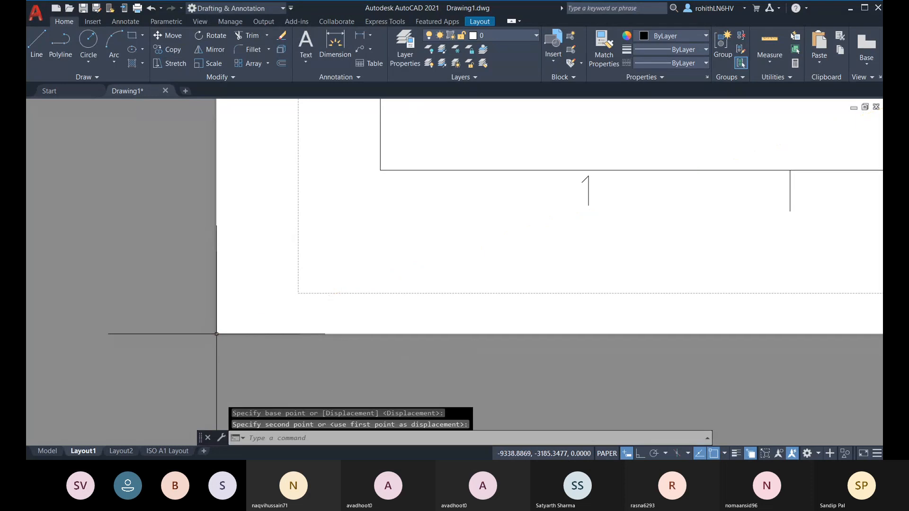
Step: Open the plot settings for Layout1 to plot this single sheet
scroll(276, 328, down, 5)
scroll(276, 328, down, 4)
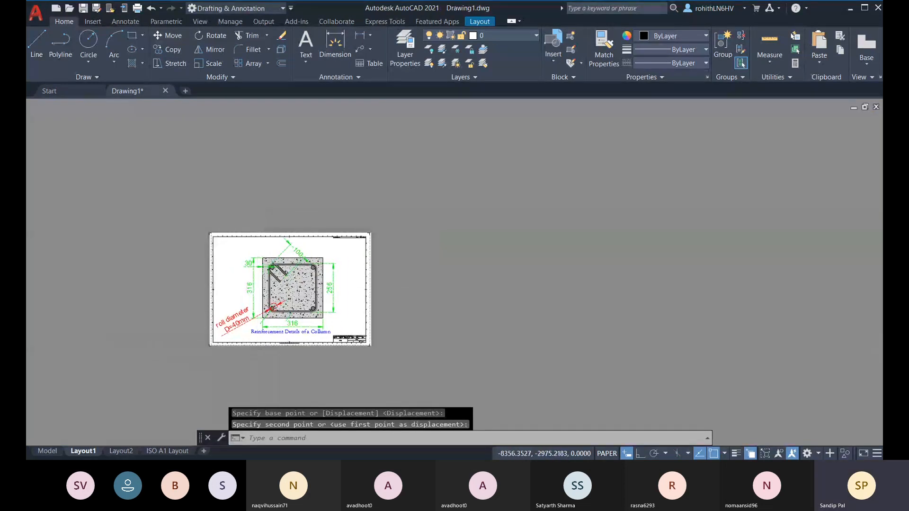
scroll(428, 345, up, 6)
scroll(472, 338, down, 3)
middle_drag(472, 338, 503, 328)
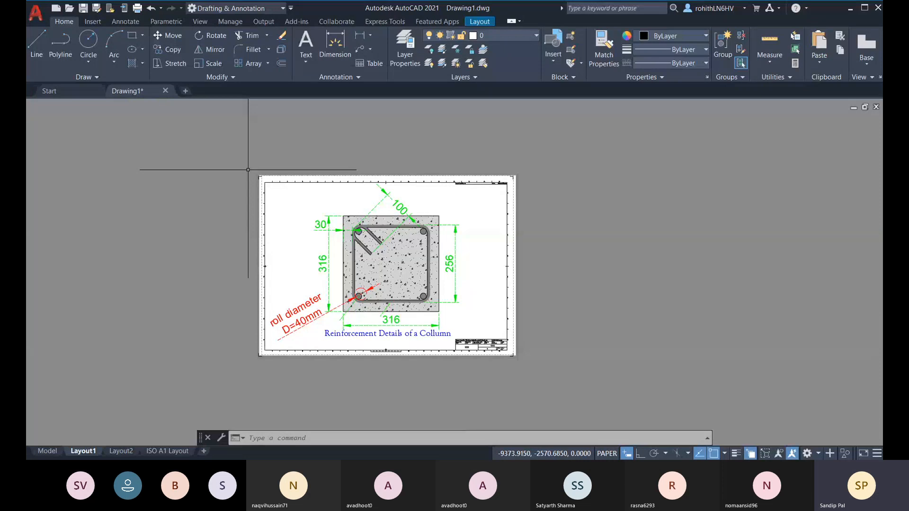
text(plot)
key(Return)
click(416, 274)
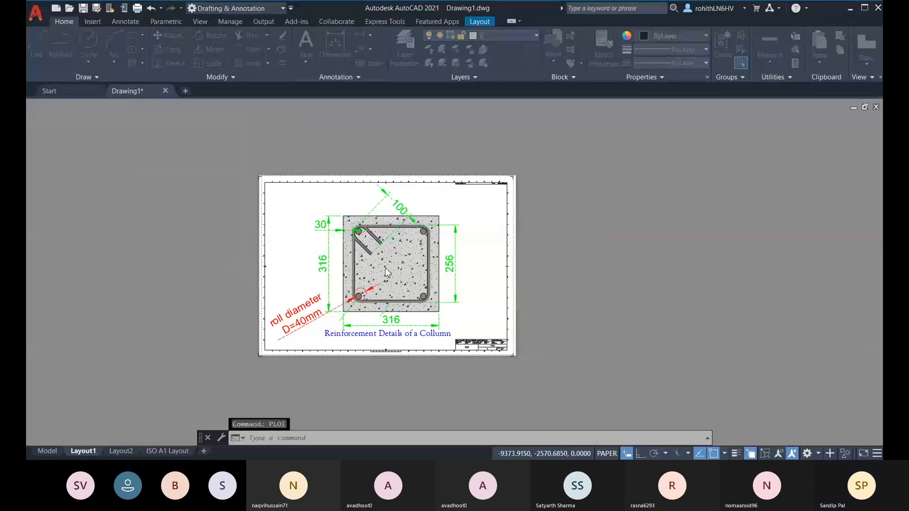
Step: Set the plot area to Display, preview the plot and close the preview
click(290, 293)
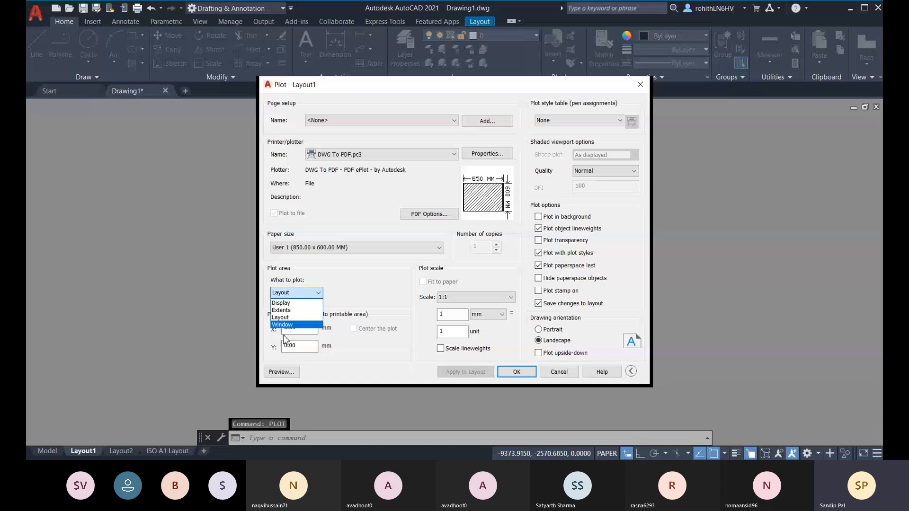
click(284, 303)
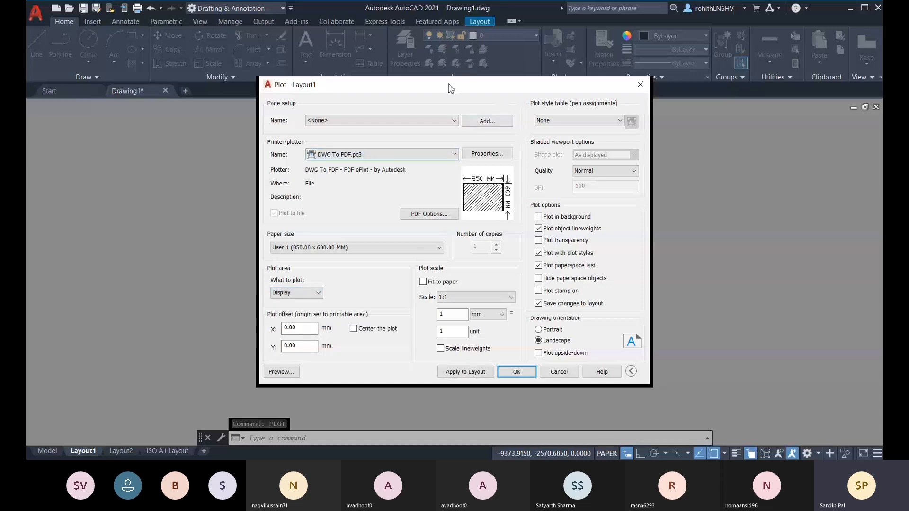
drag(451, 89, 296, 57)
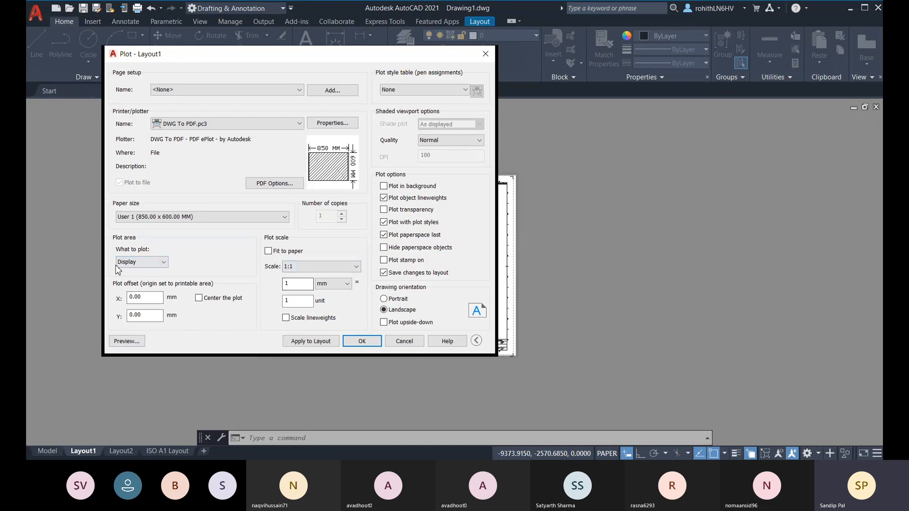
click(135, 342)
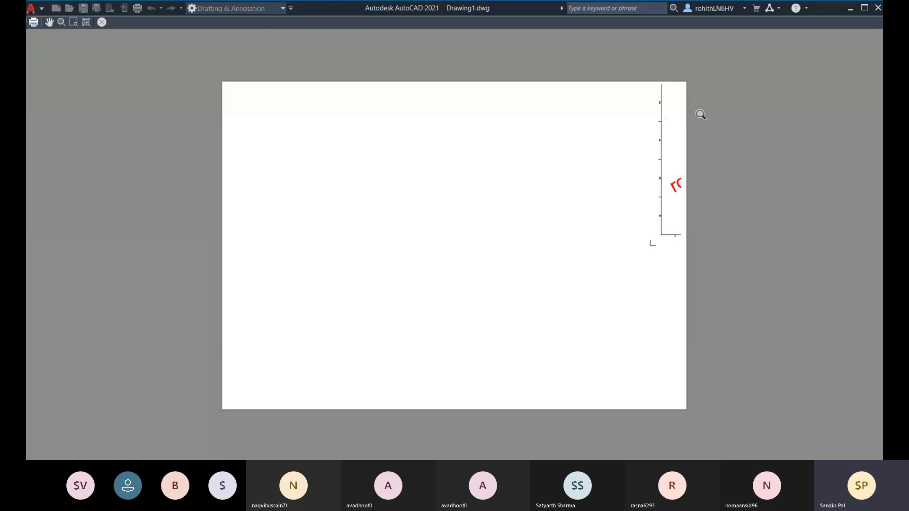
click(102, 22)
Step: Try Layout, Extents, Display and Window as the plot area and look through the available plot scales
click(298, 292)
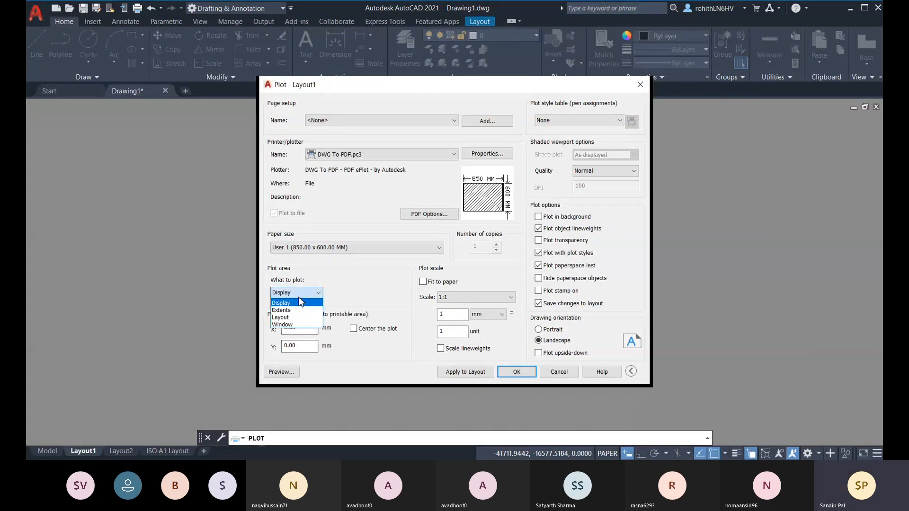
click(282, 318)
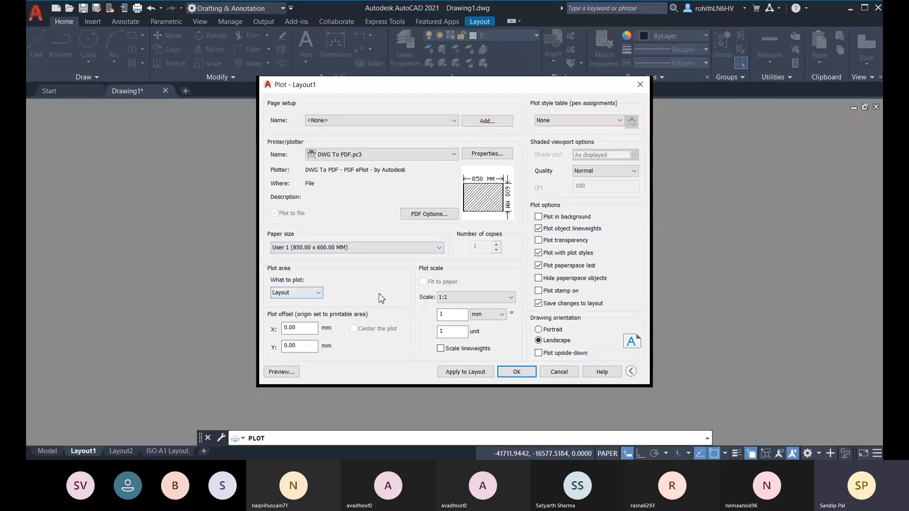
click(315, 293)
click(302, 311)
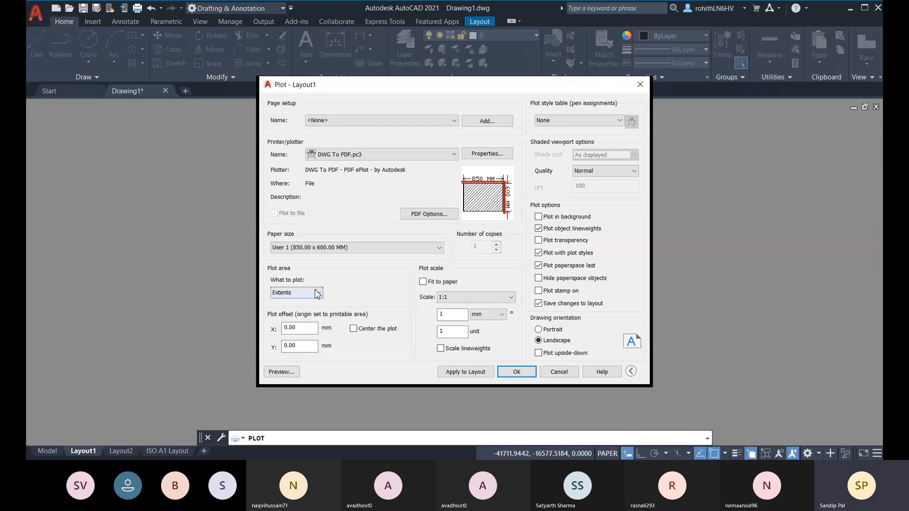
click(311, 294)
click(308, 300)
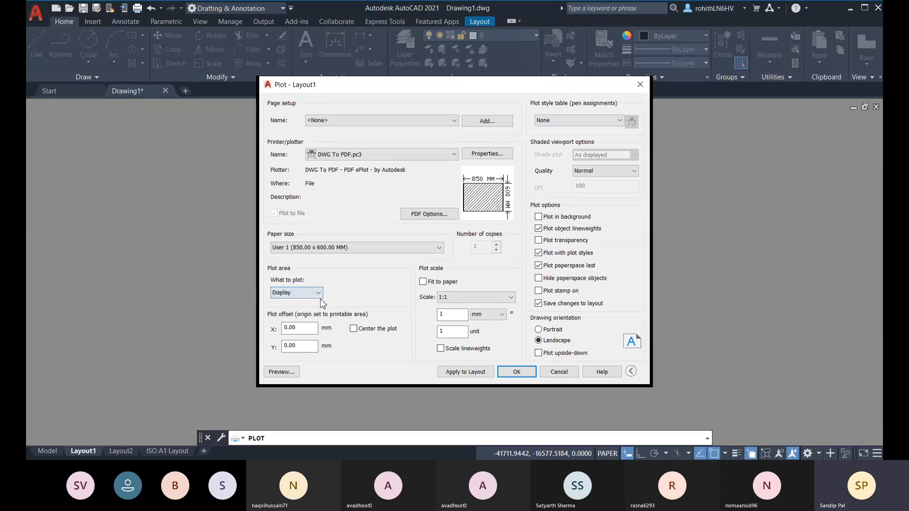
click(318, 294)
click(291, 324)
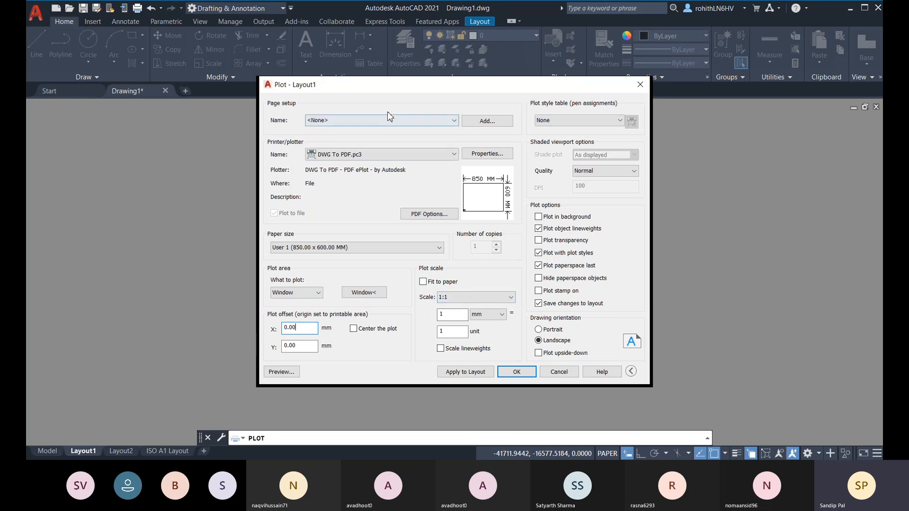
click(451, 299)
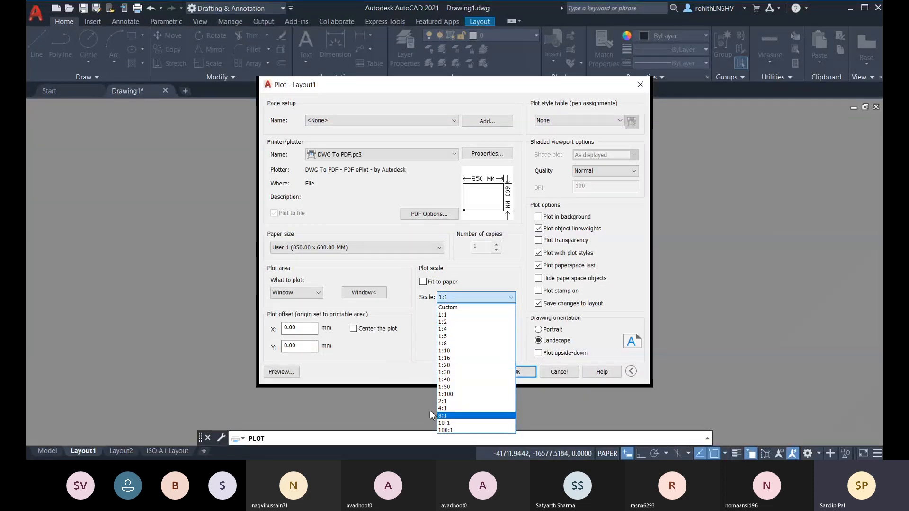
click(397, 363)
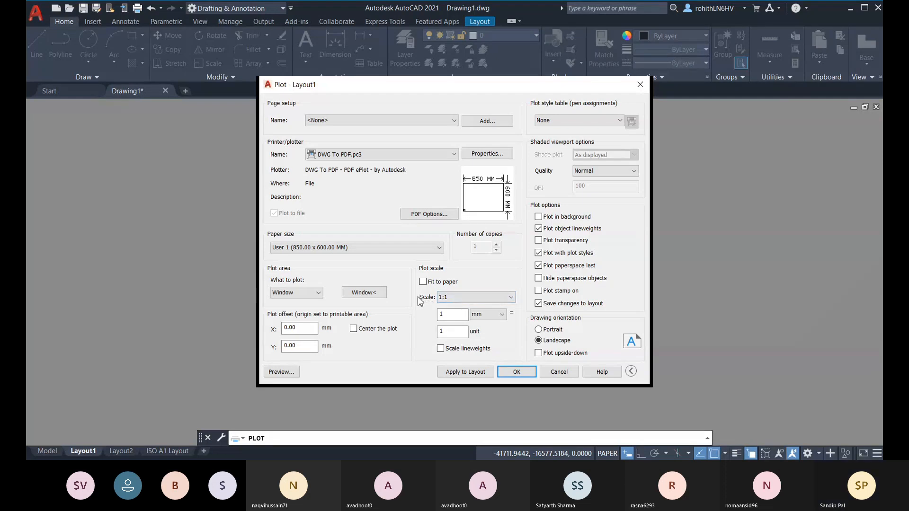
Step: Set the plot area to Layout, preview the plotted sheet and return to the plot settings
click(309, 294)
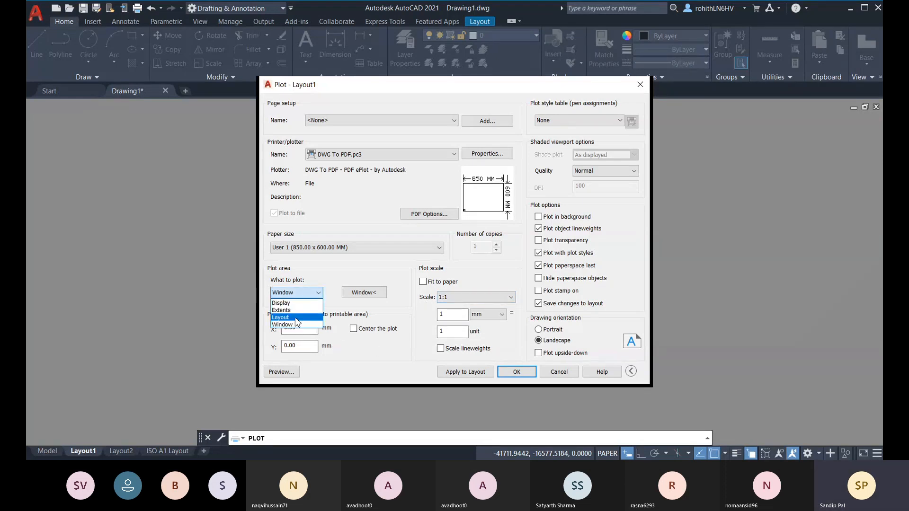
click(297, 322)
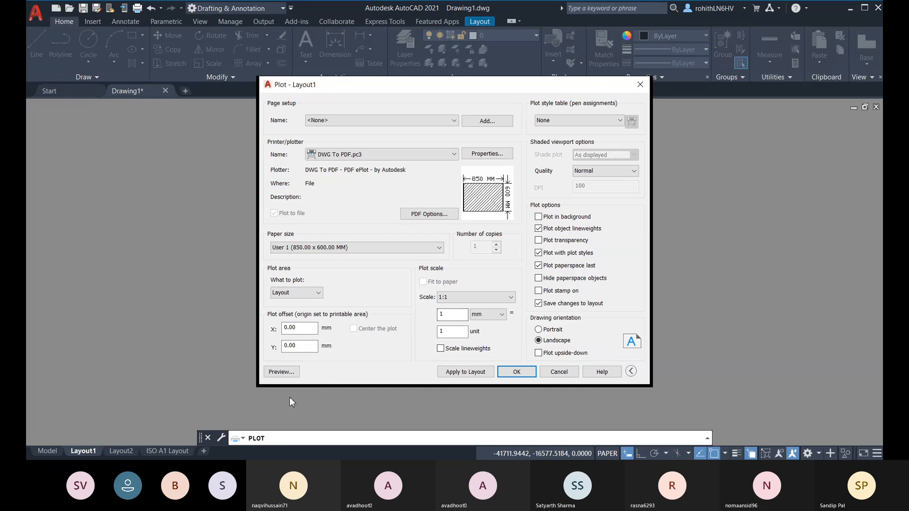
click(282, 373)
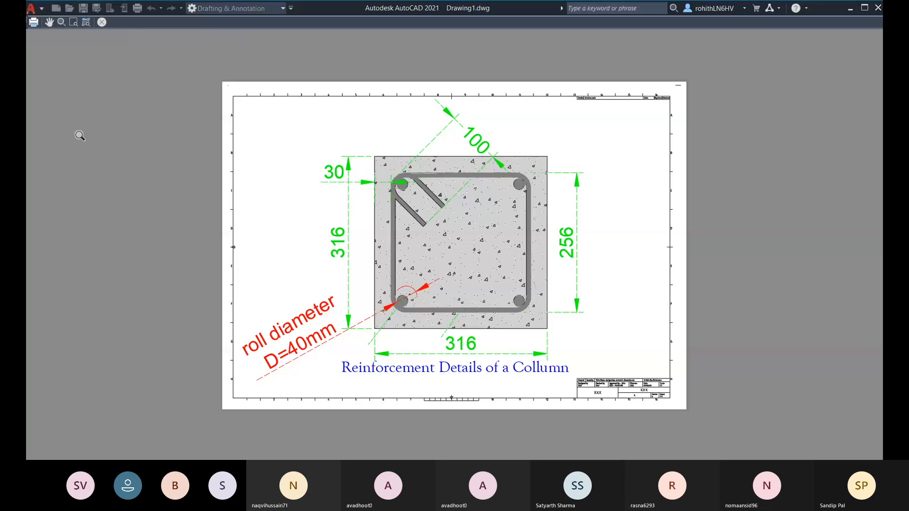
click(102, 23)
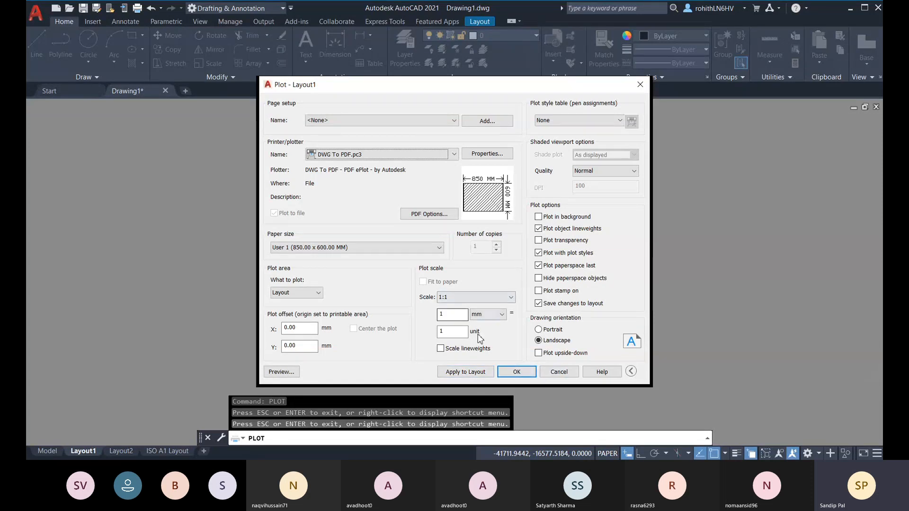
Step: Set the plot scale to 1:4 and apply the plot settings to the layout
click(450, 297)
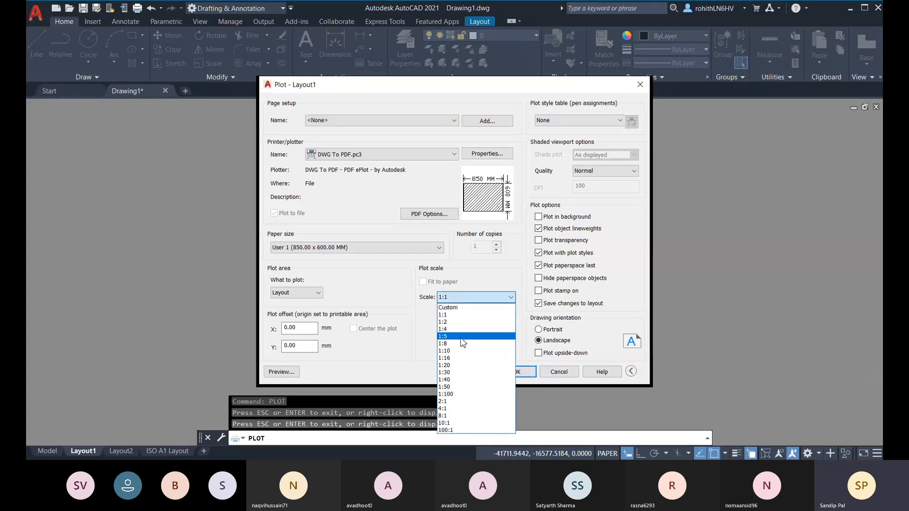
click(460, 329)
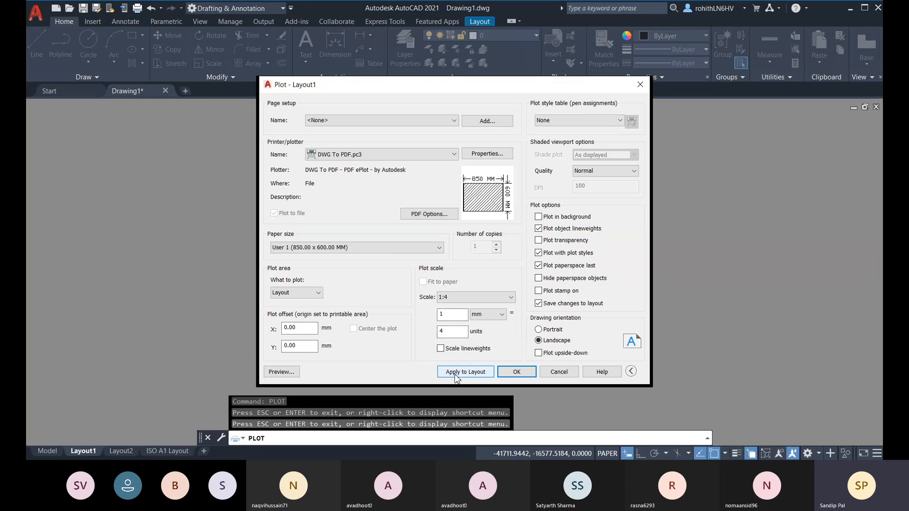
click(467, 373)
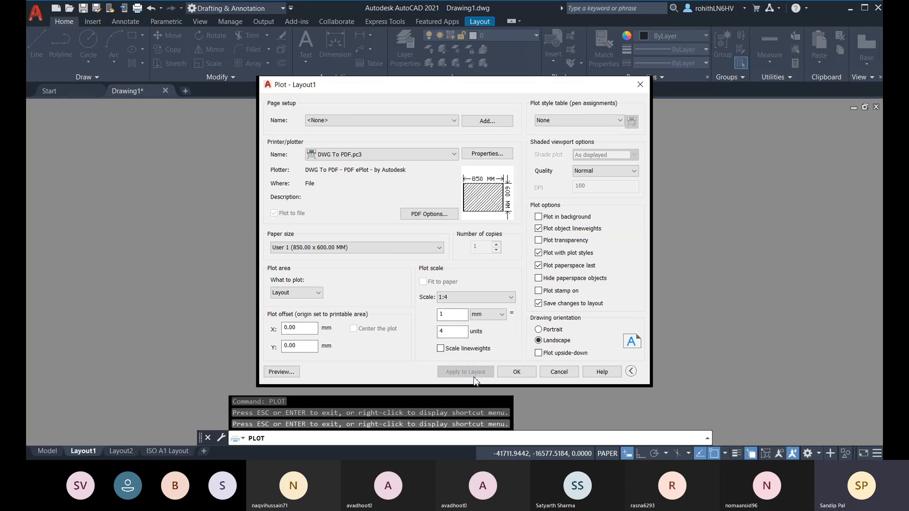
Step: Preview the sheet at the 1:4 plot scale, close the preview and leave the plot settings without plotting
click(281, 372)
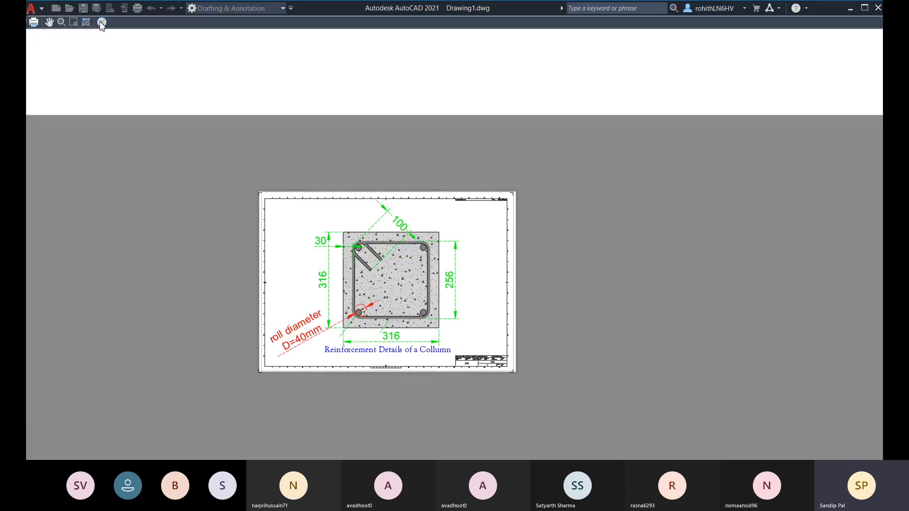
click(102, 21)
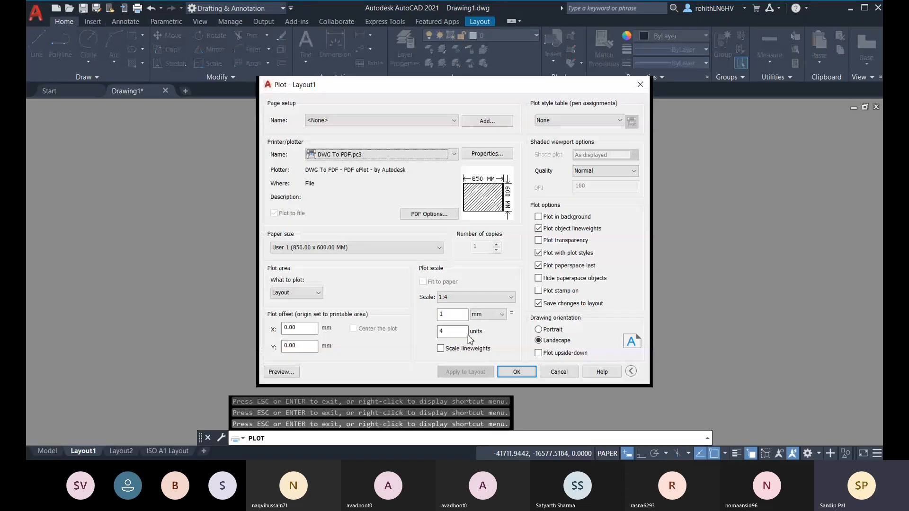
click(518, 372)
click(617, 368)
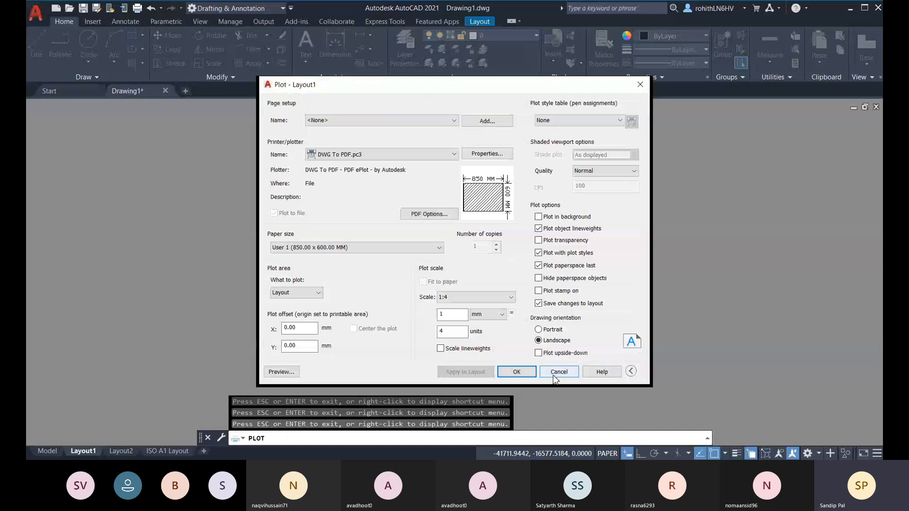
click(559, 373)
Step: Undo the last plot settings change applied to Layout1
scroll(427, 331, down, 3)
middle_drag(428, 332, 424, 298)
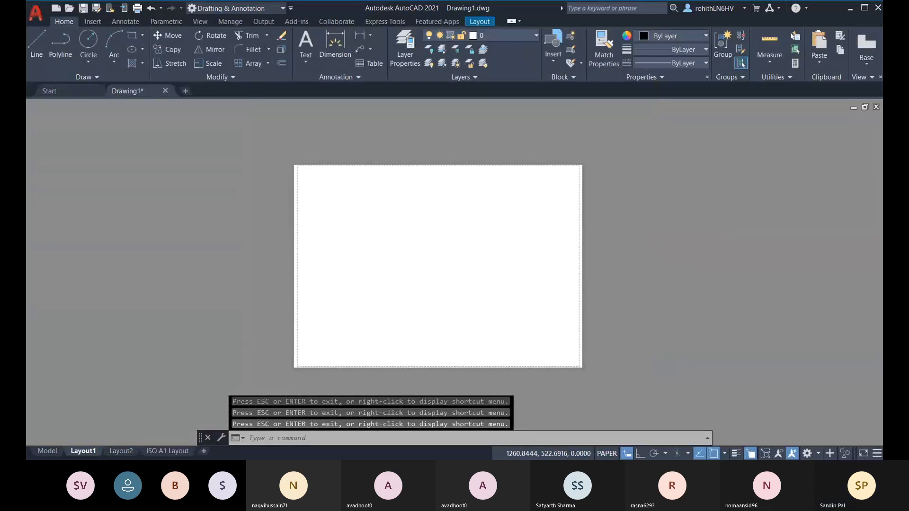
scroll(413, 327, down, 6)
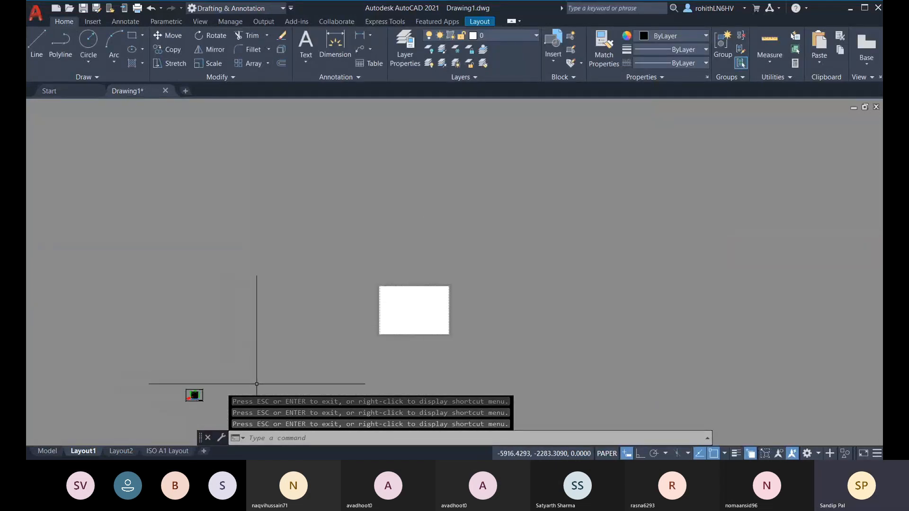
key(ctrl+z)
key(ctrl+z)
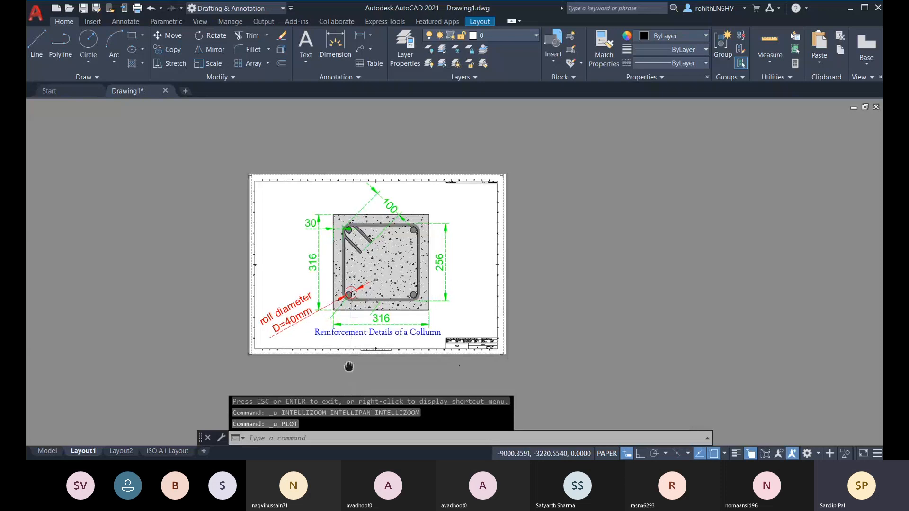
Step: Open the plot settings for a single sheet and assign the monochrome.stb plot style table
click(138, 9)
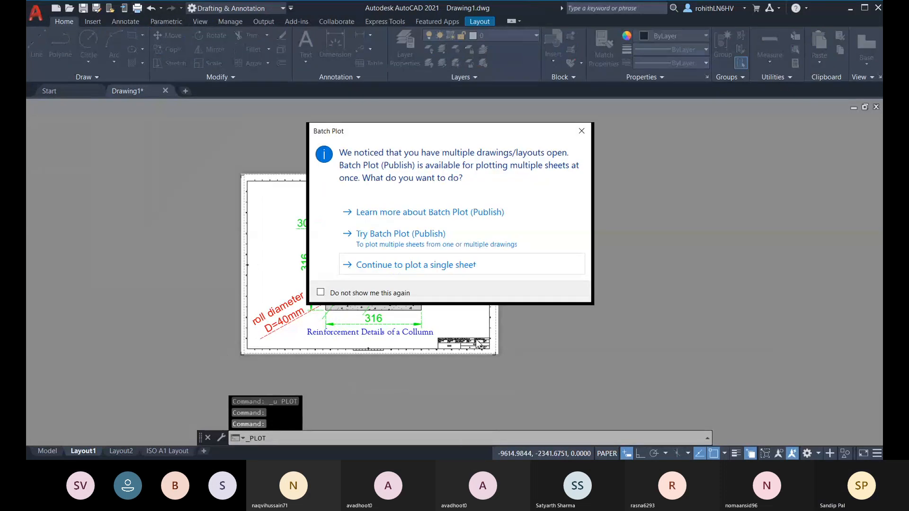
click(373, 264)
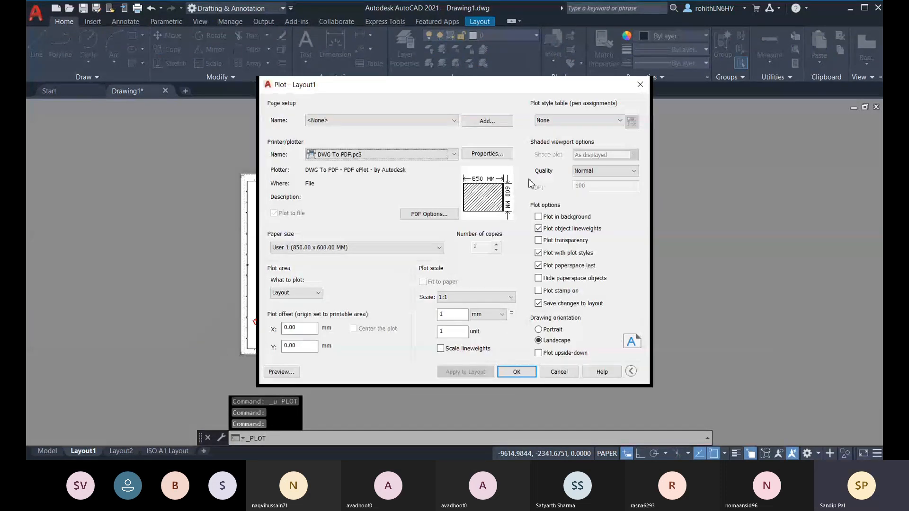
click(598, 120)
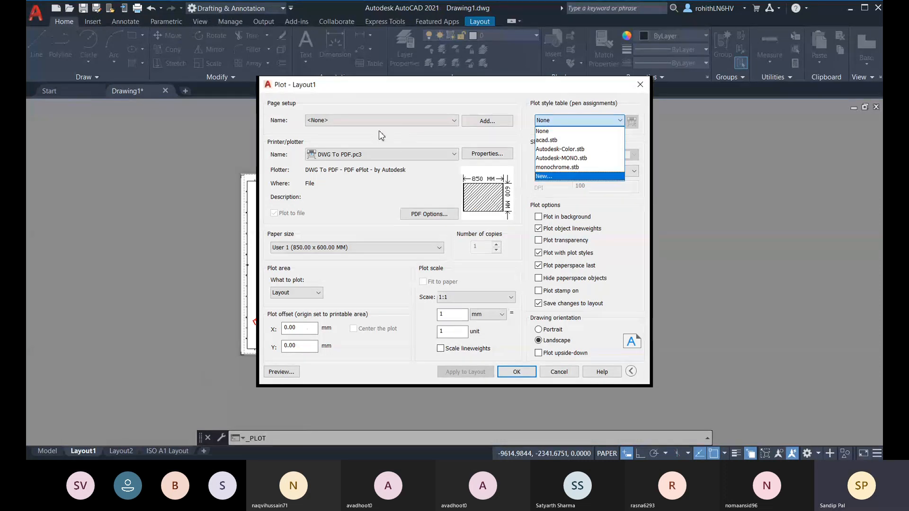
click(566, 131)
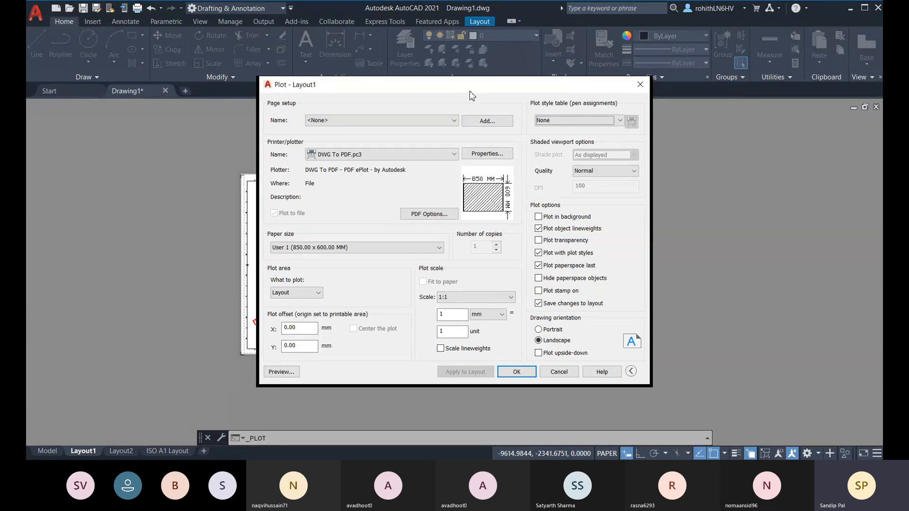
drag(470, 90, 489, 85)
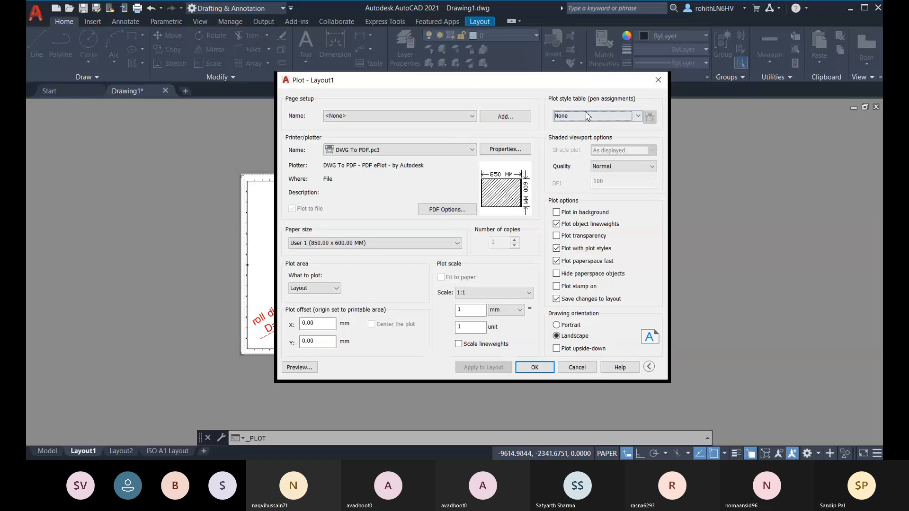
drag(493, 88, 506, 89)
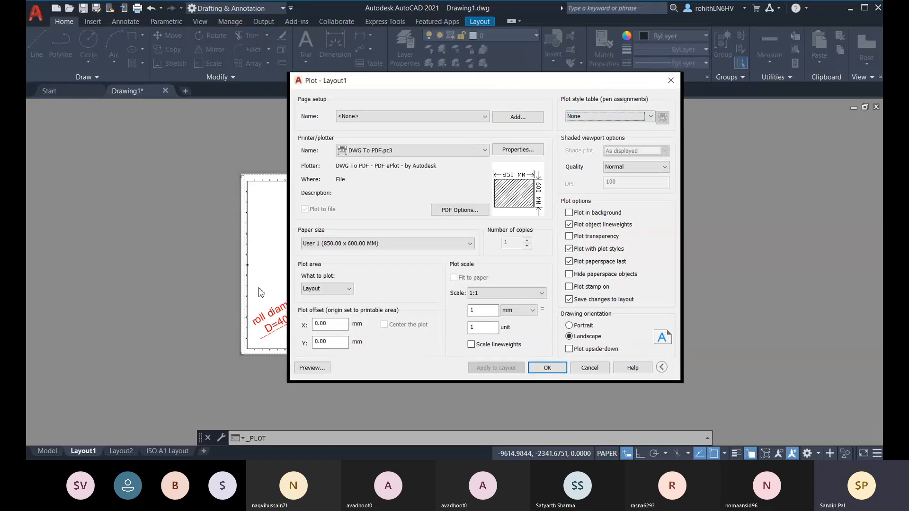
click(616, 118)
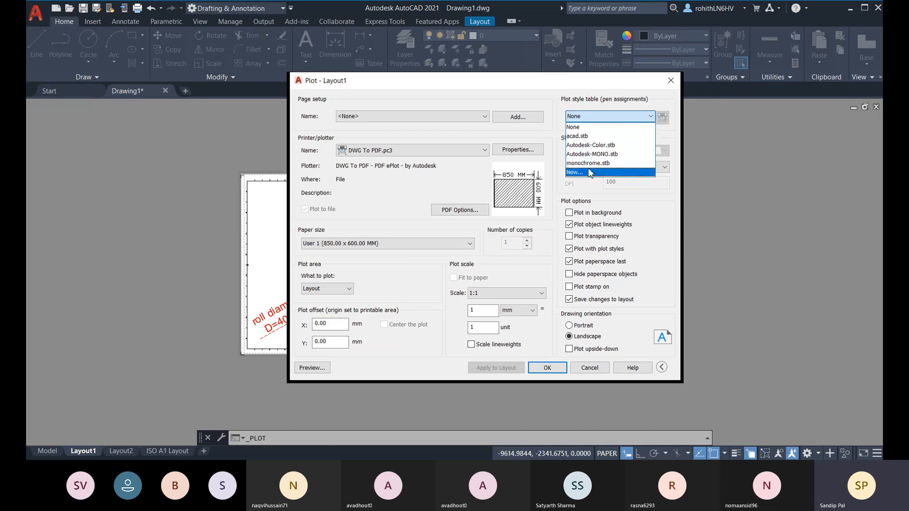
click(598, 163)
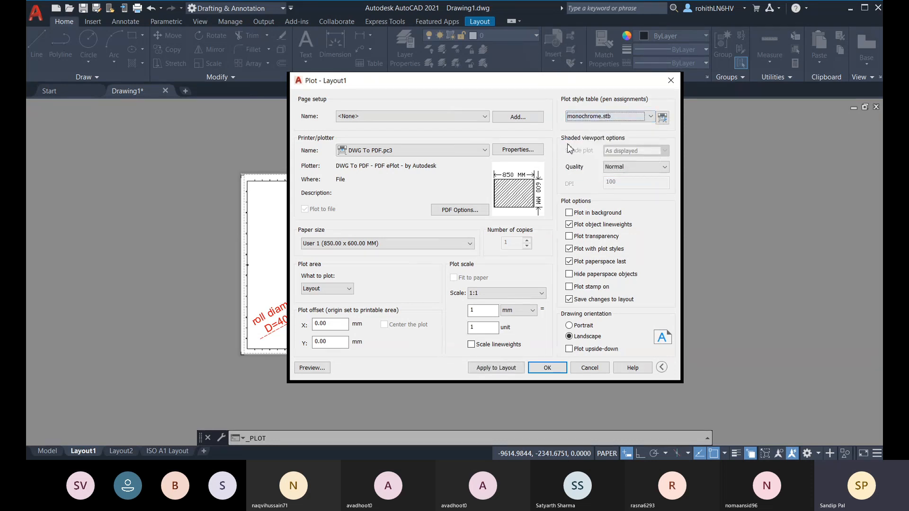
Step: Switch to the acad.stb plot style table, try Red as Style 1's color and return it to Use object color
click(622, 118)
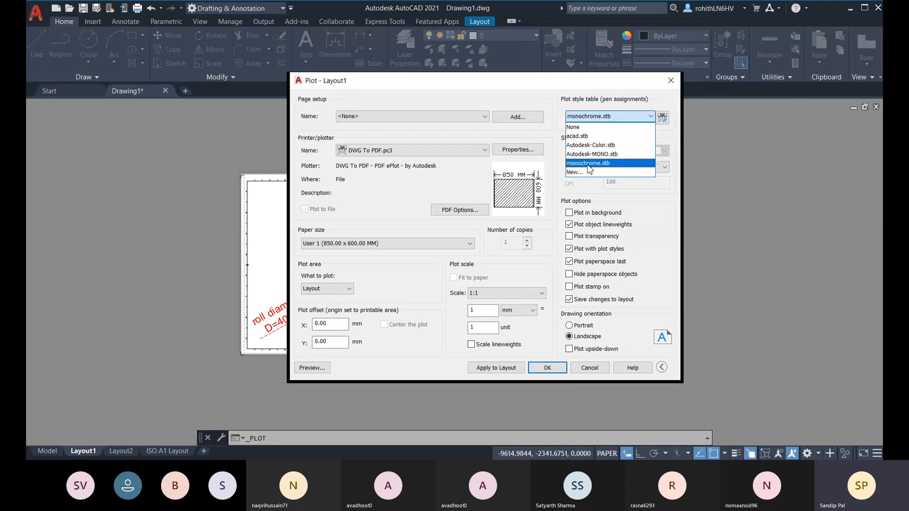
click(588, 136)
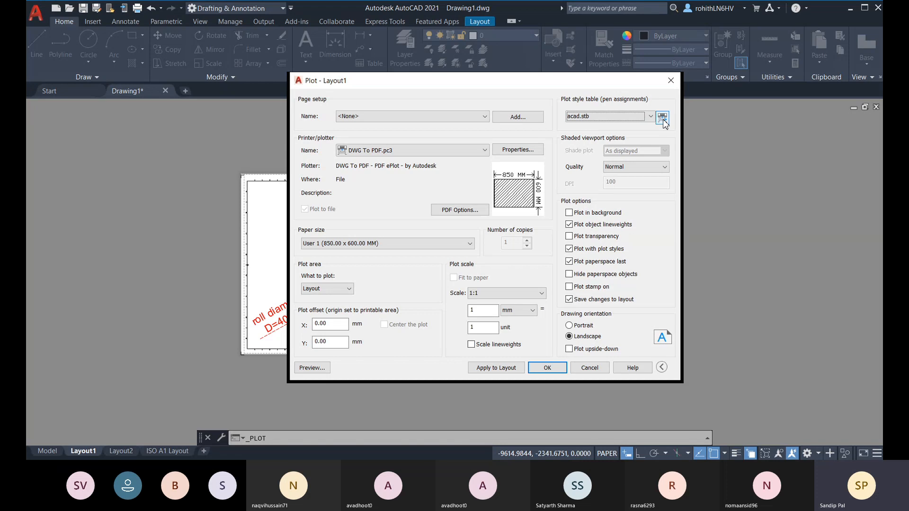
click(663, 118)
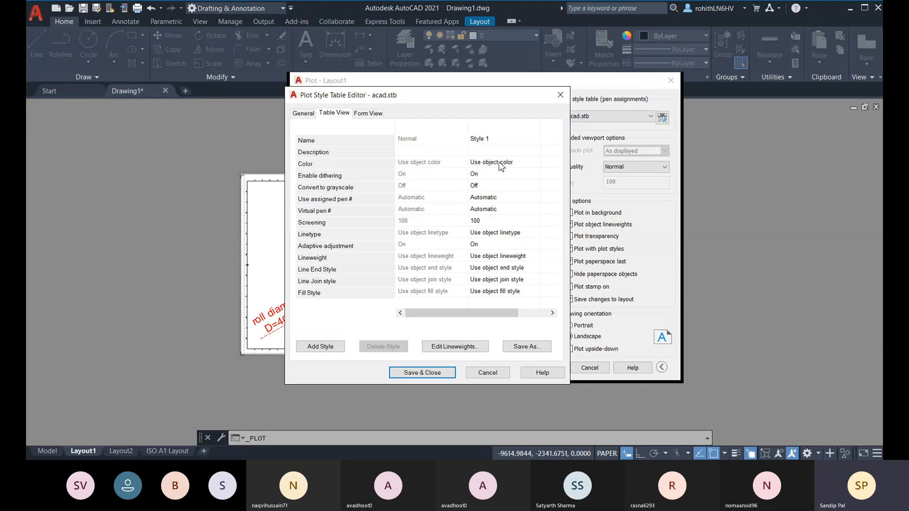
click(521, 163)
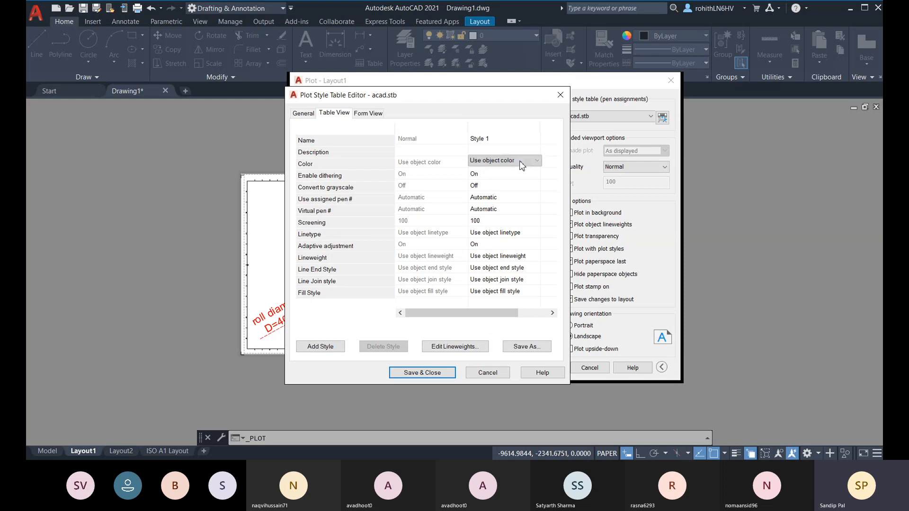
click(537, 160)
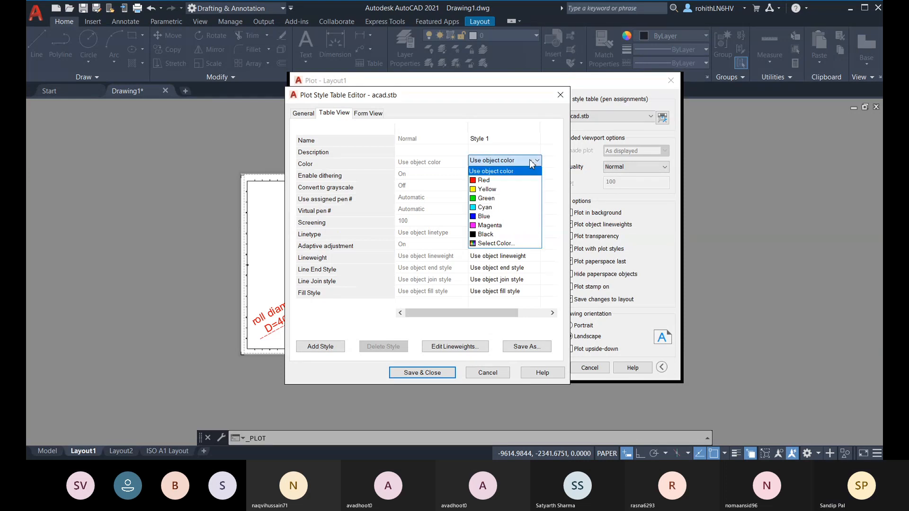
click(506, 181)
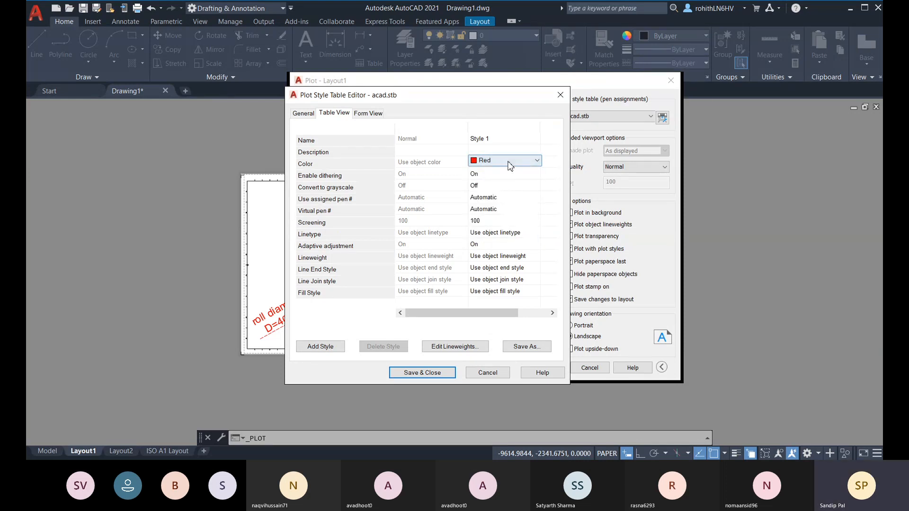
click(509, 162)
click(497, 173)
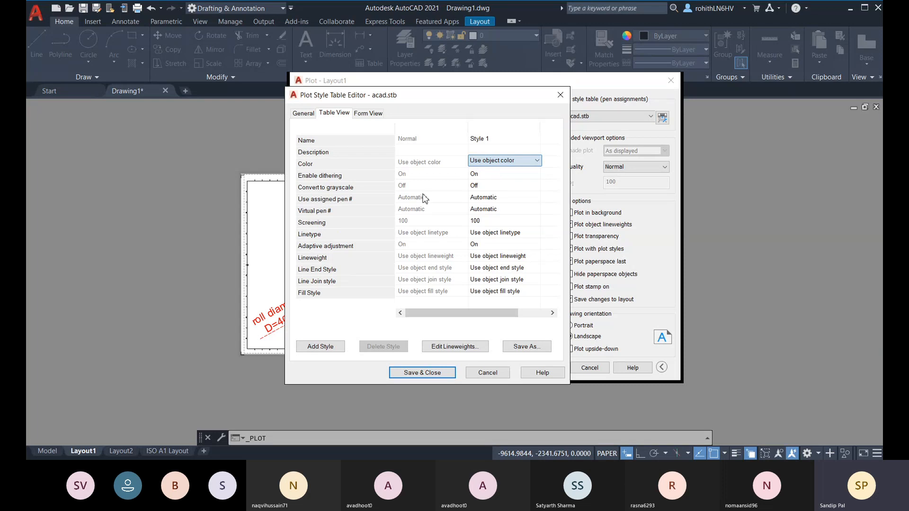
Step: Look through the general, table and form views of acad.stb and close the editor without saving changes
click(303, 114)
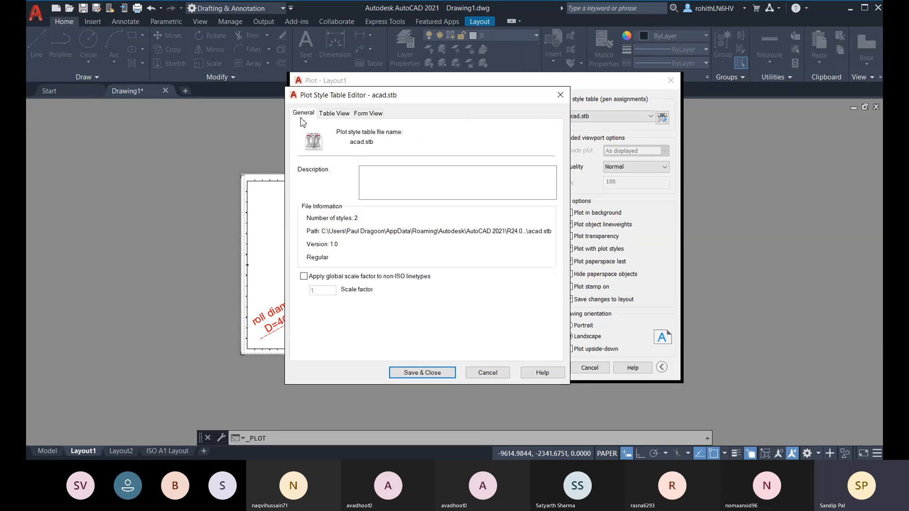
click(361, 114)
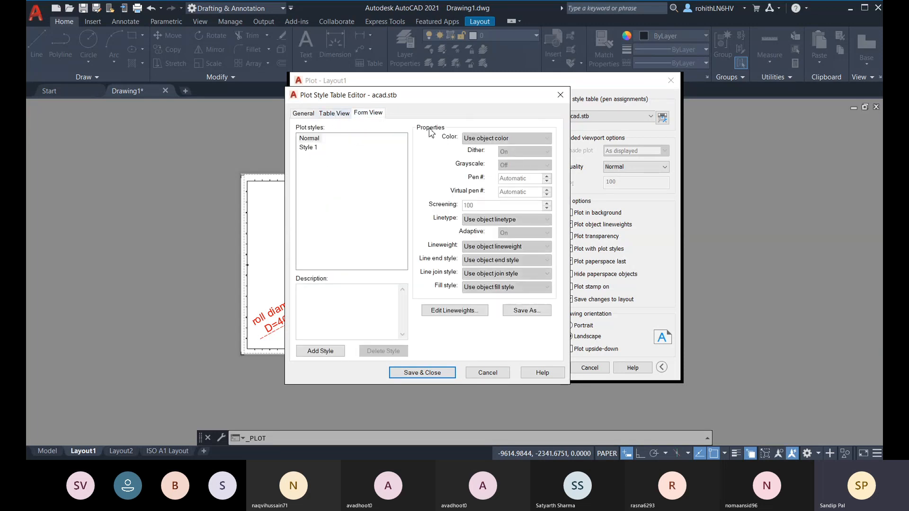
click(342, 119)
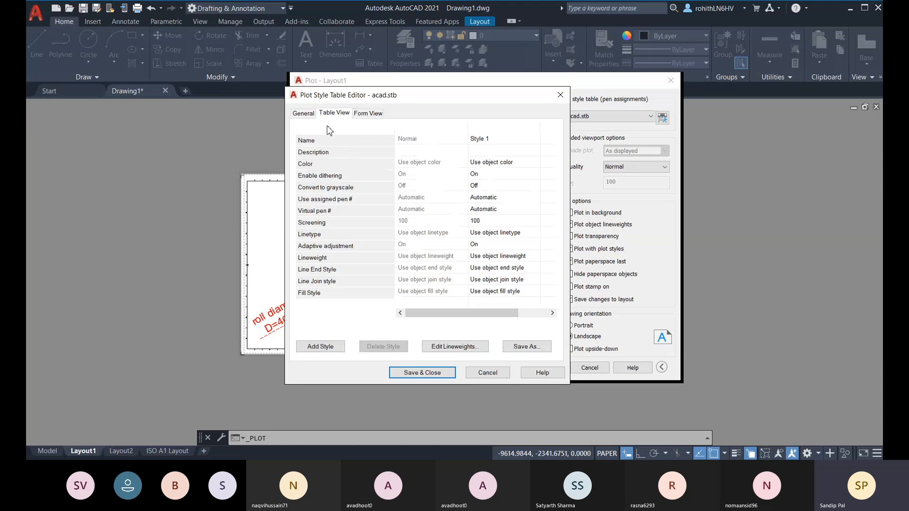
click(369, 114)
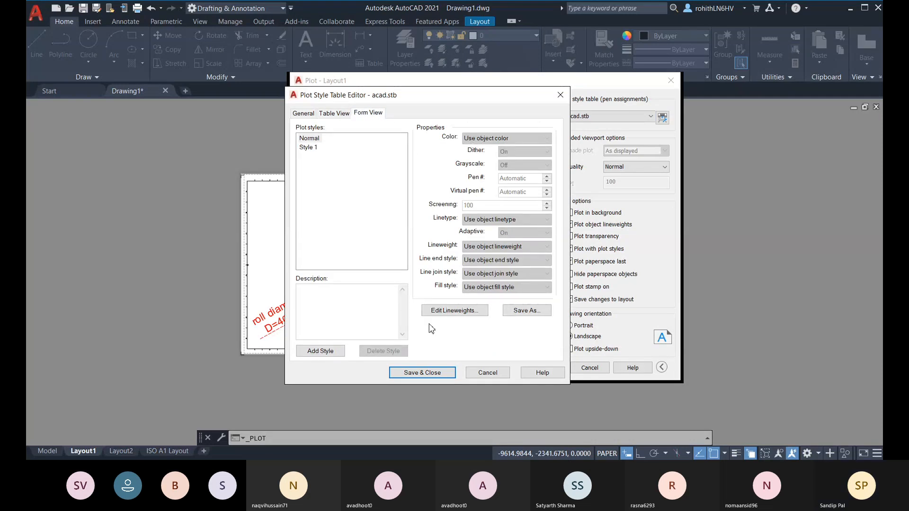
click(484, 375)
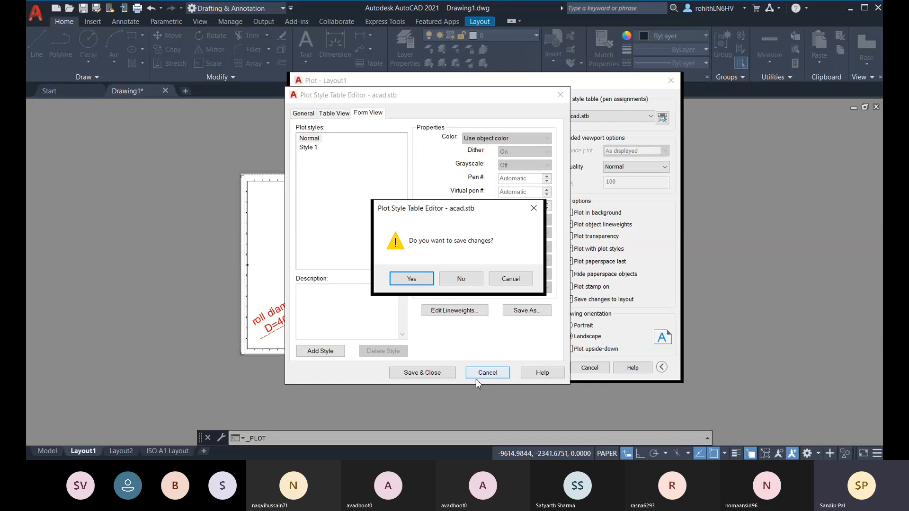
click(454, 281)
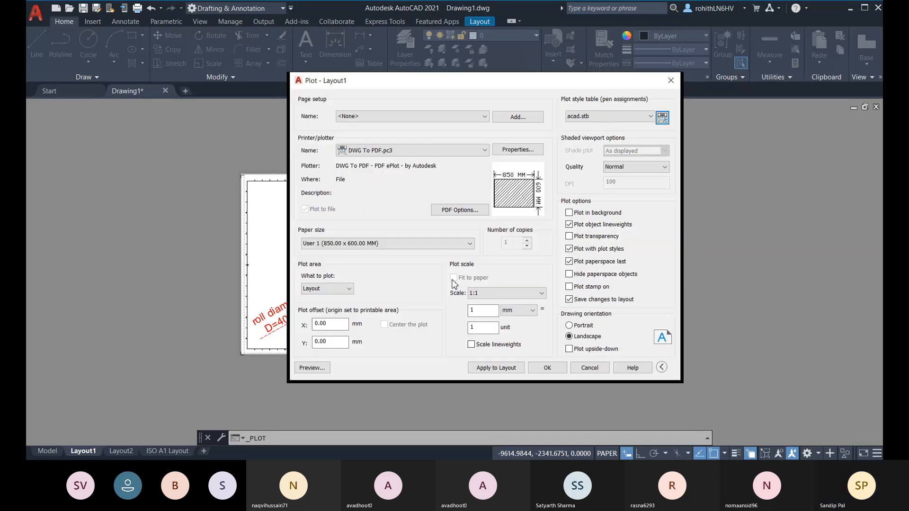
Step: Assign the monochrome.stb plot style table, inspect its style properties in the editor and close it without changes
click(599, 119)
click(599, 162)
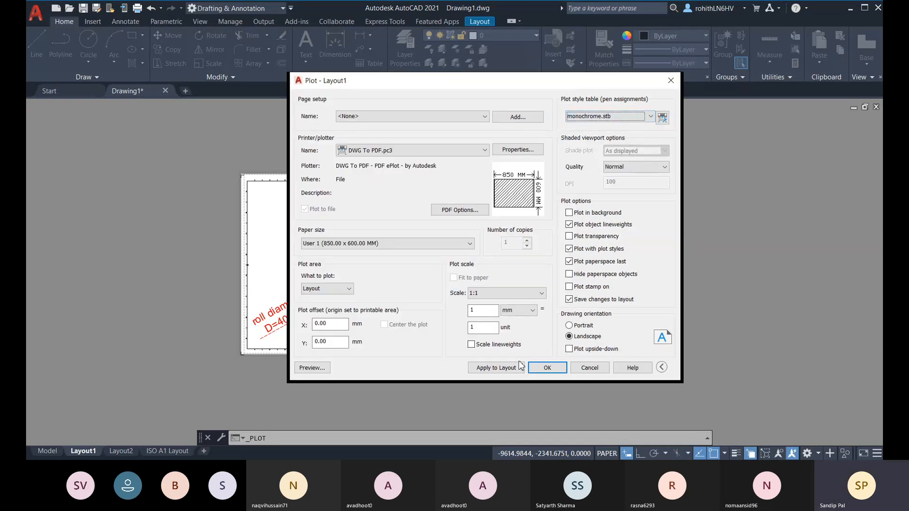
click(663, 117)
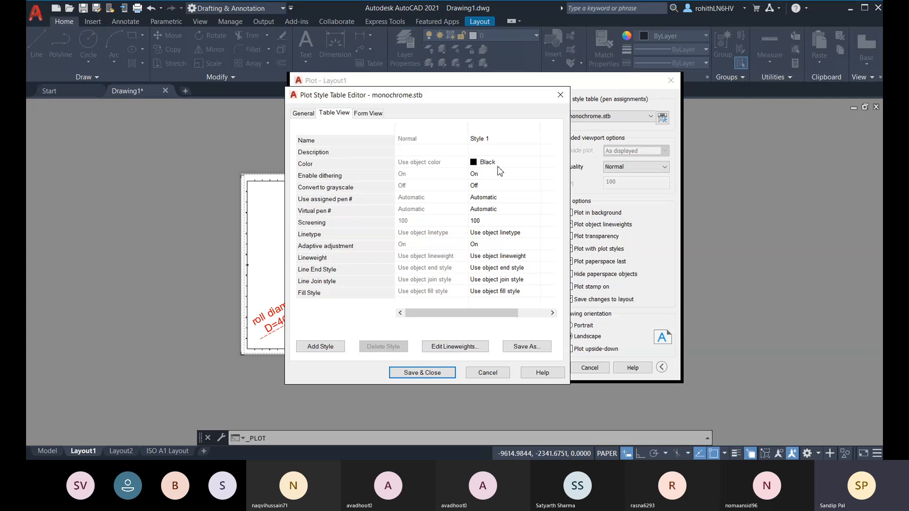
click(785, 363)
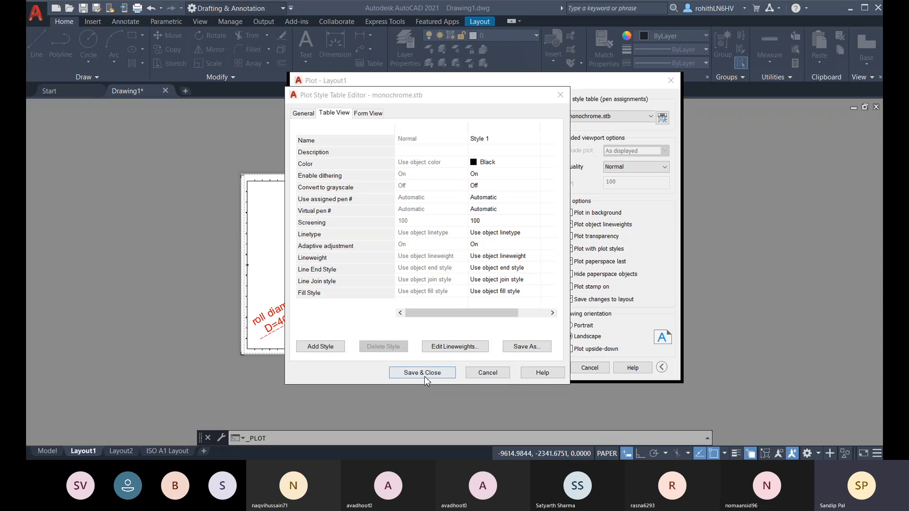
click(487, 372)
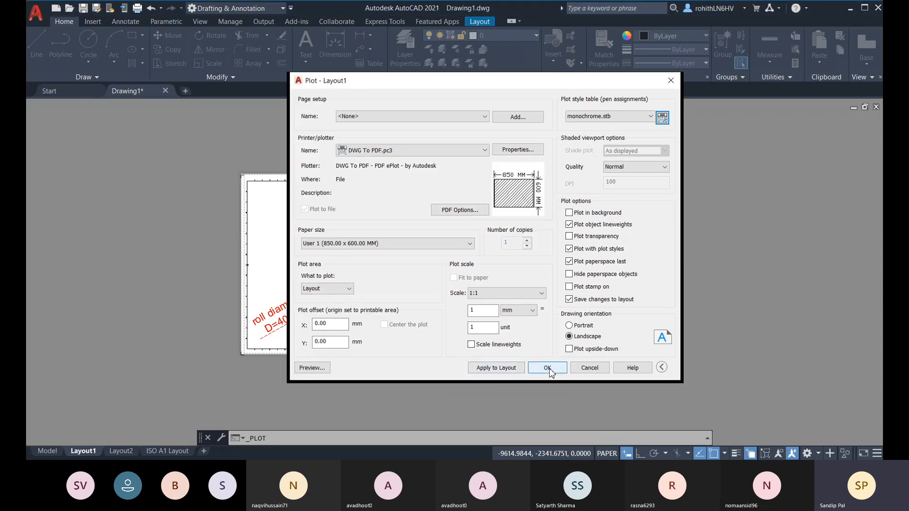
Step: Apply the plot settings to the layout, preview the plotted sheet and close the preview
click(520, 370)
click(308, 369)
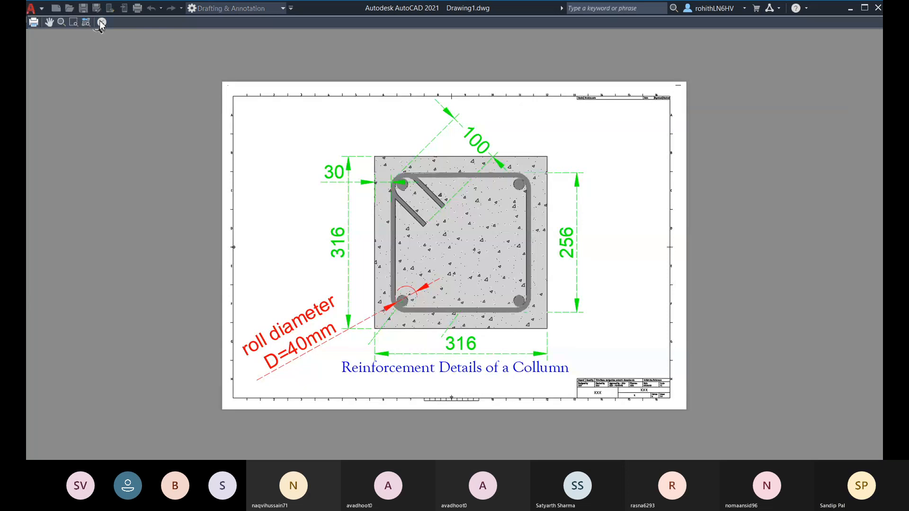
click(101, 24)
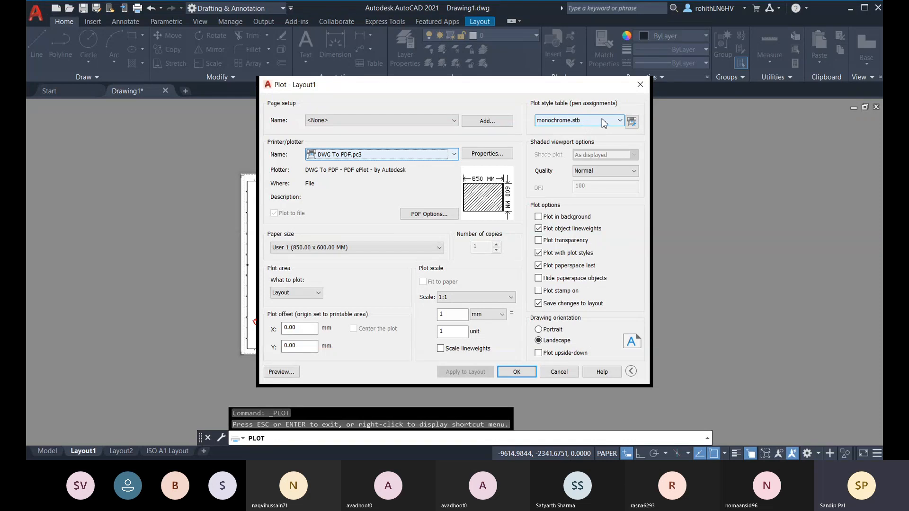
Step: Load the saved BATCH SUN page setup into the plot settings
click(424, 121)
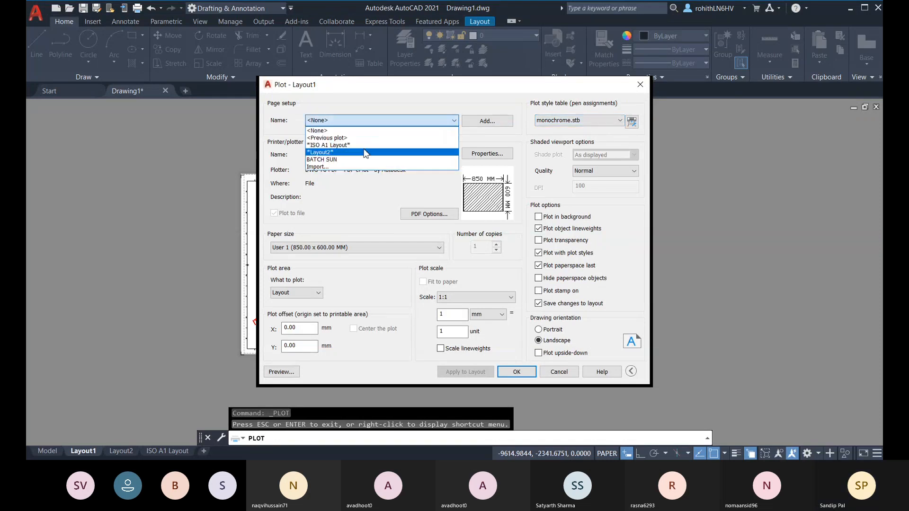
click(353, 160)
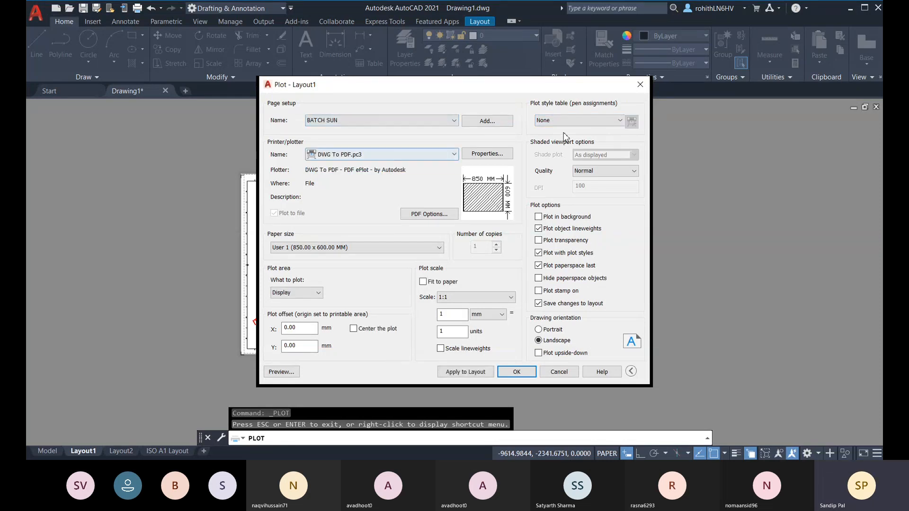
Step: Assign the monochrome.stb plot style table, preview the sheet in portrait orientation and close the preview
click(586, 121)
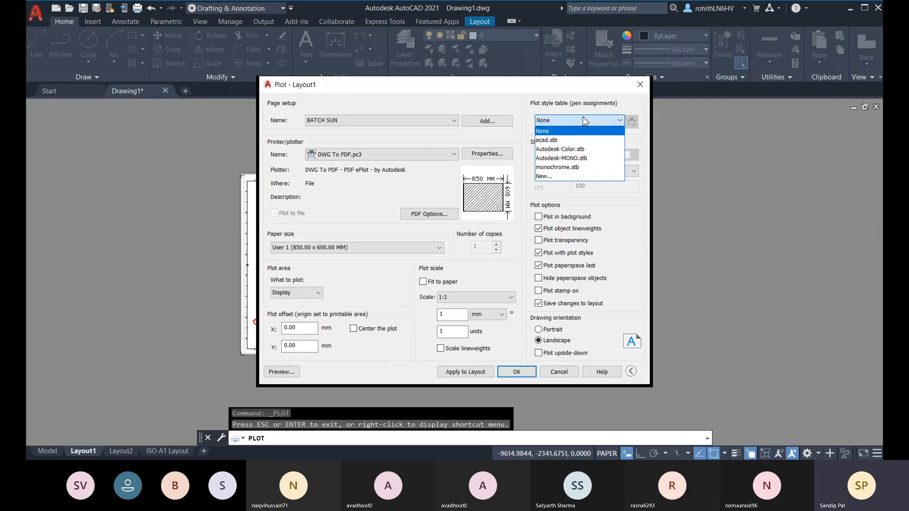
click(563, 172)
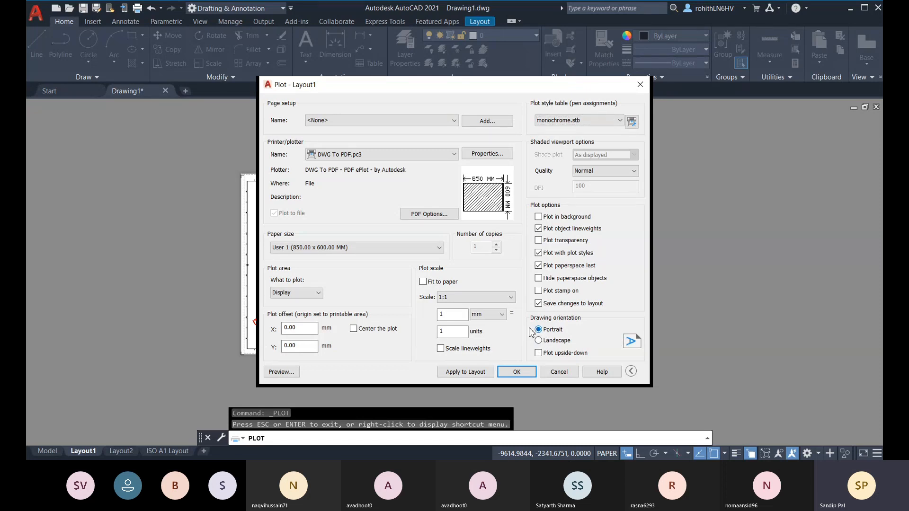
click(281, 372)
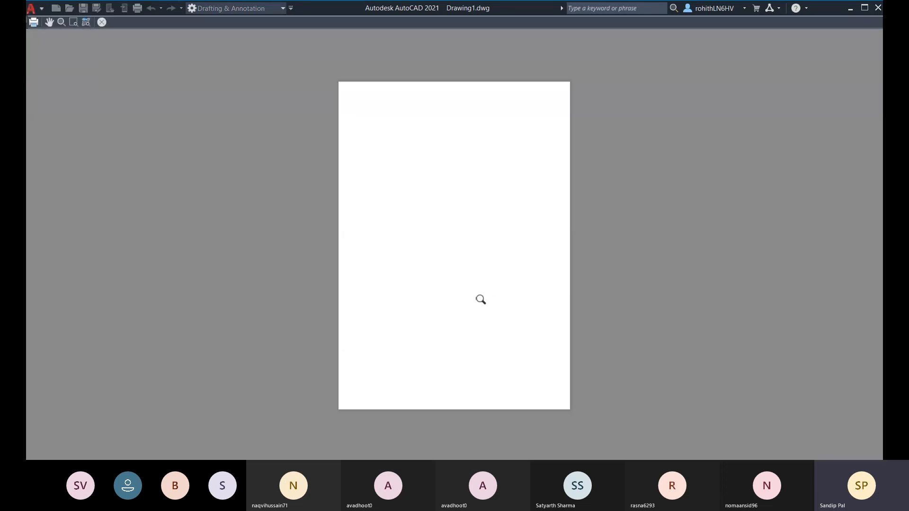
click(102, 22)
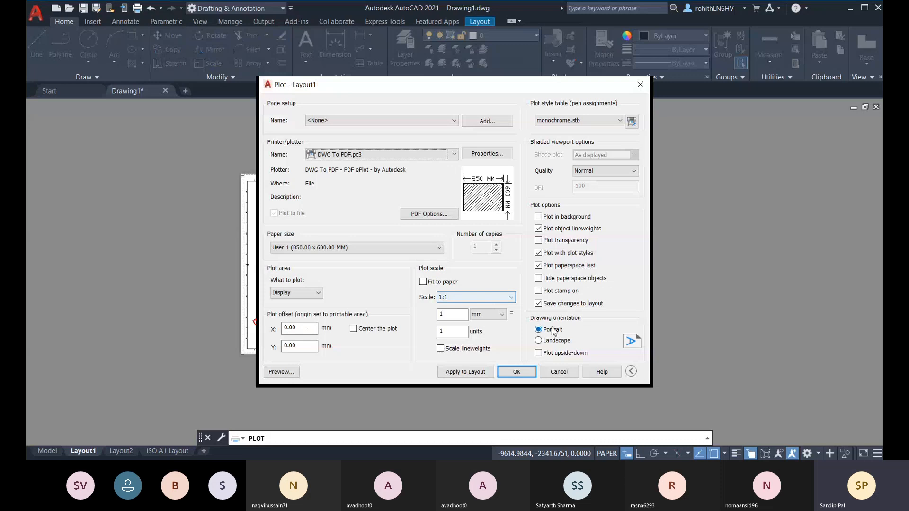
Step: Set the drawing orientation to Landscape, preview the sheet and close the preview
click(540, 340)
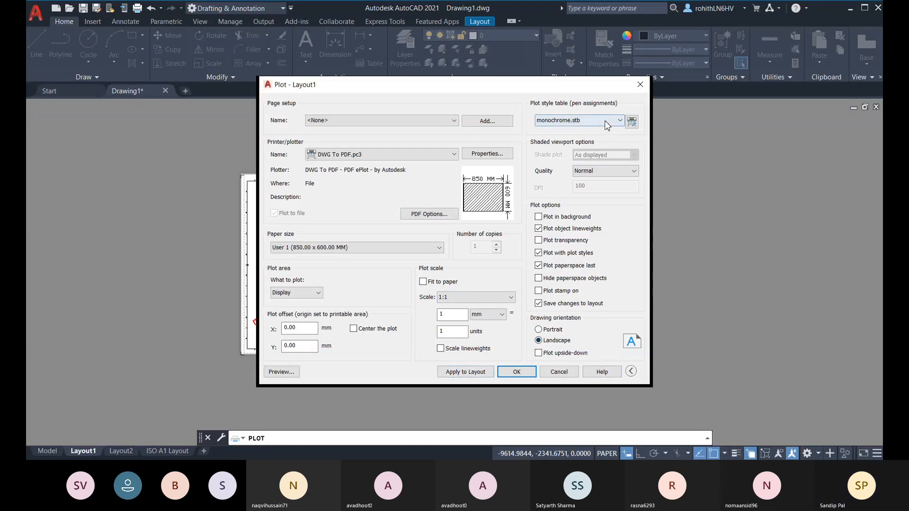
click(290, 373)
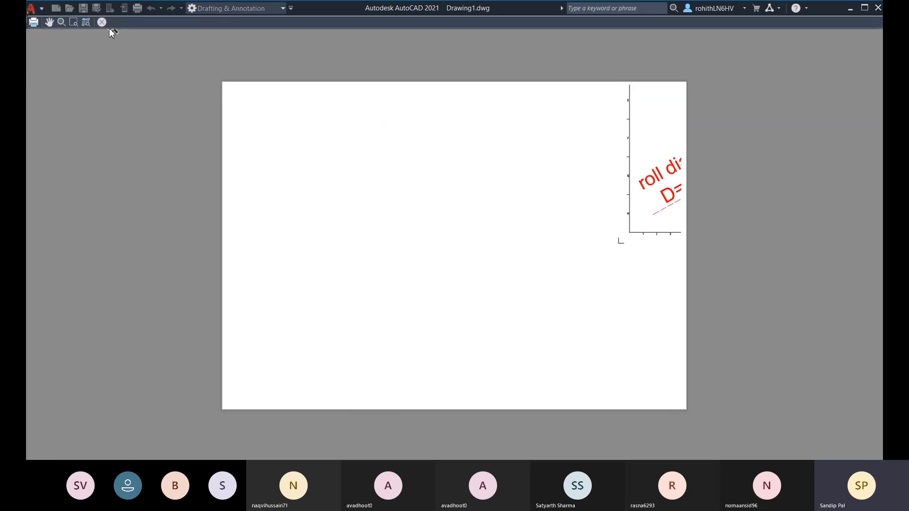
click(103, 21)
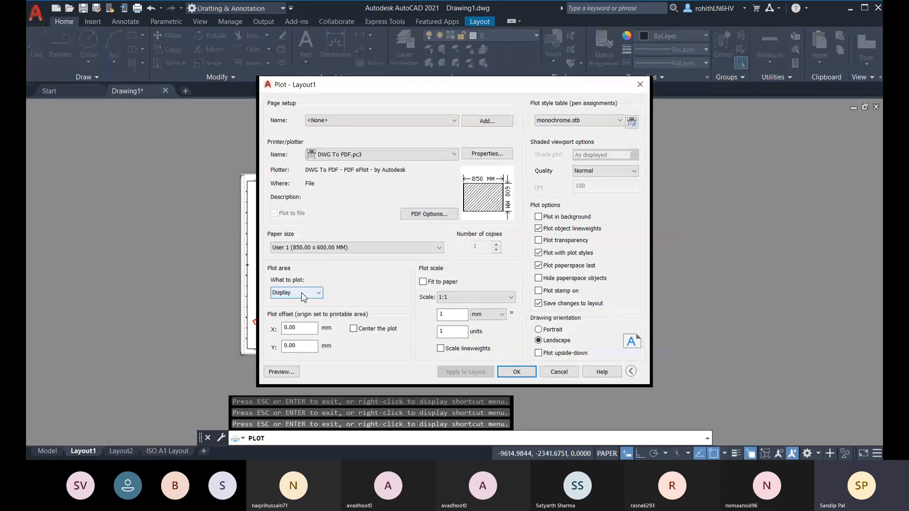
Step: Set the plot area to Layout and apply it to the layout, checking the sheet in a plot preview
click(303, 294)
click(292, 316)
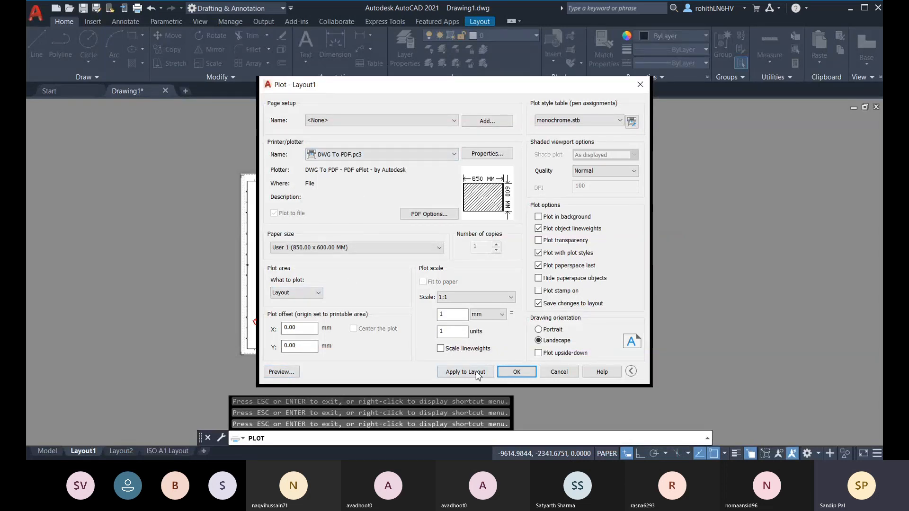
click(269, 373)
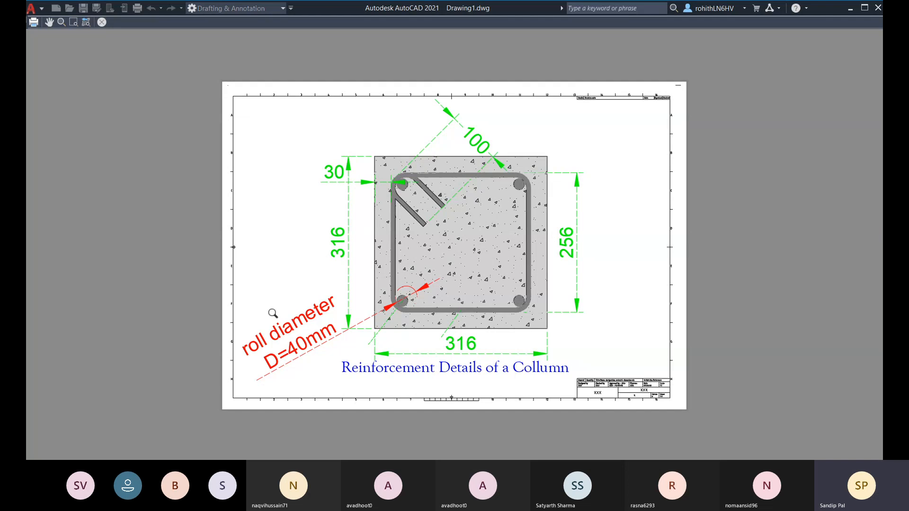
click(102, 22)
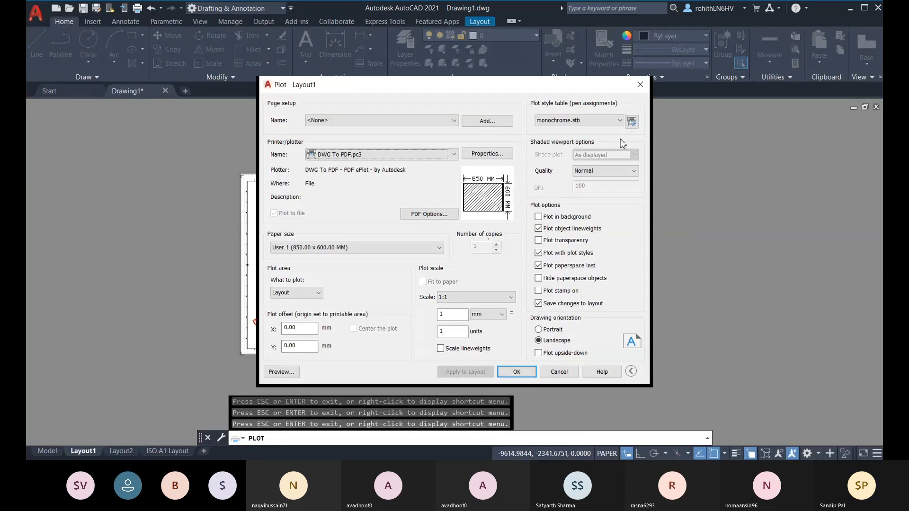
Step: Open the monochrome.stb plot style table for editing and choose Black as the color of Style 1
click(597, 120)
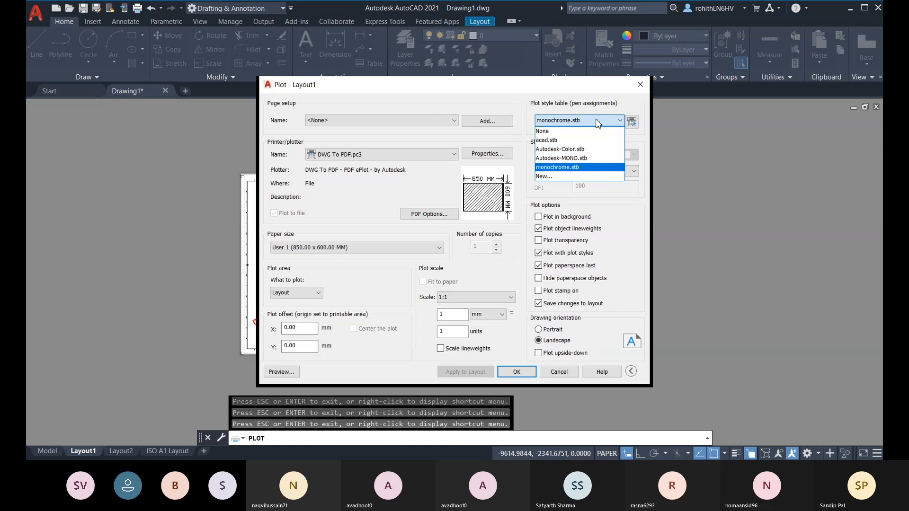
click(570, 167)
click(632, 121)
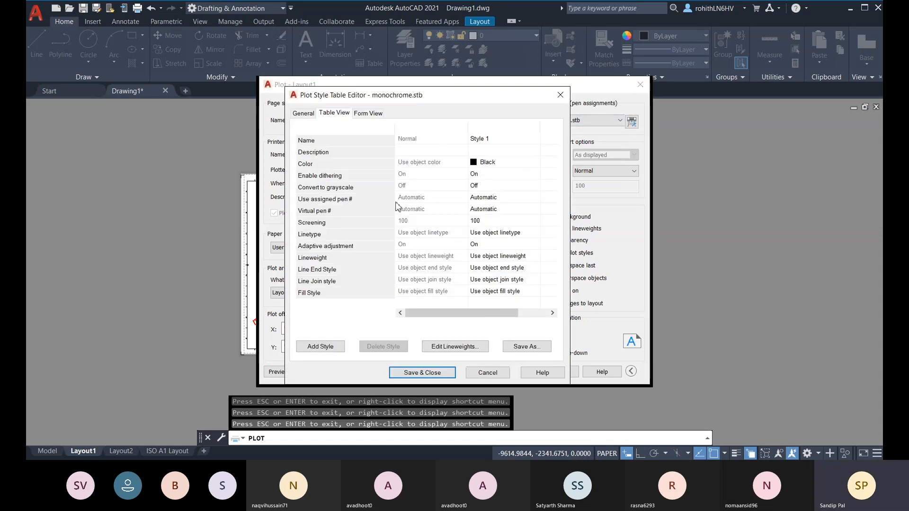
click(485, 165)
click(520, 162)
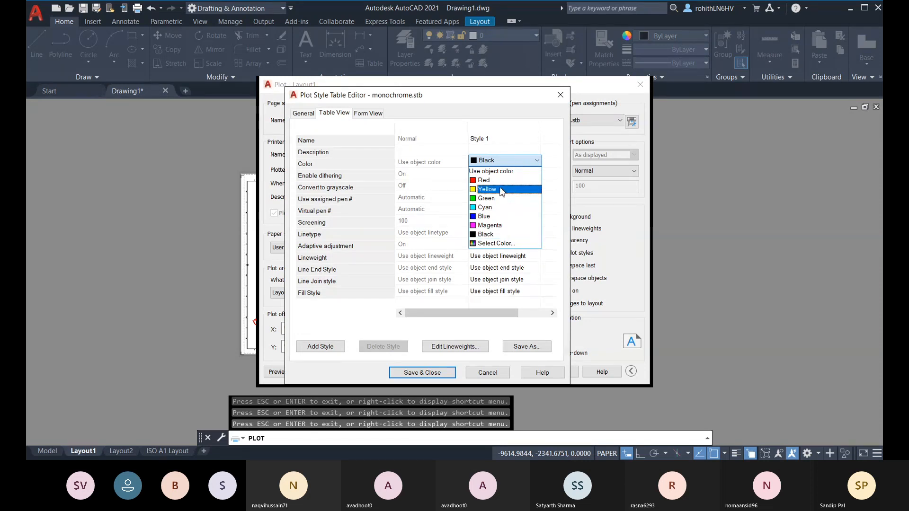
click(495, 234)
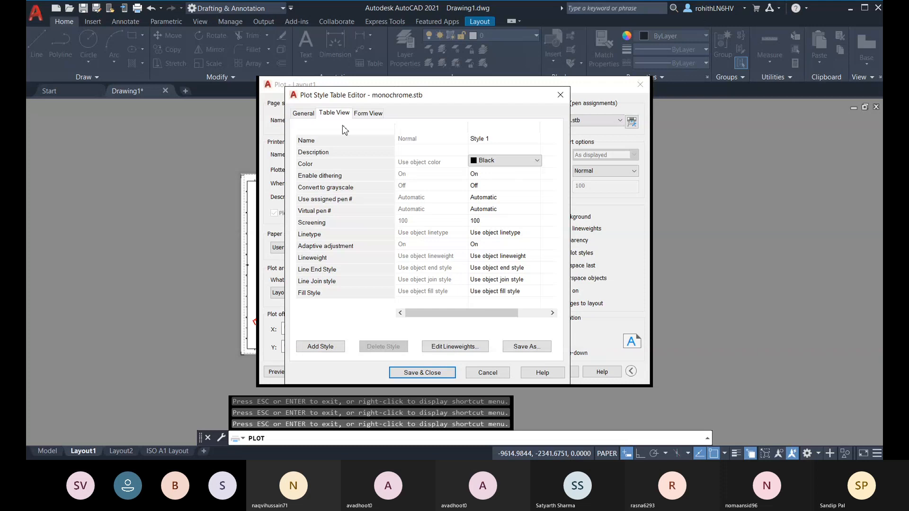
Step: Turn grayscale on for Style 1 in the form view of monochrome.stb and save the plot style table
click(368, 113)
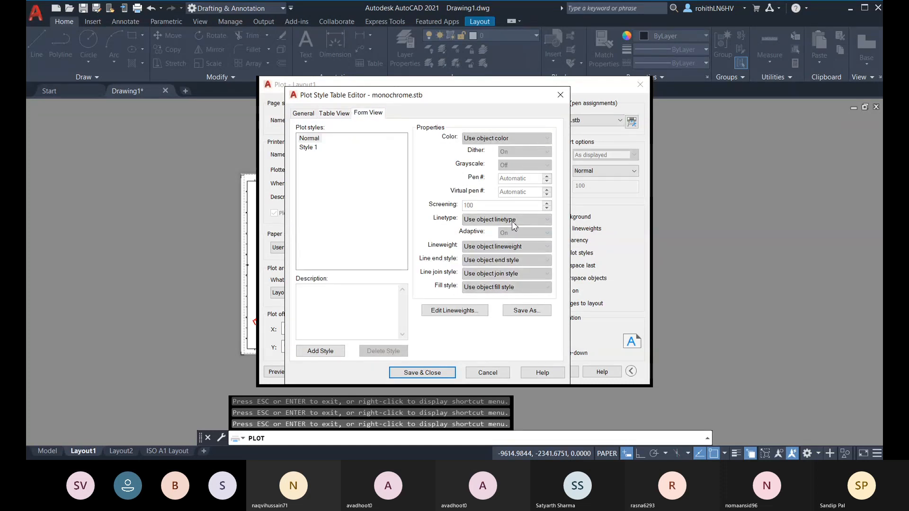
click(312, 149)
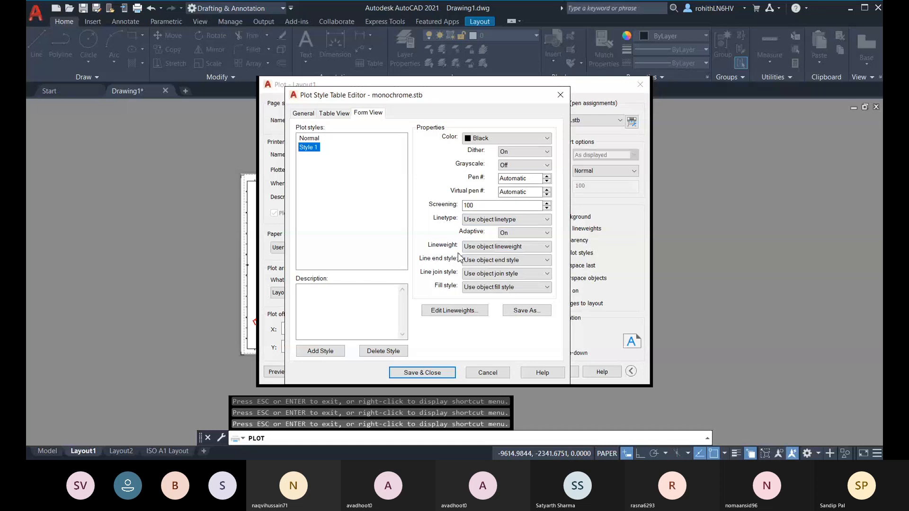
click(524, 164)
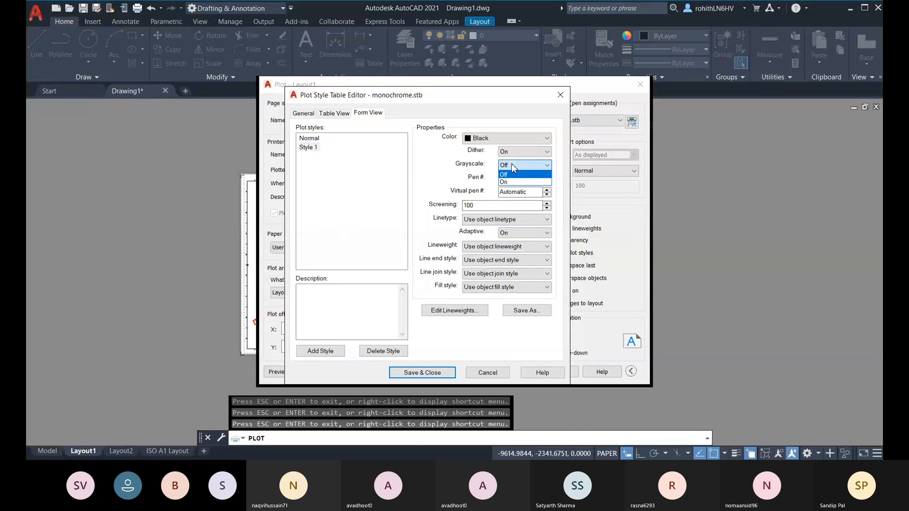
click(513, 183)
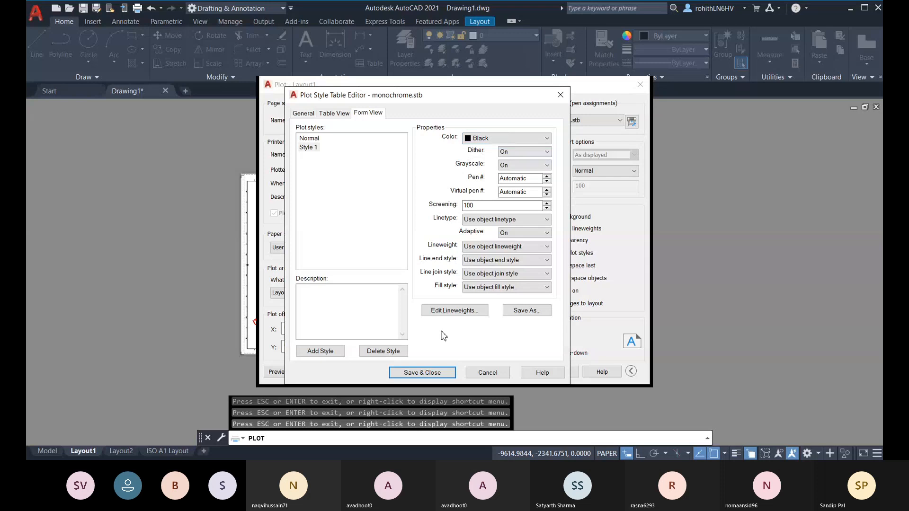
click(425, 373)
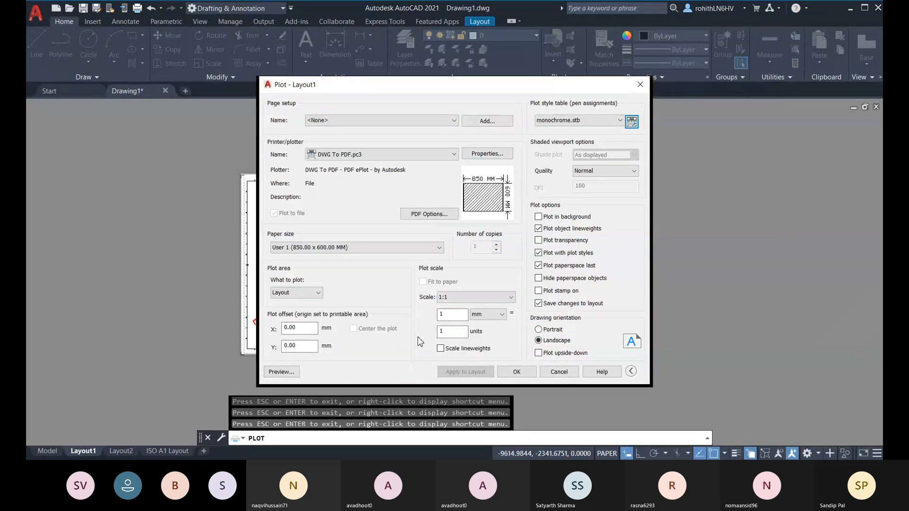
Step: Preview the plotted sheet again, close the preview and leave the plot settings without plotting
click(276, 372)
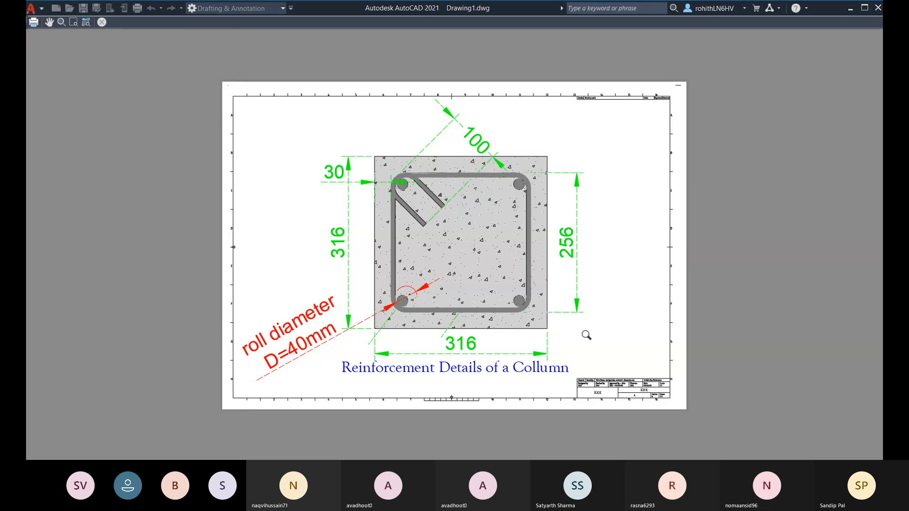
click(102, 22)
click(560, 372)
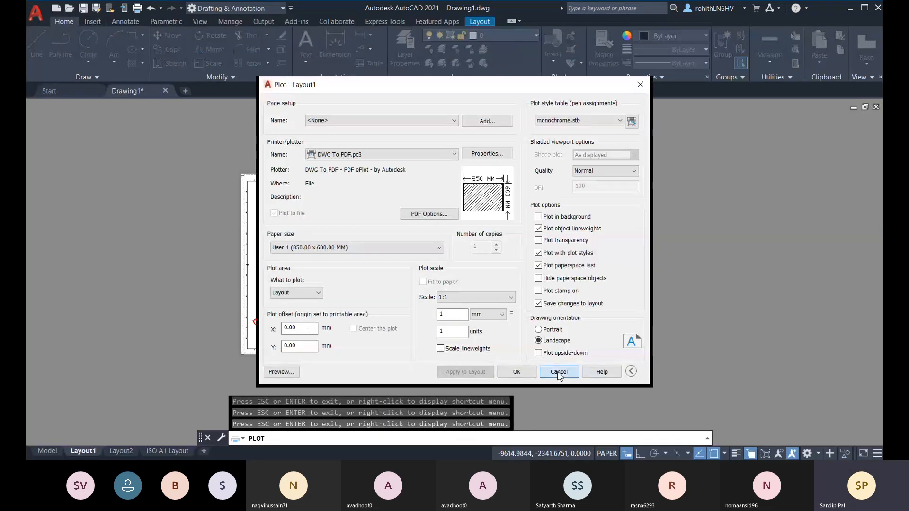
Step: Try to transfer the reinforcement drawing from Layout1 to model space with the CHSPACE command
scroll(483, 308, down, 5)
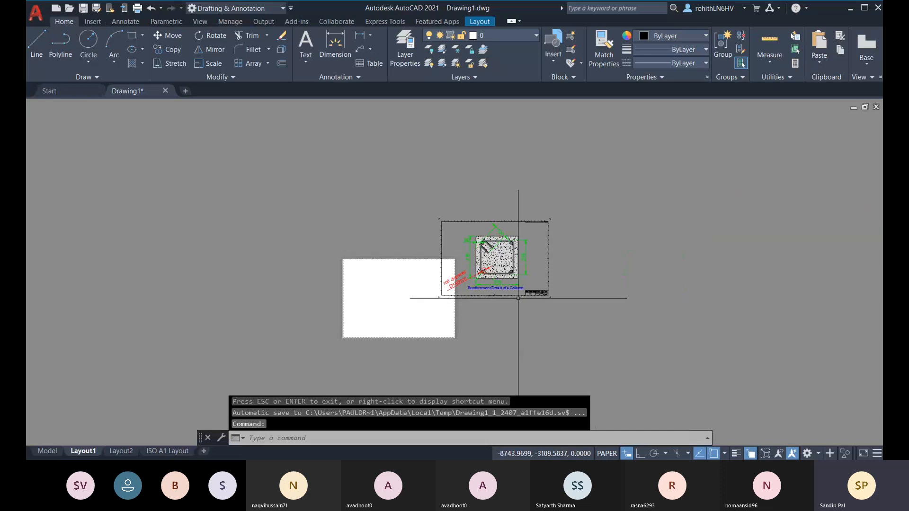
click(397, 183)
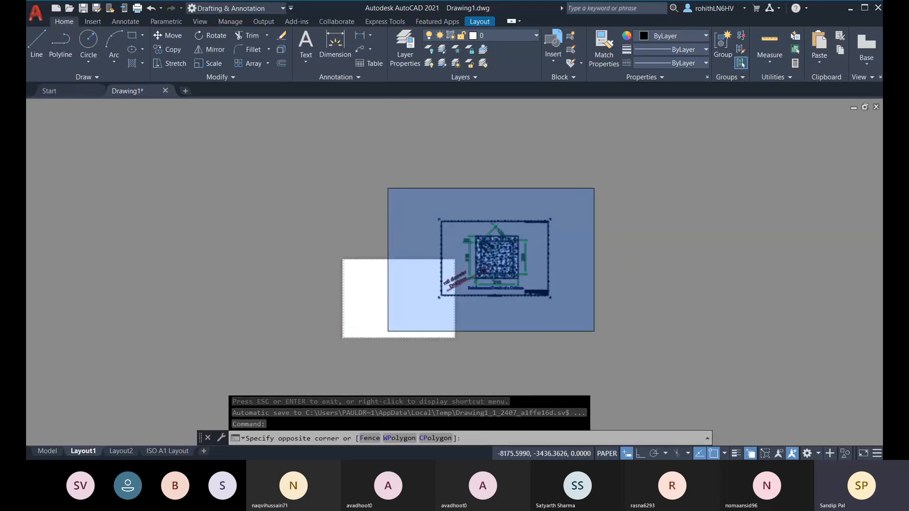
click(595, 333)
scroll(533, 319, up, 2)
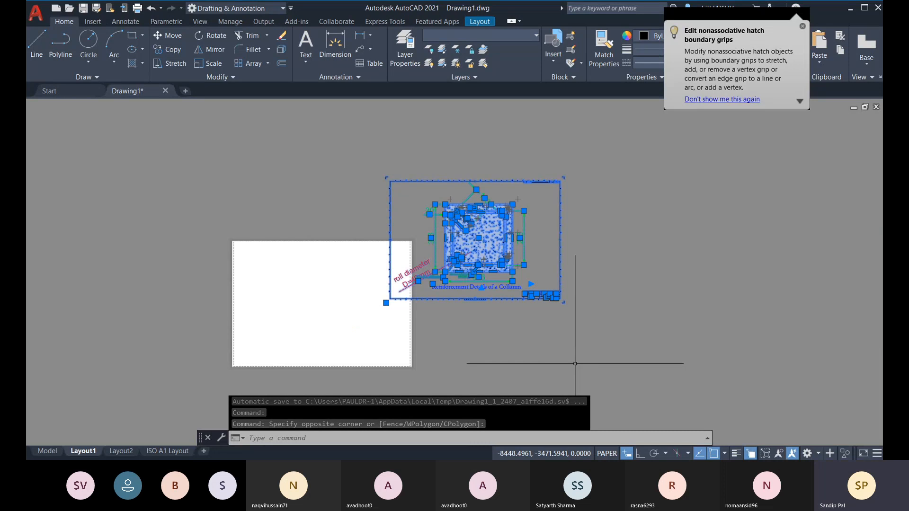
key(Escape)
key(Escape)
text(CHA)
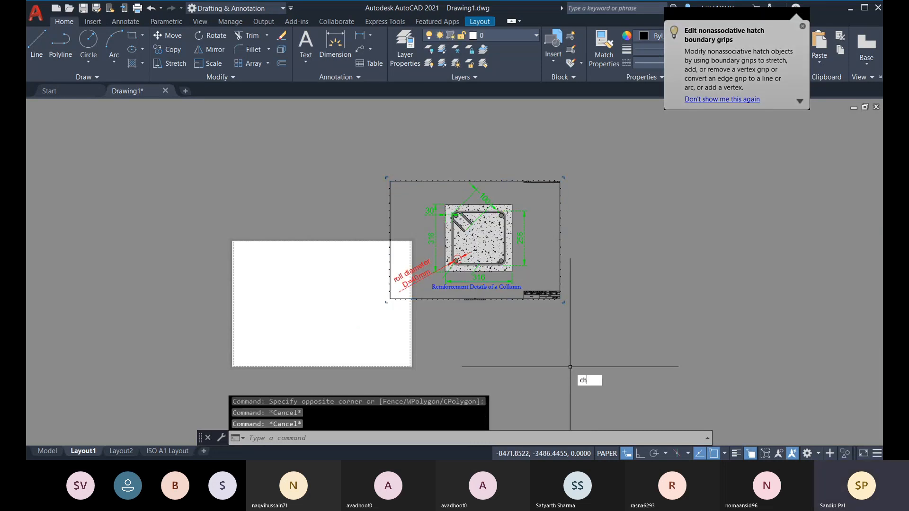
key(BackSpace)
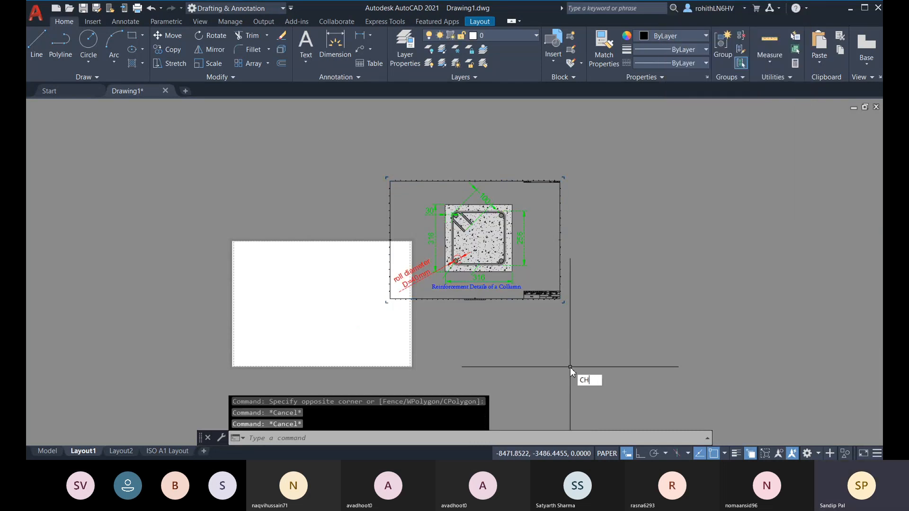
text(SPACE)
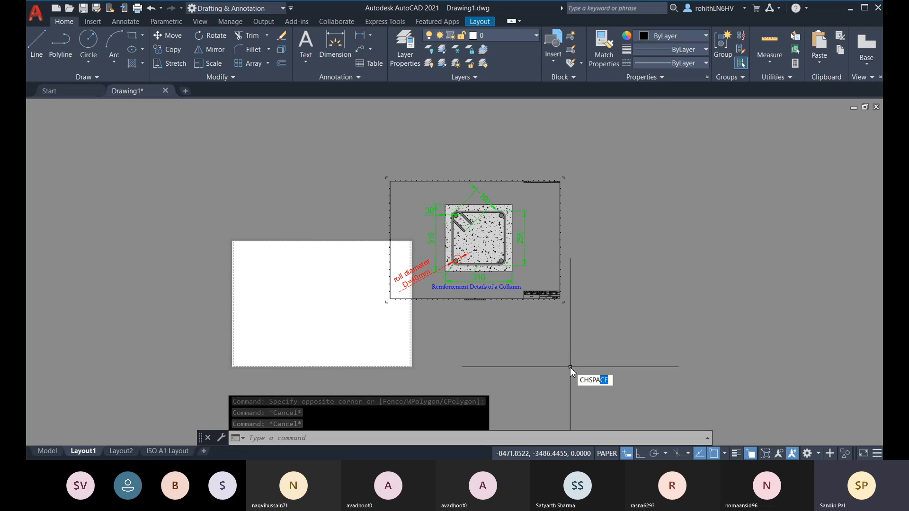
key(Return)
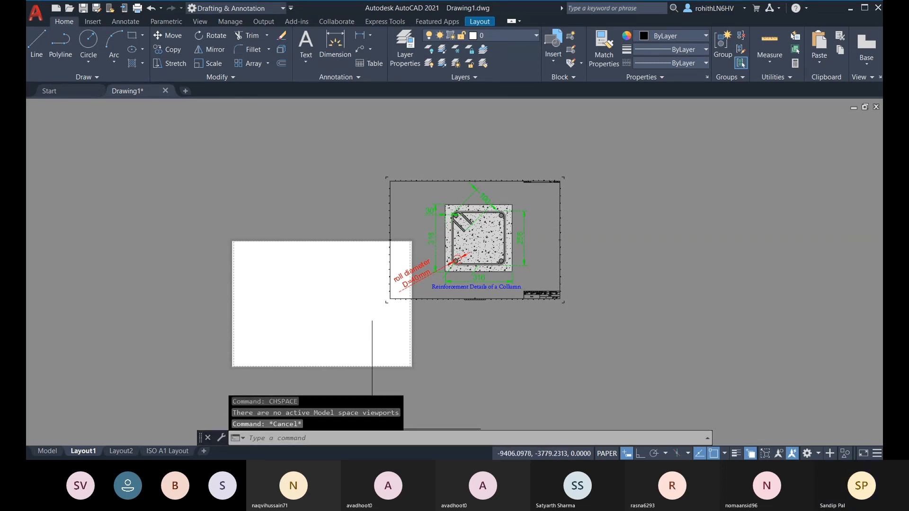
key(Escape)
key(Escape)
Step: Copy the whole reinforcement drawing with its sheet border from Layout1 to the clipboard
click(367, 156)
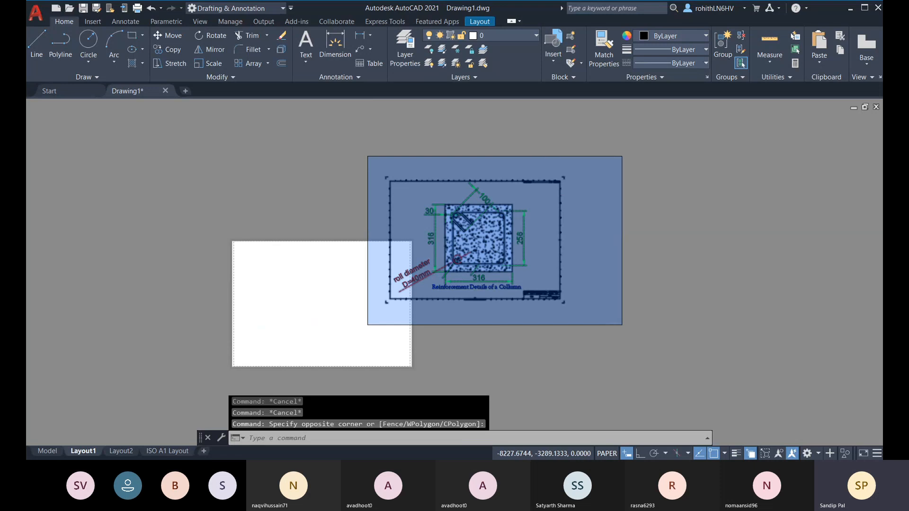
click(621, 329)
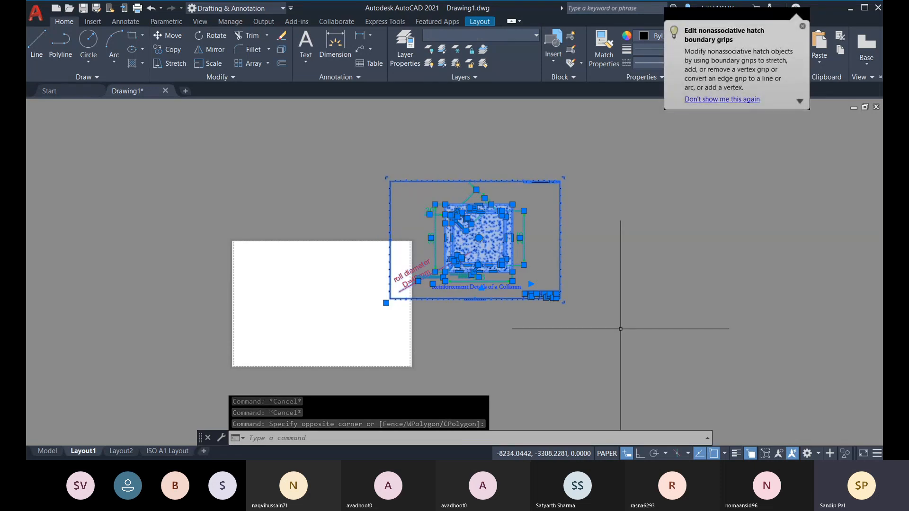
key(ctrl+c)
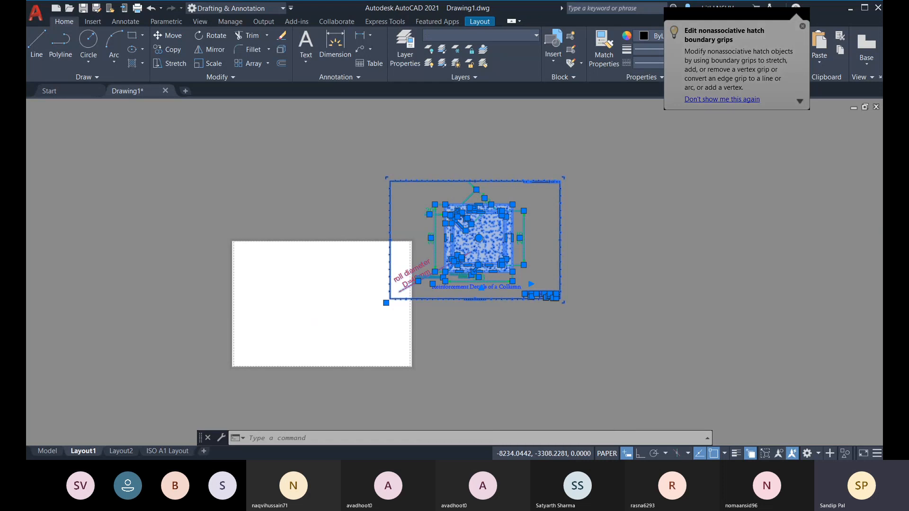
Step: Paste the copied drawing and border into model space with the insertion point at 0,0
click(47, 451)
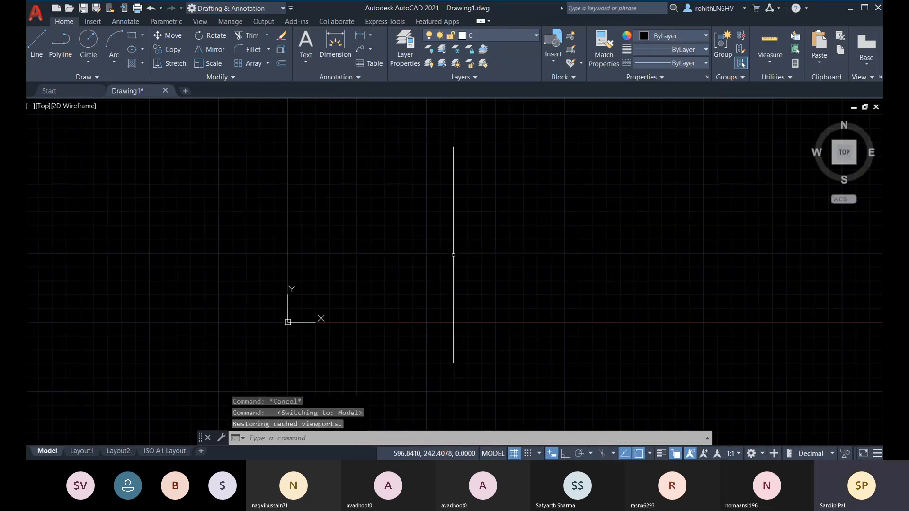
key(ctrl+v)
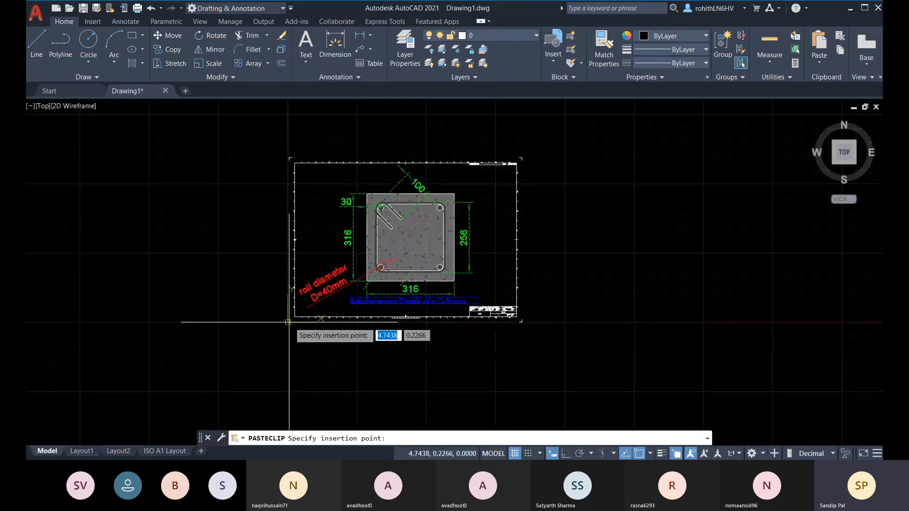
text(0)
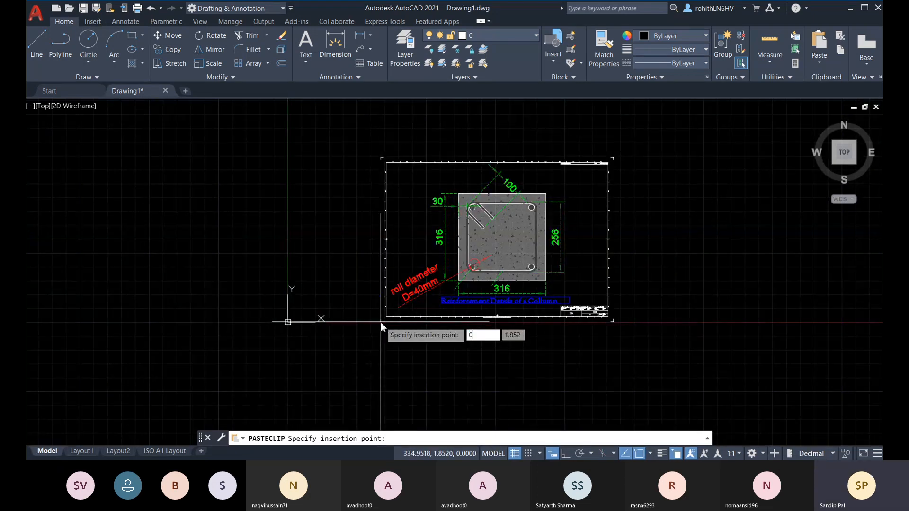
key(Tab)
text(0)
key(Return)
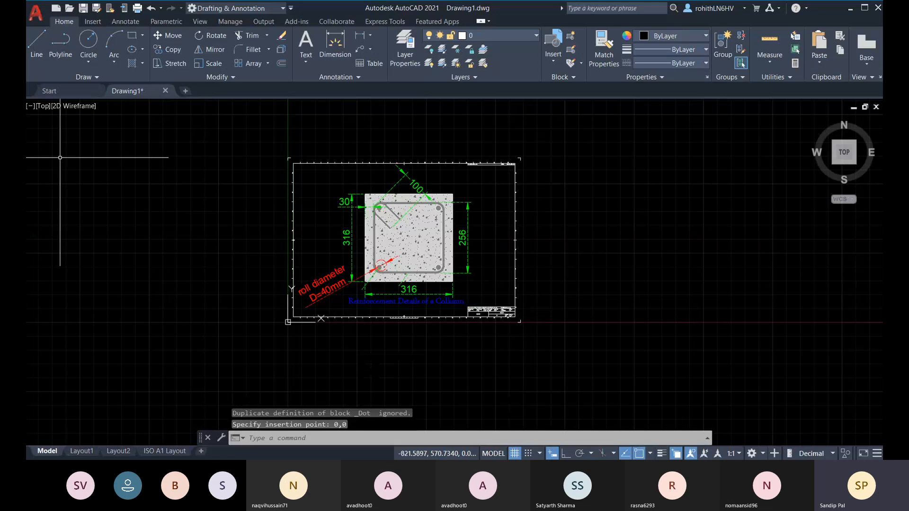
Step: Delete the original reinforcement drawing and its sheet border from Layout1, leaving the copy in model space
key(Escape)
click(80, 452)
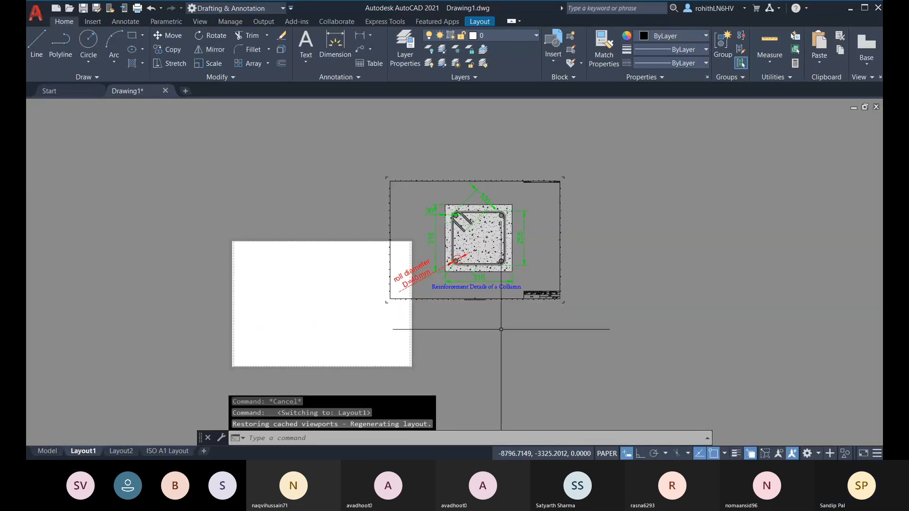
click(342, 151)
click(579, 345)
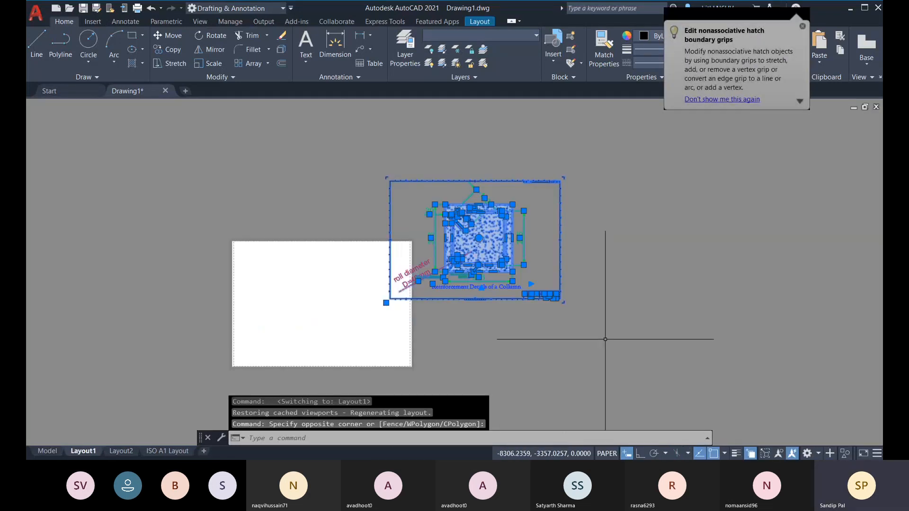
key(Delete)
middle_drag(383, 349, 496, 321)
scroll(420, 322, up, 2)
scroll(464, 338, down, 1)
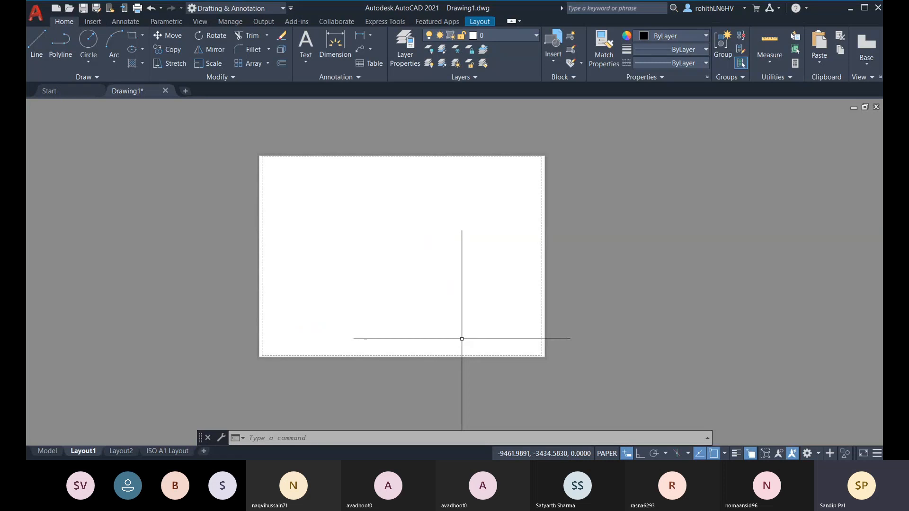
Step: Draw a trial circle on the blank Layout1 sheet and erase it again
click(88, 45)
click(382, 241)
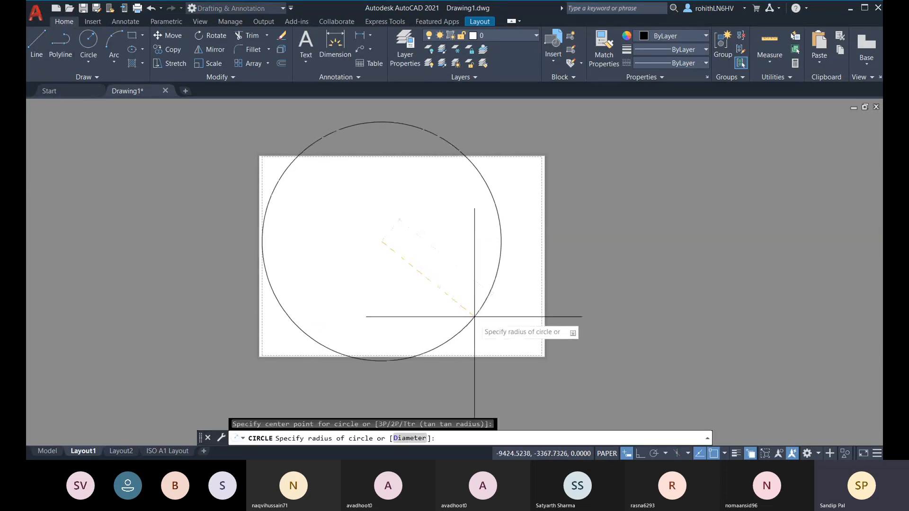
click(441, 298)
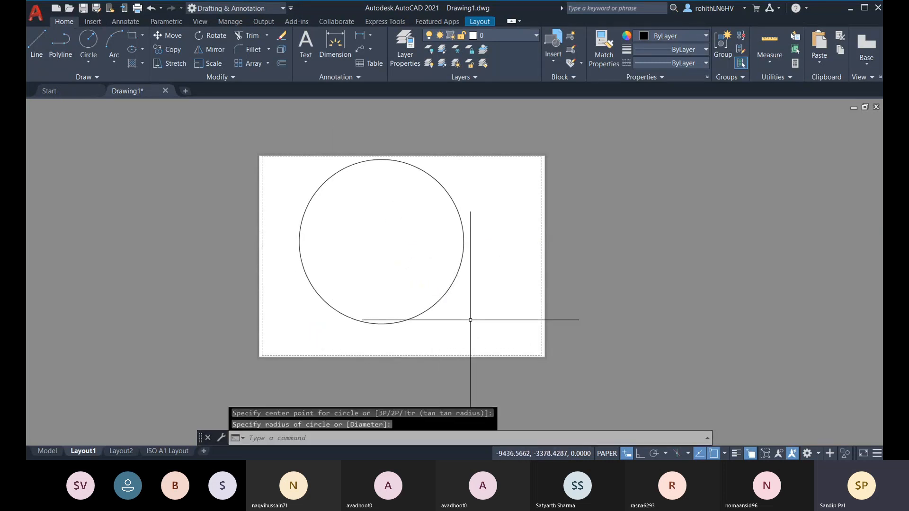
click(443, 299)
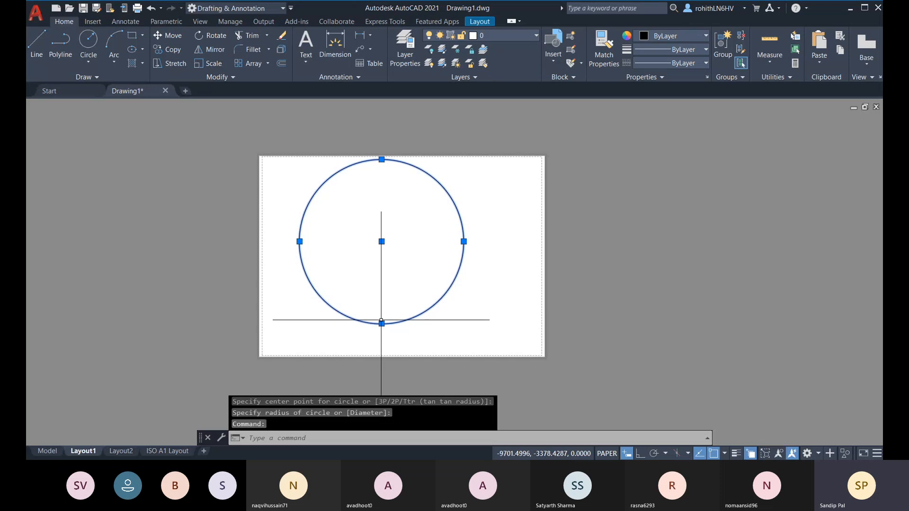
key(Delete)
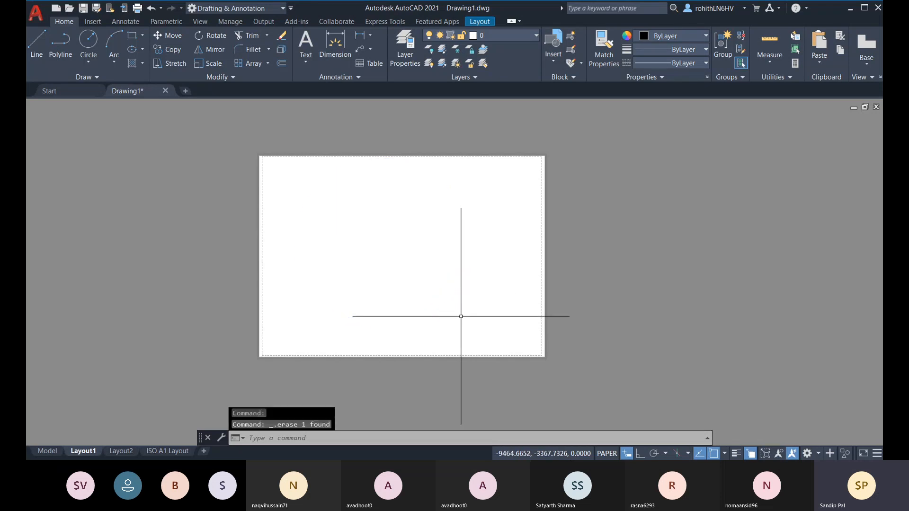
Step: Draw an ellipse from its centre on the Layout1 sheet, nearly filling it, with a vertical half-axis of about 295 units
click(142, 49)
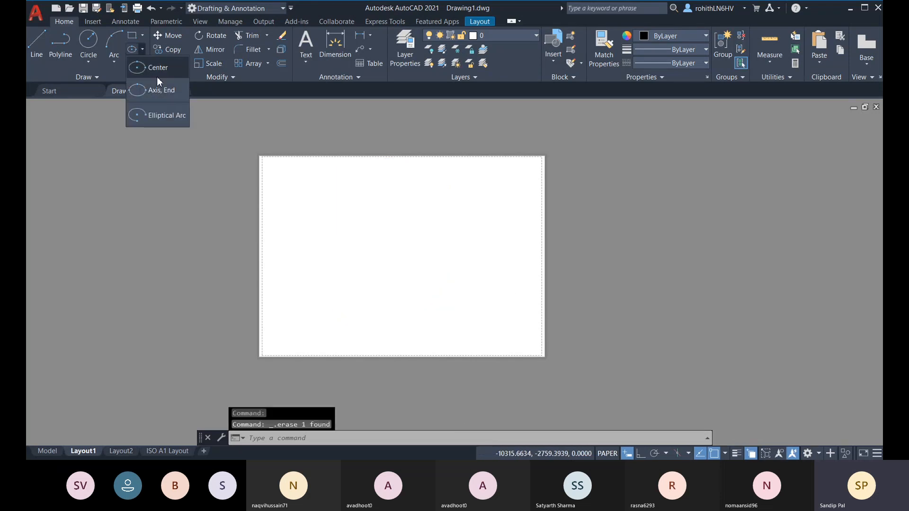
click(158, 75)
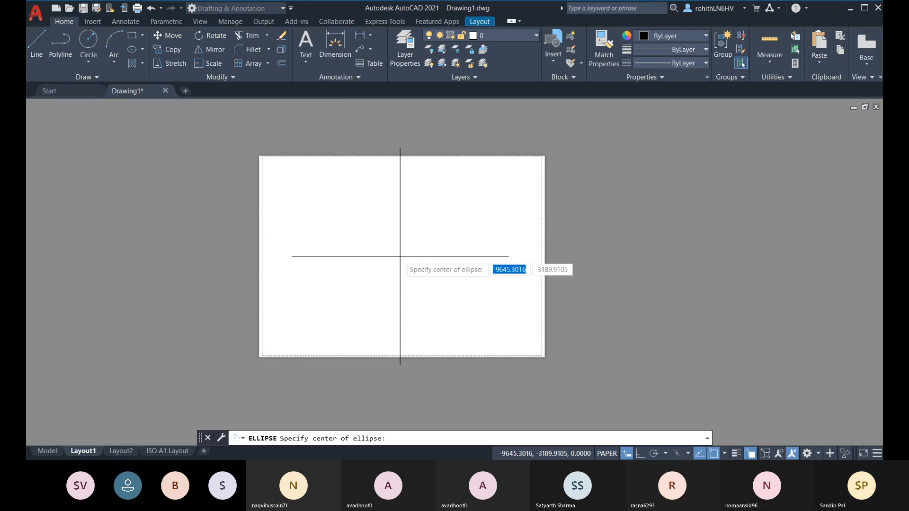
click(400, 256)
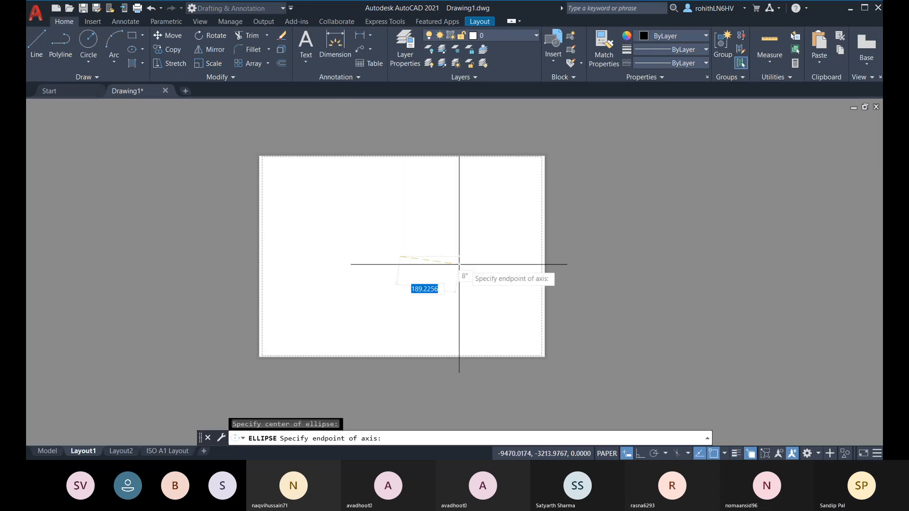
click(543, 257)
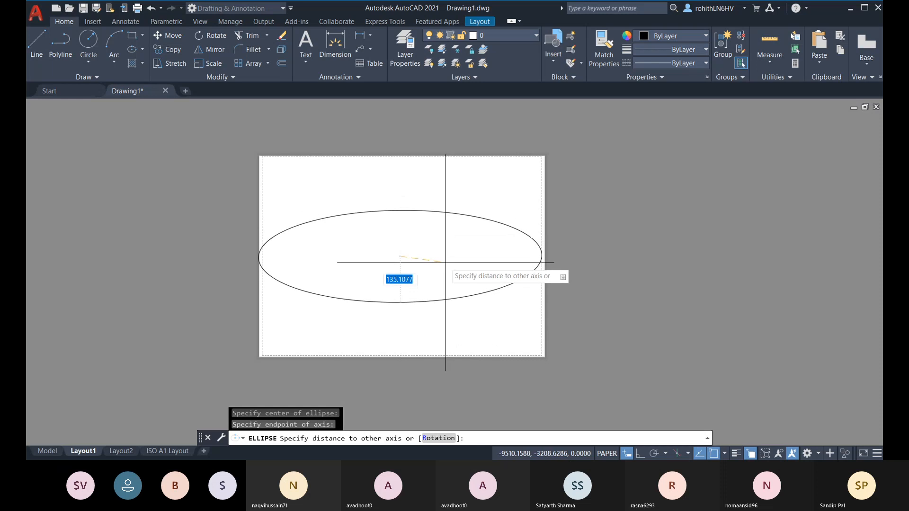
click(393, 159)
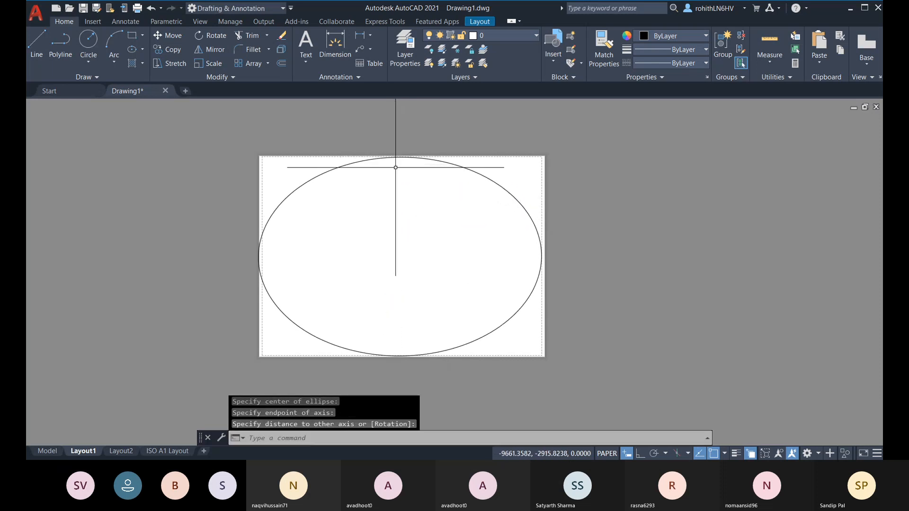
middle_drag(317, 283, 329, 277)
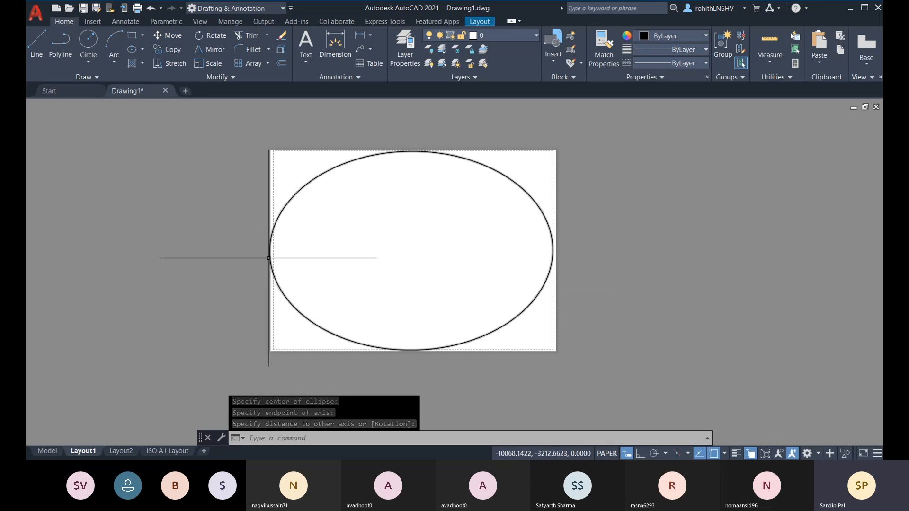
Step: Stretch the ellipse's horizontal half-axis to about 408 units at the printable margin and shift its centre slightly on the sheet
click(270, 251)
click(270, 251)
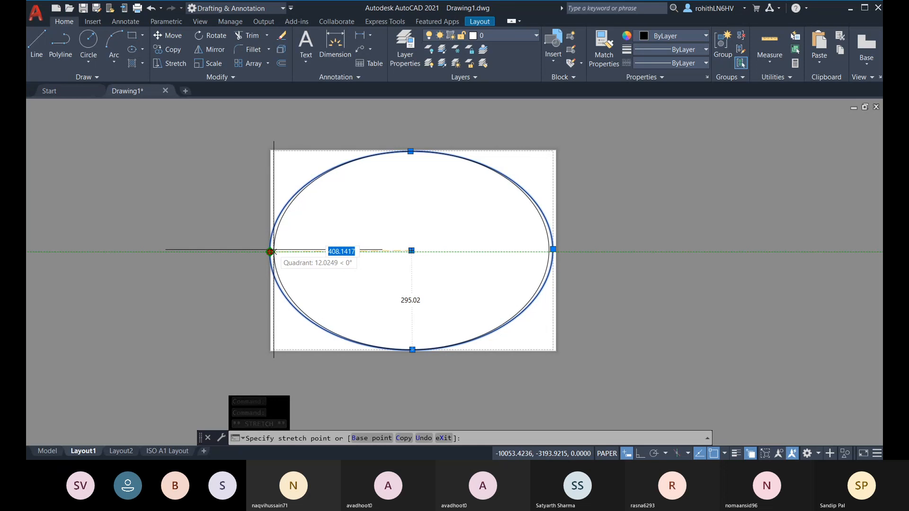
click(274, 250)
click(411, 250)
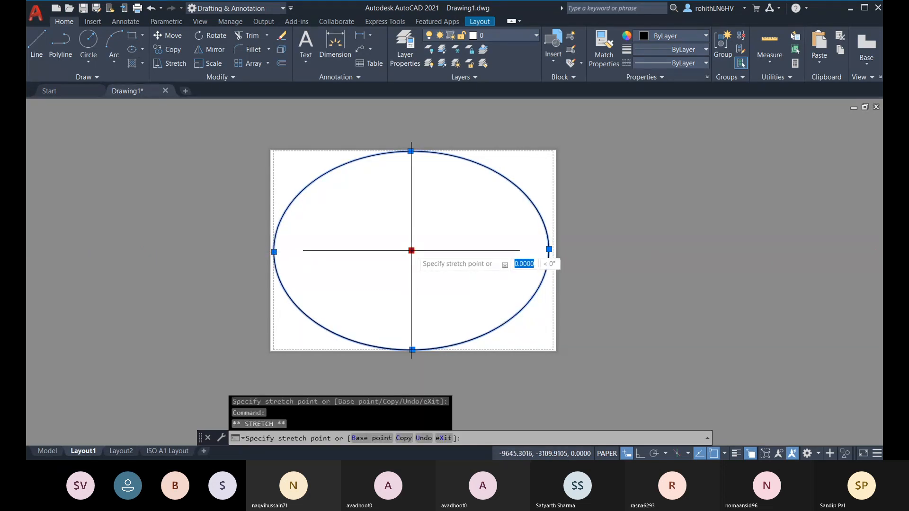
scroll(412, 251, up, 2)
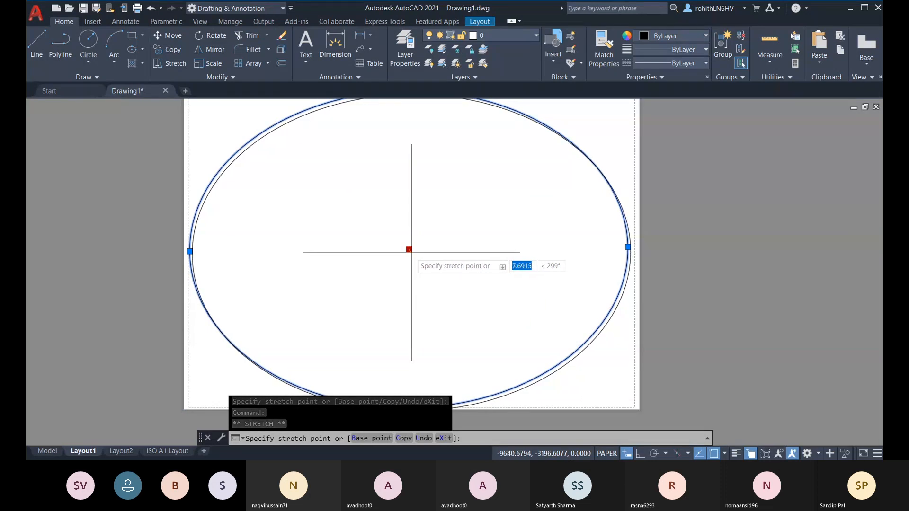
click(411, 253)
middle_drag(405, 275, 409, 262)
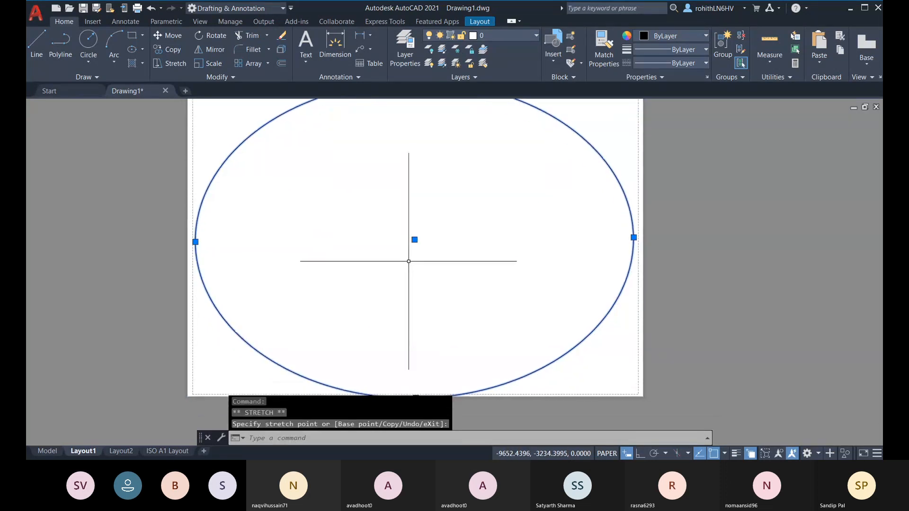
click(415, 240)
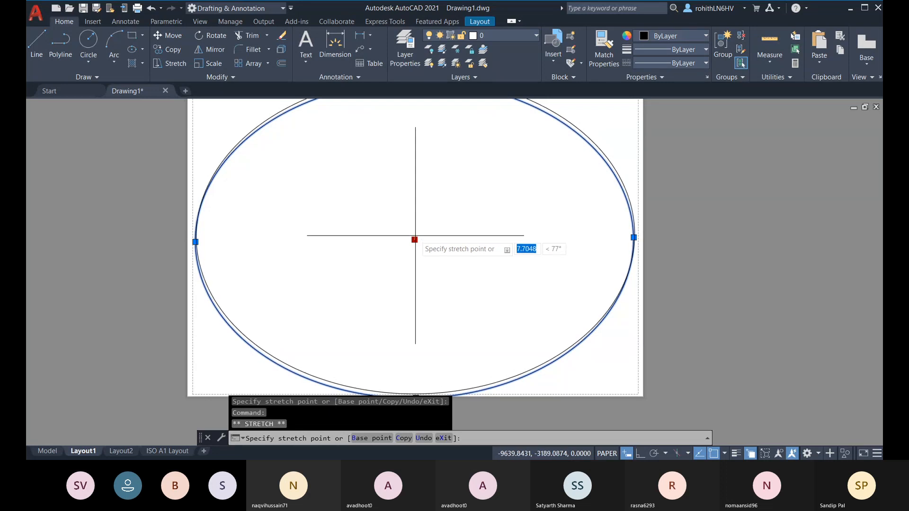
key(Escape)
key(Escape)
middle_drag(430, 336, 431, 334)
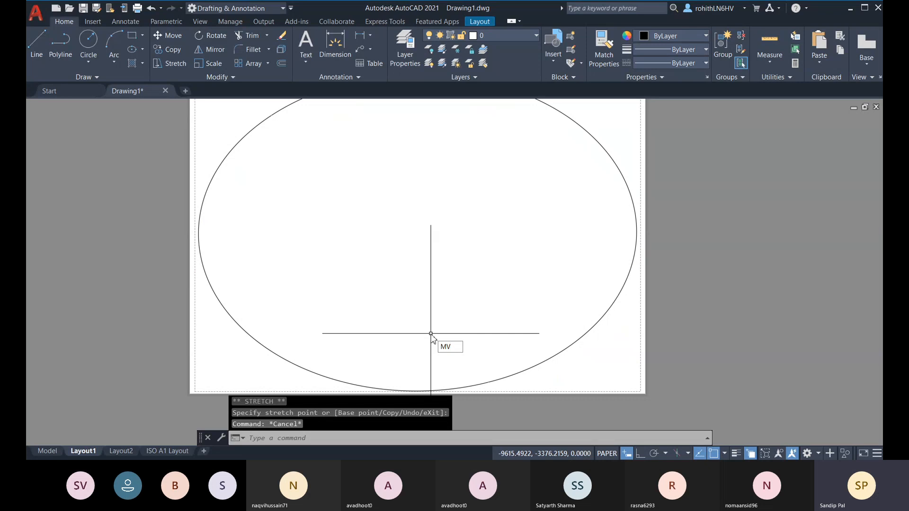
Step: Convert the ellipse into a clipped layout viewport with the MVIEW command's Object option
key(Return)
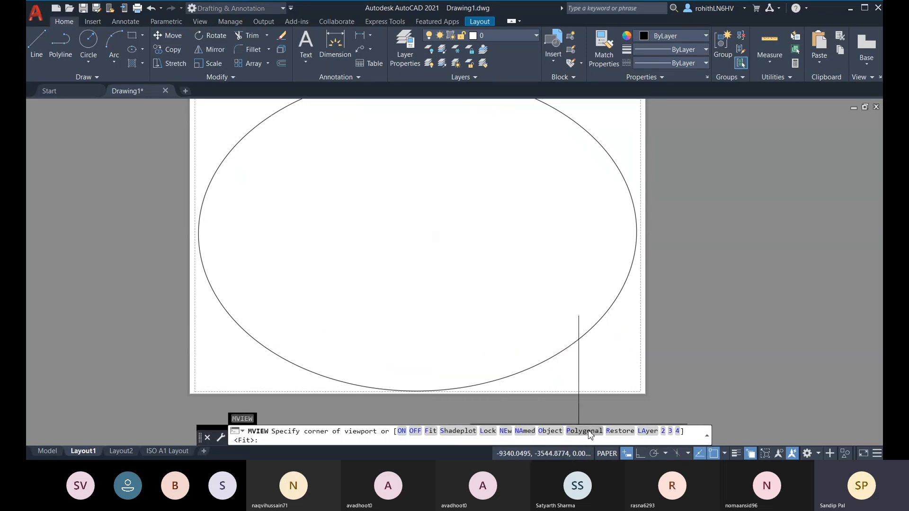
click(550, 436)
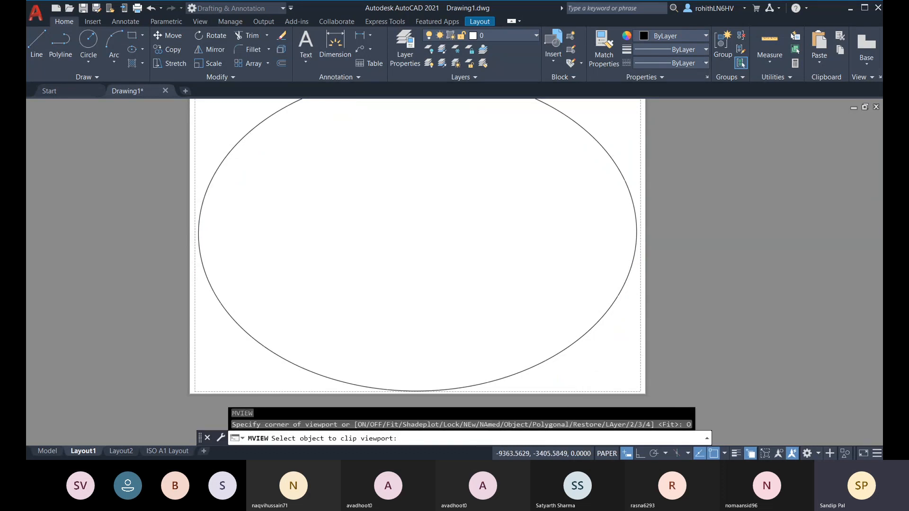
click(563, 352)
scroll(534, 280, down, 2)
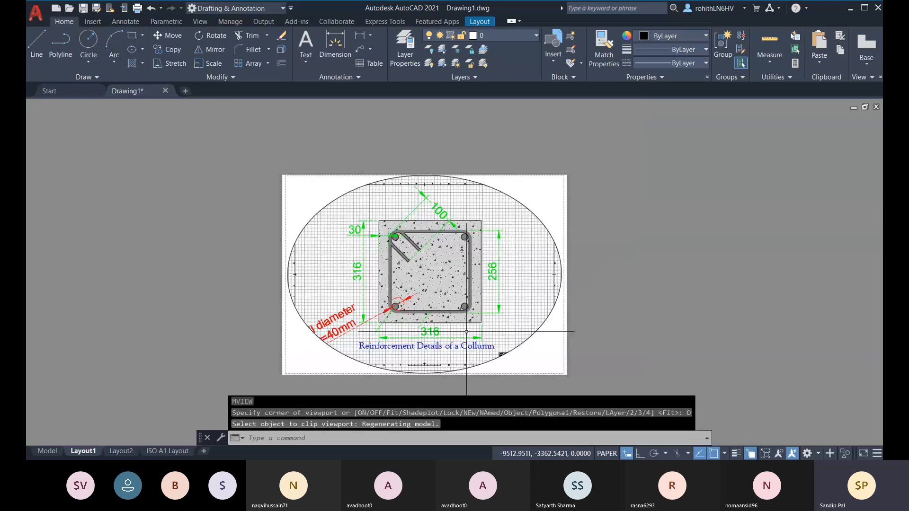
Step: Select and erase the elliptical viewport from Layout1, and undo the erasure
click(536, 332)
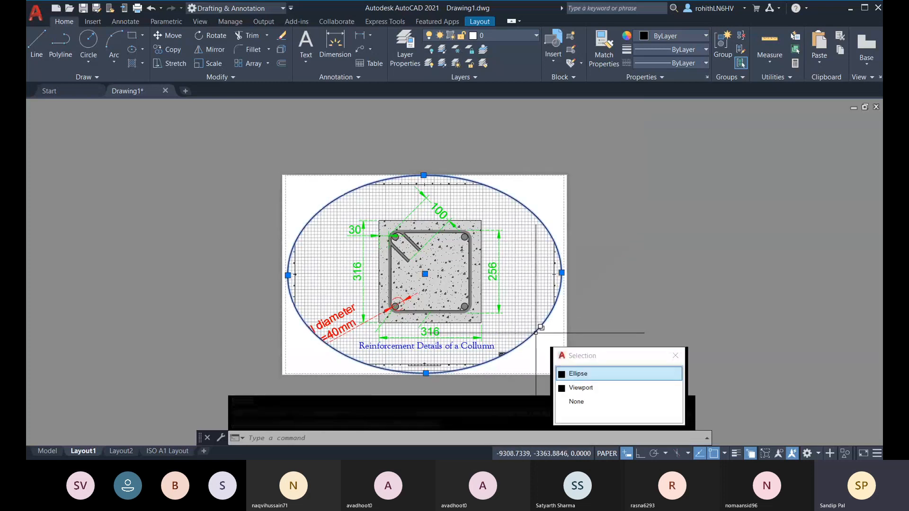
click(598, 387)
key(Escape)
key(Escape)
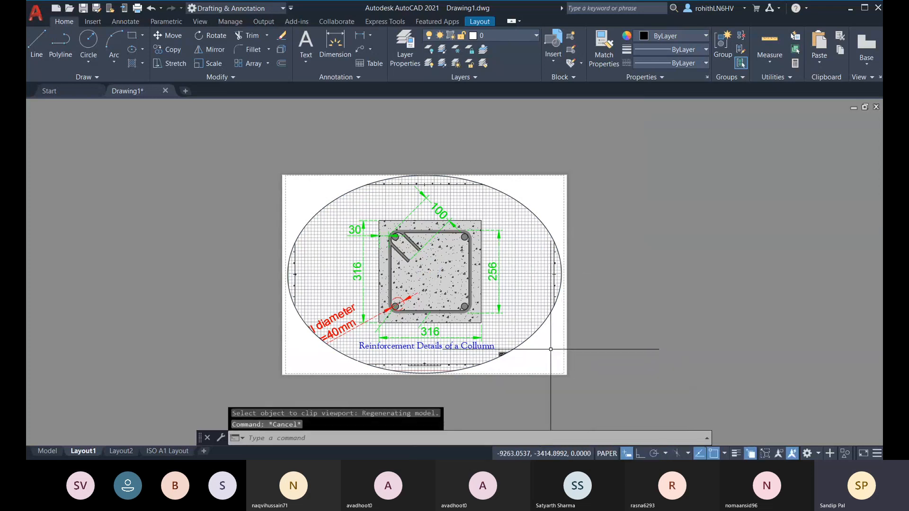
click(544, 322)
click(590, 369)
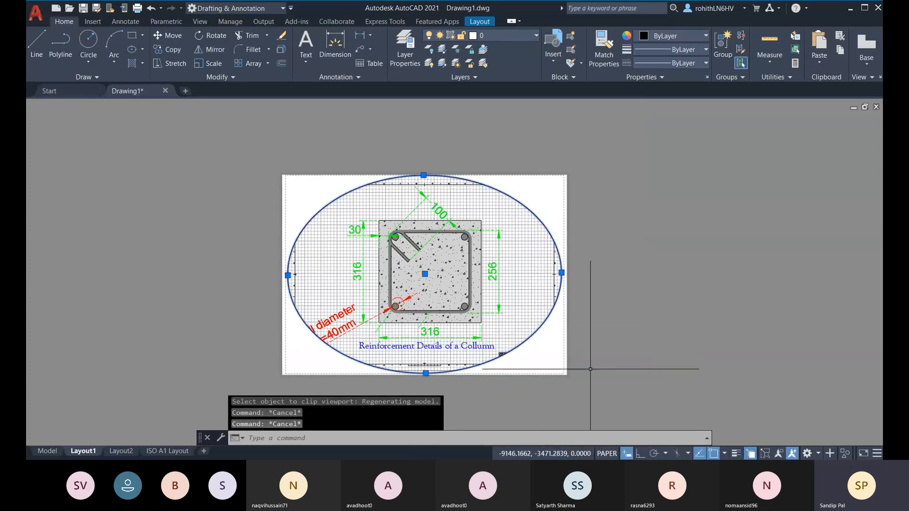
key(Delete)
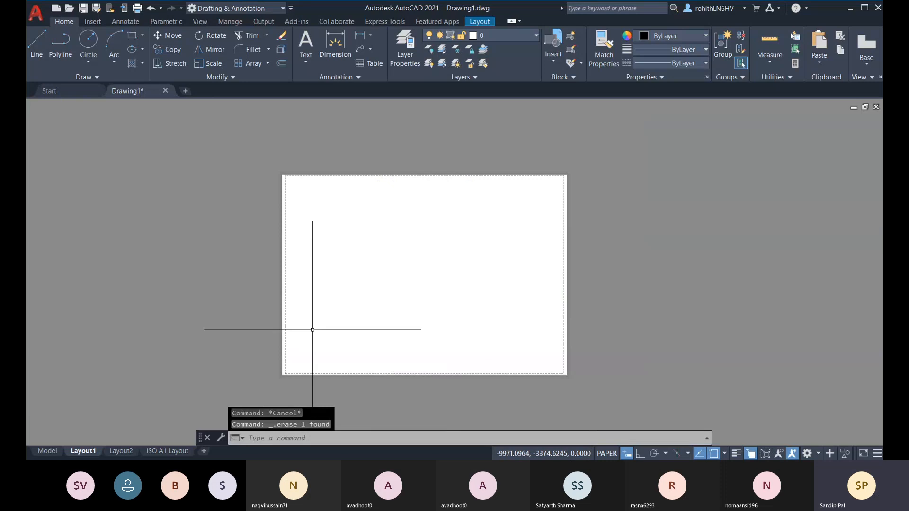
key(ctrl+z)
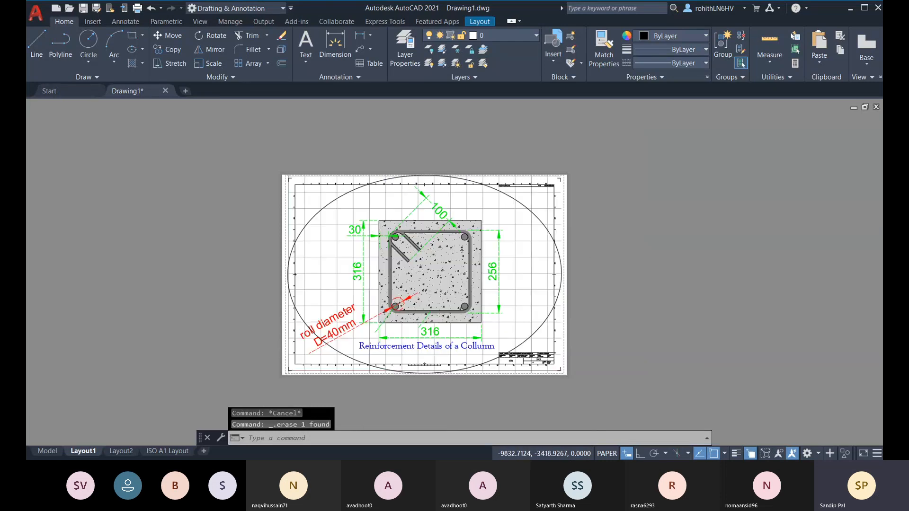
Step: Delete the ellipse together with its viewport from the Layout1 sheet
click(363, 363)
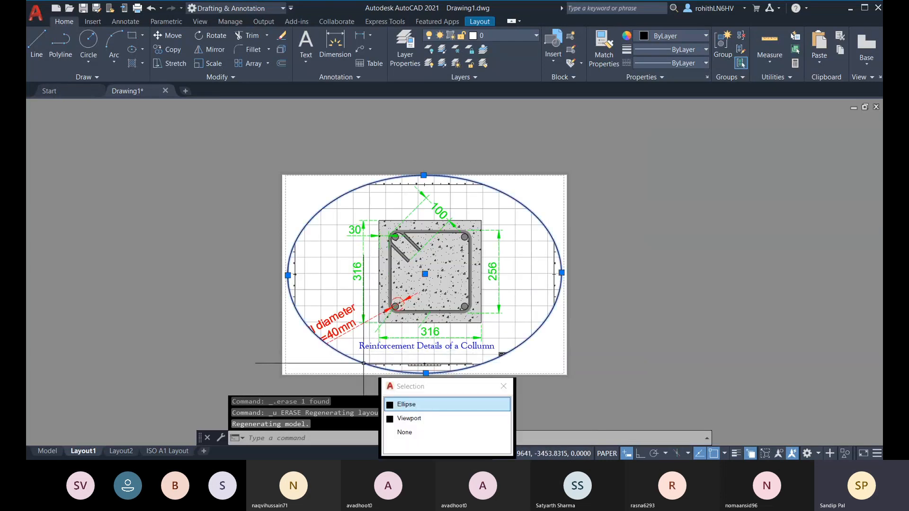
key(Return)
key(Delete)
Step: Create a new viewport on Layout1 with the VIEWPORTS command, using the Fit option to fill the sheet
text(v)
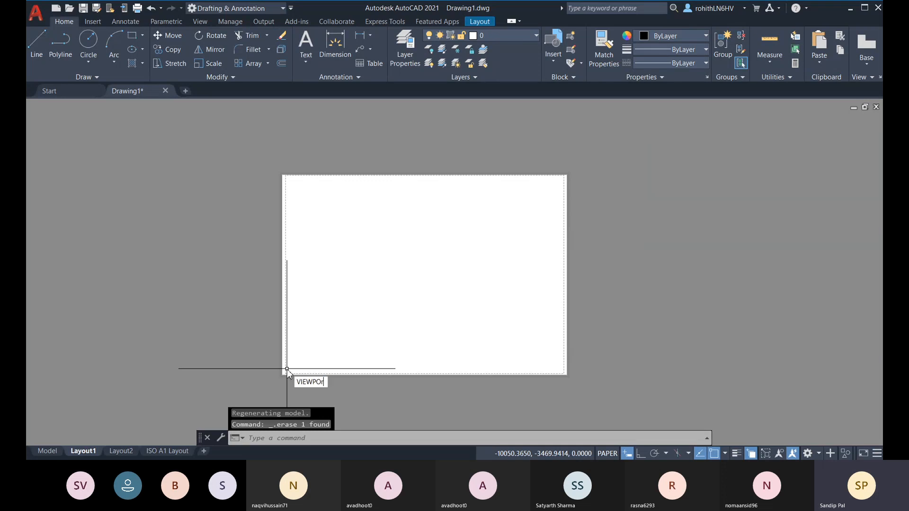
text(iewports)
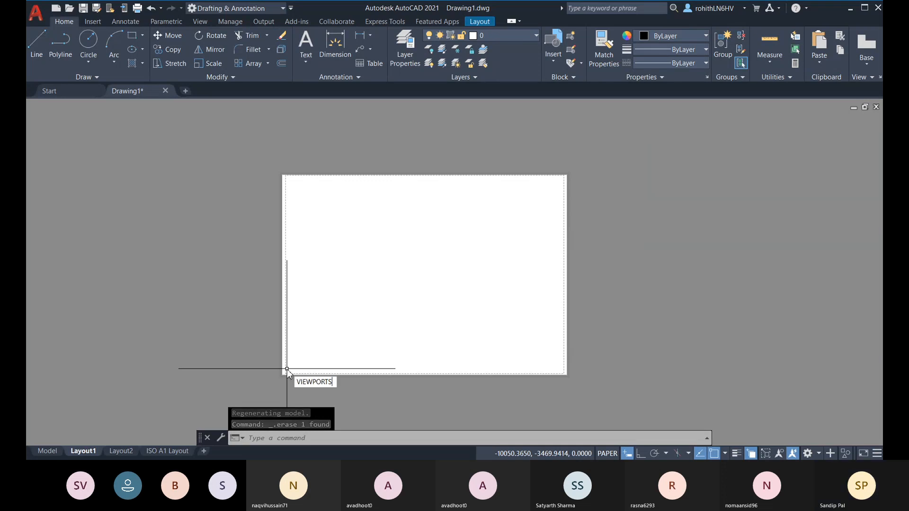
key(Return)
click(462, 356)
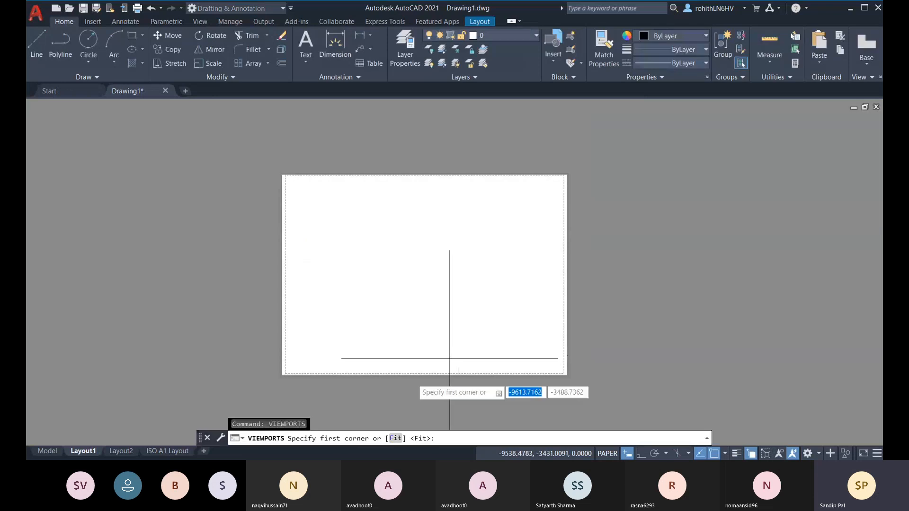
click(396, 438)
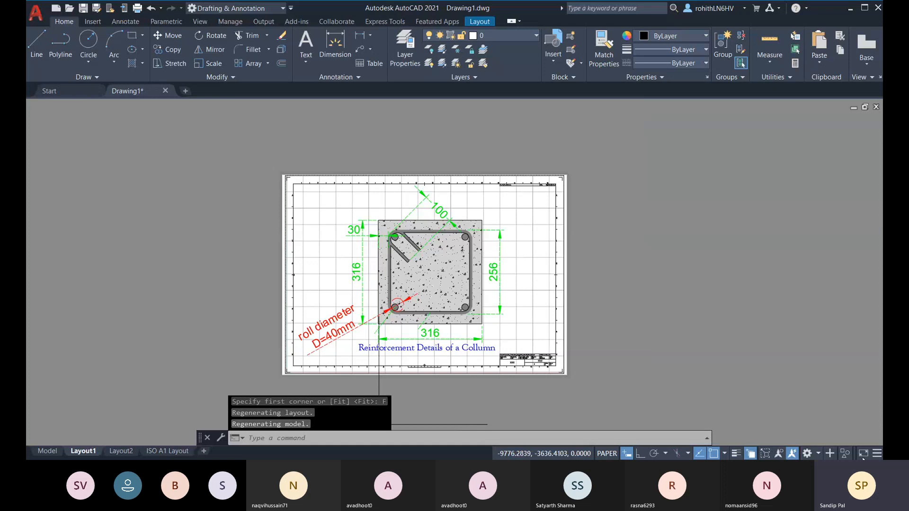
Step: Activate model space inside the fitted Layout1 viewport and turn off its grid display
click(877, 453)
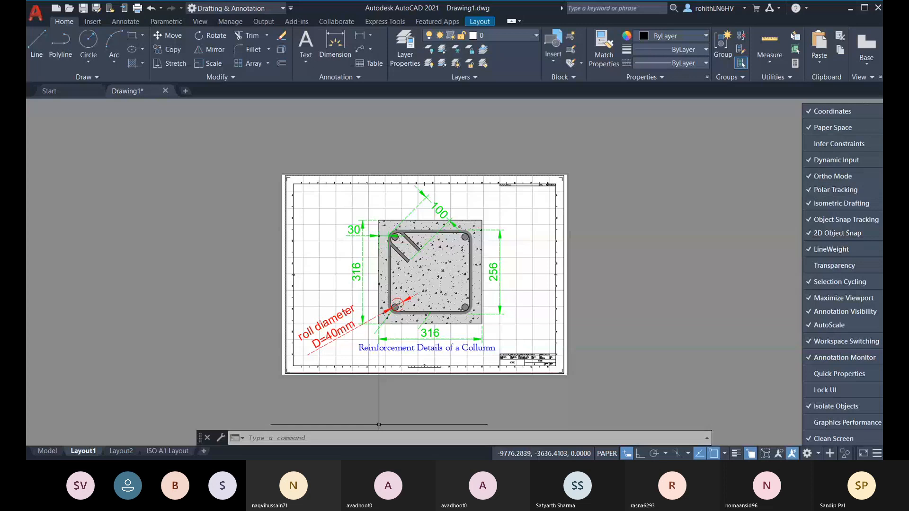
click(432, 445)
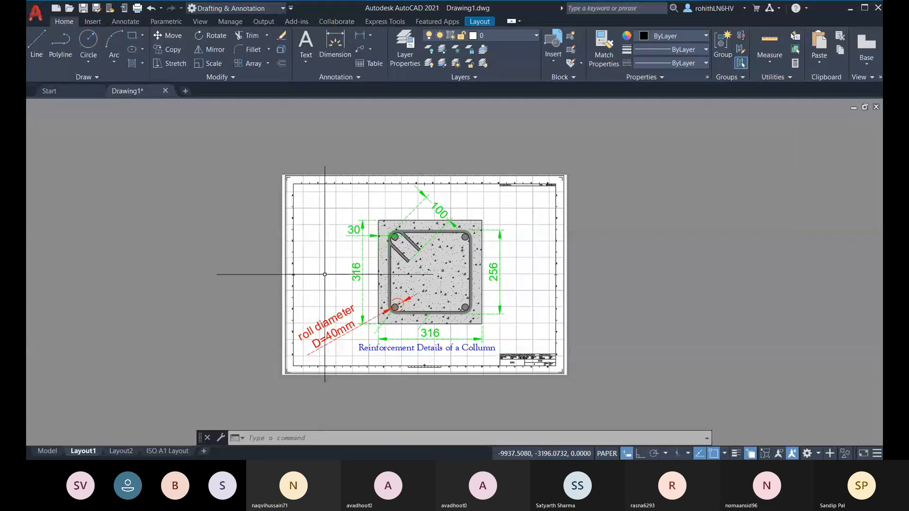
double_click(325, 260)
click(453, 455)
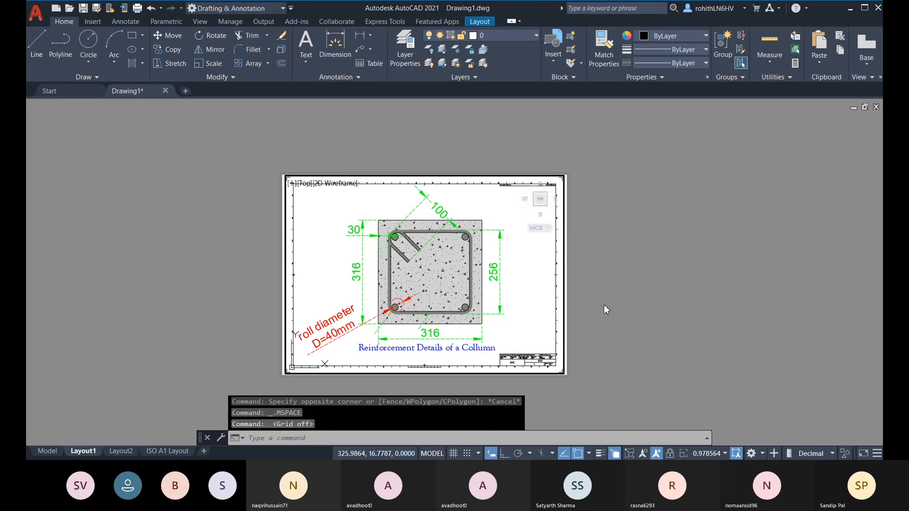
Step: Leave the viewport's model space and return to paper space on Layout1
double_click(515, 169)
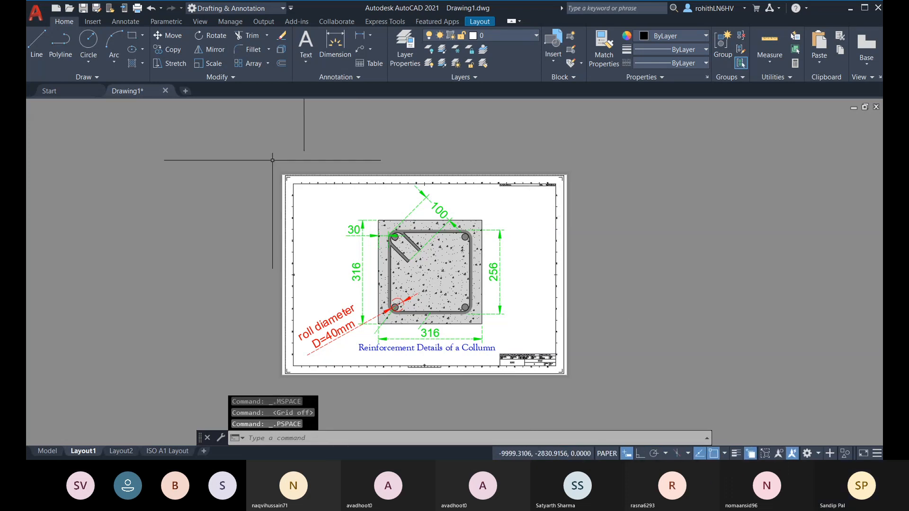
middle_drag(347, 195, 338, 176)
middle_drag(496, 282, 442, 269)
Step: Preview the single-sheet plot of Layout1 with DWG To PDF.pc3, and close the plot settings without plotting
click(137, 8)
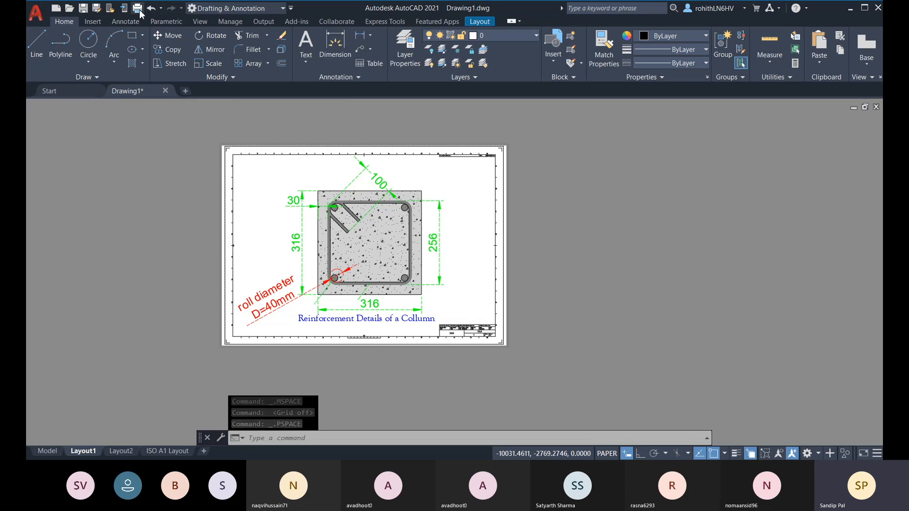
click(409, 268)
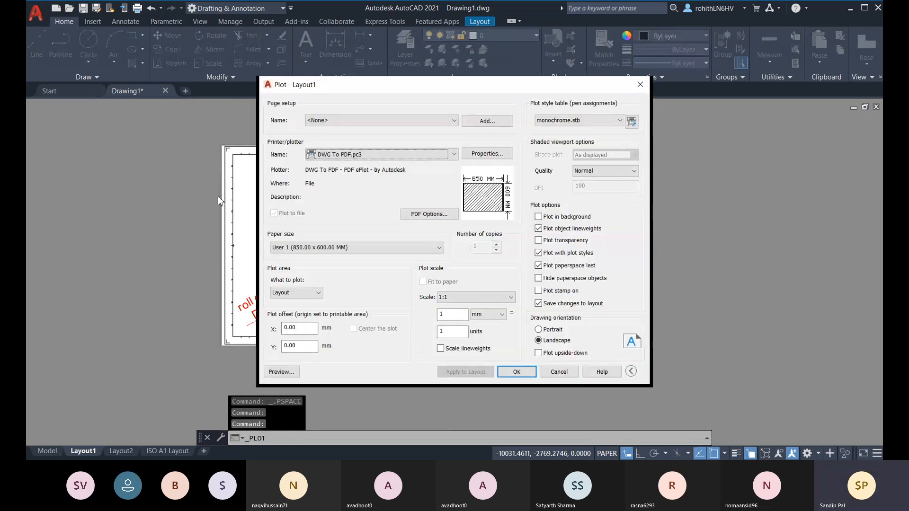
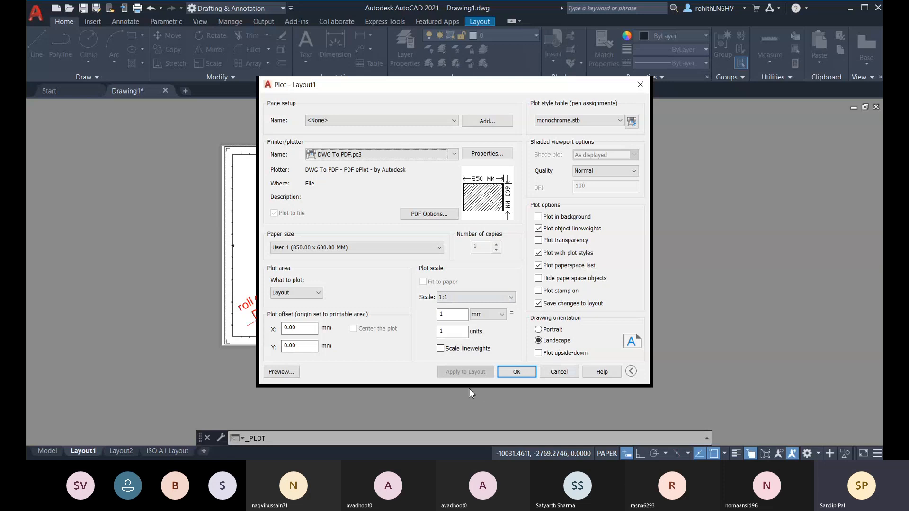
click(291, 373)
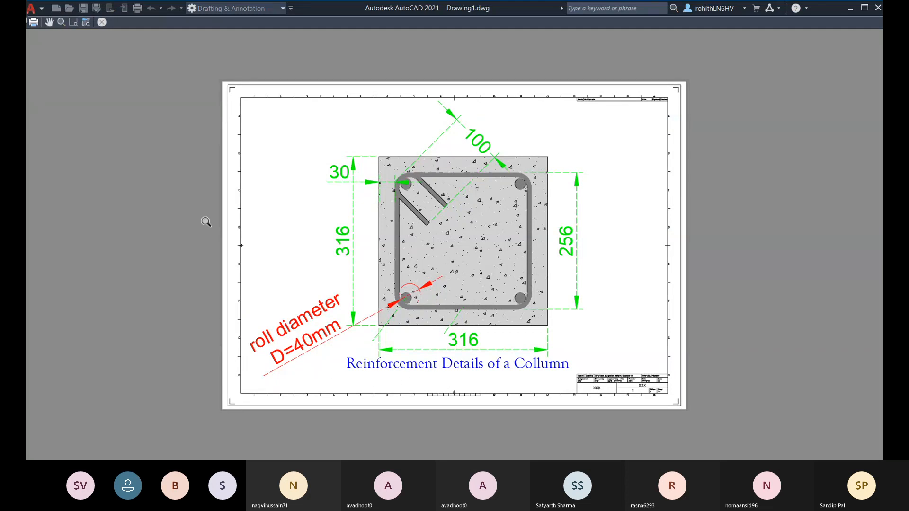
click(102, 22)
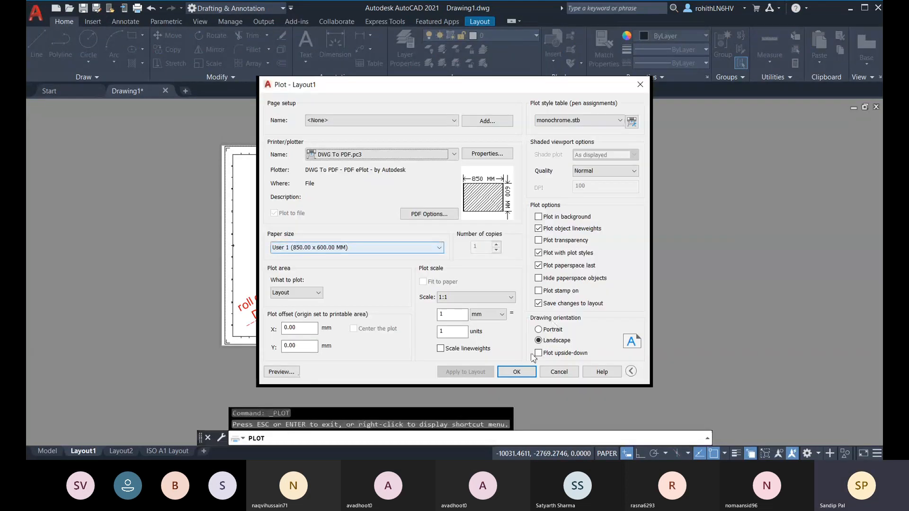
click(555, 371)
middle_drag(176, 238, 203, 239)
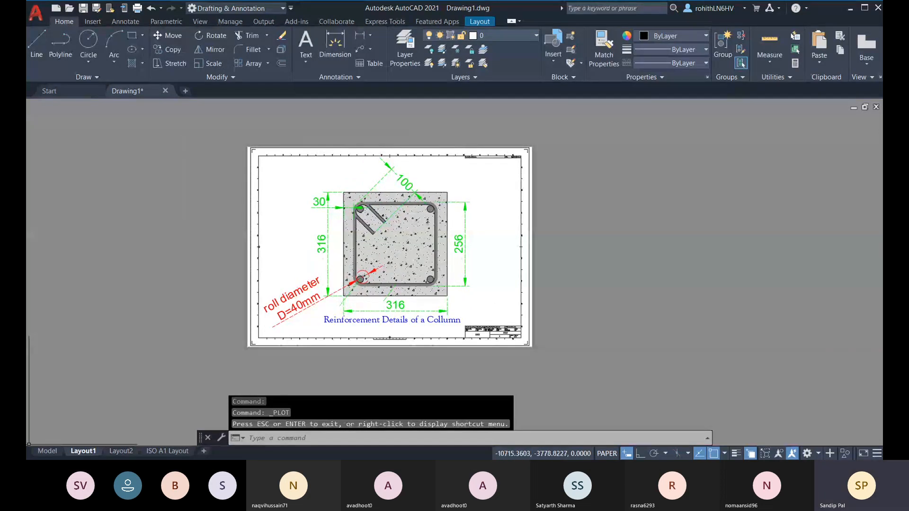
Step: Check which plot styles are available for layers in model space, leave them unassigned, and return to Layout1
click(45, 452)
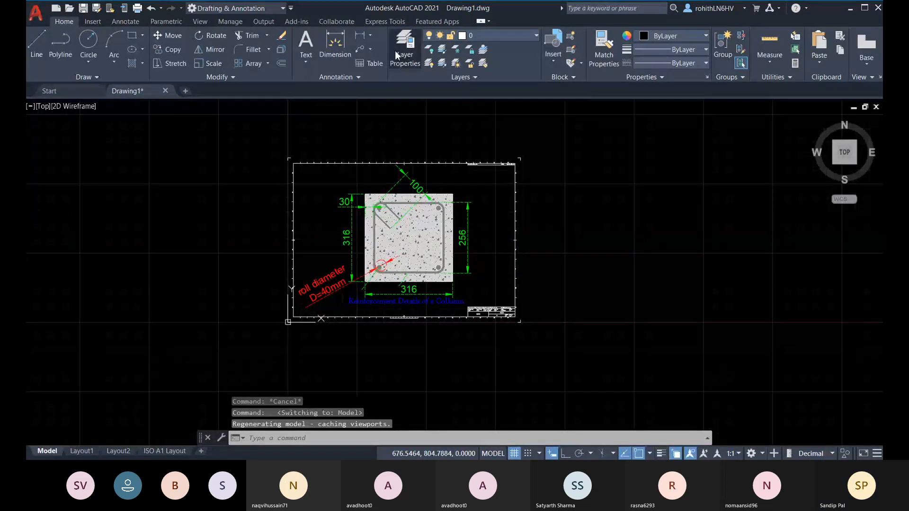
click(395, 50)
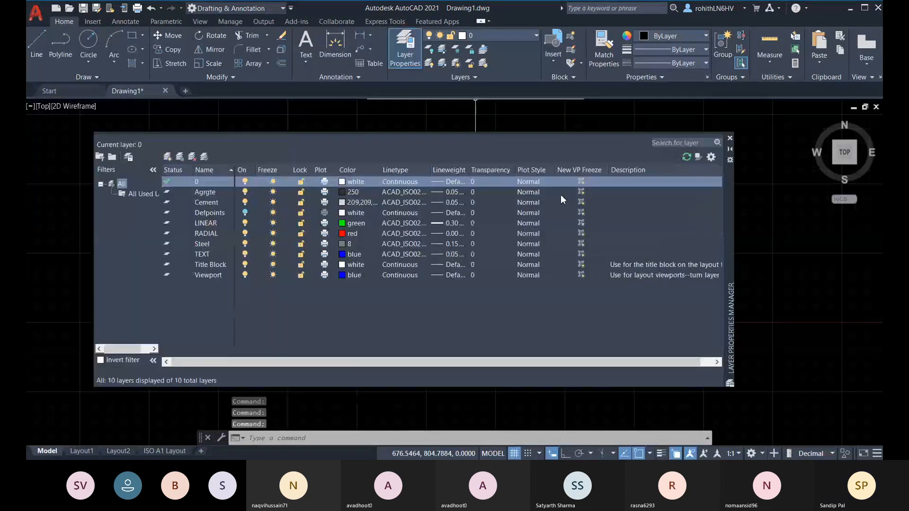
click(529, 195)
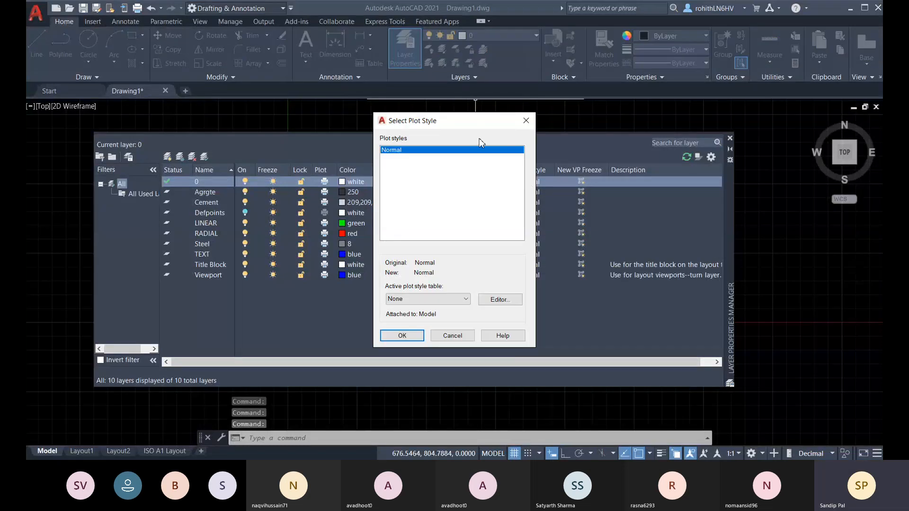
click(526, 121)
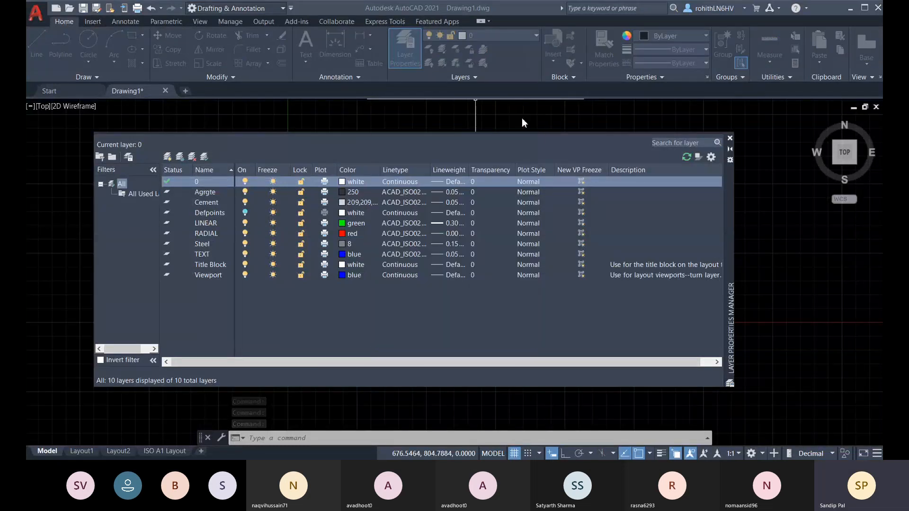
click(542, 183)
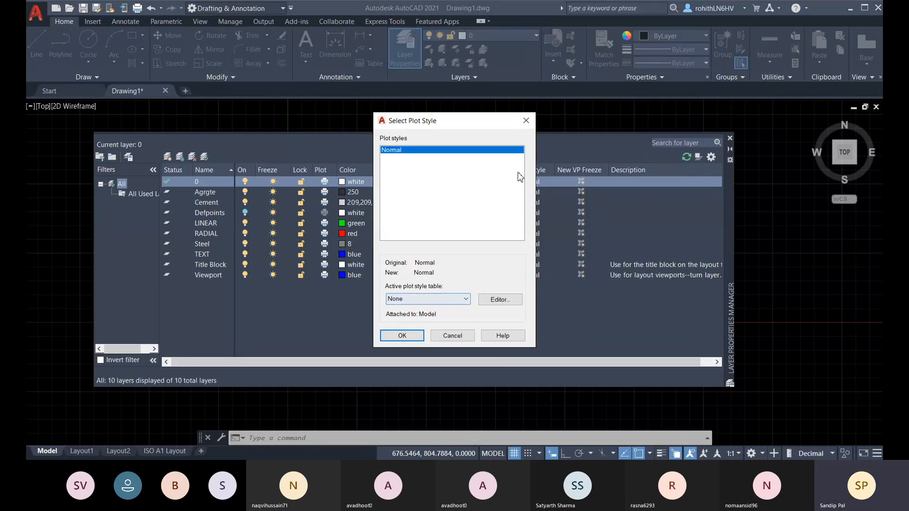
click(526, 121)
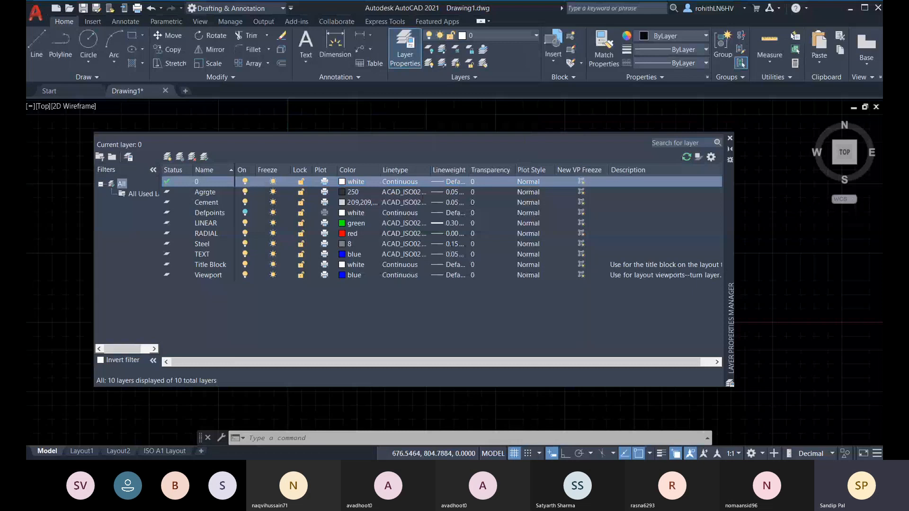
click(82, 451)
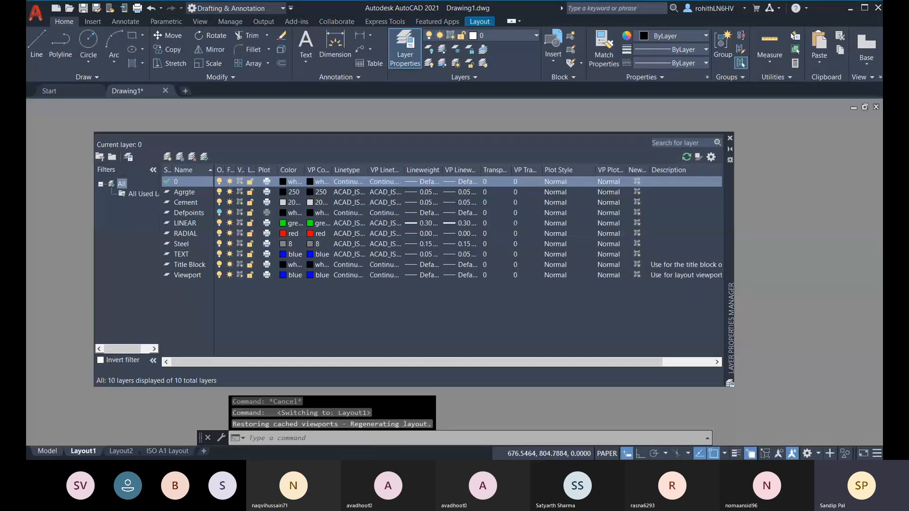
click(730, 139)
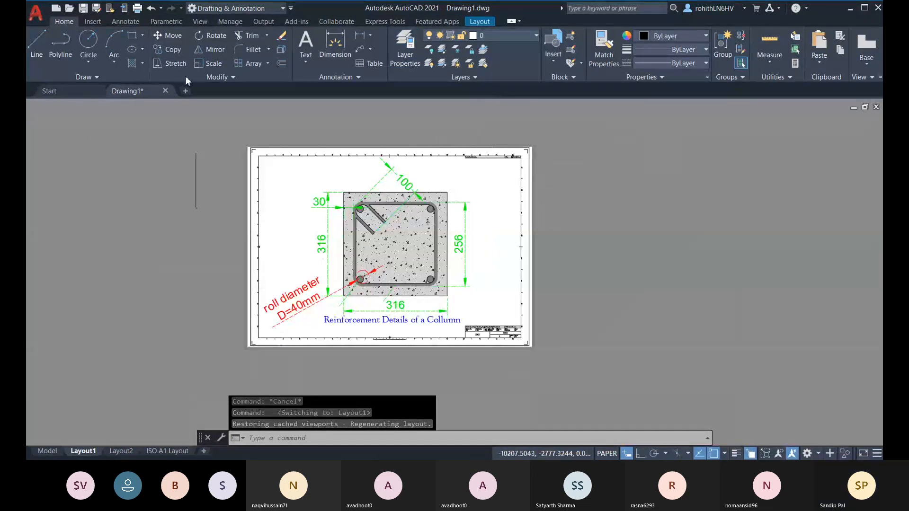
Step: Examine the Normal and Style 1 properties of the monochrome.stb plot style table for Layout1, and leave without saving or plotting
click(136, 8)
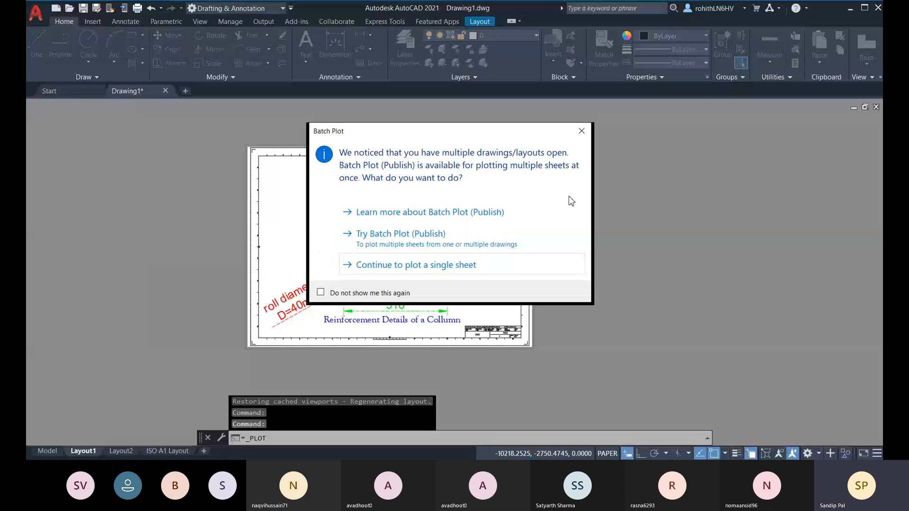
click(479, 267)
click(575, 121)
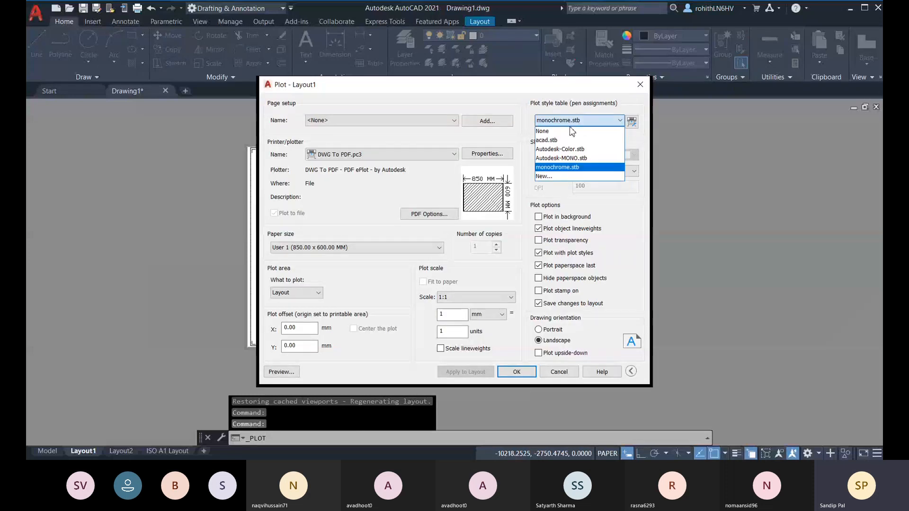
click(559, 167)
click(632, 121)
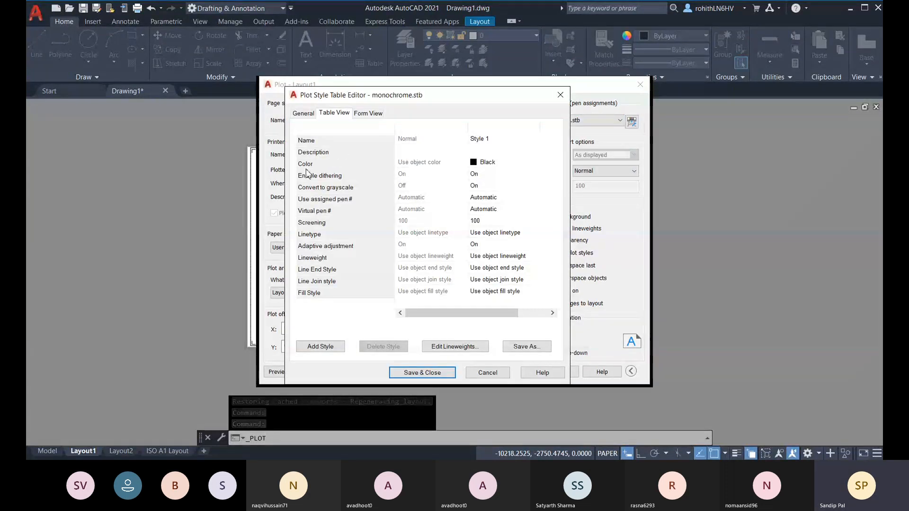
click(368, 113)
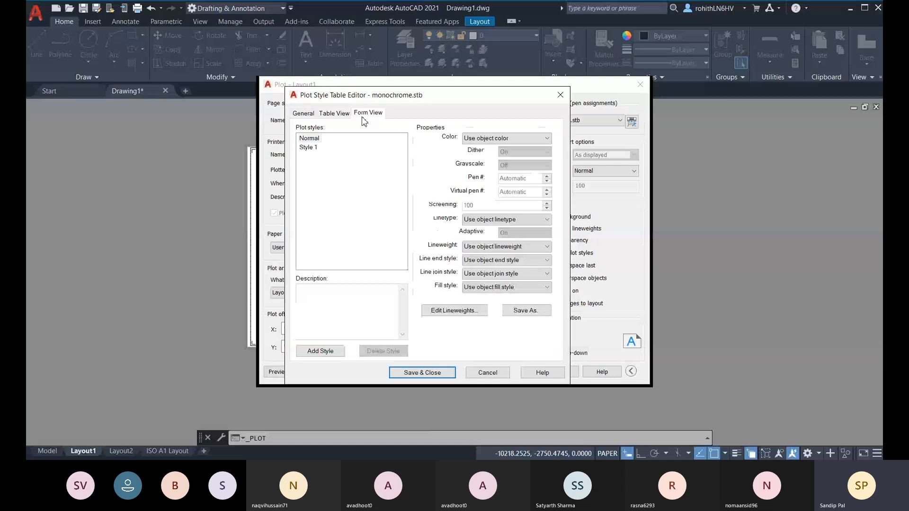
click(301, 141)
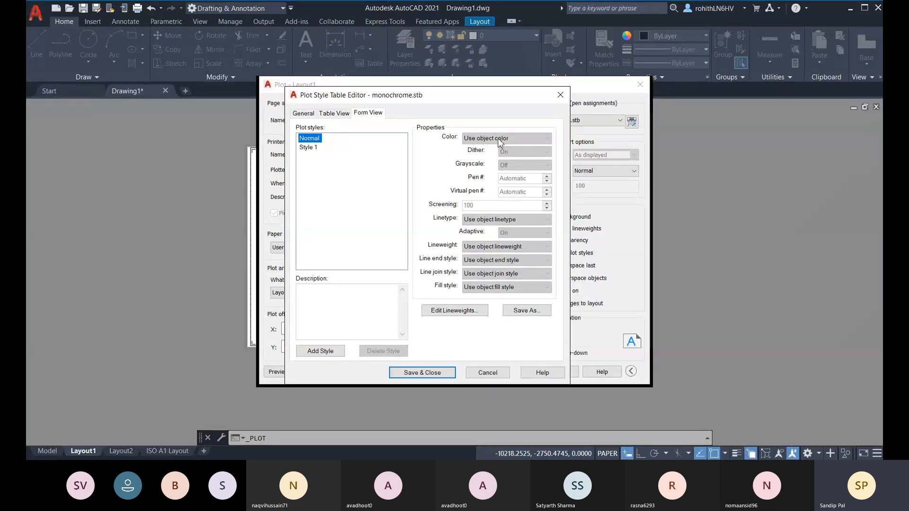
click(315, 148)
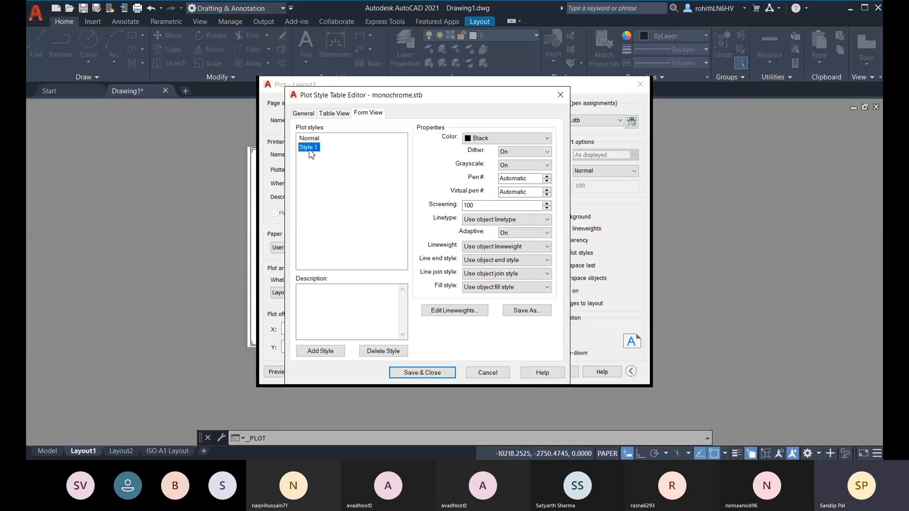
click(488, 373)
click(559, 372)
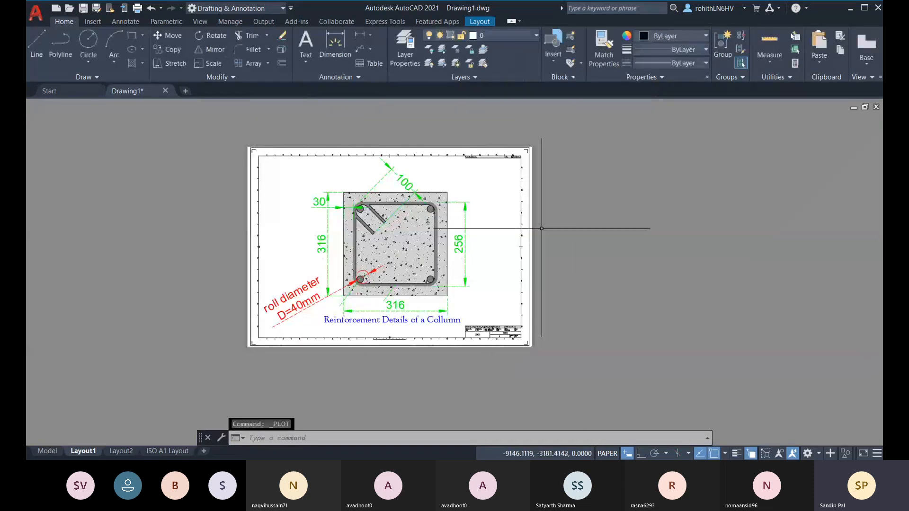
Step: Assign plot style Style 1 from monochrome.stb to layer 0 in Layout1
click(405, 48)
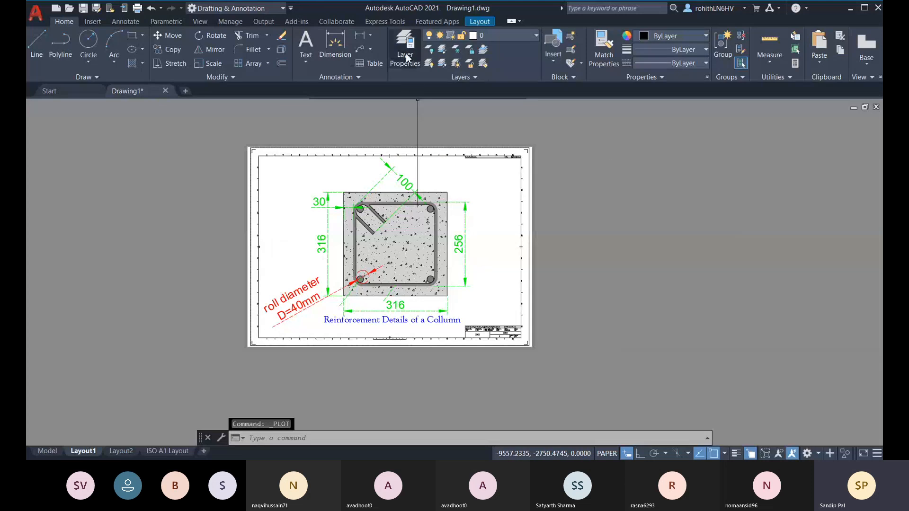
click(574, 183)
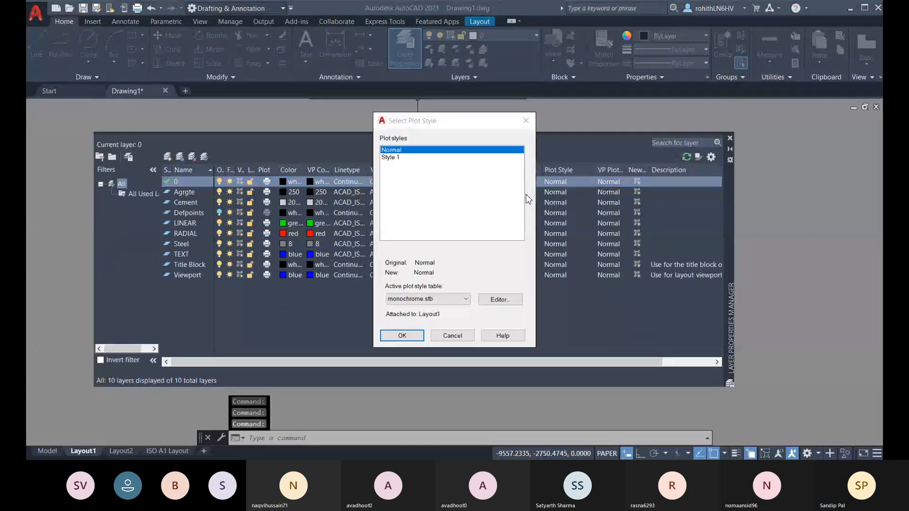
click(447, 300)
click(444, 299)
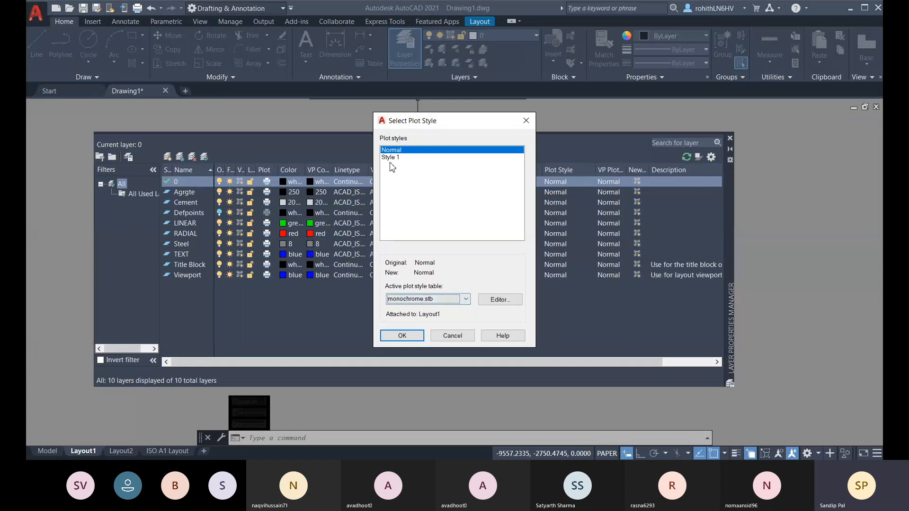
click(393, 157)
click(400, 336)
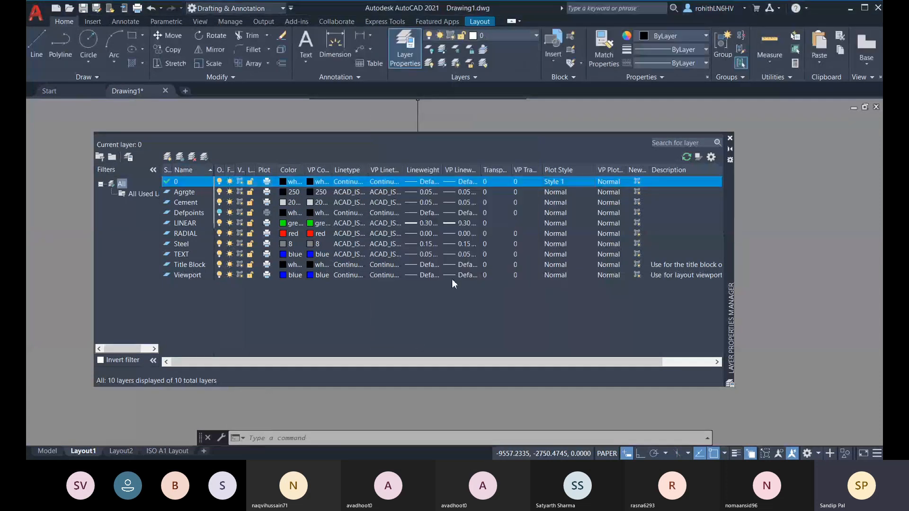
Step: Assign plot style Style 1 to the Agrgte and Cement layers
click(566, 192)
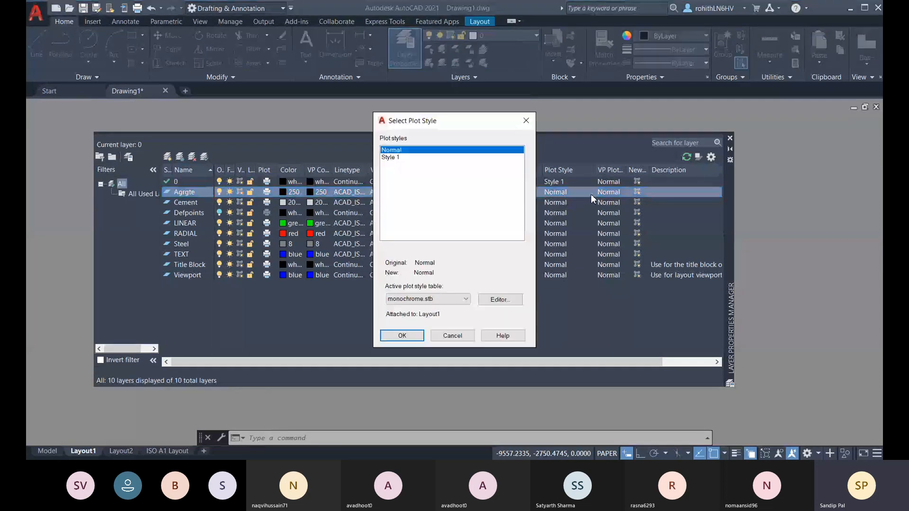
click(393, 158)
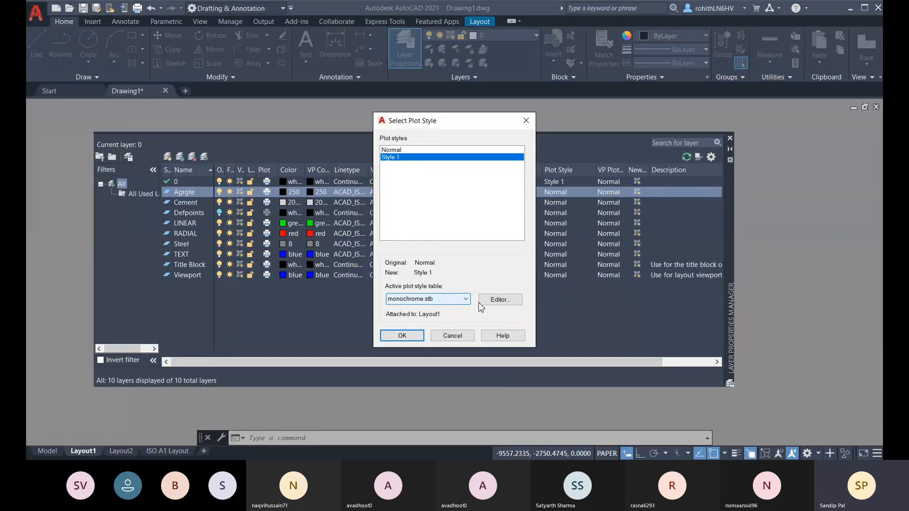
click(402, 336)
click(563, 203)
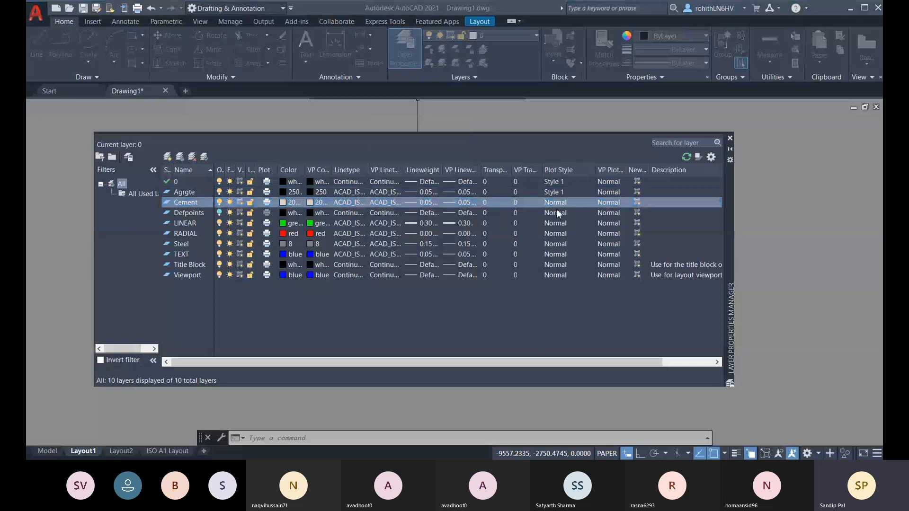
click(390, 157)
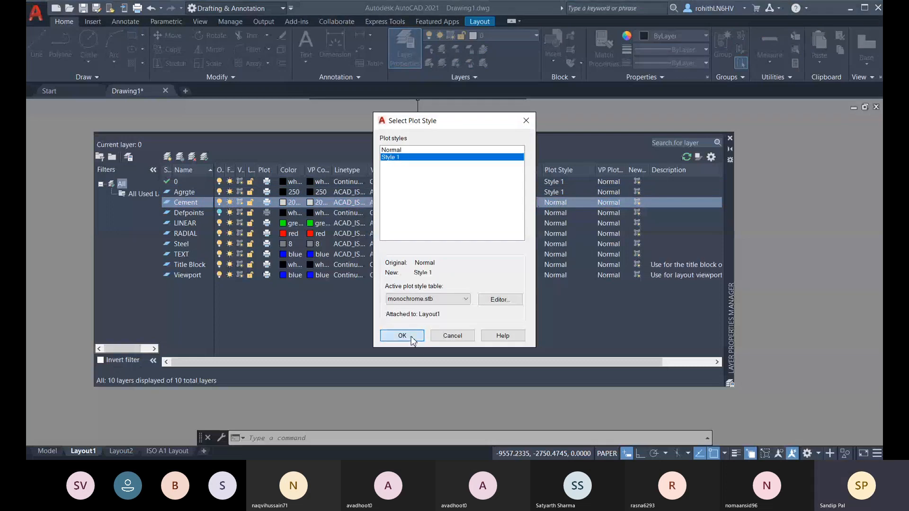
click(404, 336)
Step: Assign plot style Style 1 to the Defpoints and LINEAR layers
click(557, 213)
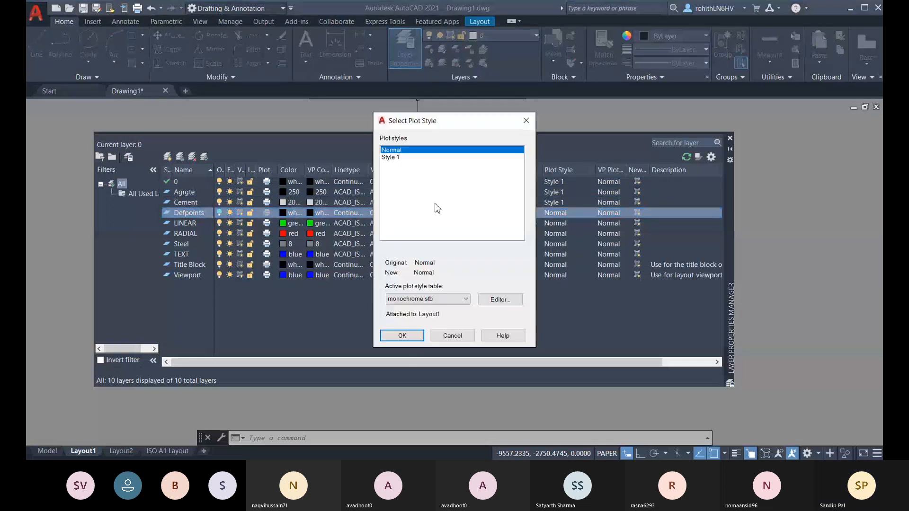
click(392, 158)
click(403, 336)
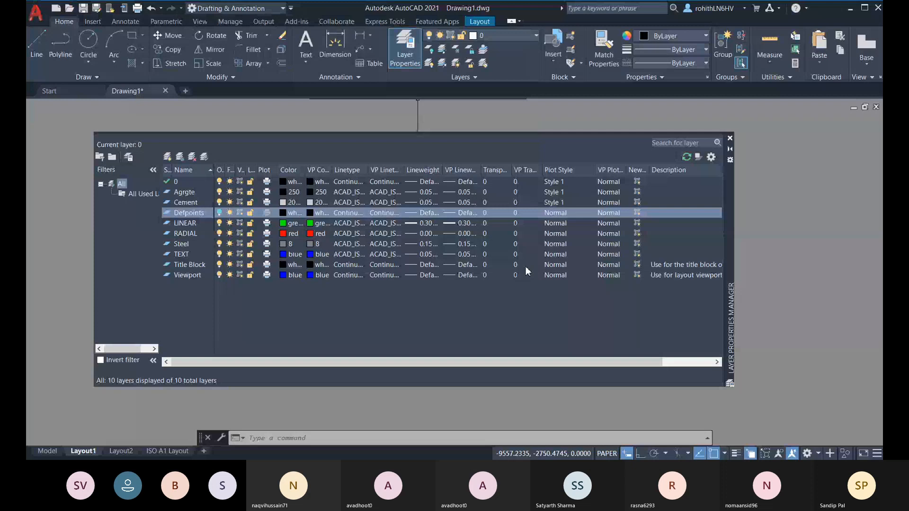
click(556, 223)
click(390, 158)
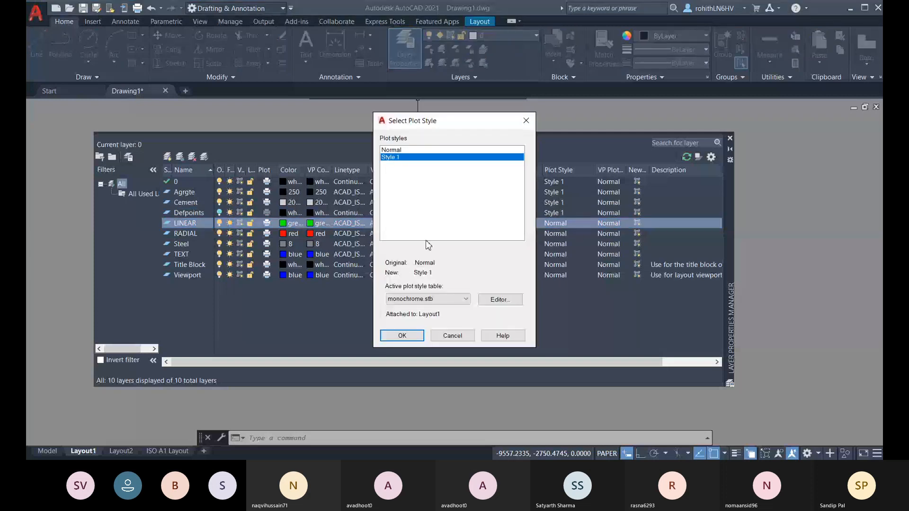
click(402, 335)
Step: Assign plot style Style 1 to the RADIAL and Steel layers
click(556, 237)
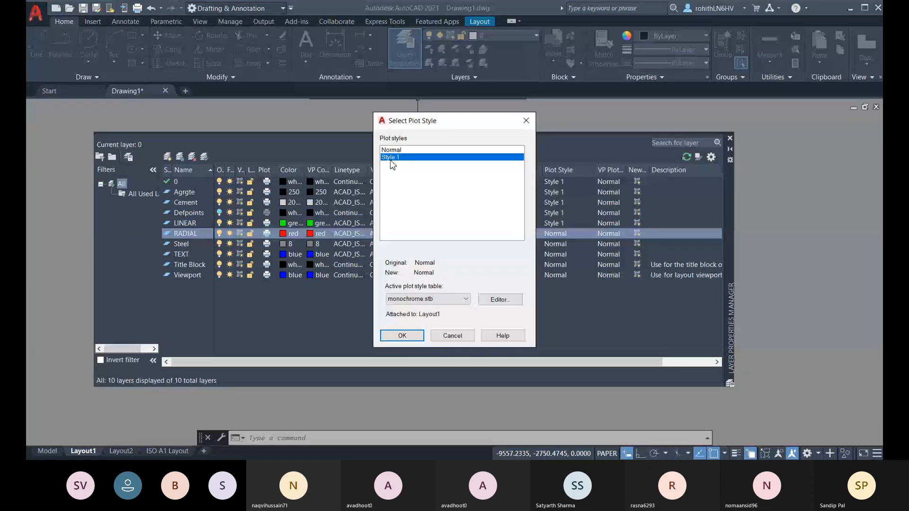
click(418, 337)
click(561, 247)
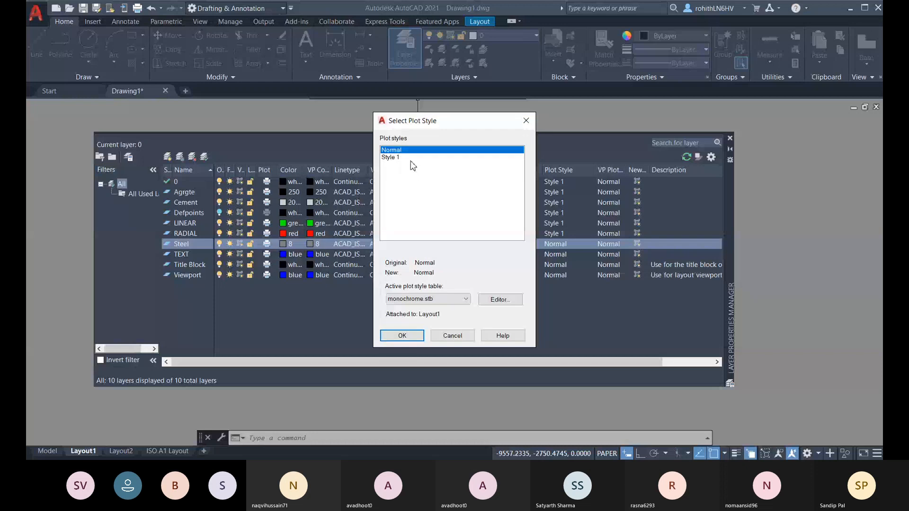
click(392, 158)
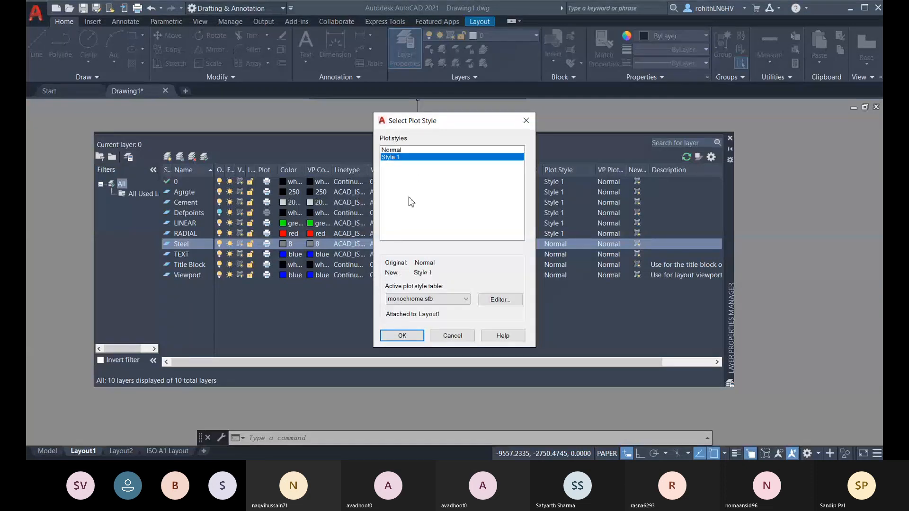
click(402, 335)
Step: Assign plot style Style 1 to the TEXT and Title Block layers
click(554, 255)
click(396, 157)
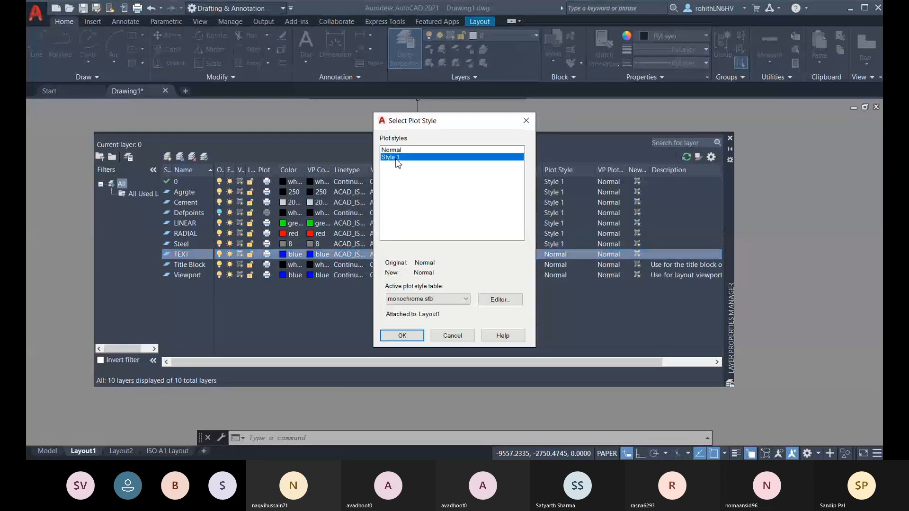
click(424, 334)
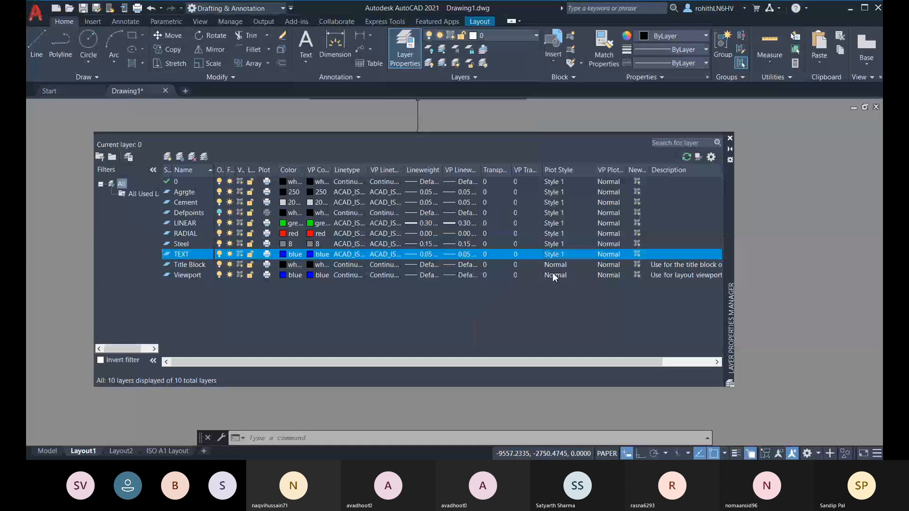
click(555, 265)
click(393, 157)
click(413, 333)
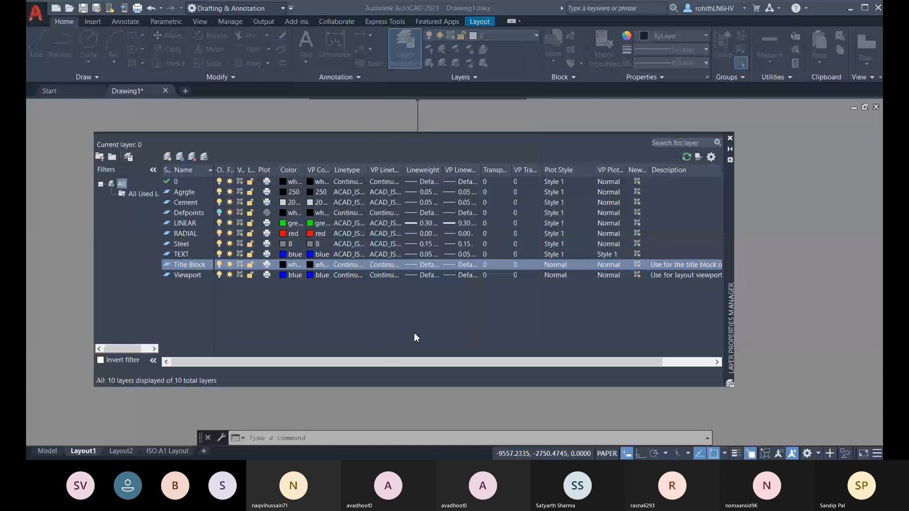
Step: Assign plot style Style 1 to the Viewport layer and close the layer manager
click(553, 278)
click(393, 157)
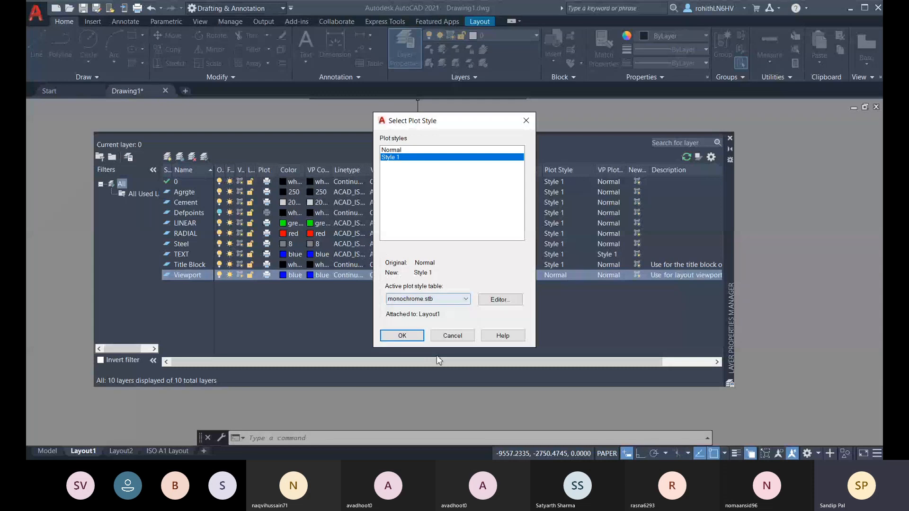
click(401, 335)
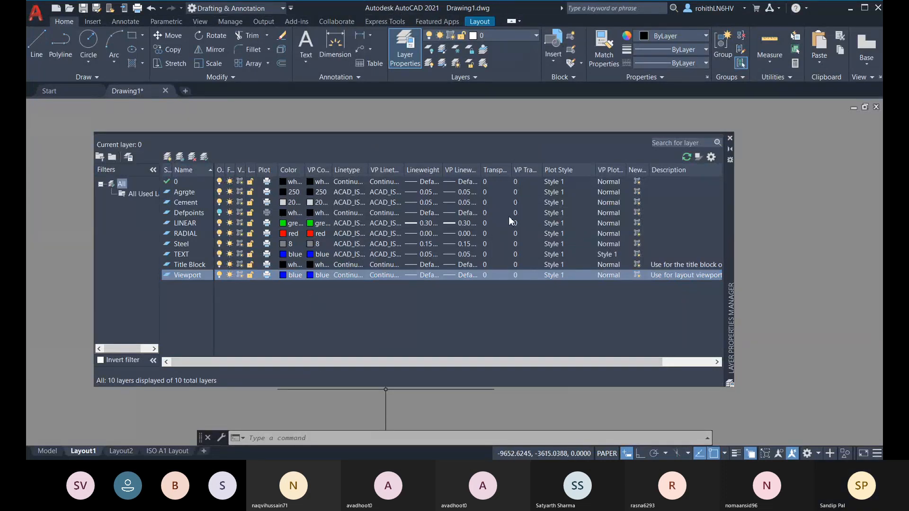
click(731, 139)
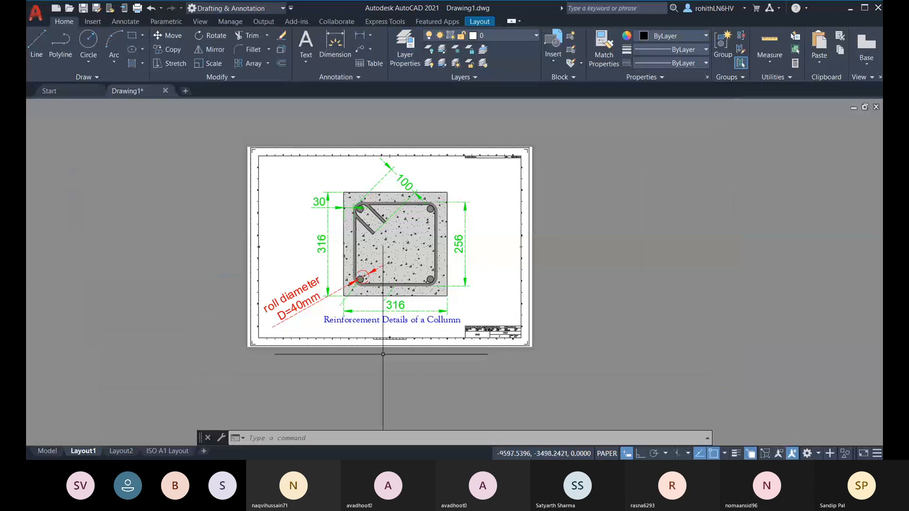
Step: Preview the single-sheet plot of Layout1 with monochrome.stb, examine the column section, and leave without plotting
click(137, 8)
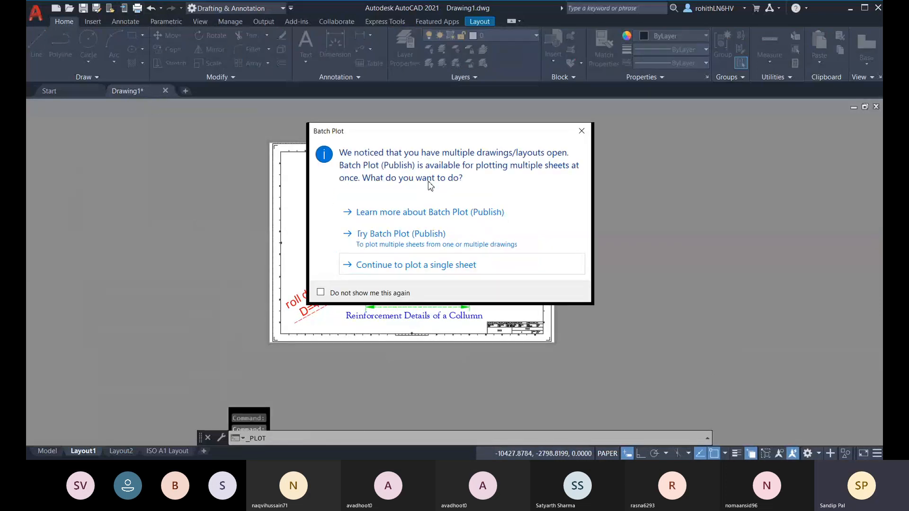
click(418, 267)
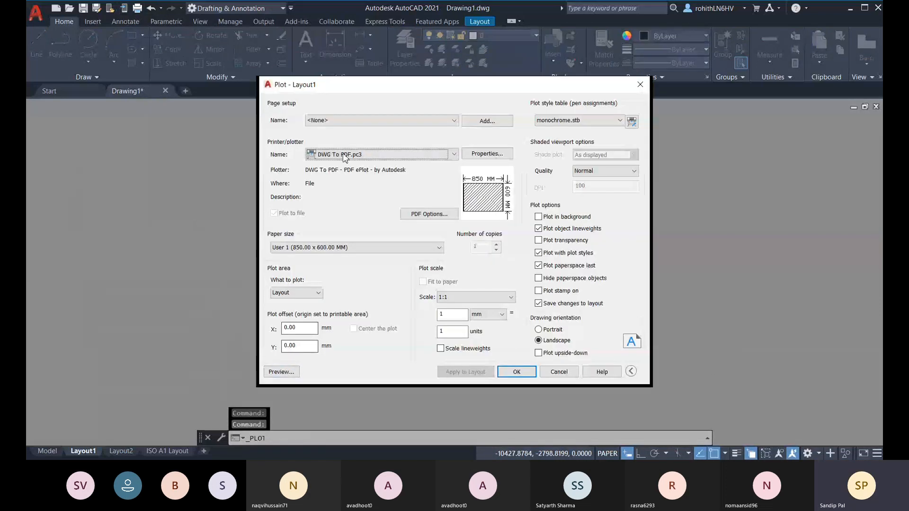
click(266, 372)
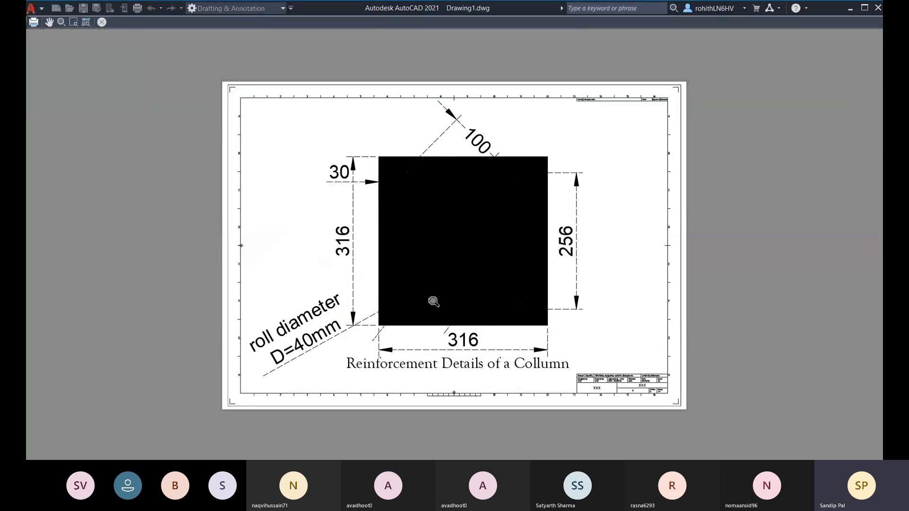
middle_drag(447, 288, 395, 185)
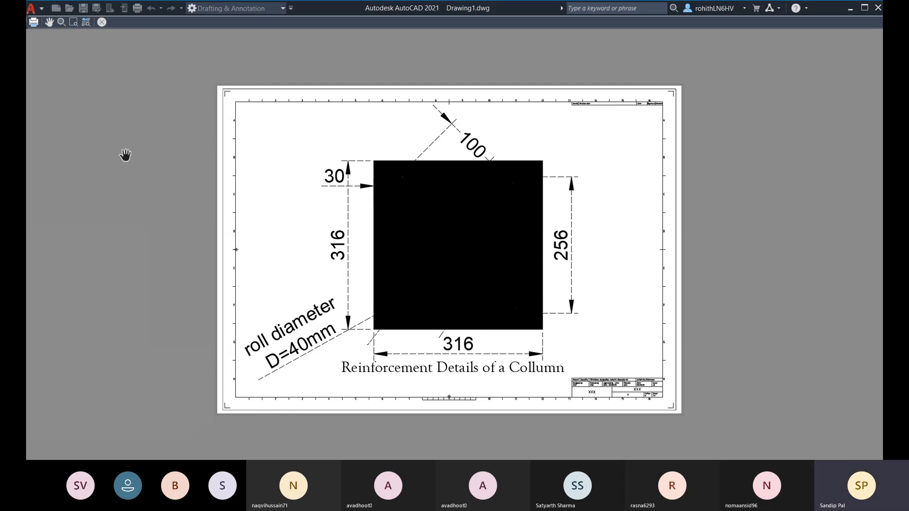
click(102, 22)
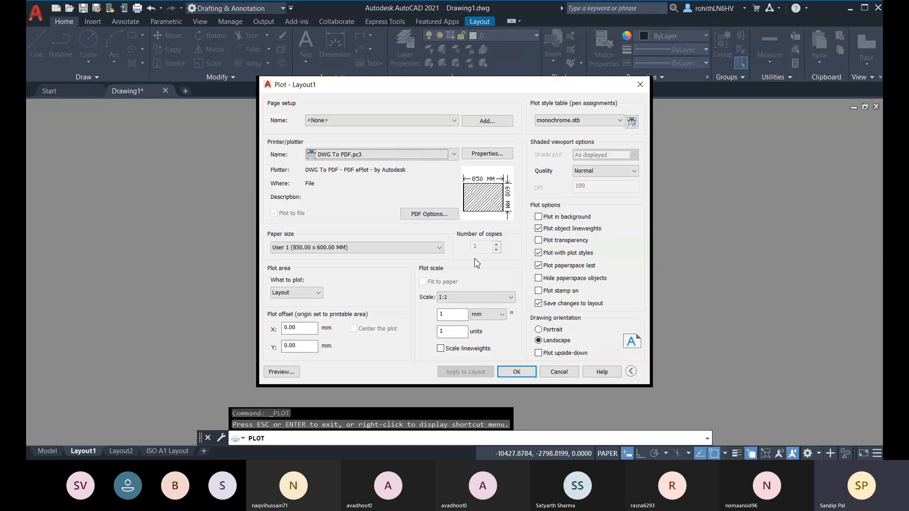
click(639, 86)
Step: Assign plot style Normal to the Cement and Agrgte layers in Layout1
click(405, 47)
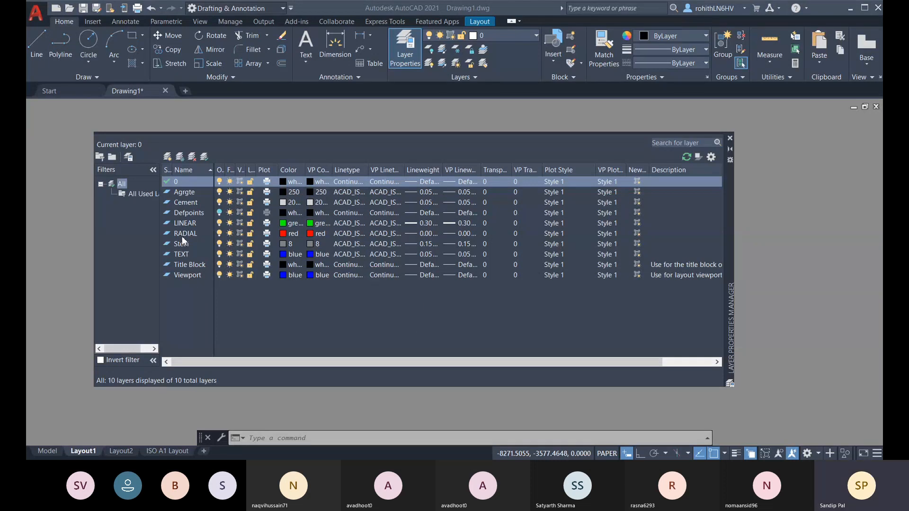
click(203, 204)
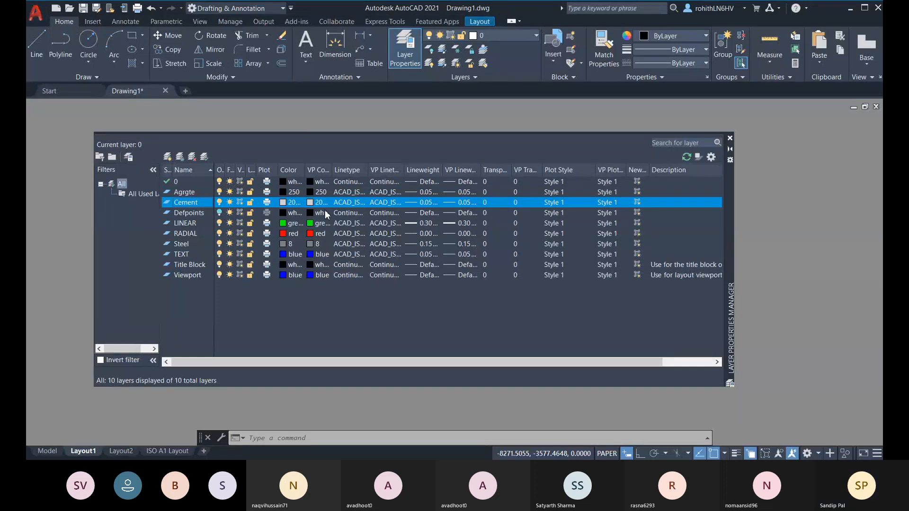
click(553, 203)
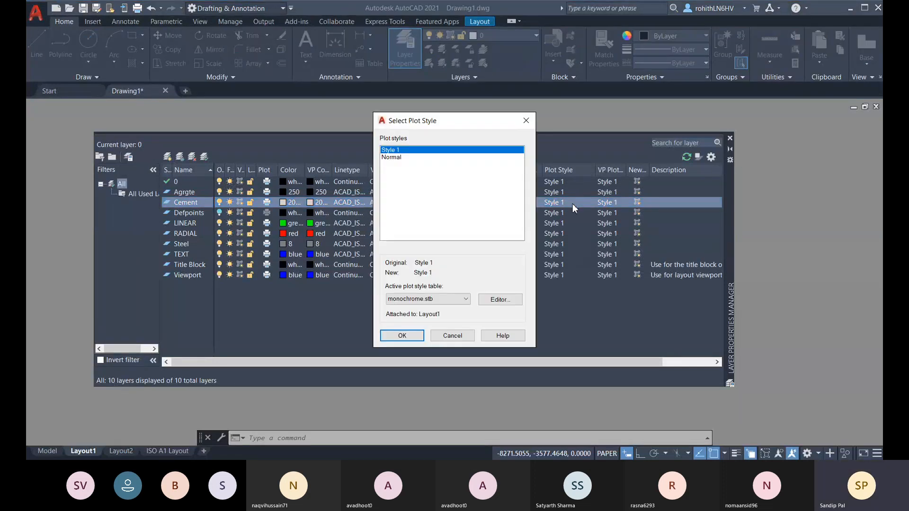
click(393, 158)
click(402, 335)
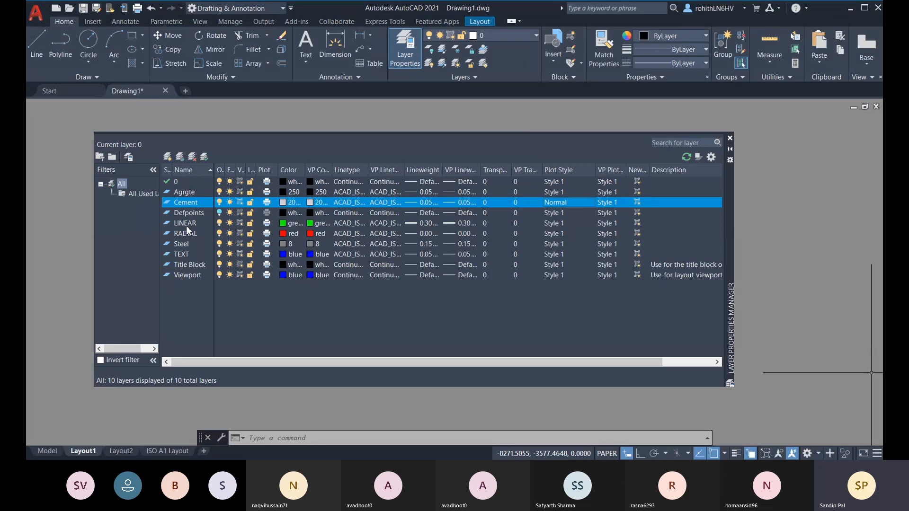
click(181, 192)
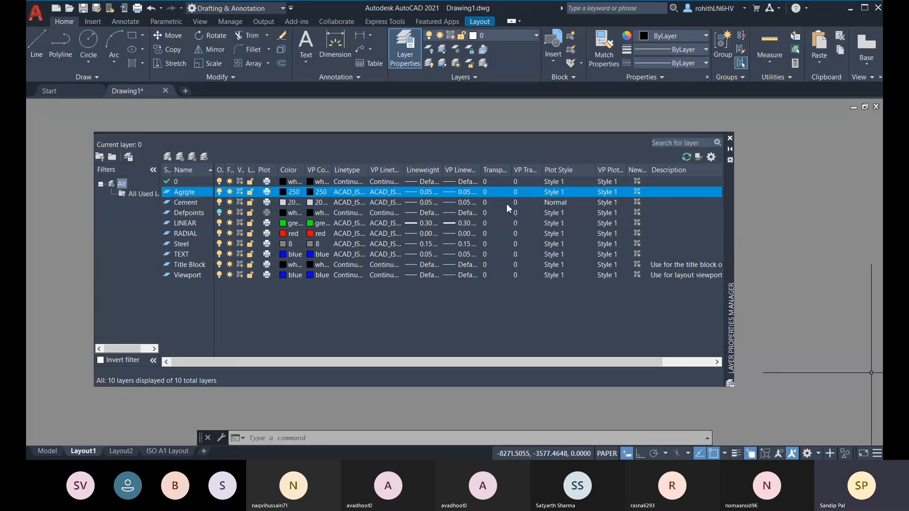
click(567, 192)
click(392, 157)
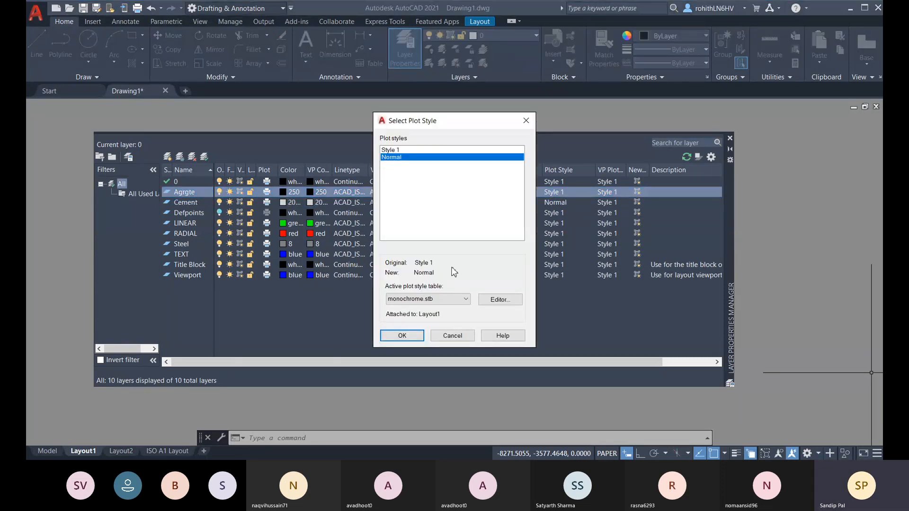
click(402, 335)
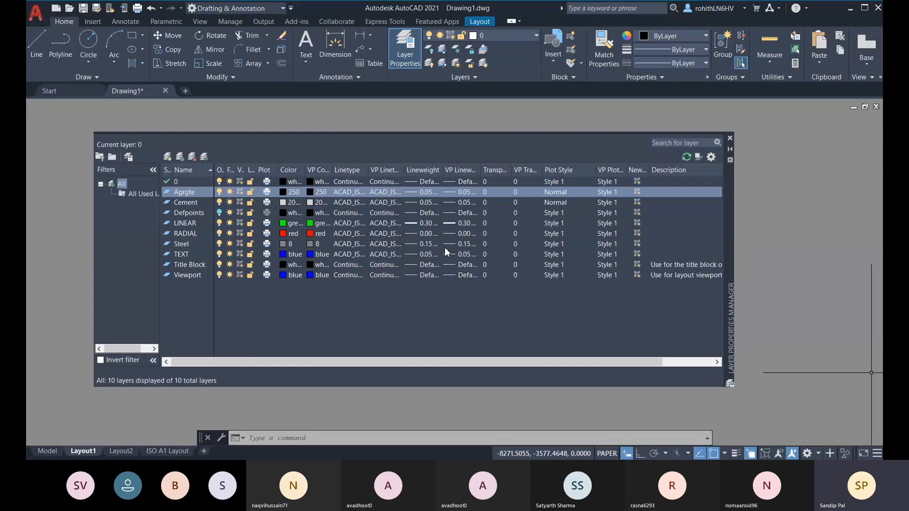
Step: Assign plot style Normal to the Steel layer and close the layer manager
click(556, 243)
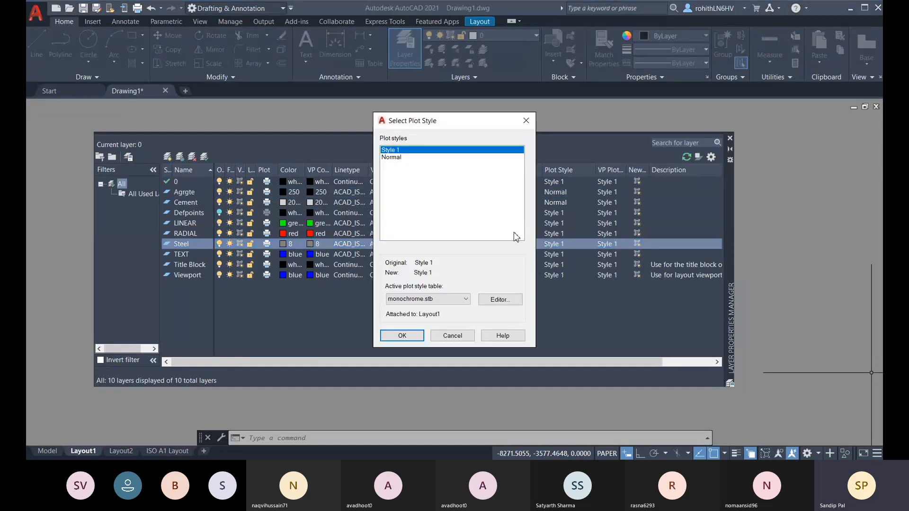
click(398, 158)
click(410, 337)
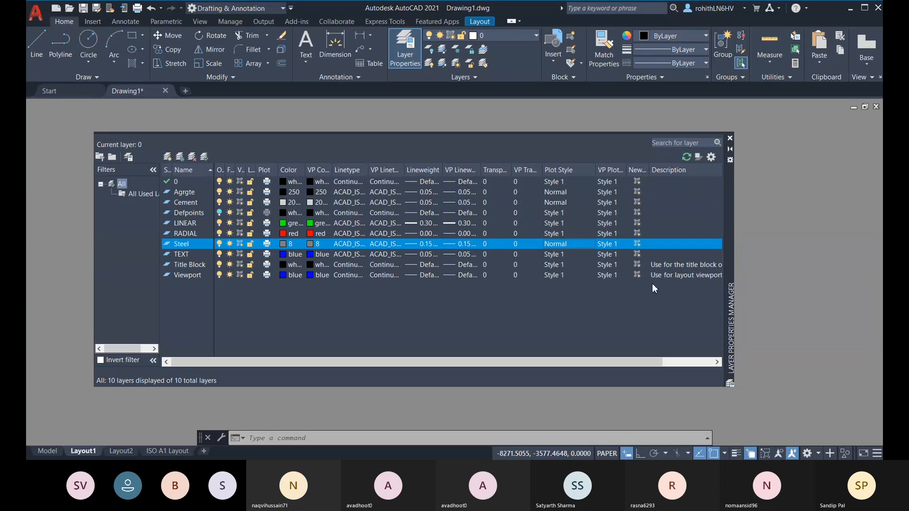
click(730, 138)
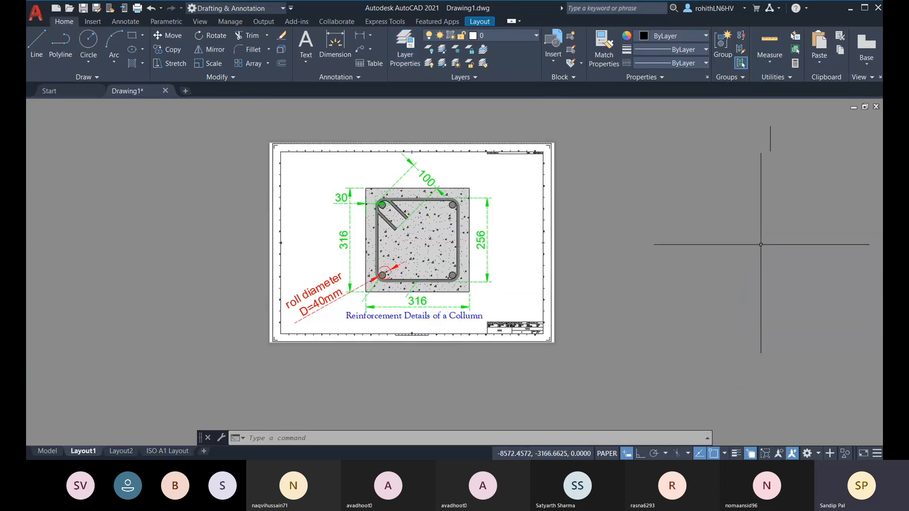
Step: Preview Layout1 as a single sheet and plot it to Drawing1-Layout1.pdf in the Documents folder
click(138, 8)
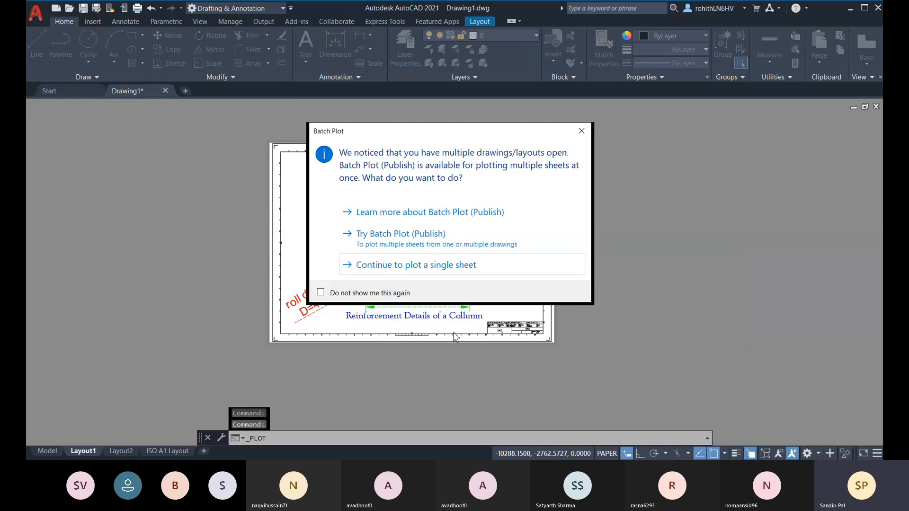
click(394, 266)
click(286, 372)
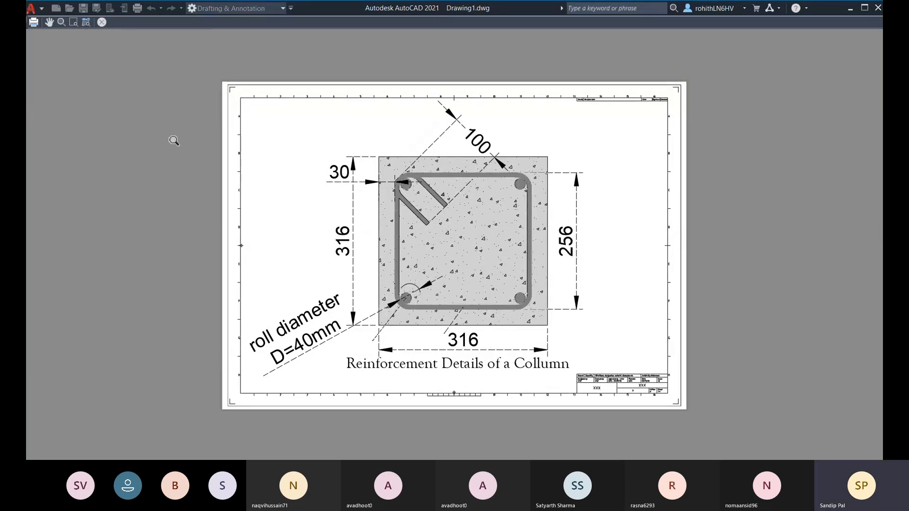
click(33, 22)
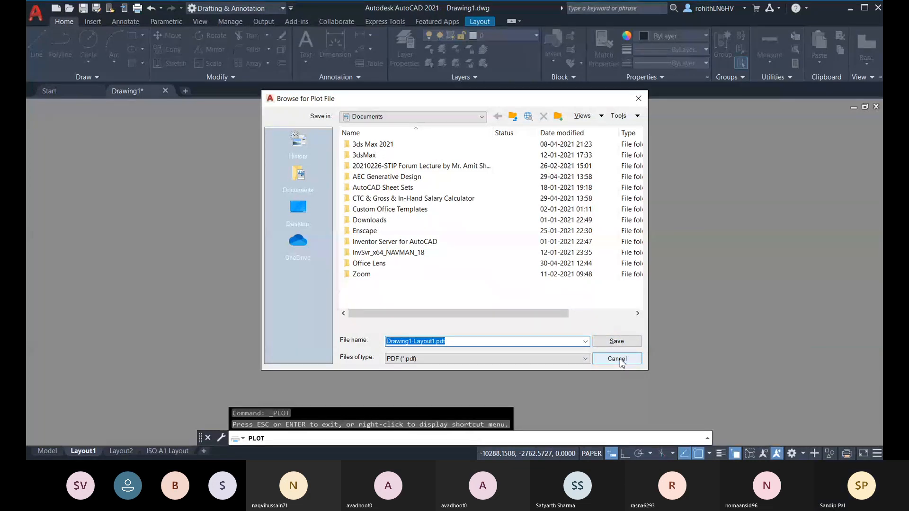
key(Return)
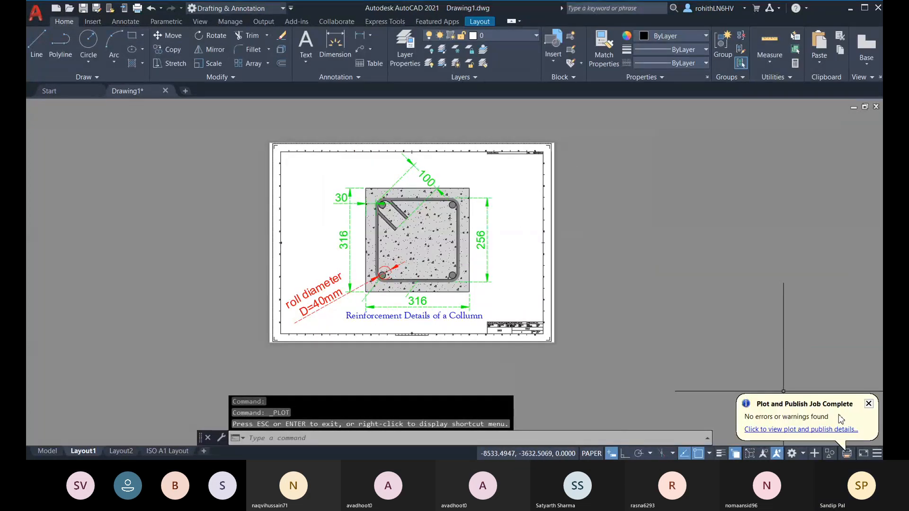
click(867, 403)
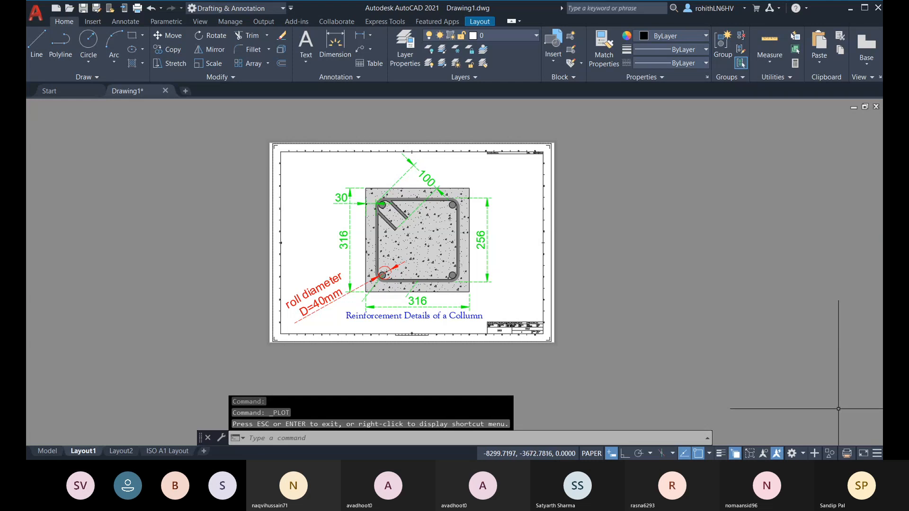
Step: Preview the single-sheet plot of Layout1 again and leave without plotting
click(137, 8)
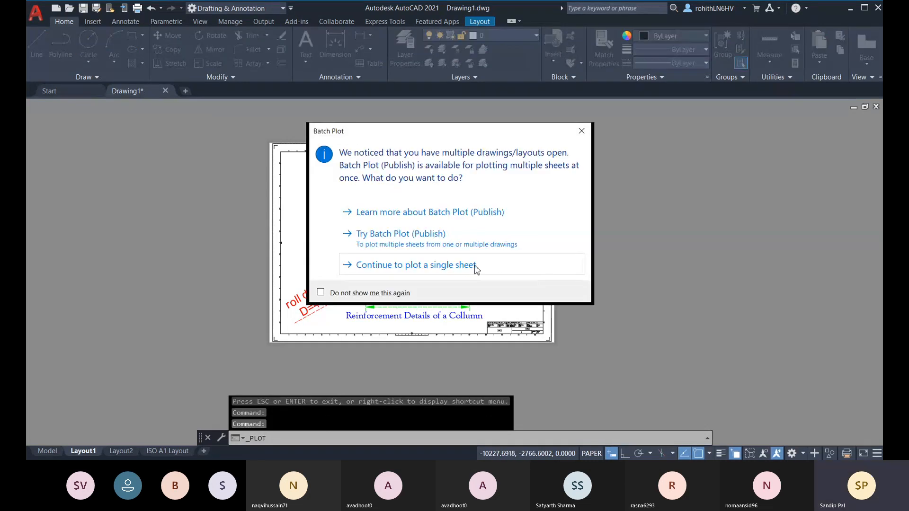
click(473, 267)
click(279, 372)
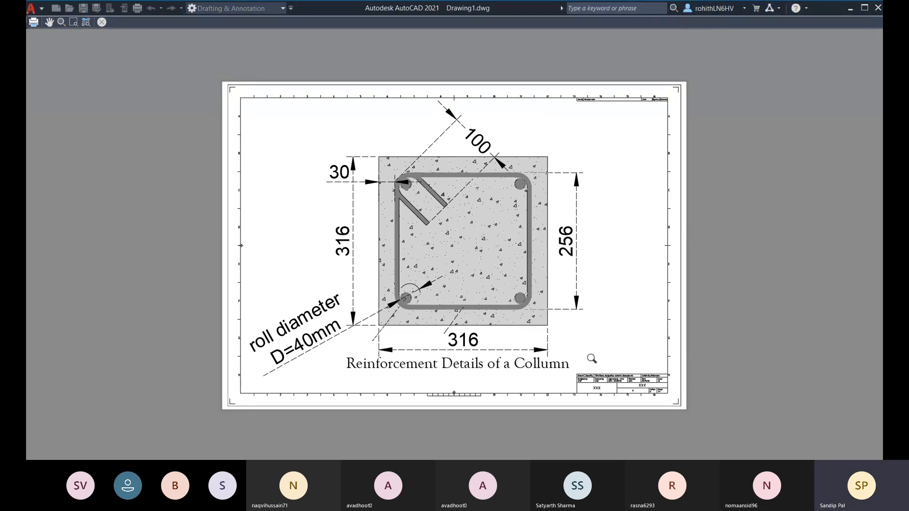
click(102, 21)
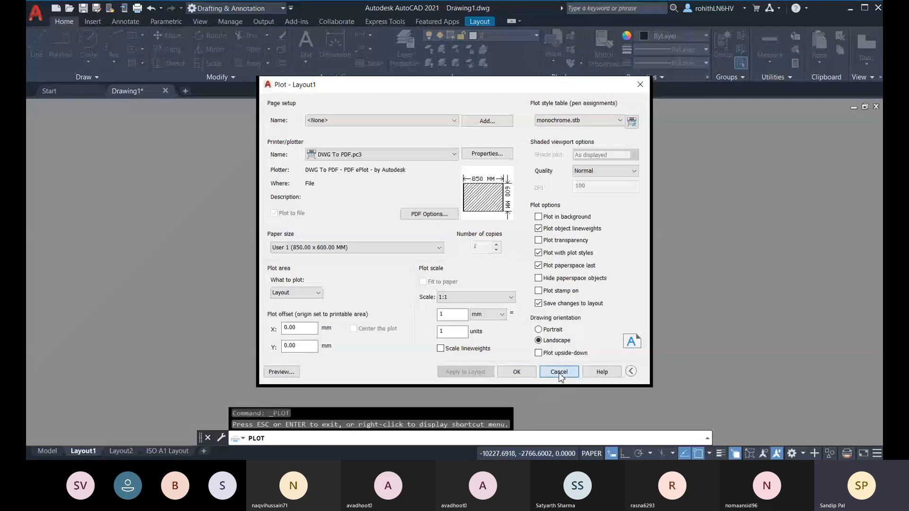
click(559, 372)
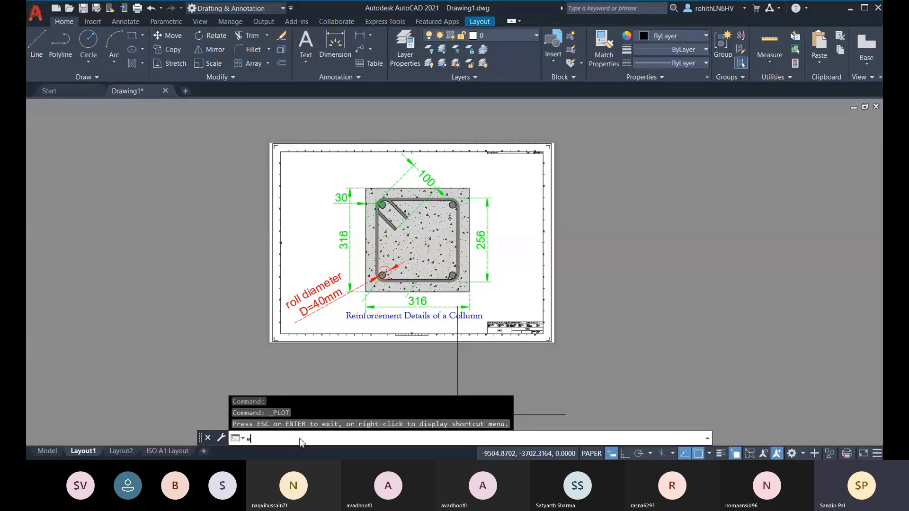
text(t)
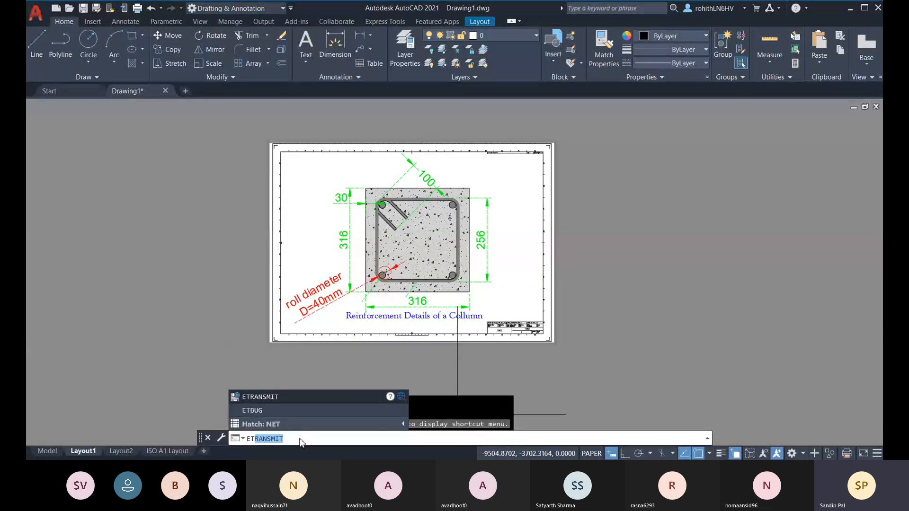
click(299, 439)
key(Return)
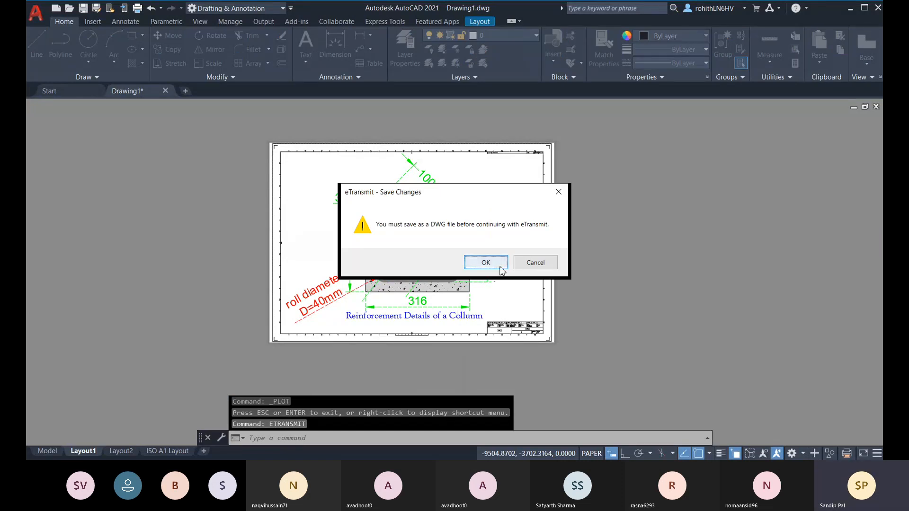
click(535, 263)
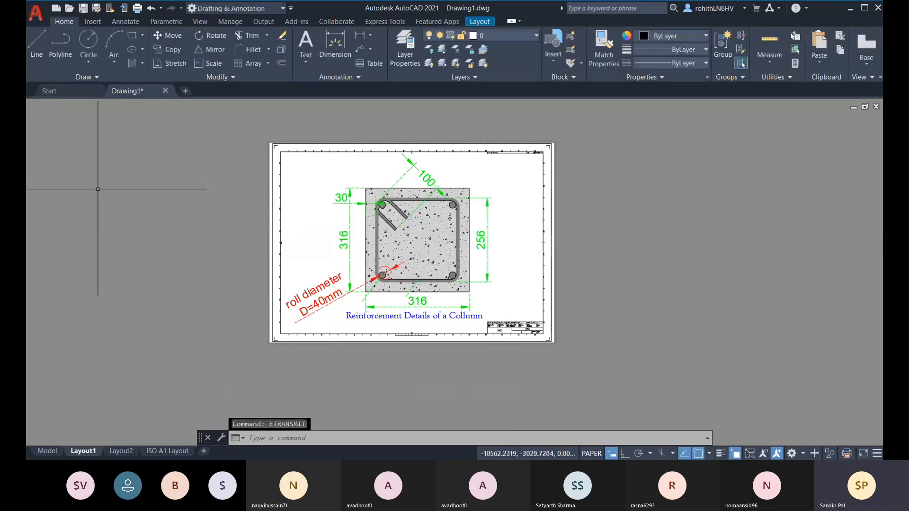
Step: Open the recent Dimension-Practice drawing and switch to its Layout1
click(63, 92)
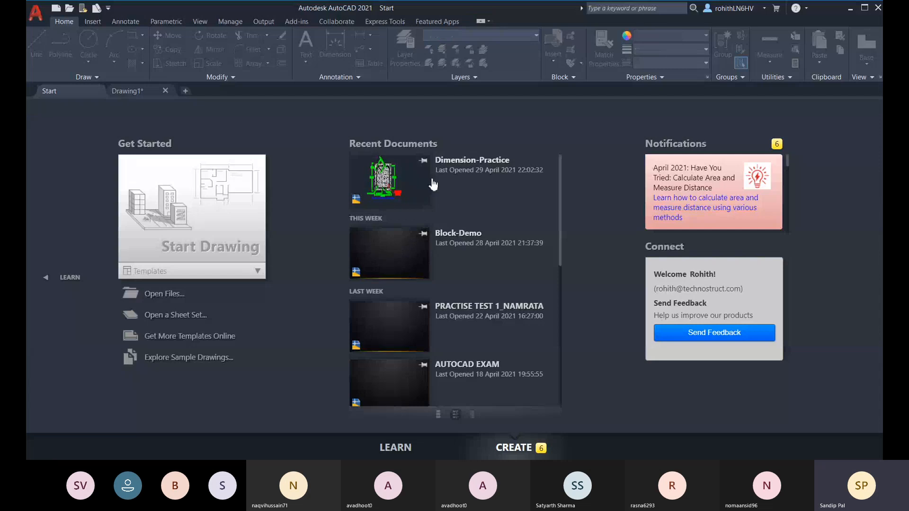
click(417, 181)
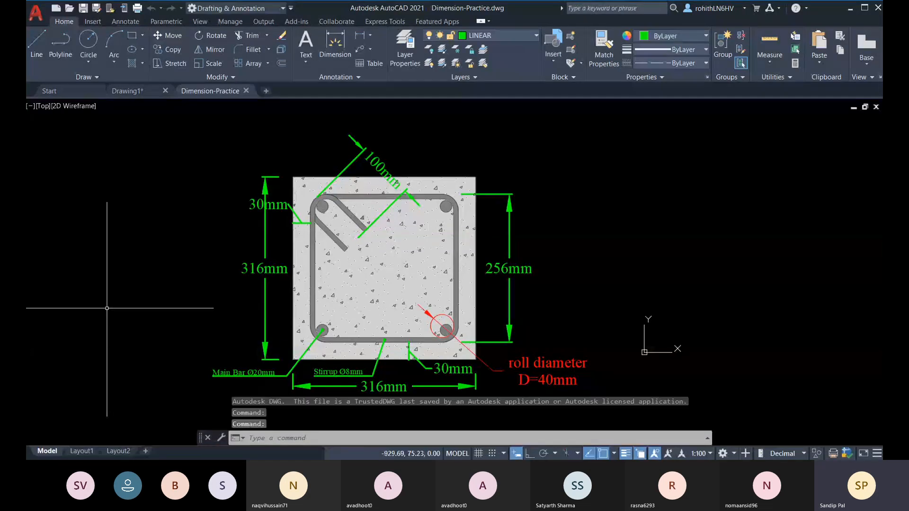
click(88, 450)
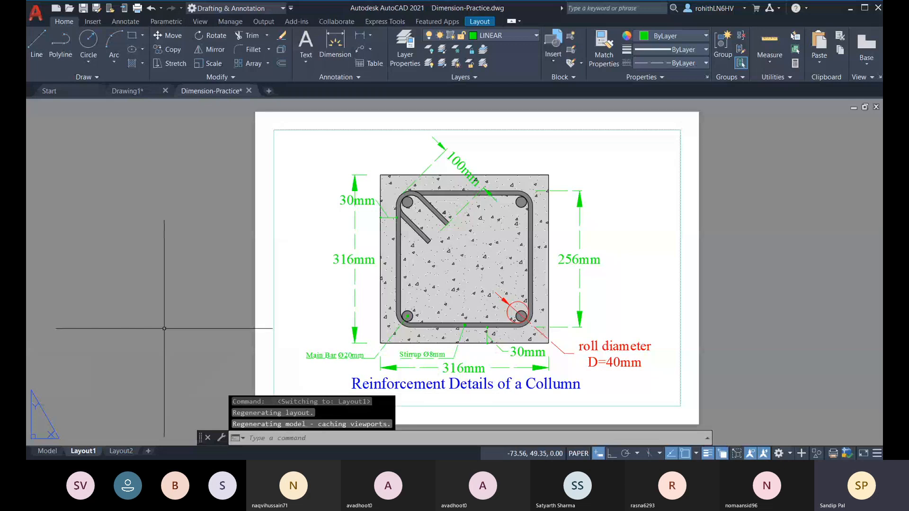
middle_drag(164, 329, 151, 313)
Step: Start eTransmit for the Dimension-Practice drawing without saving its current changes
click(280, 440)
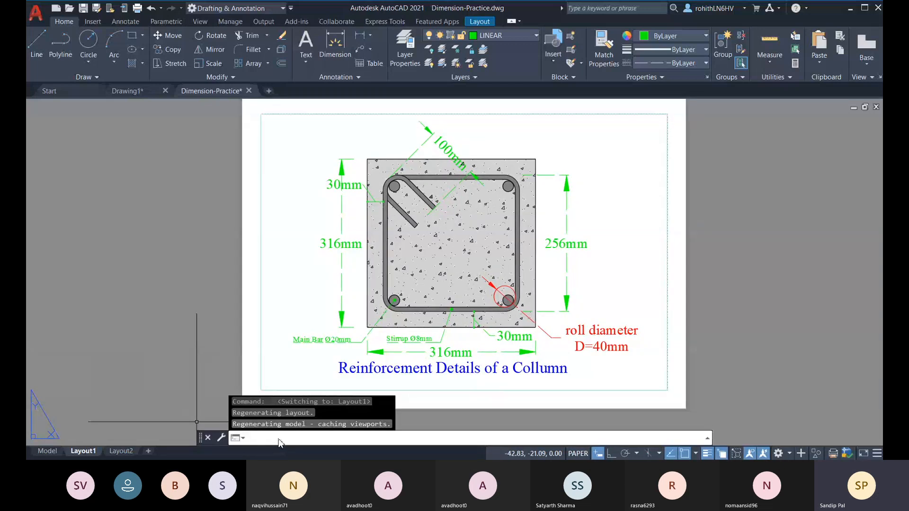
text(etrans)
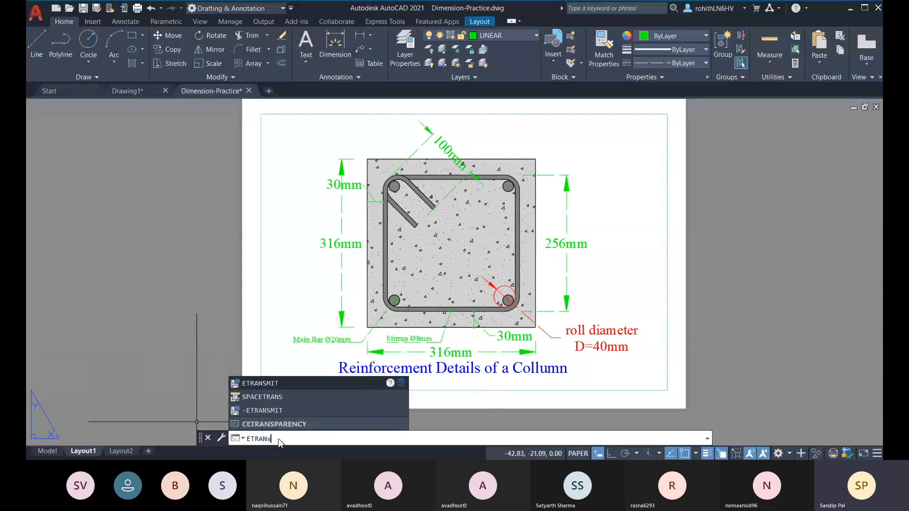
text(mit)
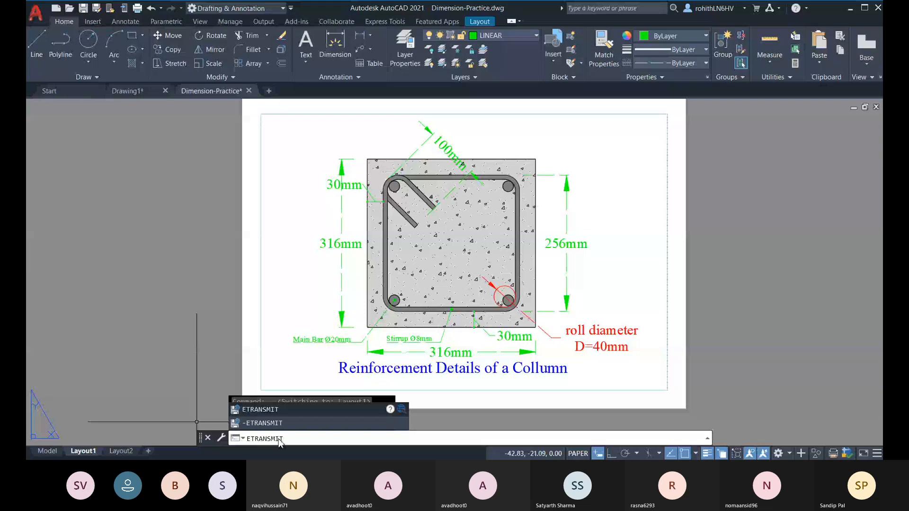
key(Return)
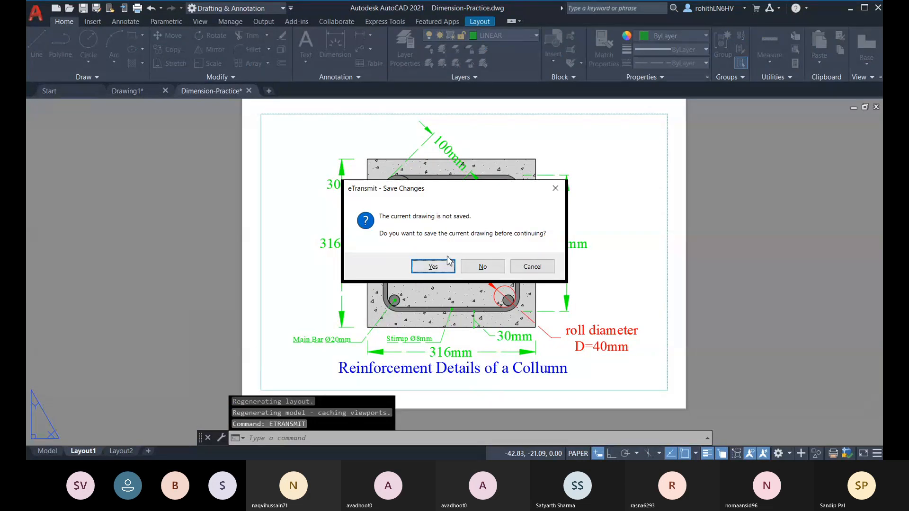
click(481, 268)
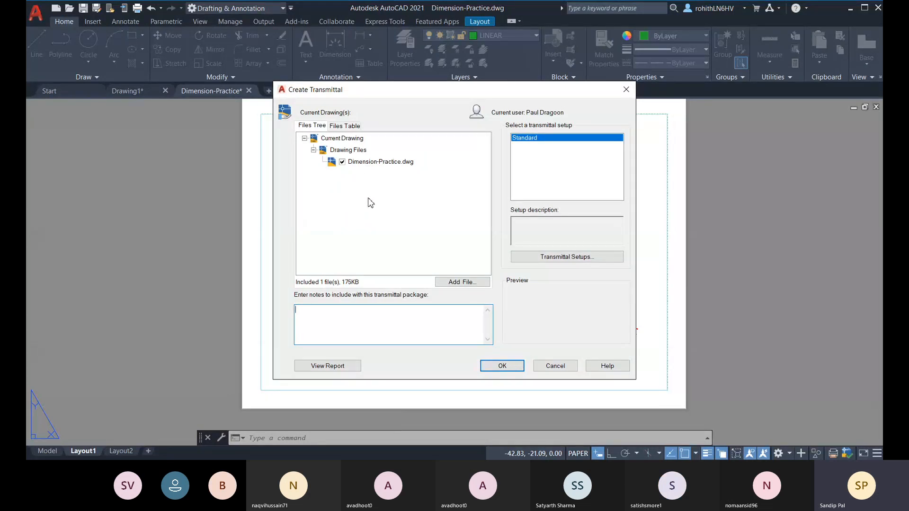
click(356, 152)
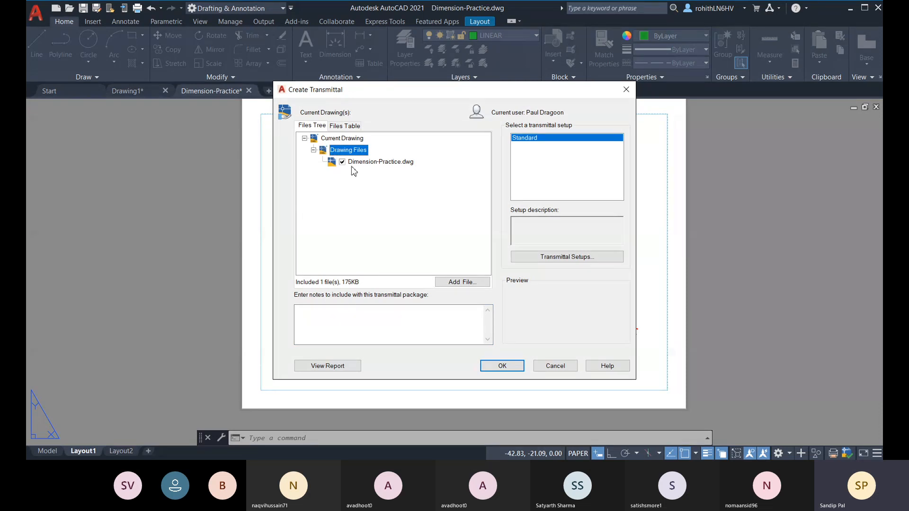
click(457, 284)
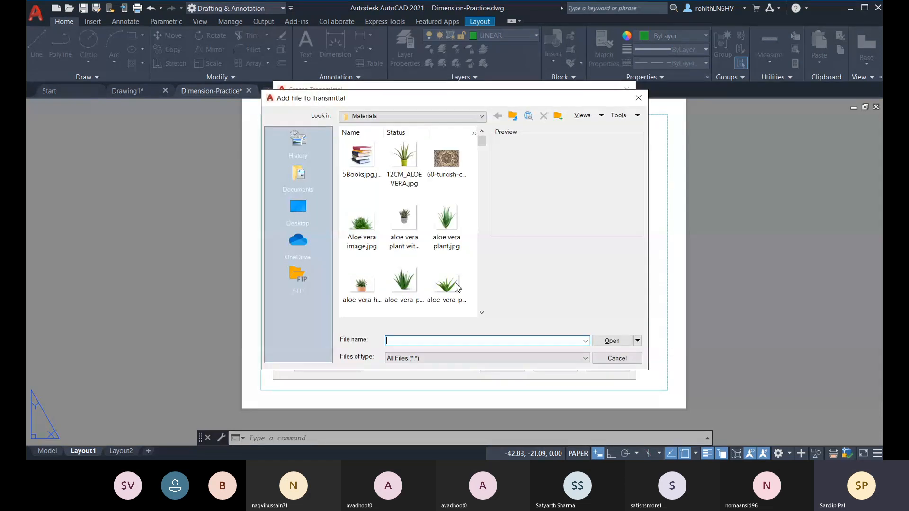
click(553, 358)
click(616, 364)
click(617, 362)
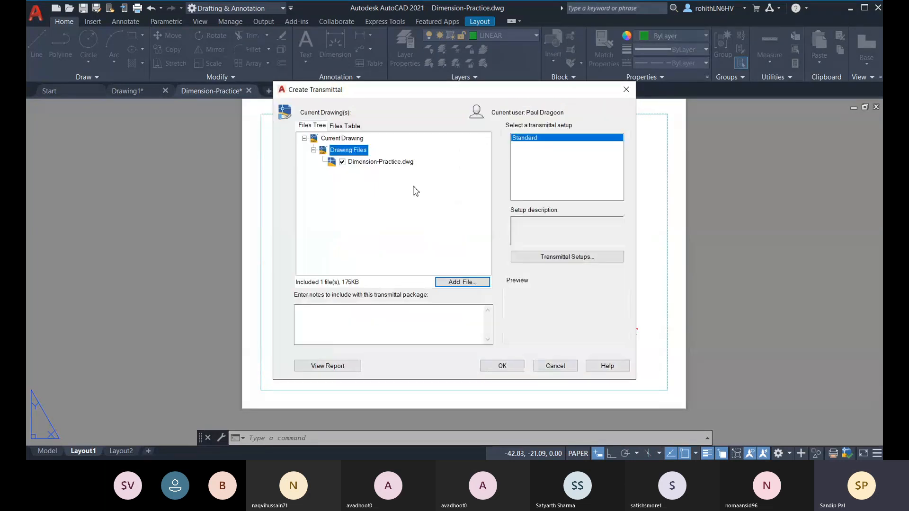
Step: Modify the Standard transmittal setup, setting the package type to Folder (set of files)
click(564, 257)
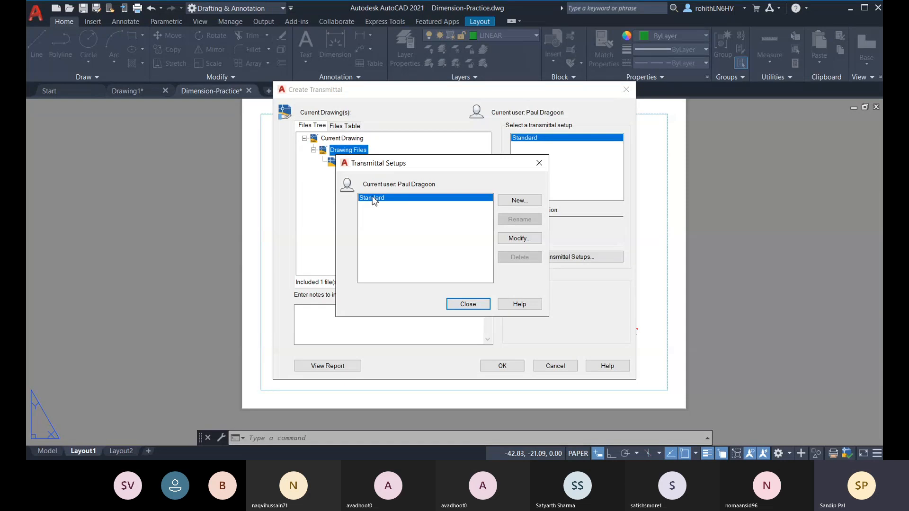
click(515, 242)
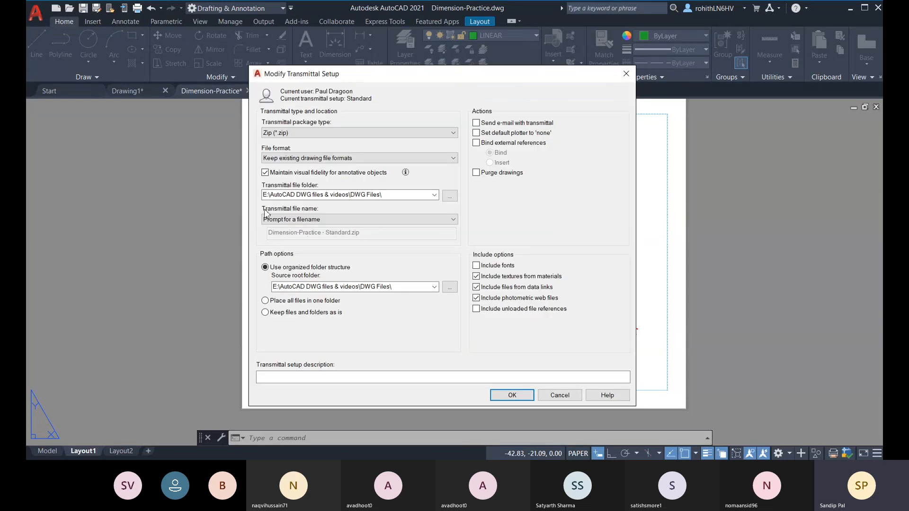
click(282, 135)
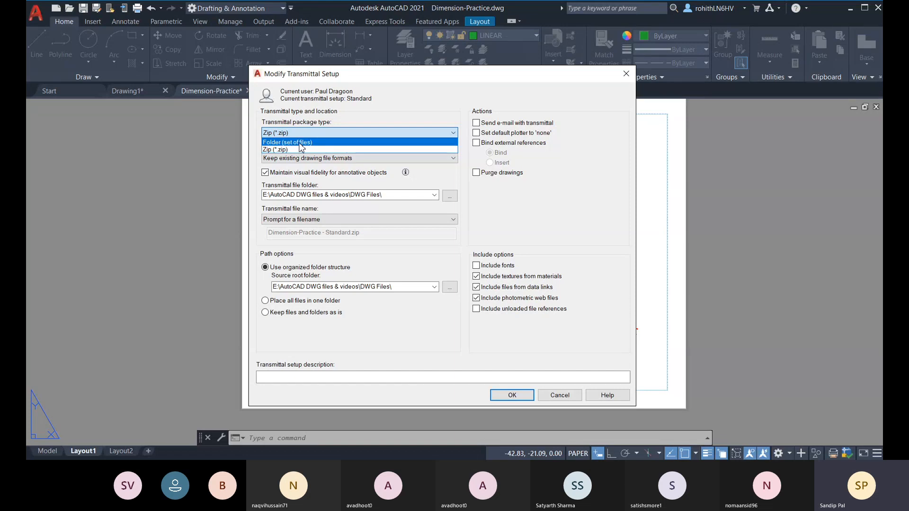
click(299, 143)
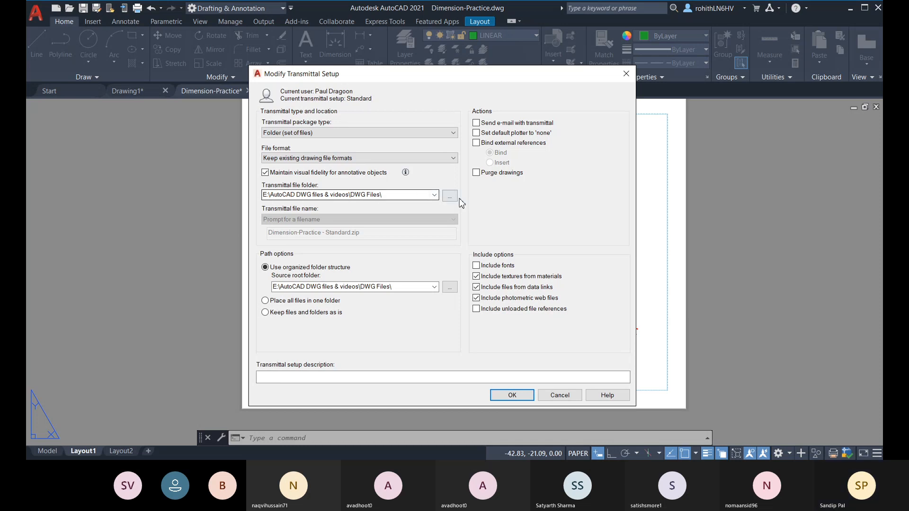
Step: Set the transmittal file folder to the Desktop
click(434, 195)
click(435, 195)
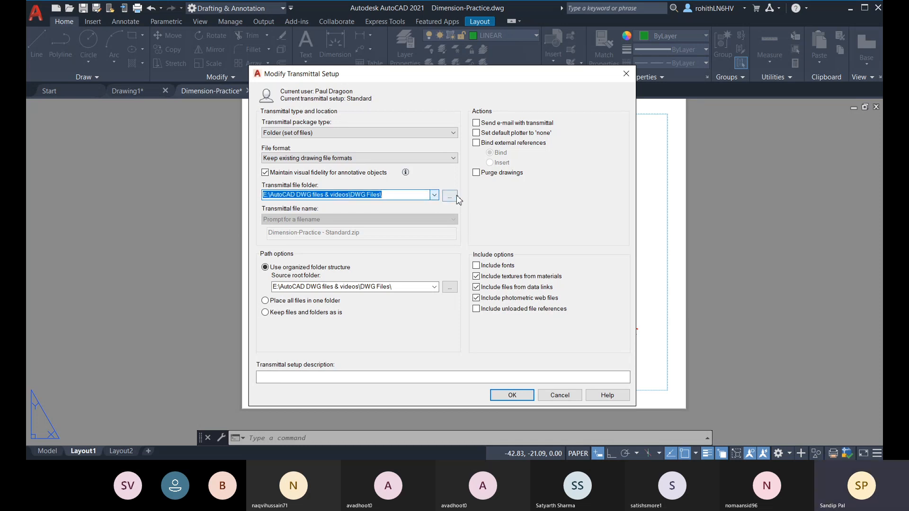
click(450, 195)
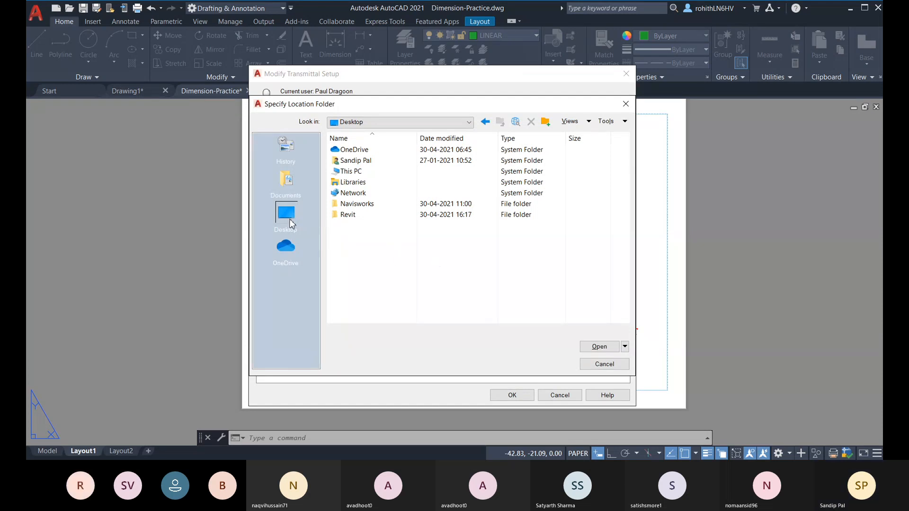
click(593, 348)
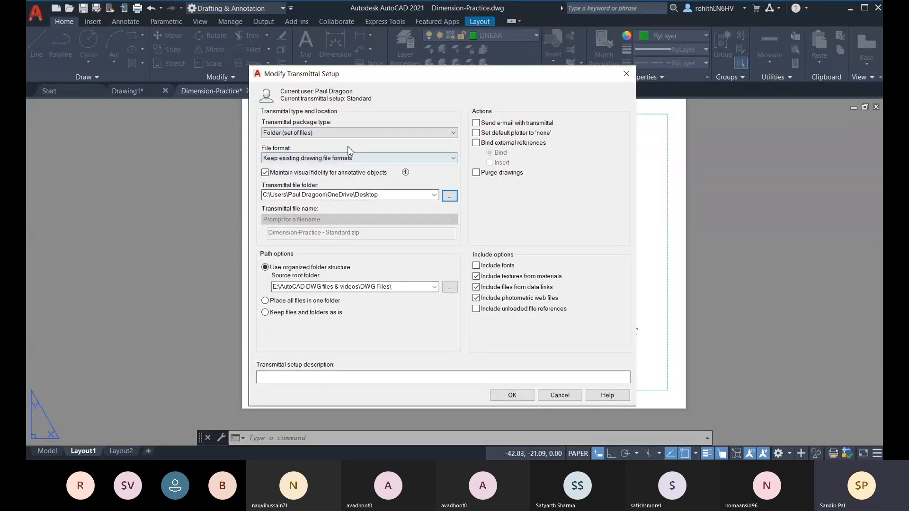
Step: Set the transmittal package type to Zip (*.zip) and accept the changes to the Standard setup
click(355, 134)
click(277, 151)
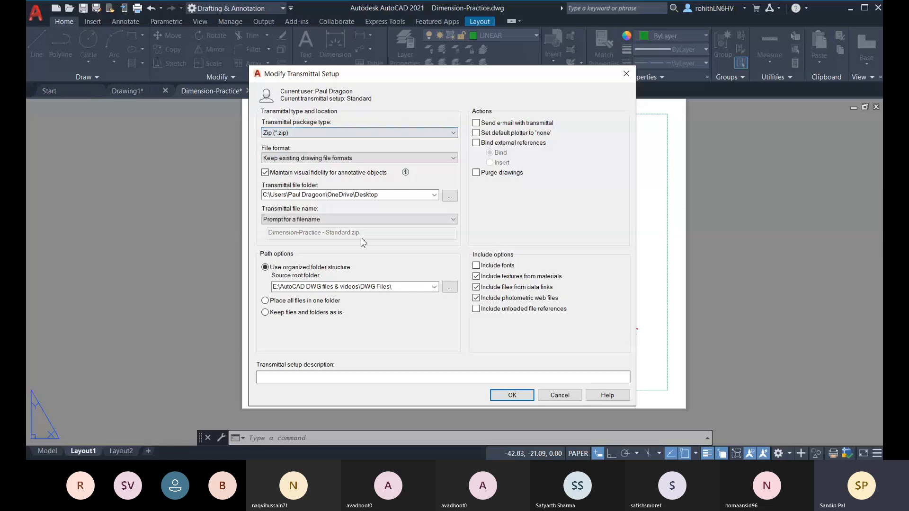
click(510, 396)
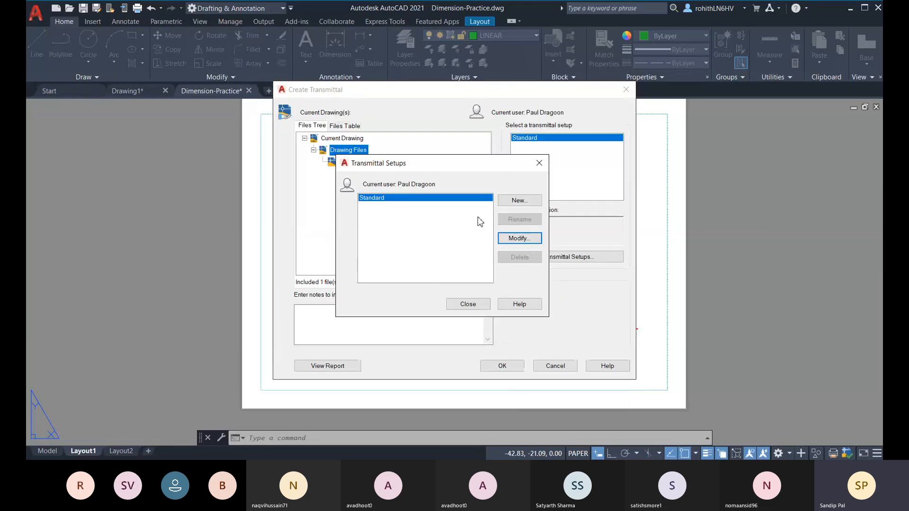
click(468, 305)
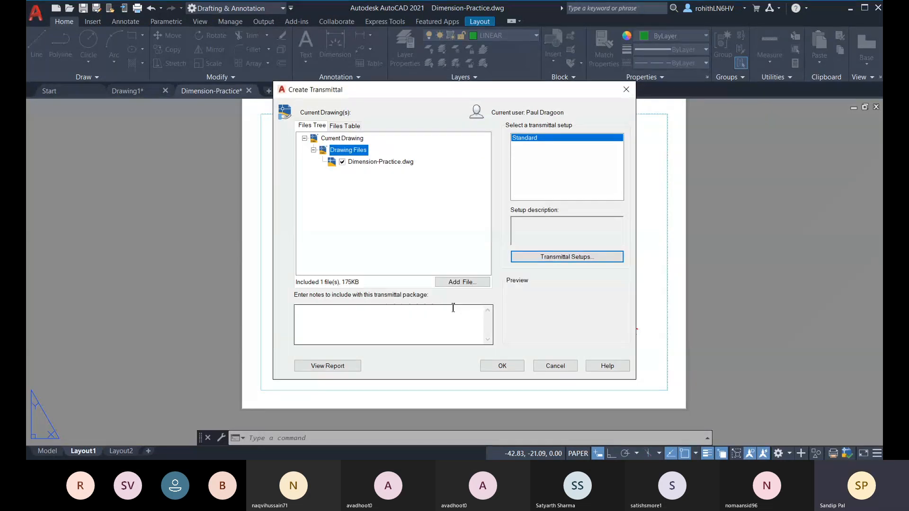
Step: Check the save location and file name for the transmittal zip, and leave eTransmit without creating the package
click(503, 366)
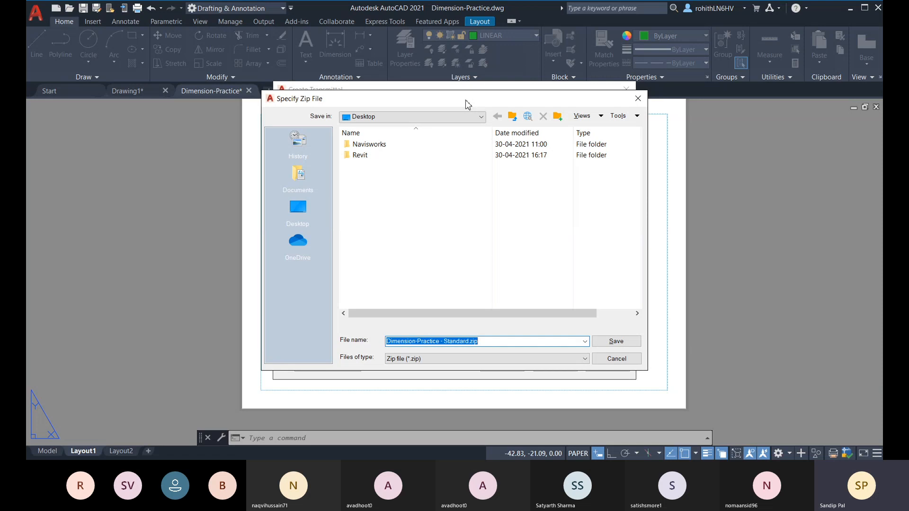
drag(466, 100, 335, 94)
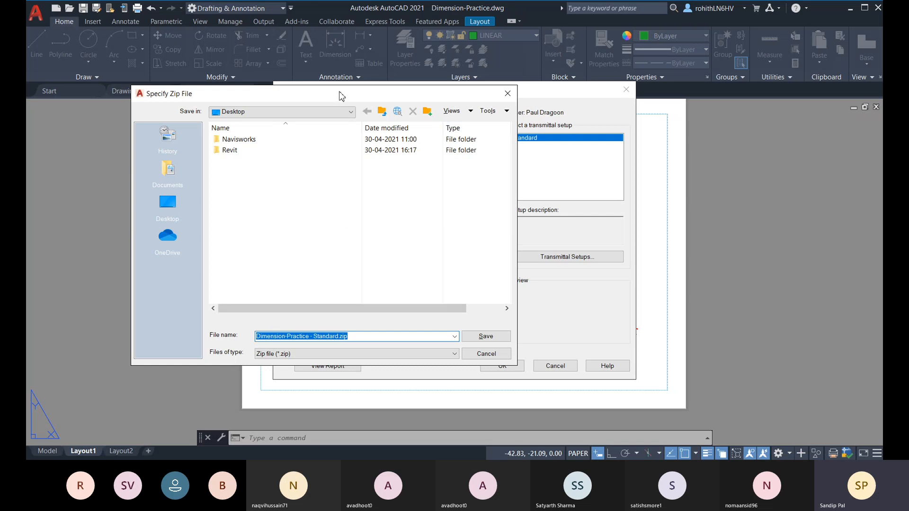
drag(339, 96, 256, 108)
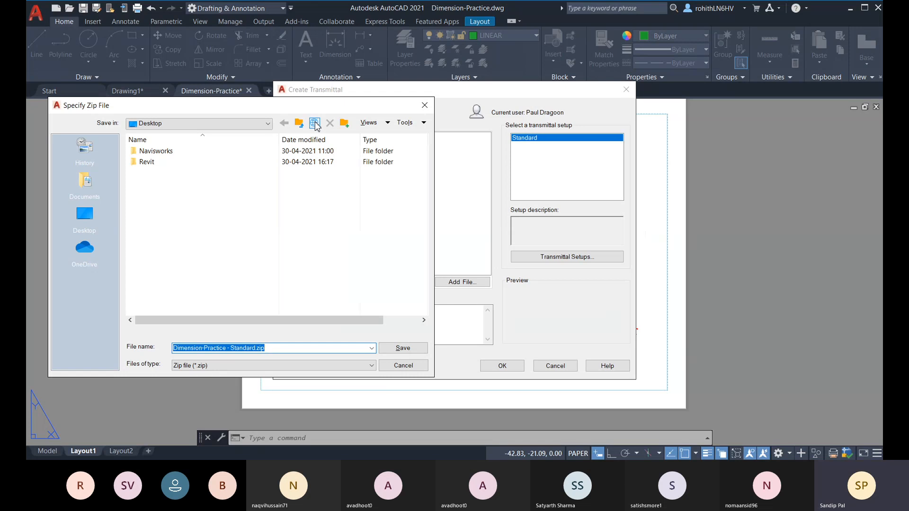
click(398, 368)
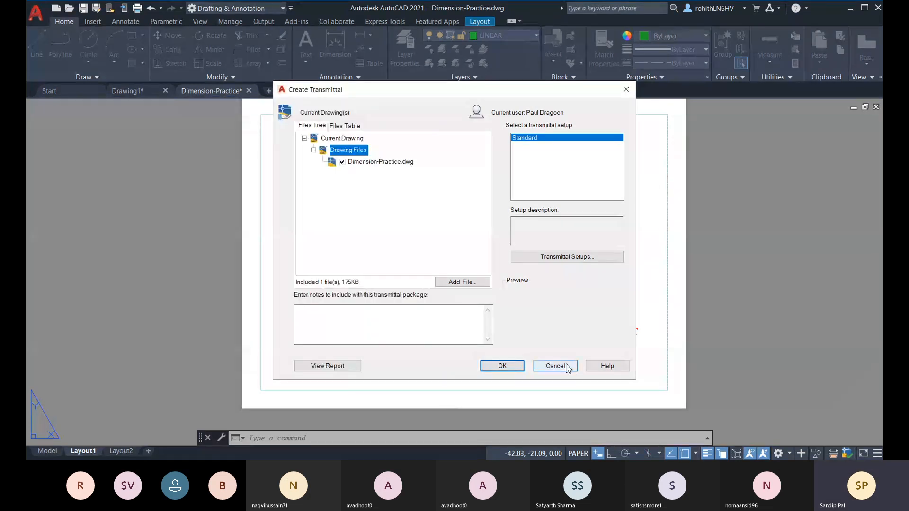
click(556, 366)
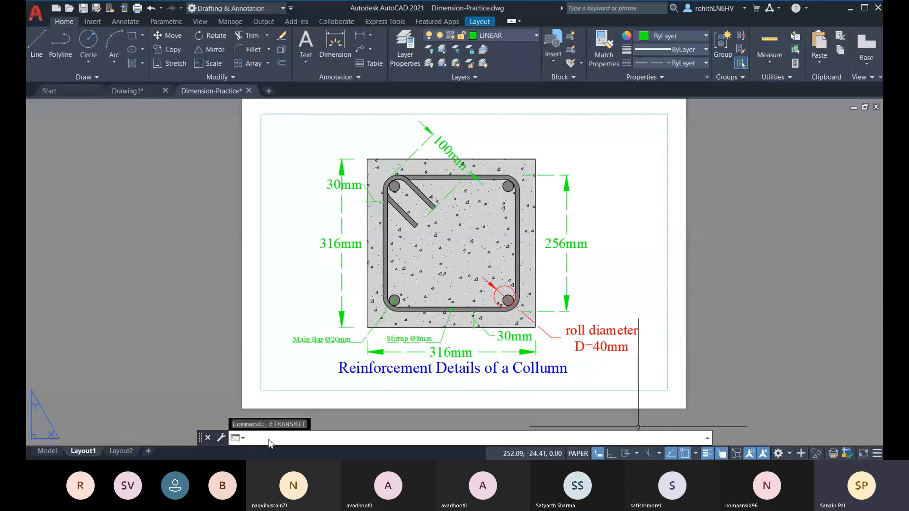
Step: Start the PUBLISH command and remove the Dimension-Practice-Layout2 sheet from the list of sheets to publish
text(PUBLISH)
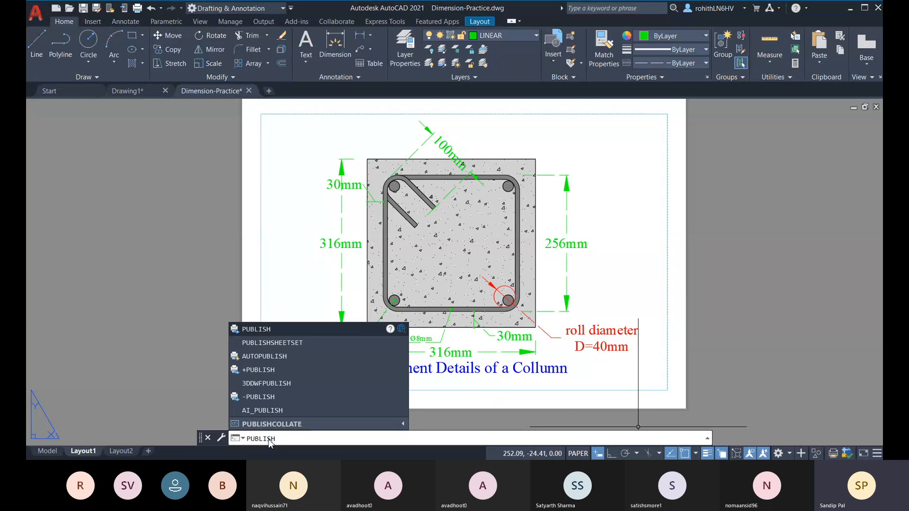
key(Return)
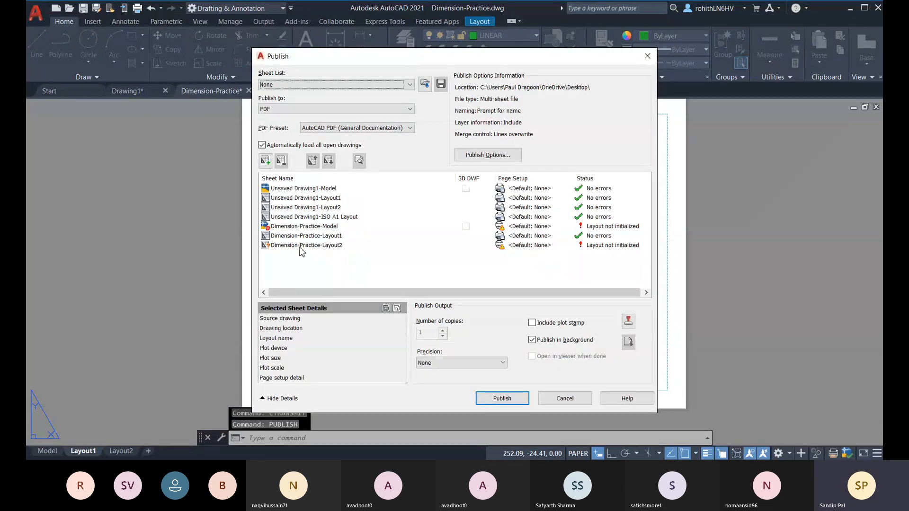
click(526, 246)
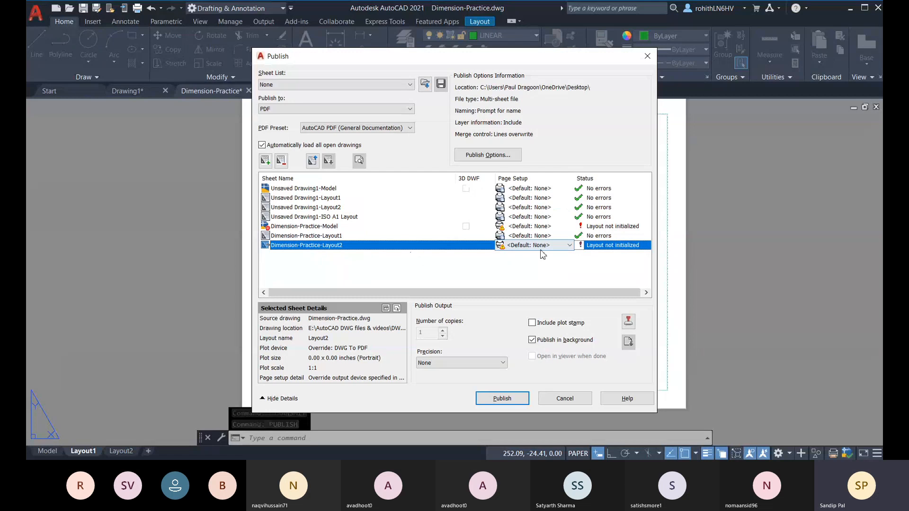
click(298, 236)
click(413, 228)
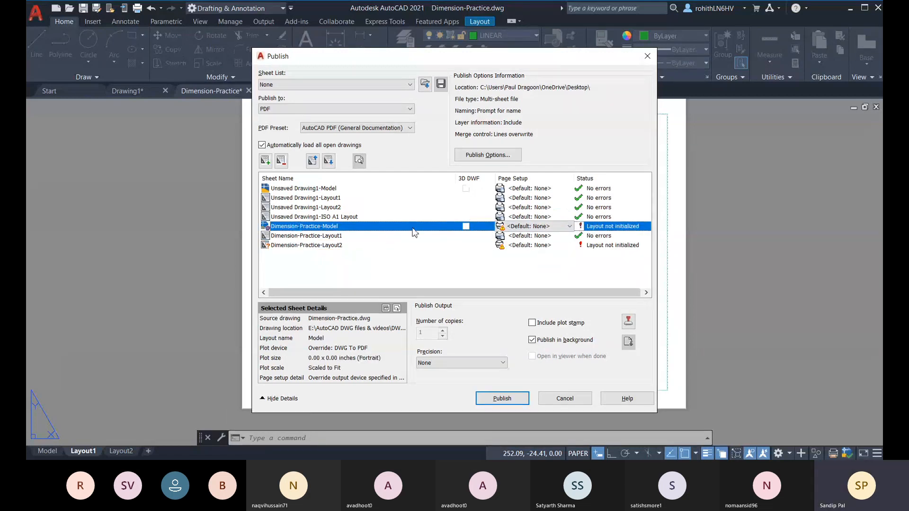
click(284, 236)
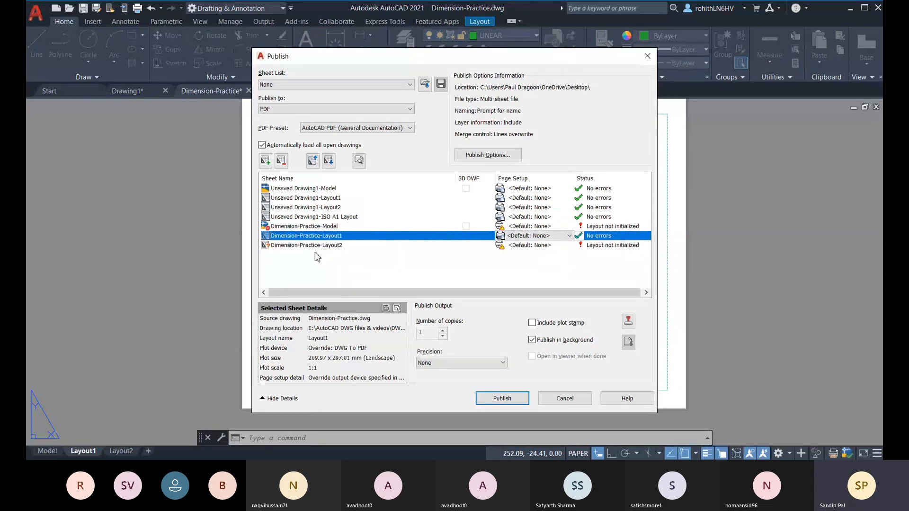
click(296, 245)
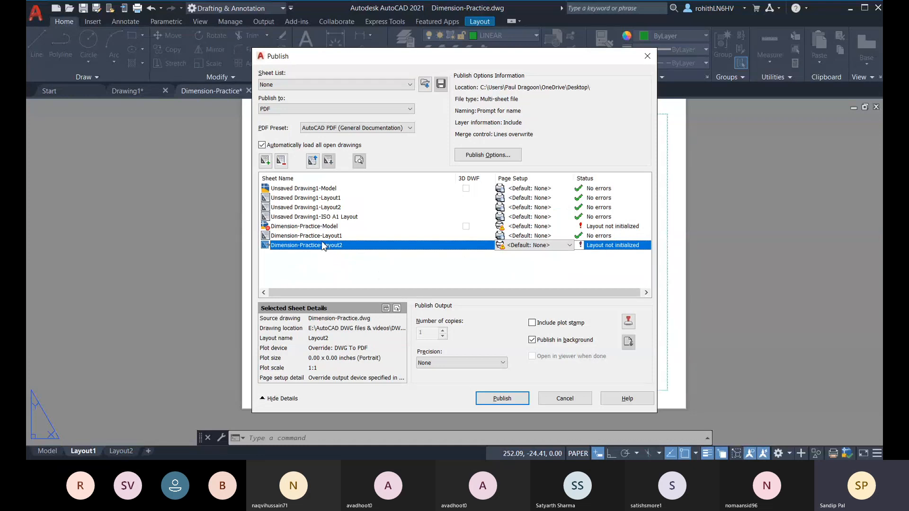
click(283, 163)
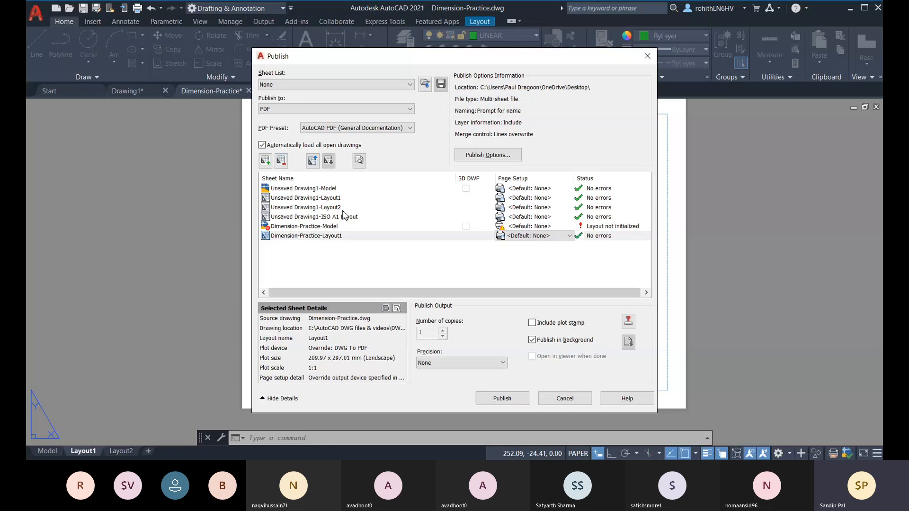
Step: Remove all Unsaved Drawing1 sheets (Model, Layout1, Layout2 and ISO A1 Layout) from the publish list
click(294, 199)
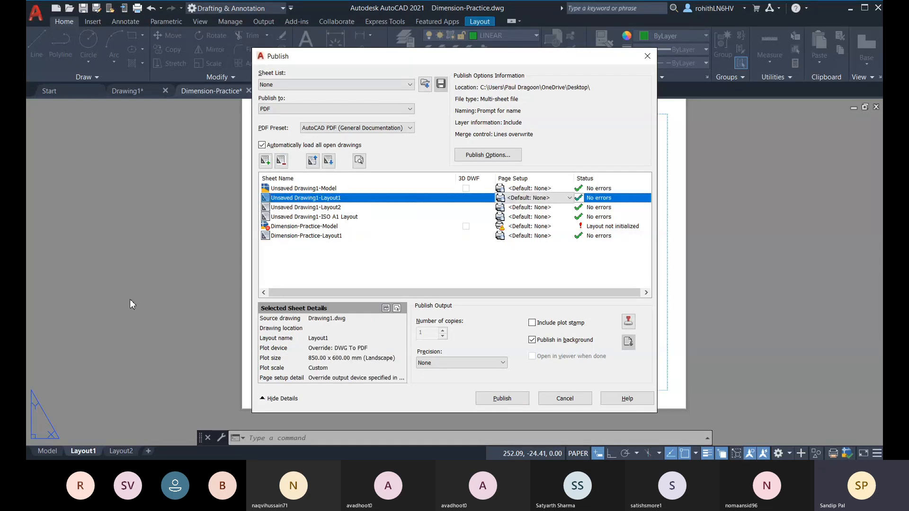
click(299, 189)
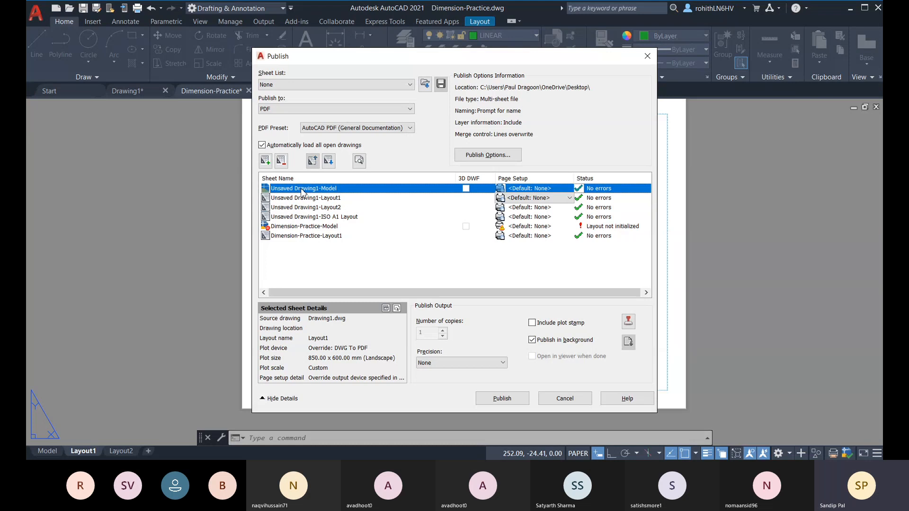
click(281, 161)
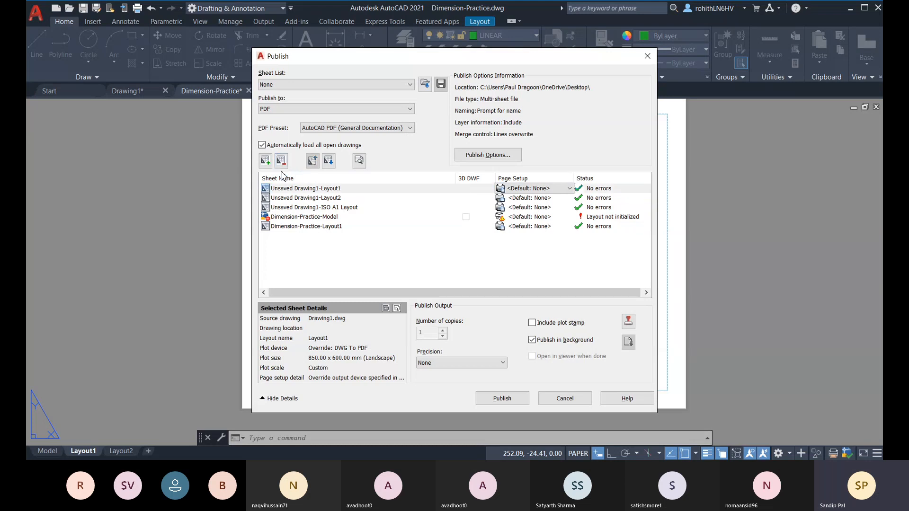
click(282, 161)
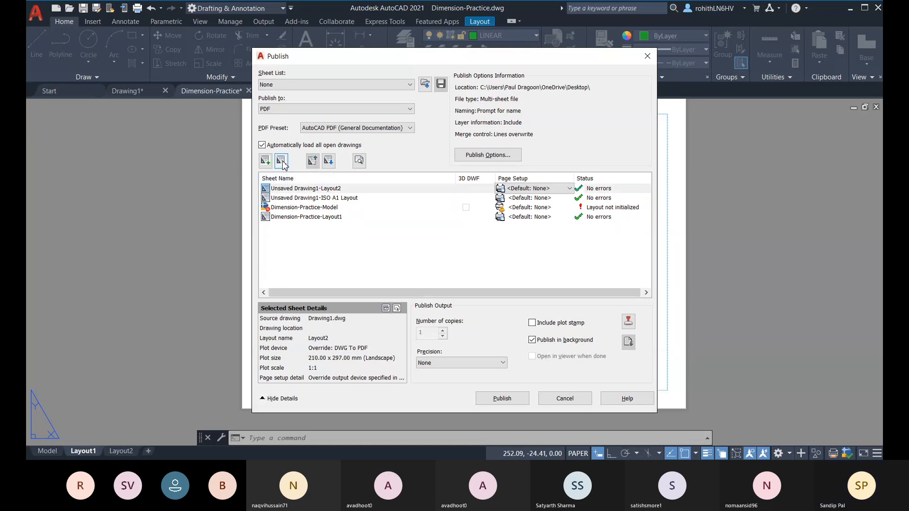
click(281, 161)
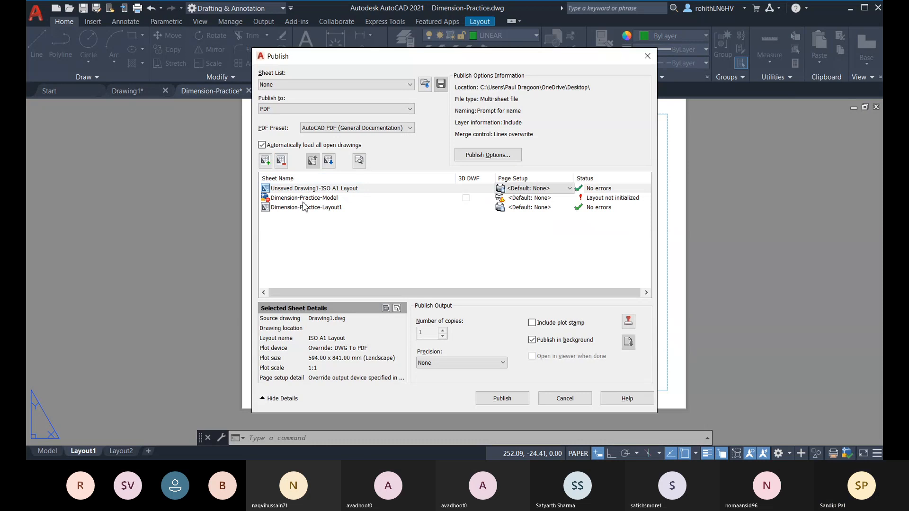
click(281, 161)
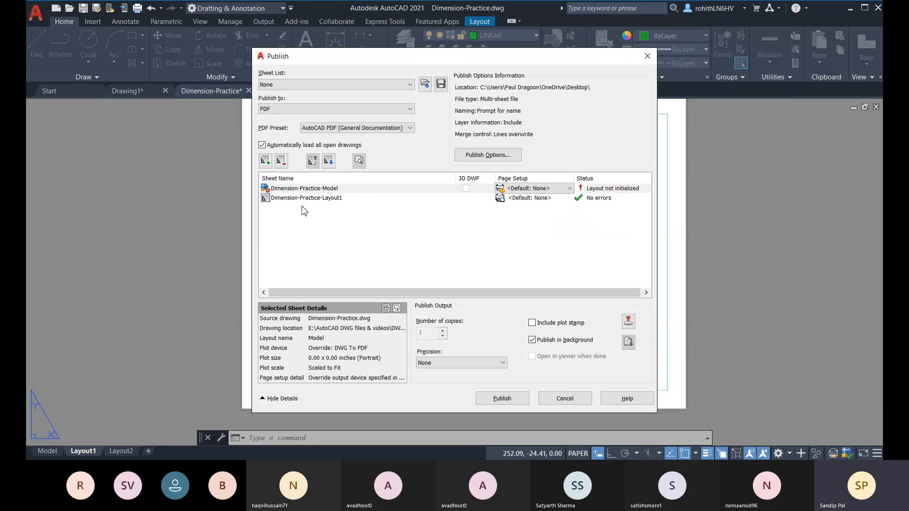
Step: Examine the page setup choices, including Import, and the status of the Dimension-Practice Model and Layout1 sheets
click(526, 188)
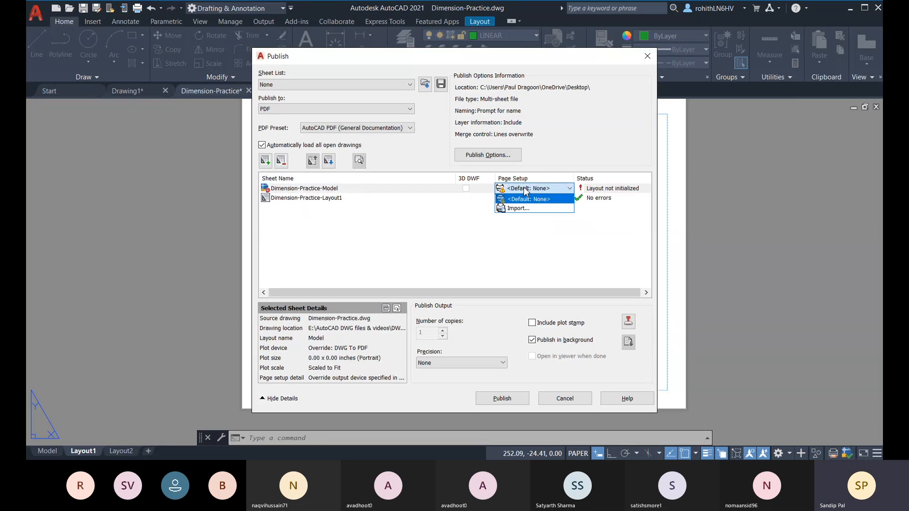
click(533, 210)
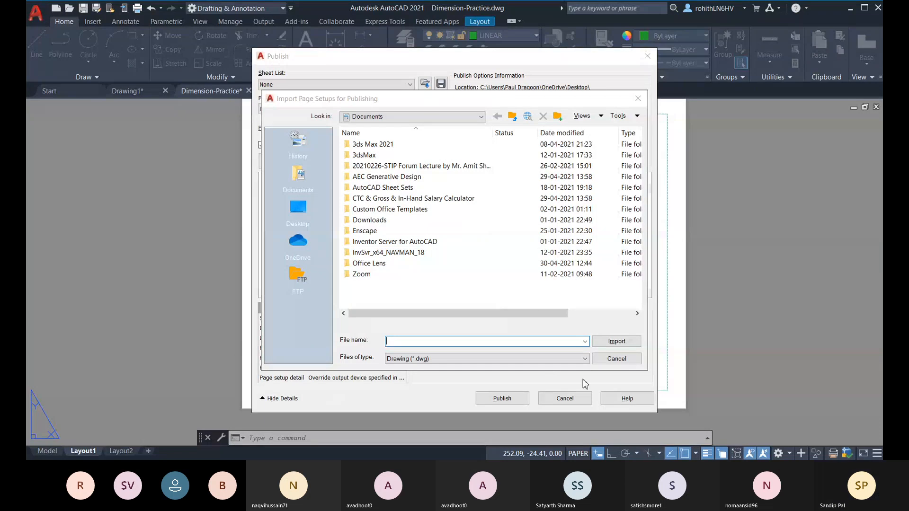
click(617, 359)
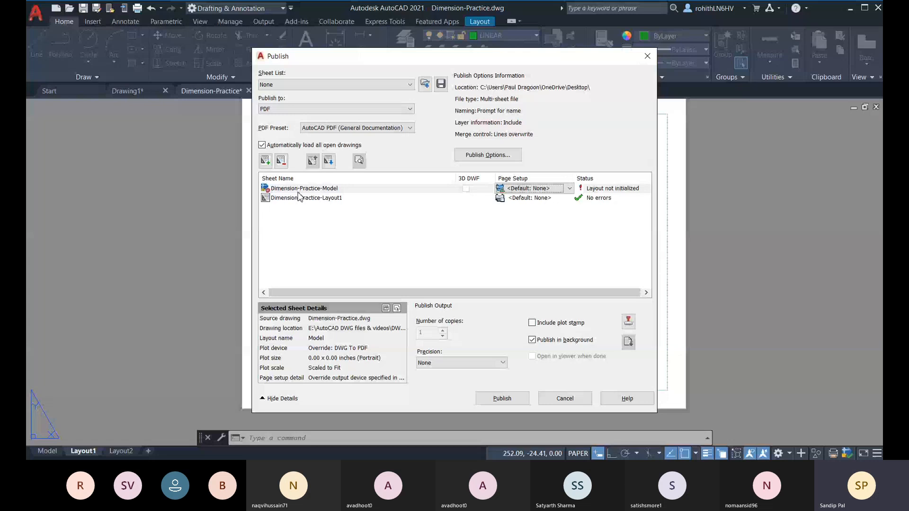
click(370, 198)
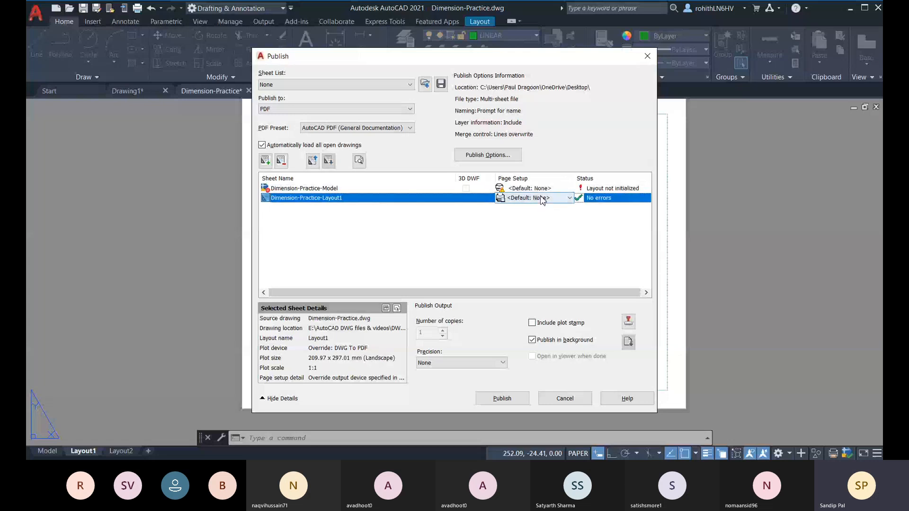
click(541, 197)
click(457, 225)
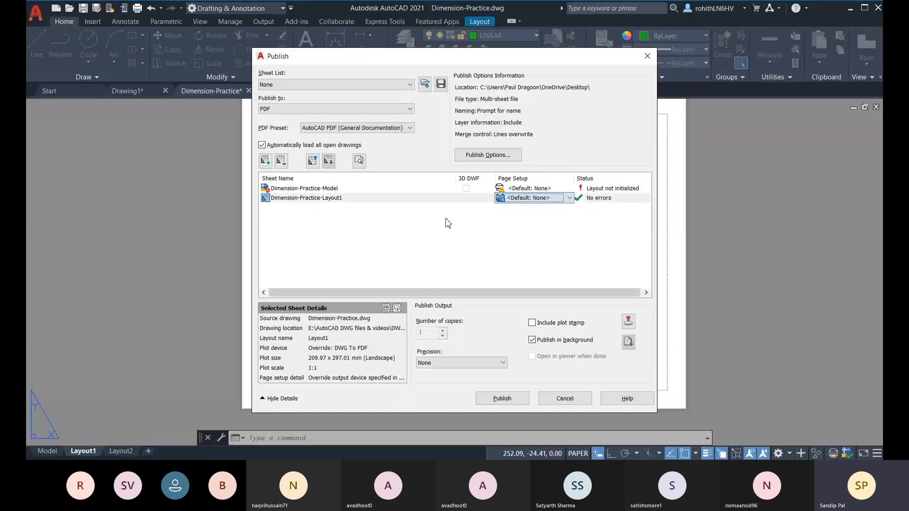
click(603, 189)
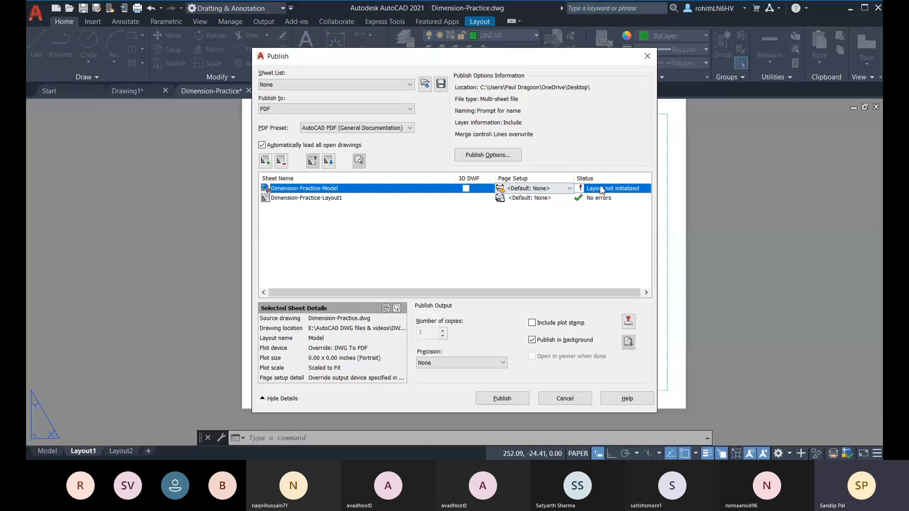
click(603, 189)
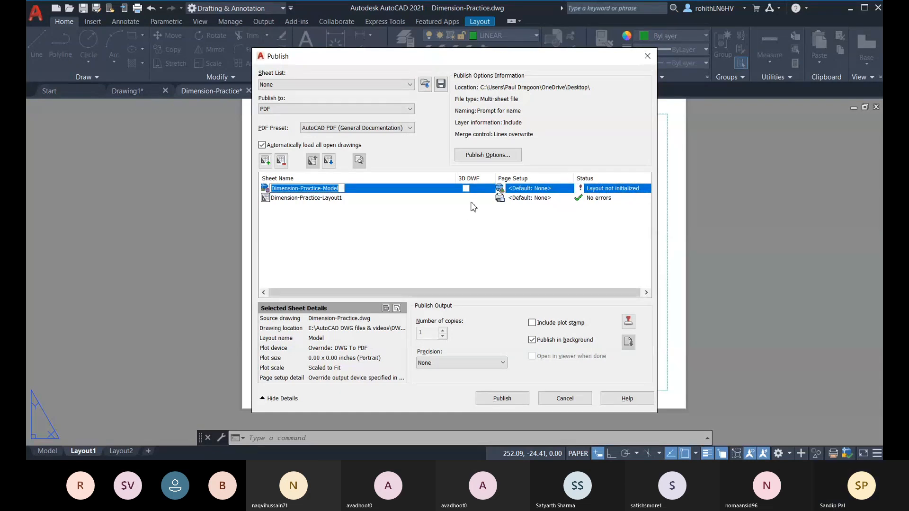
click(399, 223)
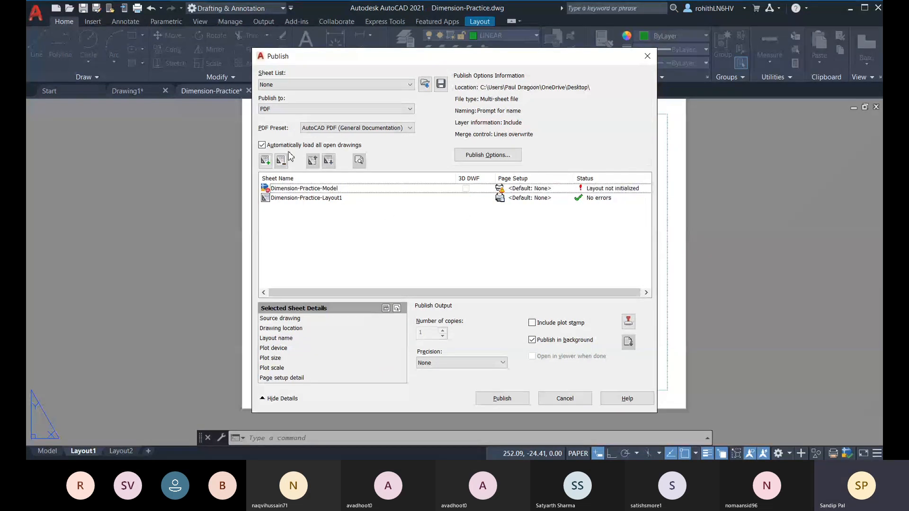
Step: Set the publish output format to DWF, with the sheet list left at None
click(283, 111)
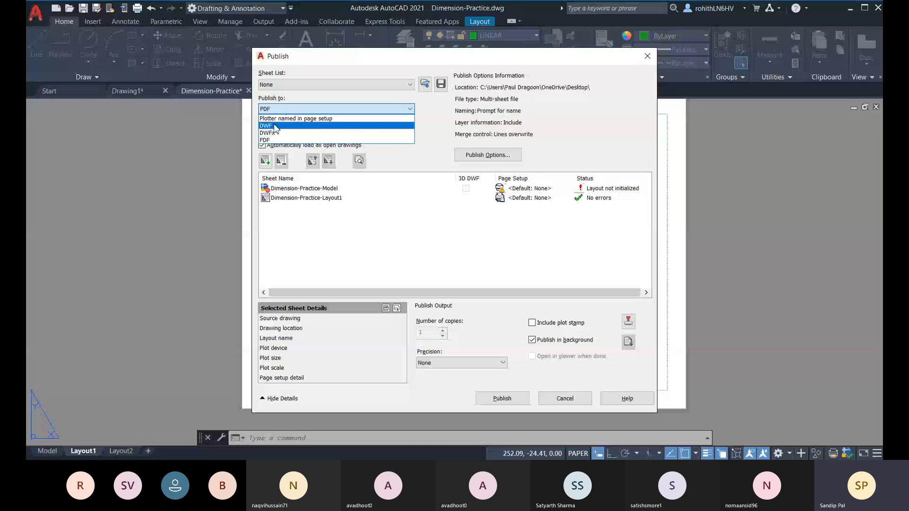
click(274, 126)
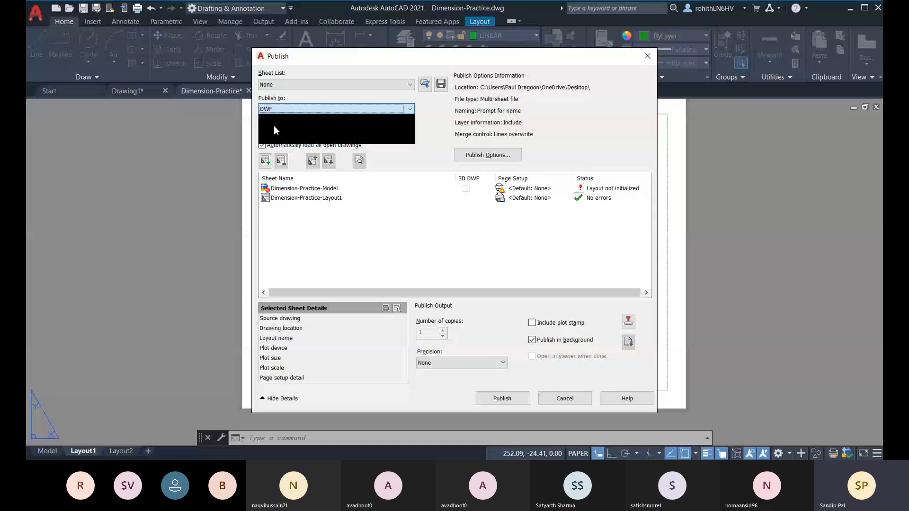
click(304, 86)
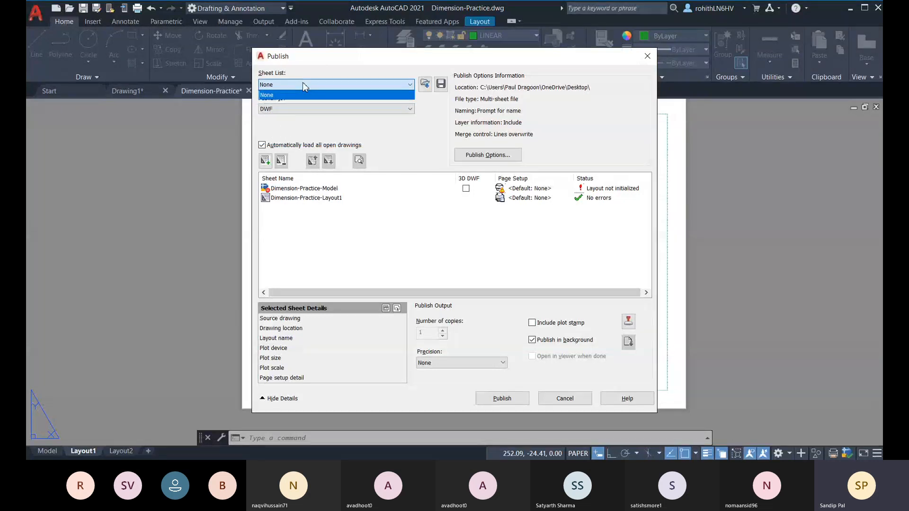
click(288, 95)
click(287, 109)
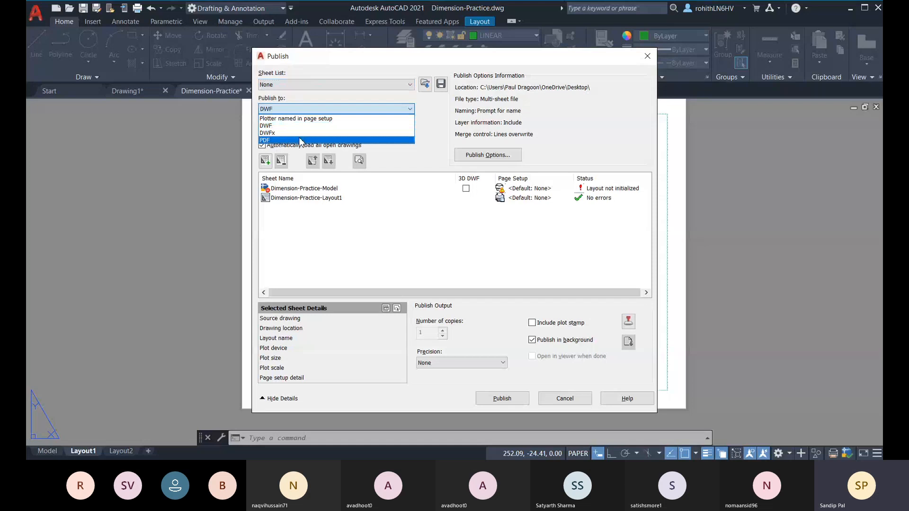
click(495, 243)
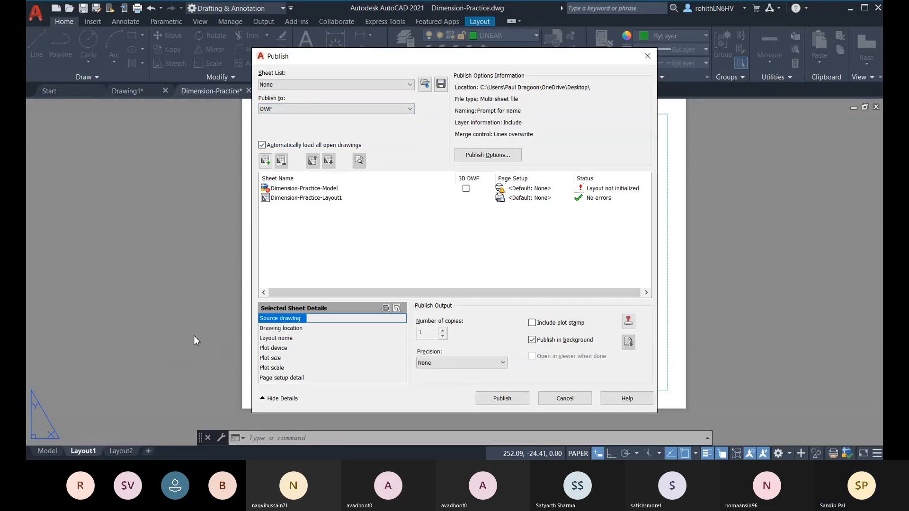
Step: Review the selected sheet detail entries, from source drawing and drawing location to layout name, plot device and plot size
click(284, 330)
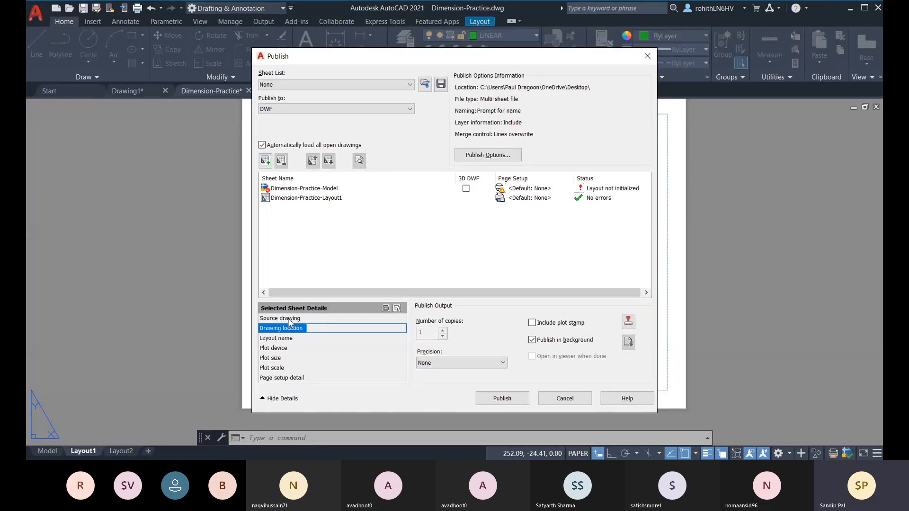
click(290, 319)
click(296, 329)
click(286, 339)
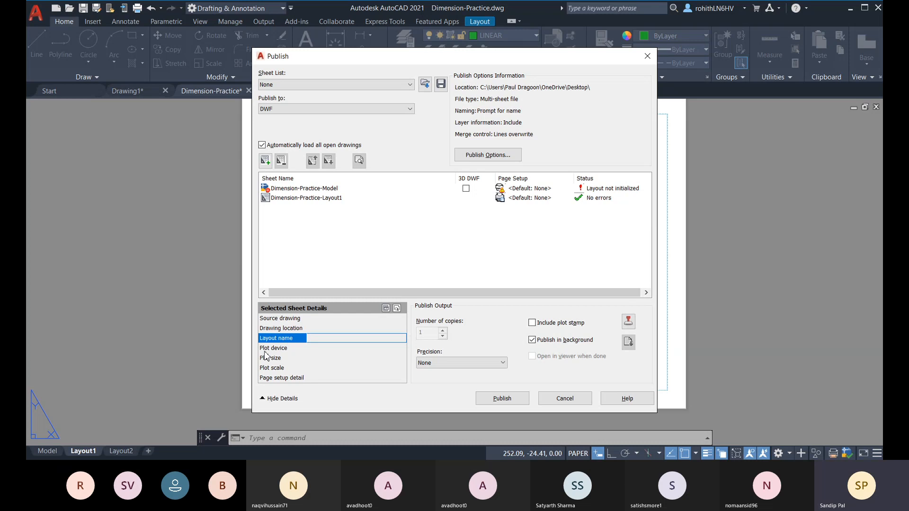
click(277, 349)
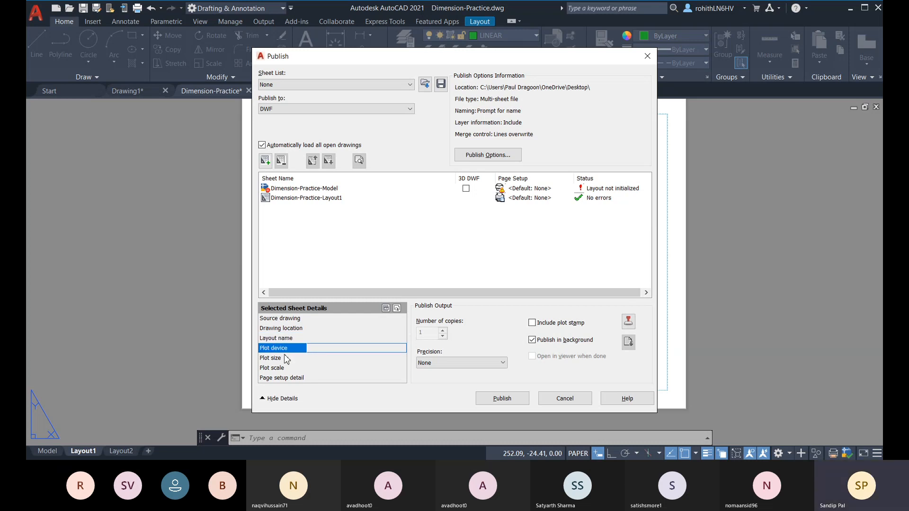
click(280, 359)
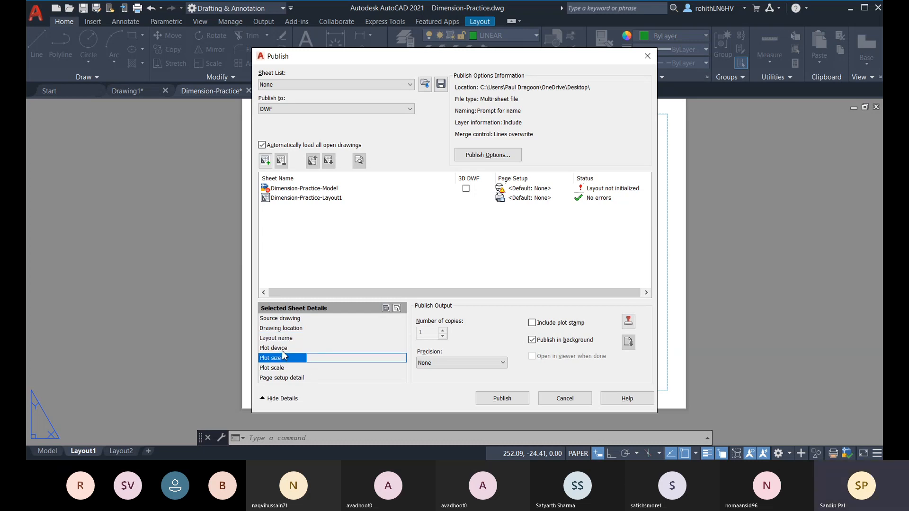
click(284, 348)
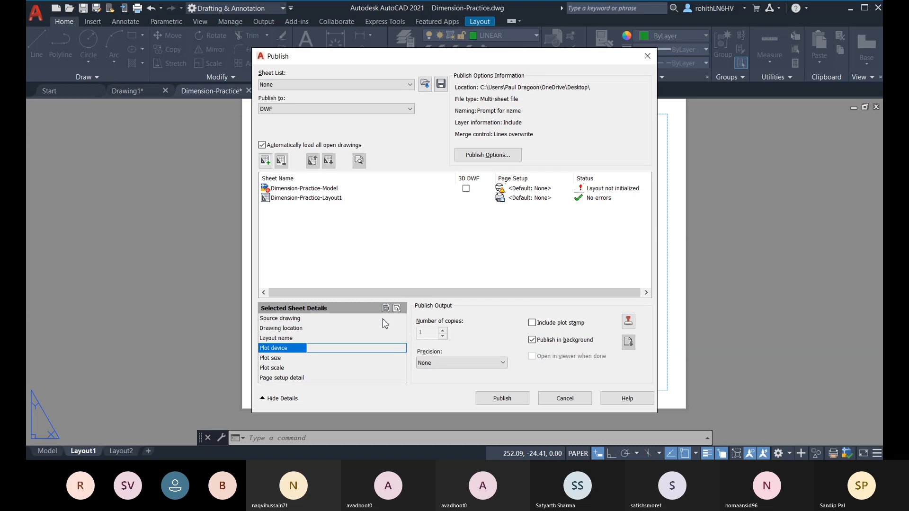
Step: Set the publish precision to For Civil Engineering and select the page setup detail entry
click(473, 362)
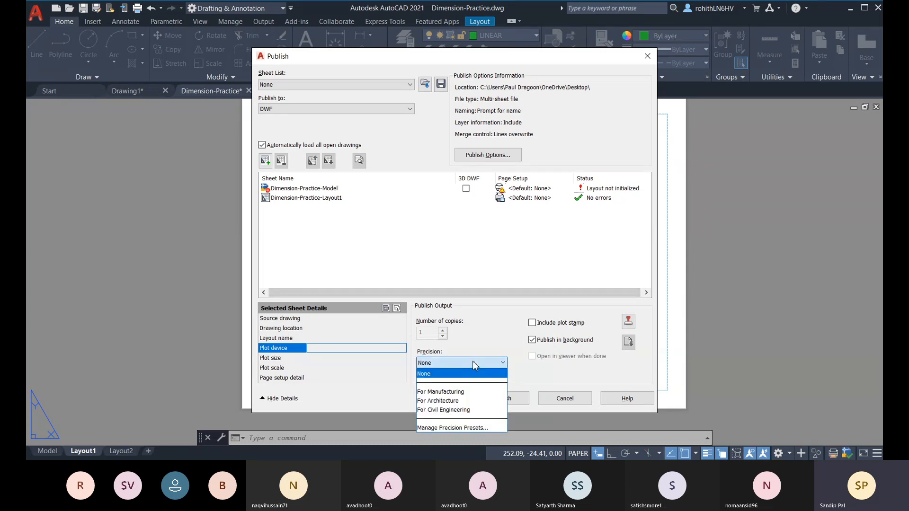
click(443, 410)
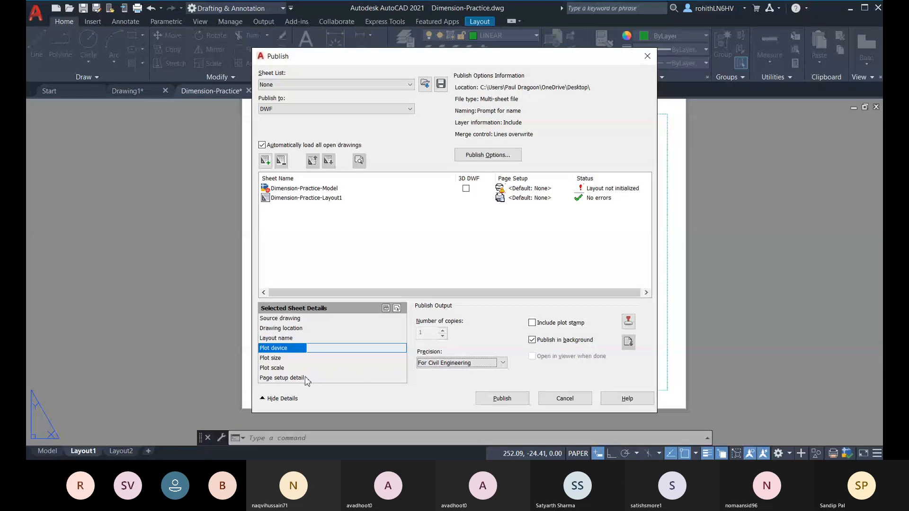
click(280, 378)
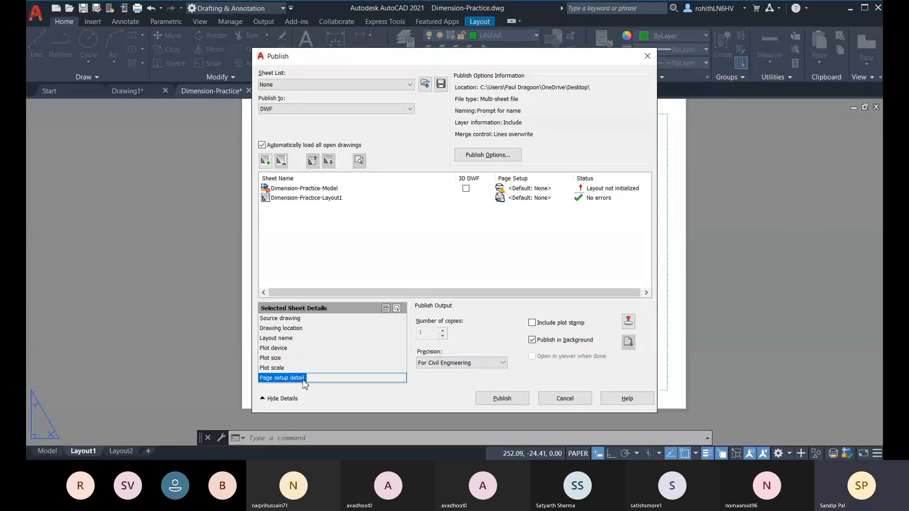
Step: Start publishing to DWF, cancel at the file naming stage and set the output format to PDF instead
click(503, 399)
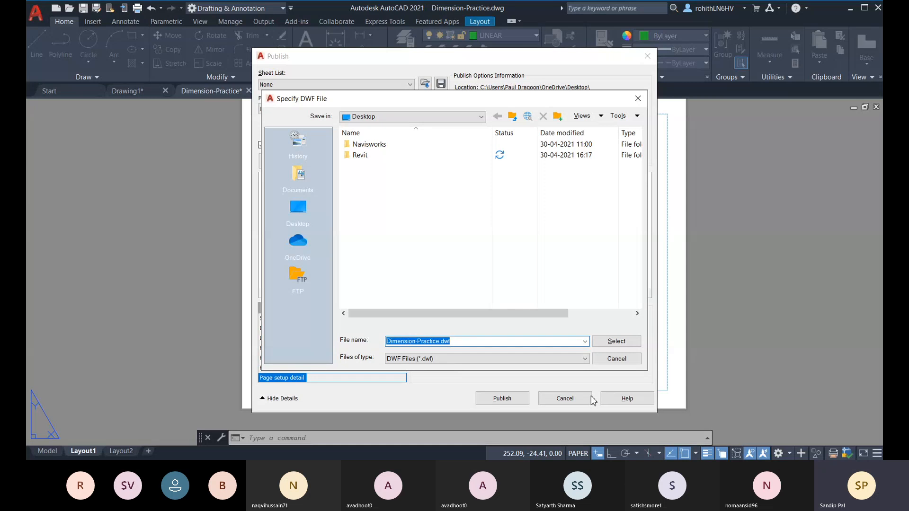
click(629, 361)
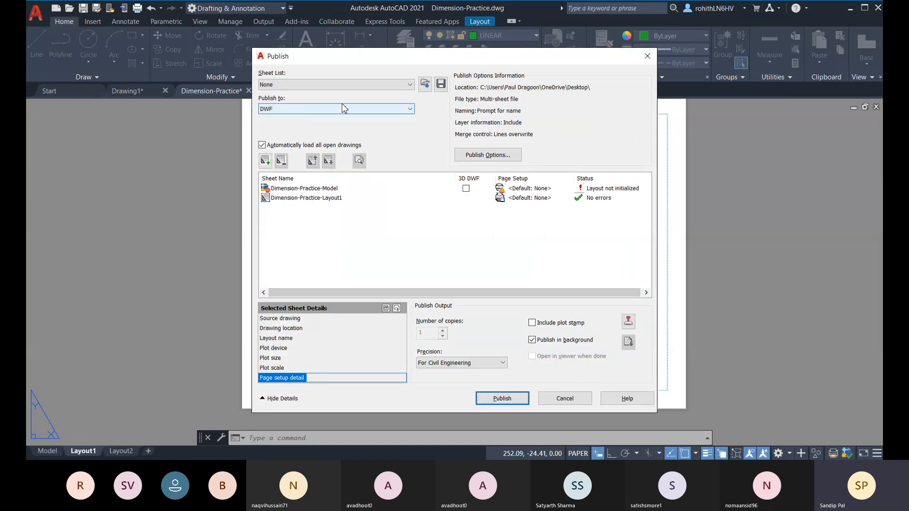
click(285, 110)
click(265, 140)
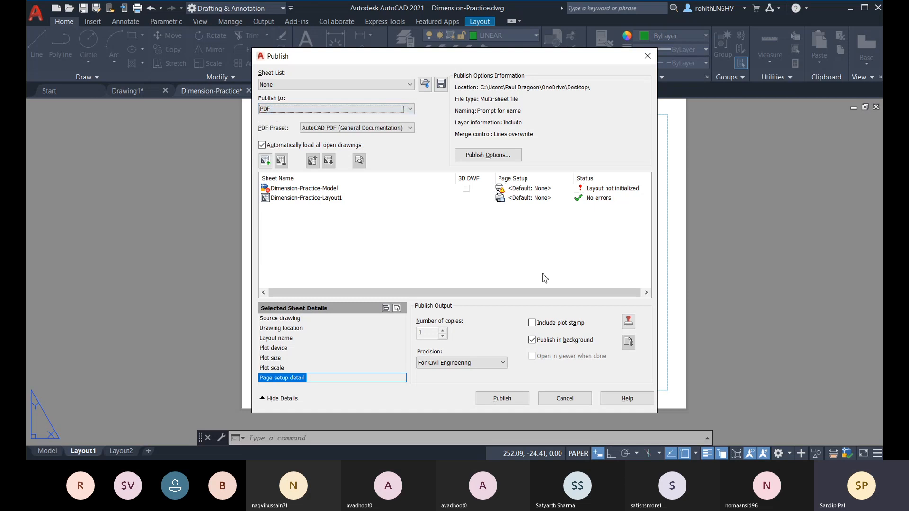
Step: Publish the Dimension-Practice sheets to the Desktop as Dimension-Practice.pdf, choosing to save the current list of sheets
click(503, 399)
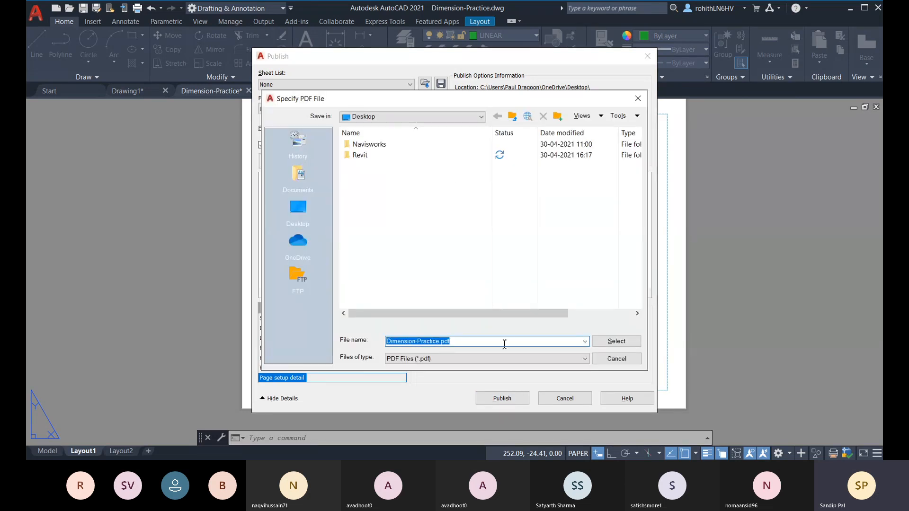
click(378, 212)
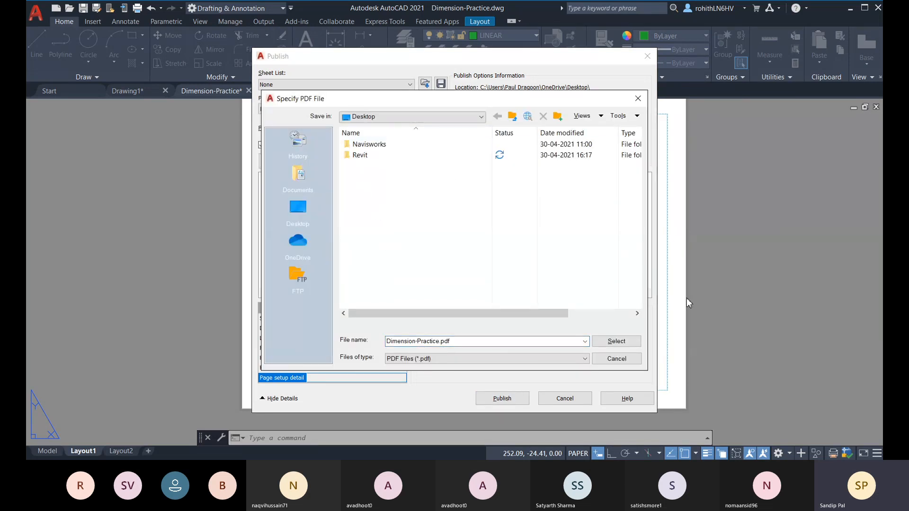
click(618, 342)
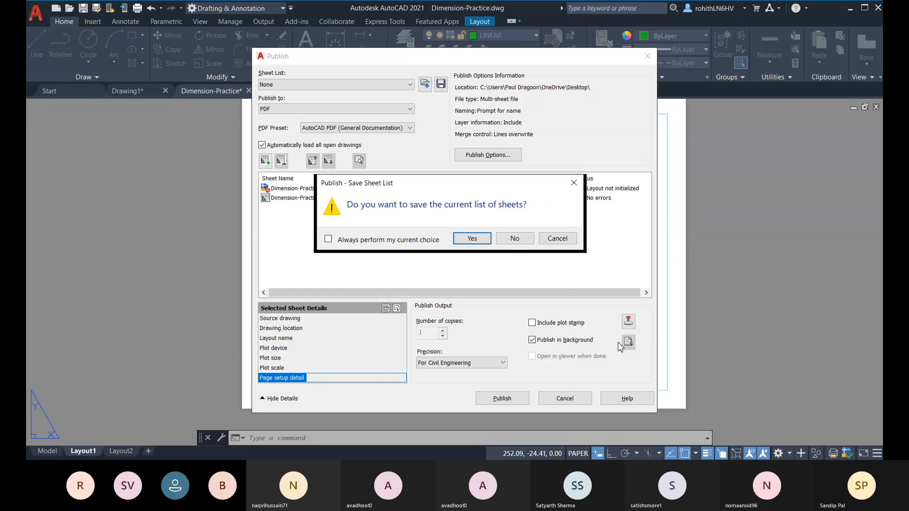
click(470, 239)
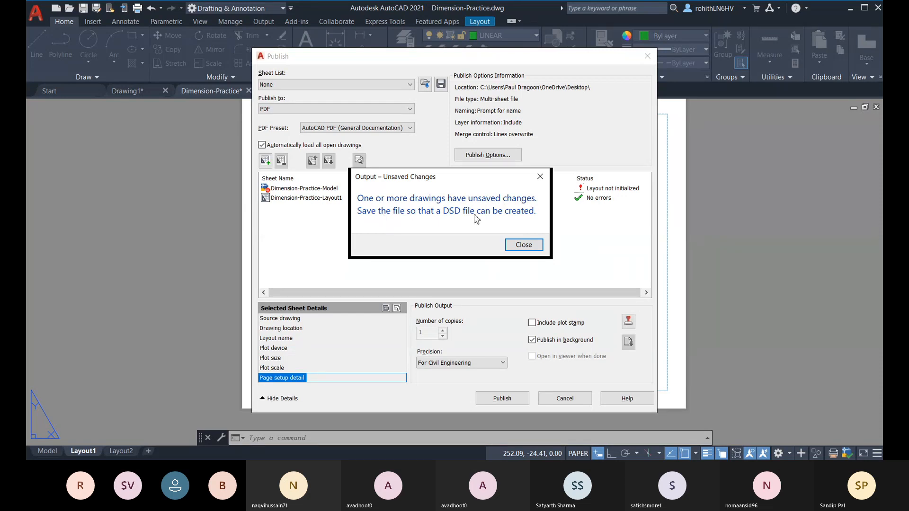
click(529, 251)
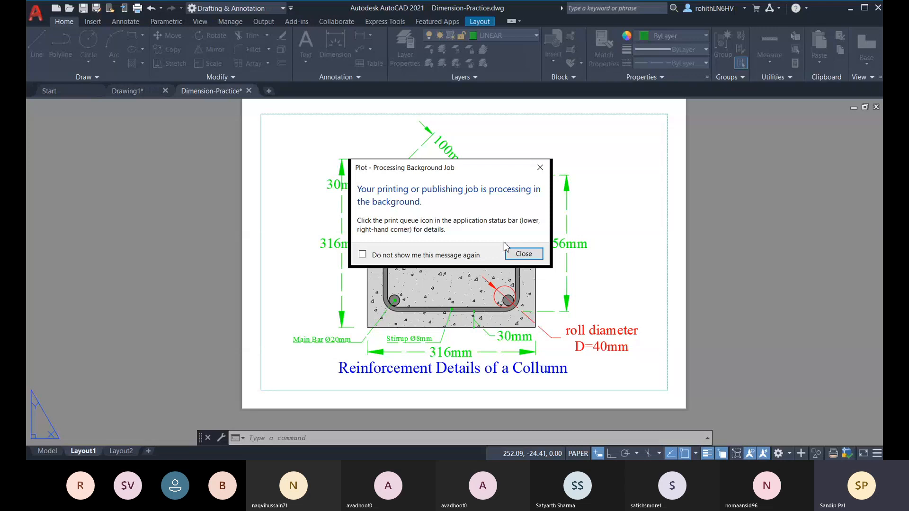
click(524, 256)
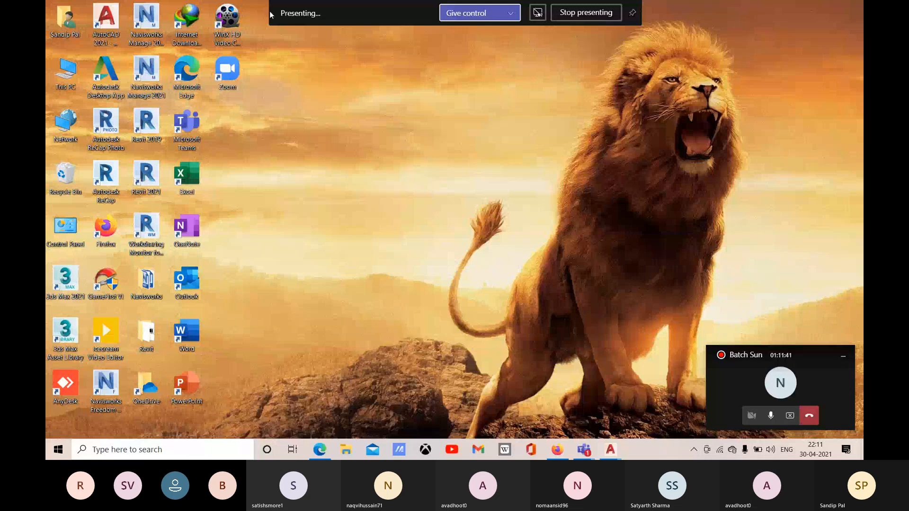
Step: Return to the Dimension-Practice drawing in AutoCAD and review the plot and publish details of the background jobs
mouse_move(610, 449)
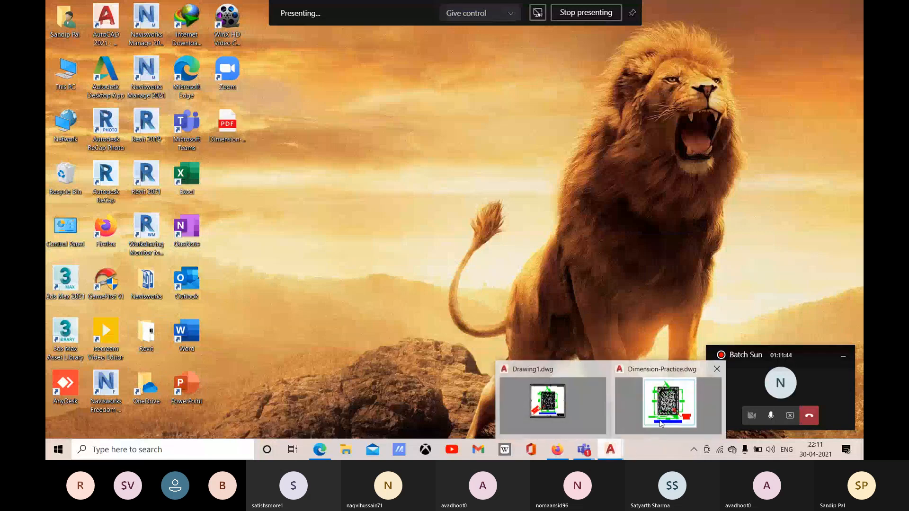
click(637, 418)
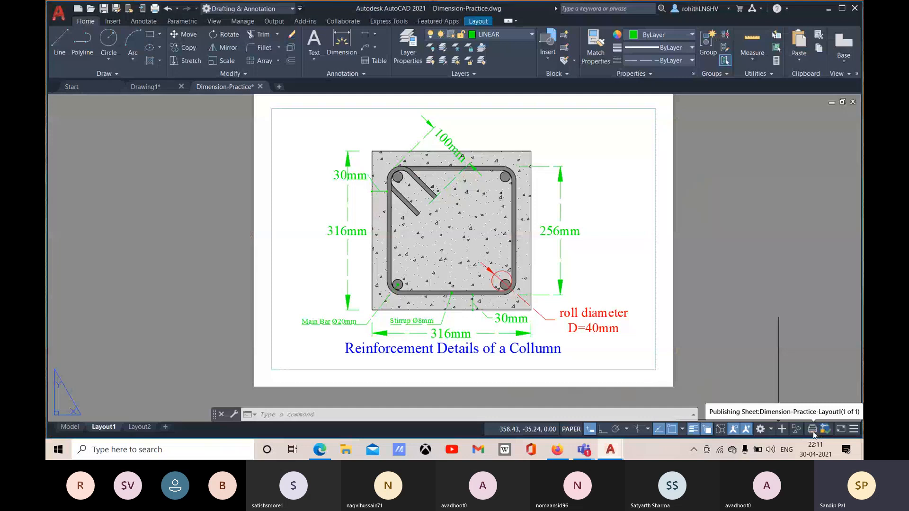
click(812, 430)
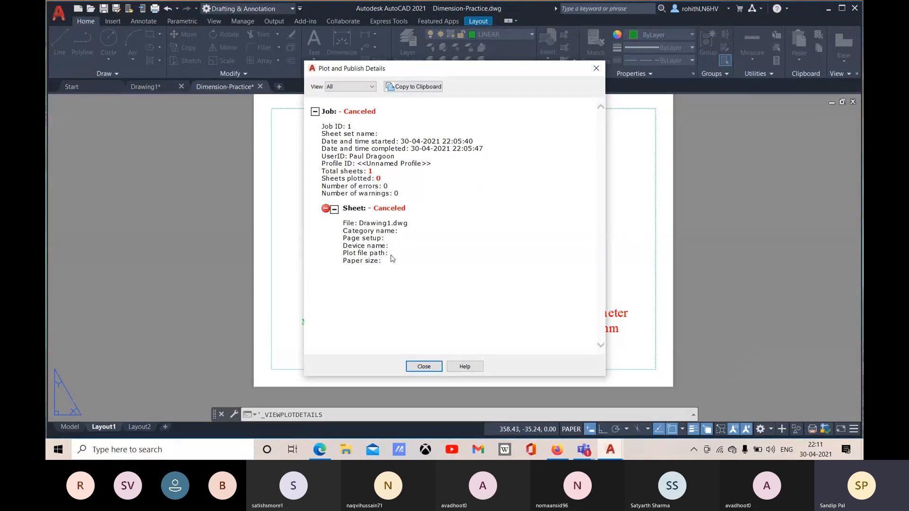
click(424, 366)
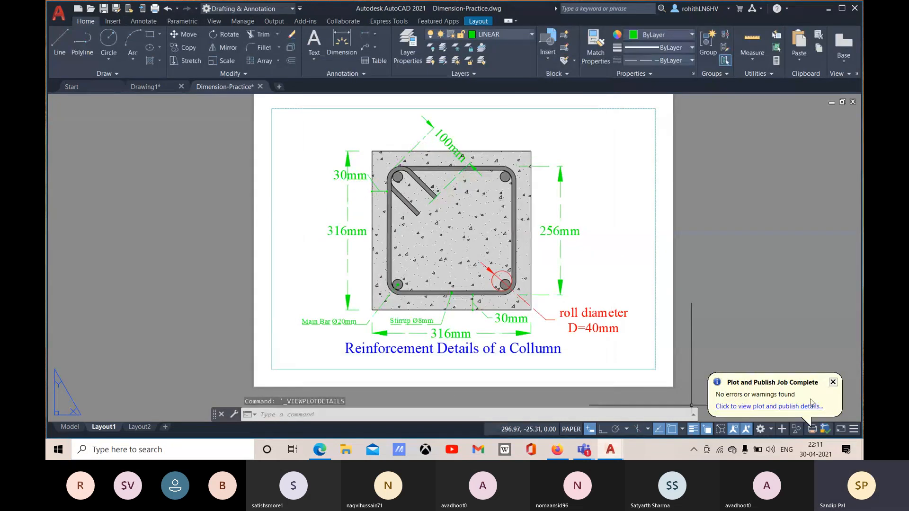
click(776, 408)
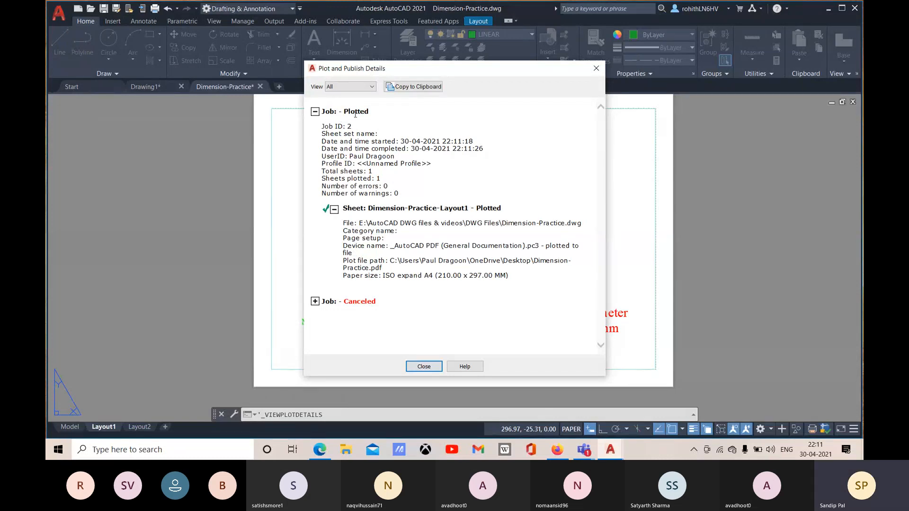
click(423, 367)
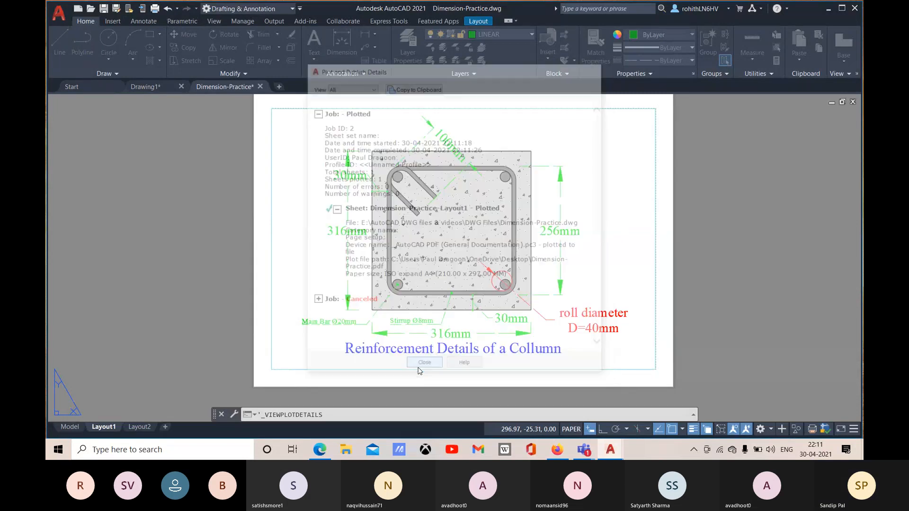
Step: Open the published Dimension-Practice.pdf from the desktop, examine the column reinforcement sheet and close the PDF
click(828, 9)
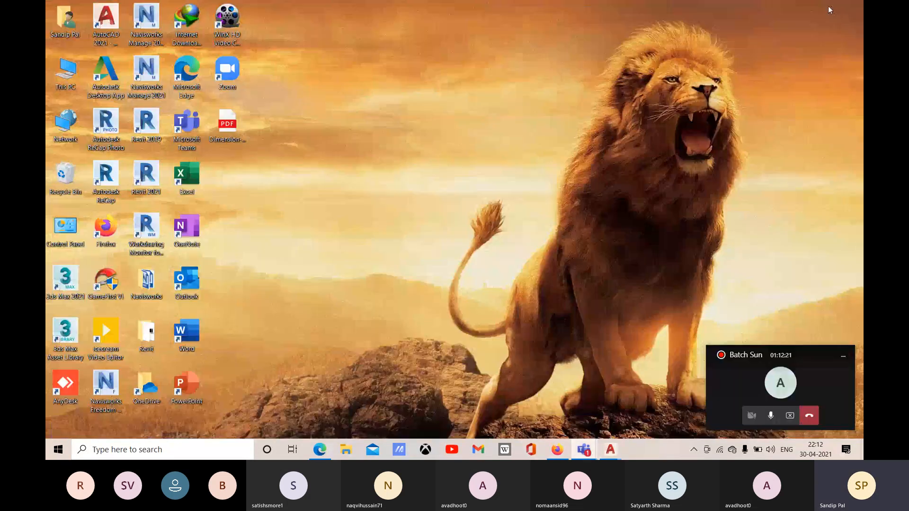
double_click(230, 130)
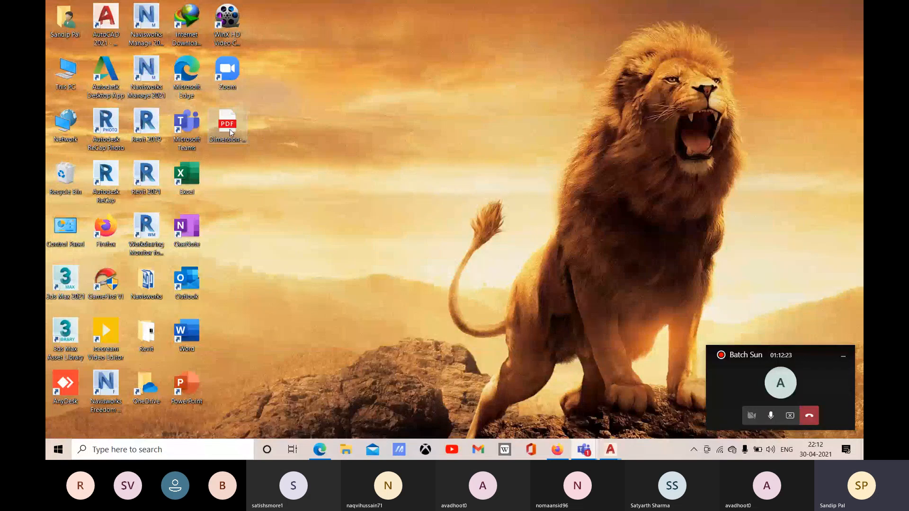
scroll(469, 216, down, 1)
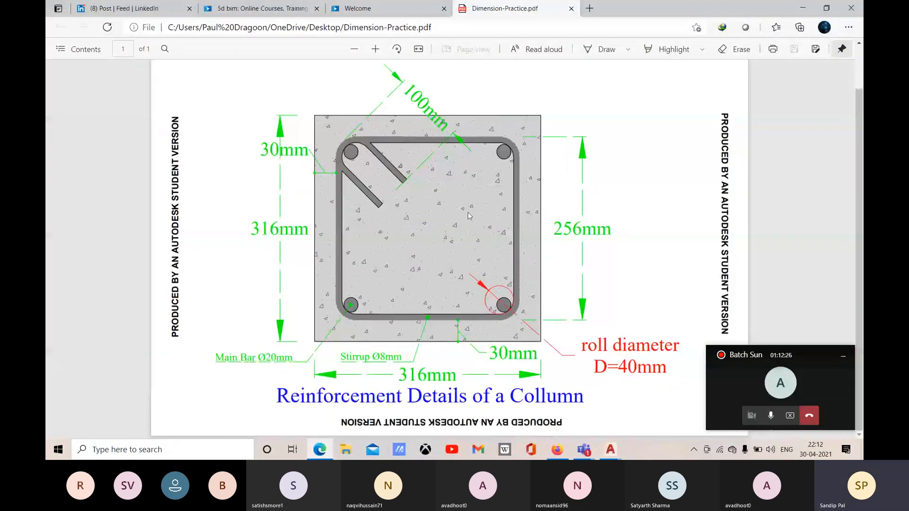
scroll(518, 373, up, 1)
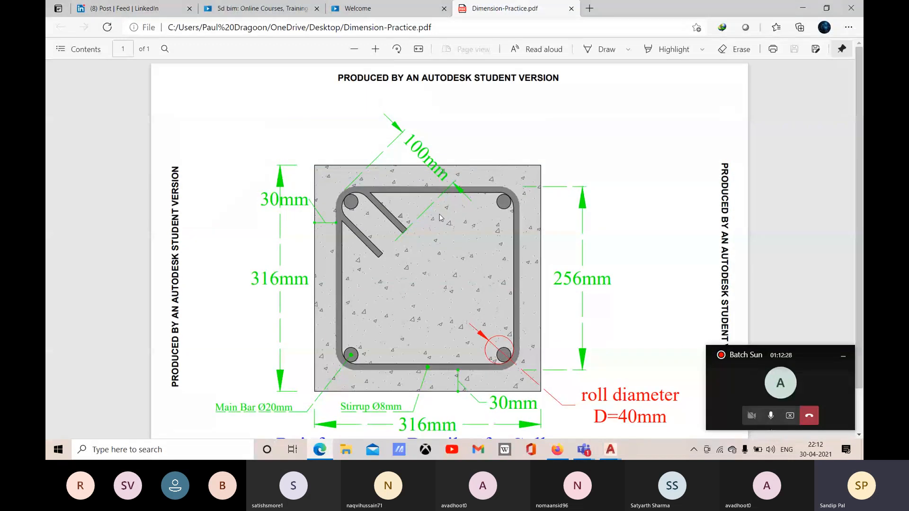
click(572, 9)
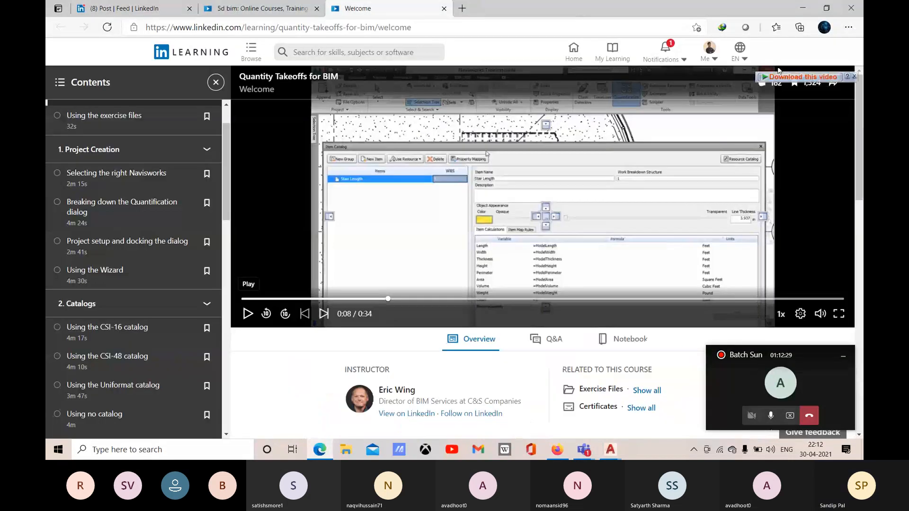
click(803, 8)
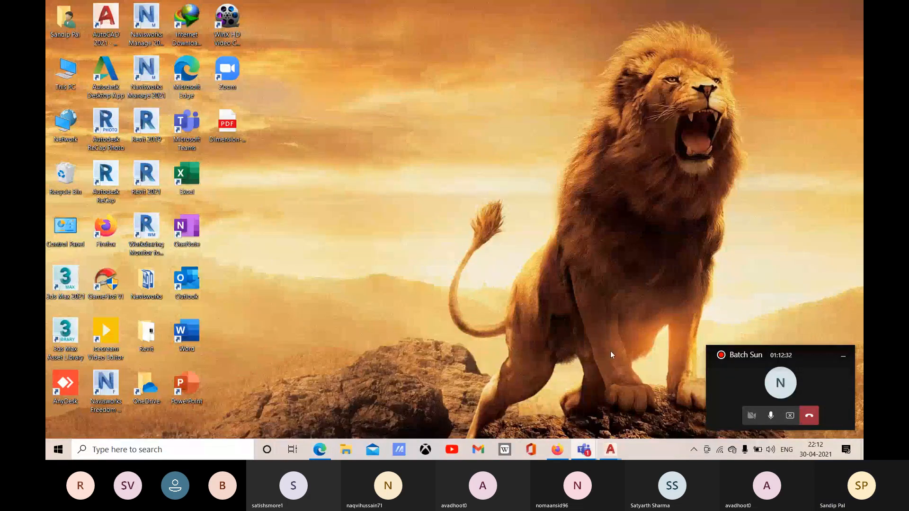
right_click(281, 222)
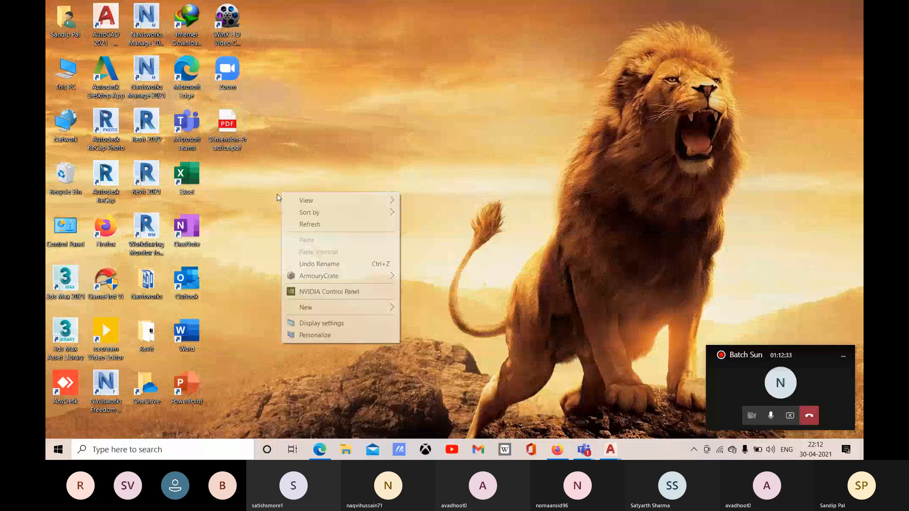
click(303, 224)
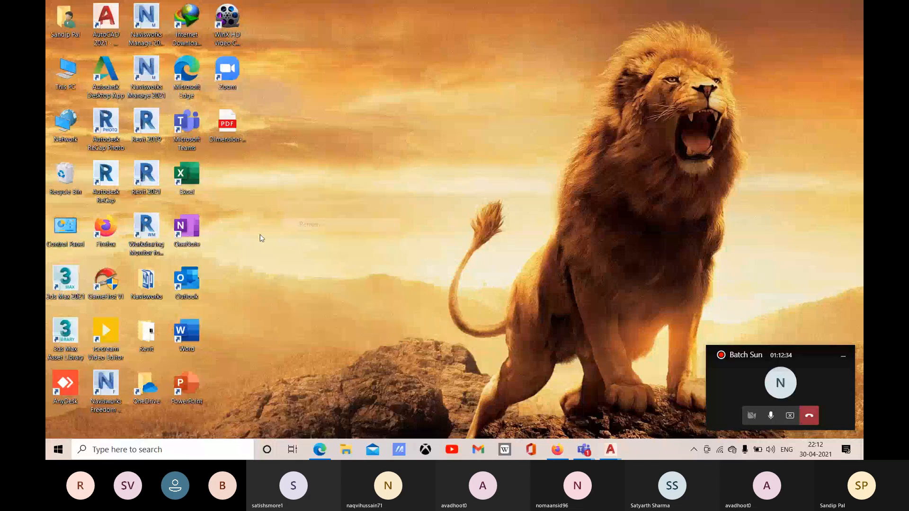
click(768, 393)
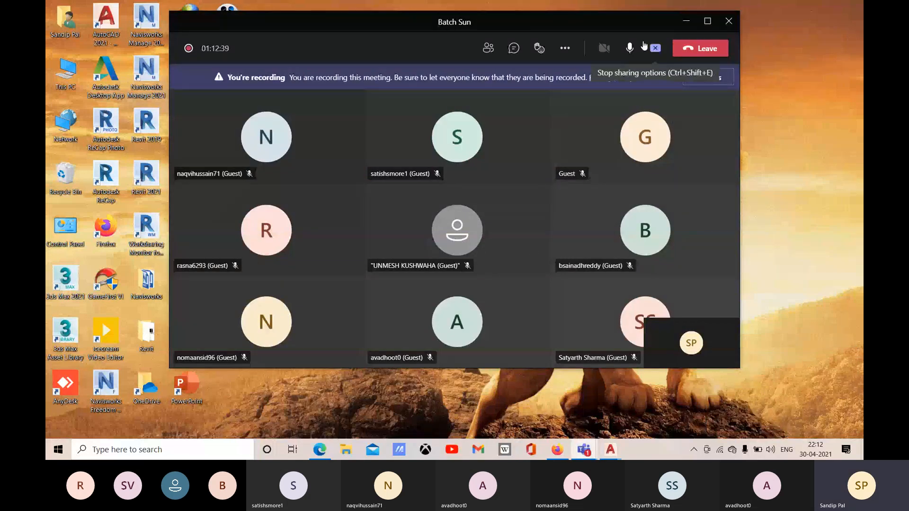
click(688, 15)
mouse_move(617, 455)
click(635, 410)
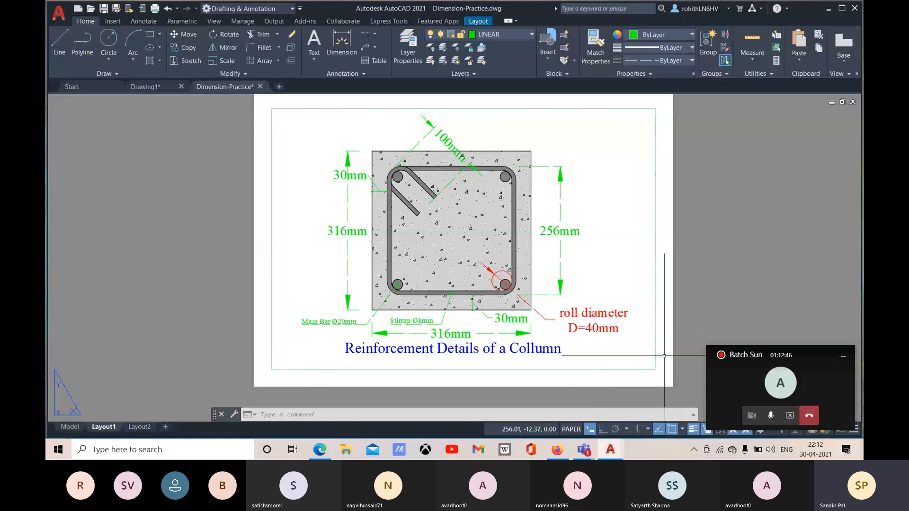
Step: Permanently delete Dimension-Practice.pdf from the desktop
click(830, 9)
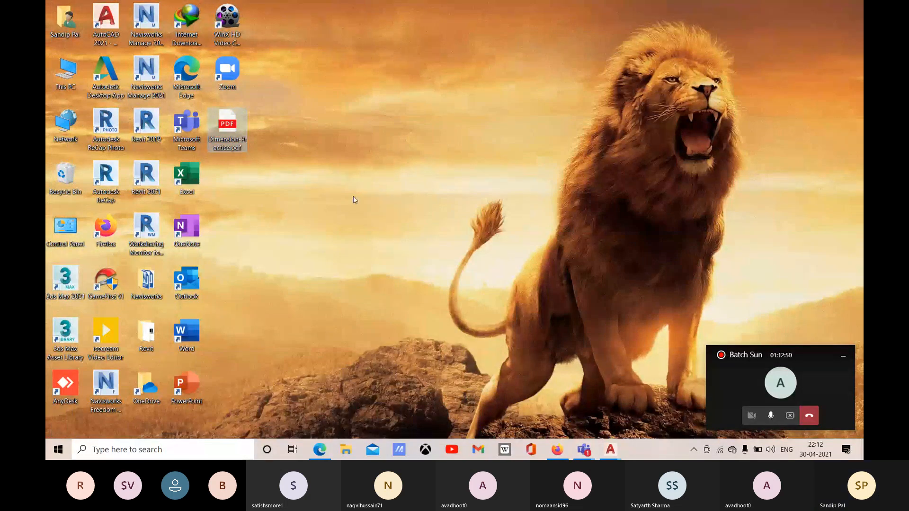
key(shift+Delete)
key(Return)
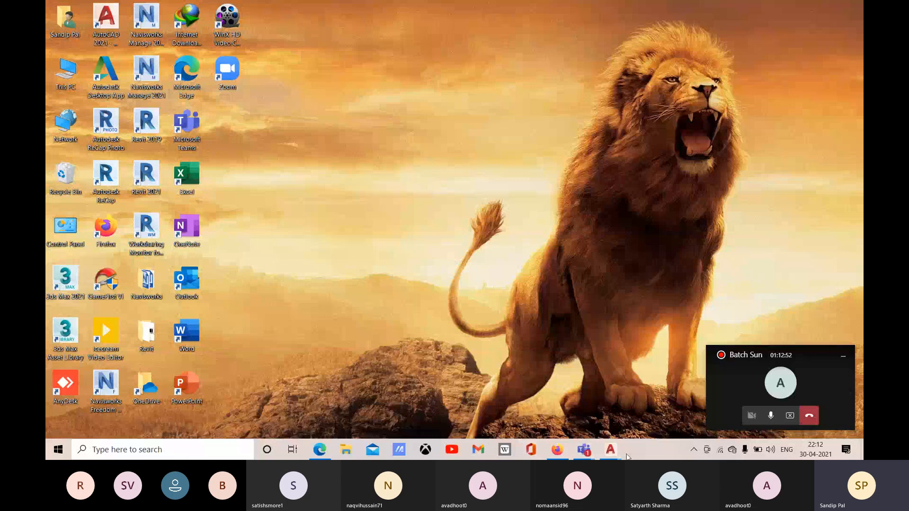
Step: Return to the Dimension-Practice drawing in AutoCAD and open the Publish dialog with the PUBLISH command
click(610, 452)
click(668, 397)
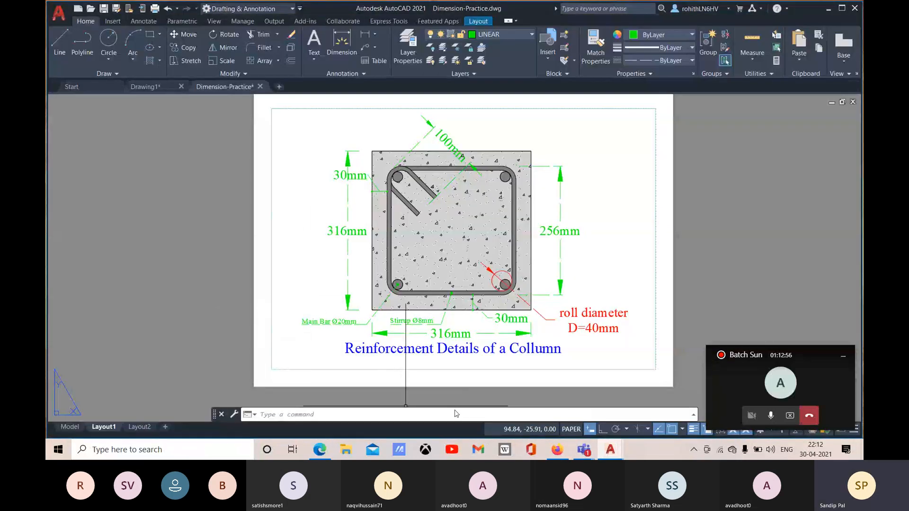
click(455, 415)
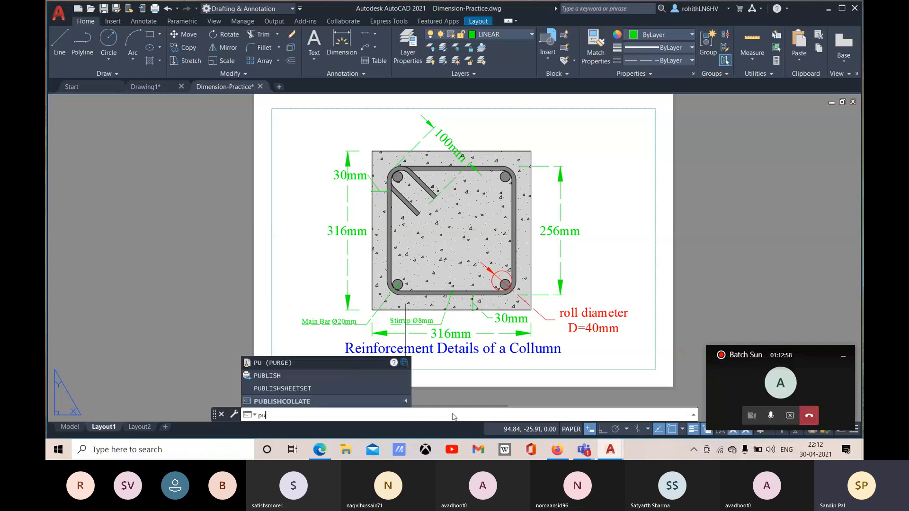
text(PUblish)
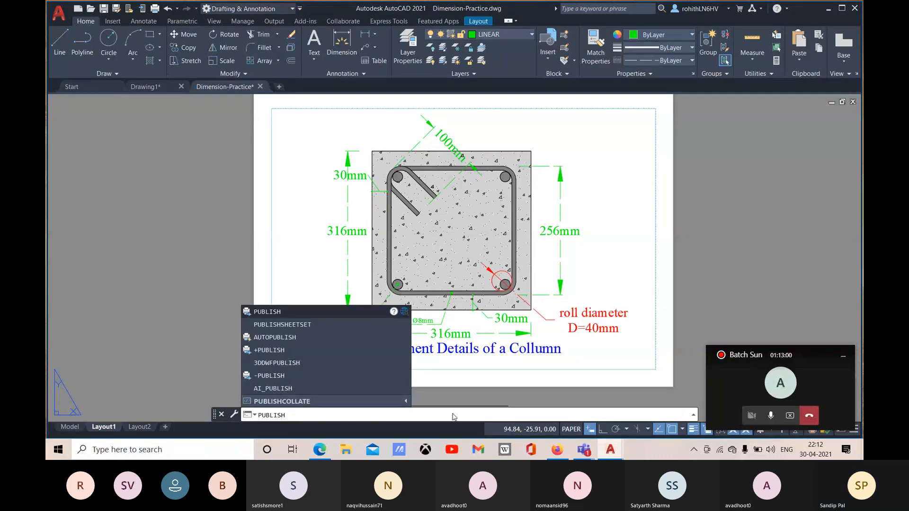
key(Return)
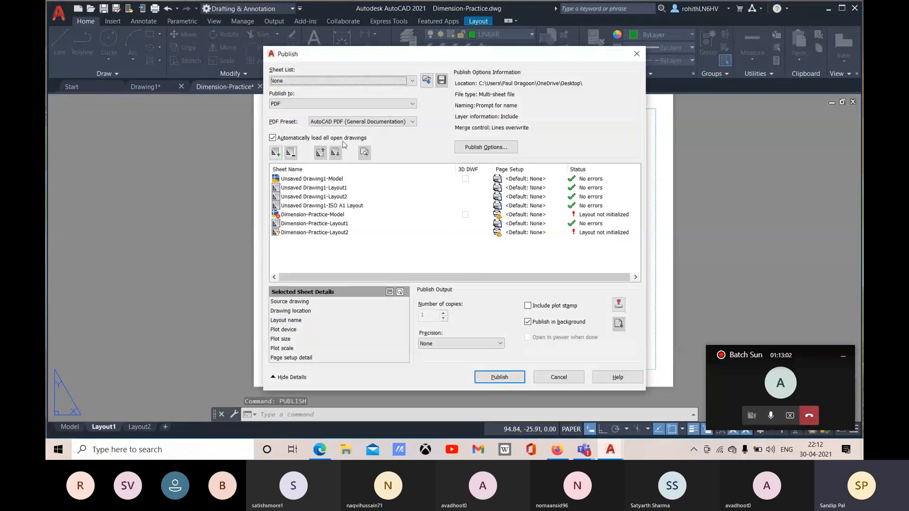
Step: Remove the unsaved Drawing1 Model, Layout1, Layout2 and ISO A1 Layout sheets from the list of sheets to publish
click(312, 179)
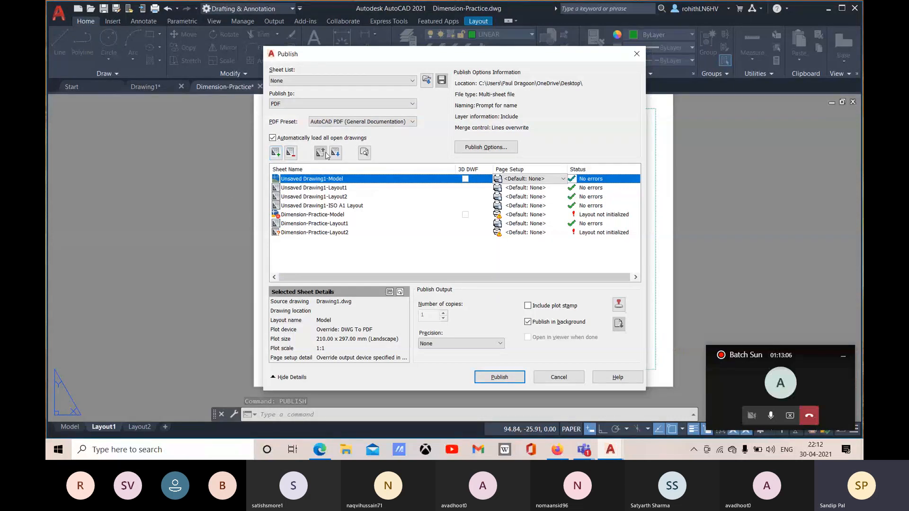
right_click(297, 179)
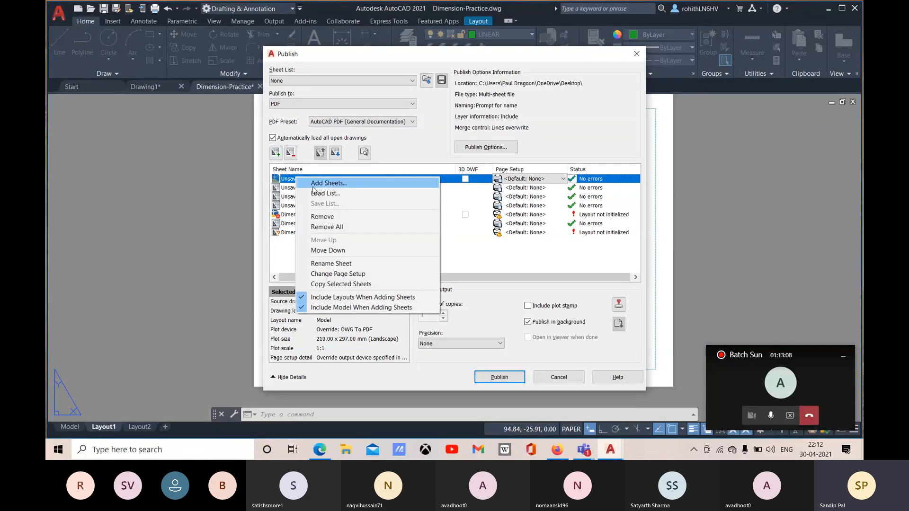
click(326, 216)
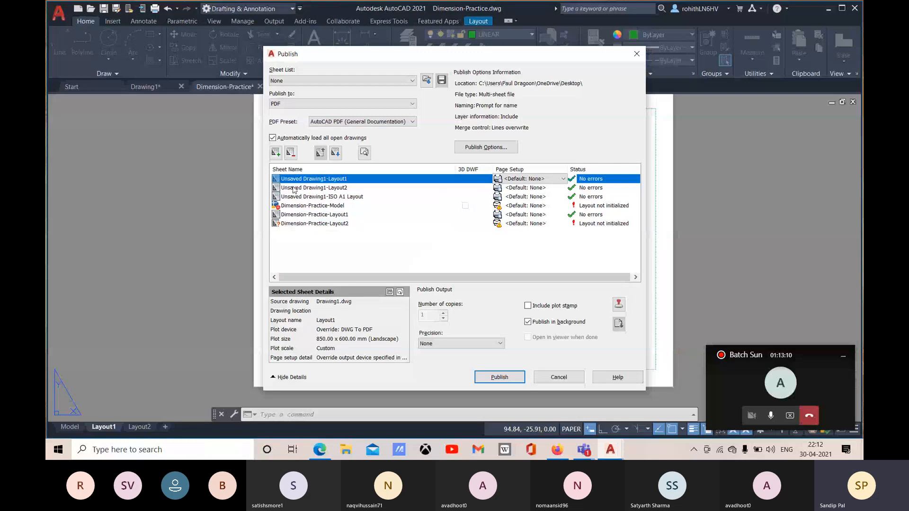
right_click(299, 179)
click(326, 218)
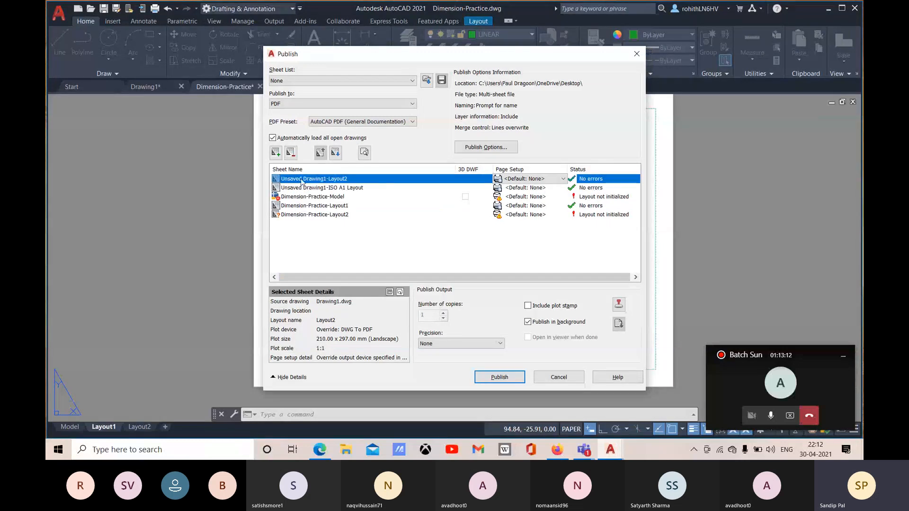
right_click(300, 179)
click(327, 218)
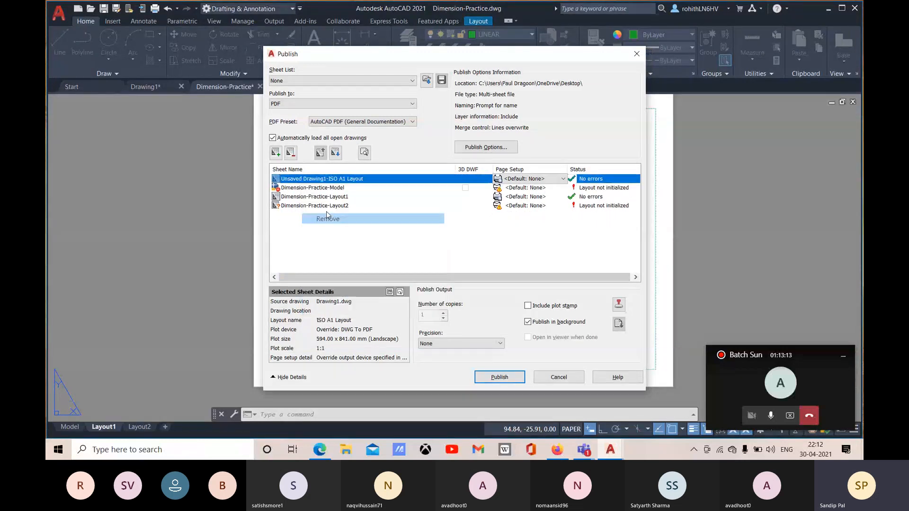
right_click(311, 179)
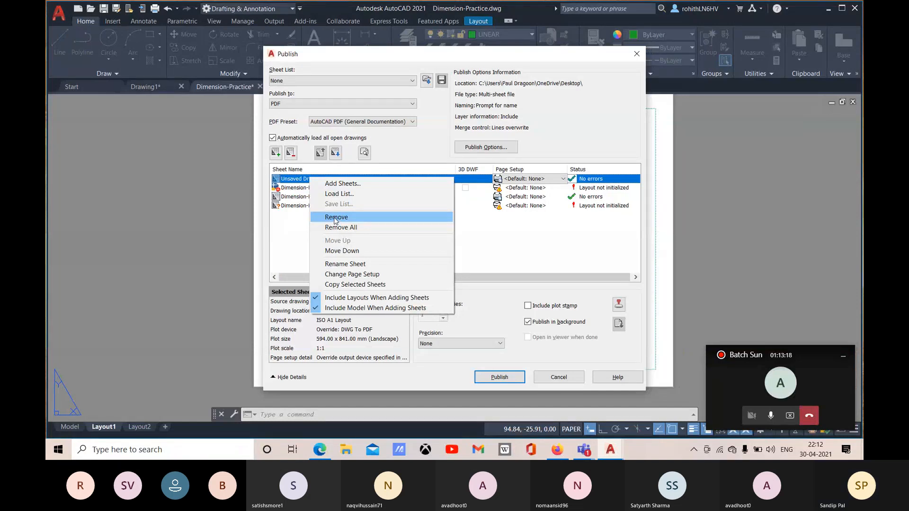
click(336, 218)
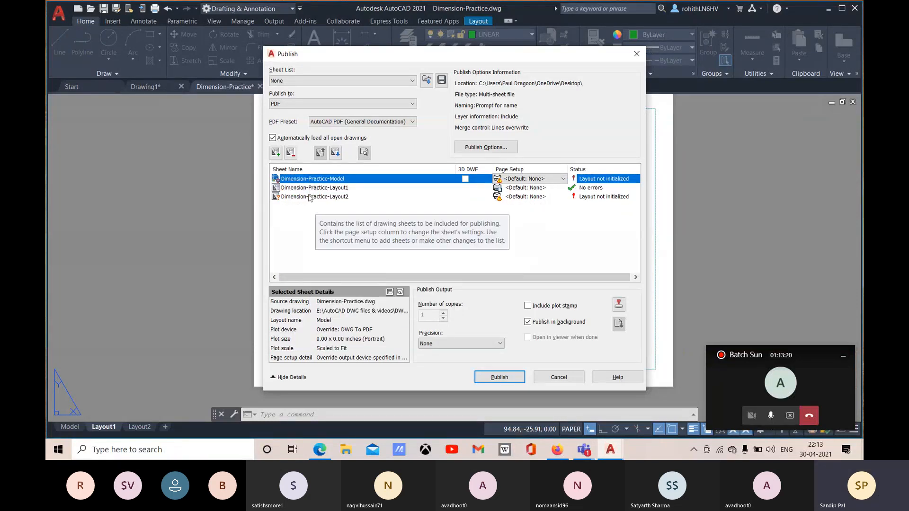
Step: Remove the Dimension-Practice-Layout2 sheet from the publish list and clear the sheet selection
click(313, 197)
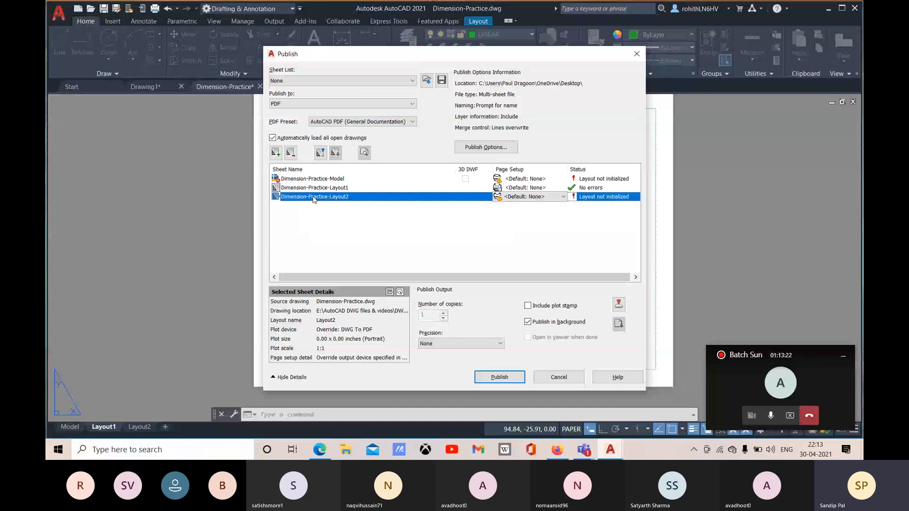
right_click(313, 197)
click(327, 235)
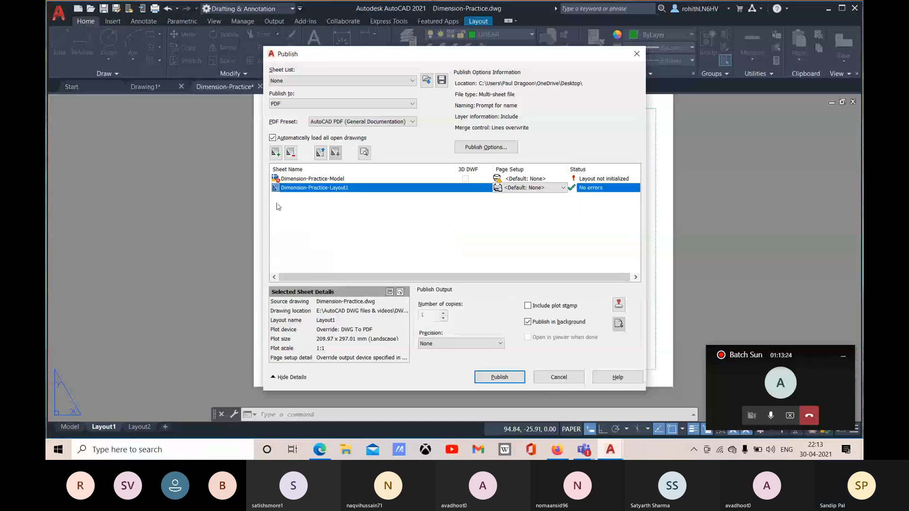
click(502, 217)
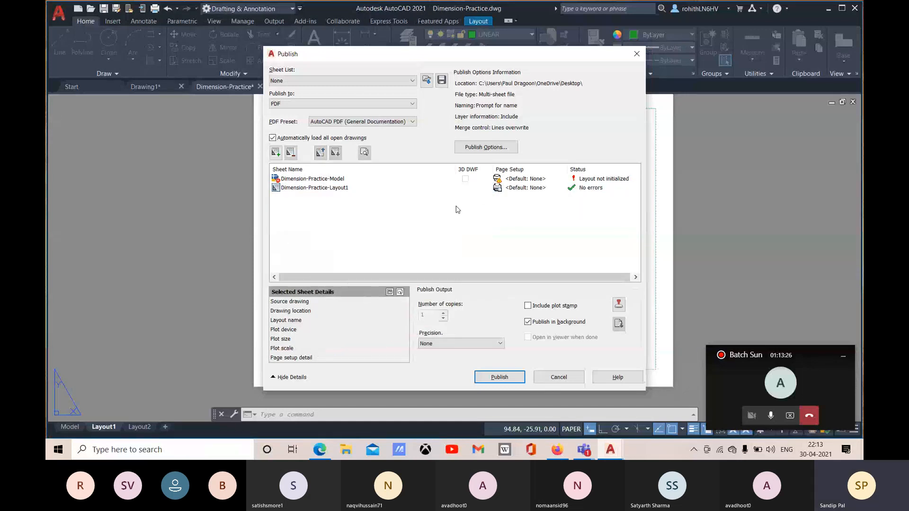
Step: Review the Dimension-Practice-Model sheet's page setup detail, plot scale, plot size and layout name
click(561, 181)
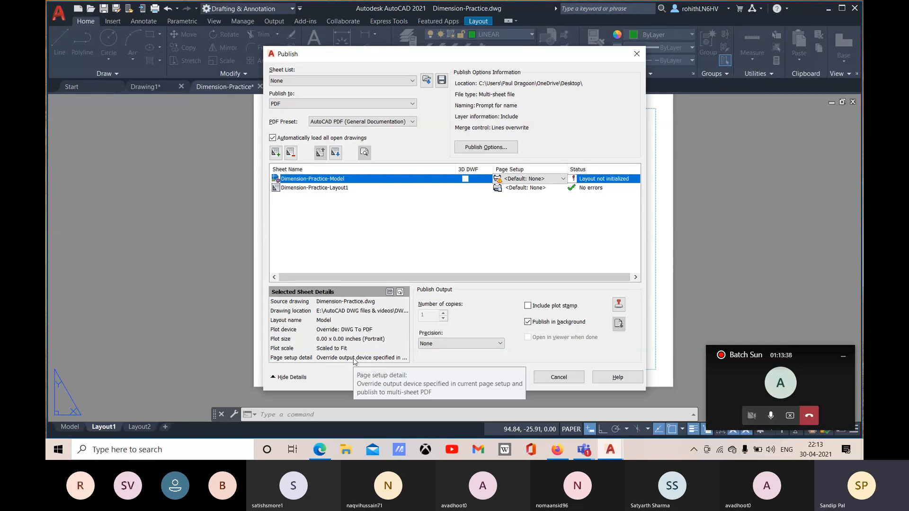
click(289, 359)
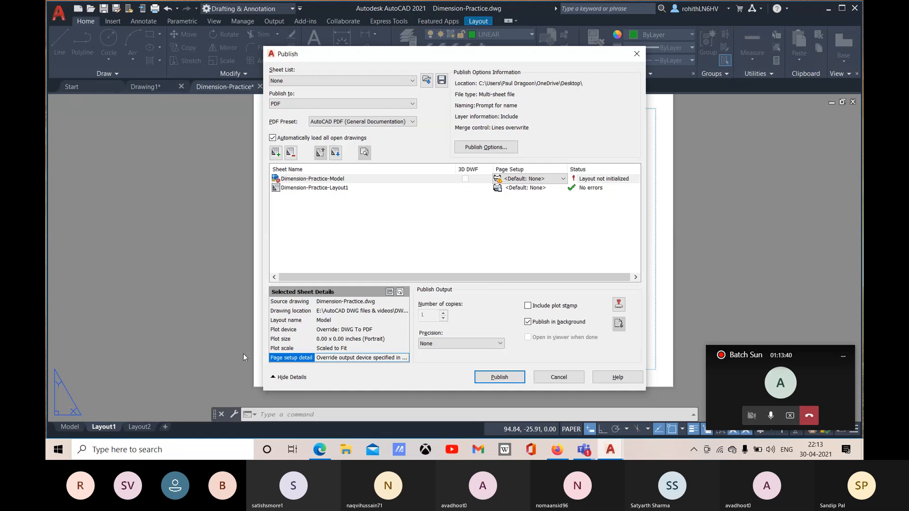
click(279, 350)
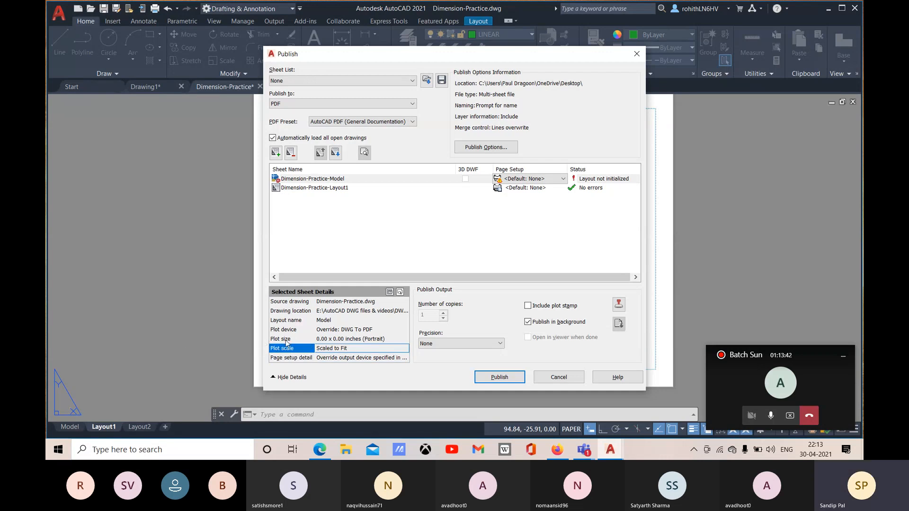
click(289, 340)
click(289, 322)
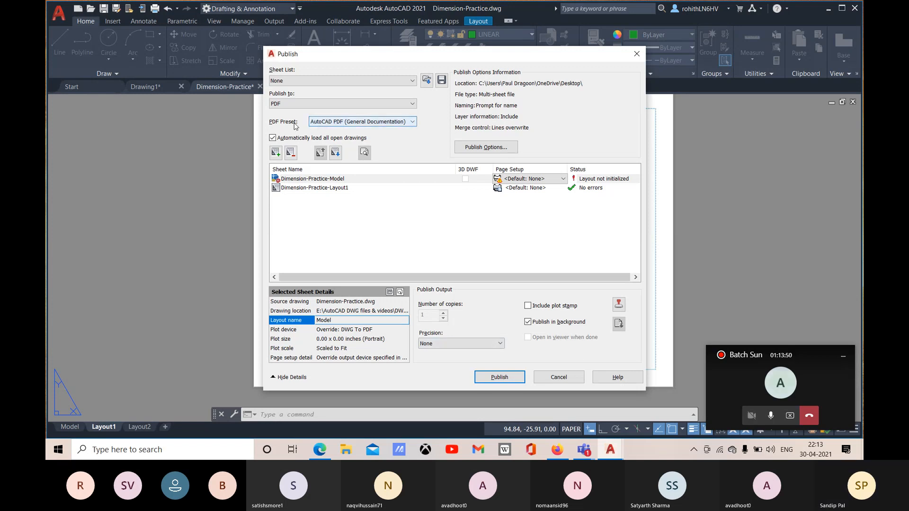
Step: Choose the AutoCAD PDF (High Quality Print) preset and accept the PDF publish options with their existing settings
click(391, 123)
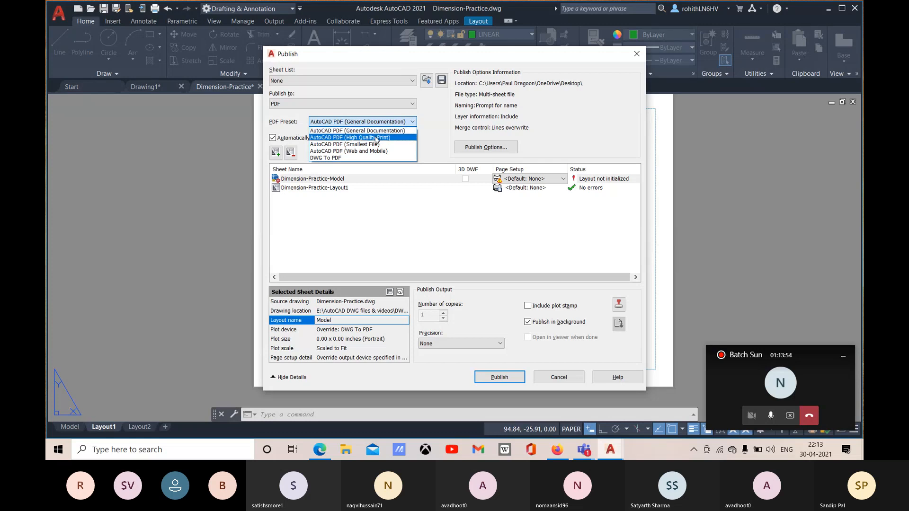
click(377, 138)
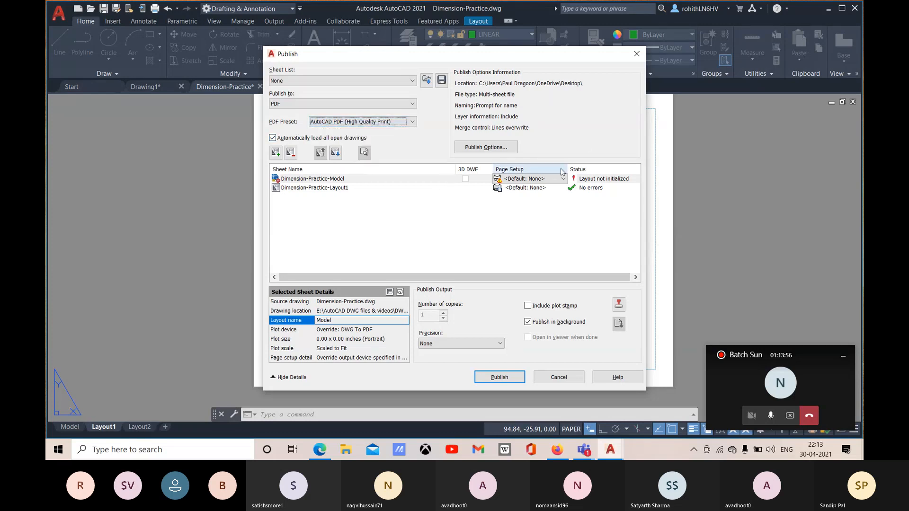
click(485, 147)
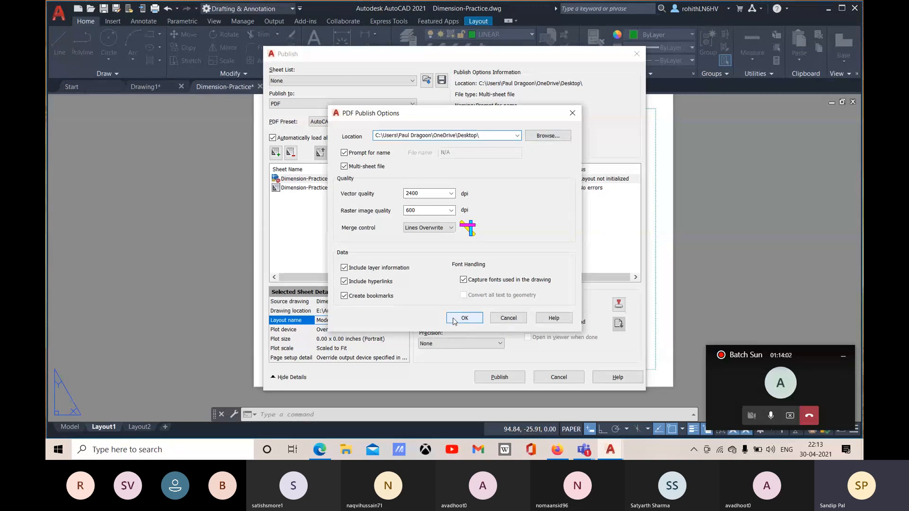
click(479, 318)
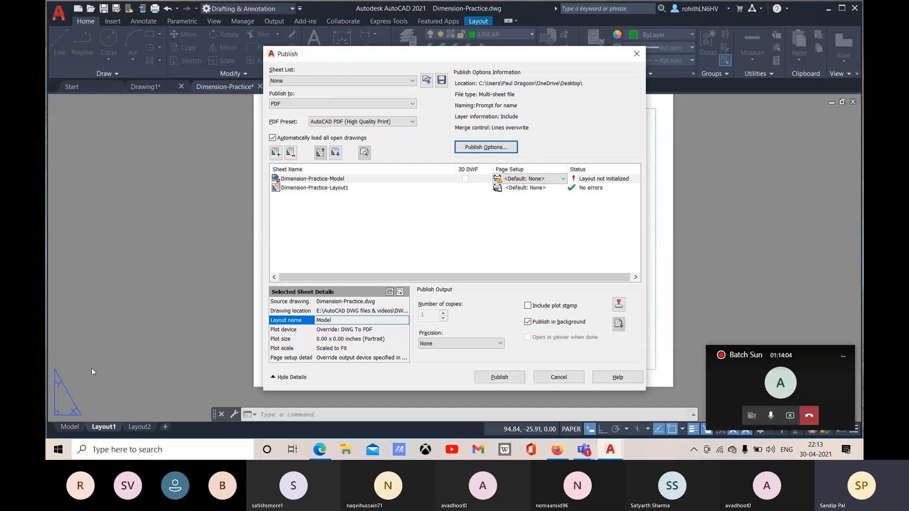
Step: Publish the sheets to the Desktop as Dimension-Practice.pdf, choosing to save the current list of sheets, and dismiss the notices
click(508, 378)
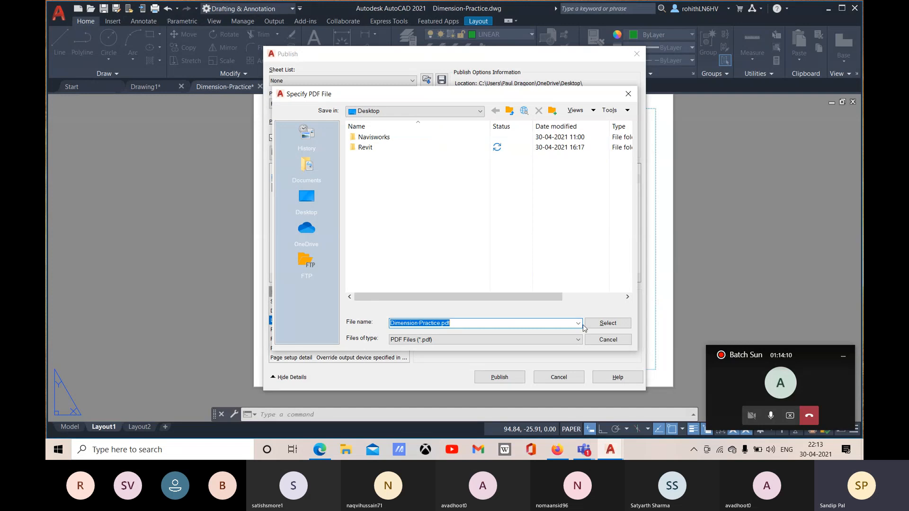
click(608, 323)
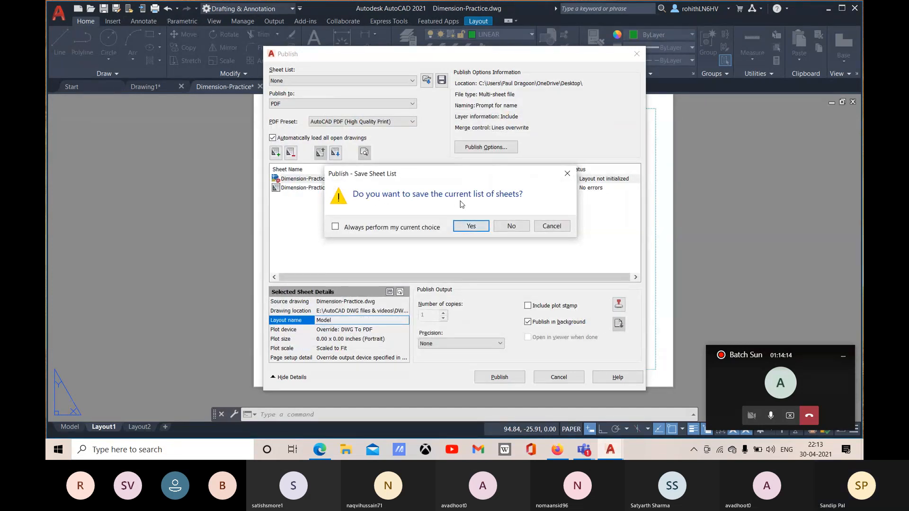
click(473, 227)
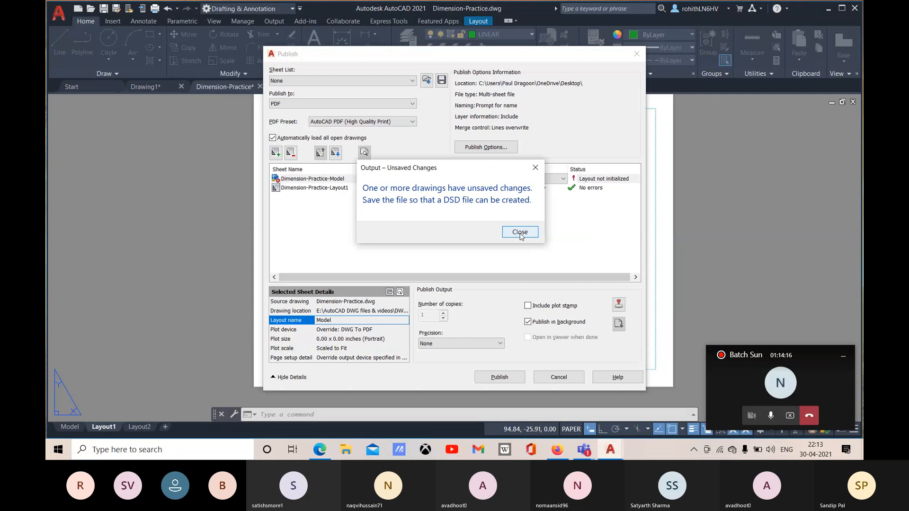
click(520, 233)
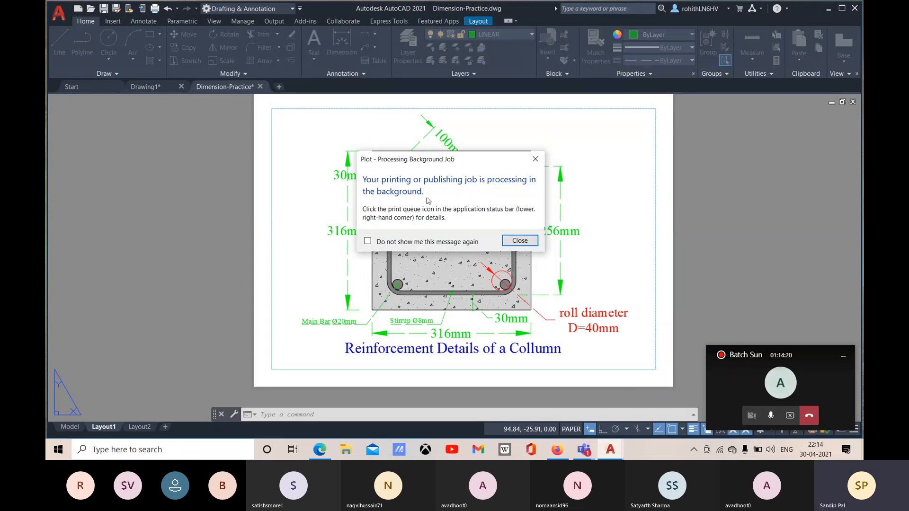
click(506, 242)
Step: Move the meeting window off the status bar, review the plot and publish details of the background jobs, and close them
drag(805, 355, 753, 279)
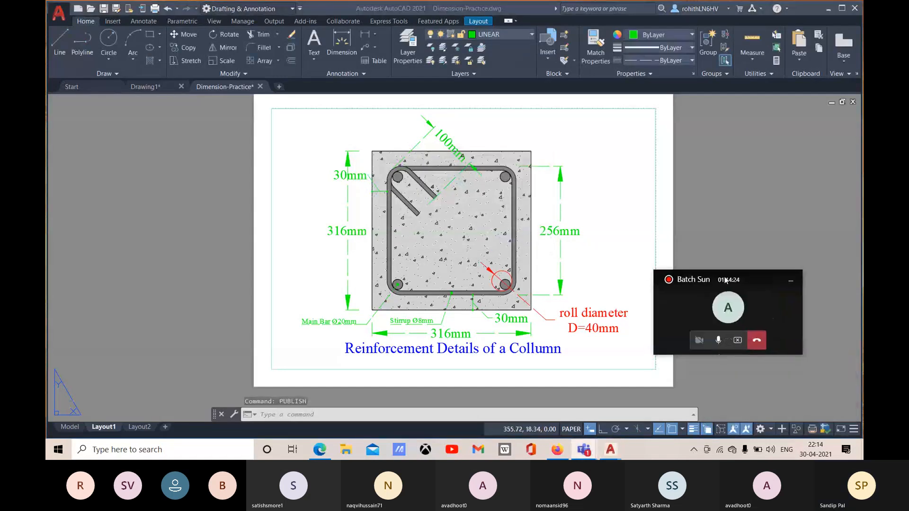
click(813, 430)
click(813, 430)
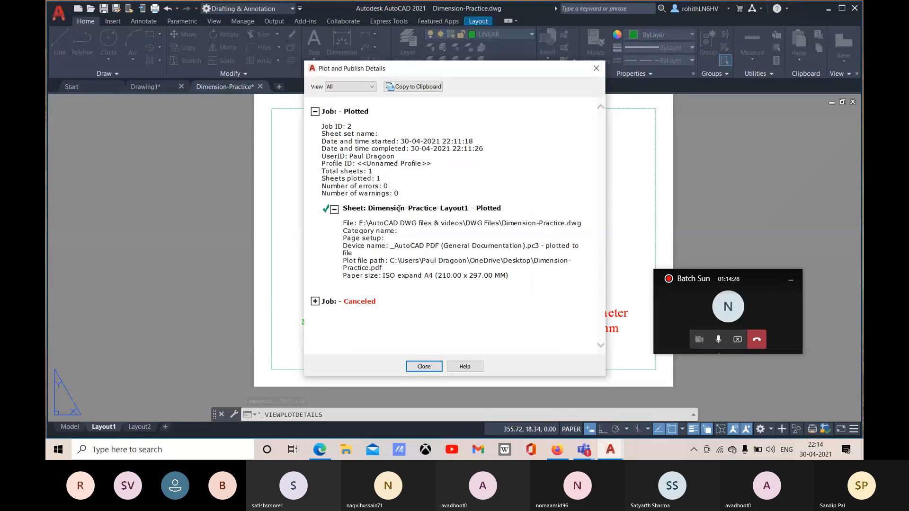
click(424, 366)
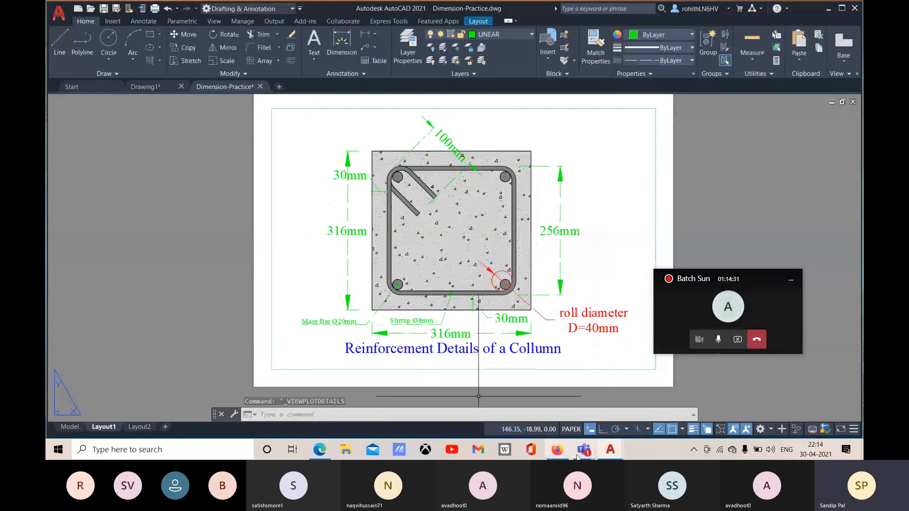
Step: Open the newly published Dimension-Practice.pdf from the desktop, examine the column reinforcement sheet and minimize the viewer
click(830, 9)
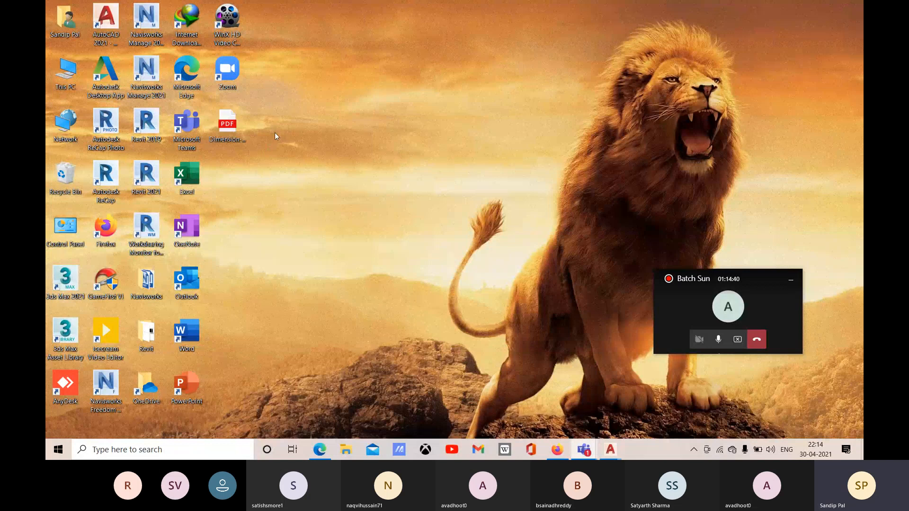
double_click(228, 126)
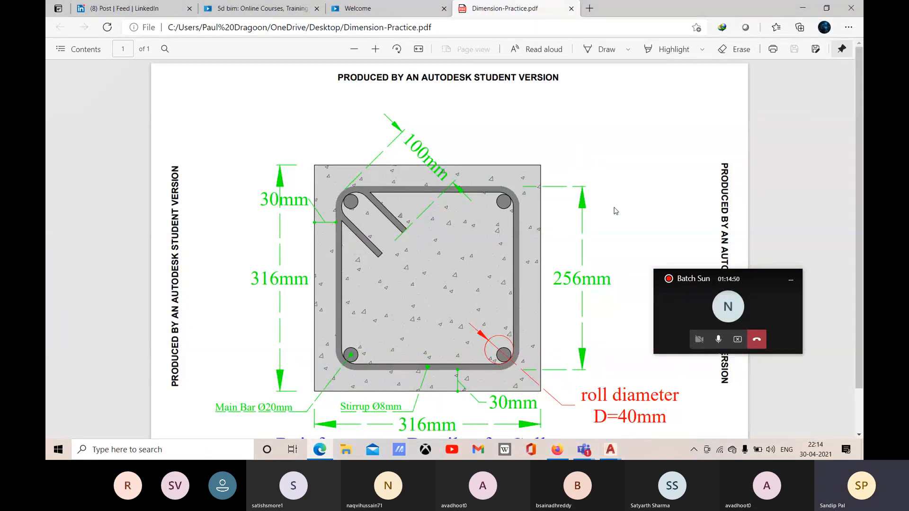
click(806, 8)
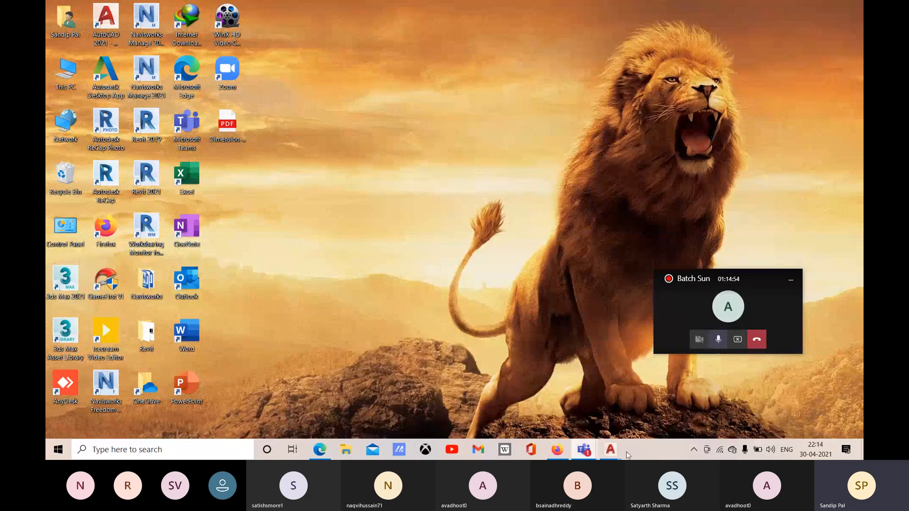
Step: Return to AutoCAD, switch to the Batch Sun meeting in Microsoft Teams and open its additional meeting options
mouse_move(610, 450)
click(647, 376)
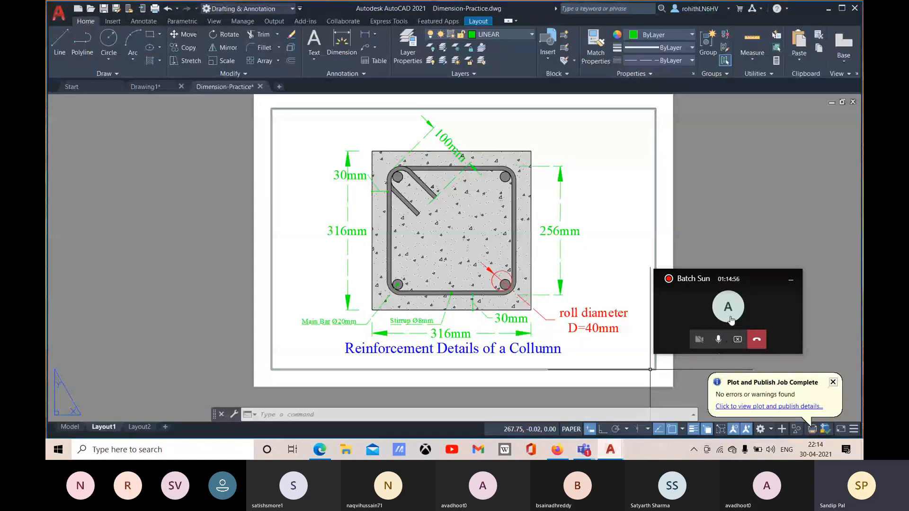
click(729, 310)
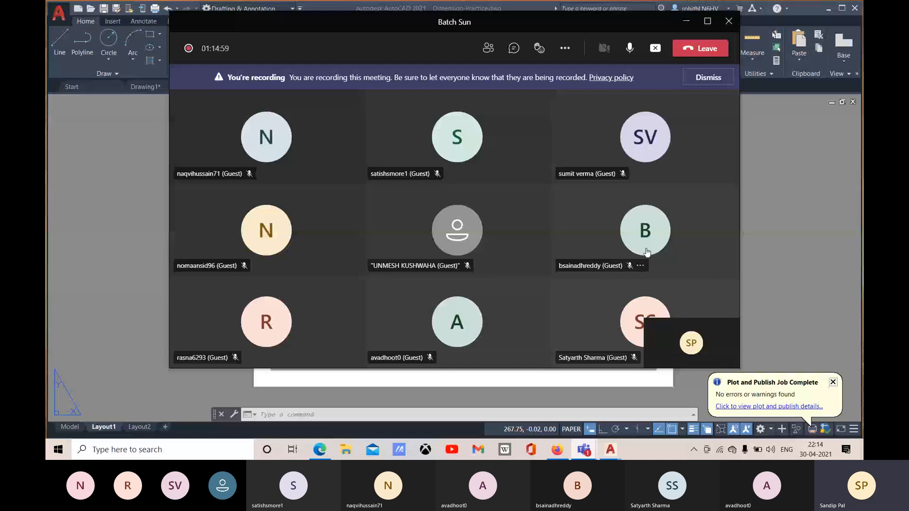
click(565, 48)
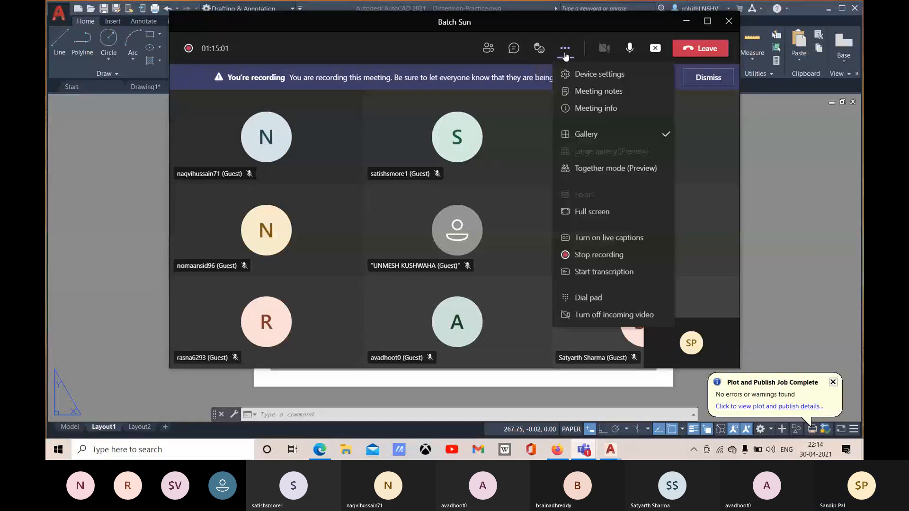